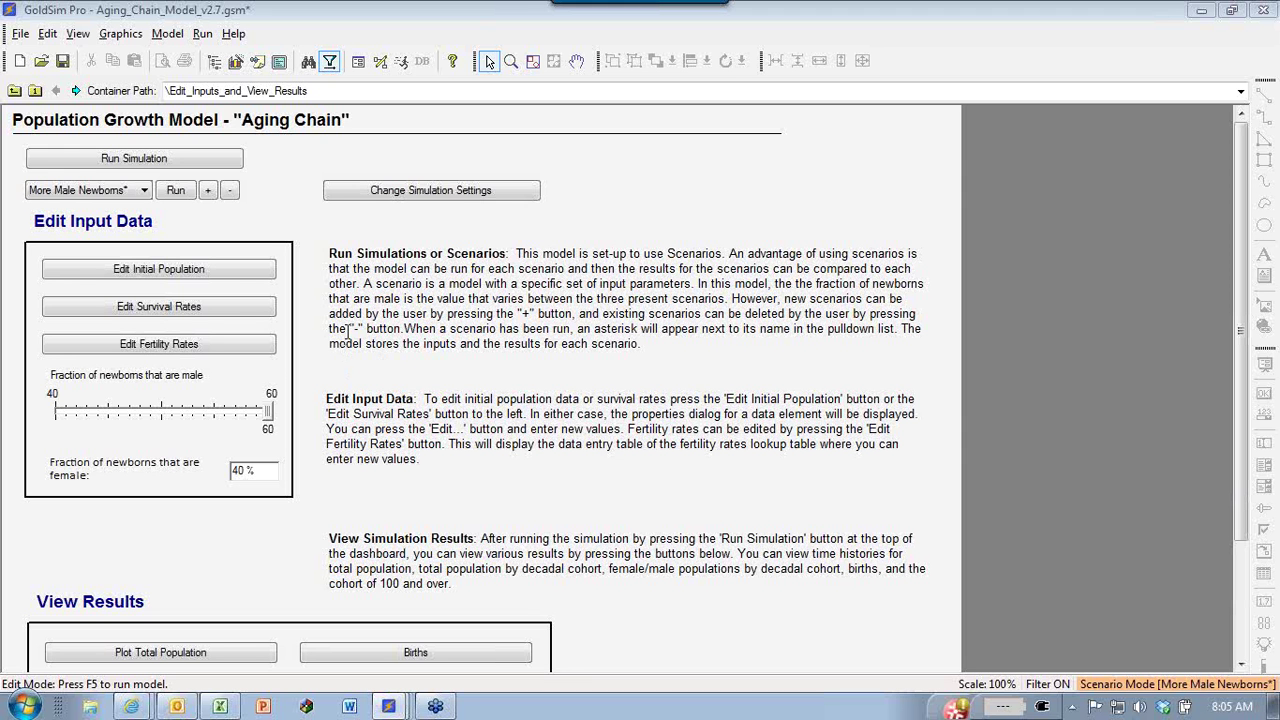
# Review the male and female values by age in the Initial_Population data matrix, and close its properties.
pyautogui.click(165, 285)
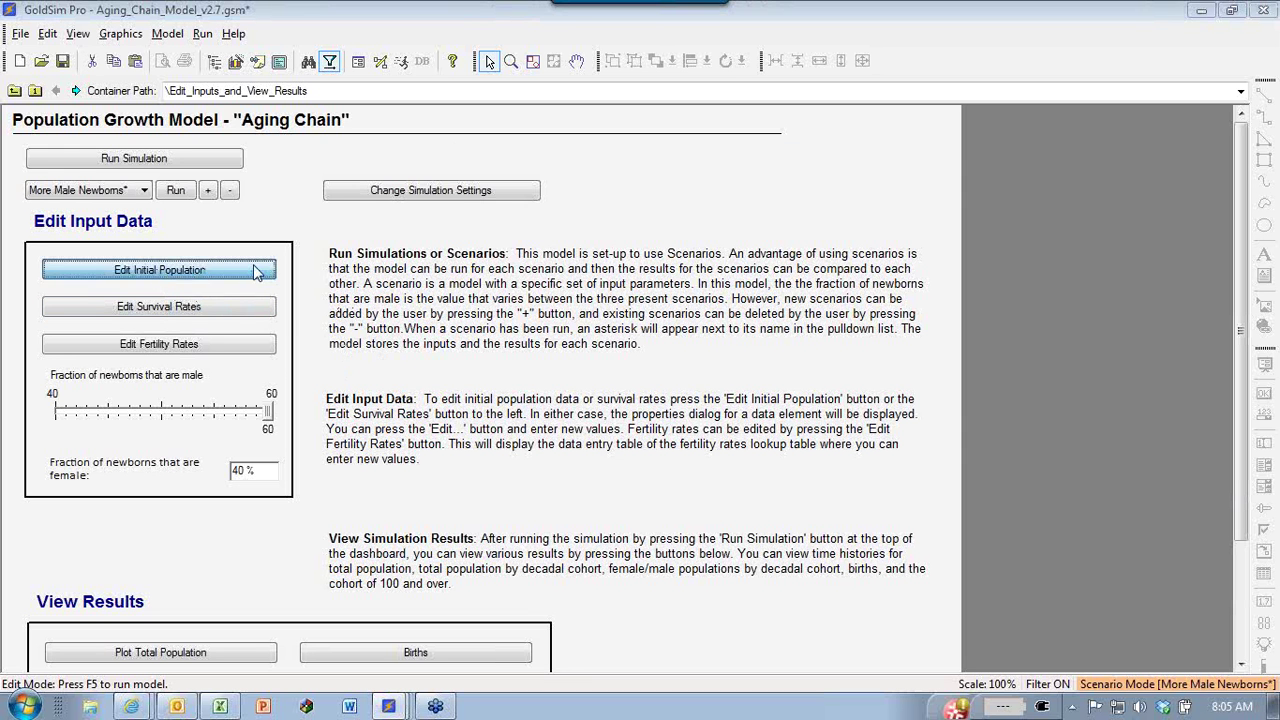
pyautogui.click(768, 338)
pyautogui.moveTo(633, 146); pyautogui.dragTo(544, 58)
pyautogui.moveTo(845, 120); pyautogui.dragTo(843, 141)
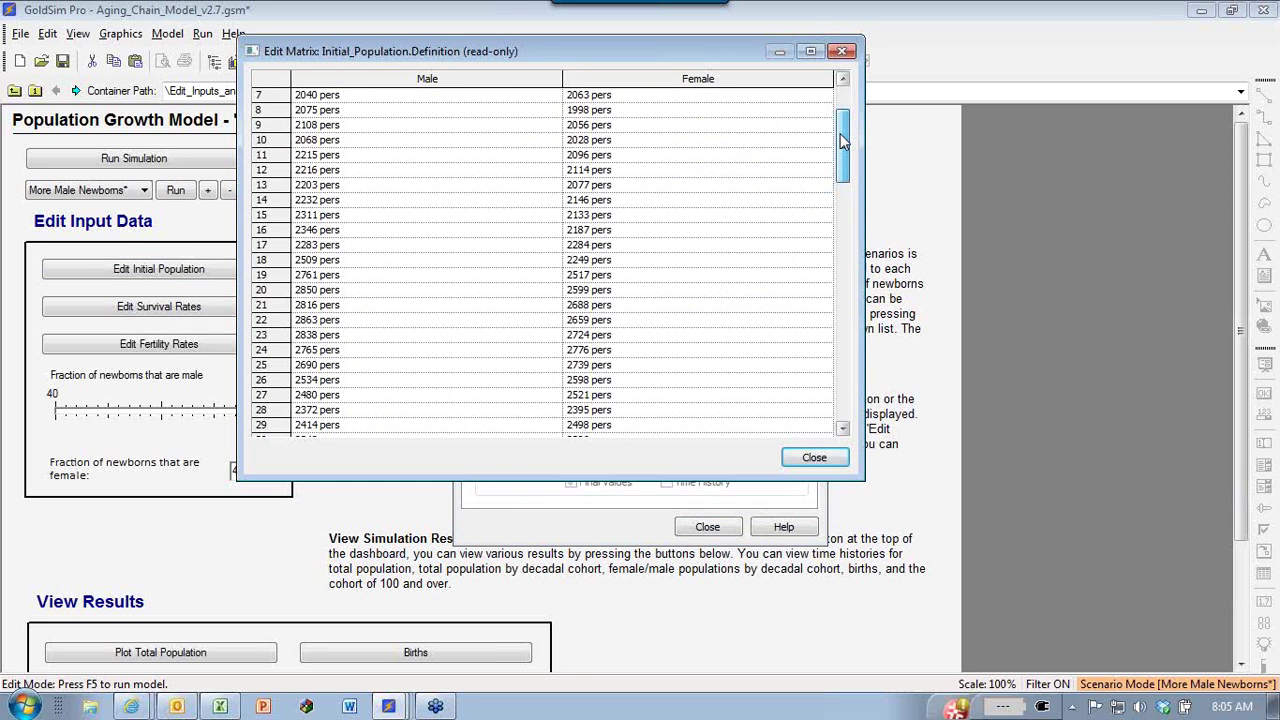
pyautogui.moveTo(843, 141); pyautogui.dragTo(834, 94)
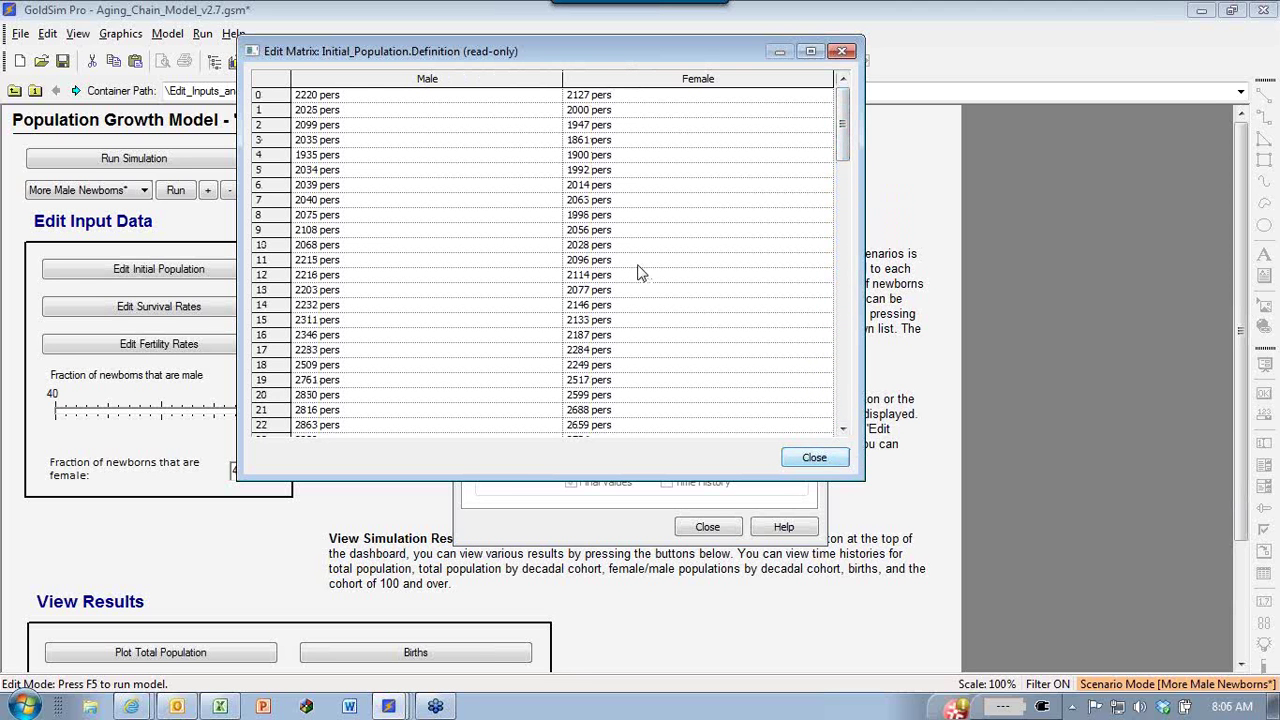
pyautogui.moveTo(308, 107)
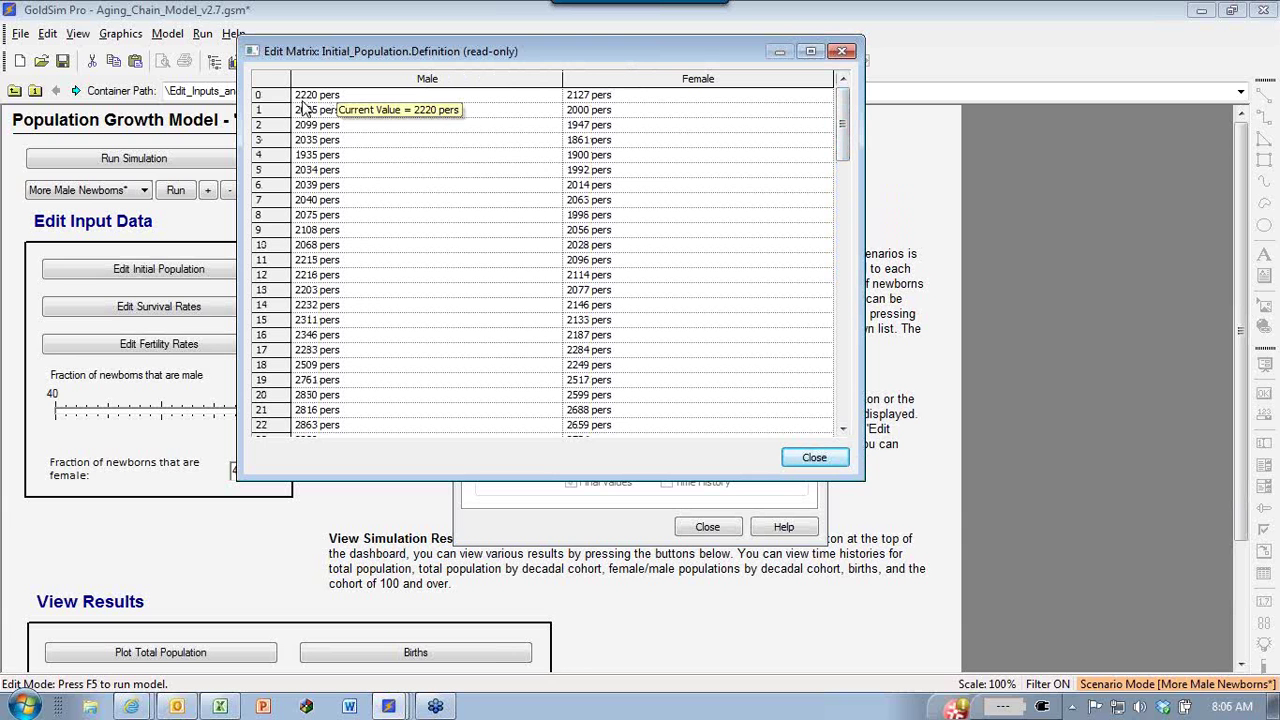
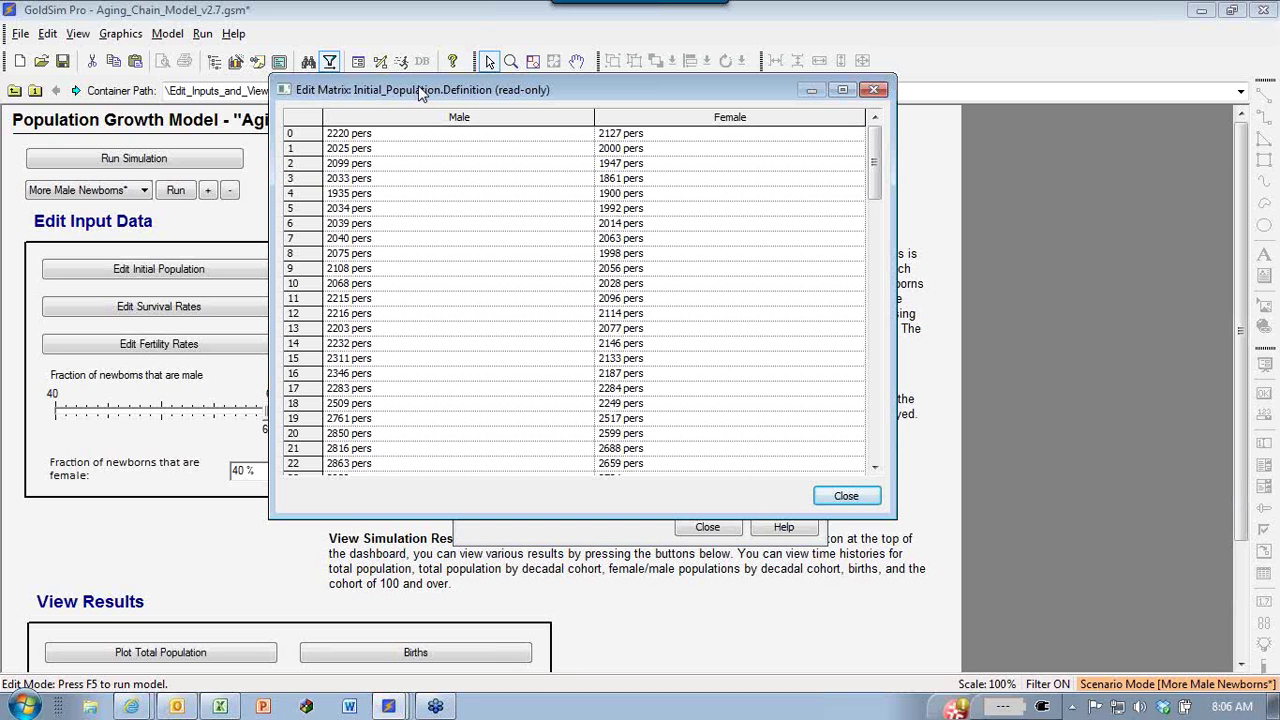
pyautogui.moveTo(421, 92); pyautogui.dragTo(377, 68)
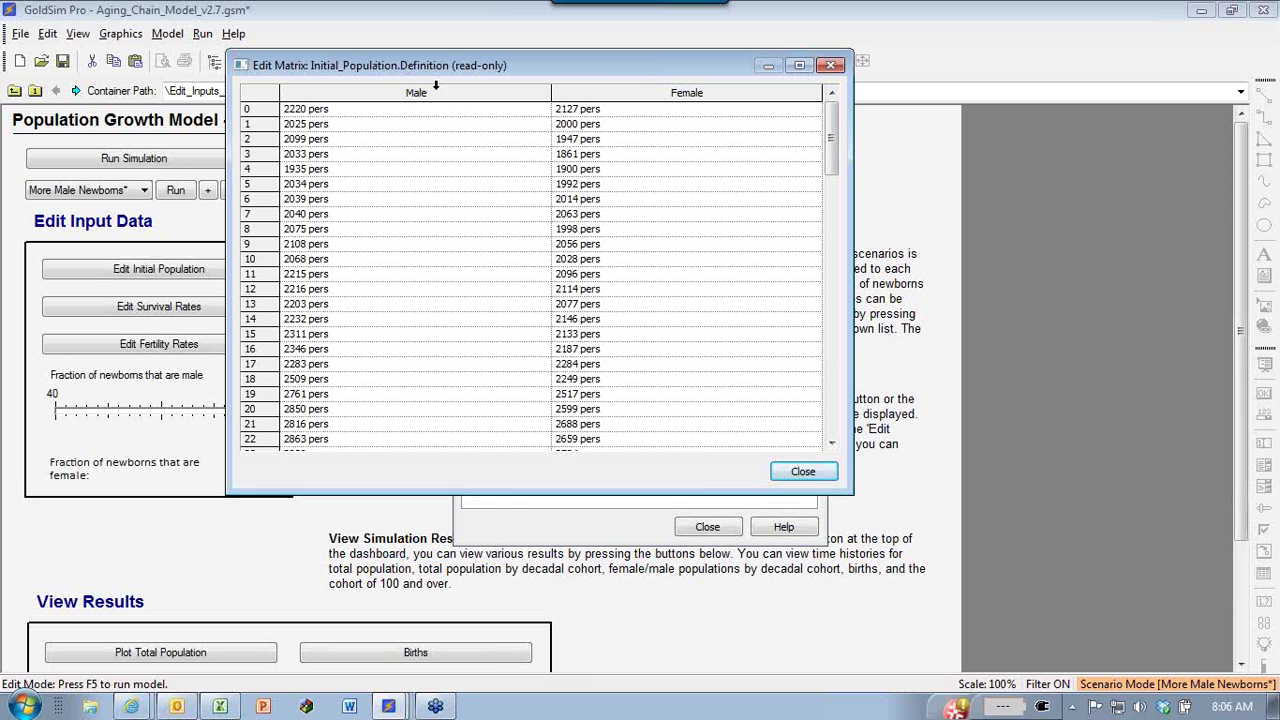
pyautogui.moveTo(414, 68); pyautogui.dragTo(415, 71)
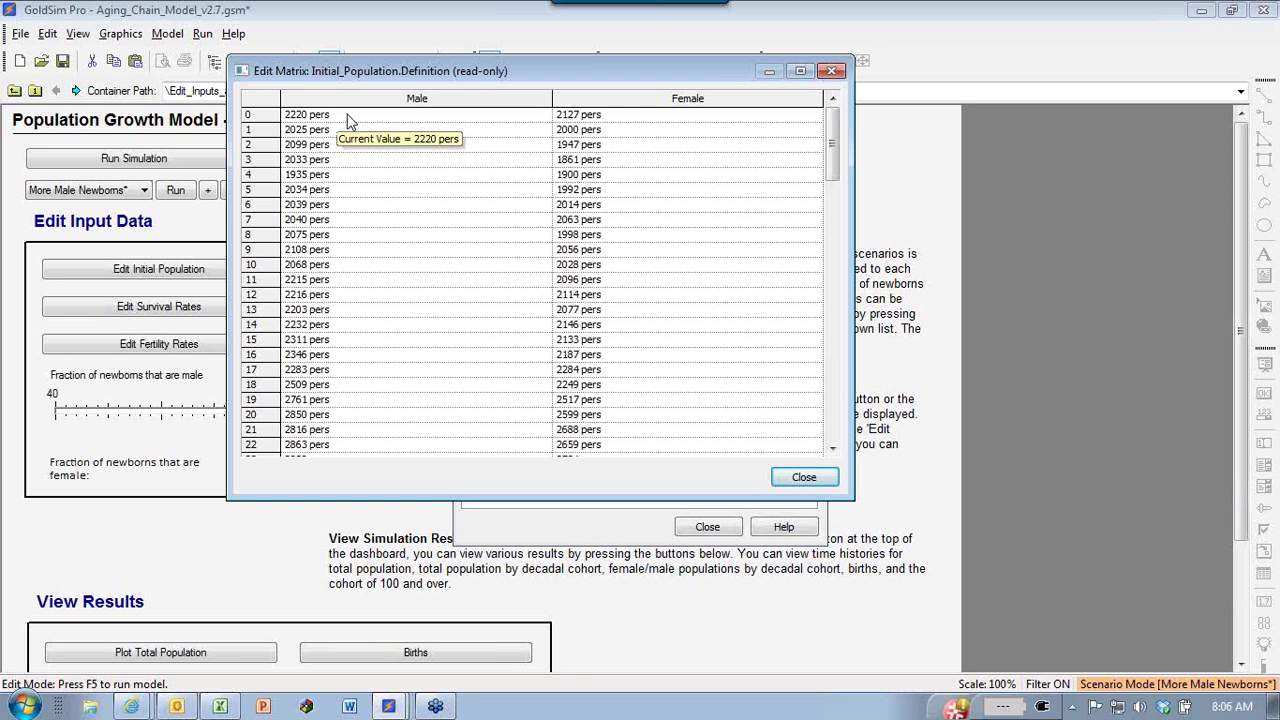
pyautogui.click(804, 477)
pyautogui.moveTo(561, 162); pyautogui.dragTo(404, 72)
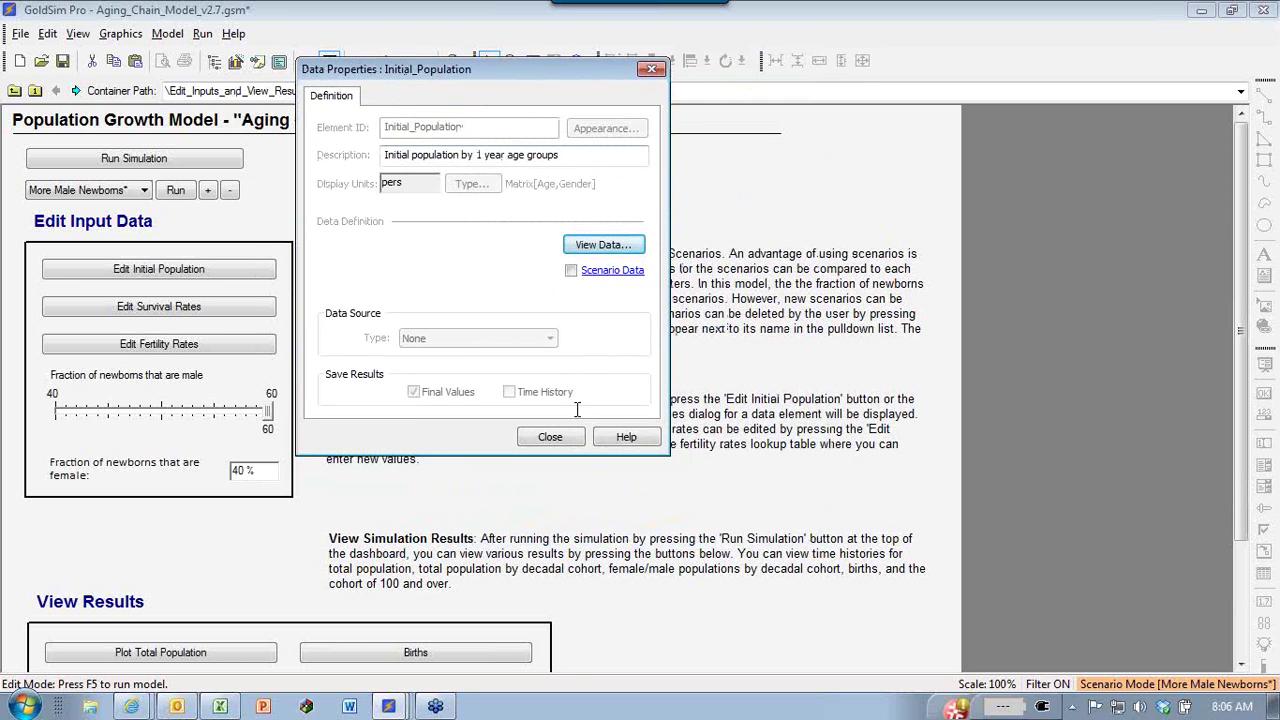
pyautogui.click(556, 438)
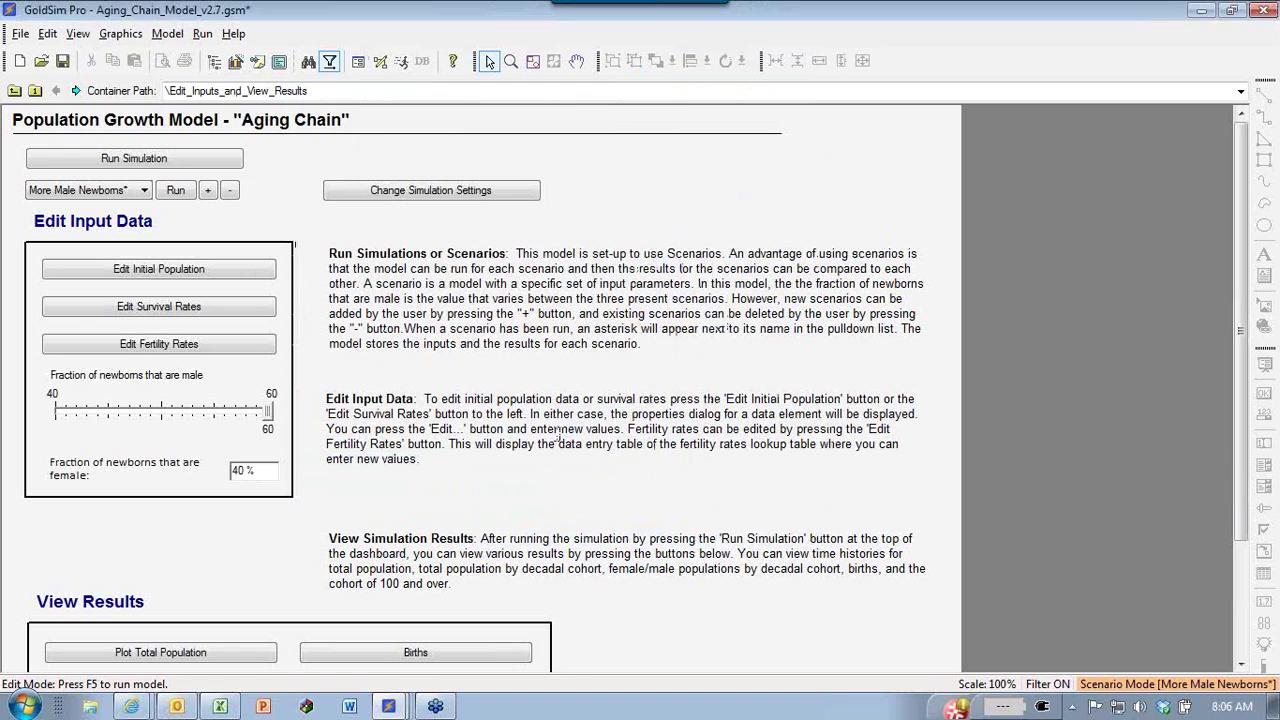
# Switch the model from scenario mode back to edit mode.
pyautogui.click(168, 34)
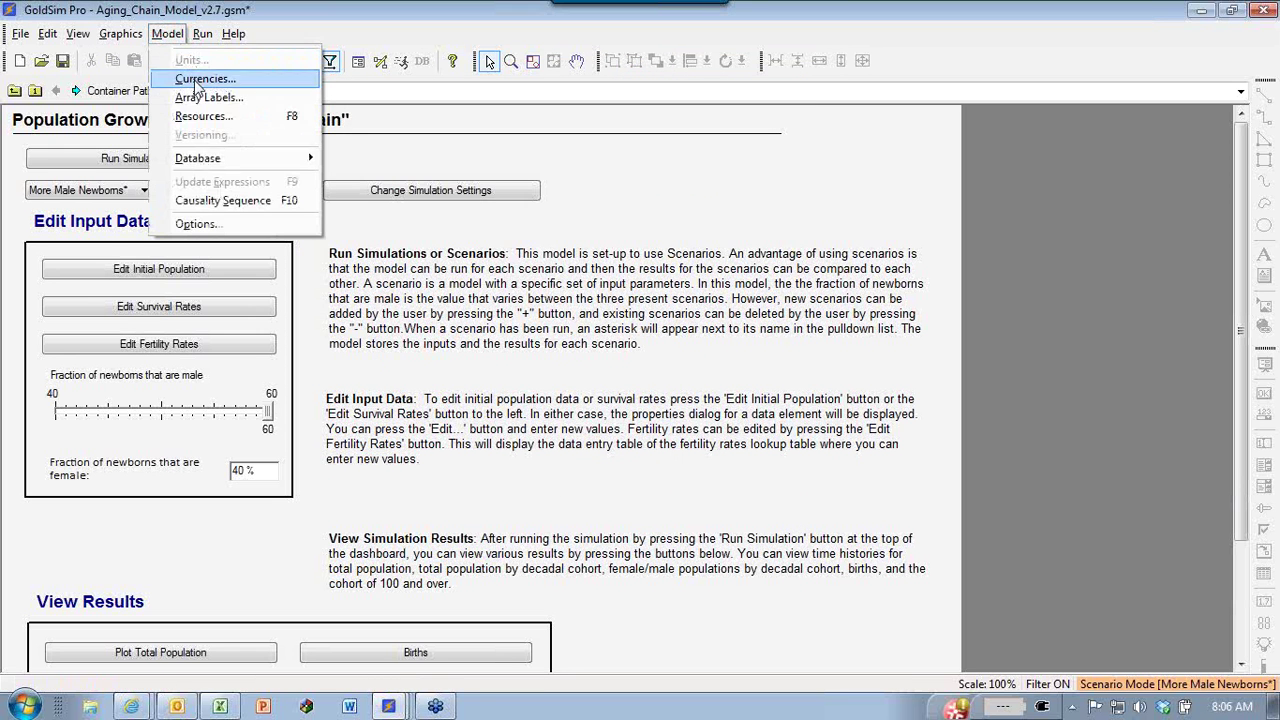
pyautogui.click(377, 298)
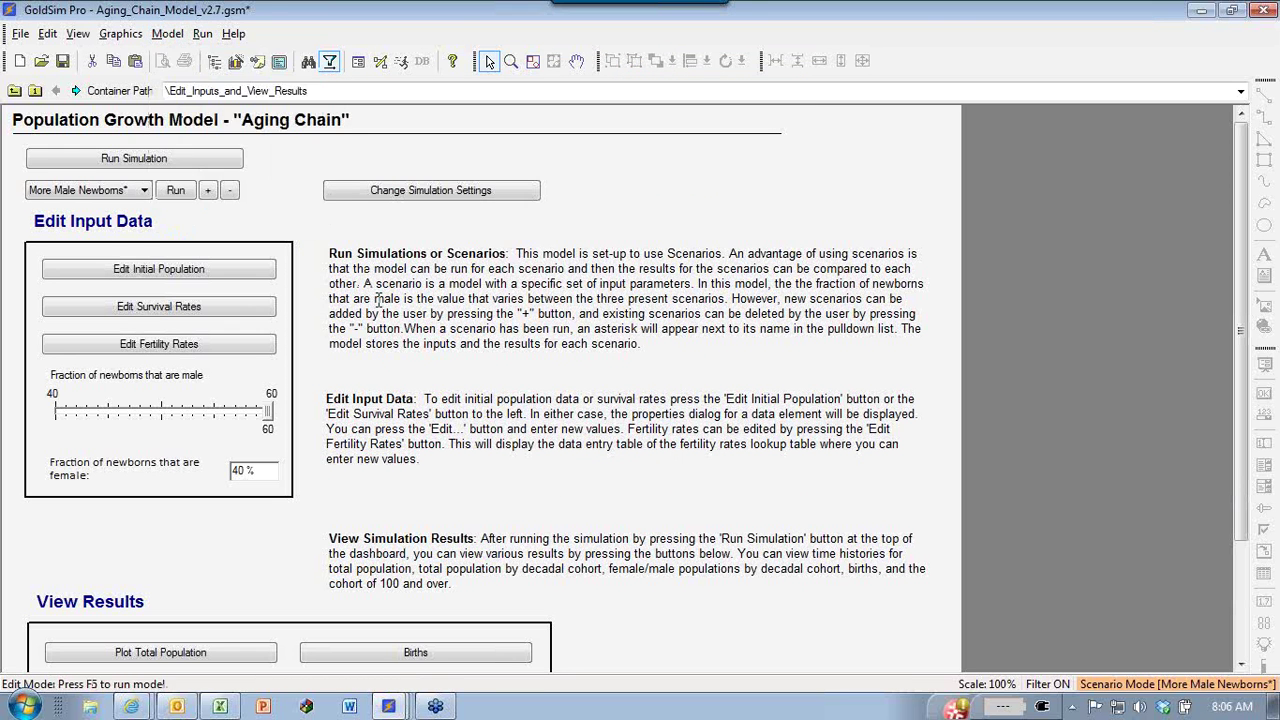
pyautogui.press('Return')
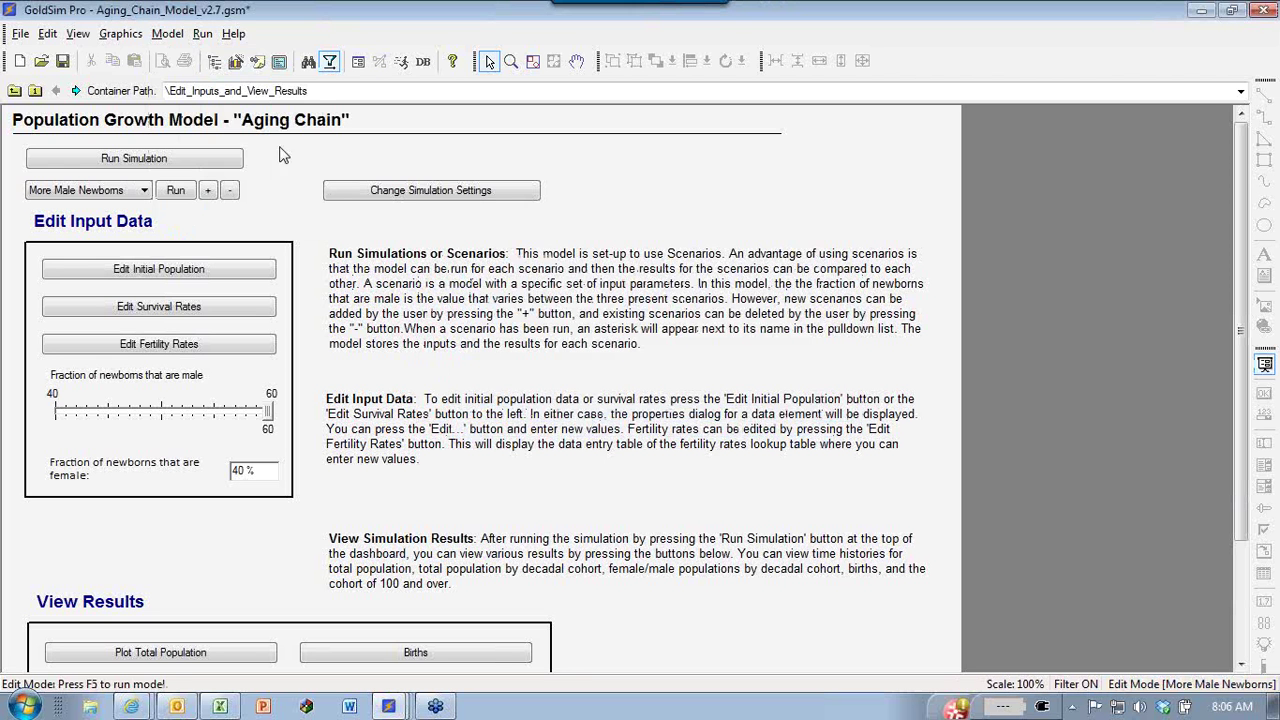
# Examine the item and person units in the Items category of the Units Manager, and close it.
pyautogui.click(168, 34)
pyautogui.click(191, 61)
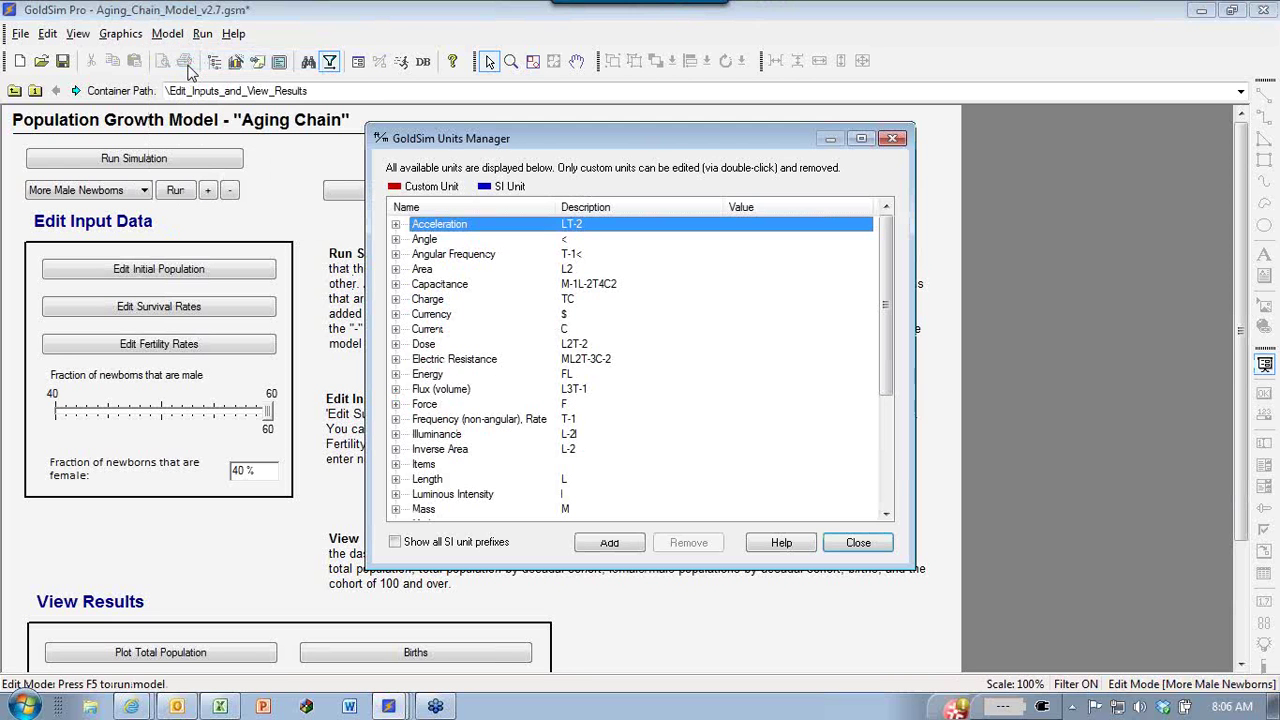
pyautogui.click(436, 404)
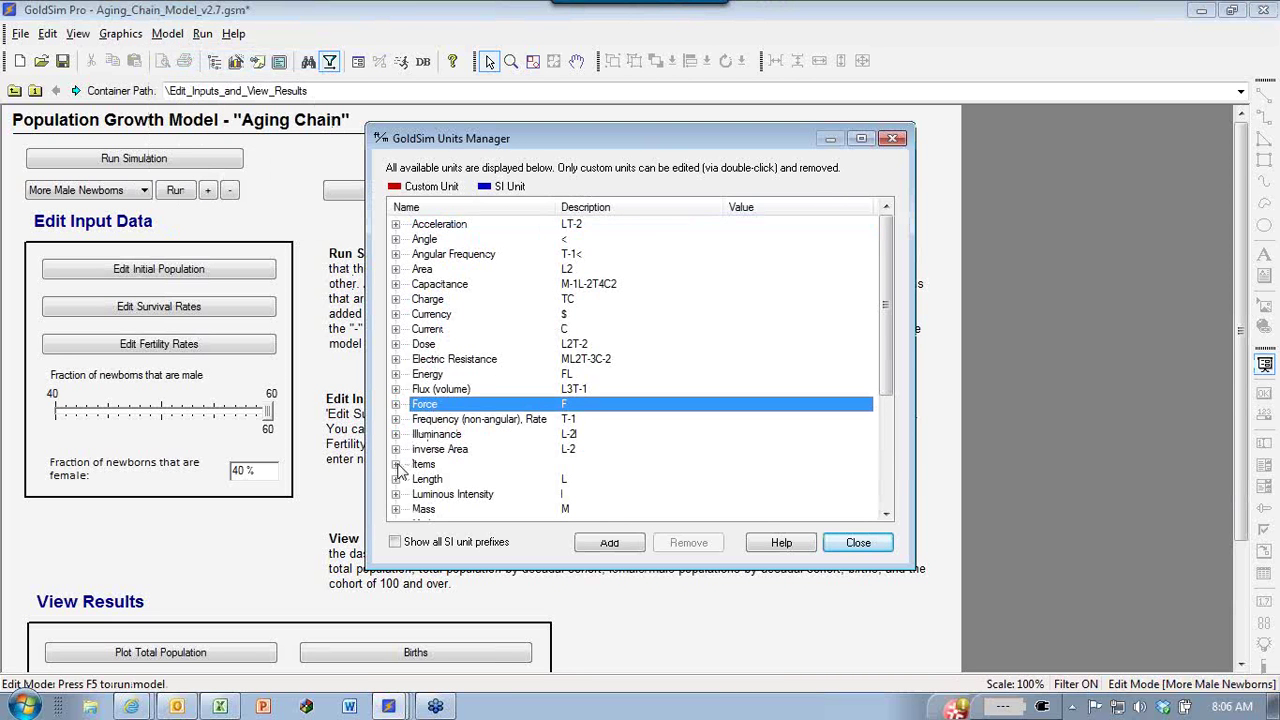
pyautogui.click(396, 464)
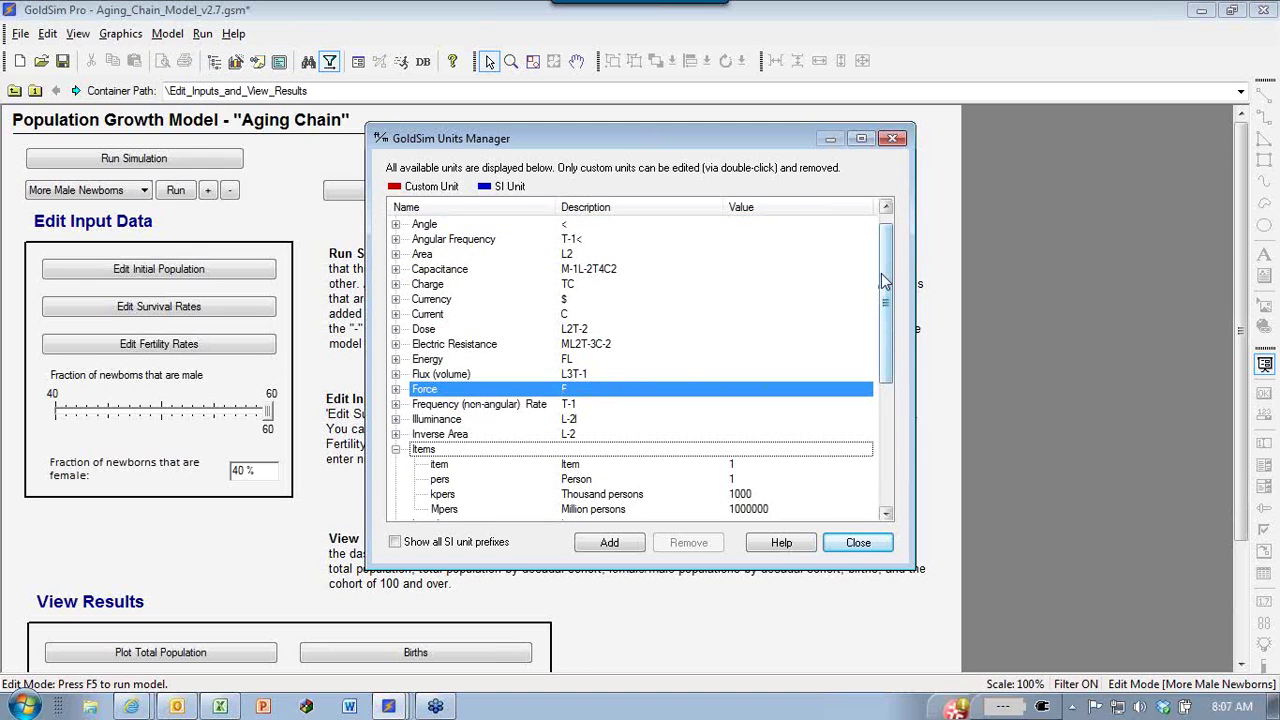
pyautogui.scroll(-2, 888, 340)
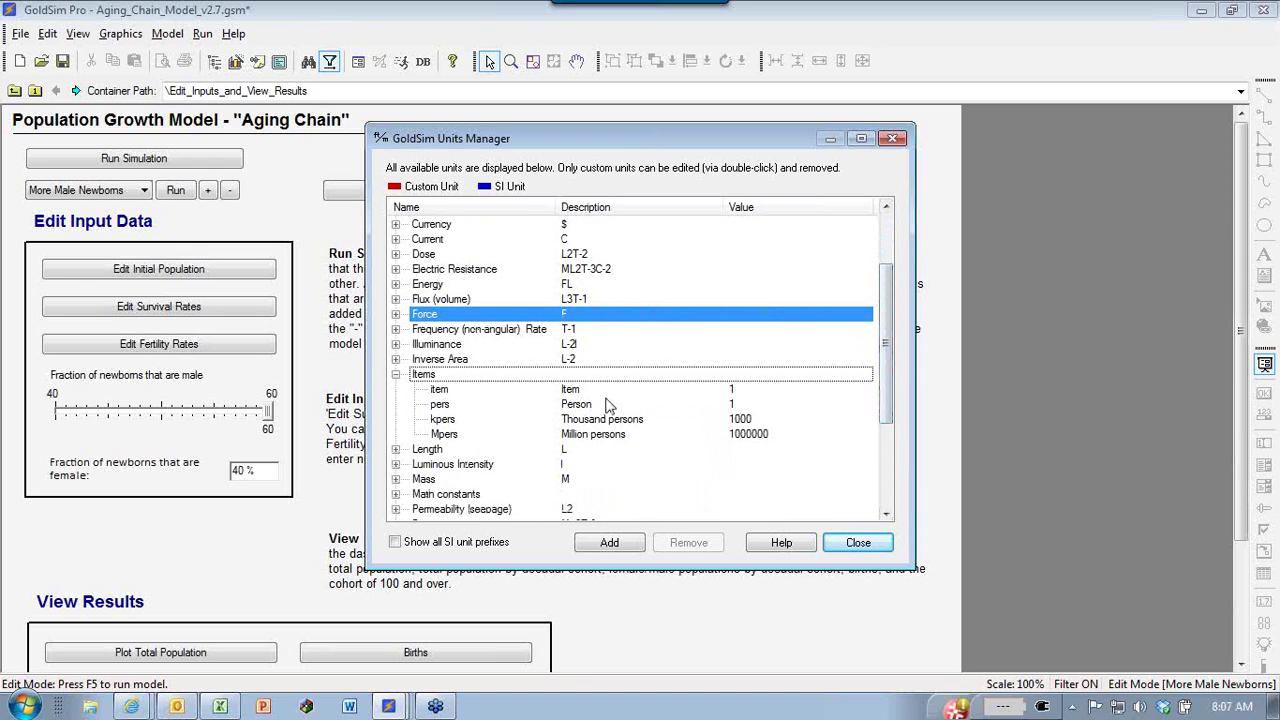
pyautogui.click(437, 391)
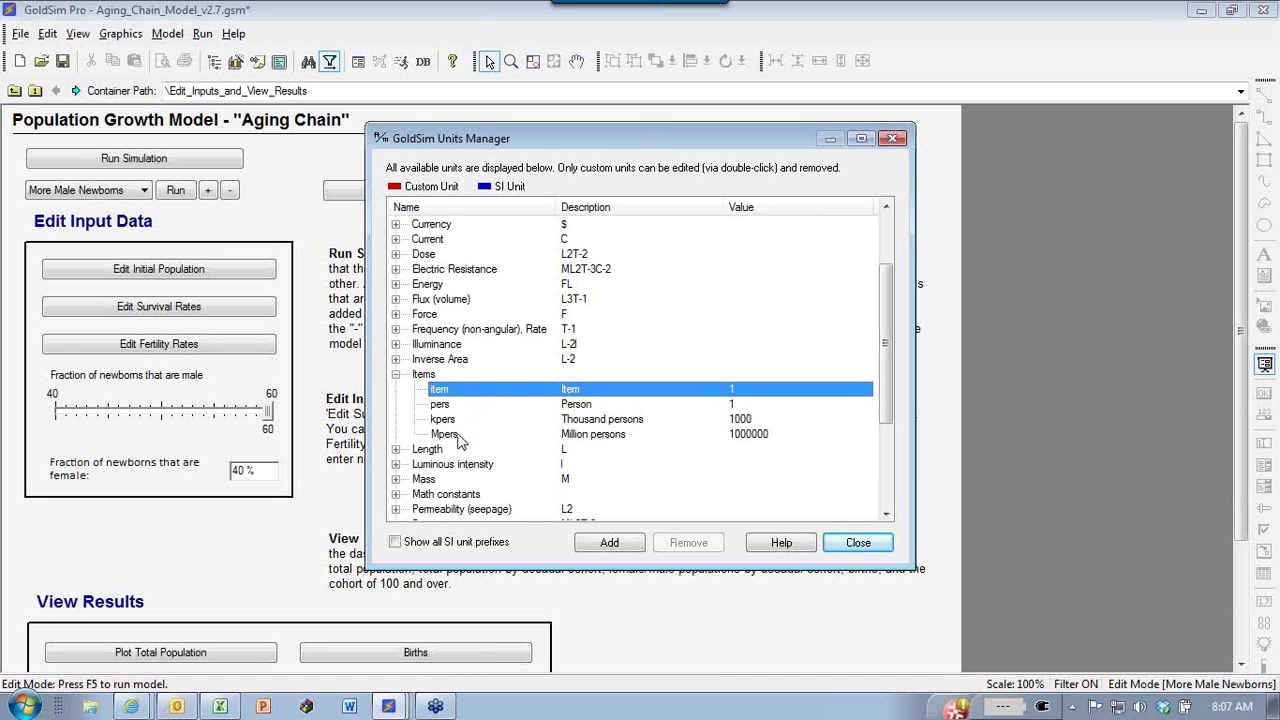
pyautogui.click(460, 405)
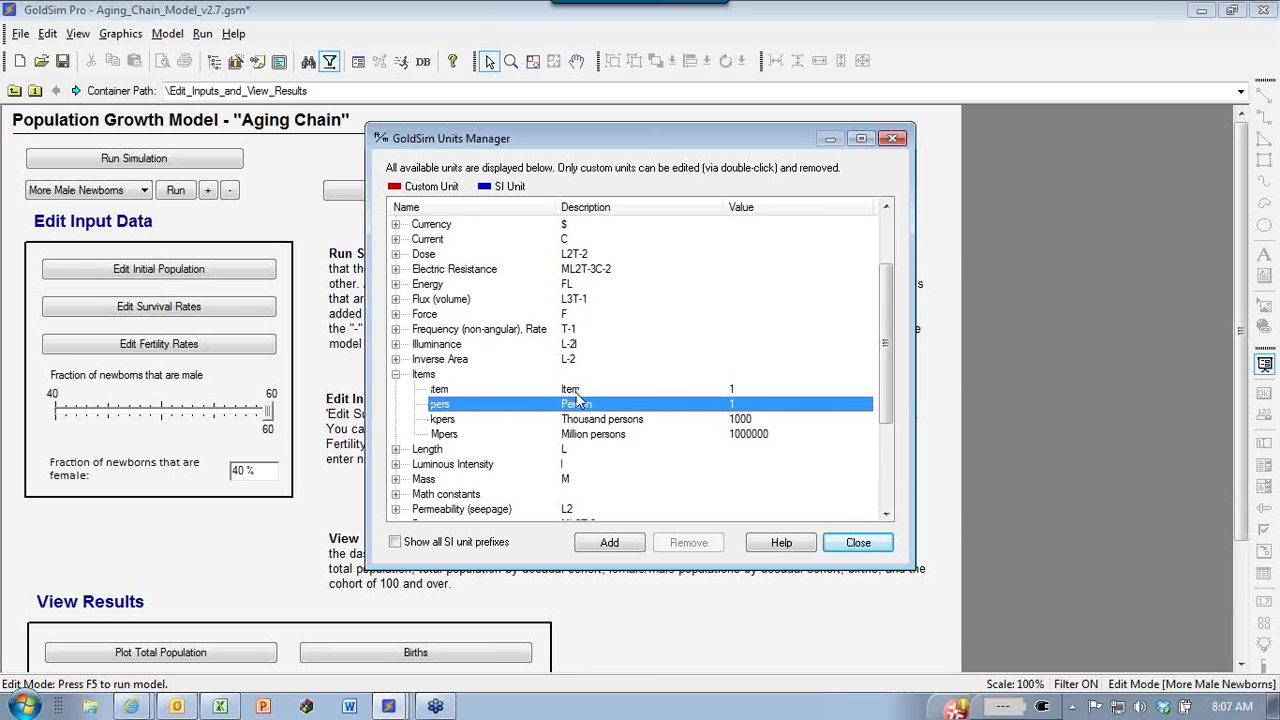
pyautogui.click(396, 375)
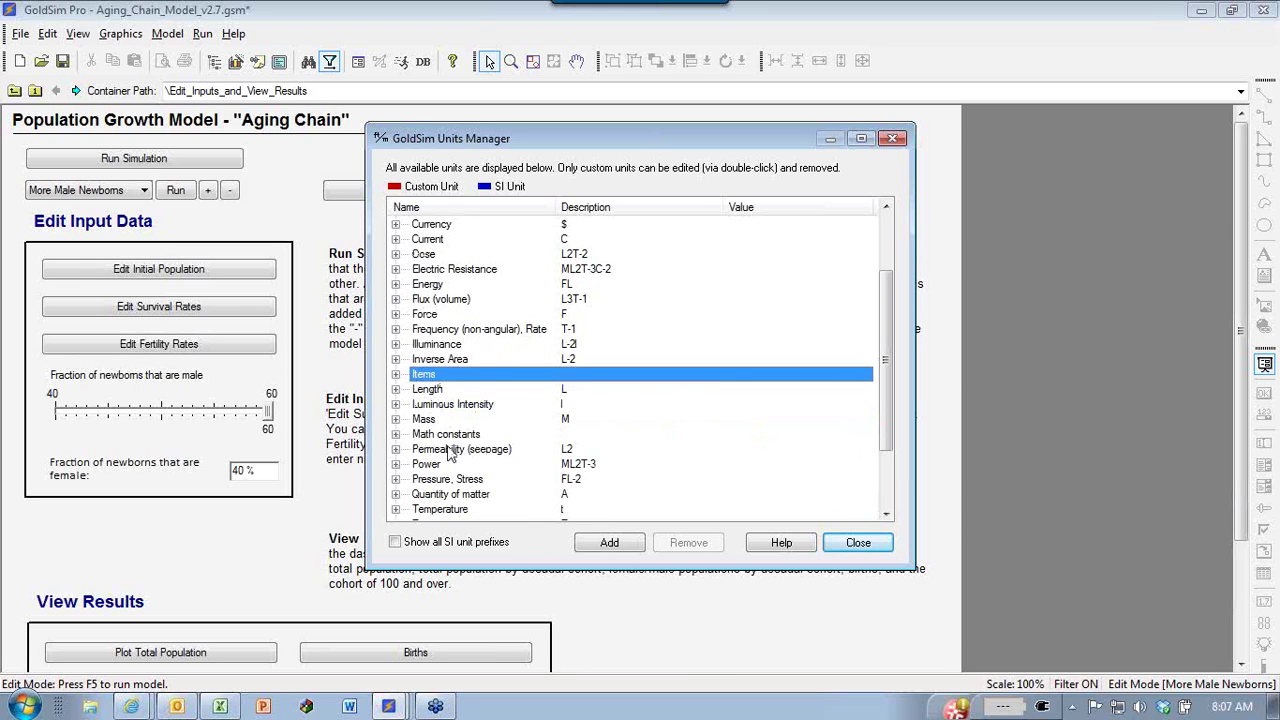
pyautogui.click(859, 543)
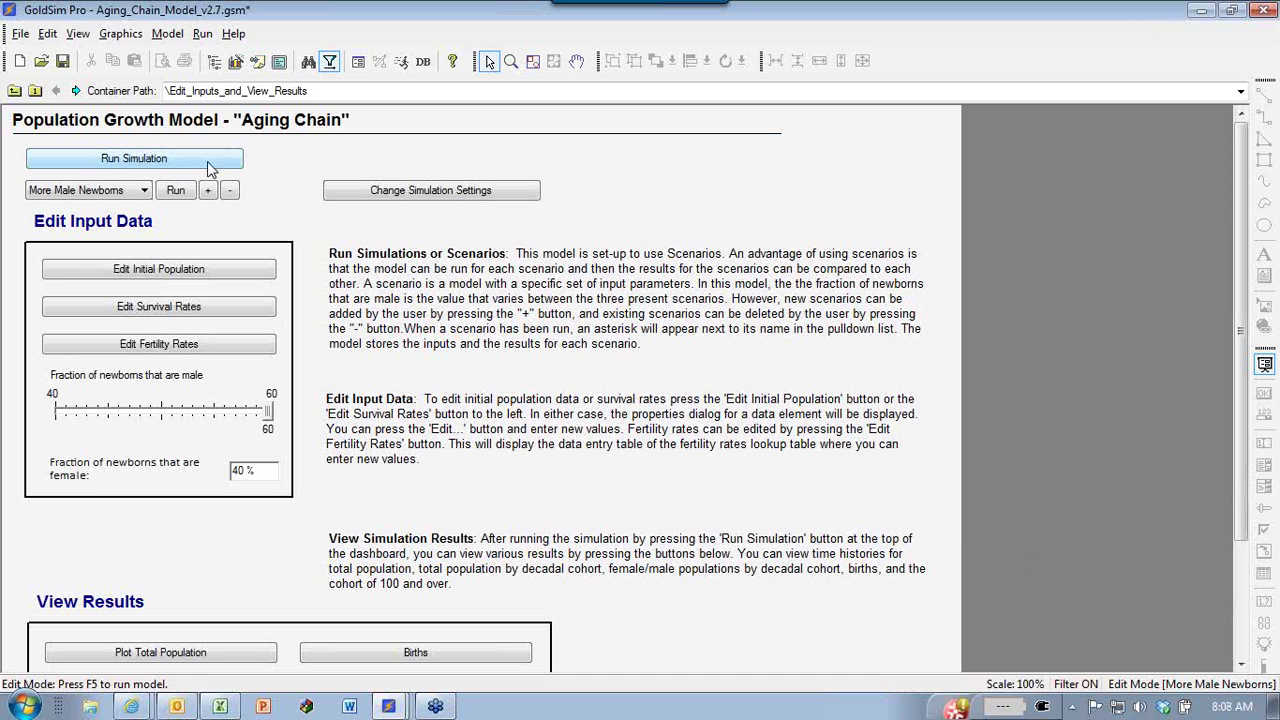
# Run the simulation for the More Female Newborns scenario and dismiss the completed run.
pyautogui.click(108, 193)
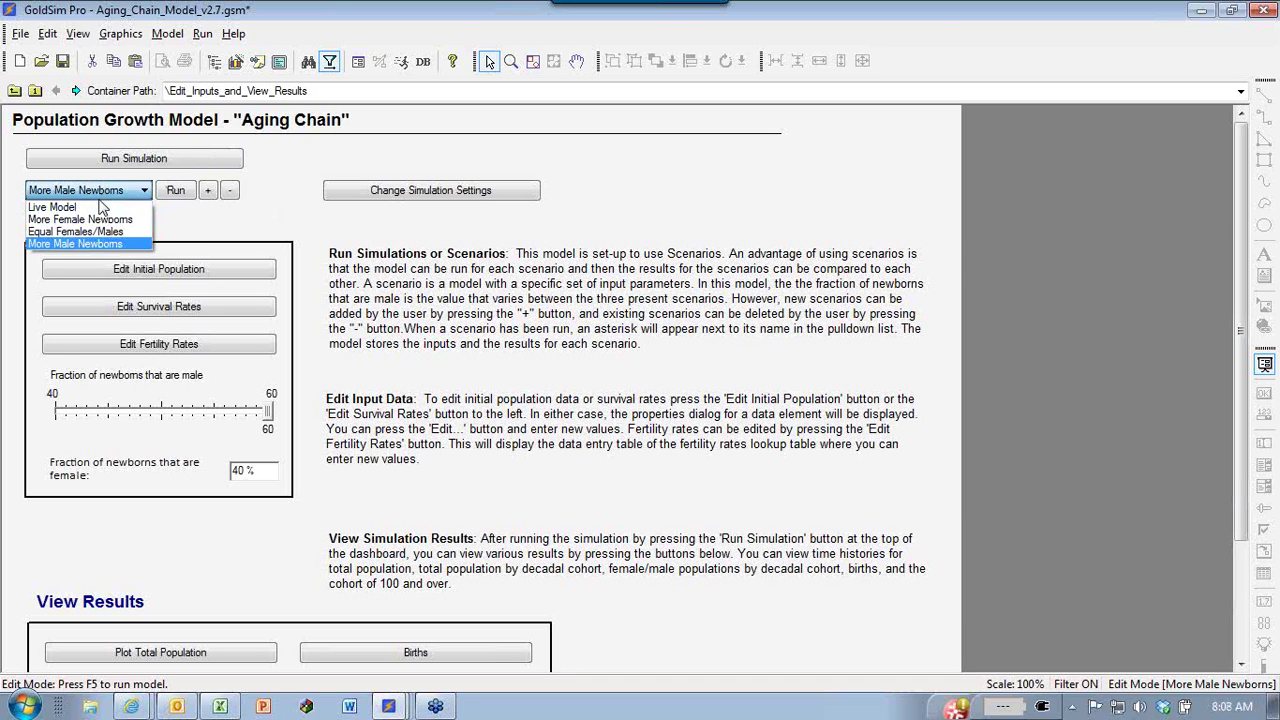
pyautogui.click(66, 220)
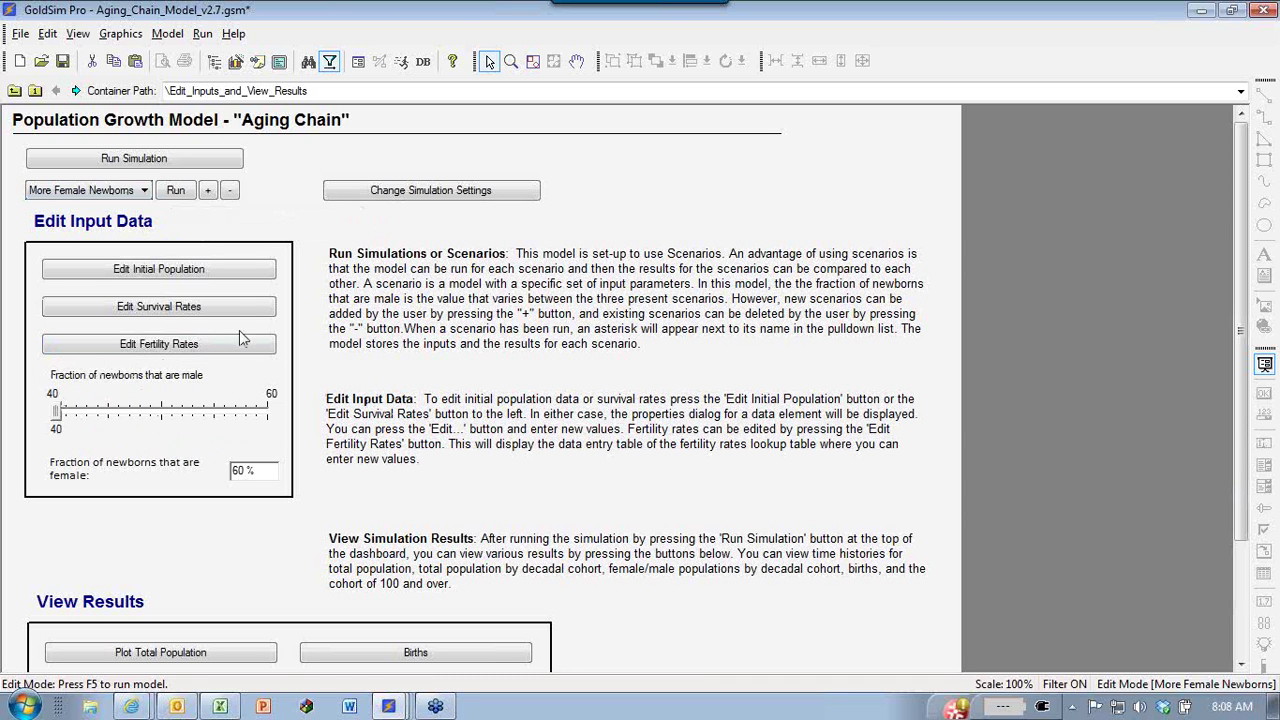
pyautogui.click(175, 190)
pyautogui.click(644, 378)
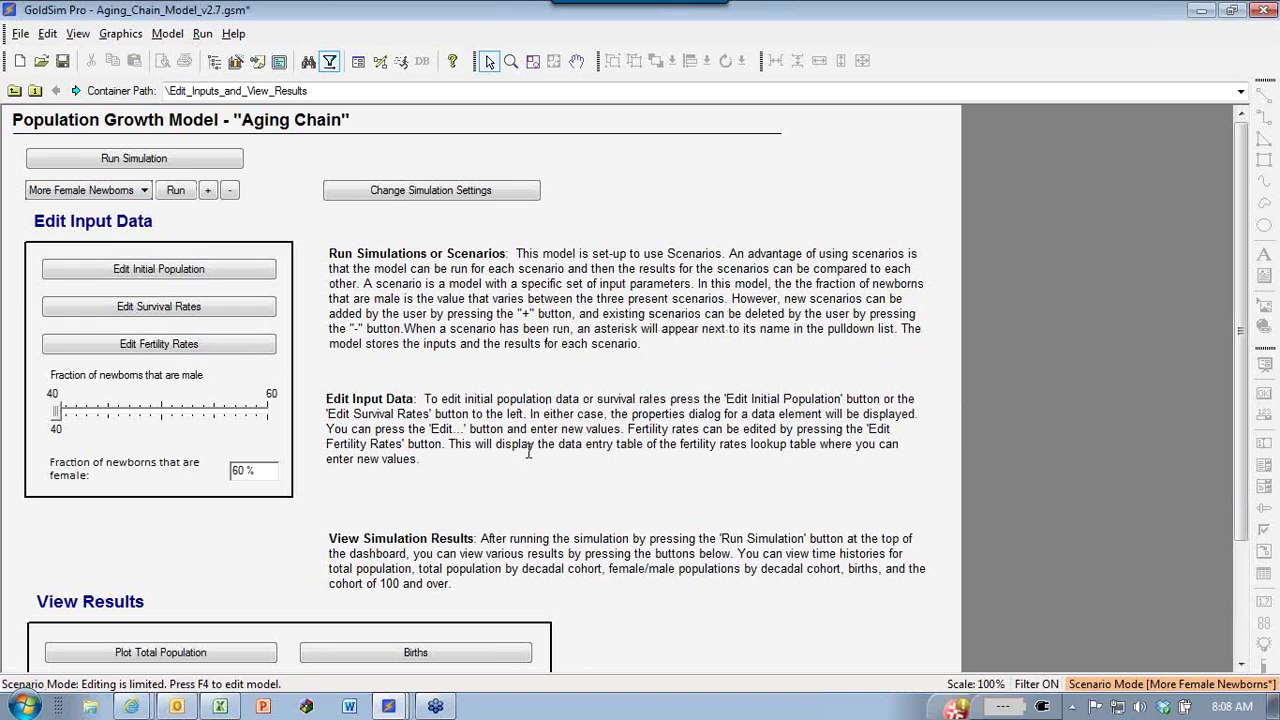
# Set the fraction of male newborns to 50 in the Equal Females/Males scenario and run that scenario.
pyautogui.click(92, 196)
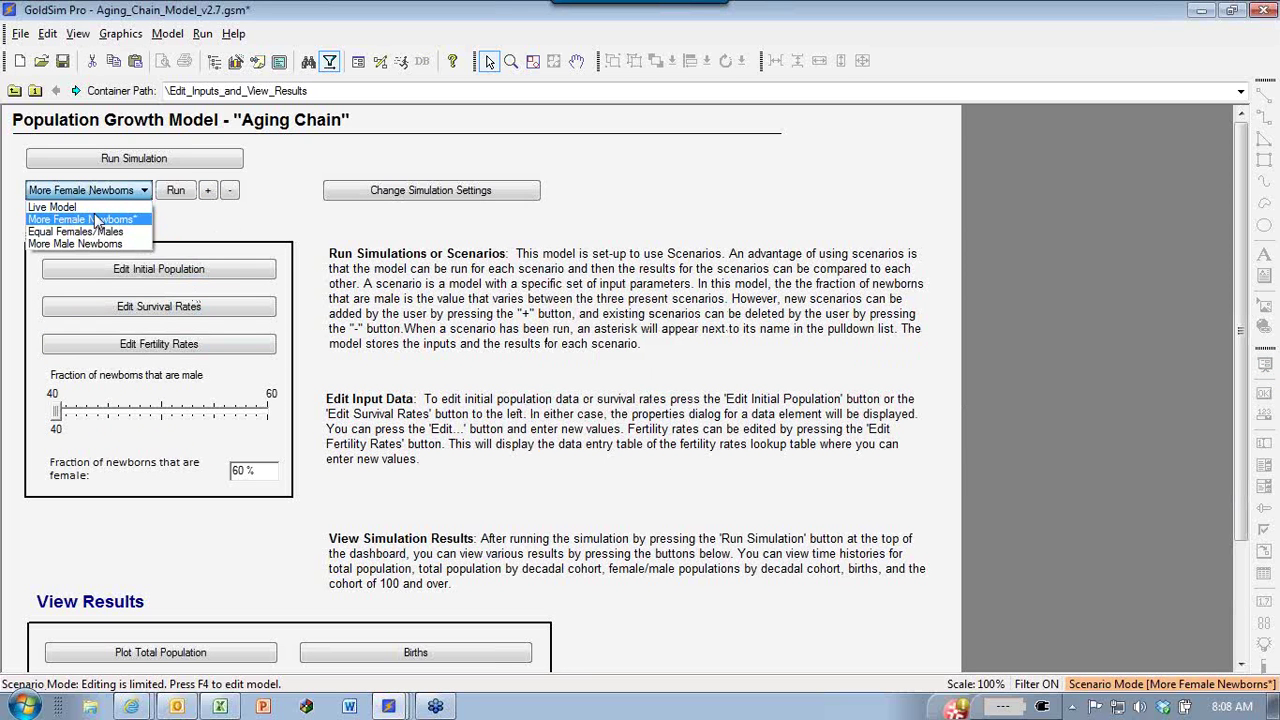
pyautogui.click(97, 233)
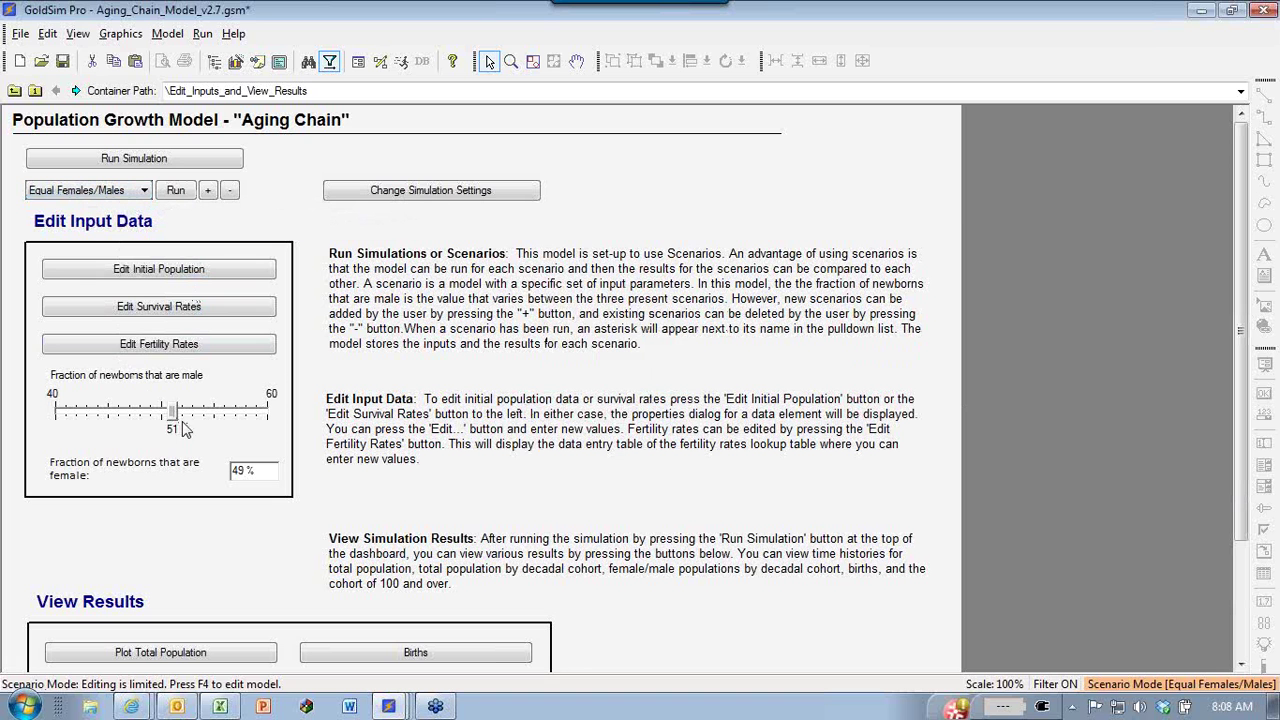
pyautogui.moveTo(175, 418); pyautogui.dragTo(167, 420)
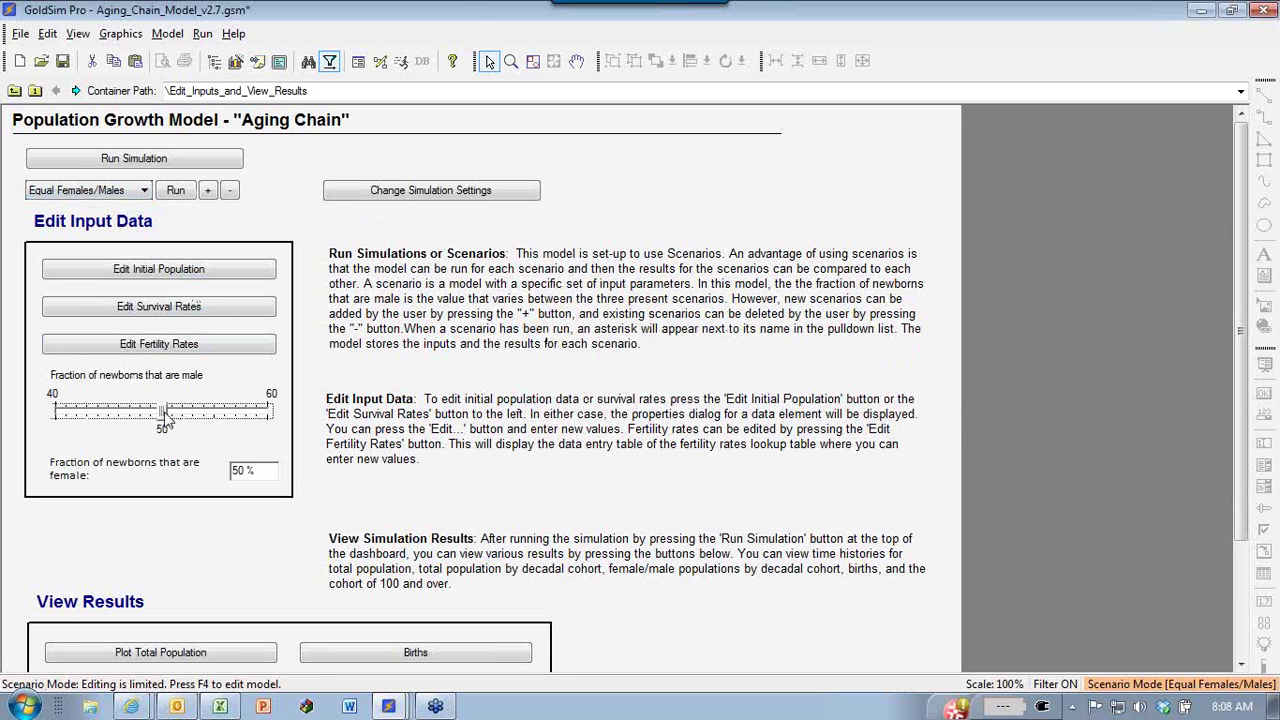
pyautogui.click(178, 192)
pyautogui.click(615, 383)
# Run the simulation for the More Male Newborns scenario and dismiss the completed run.
pyautogui.click(105, 190)
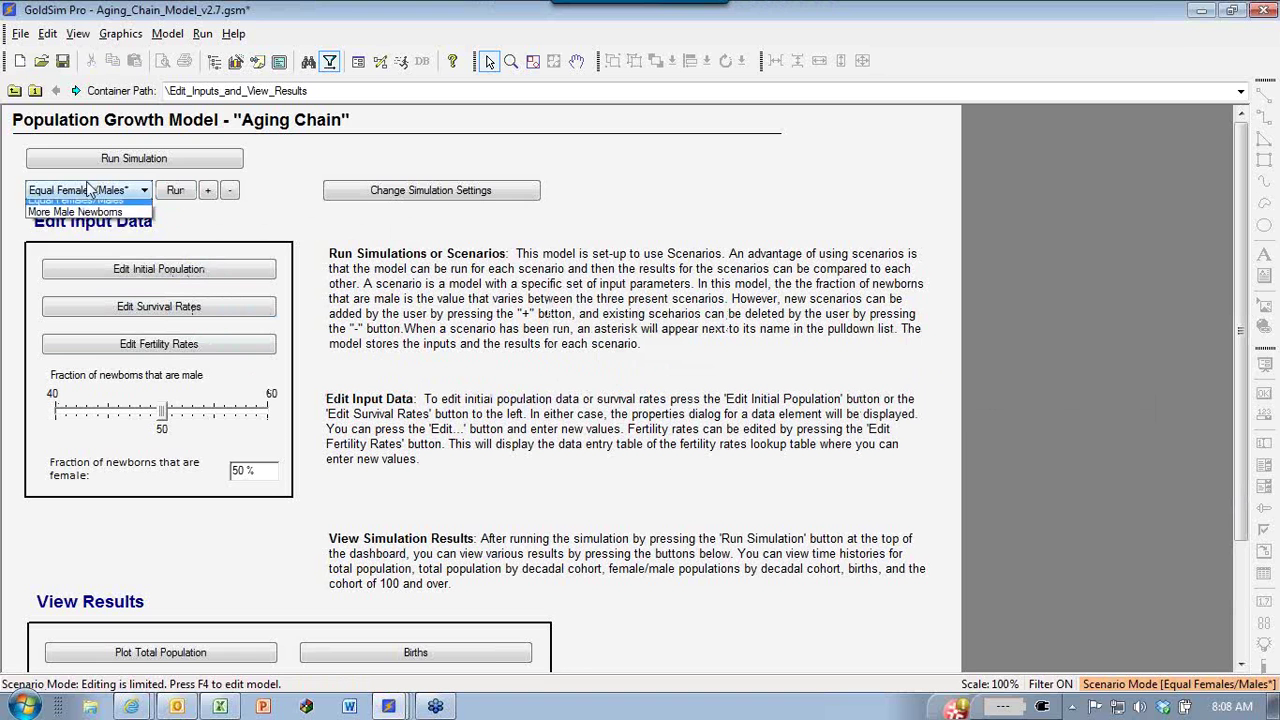
pyautogui.click(85, 245)
pyautogui.click(175, 191)
pyautogui.click(632, 379)
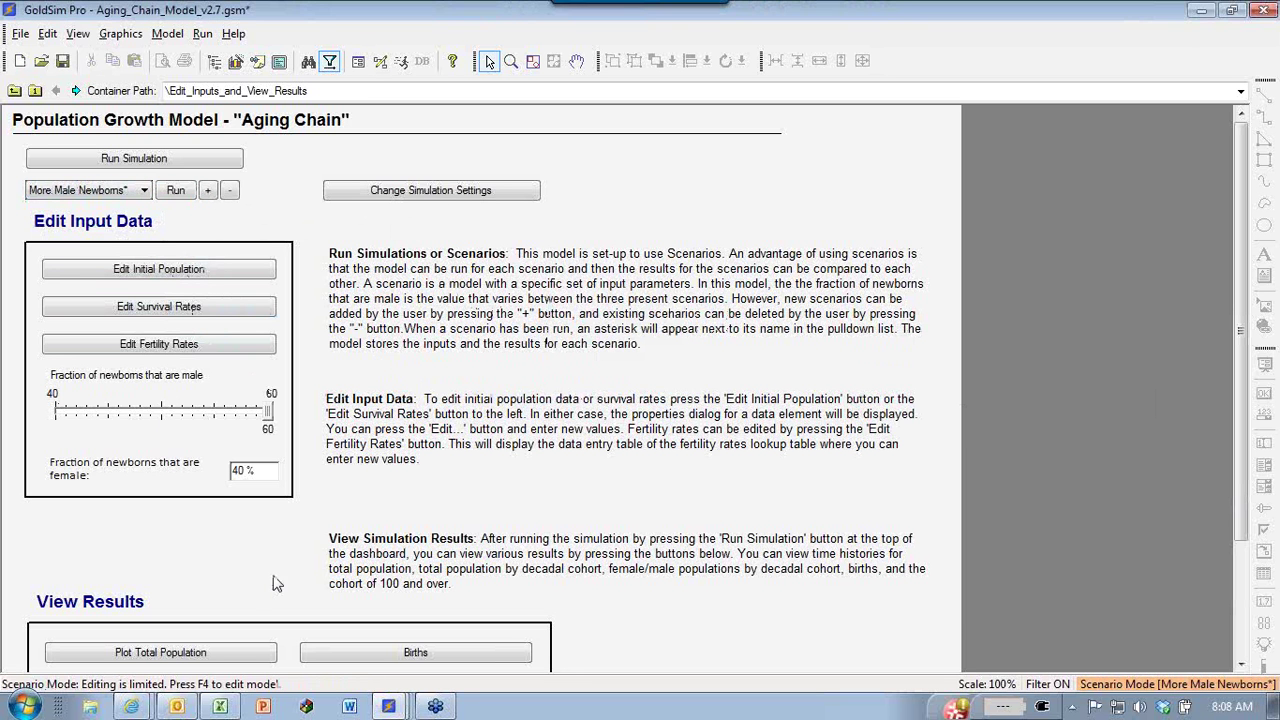
# Plot the total population to compare the projections of the three newborn scenarios.
pyautogui.click(212, 652)
pyautogui.moveTo(695, 150); pyautogui.dragTo(515, 86)
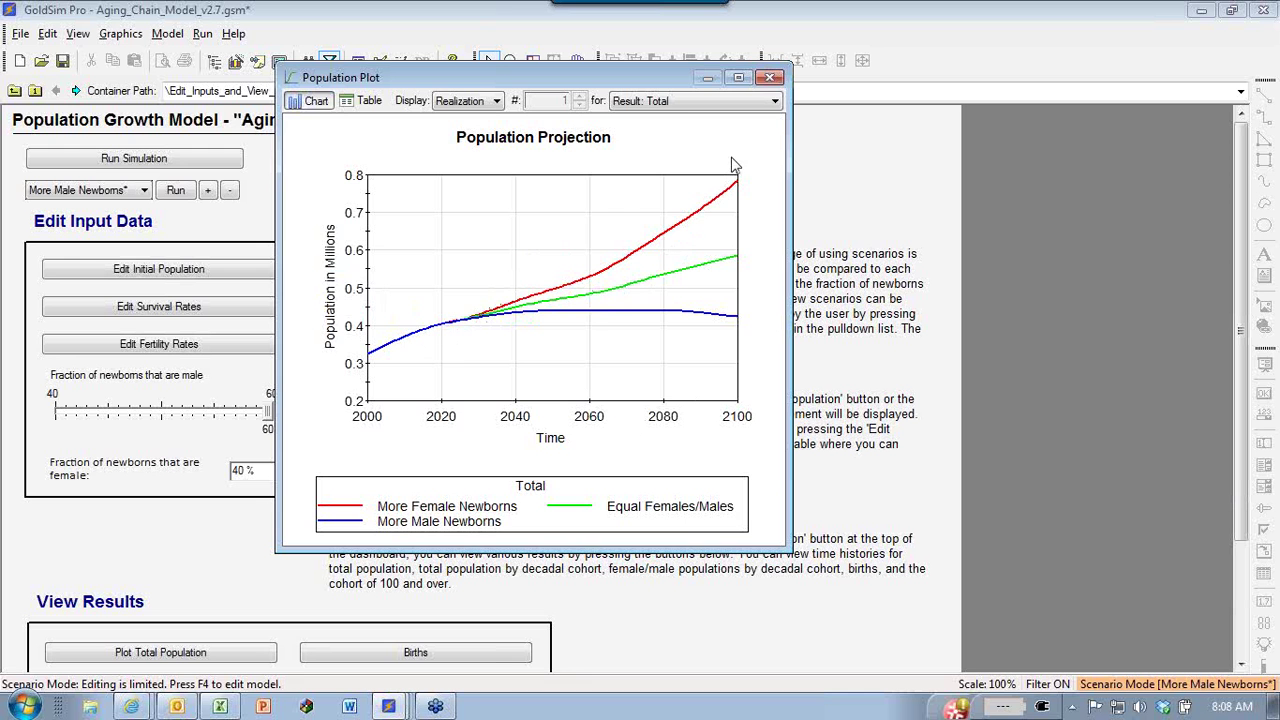
pyautogui.moveTo(424, 78); pyautogui.dragTo(488, 88)
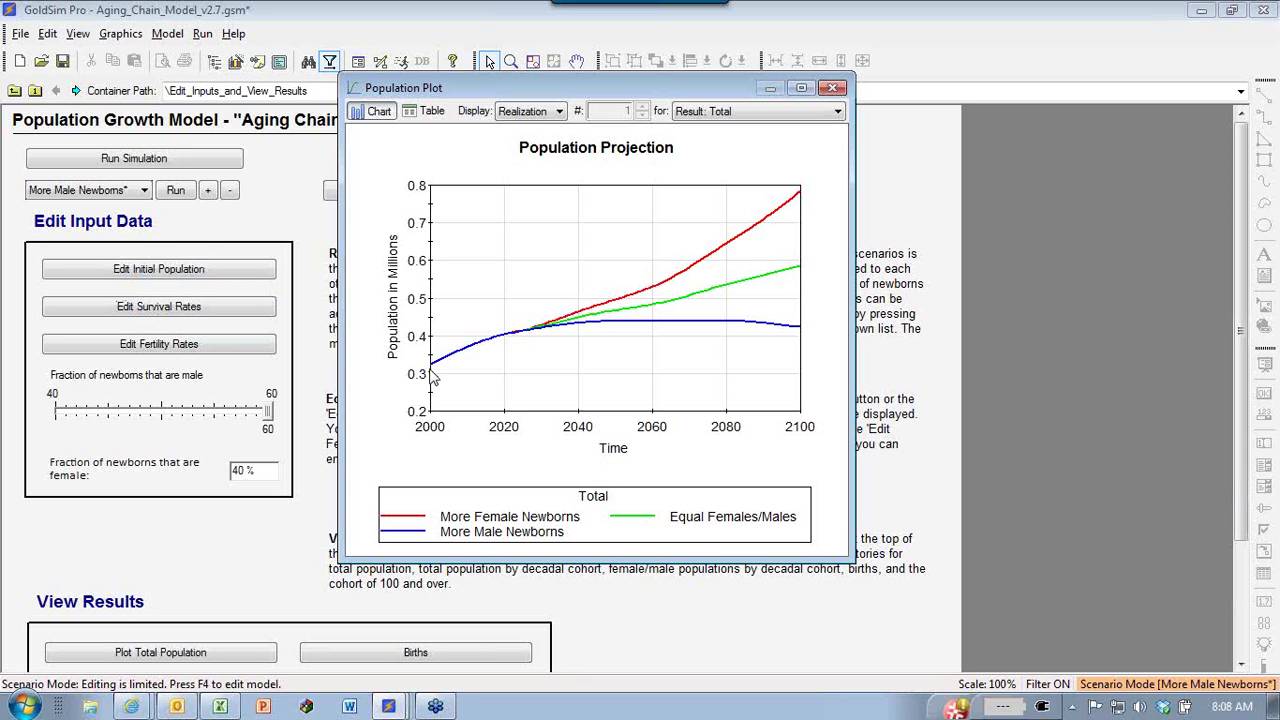
# Review the male and female values across all ages in the Survival_Rate data matrix, and close the matrix.
pyautogui.click(166, 310)
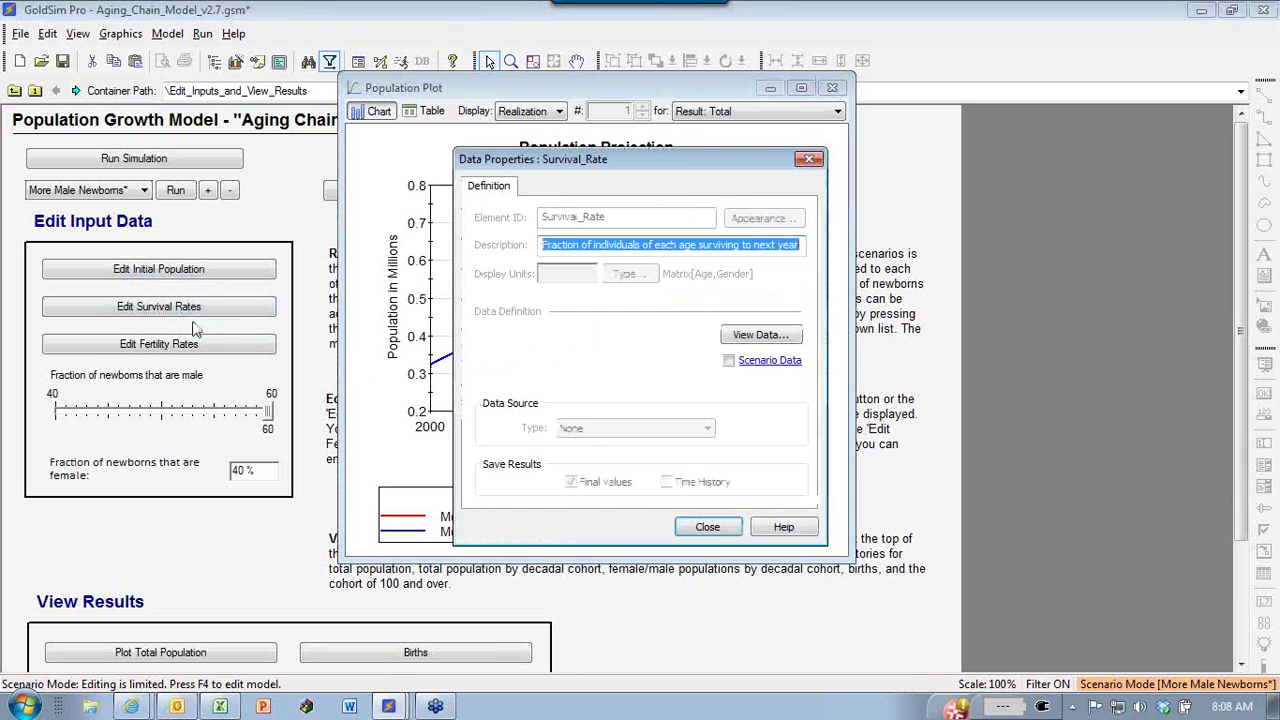
pyautogui.click(776, 340)
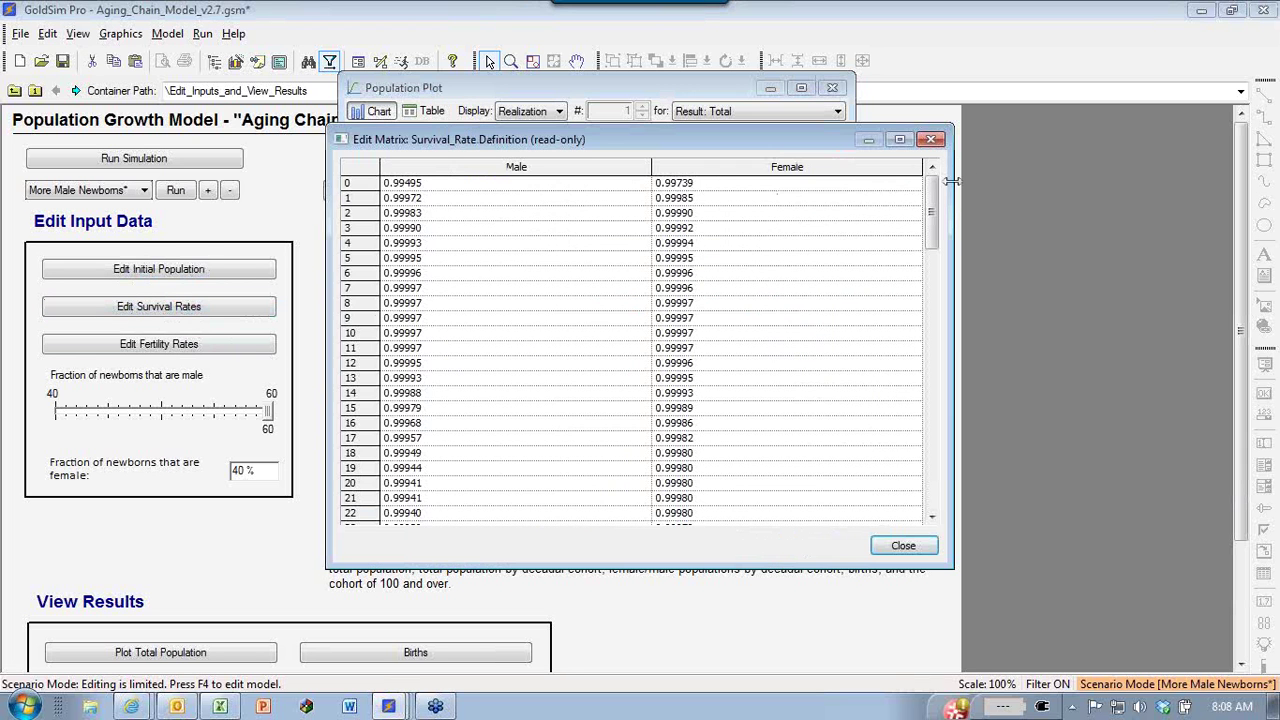
pyautogui.moveTo(930, 205); pyautogui.dragTo(933, 402)
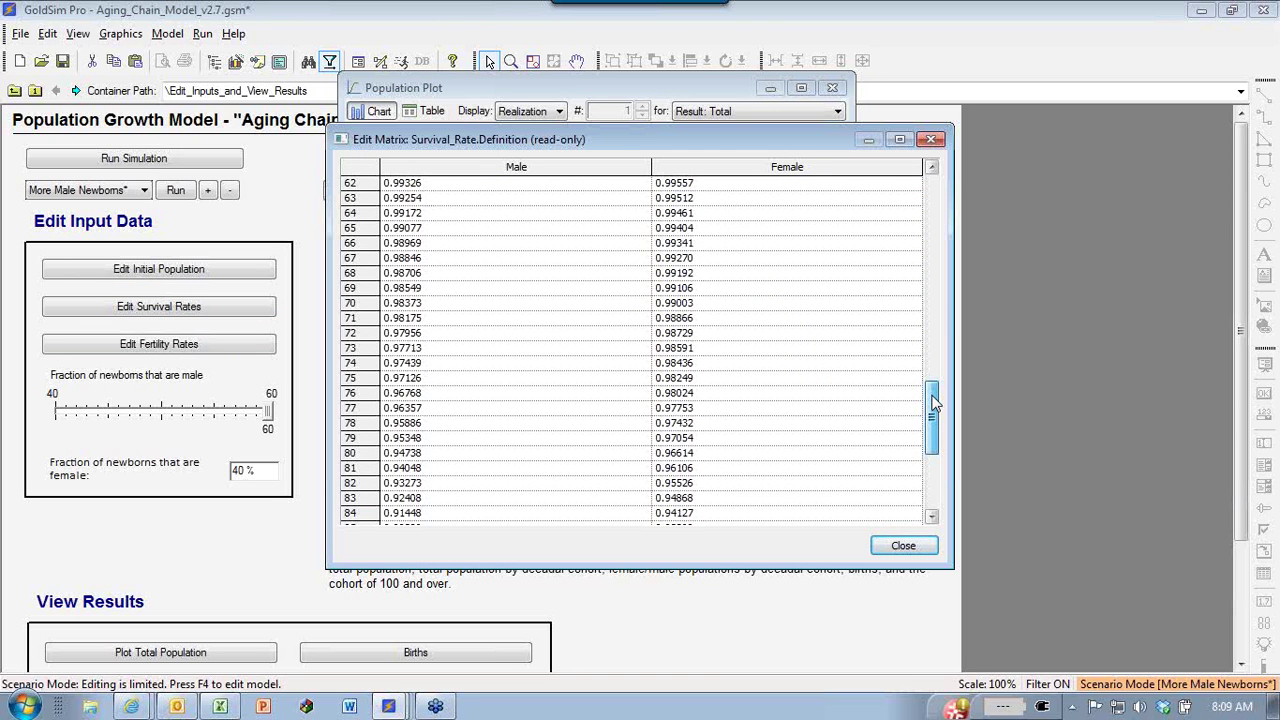
pyautogui.moveTo(933, 402); pyautogui.dragTo(952, 179)
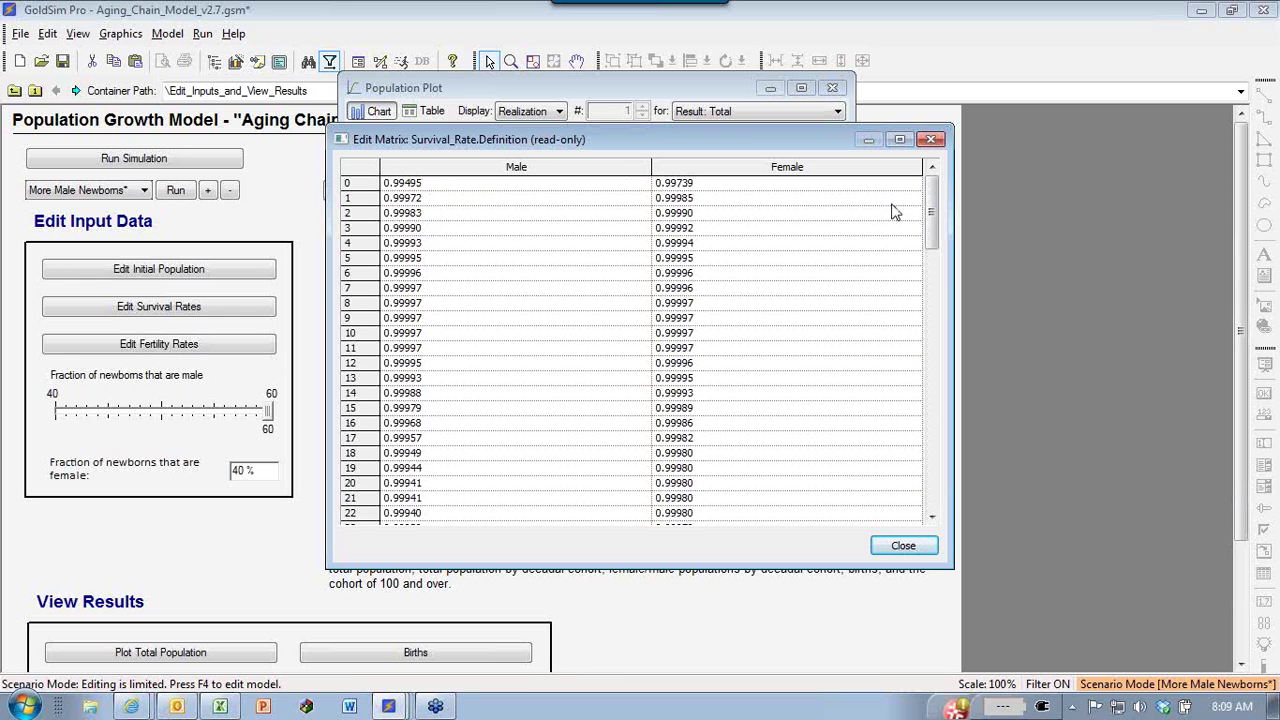
pyautogui.click(898, 548)
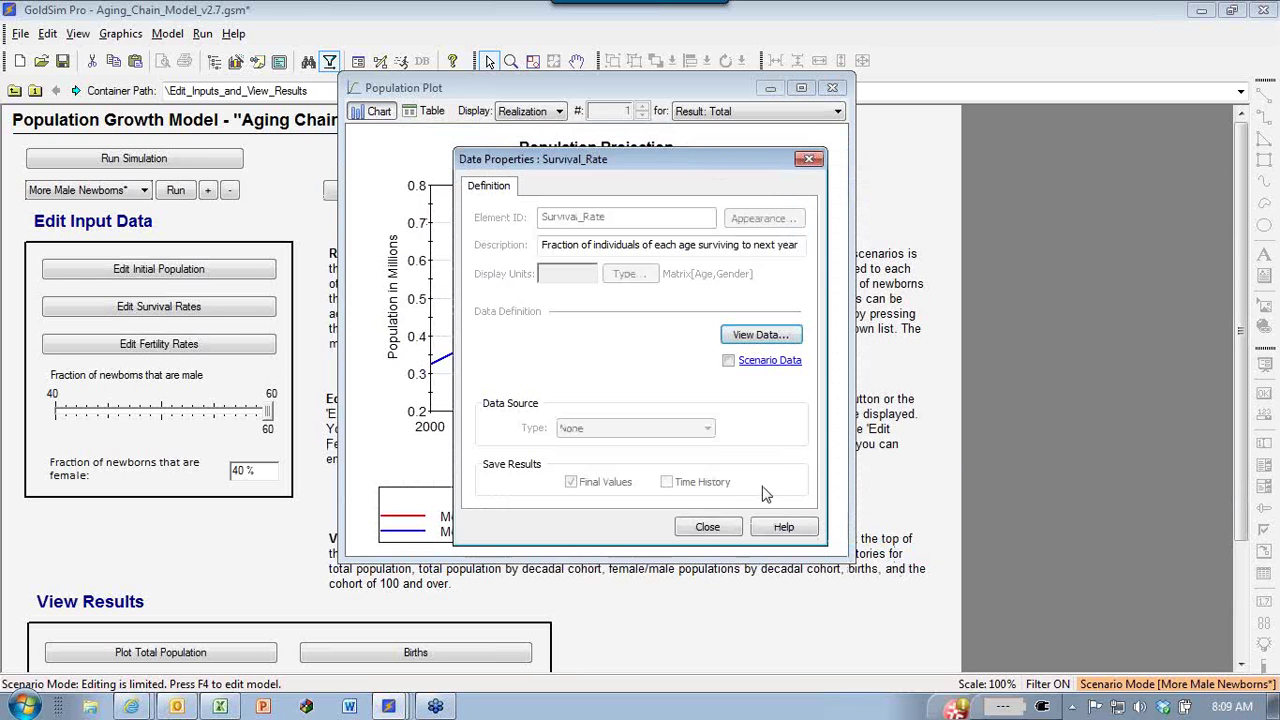
# Close the Survival_Rate properties and review the age rows and year columns of the Fertility_Rate_Table, closing the table when done.
pyautogui.click(703, 528)
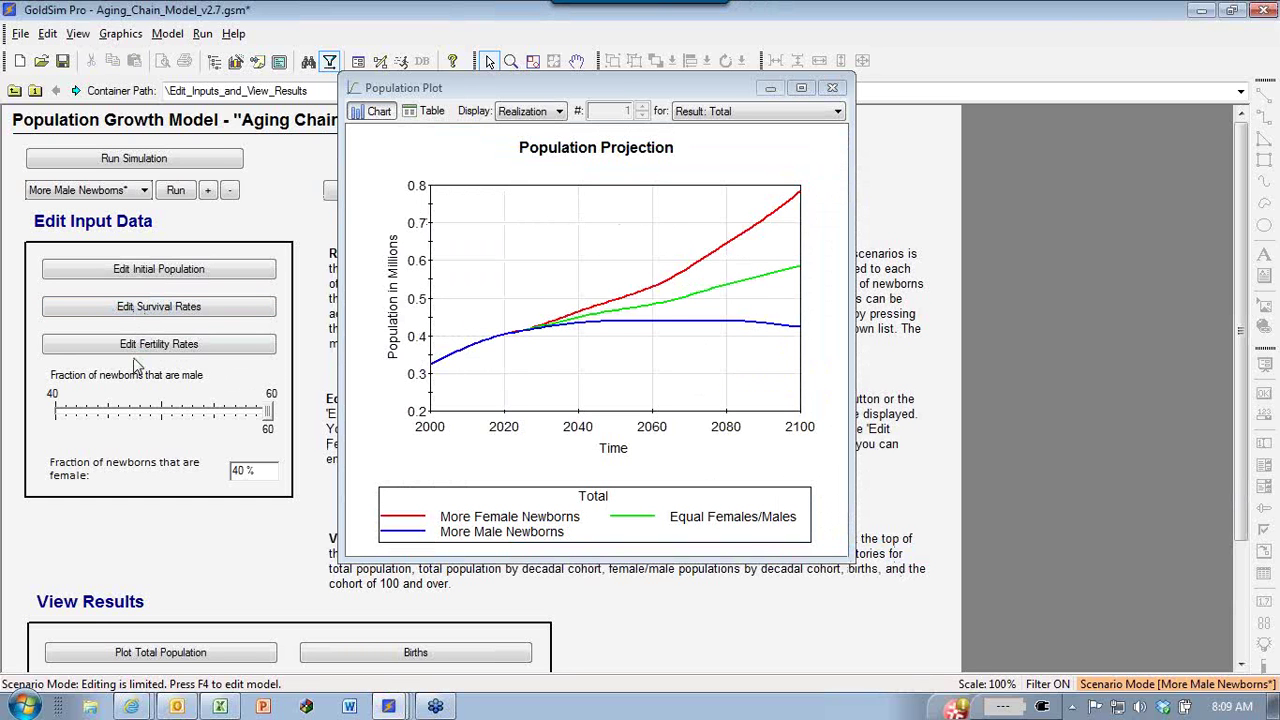
pyautogui.click(170, 347)
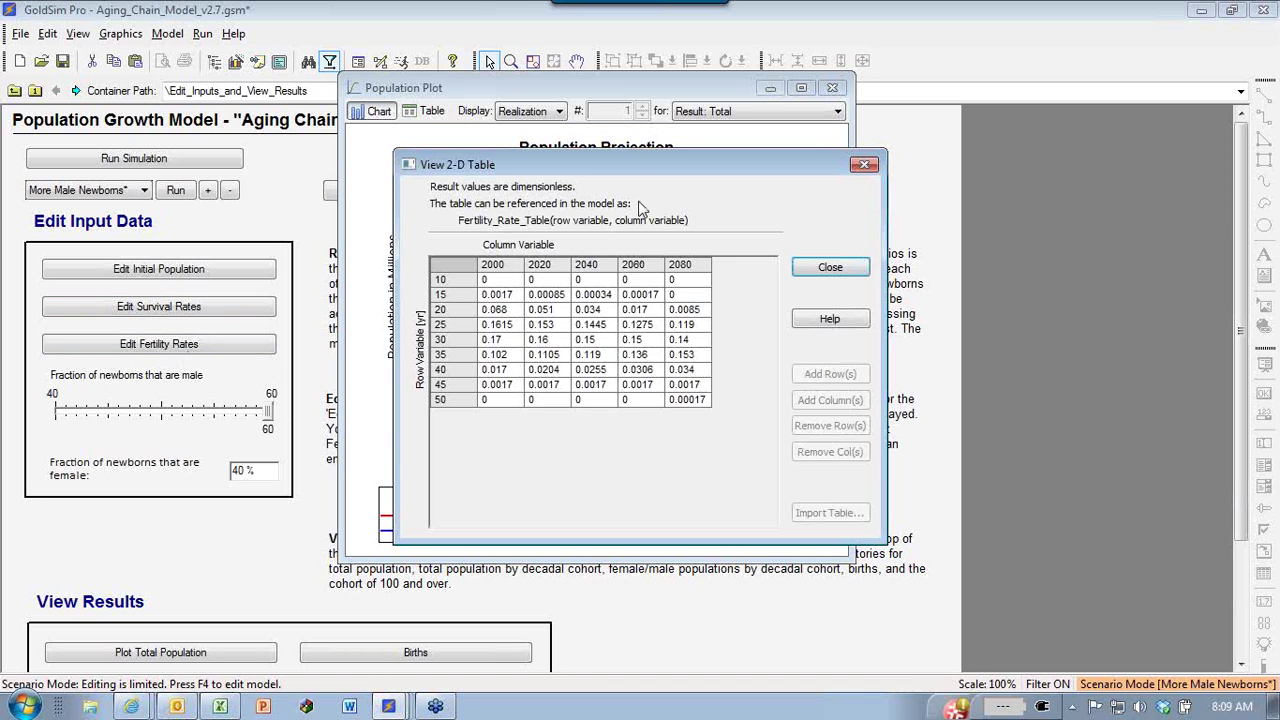
pyautogui.moveTo(640, 175); pyautogui.dragTo(561, 128)
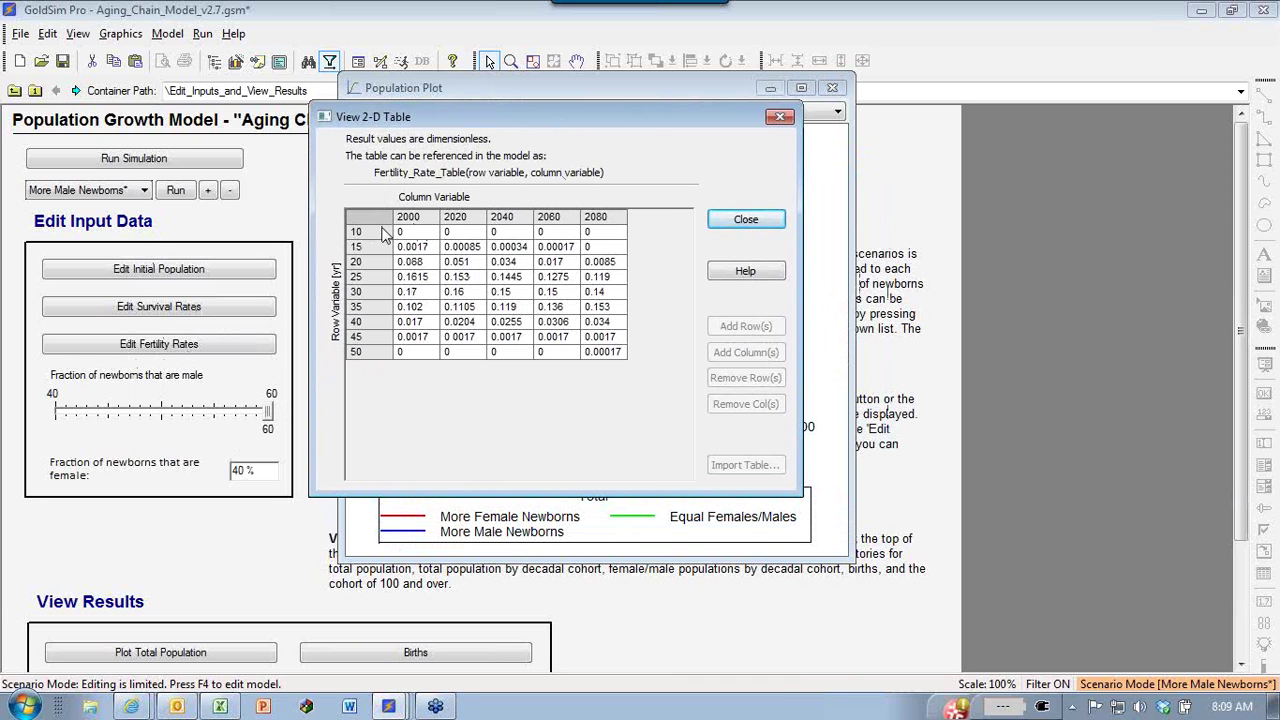
pyautogui.moveTo(362, 248); pyautogui.dragTo(365, 350)
pyautogui.moveTo(415, 218); pyautogui.dragTo(590, 218)
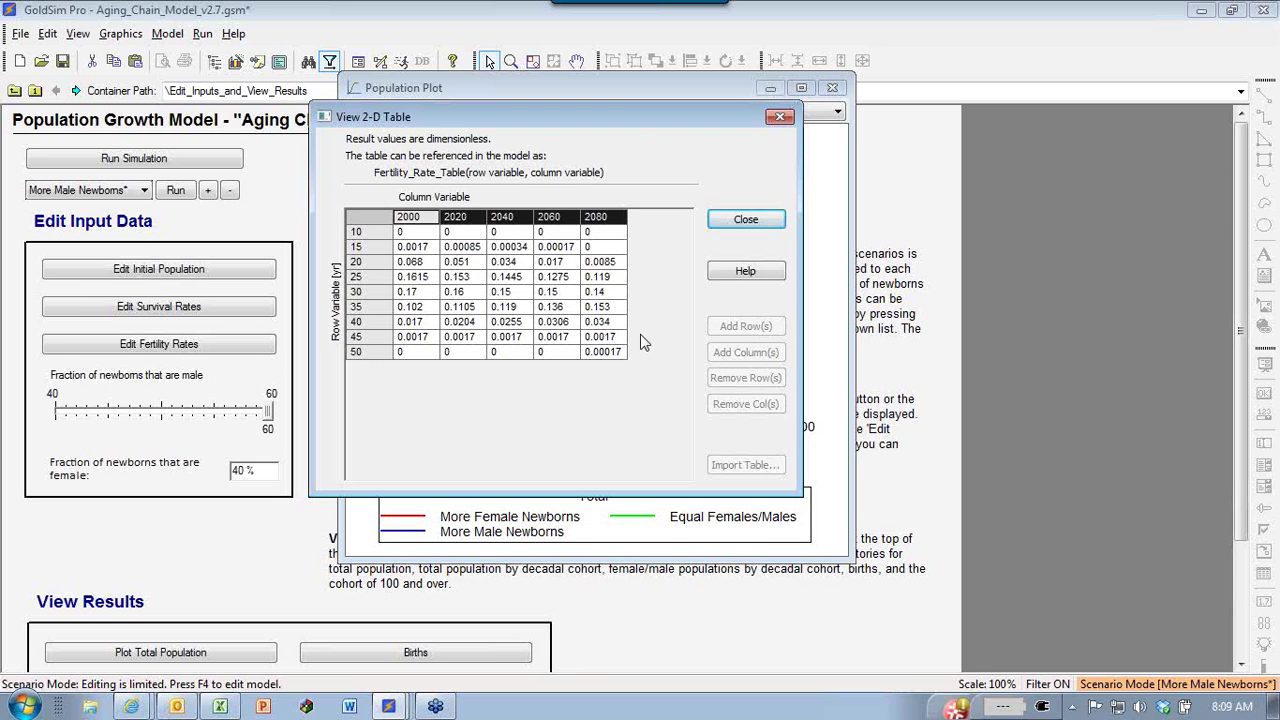
pyautogui.click(748, 219)
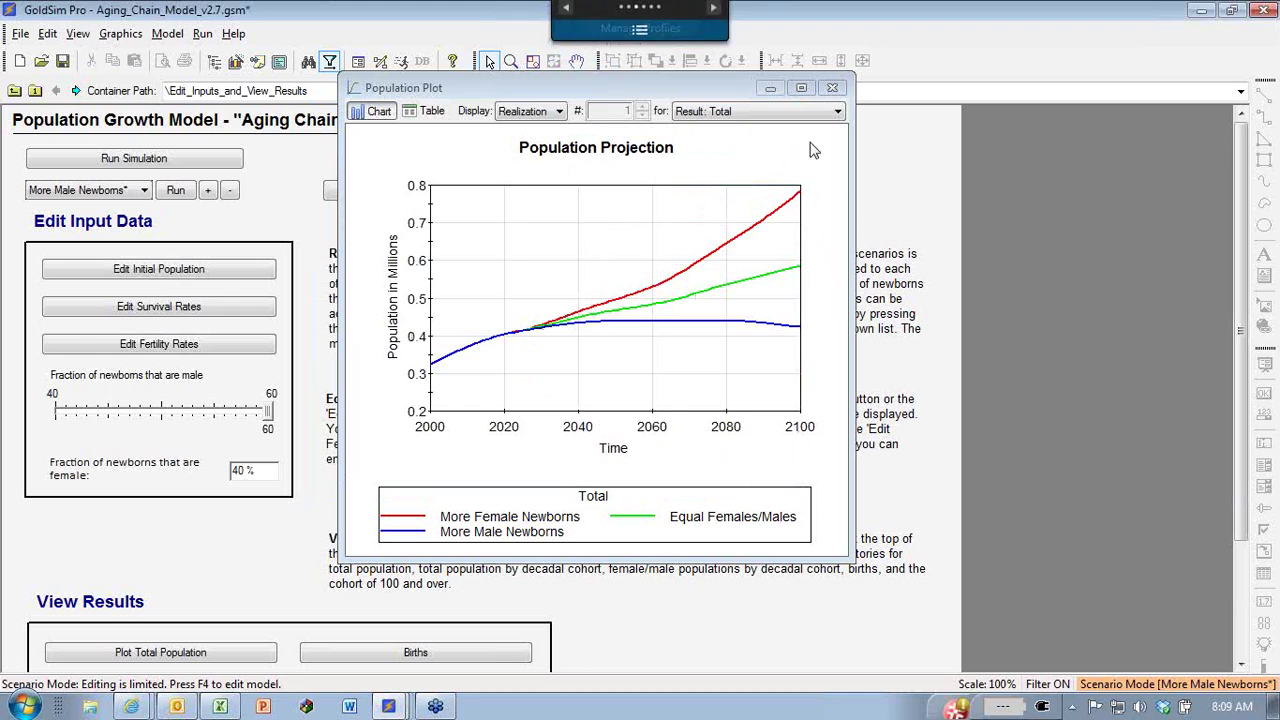
# Close the Population Projection chart and switch to the Xcel Energy Workers Prototype v2.6 model.
pyautogui.moveTo(518, 95); pyautogui.dragTo(475, 100)
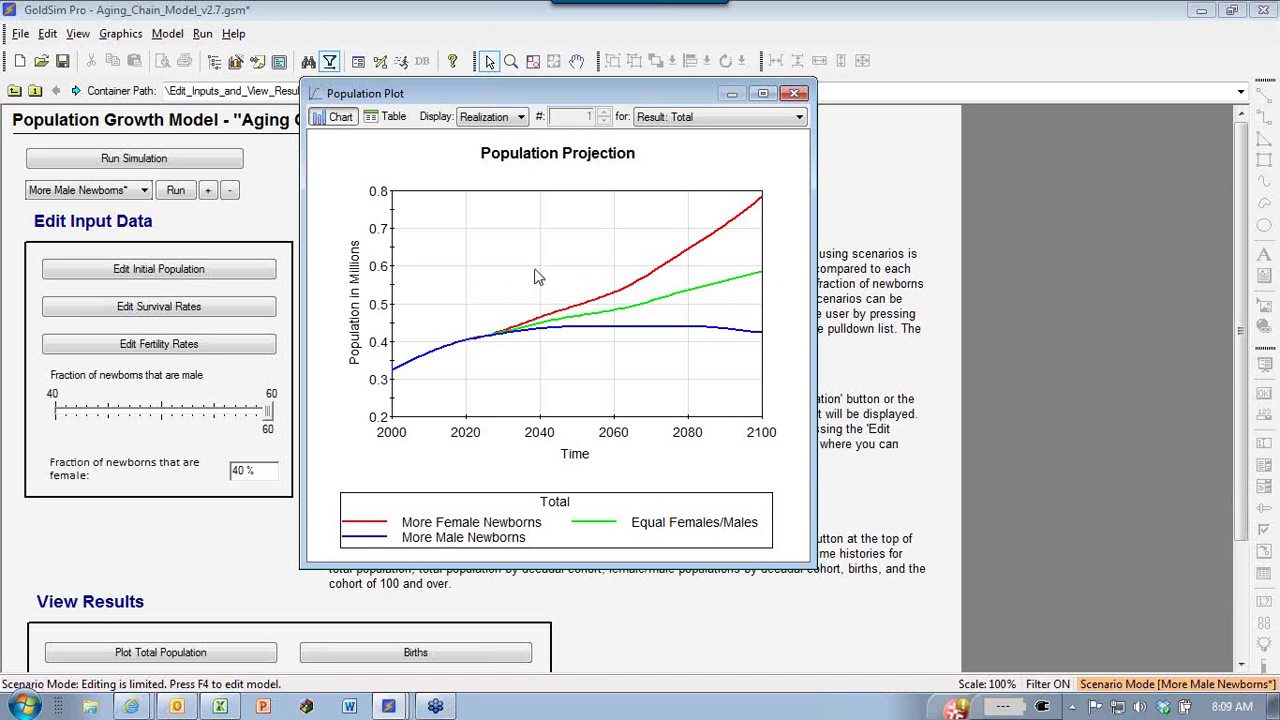
pyautogui.click(795, 95)
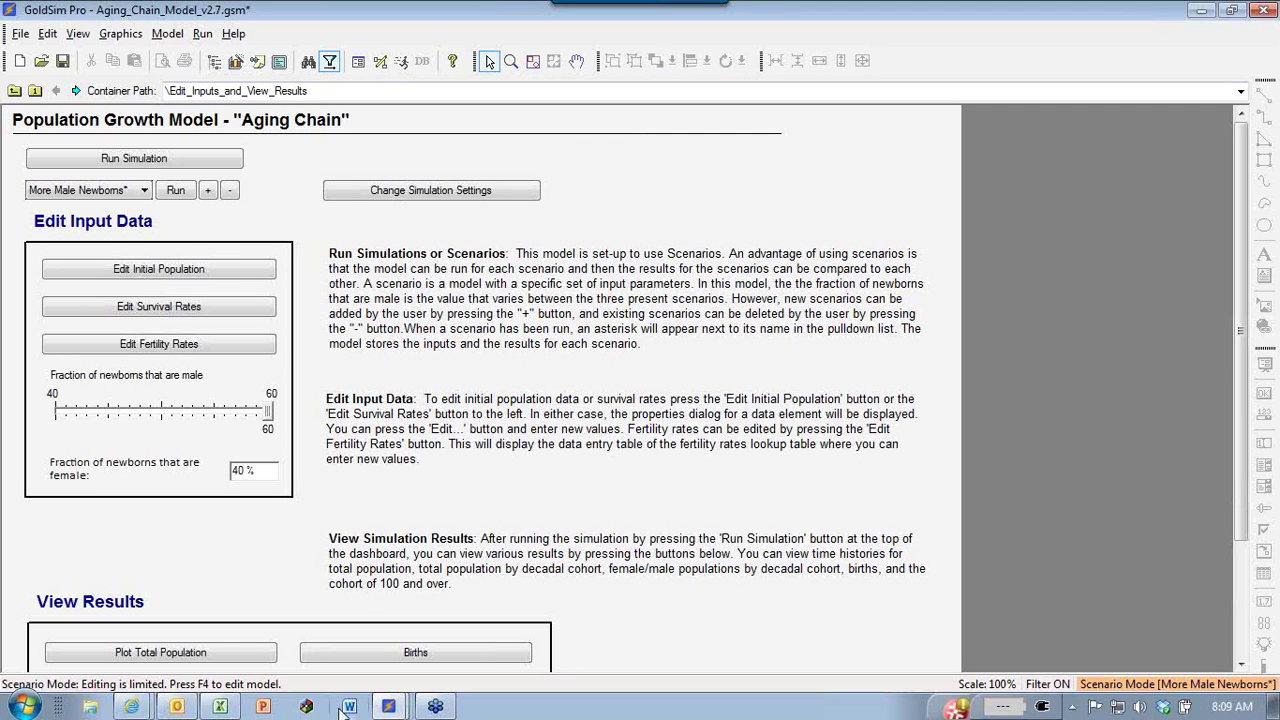
pyautogui.moveTo(378, 710)
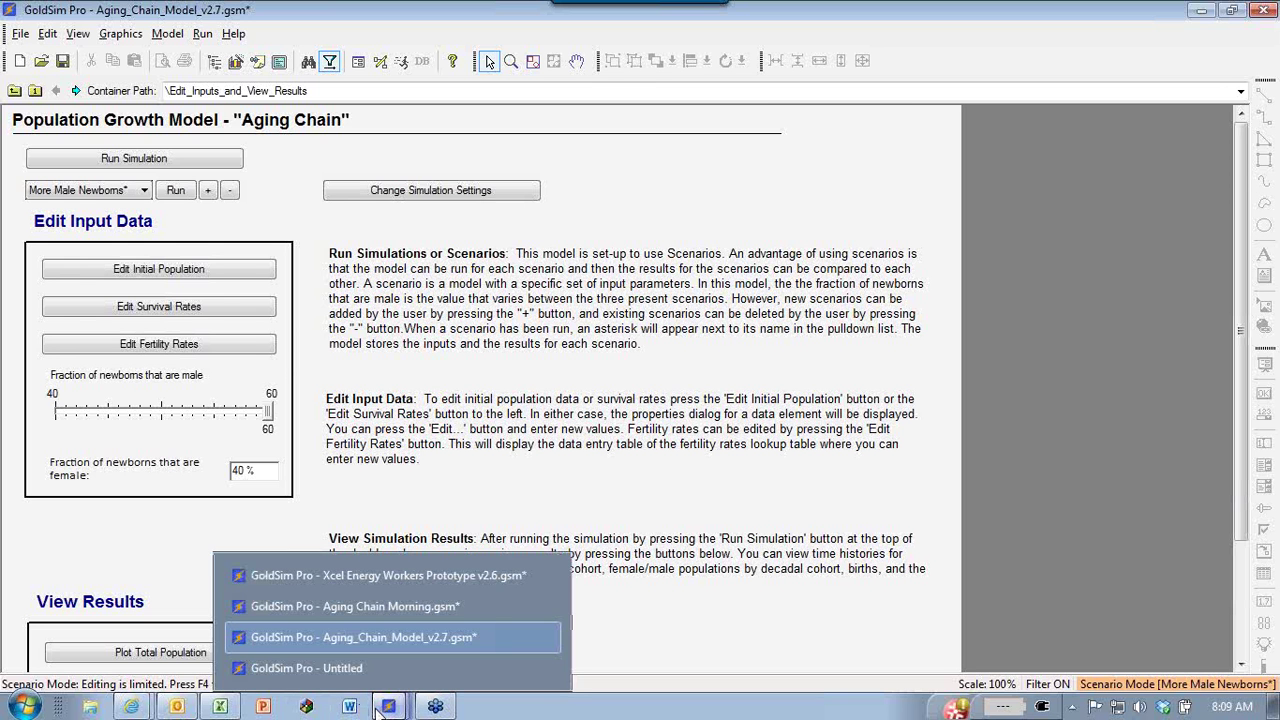
pyautogui.click(378, 576)
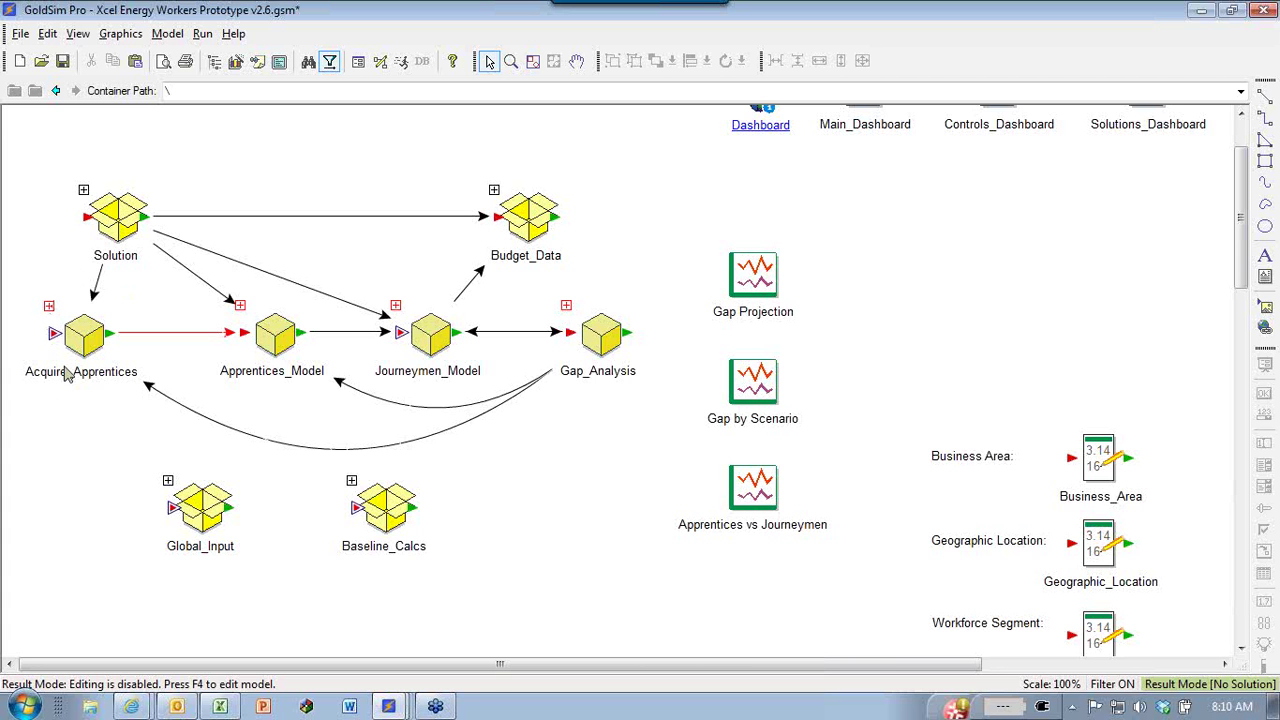
# Examine the applicant flow inside the Acquire_Apprentices container, from Entering_Applicants through Interview, Screening and Testing to Ready_For_Apprentice.
pyautogui.click(52, 310)
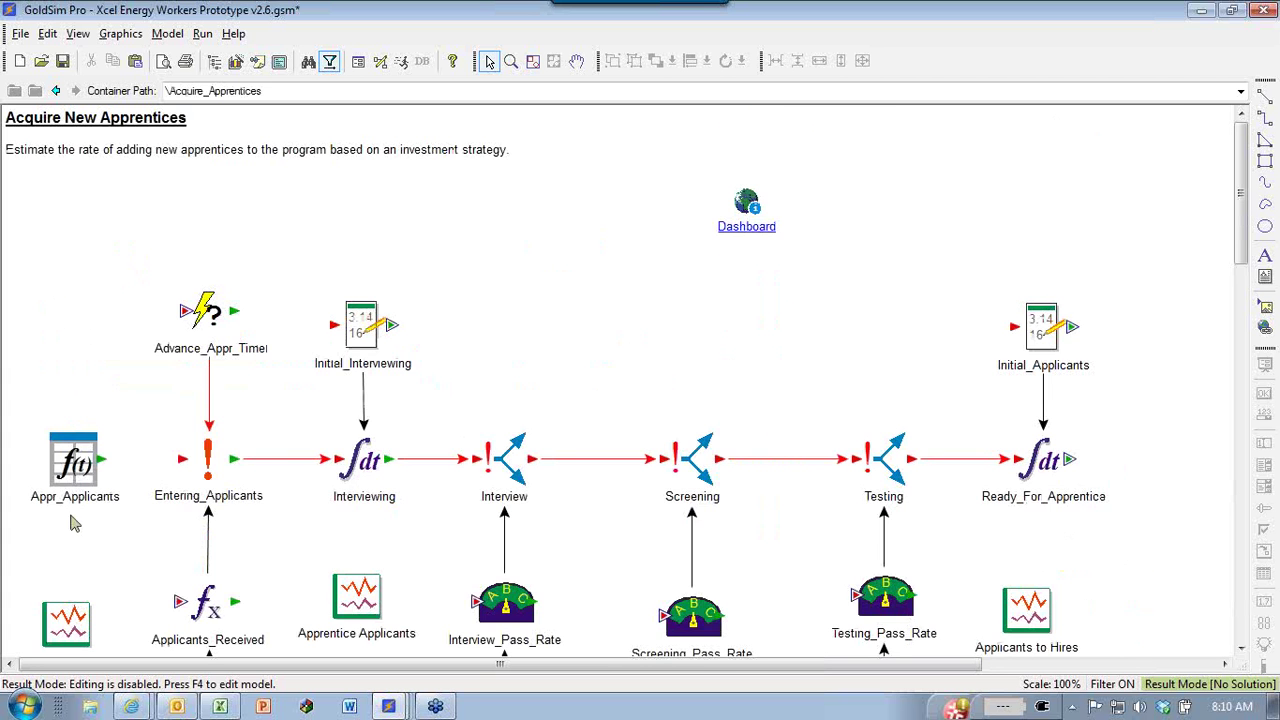
pyautogui.scroll(-3, 574, 304)
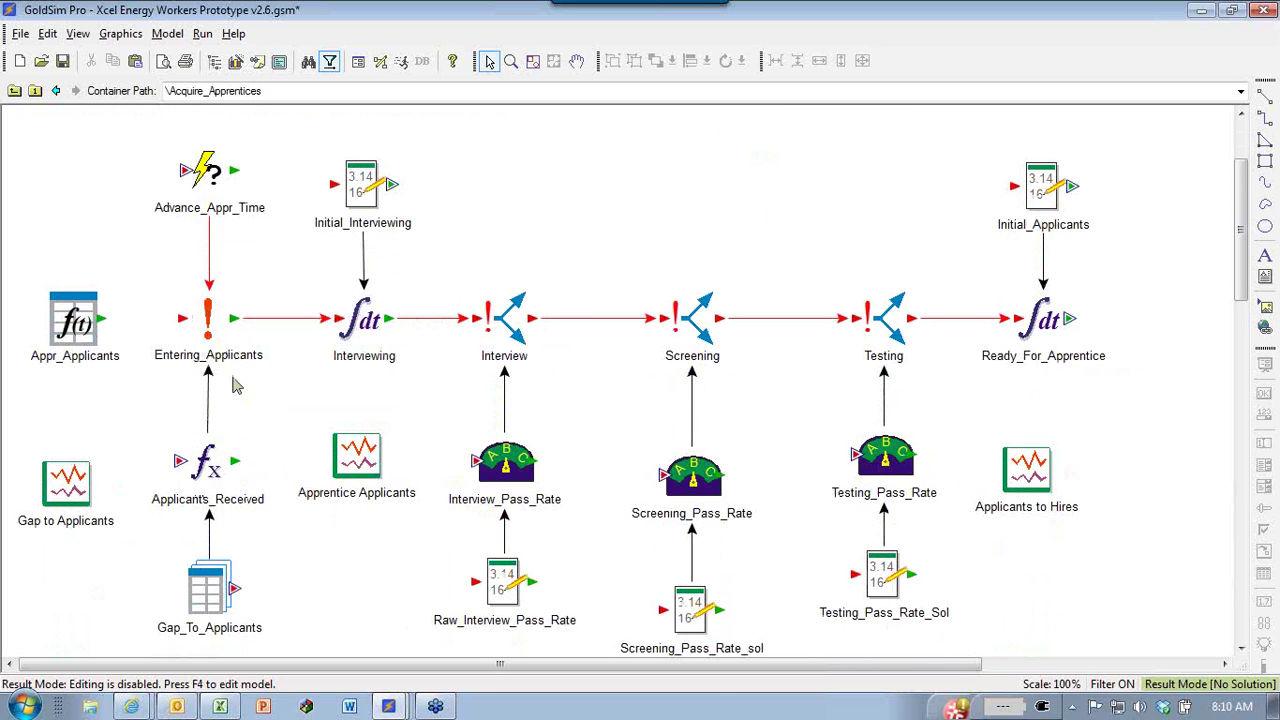
pyautogui.moveTo(209, 326)
pyautogui.moveTo(395, 665); pyautogui.dragTo(560, 665)
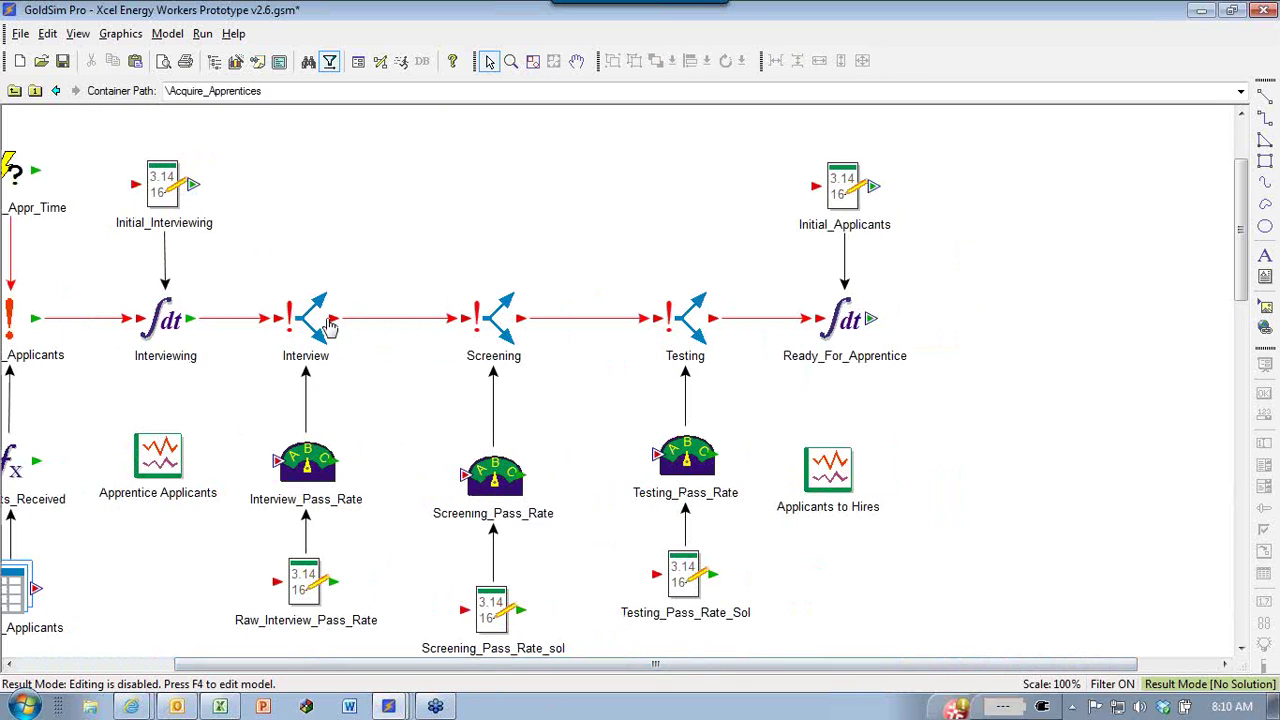
pyautogui.moveTo(305, 325)
pyautogui.click(848, 319)
pyautogui.moveTo(833, 335)
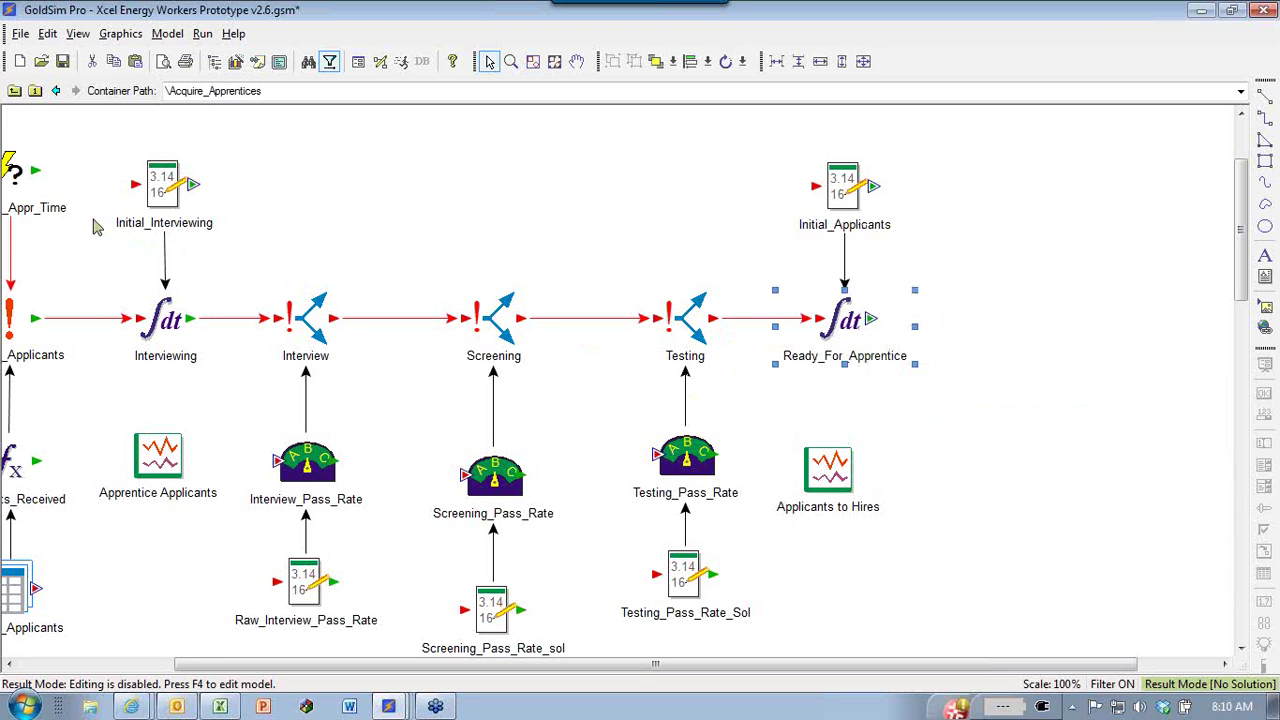
# Return to the model's top level and open the Apprentices_Model container to view the apprentice groups.
pyautogui.click(14, 92)
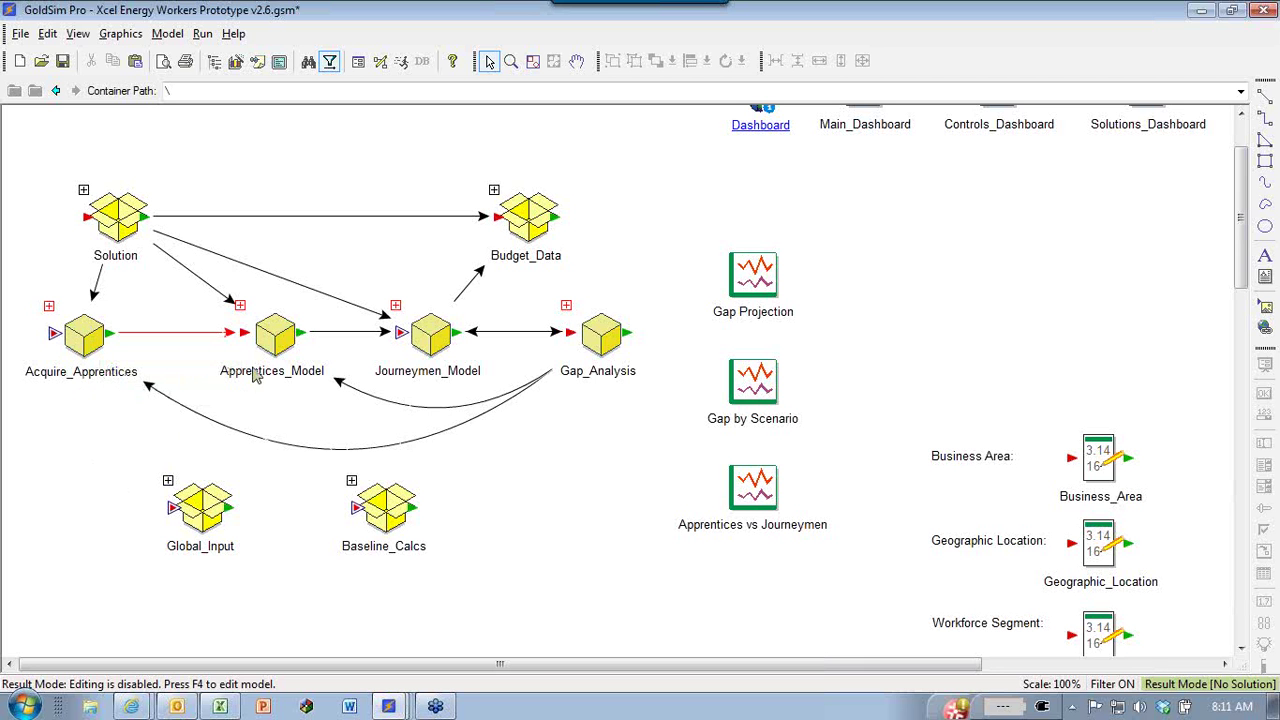
pyautogui.moveTo(240, 312)
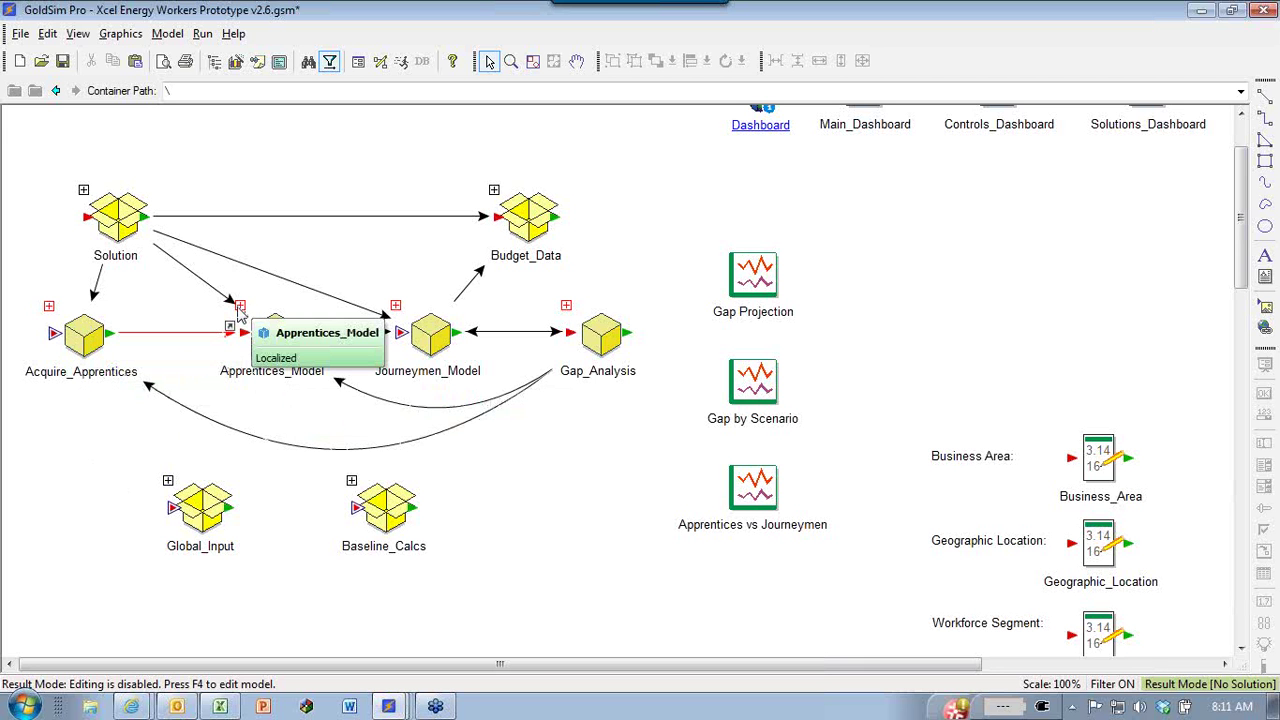
pyautogui.doubleClick(240, 311)
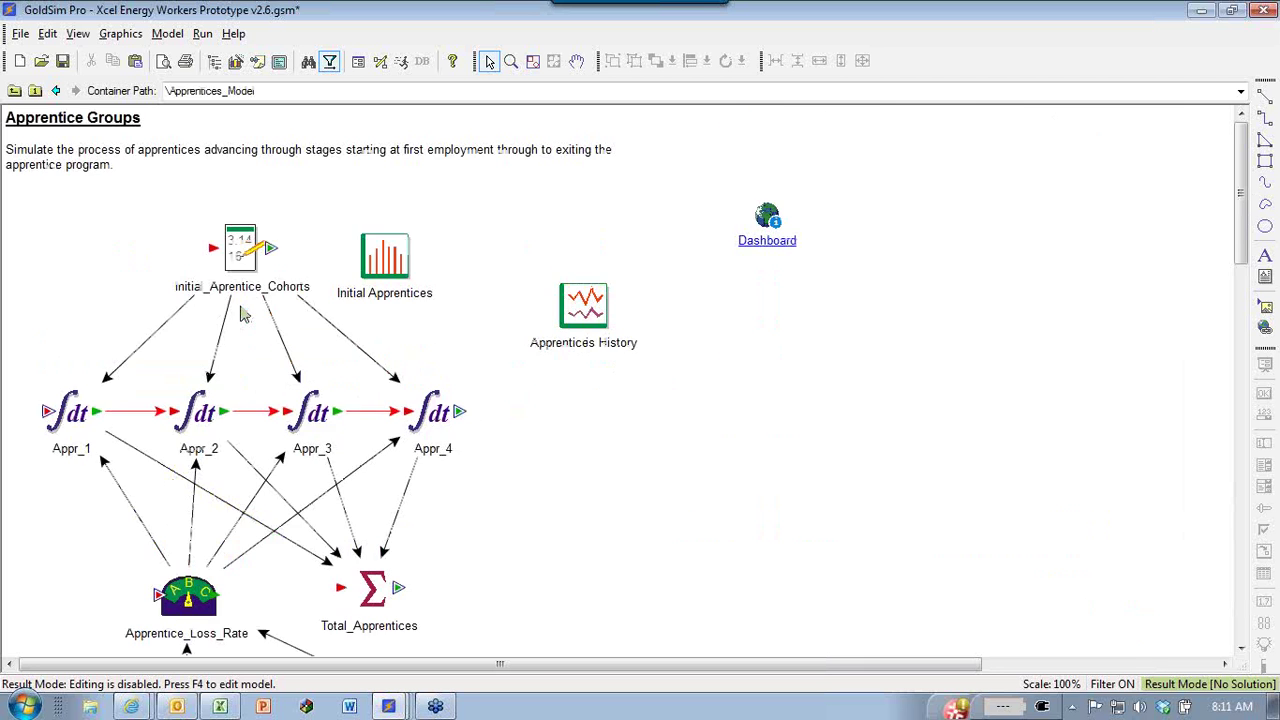
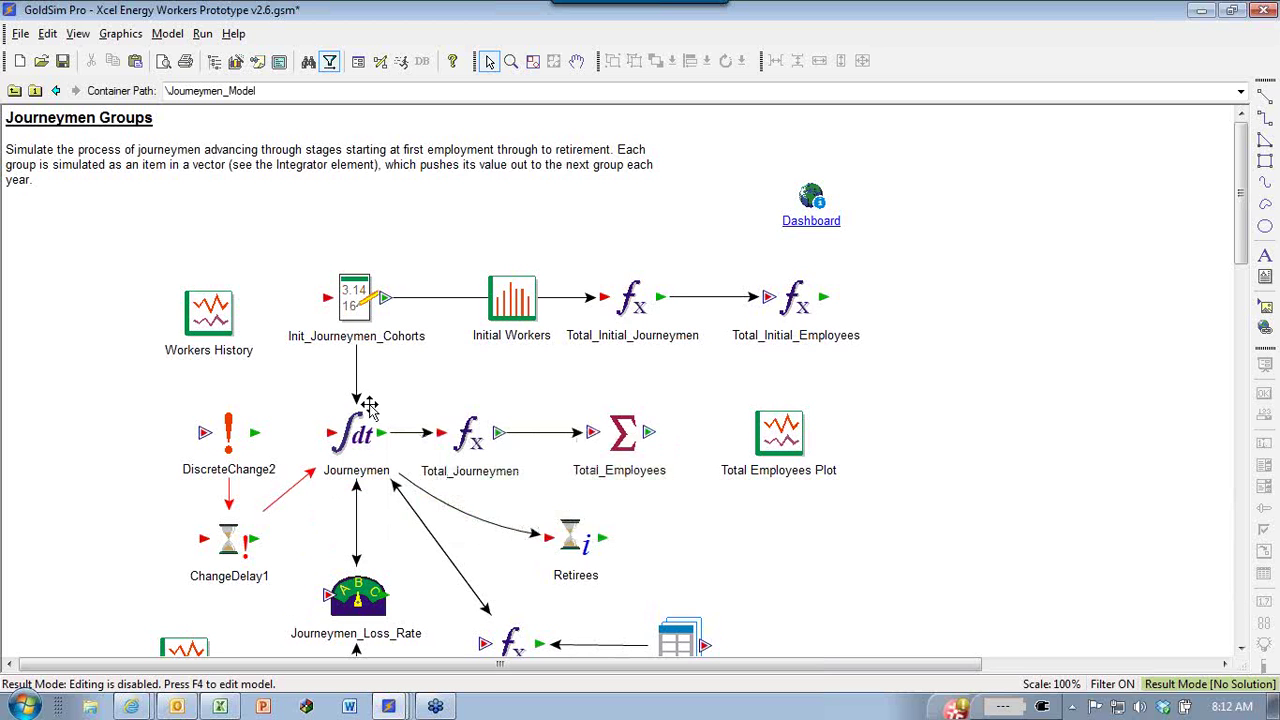
# Review the Retirees element and the Total Employees Plot in the Journeymen_Model container, and close the plot.
pyautogui.scroll(-1, 393, 410)
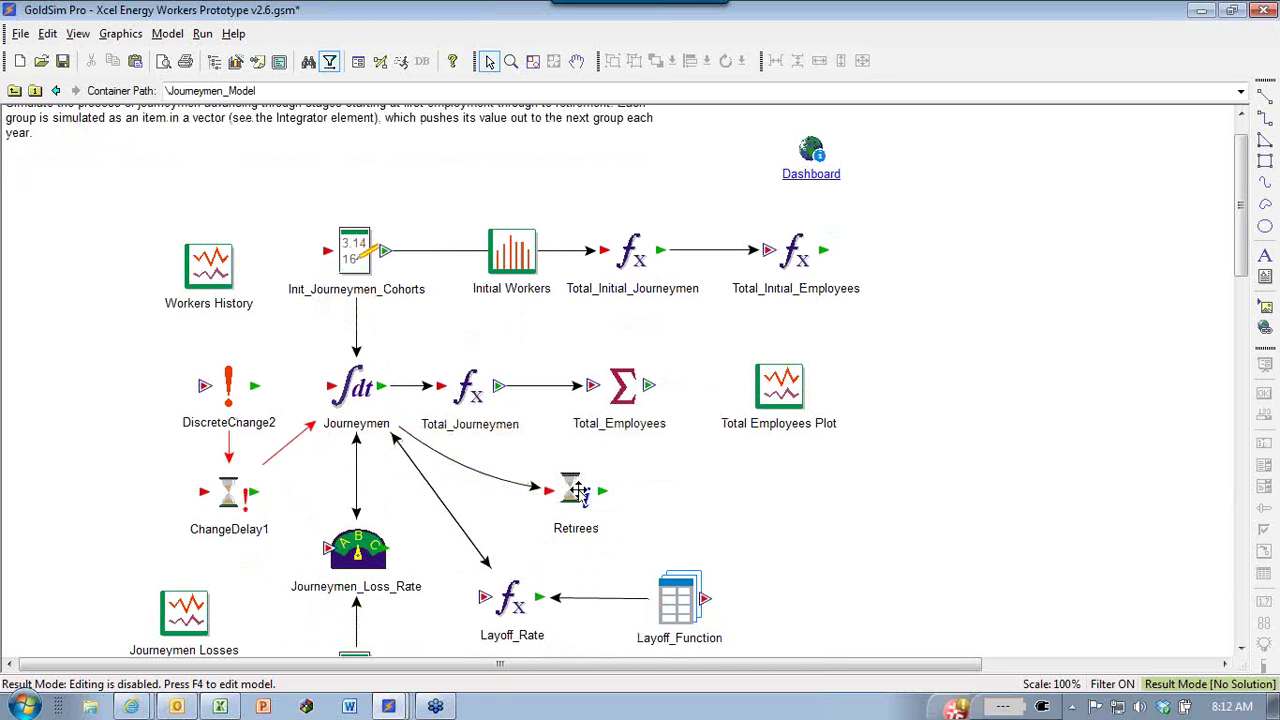
pyautogui.moveTo(580, 492)
pyautogui.doubleClick(778, 382)
pyautogui.moveTo(745, 100); pyautogui.dragTo(580, 69)
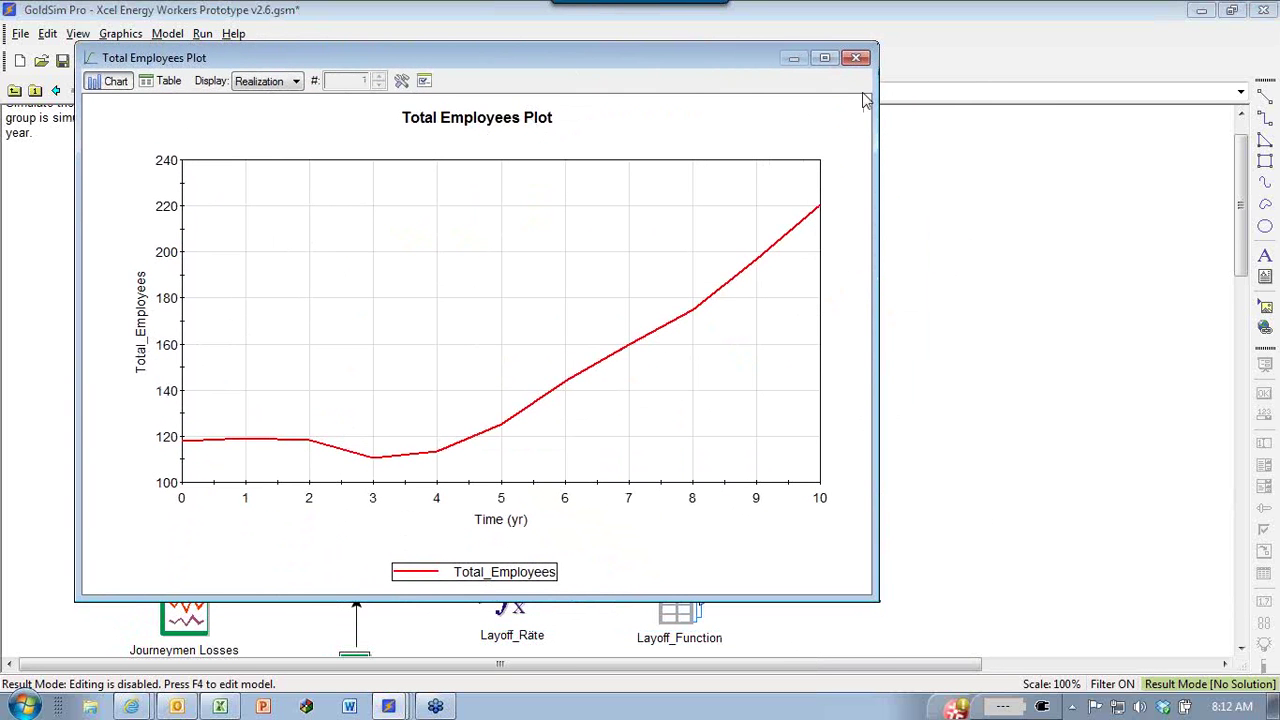
pyautogui.click(858, 59)
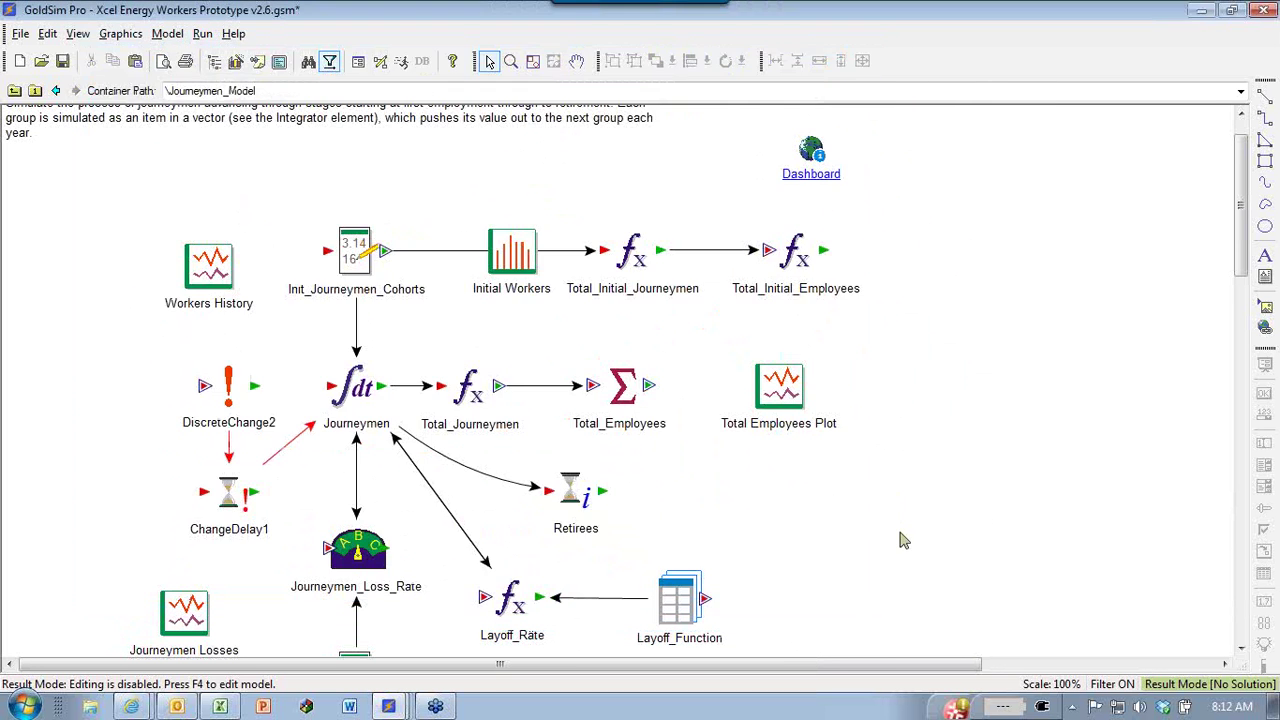
# View the Workers History chart in the Journeymen_Model container, close it and clear the element selection.
pyautogui.scroll(-1, 527, 438)
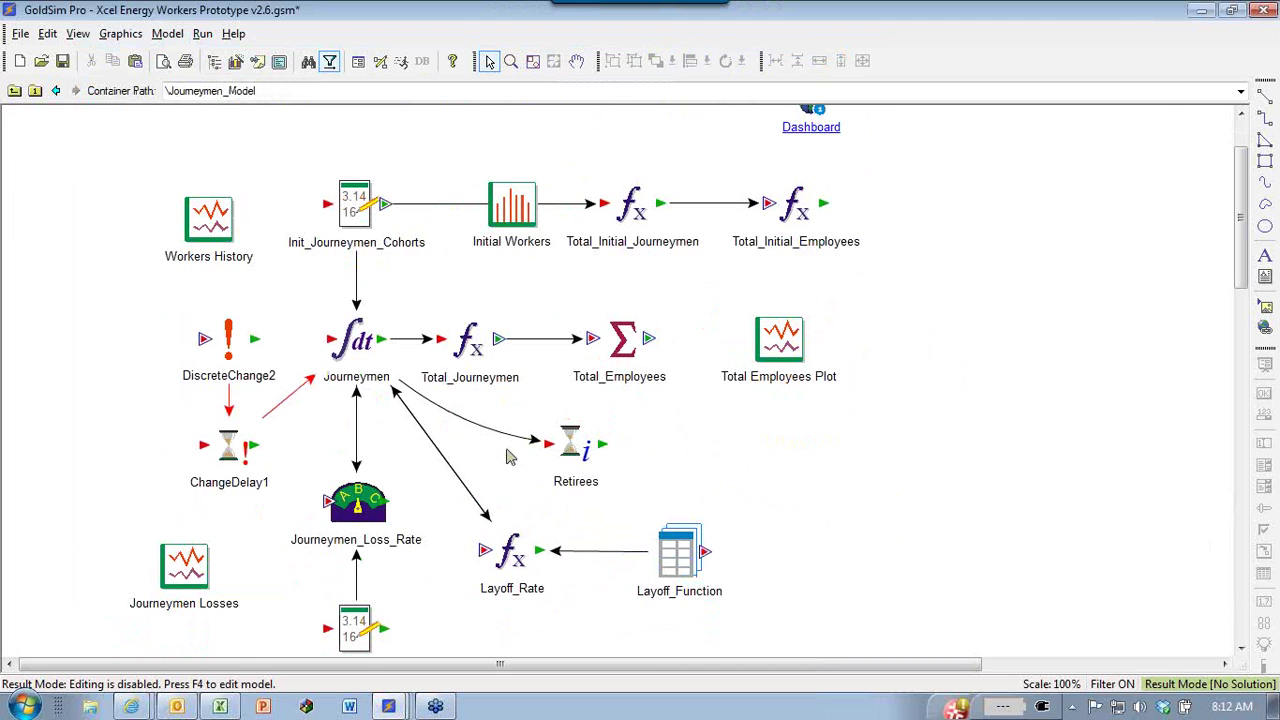
pyautogui.doubleClick(209, 216)
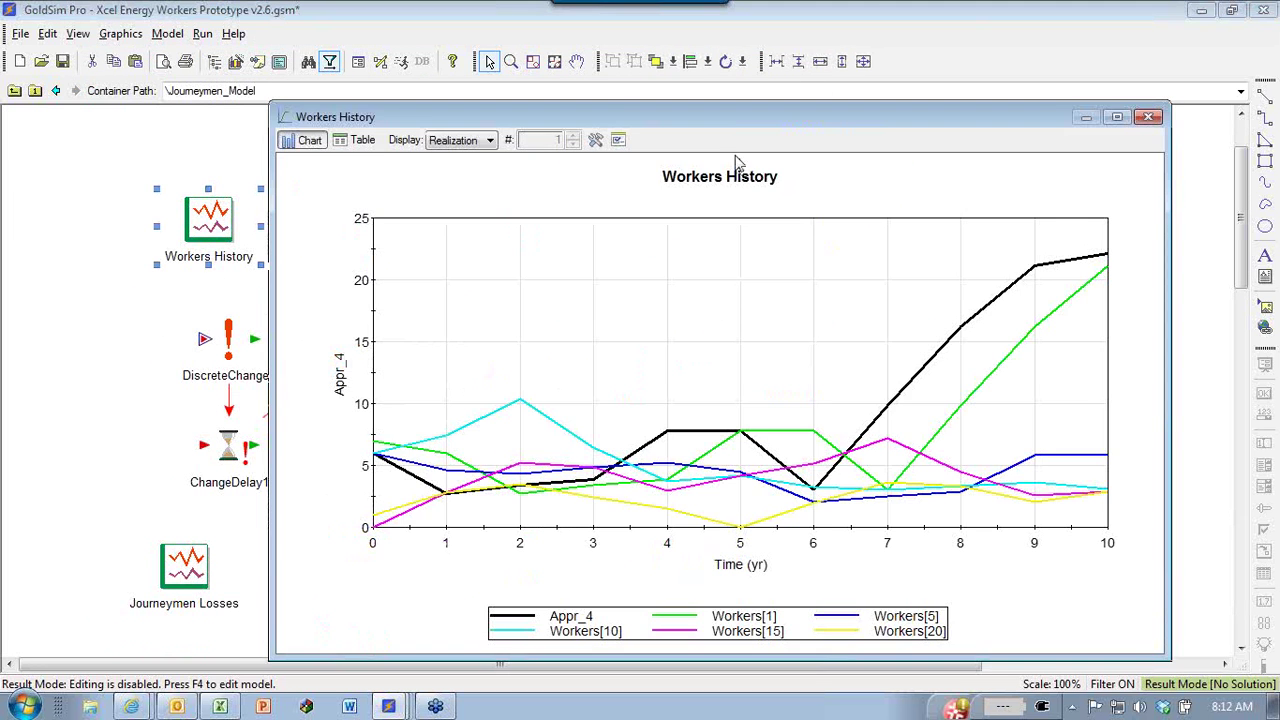
pyautogui.moveTo(737, 126); pyautogui.dragTo(527, 64)
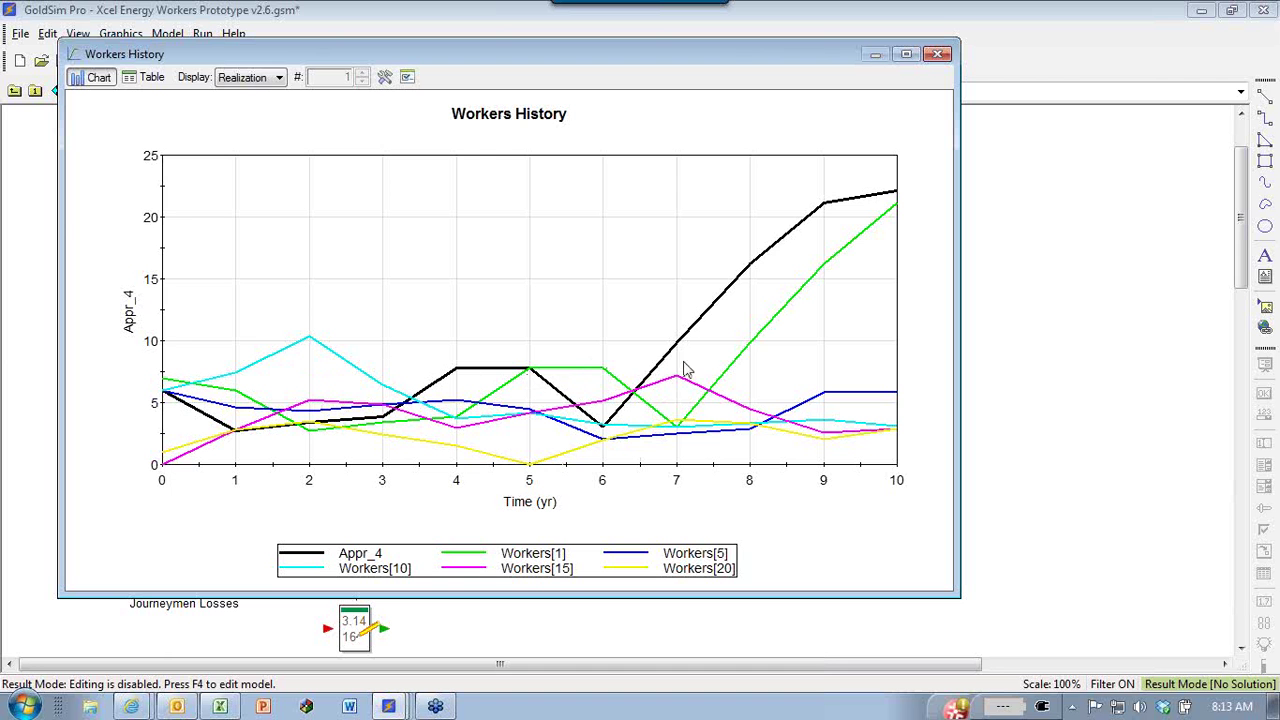
pyautogui.click(938, 57)
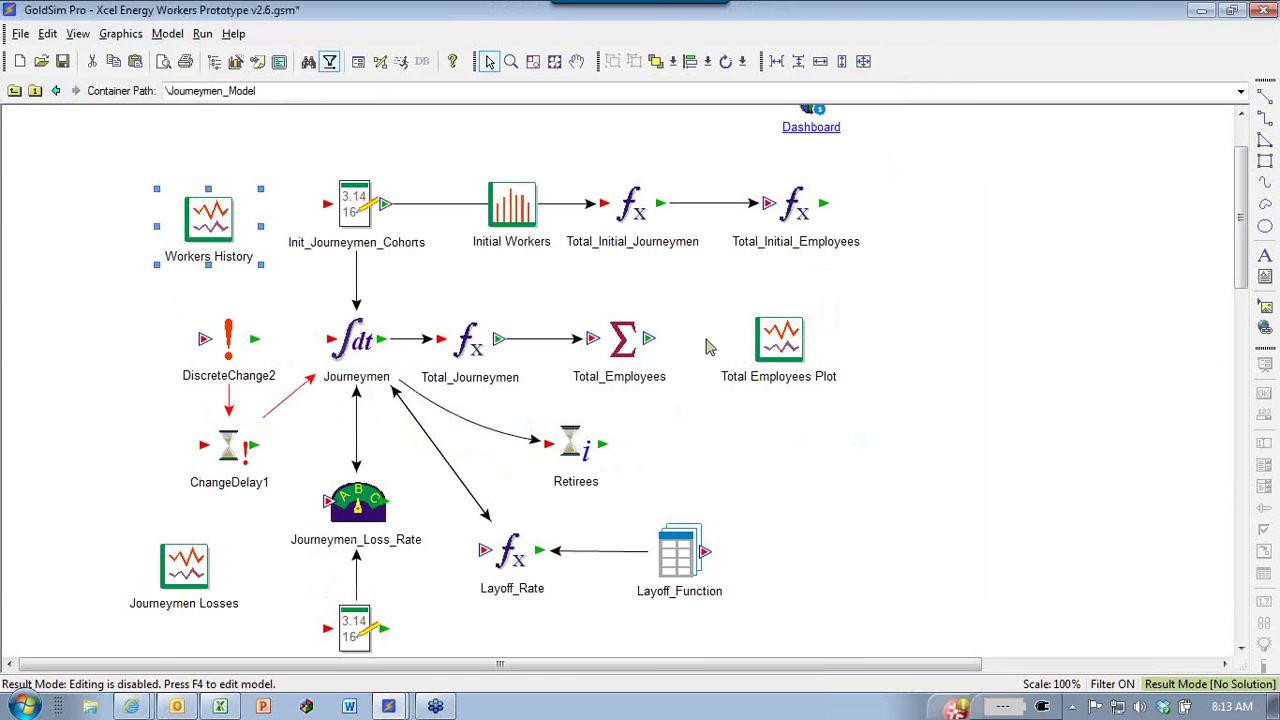
pyautogui.click(705, 467)
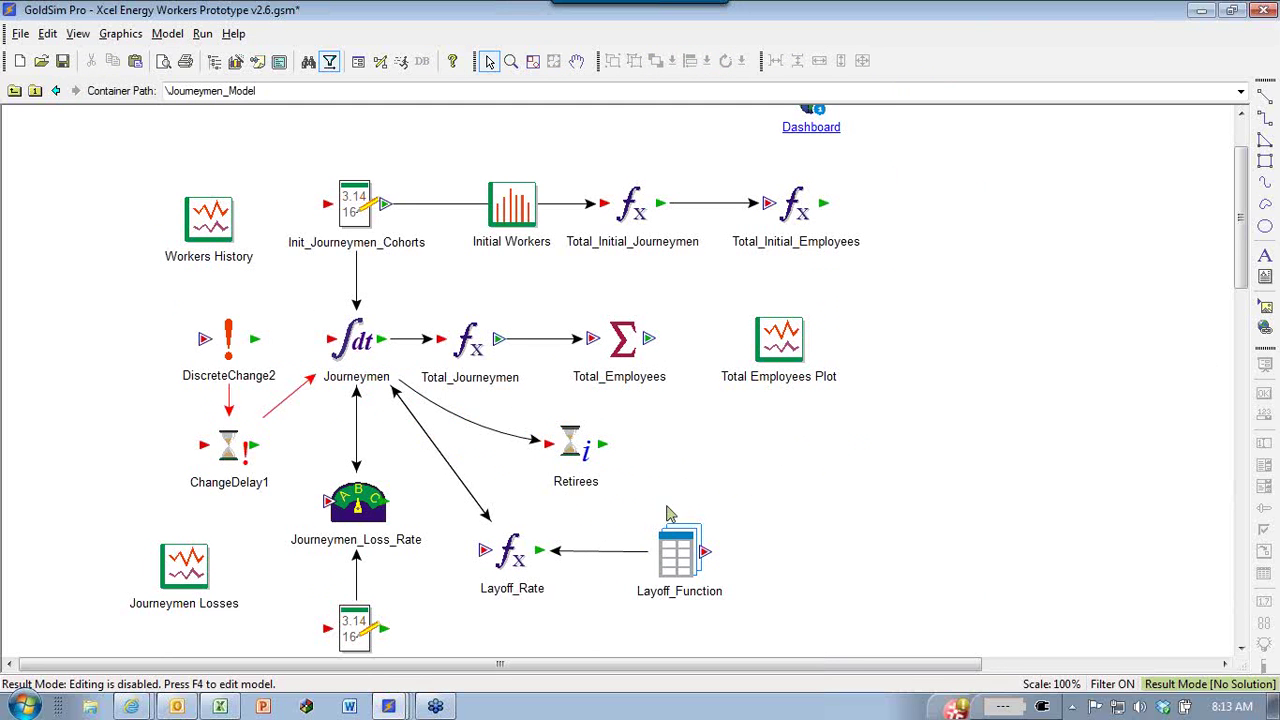
# Return to the model's top level and view the Apprentices vs Journeymen chart, closing it when done.
pyautogui.moveTo(350, 328)
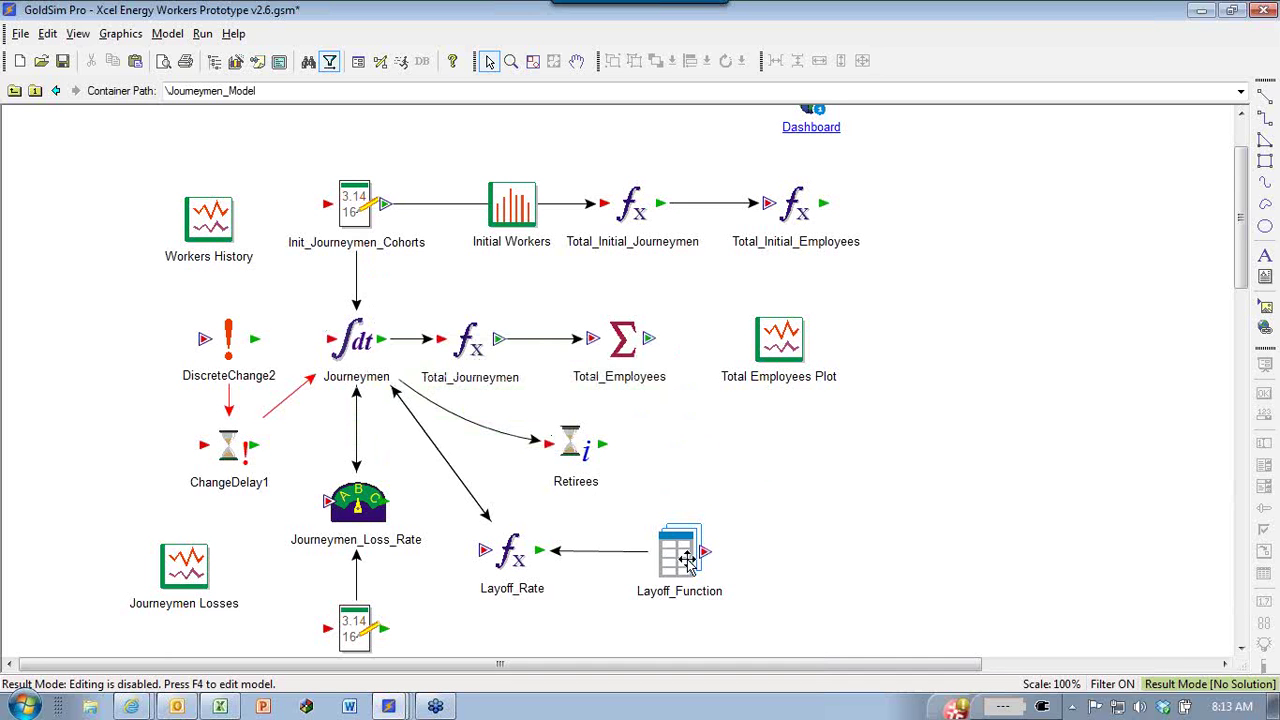
pyautogui.click(14, 91)
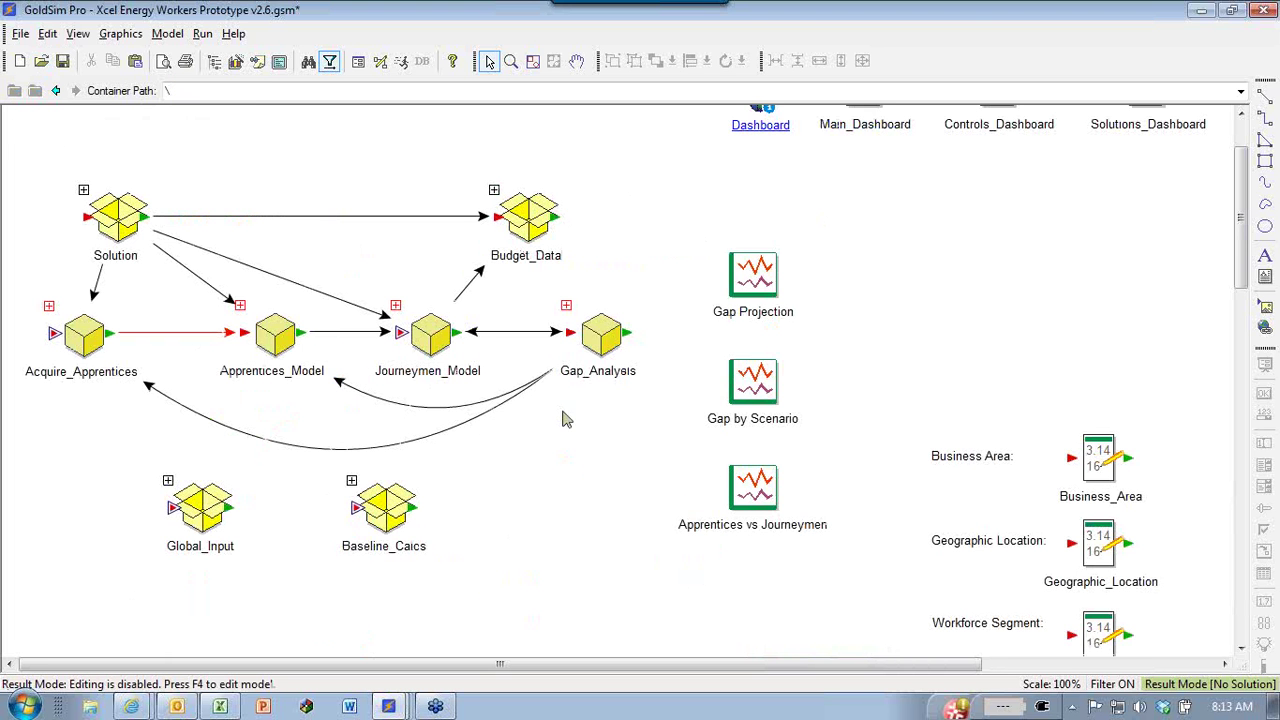
pyautogui.doubleClick(748, 487)
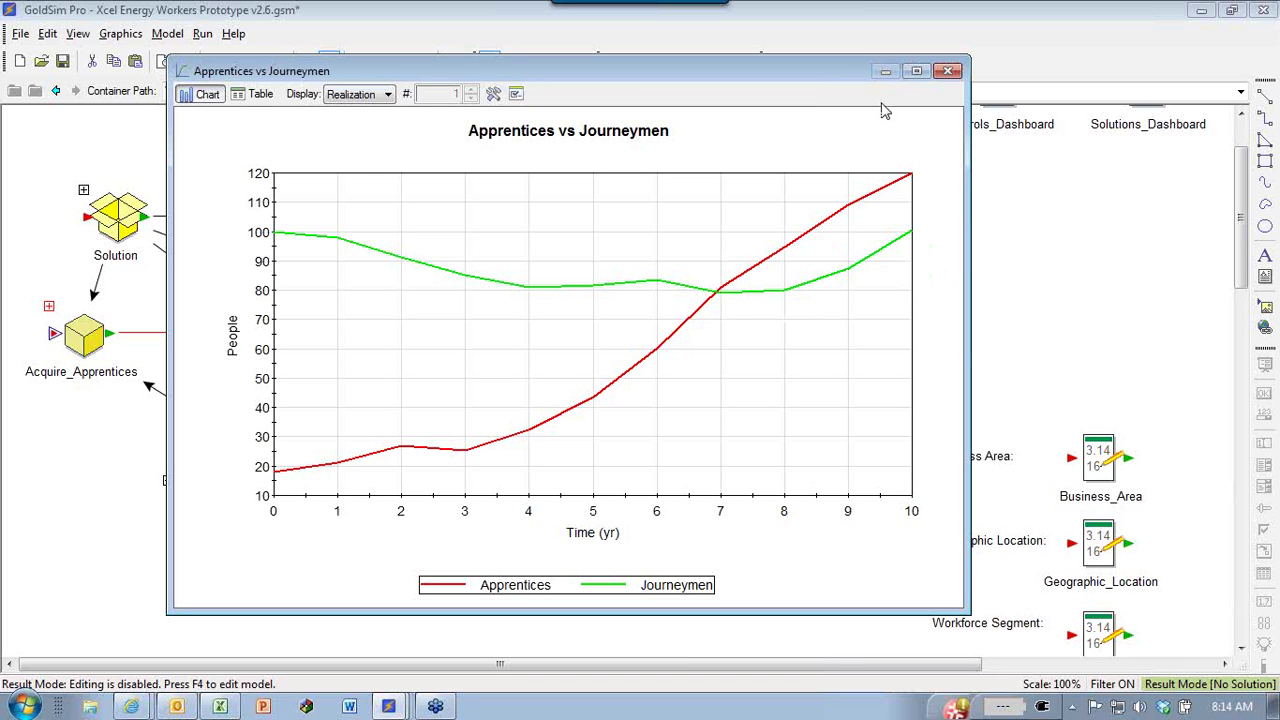
pyautogui.click(948, 72)
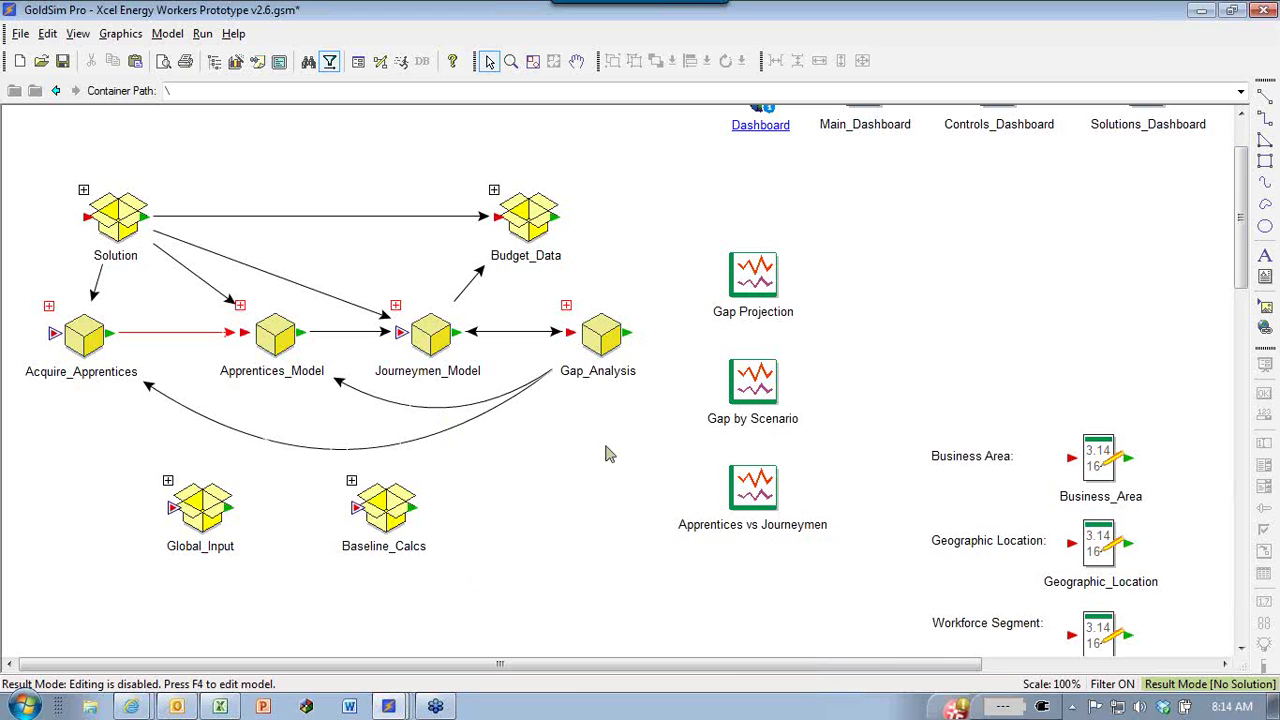
# Switch to the blank Untitled GoldSim model and narrow the containment browser to widen the model canvas.
pyautogui.moveTo(390, 707)
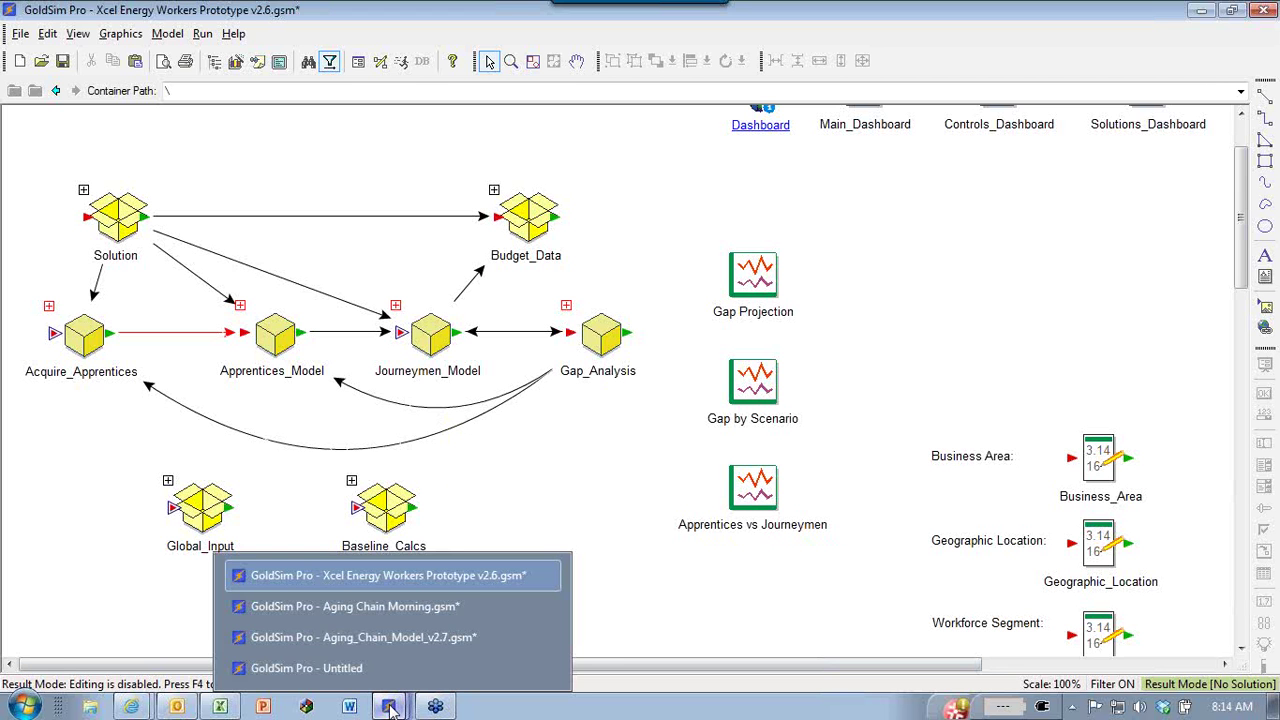
pyautogui.click(363, 667)
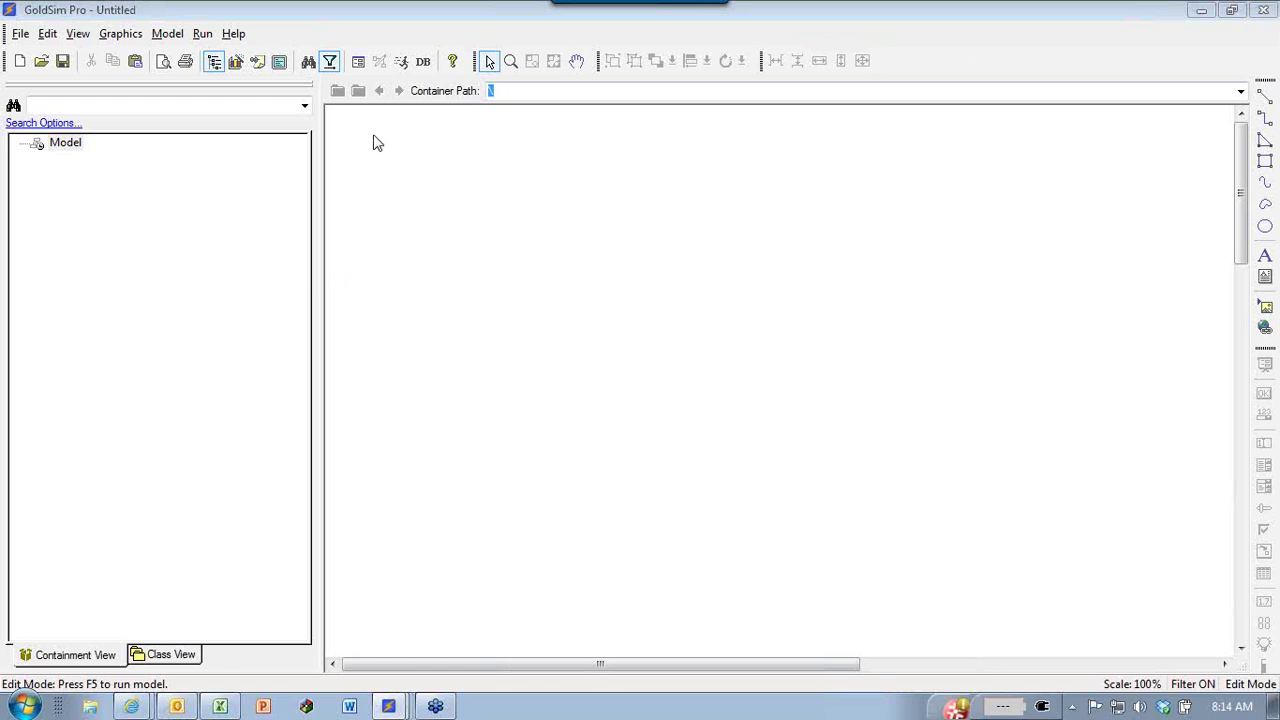
pyautogui.moveTo(320, 272); pyautogui.dragTo(289, 286)
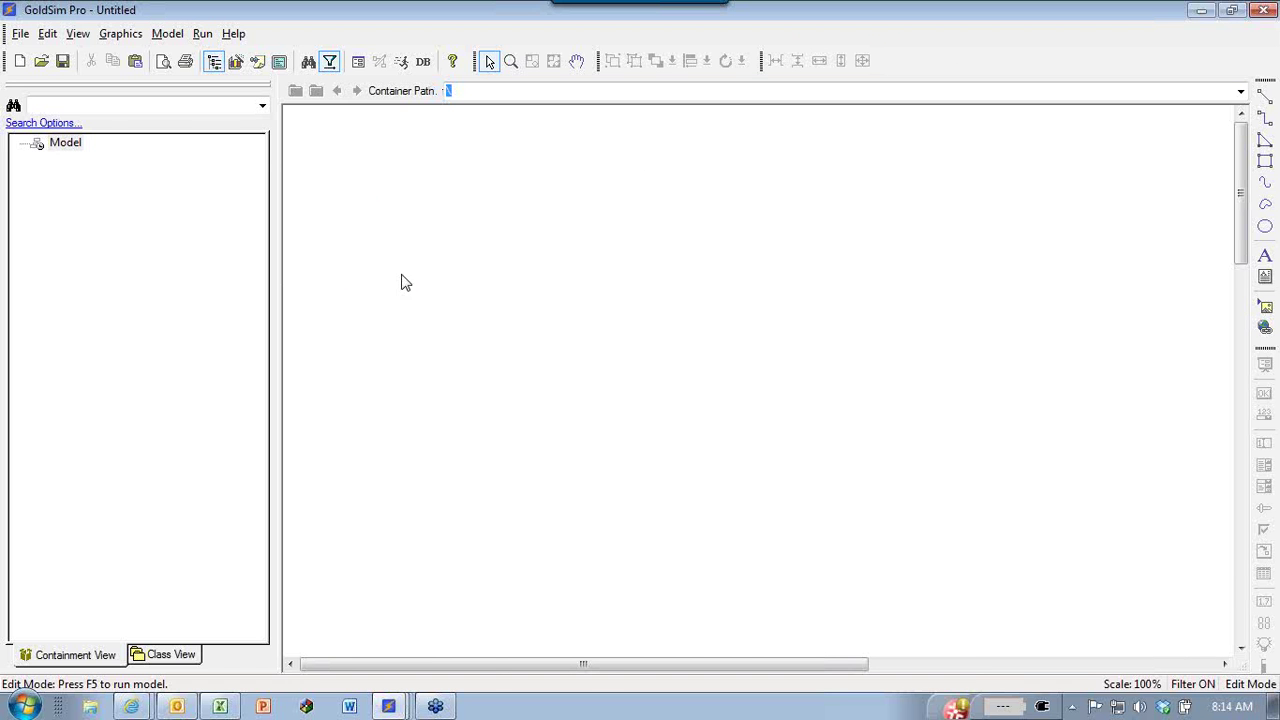
# Switch to the Aging Chain Model Data workbook in Excel and select the initial population of the five engineer groups, I4:J8.
pyautogui.hotkey('alt', 'Tab')
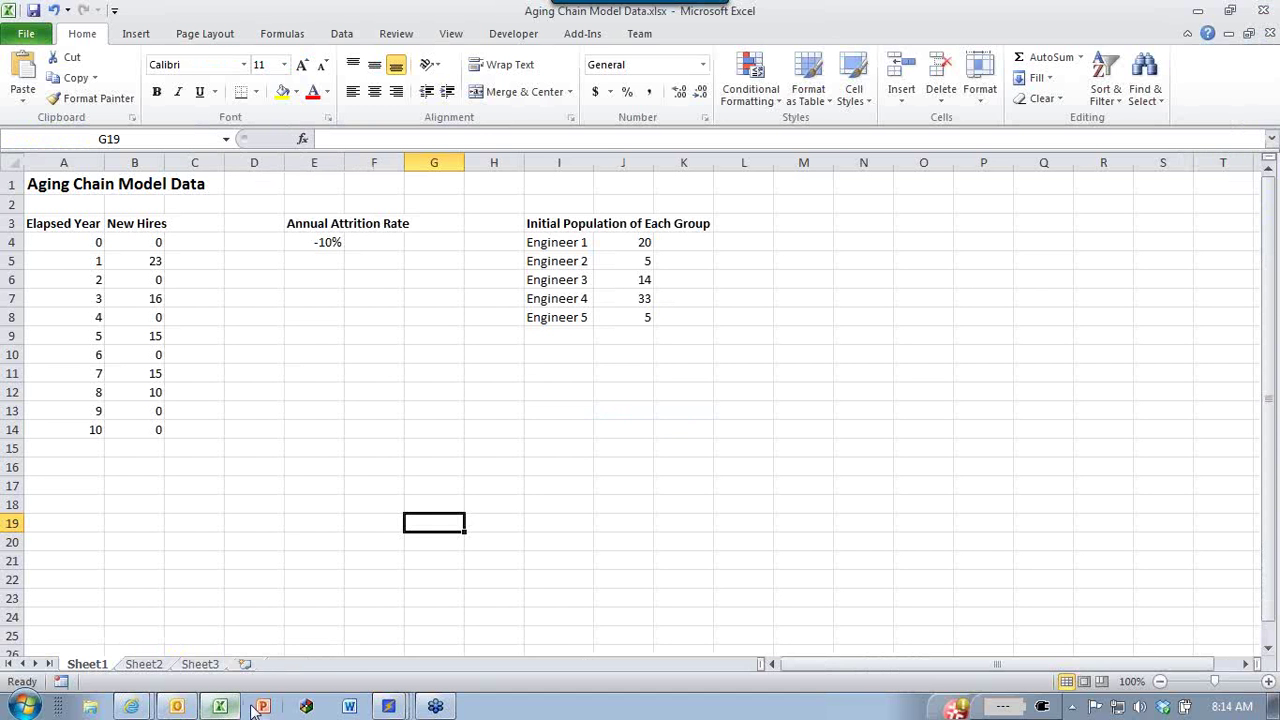
pyautogui.click(302, 377)
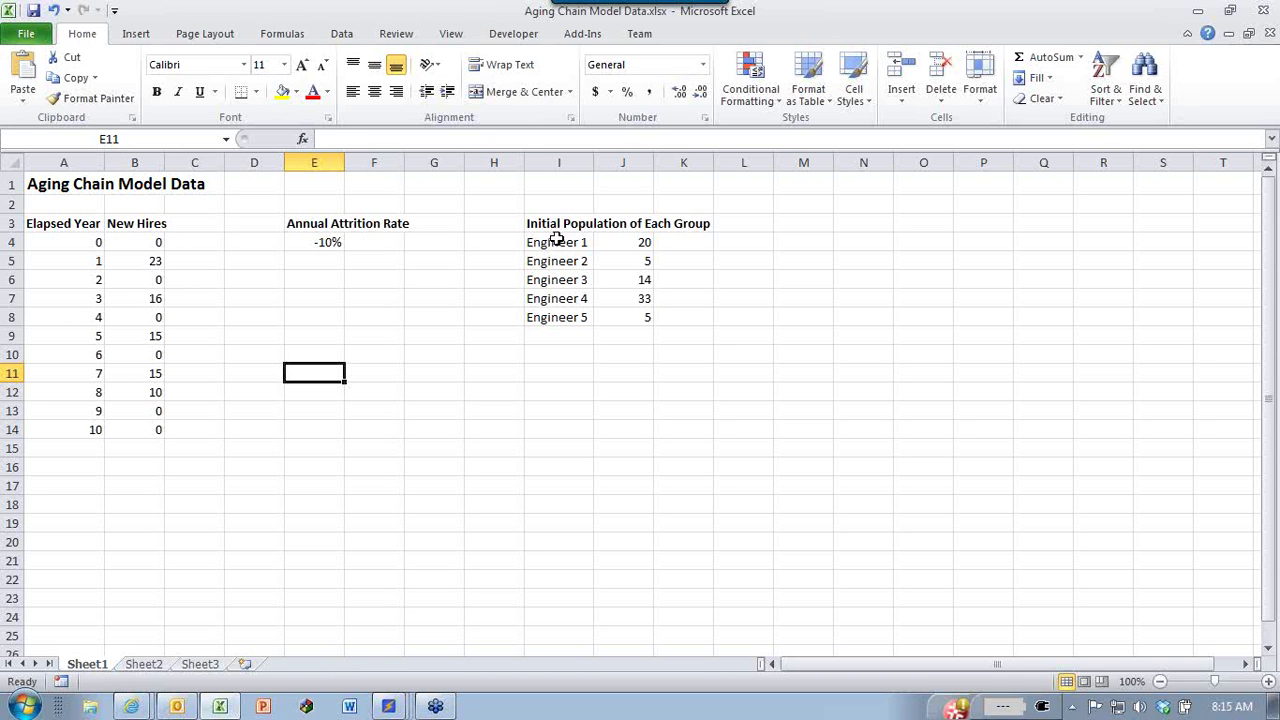
pyautogui.moveTo(556, 240); pyautogui.dragTo(611, 319)
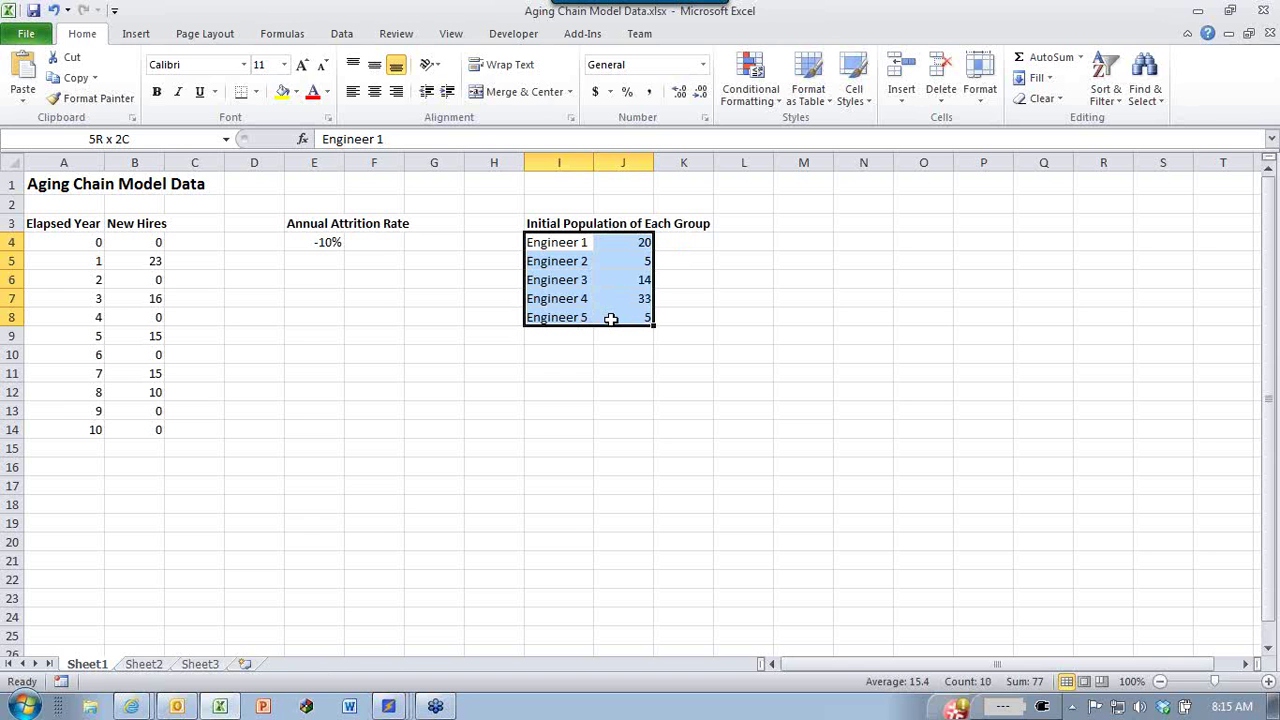
# Examine the initial populations of Engineer 1 through Engineer 5 together with the annual attrition rate in the worksheet.
pyautogui.moveTo(611, 319); pyautogui.dragTo(611, 319)
pyautogui.click(543, 243)
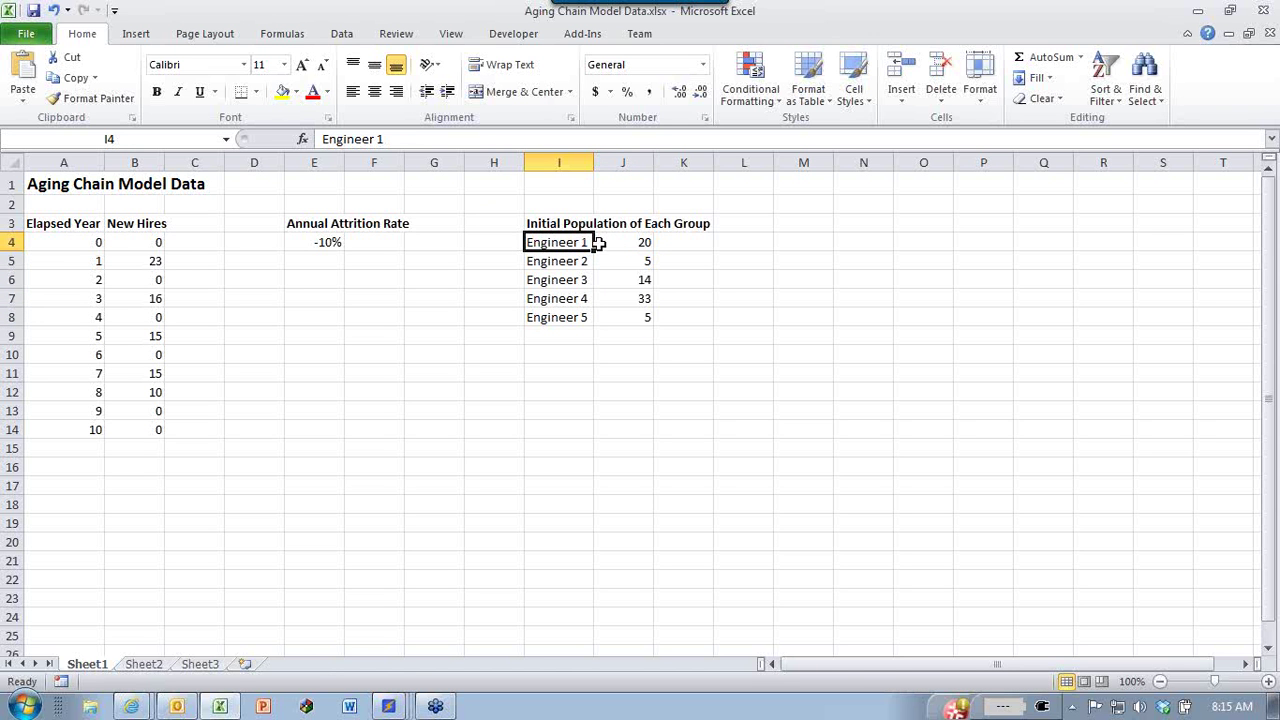
pyautogui.click(549, 258)
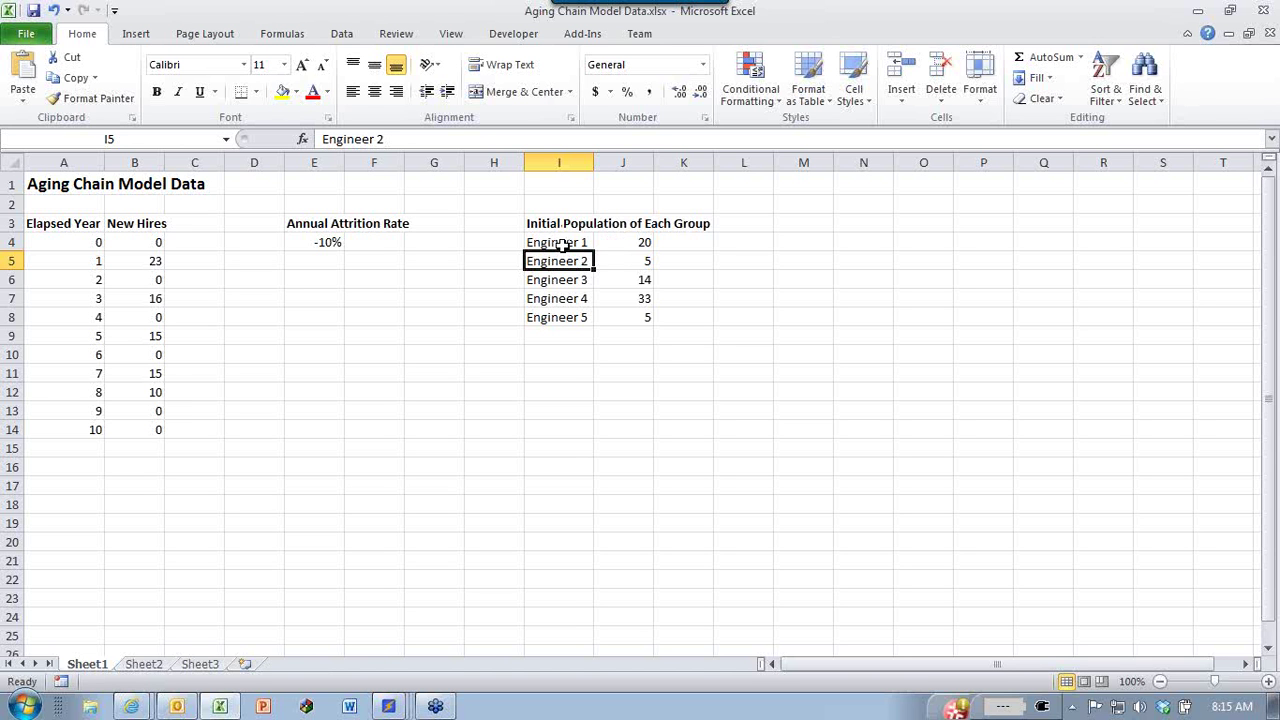
pyautogui.moveTo(620, 240); pyautogui.dragTo(611, 325)
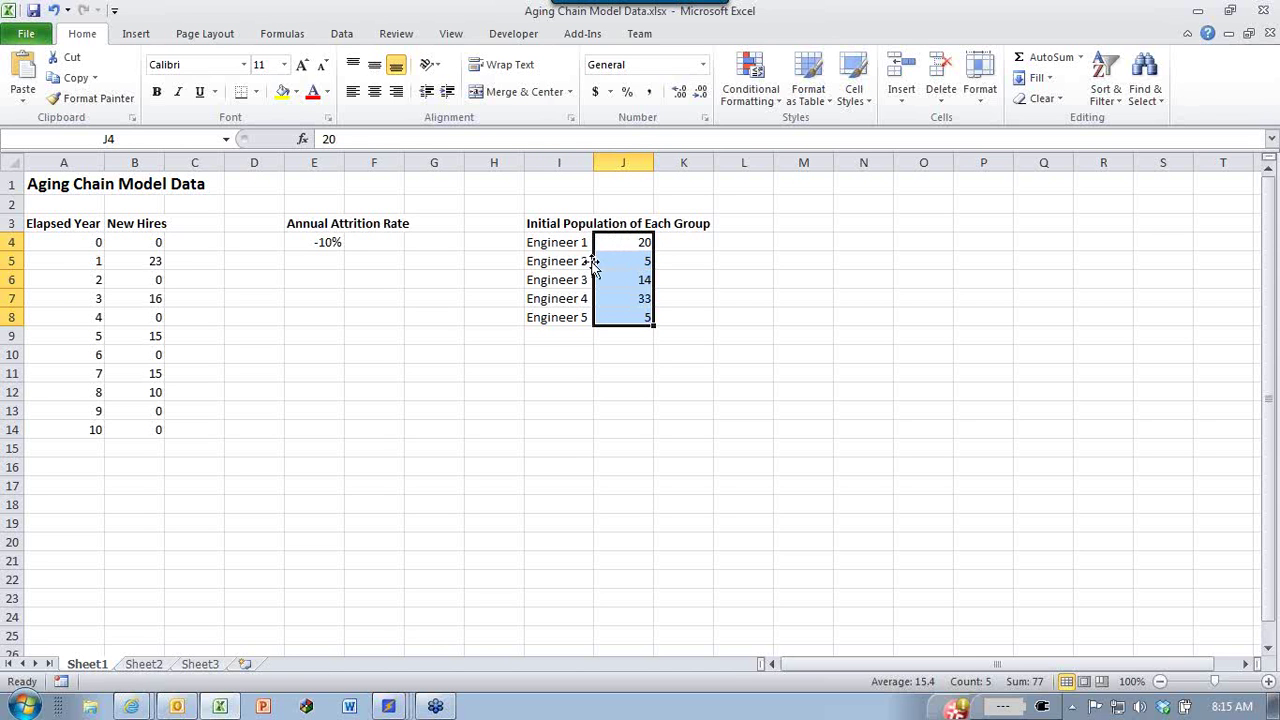
pyautogui.moveTo(566, 245); pyautogui.dragTo(608, 314)
pyautogui.click(622, 240)
pyautogui.moveTo(622, 240); pyautogui.dragTo(617, 314)
pyautogui.click(333, 248)
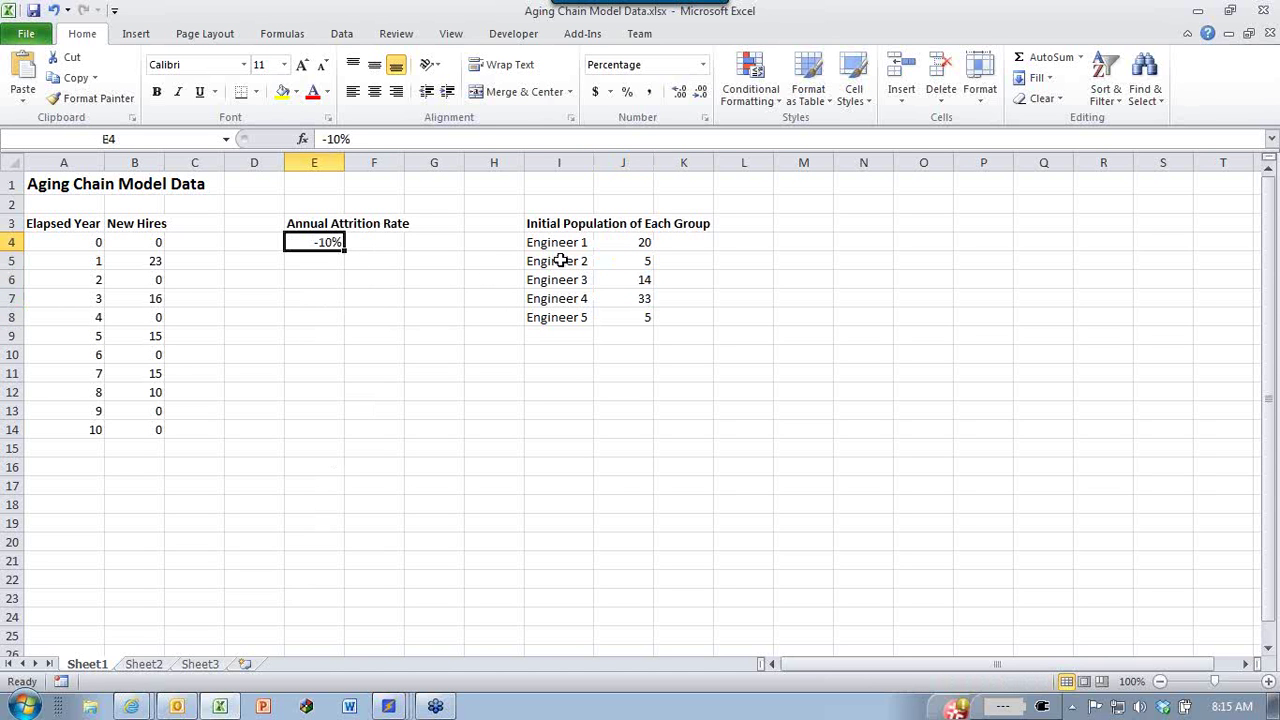
pyautogui.moveTo(566, 243); pyautogui.dragTo(640, 318)
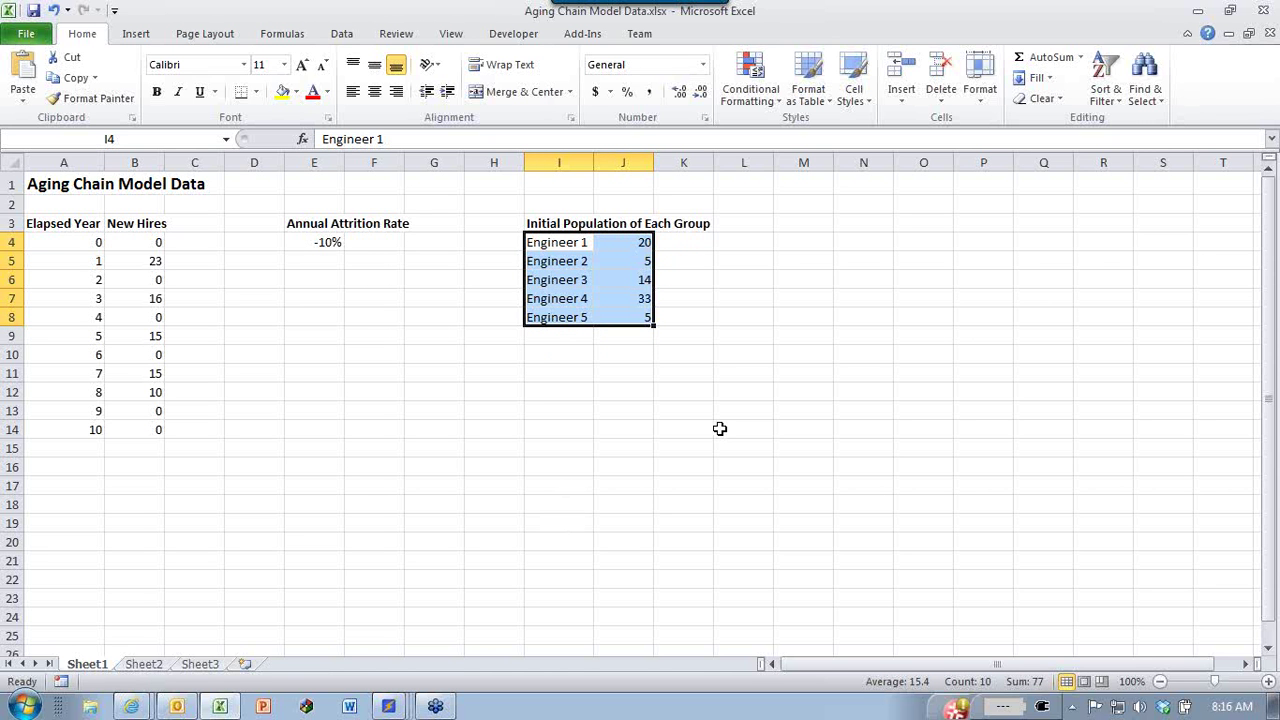
pyautogui.click(315, 243)
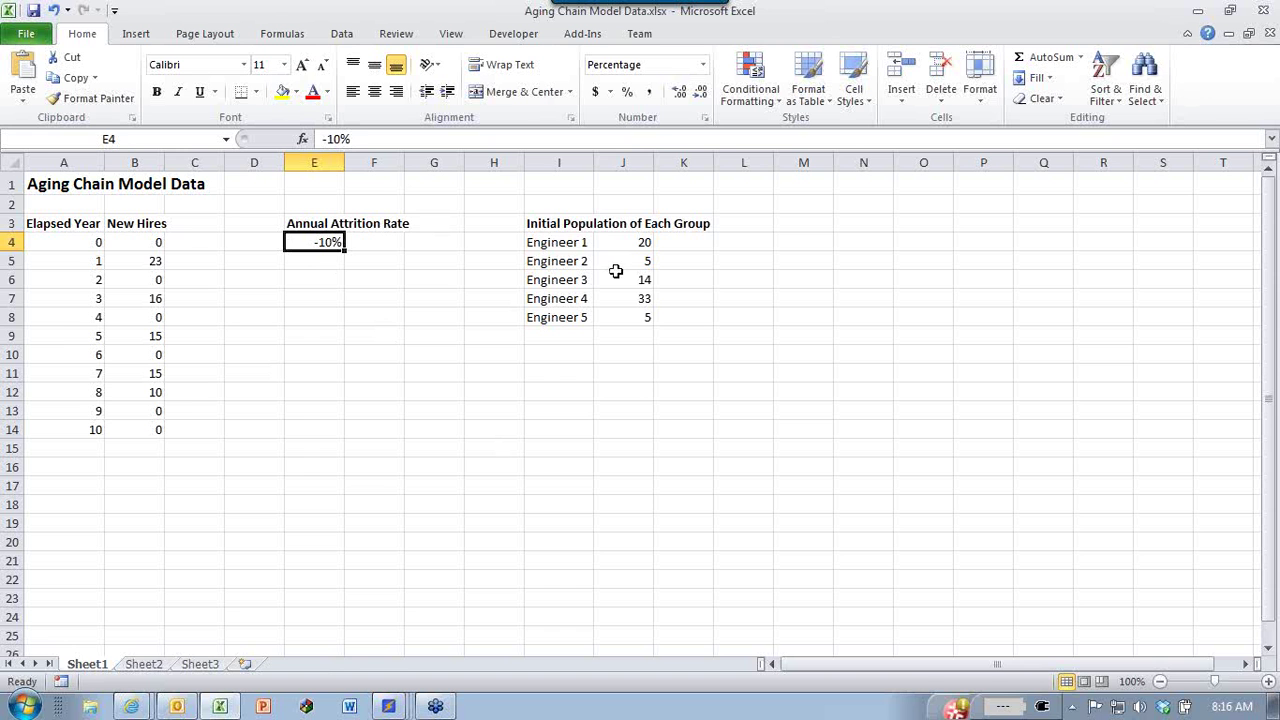
pyautogui.moveTo(578, 243); pyautogui.dragTo(631, 263)
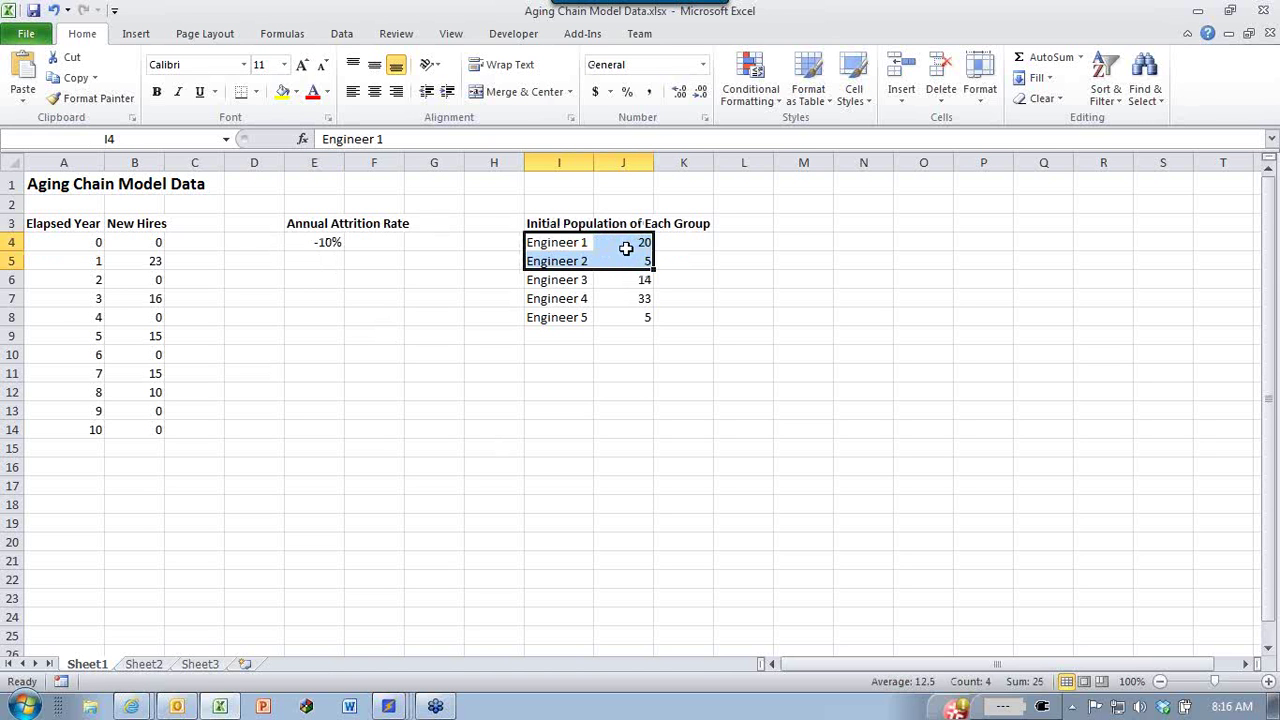
pyautogui.click(621, 265)
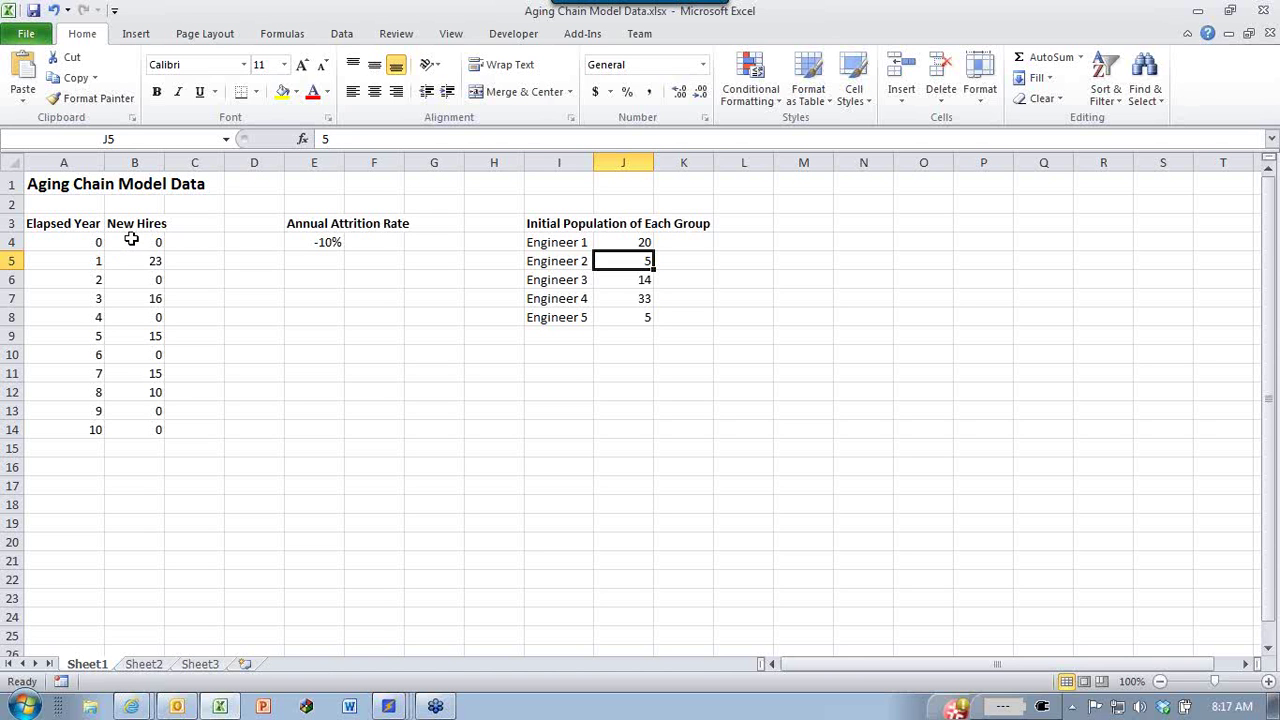
# Examine the elapsed years and the new hires scheduled for each year in A4:B14.
pyautogui.moveTo(131, 240); pyautogui.dragTo(120, 420)
pyautogui.click(618, 241)
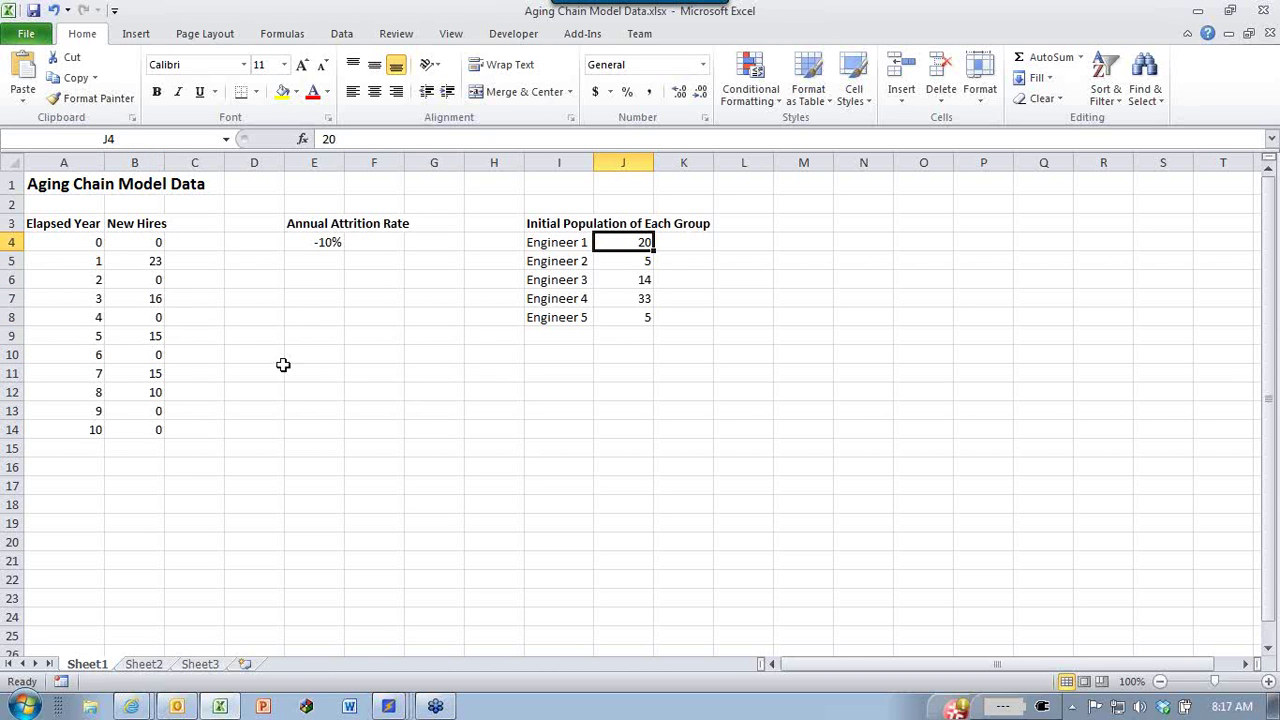
pyautogui.moveTo(57, 246); pyautogui.dragTo(147, 432)
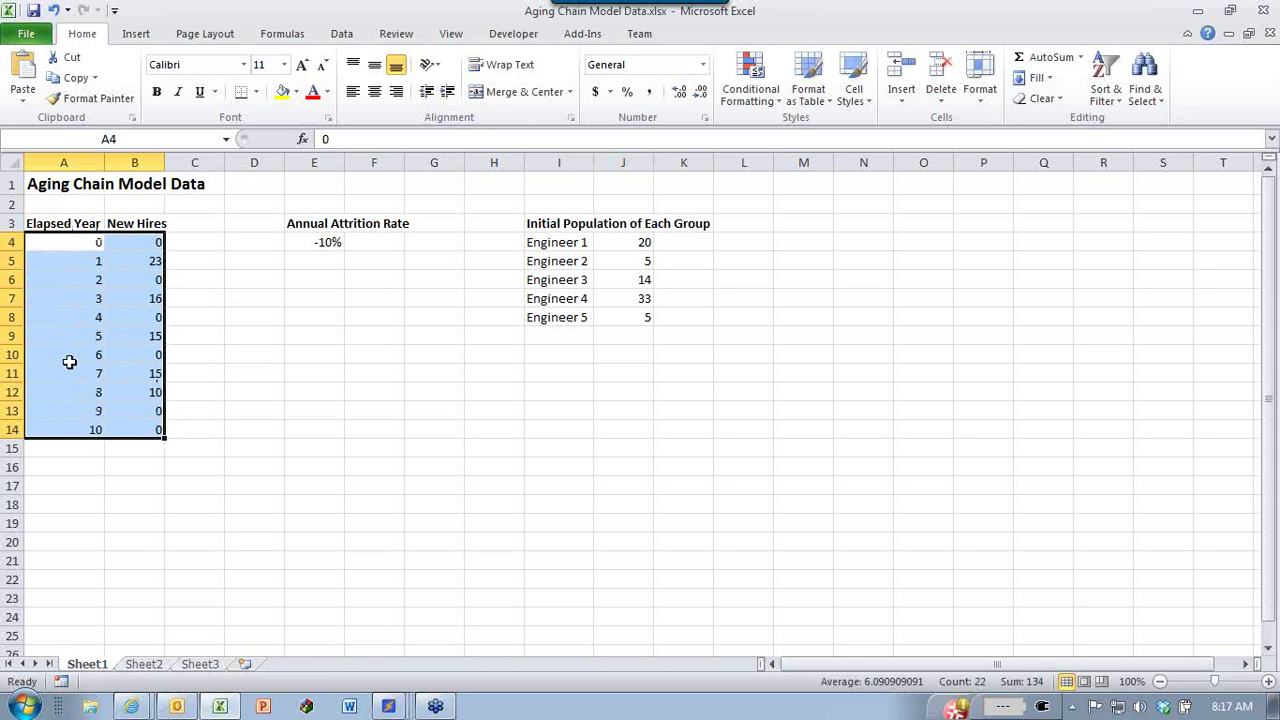
pyautogui.moveTo(74, 242); pyautogui.dragTo(69, 426)
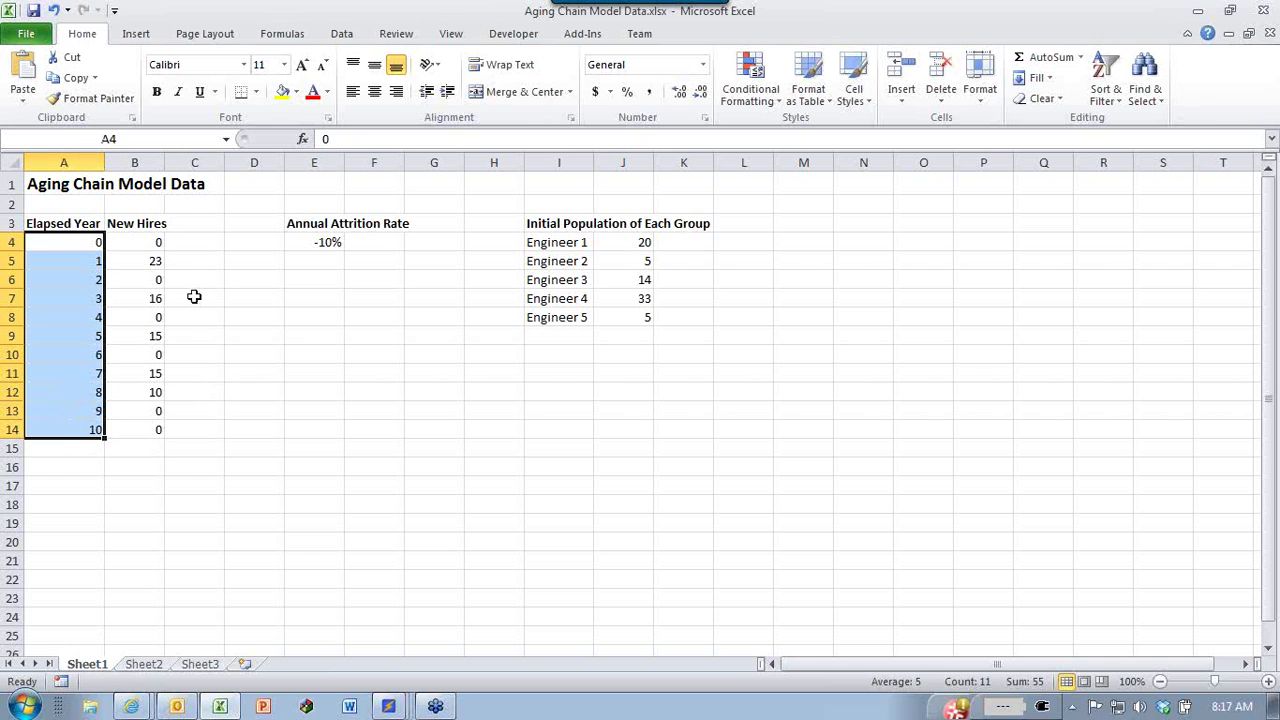
pyautogui.click(122, 246)
pyautogui.click(129, 259)
pyautogui.click(129, 281)
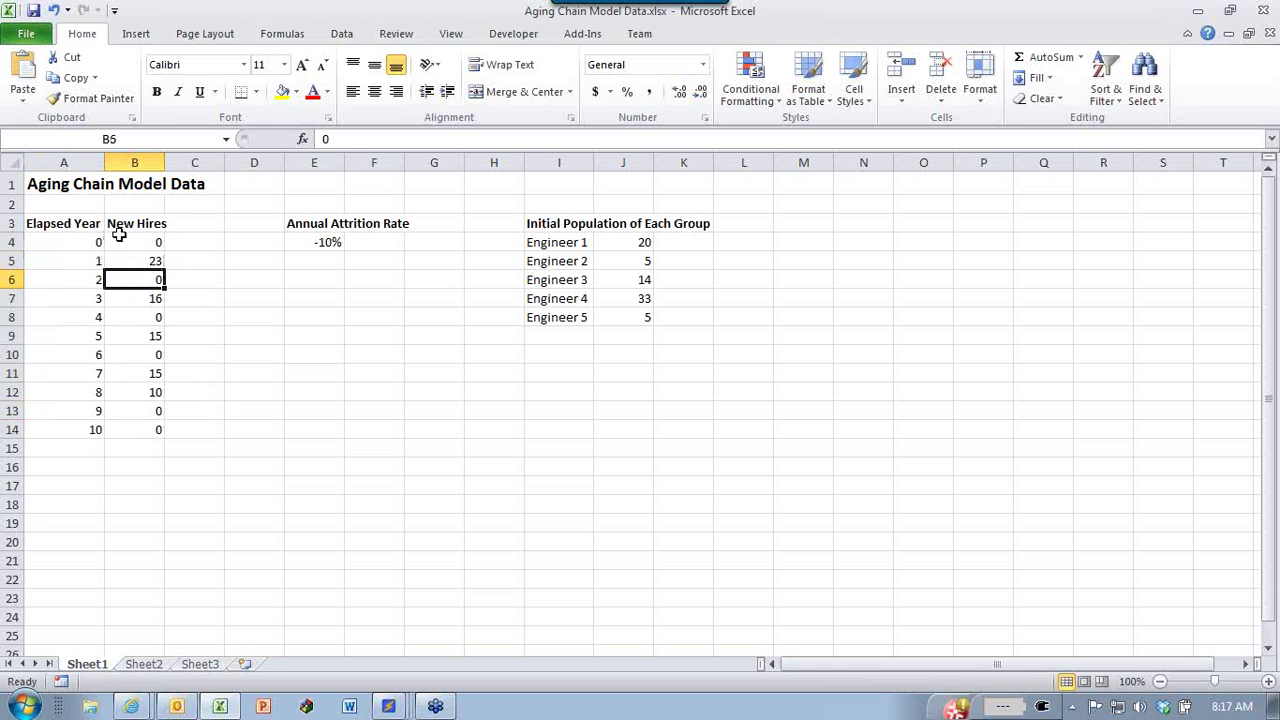
pyautogui.click(128, 297)
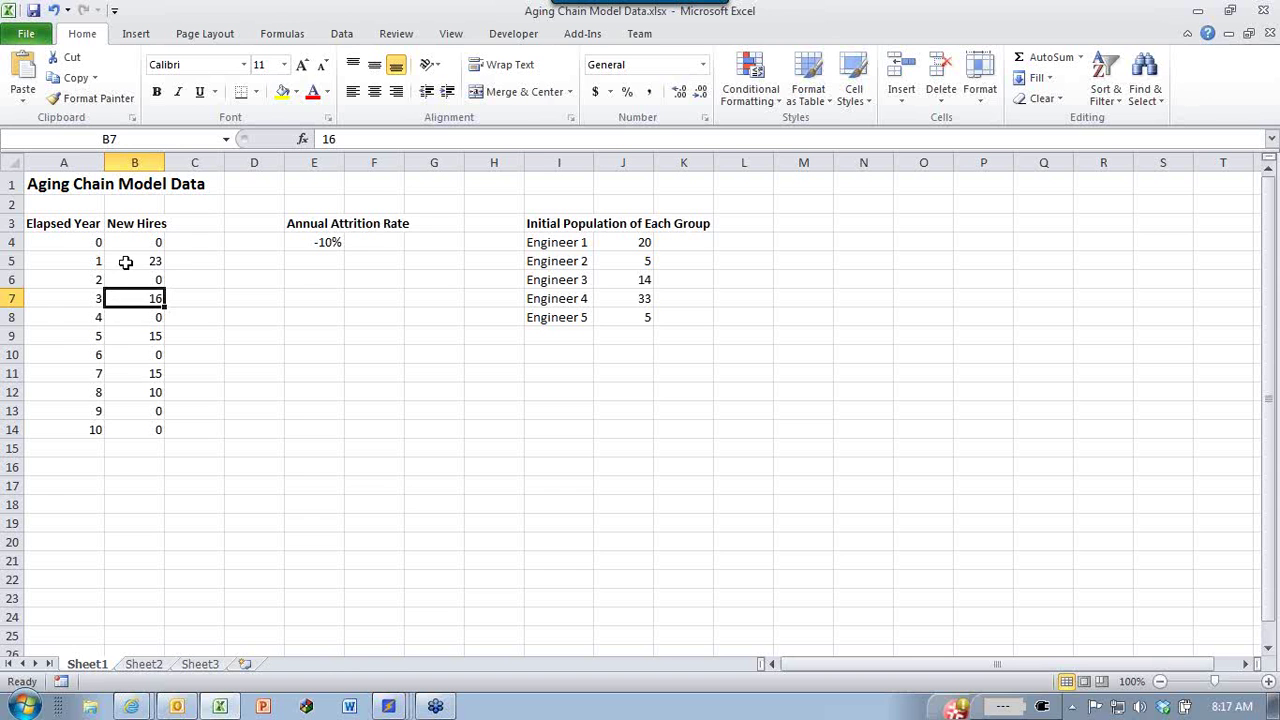
pyautogui.click(128, 257)
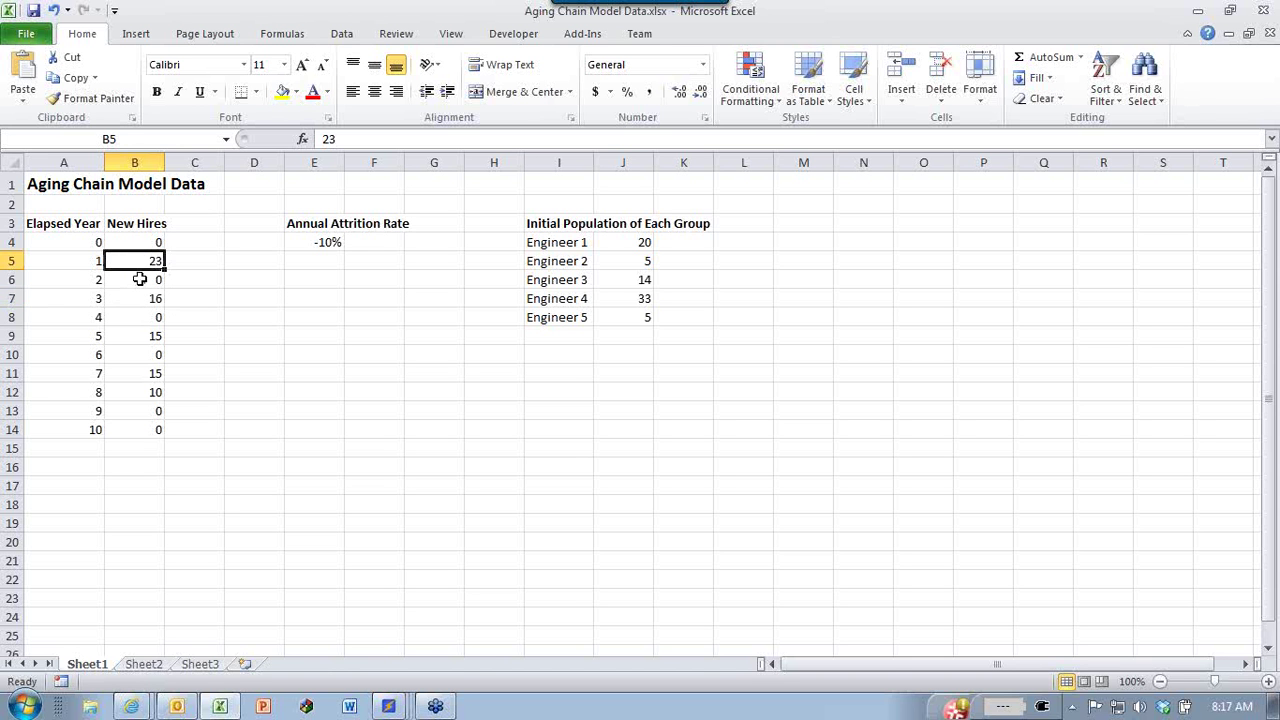
pyautogui.click(178, 228)
pyautogui.click(145, 258)
pyautogui.click(130, 287)
pyautogui.click(131, 300)
pyautogui.click(128, 334)
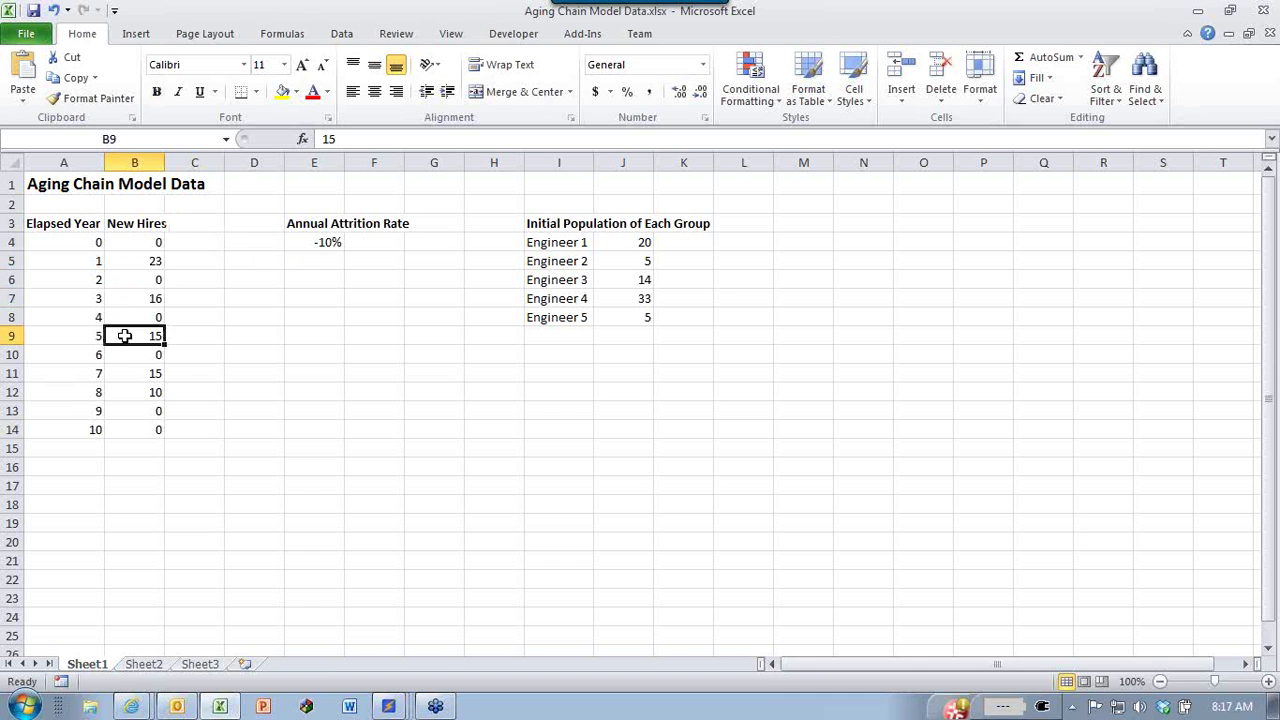
pyautogui.click(131, 371)
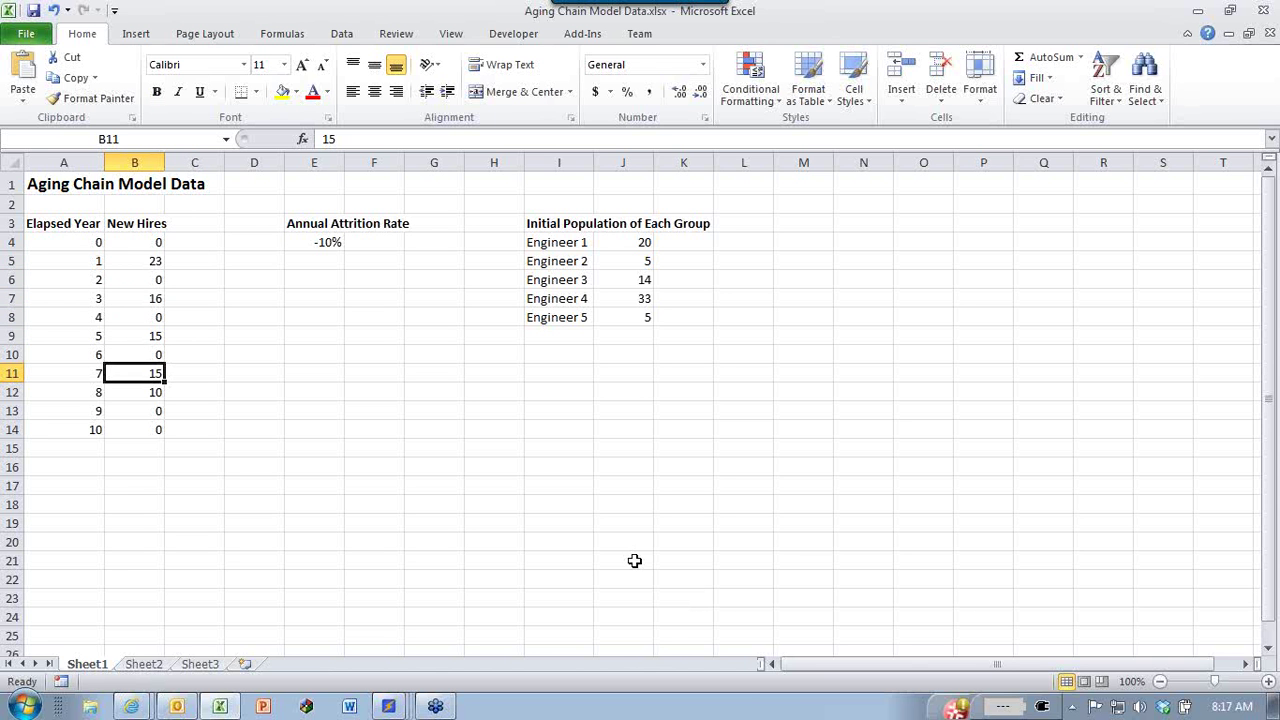
# Arrange the Excel workbook on the left half of the screen and the untitled GoldSim model on the right half.
pyautogui.press('super+Left')
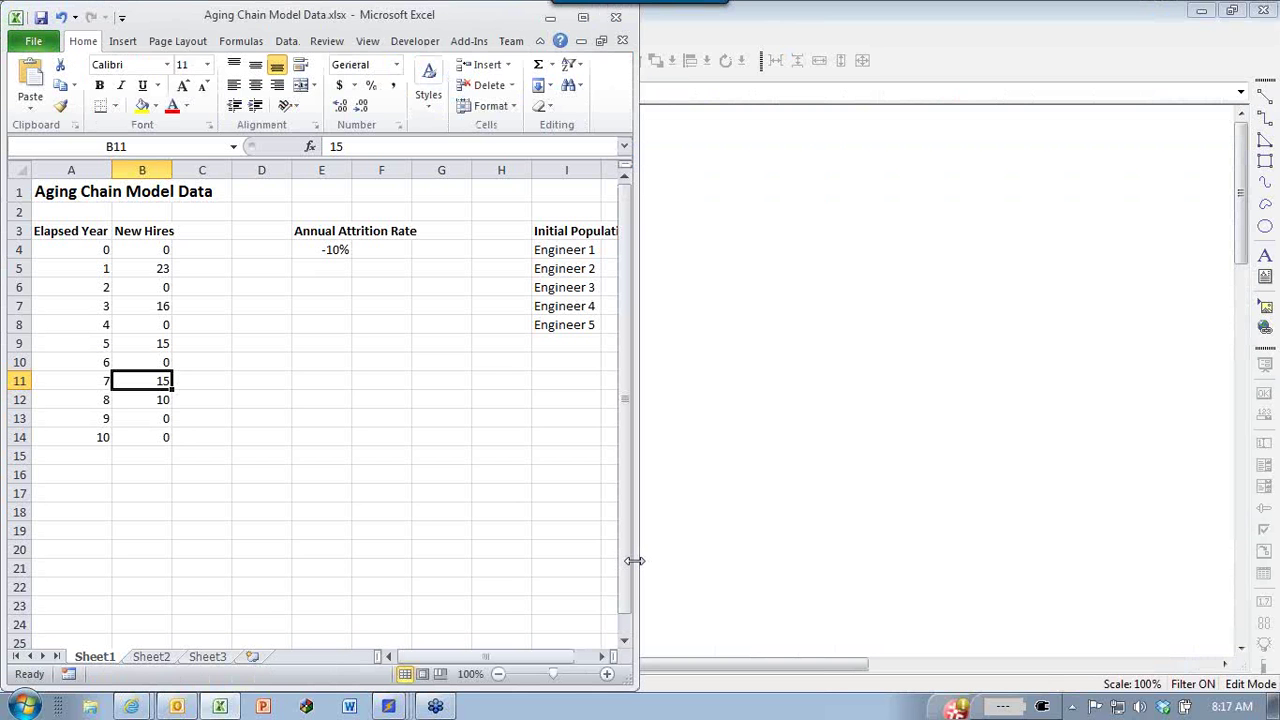
pyautogui.click(694, 462)
pyautogui.press('super+Right')
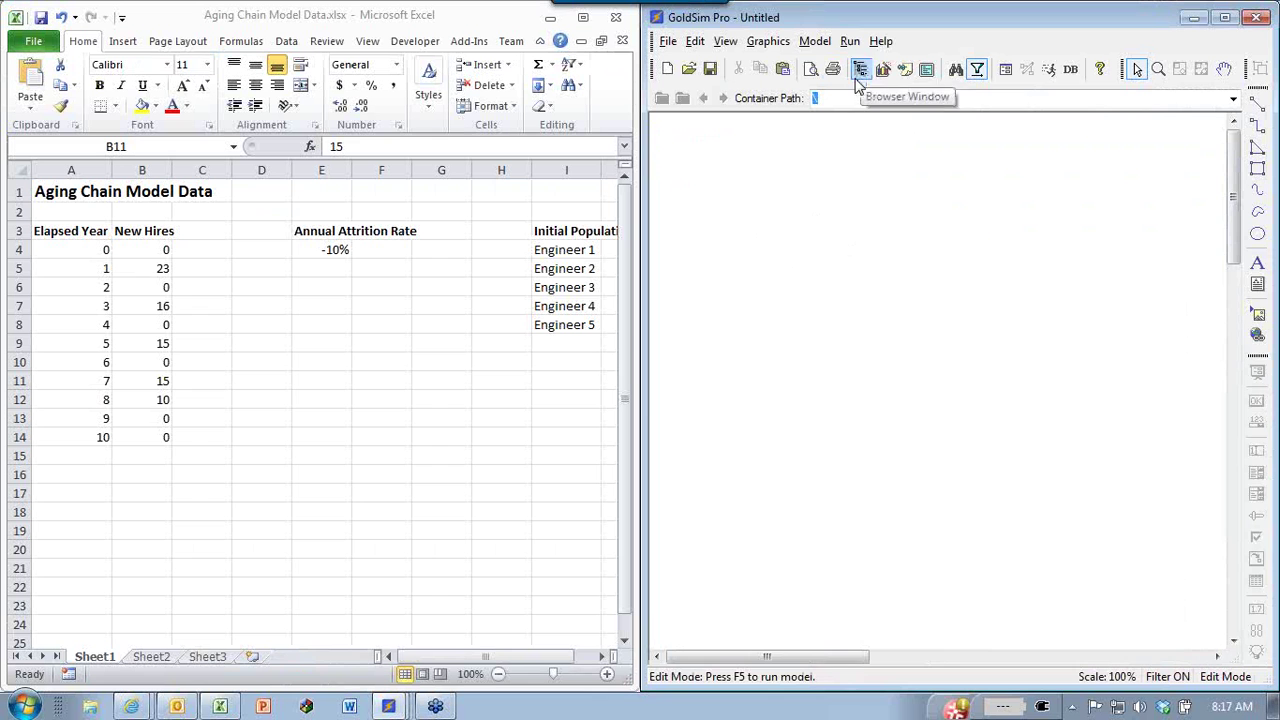
# Insert a Time Series element named New_Hire_TS with the description "New hires each year" and display units pers.
pyautogui.rightClick(694, 192)
pyautogui.moveTo(740, 201)
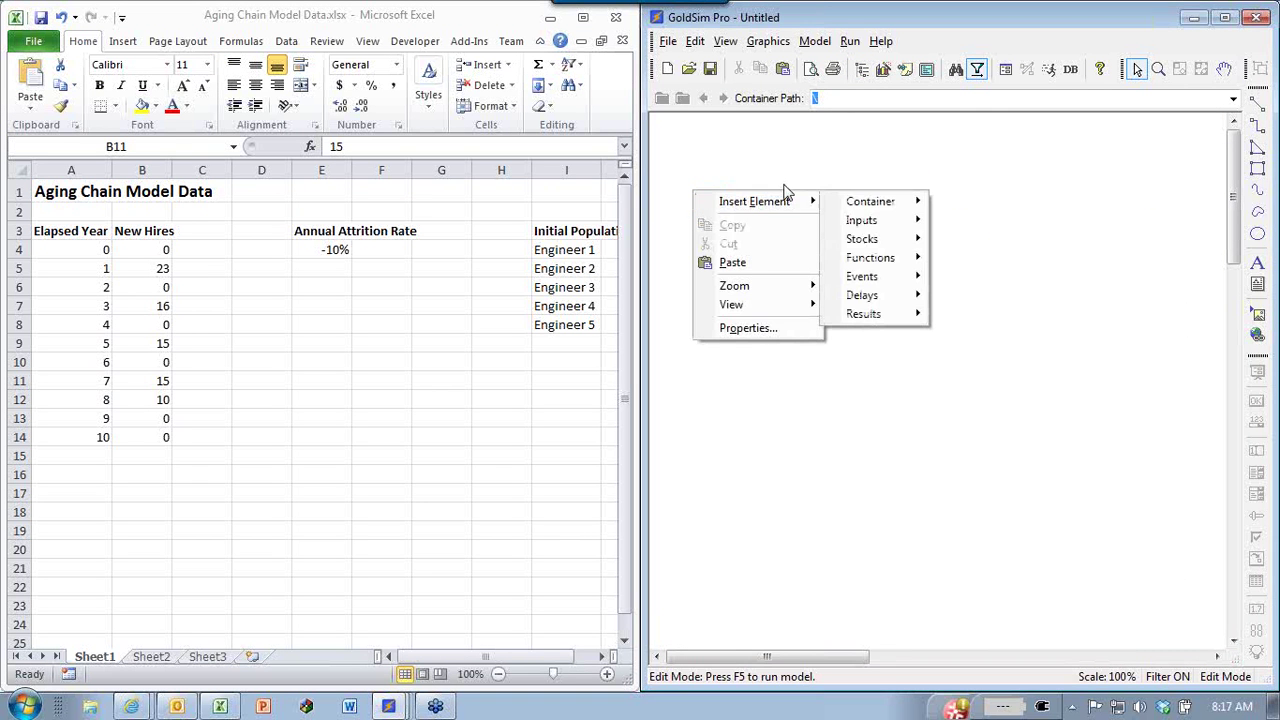
pyautogui.moveTo(860, 220)
pyautogui.click(975, 258)
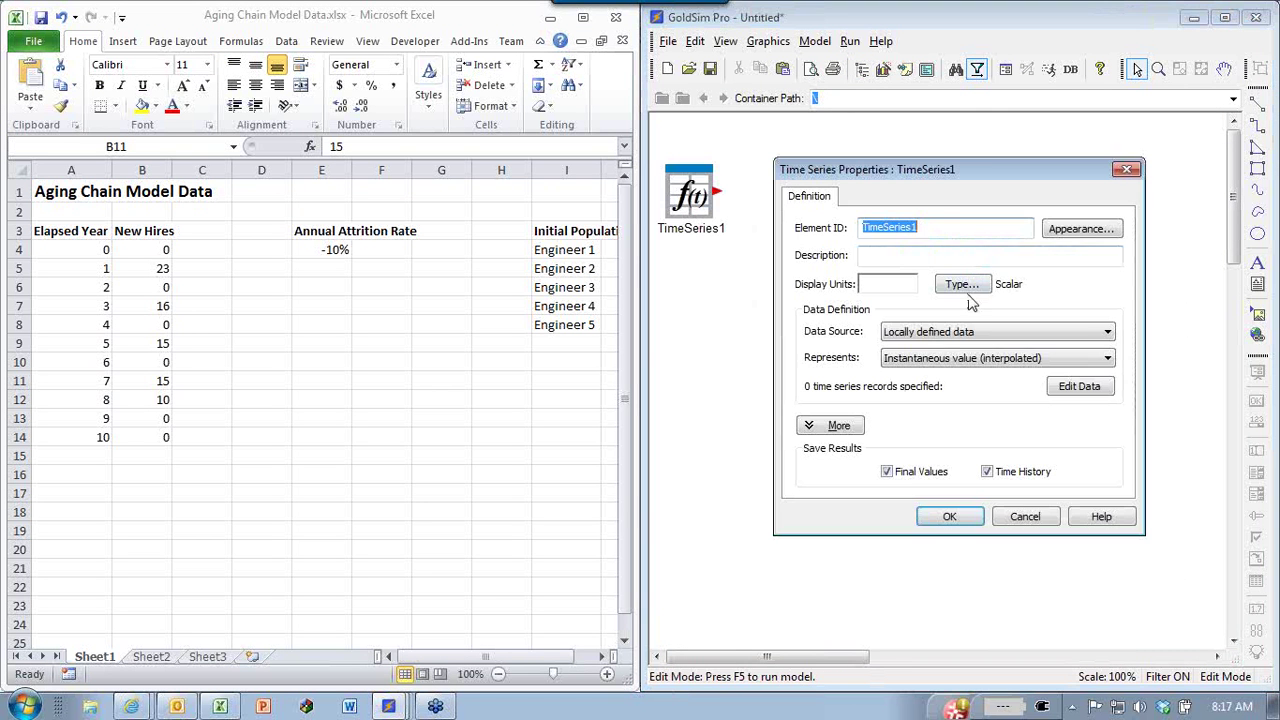
pyautogui.write('New_Hire_TS')
pyautogui.press('Tab')
pyautogui.press('Tab')
pyautogui.write('Nrew')
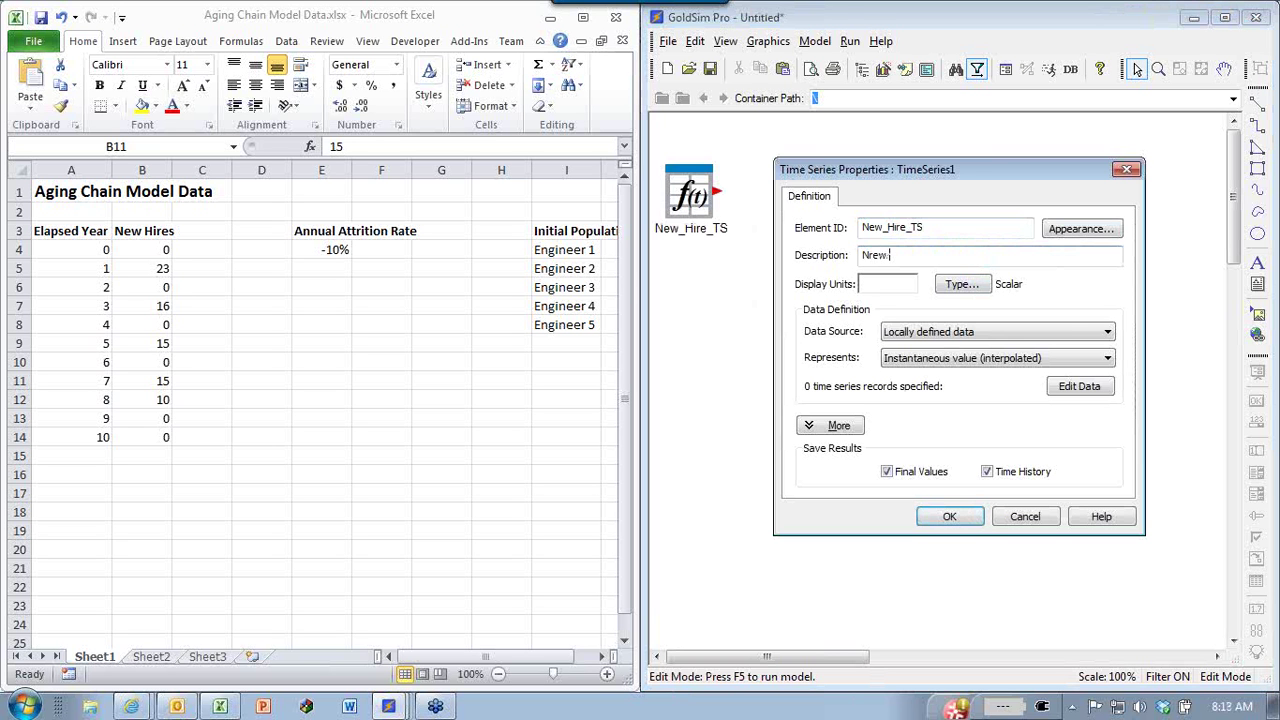
pyautogui.press('BackSpace')
pyautogui.press('BackSpace')
pyautogui.write('ew')
pyautogui.write('hires each year')
pyautogui.press('Tab')
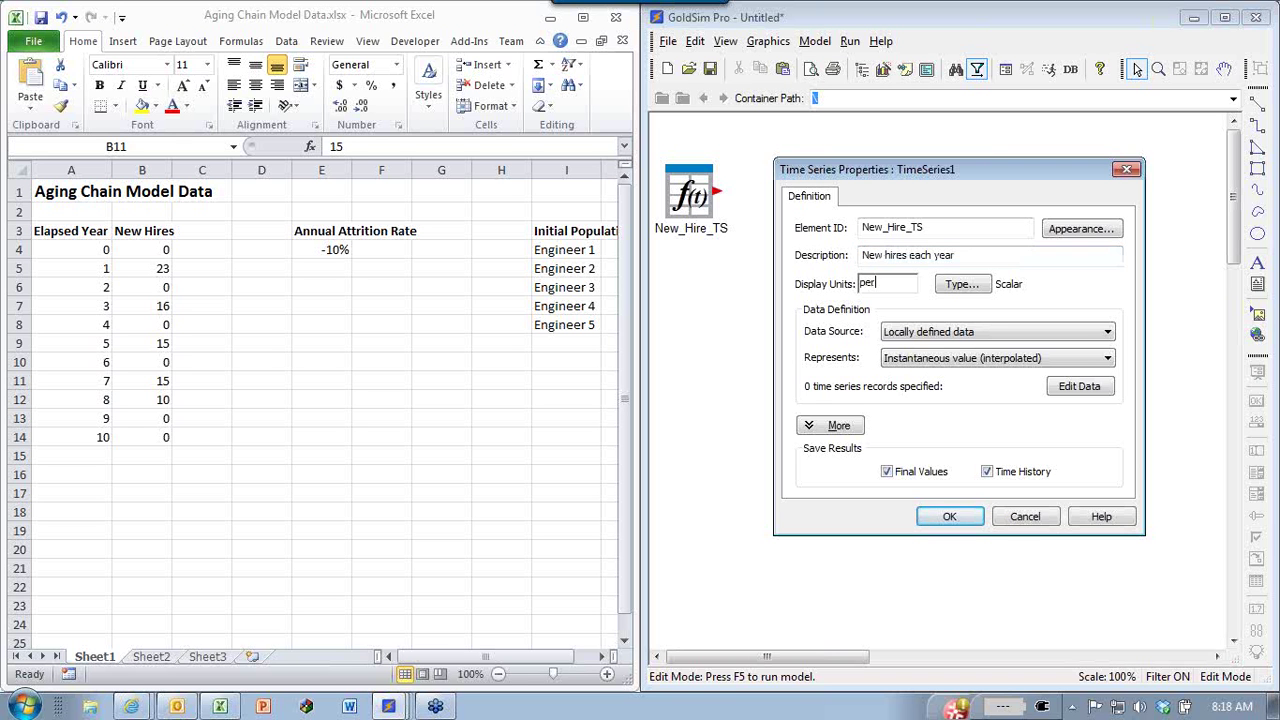
# Copy the elapsed year and new hires values, A4:B14, from the Excel worksheet.
pyautogui.click(220, 262)
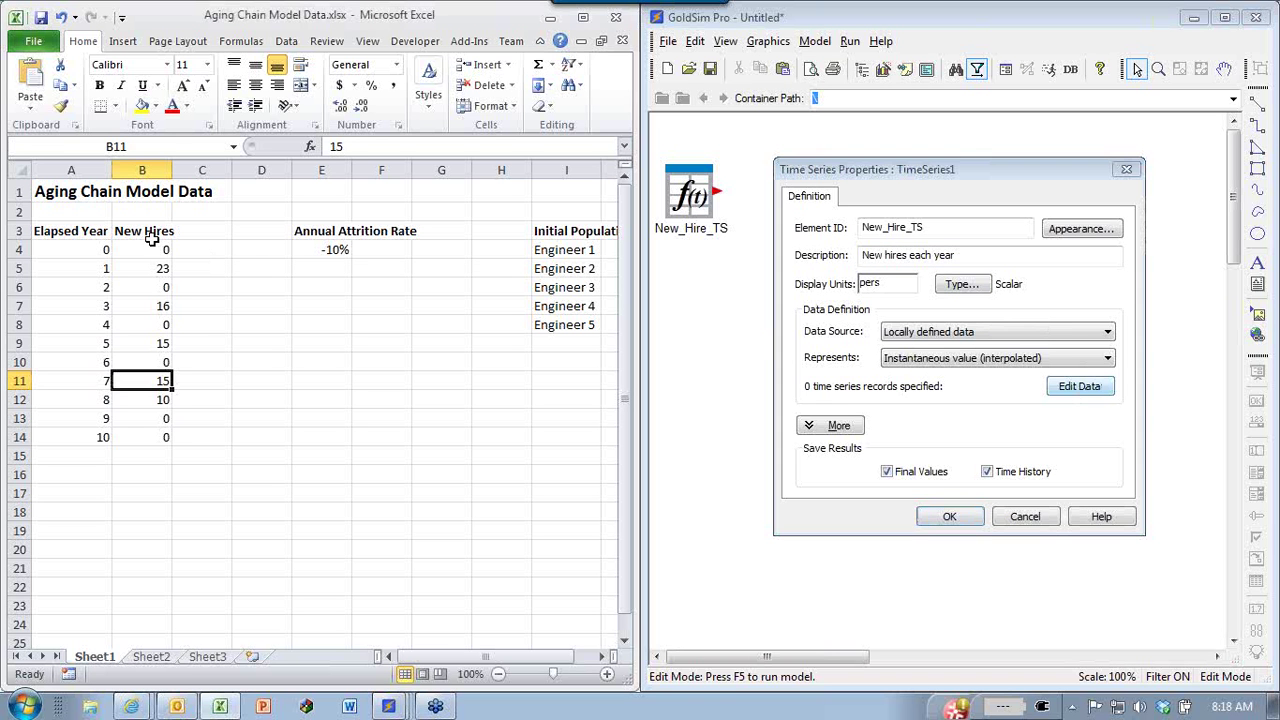
pyautogui.moveTo(80, 250); pyautogui.dragTo(123, 432)
pyautogui.hotkey('ctrl', 'c')
pyautogui.click(1080, 387)
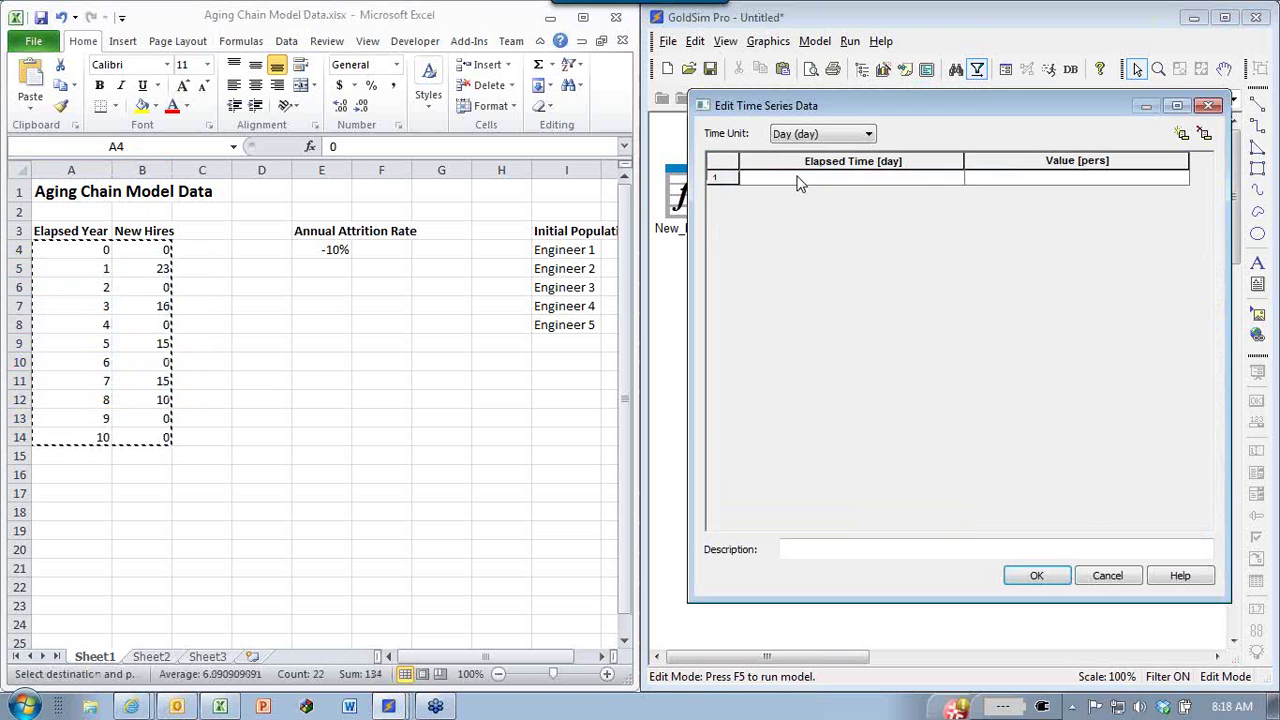
pyautogui.click(803, 140)
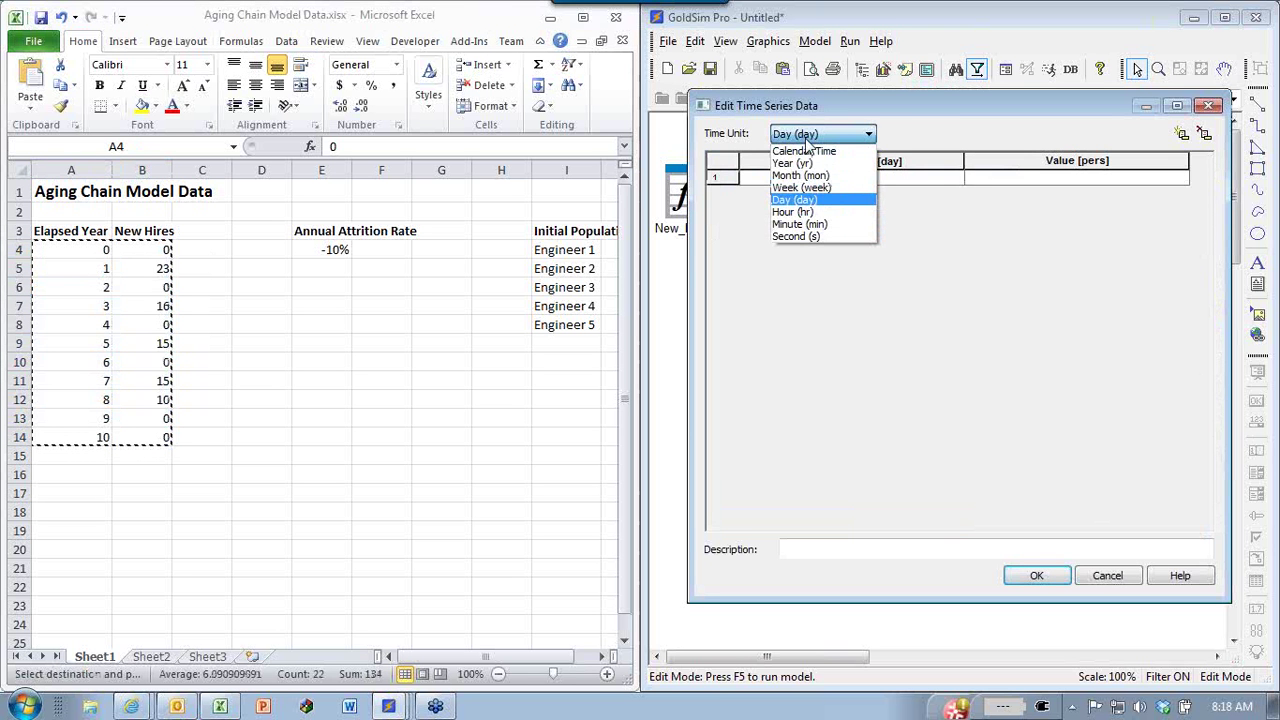
pyautogui.click(911, 125)
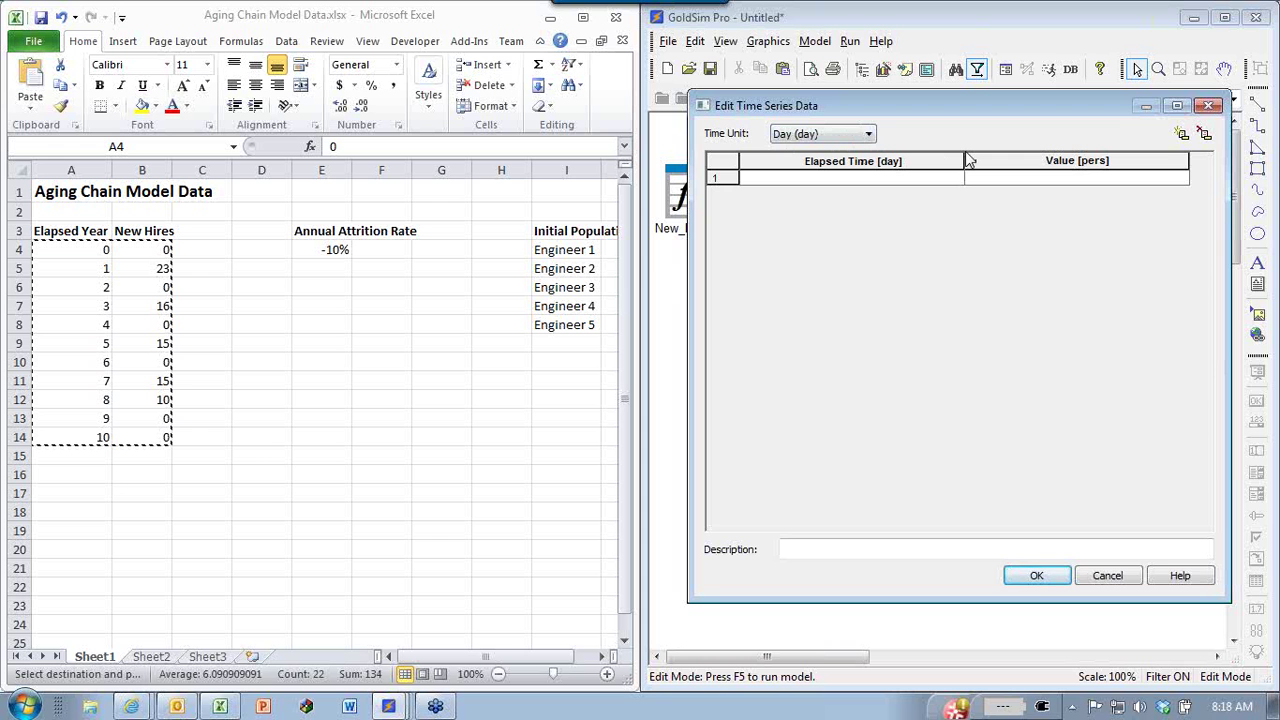
pyautogui.click(1038, 578)
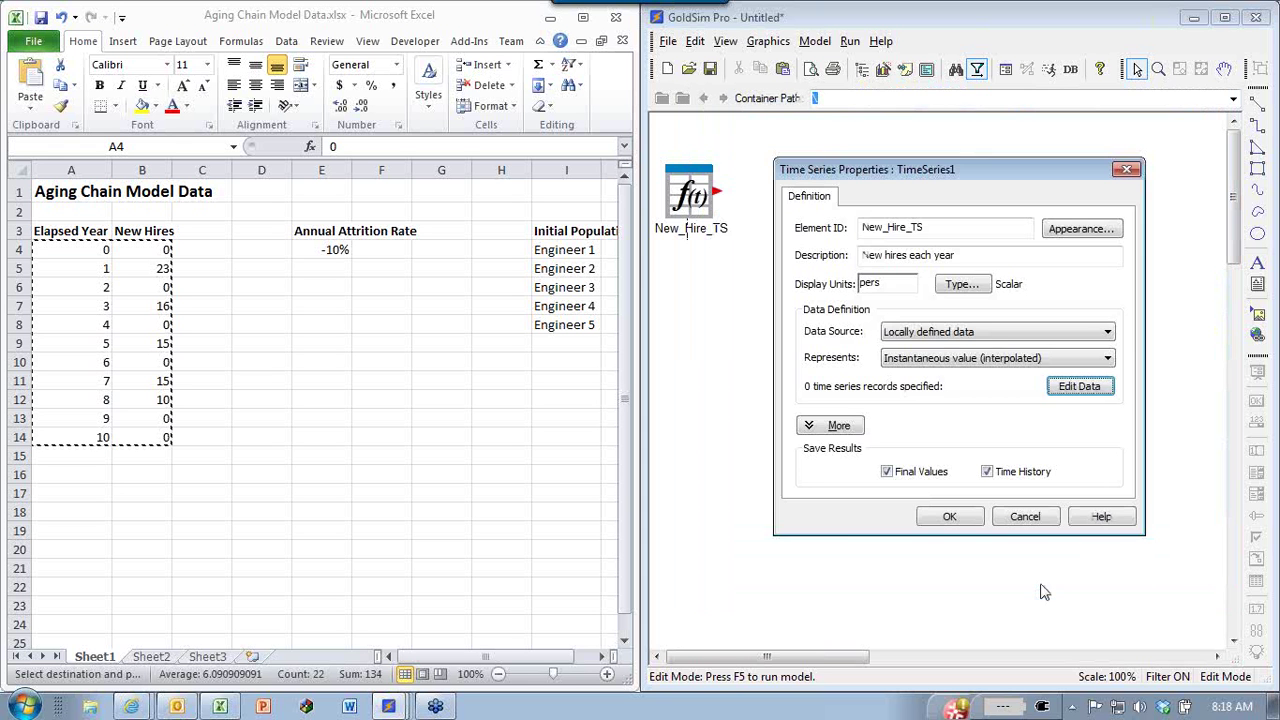
# Accept the New_Hire_TS properties, and set the simulation duration to 10 yr, the time display units to yr and a new basic step.
pyautogui.click(955, 517)
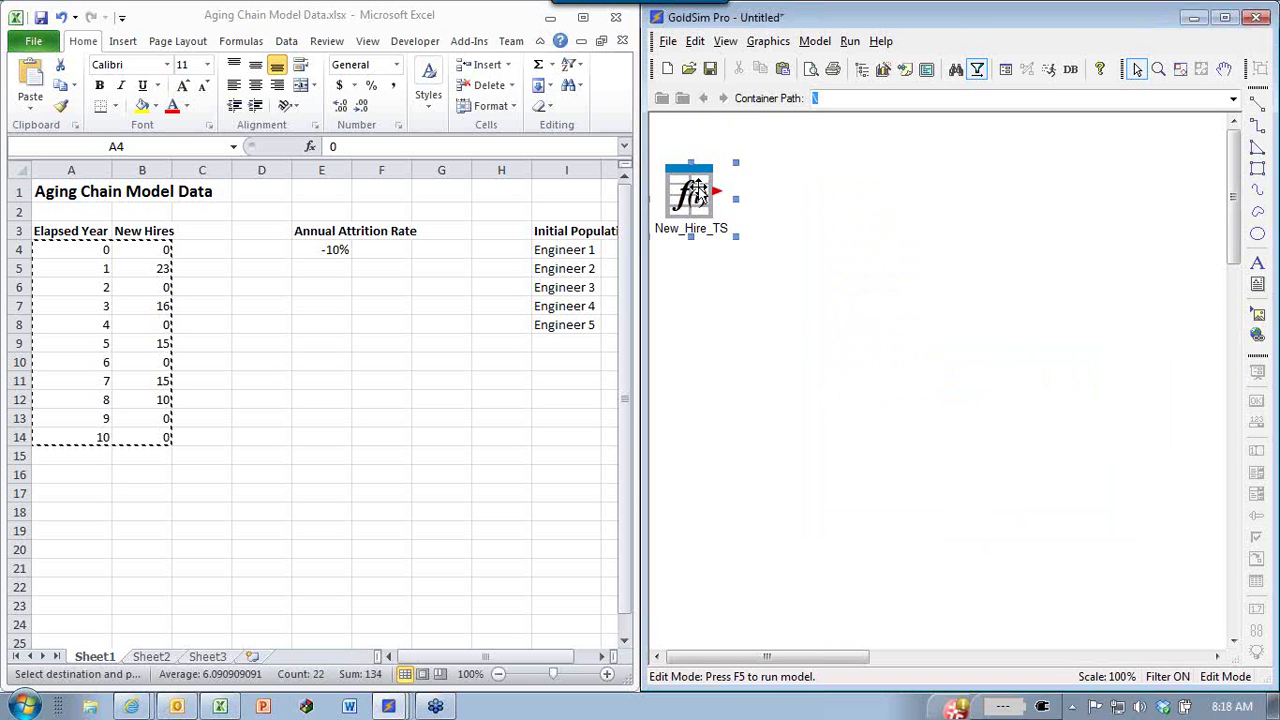
pyautogui.click(868, 288)
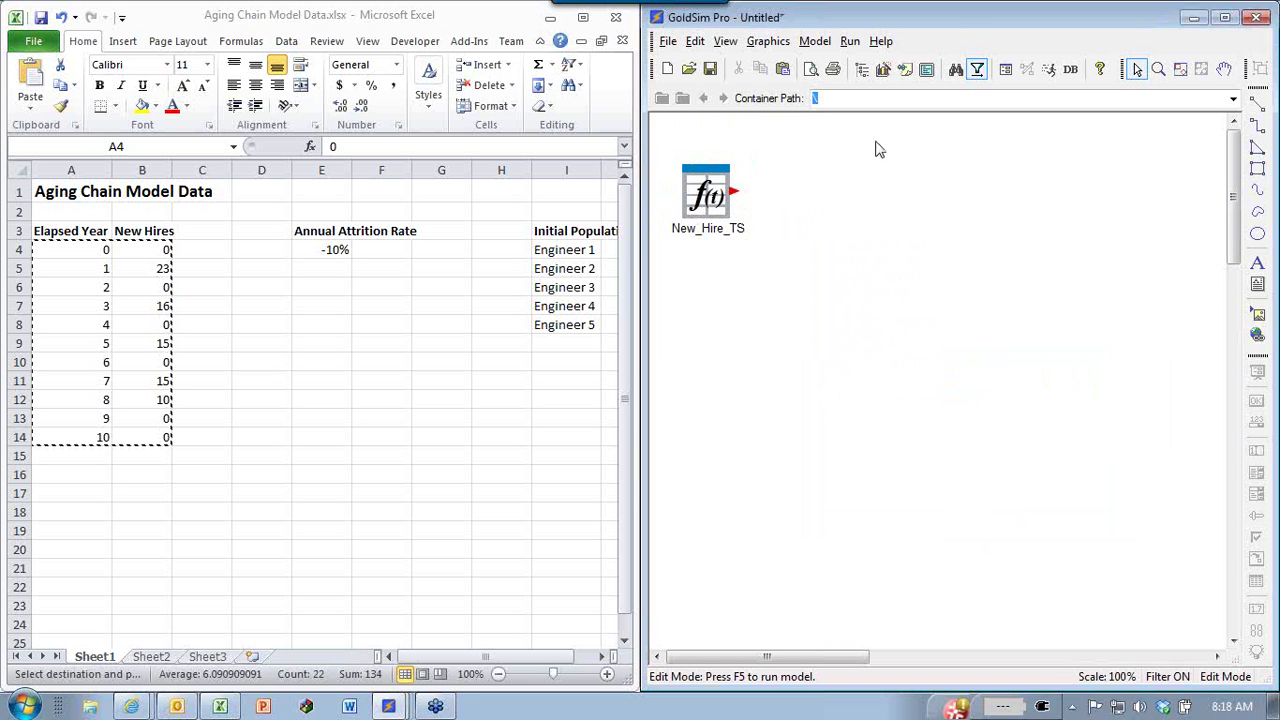
pyautogui.click(1005, 70)
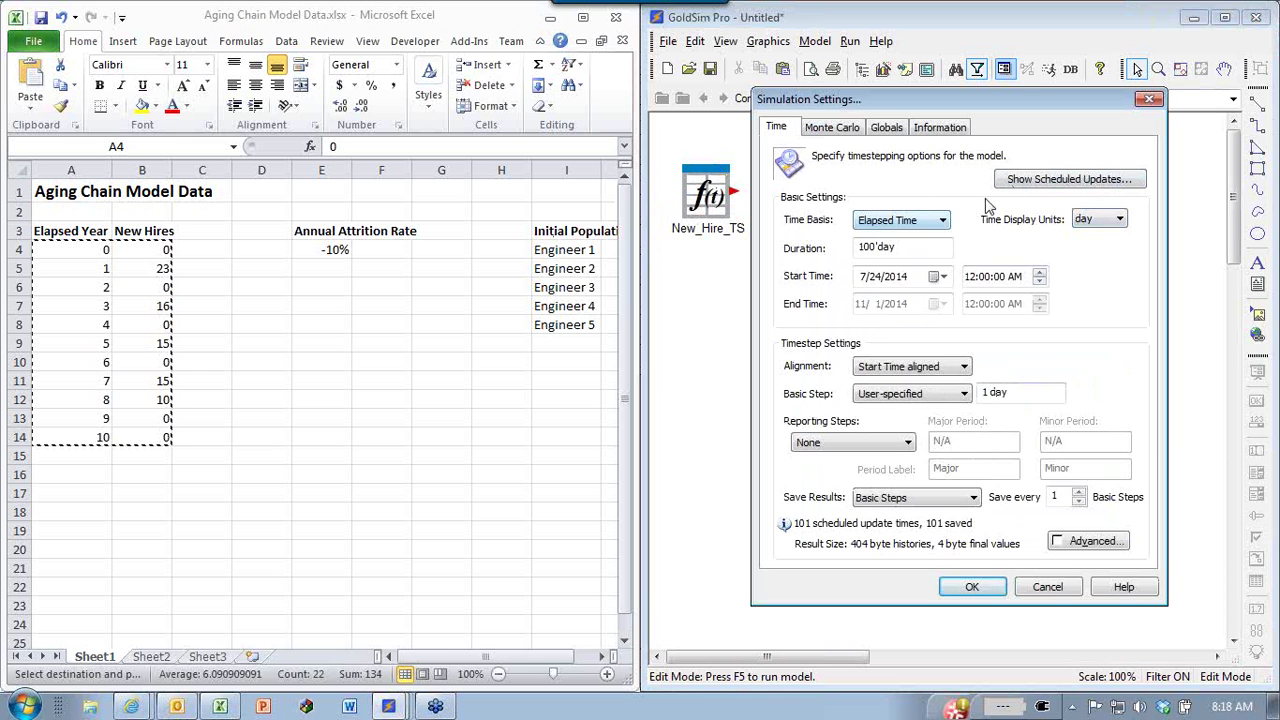
pyautogui.tripleClick(856, 252)
pyautogui.write('10')
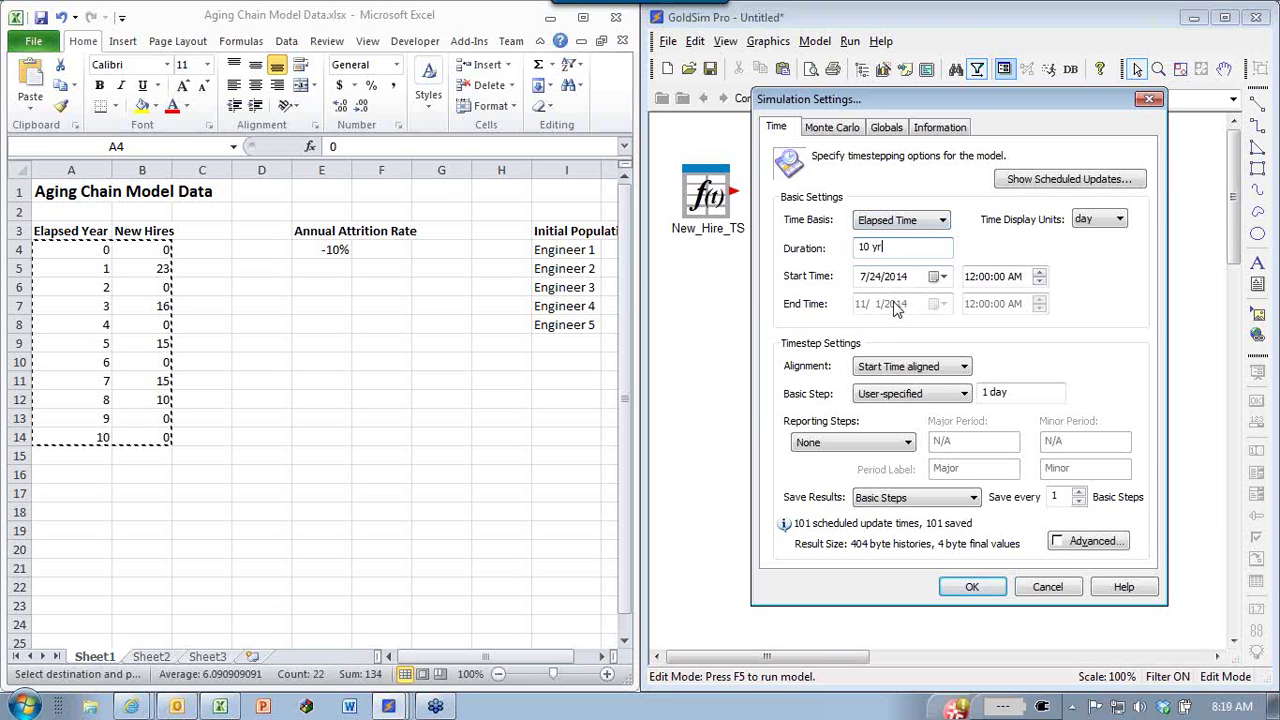
pyautogui.click(1082, 224)
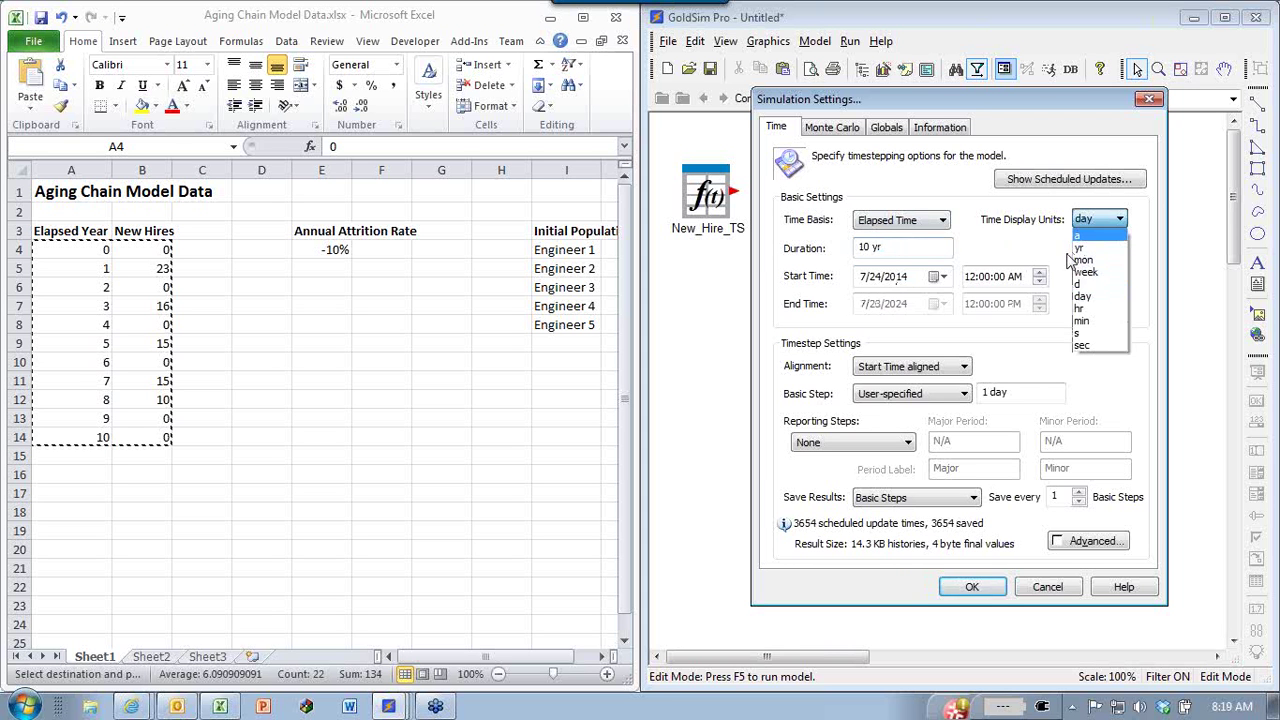
pyautogui.click(1080, 247)
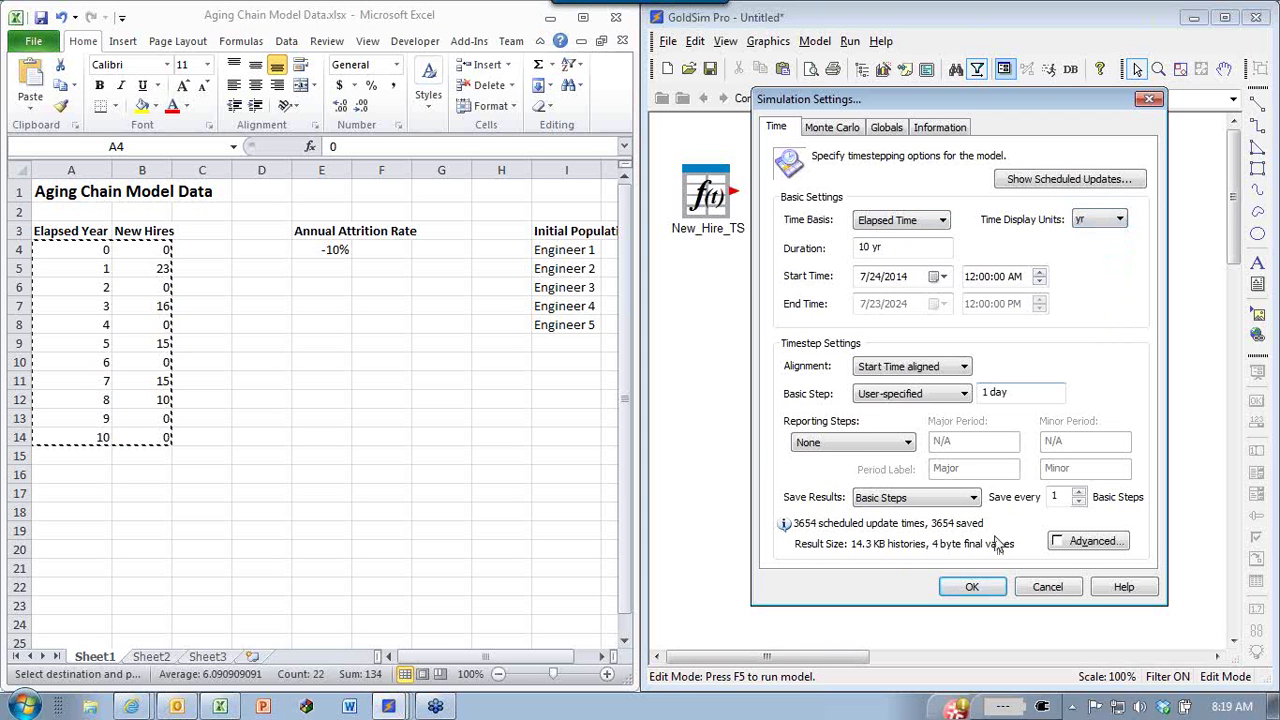
pyautogui.press('Tab')
pyautogui.write('1')
pyautogui.click(972, 587)
# Set the New_Hire_TS data's time unit to Year (yr), fill it with the copied elapsed year and new hires values, and accept the properties.
pyautogui.doubleClick(712, 200)
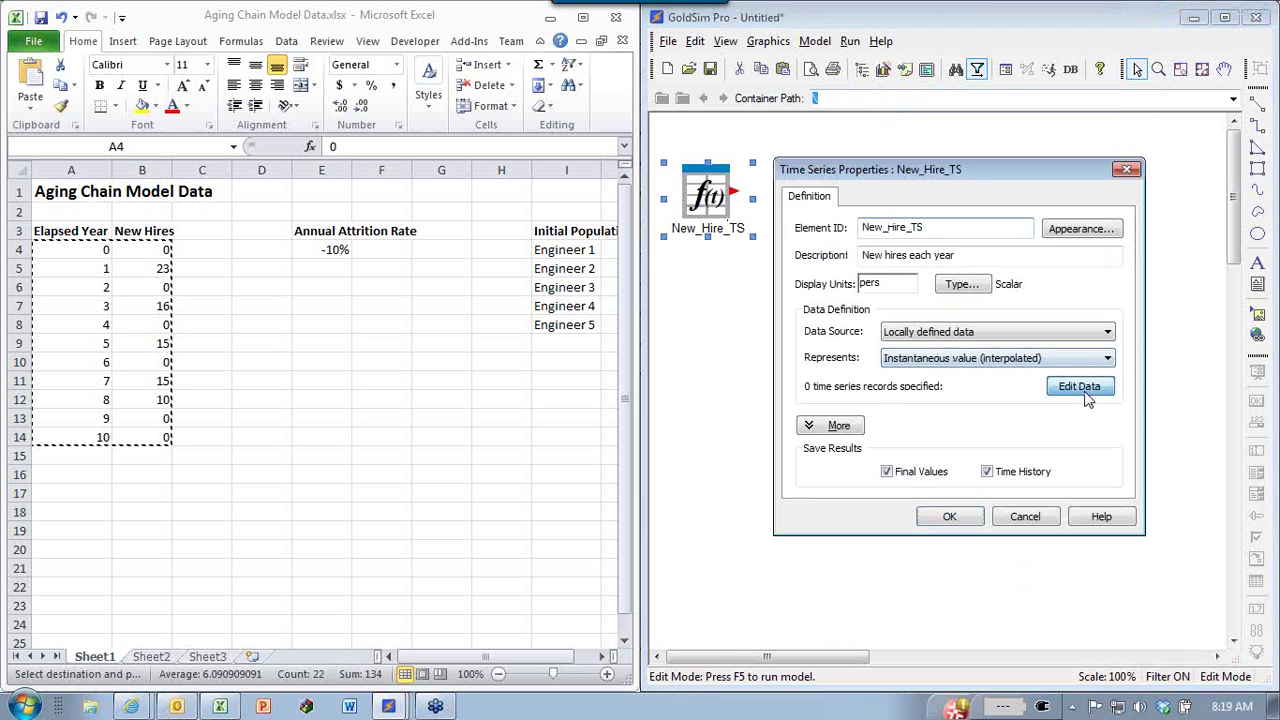
pyautogui.click(1080, 387)
pyautogui.moveTo(790, 101)
pyautogui.mouseDown()
pyautogui.moveTo(855, 142)
pyautogui.moveTo(778, 76)
pyautogui.moveTo(769, 98)
pyautogui.mouseUp()
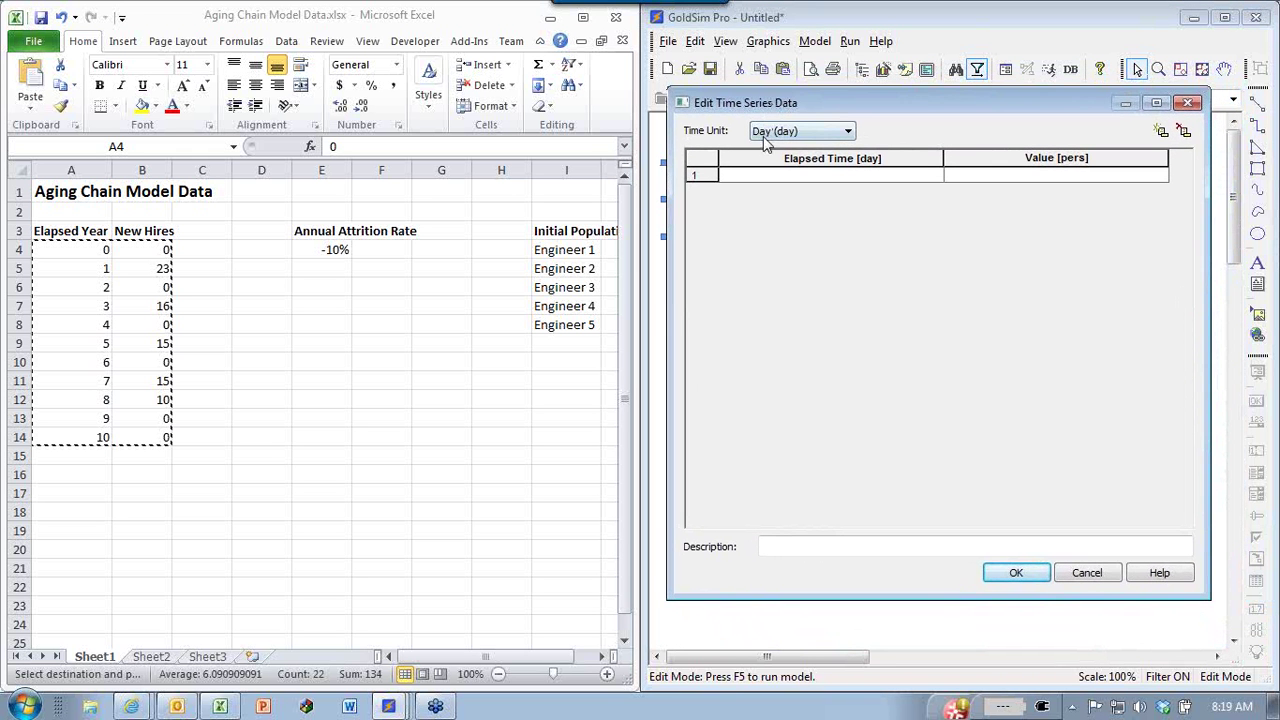
pyautogui.click(819, 131)
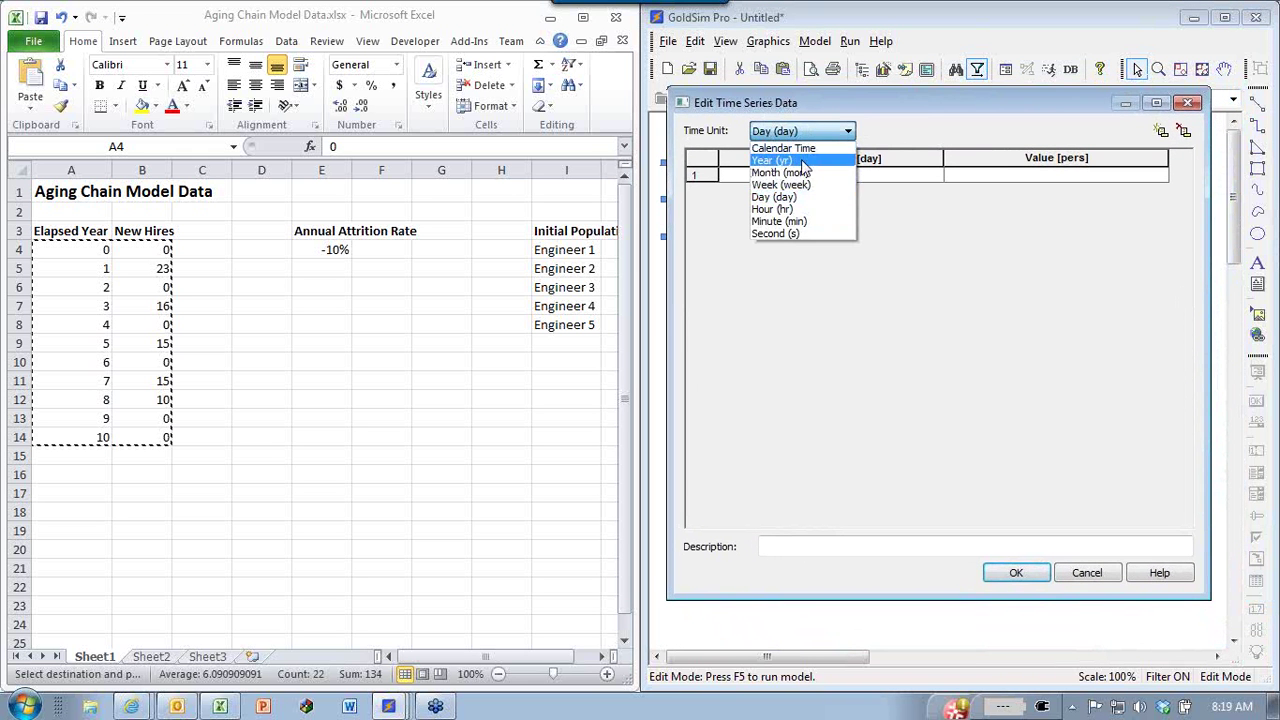
pyautogui.click(788, 160)
pyautogui.click(795, 176)
pyautogui.hotkey('ctrl', 'v')
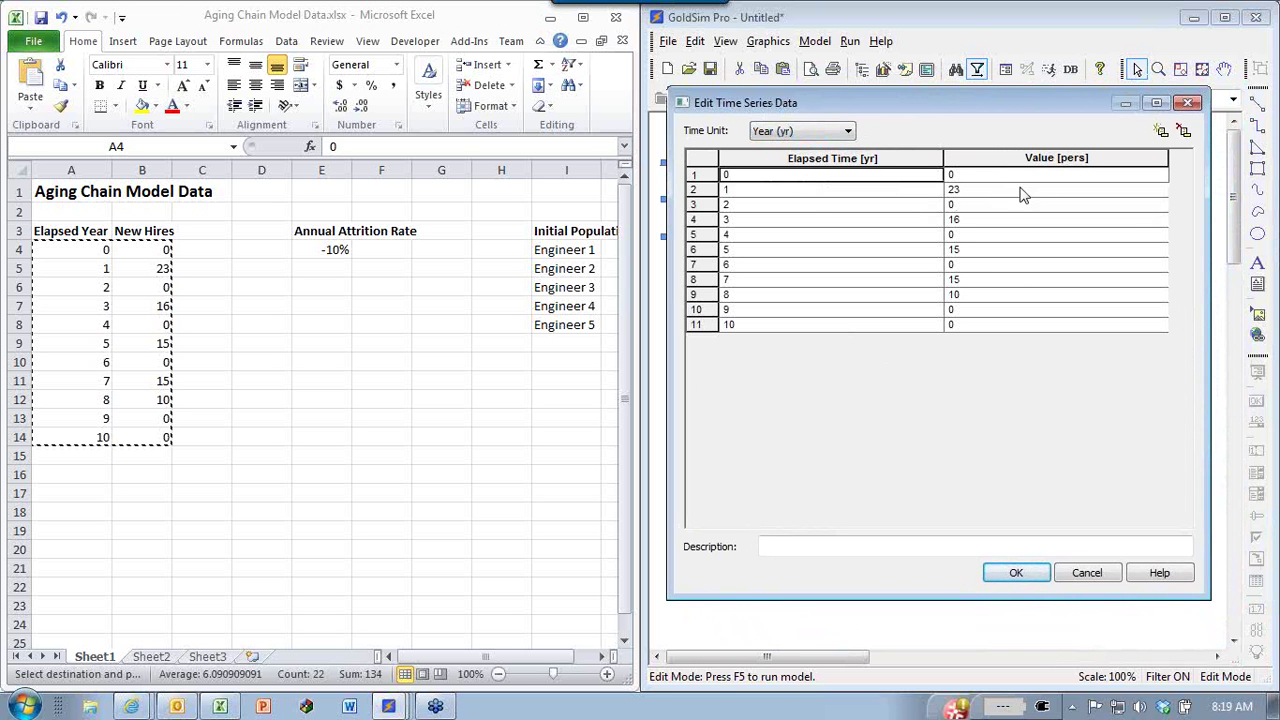
pyautogui.click(1015, 572)
pyautogui.click(947, 516)
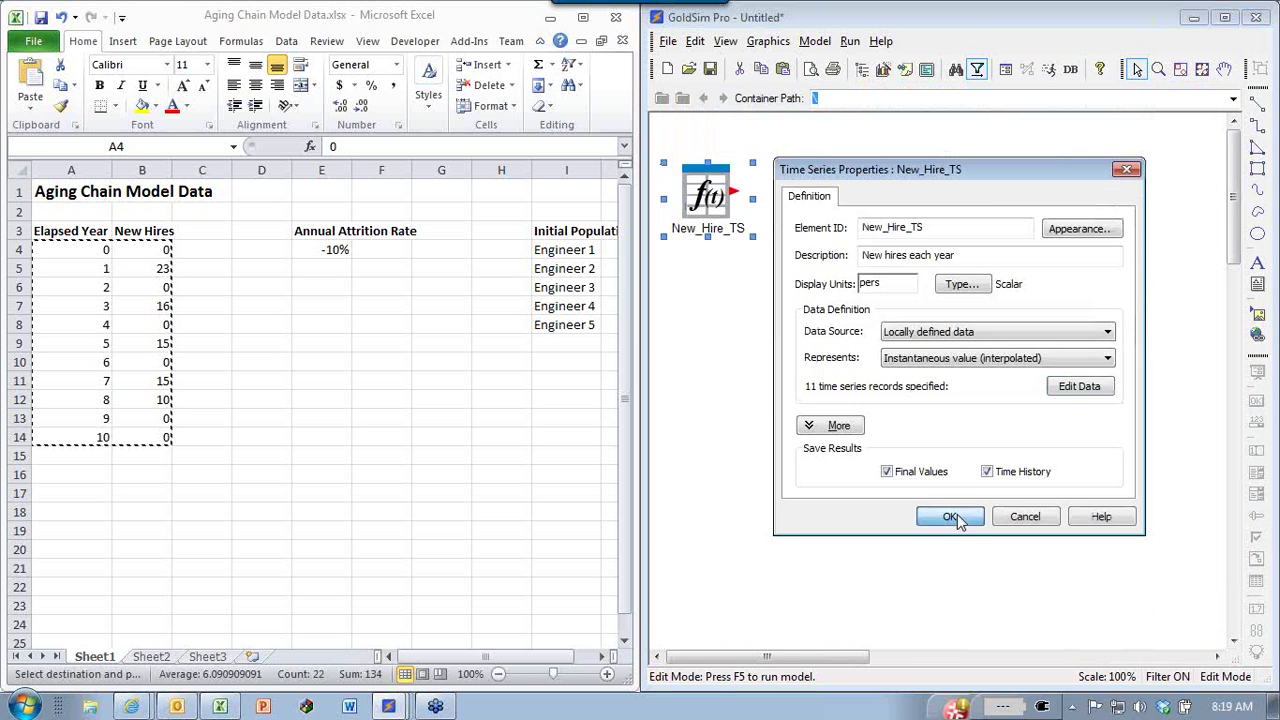
# Insert a Data element beside New_Hire_TS and name it Ann_Attrition_Rate.
pyautogui.rightClick(839, 186)
pyautogui.moveTo(885, 198)
pyautogui.moveTo(1022, 220)
pyautogui.click(1106, 217)
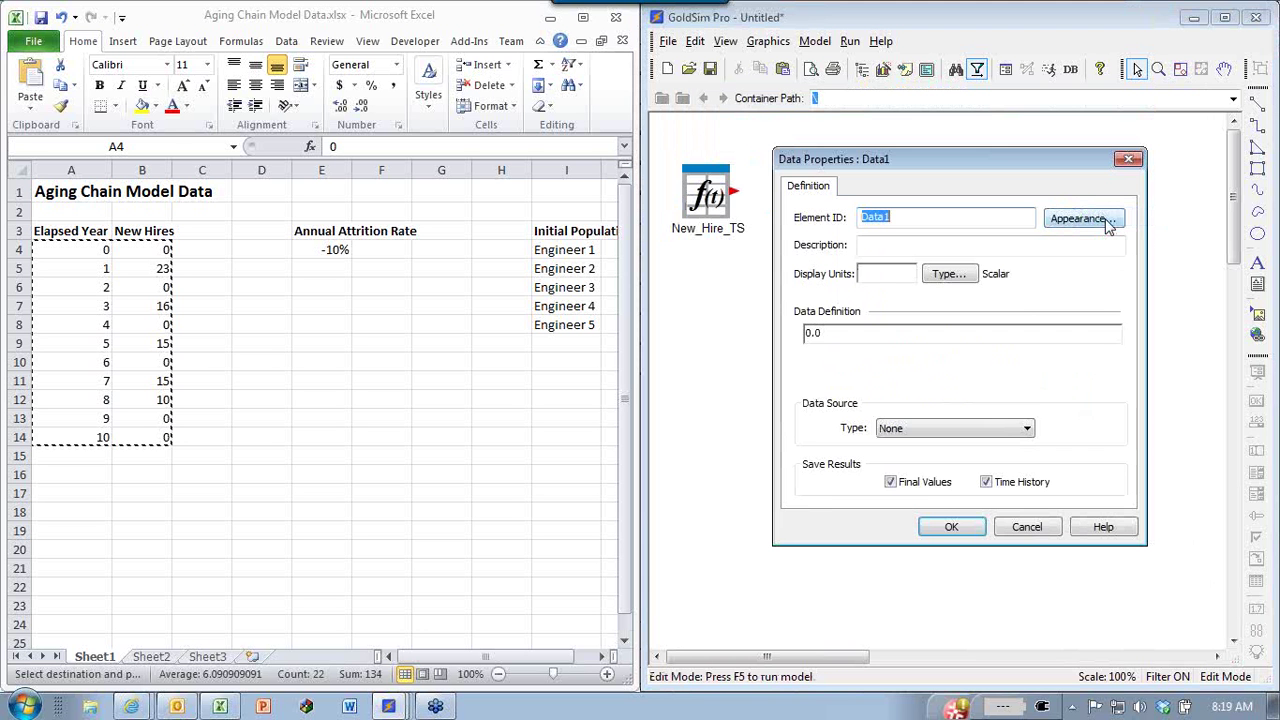
pyautogui.write('Ann_Attrition_Rate')
pyautogui.press('Tab')
# Give Ann_Attrition_Rate display units of % and a value of -10.0 %, and accept its properties.
pyautogui.press('Tab')
pyautogui.write('%')
pyautogui.press('Tab')
pyautogui.press('Tab')
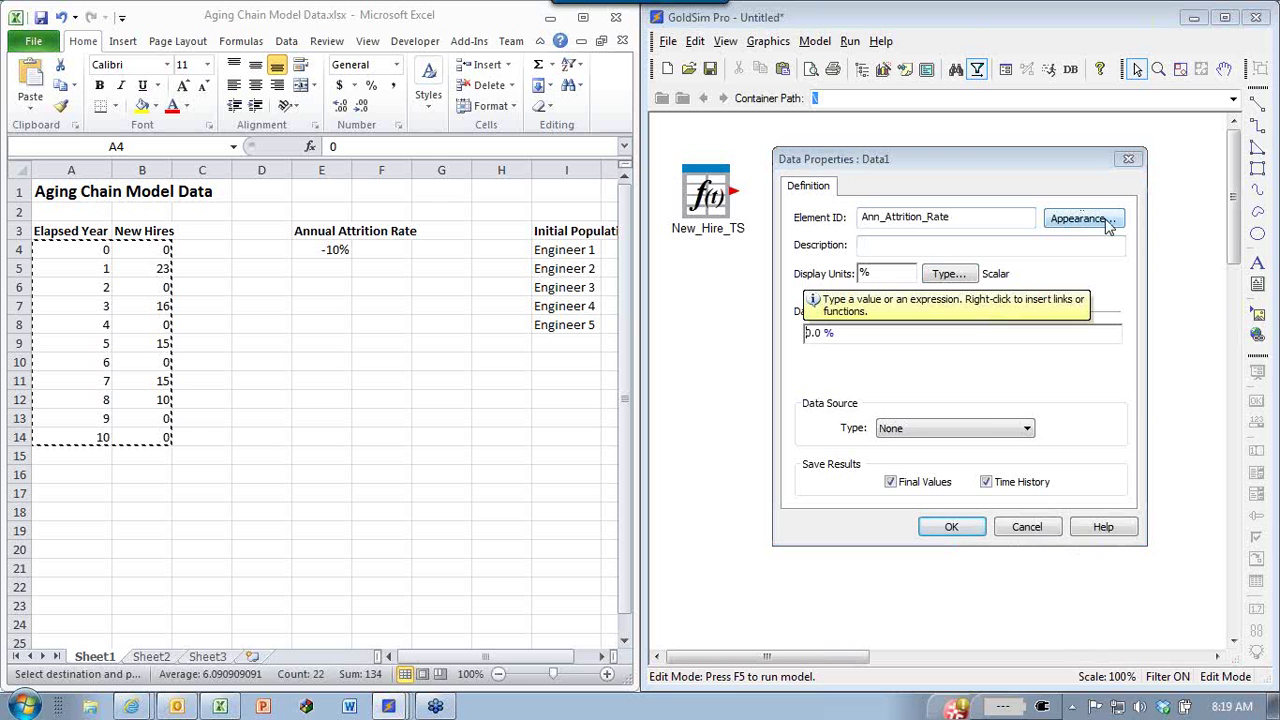
pyautogui.write('-1')
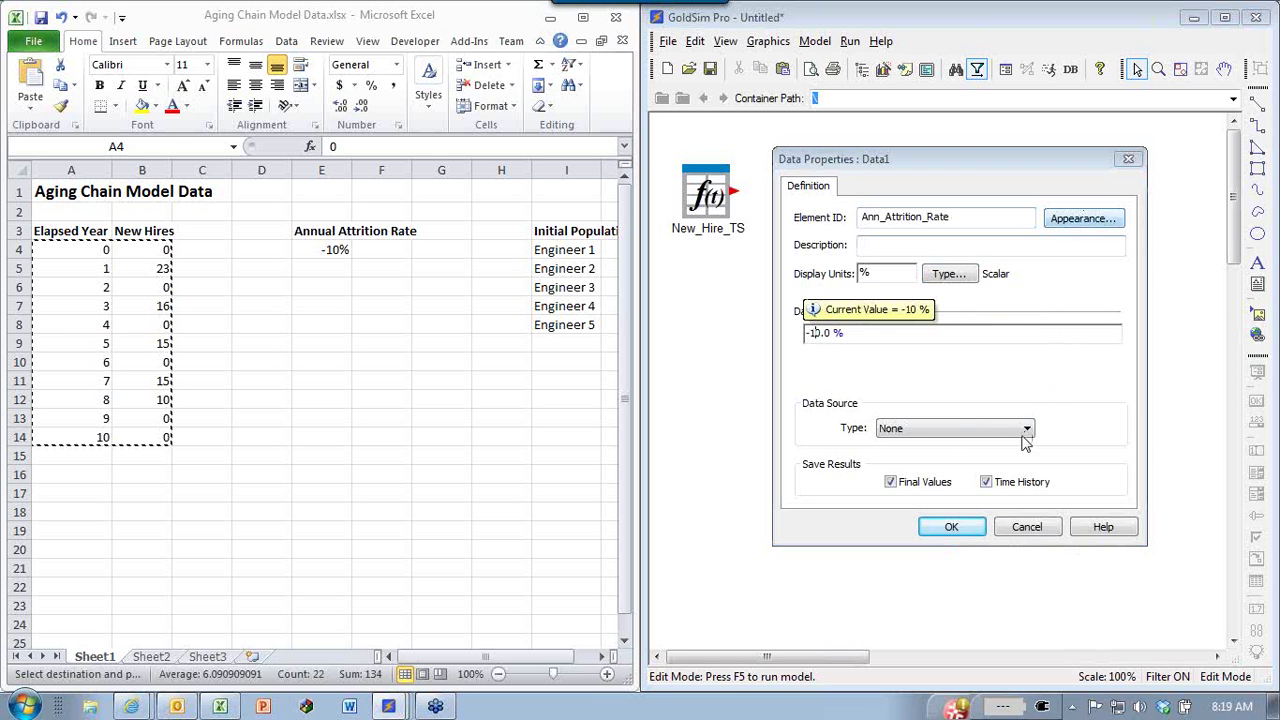
pyautogui.click(949, 527)
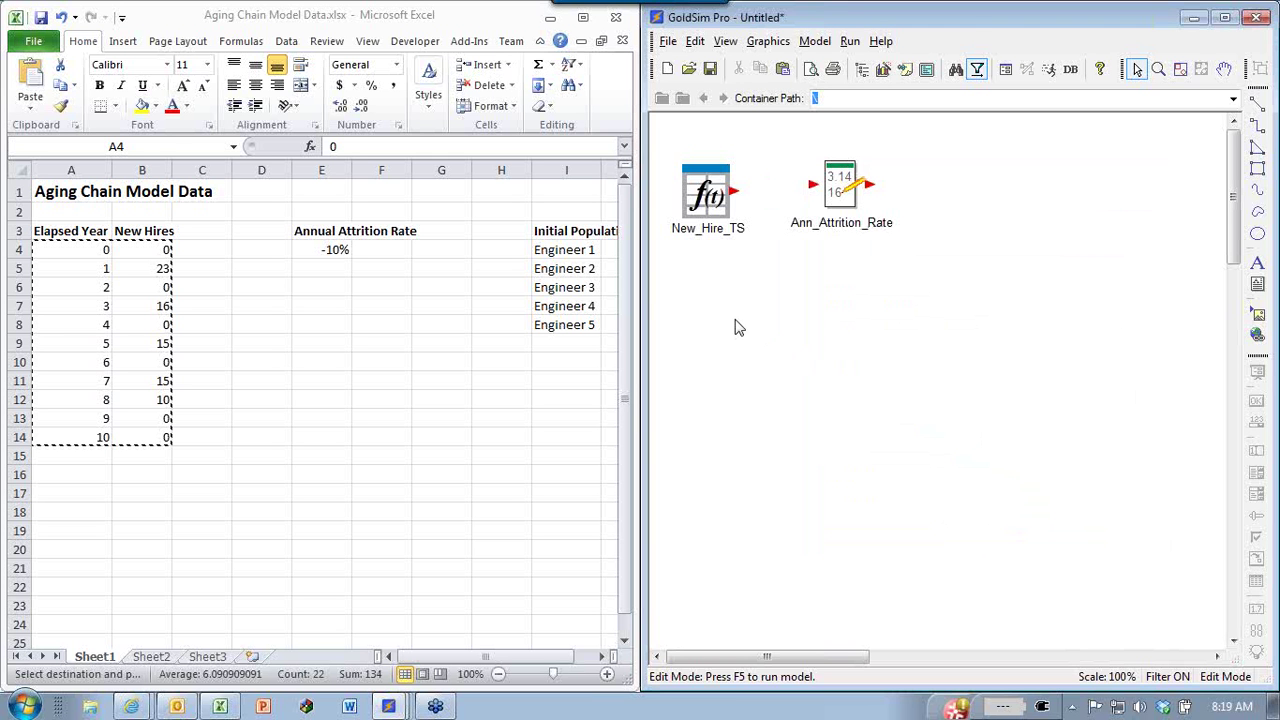
# Bring the initial population data in the Excel sheet into view and open the model's array label sets.
pyautogui.rightClick(737, 319)
pyautogui.click(893, 291)
pyautogui.moveTo(390, 656); pyautogui.dragTo(505, 660)
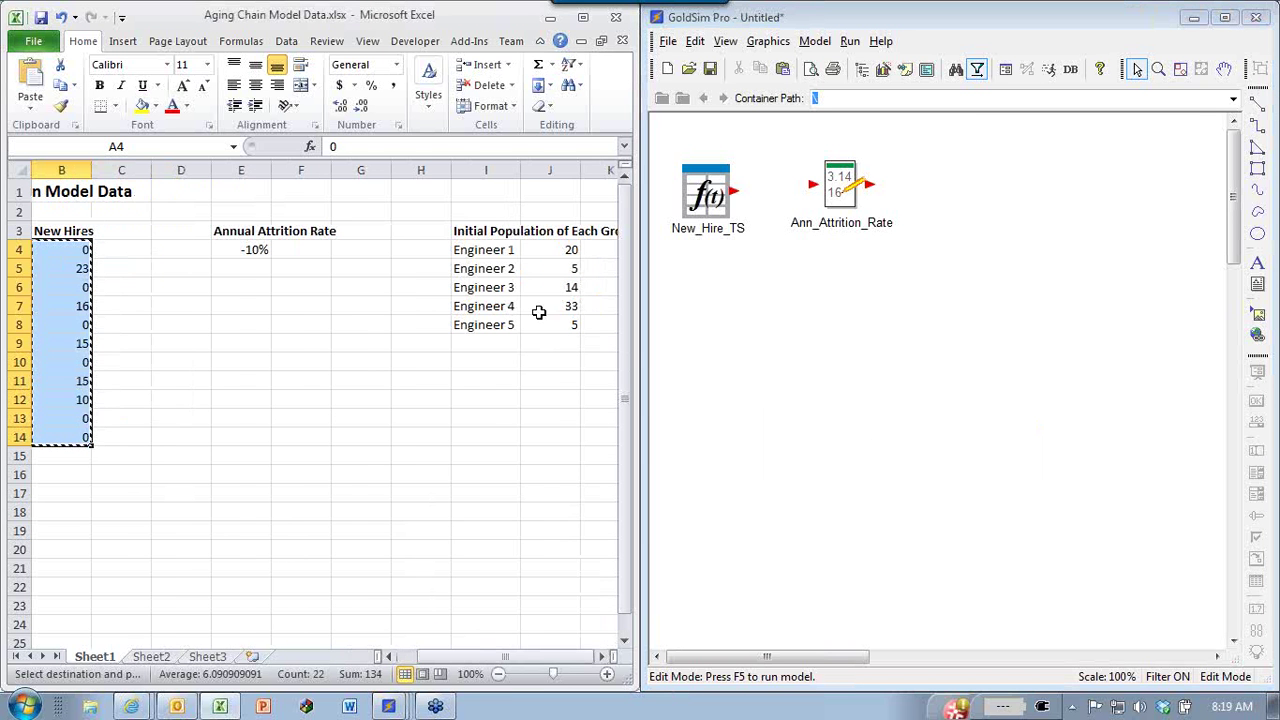
pyautogui.click(813, 42)
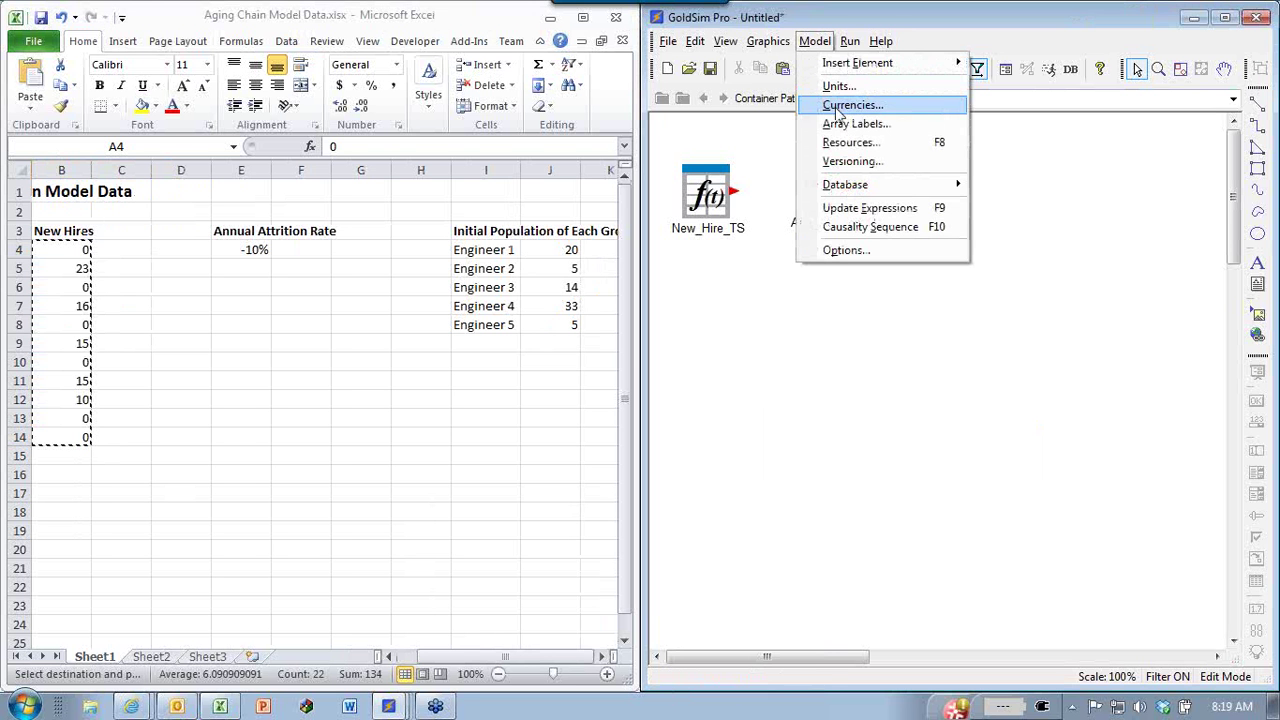
pyautogui.click(895, 130)
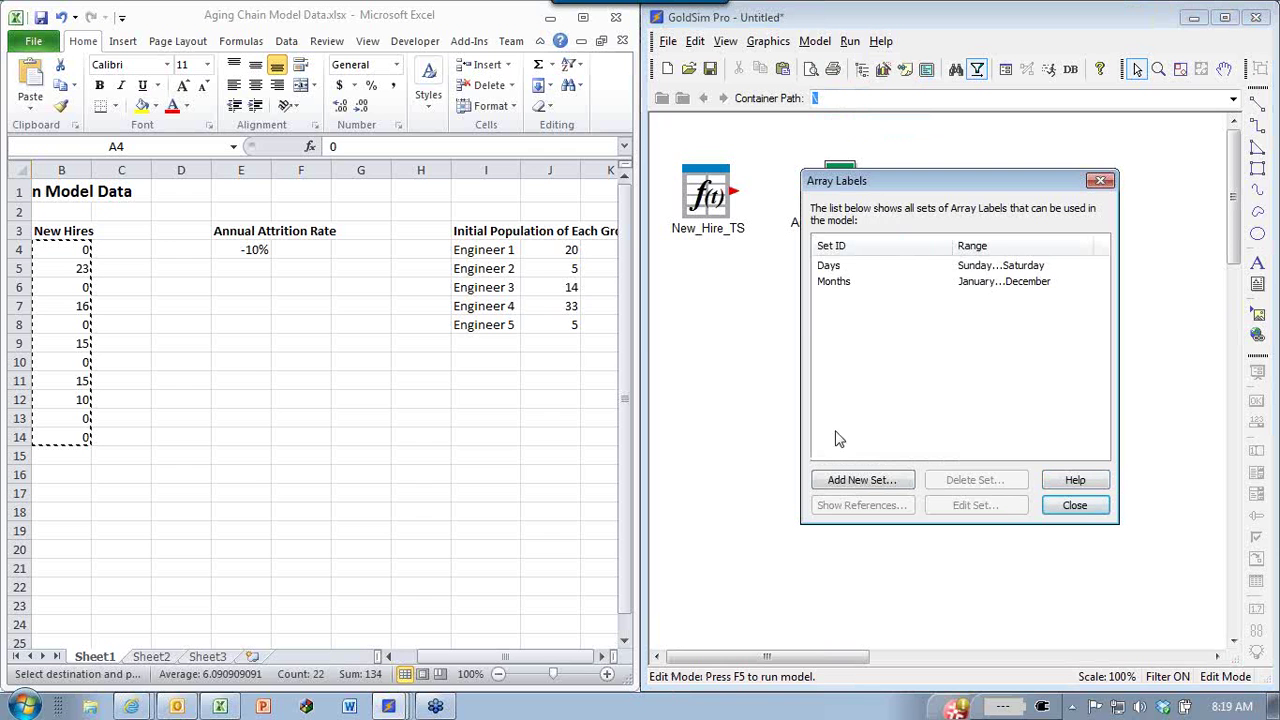
pyautogui.click(850, 484)
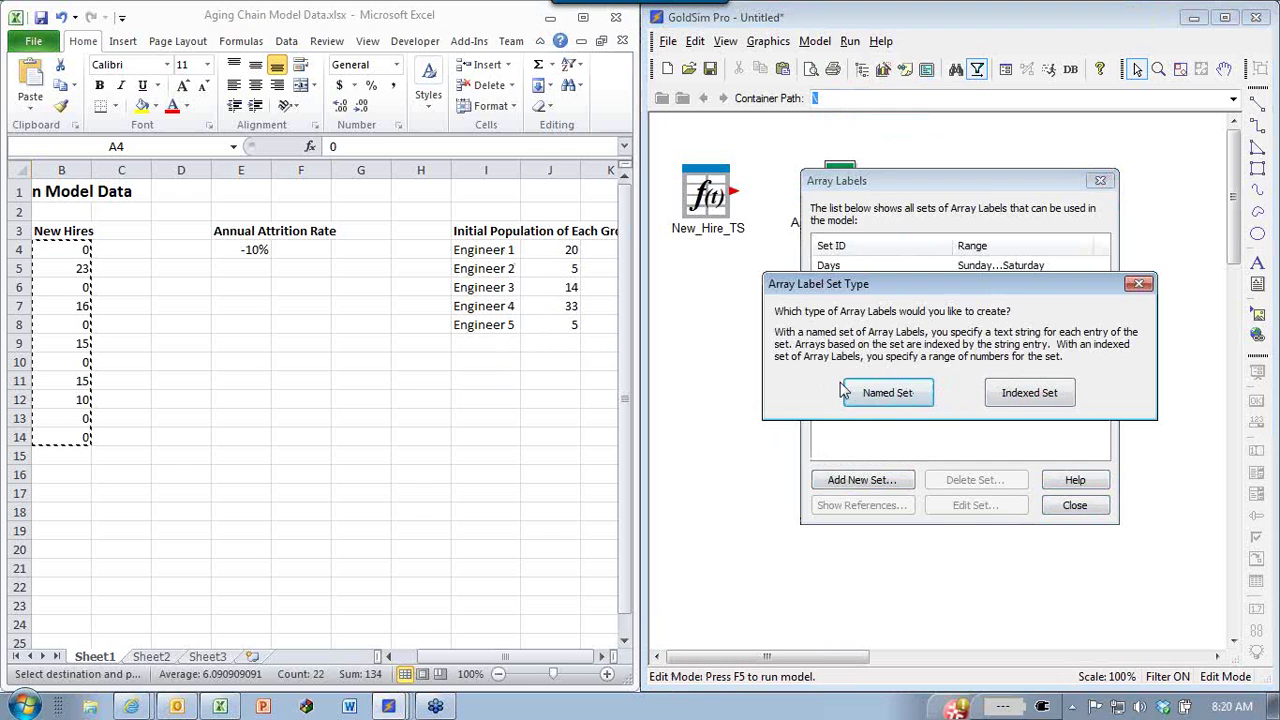
pyautogui.click(1027, 394)
pyautogui.doubleClick(990, 270)
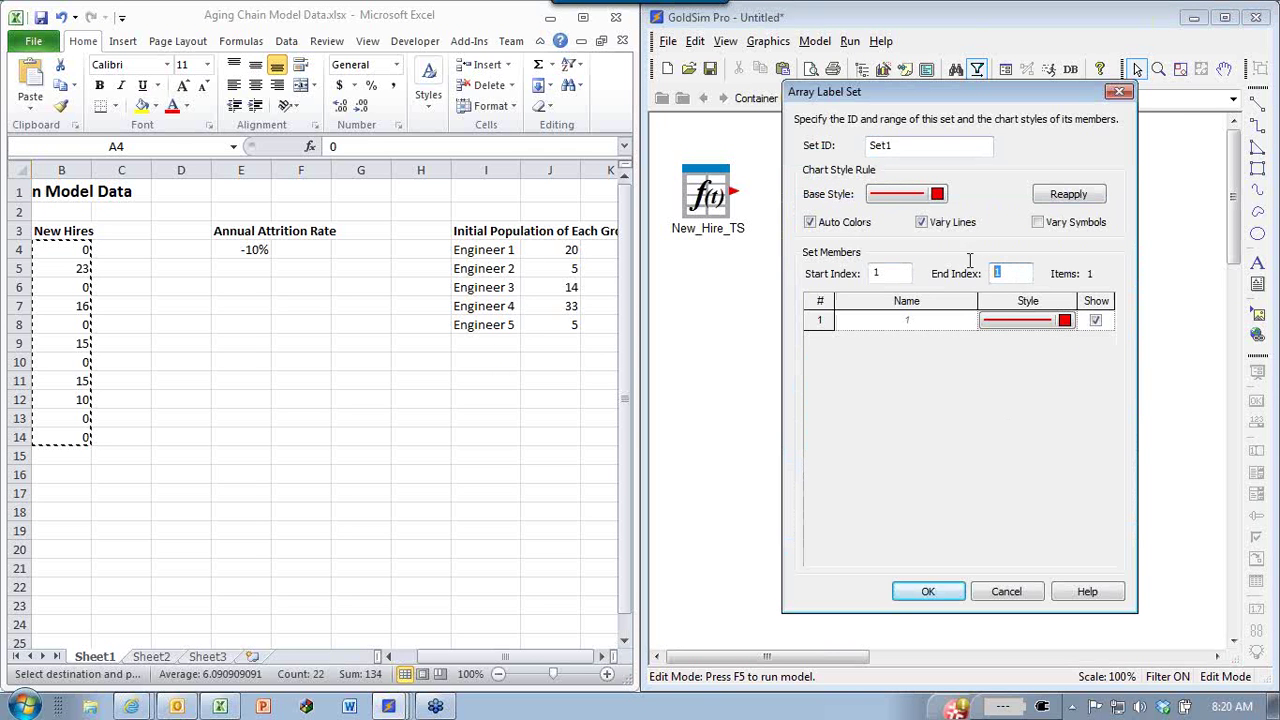
pyautogui.write('5')
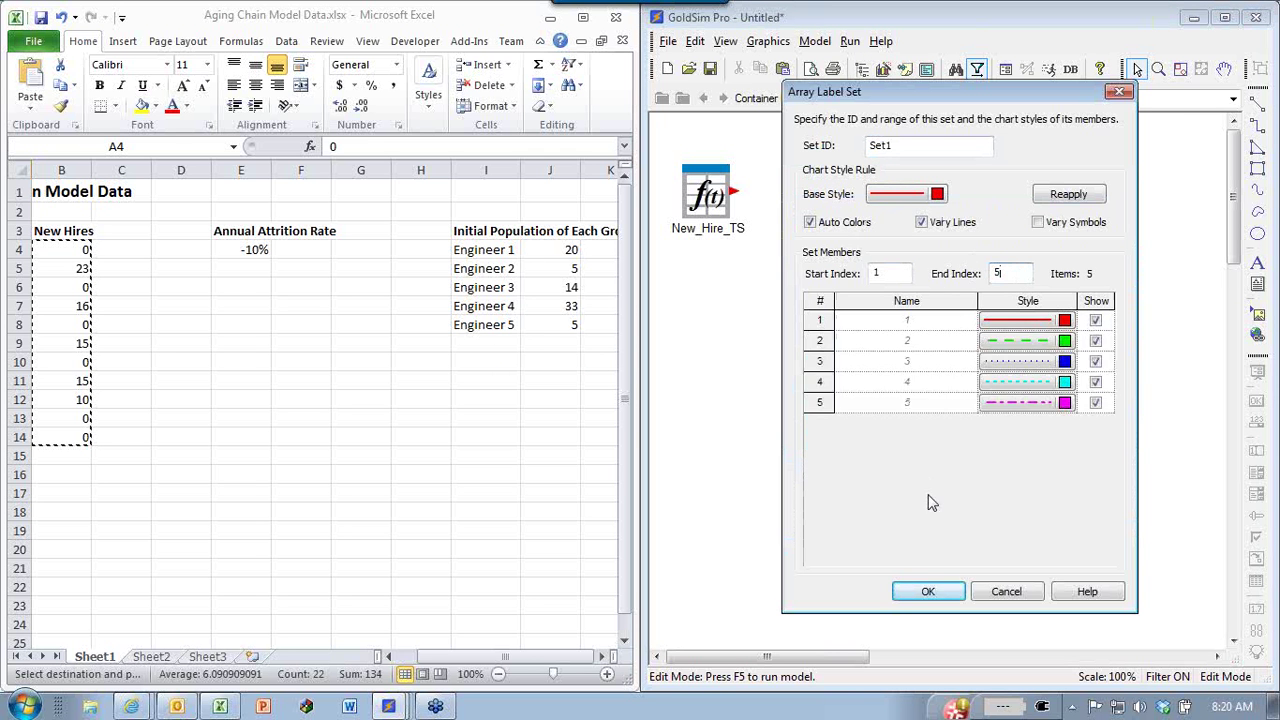
pyautogui.click(1006, 591)
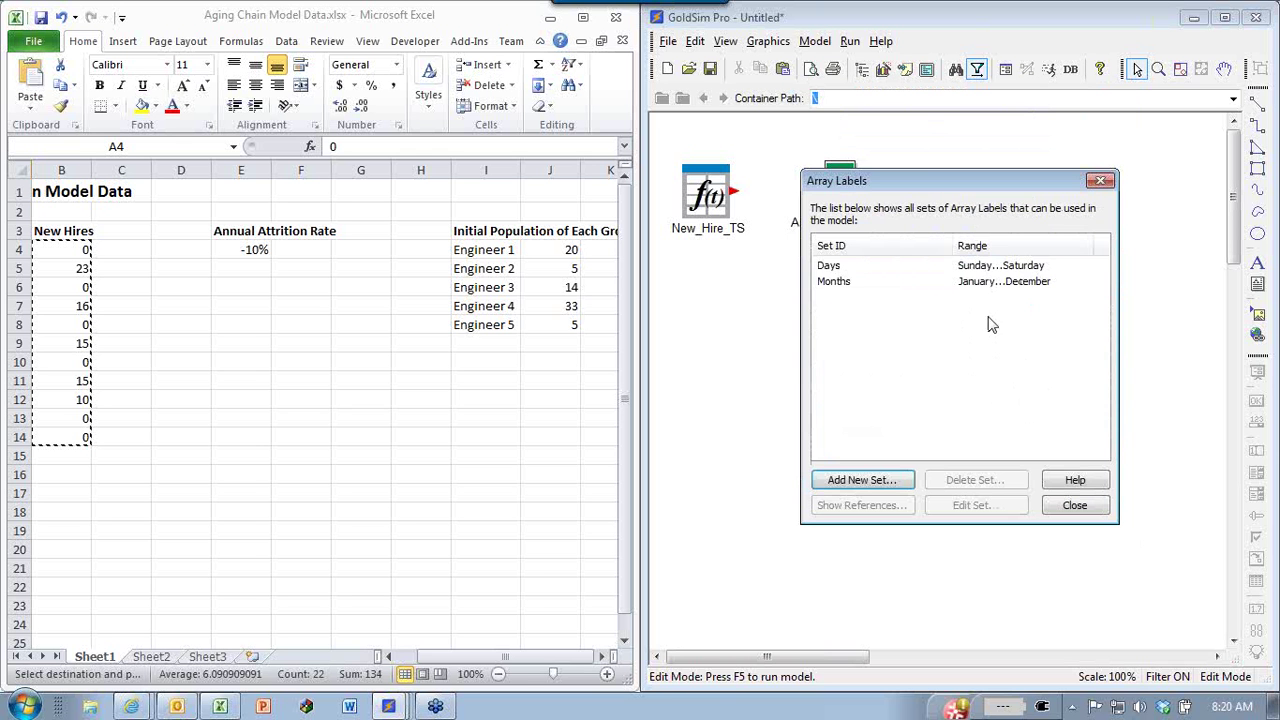
# Add a named array label set with the ID Group and give it five members.
pyautogui.click(862, 480)
pyautogui.click(885, 393)
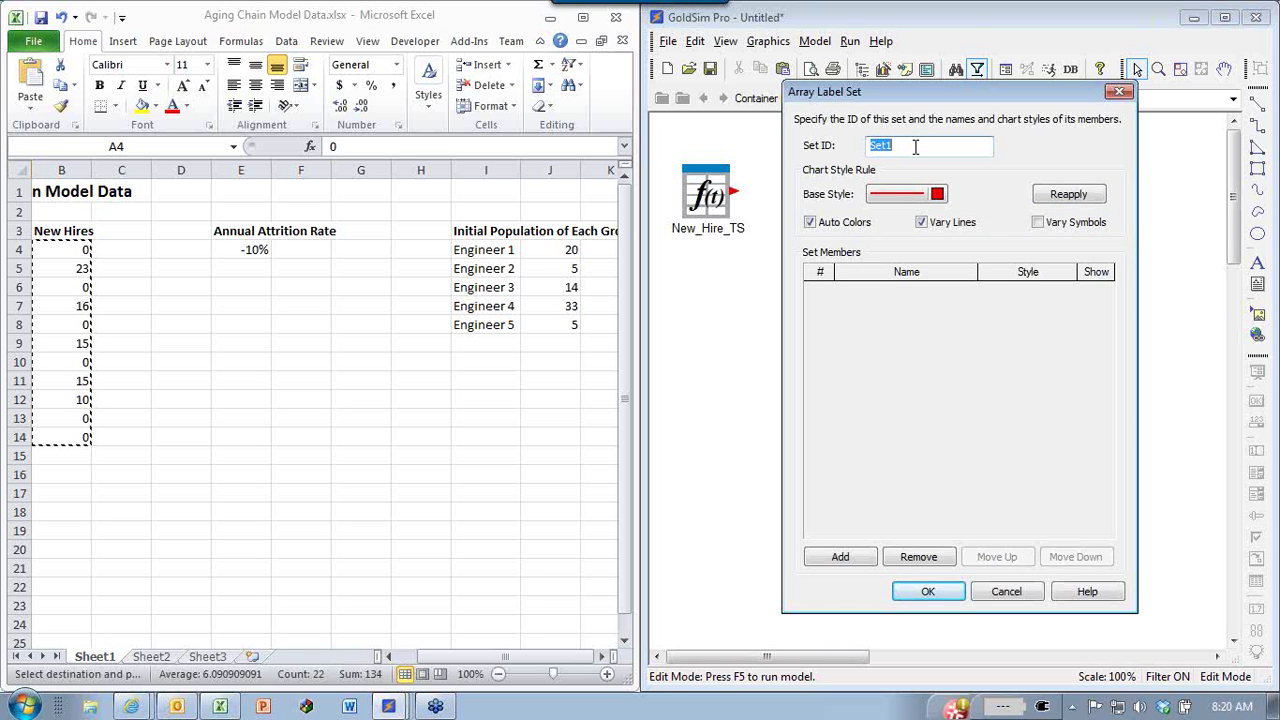
pyautogui.write('Jo')
pyautogui.click(845, 557)
pyautogui.click(845, 557)
pyautogui.click(845, 557)
pyautogui.click(845, 557)
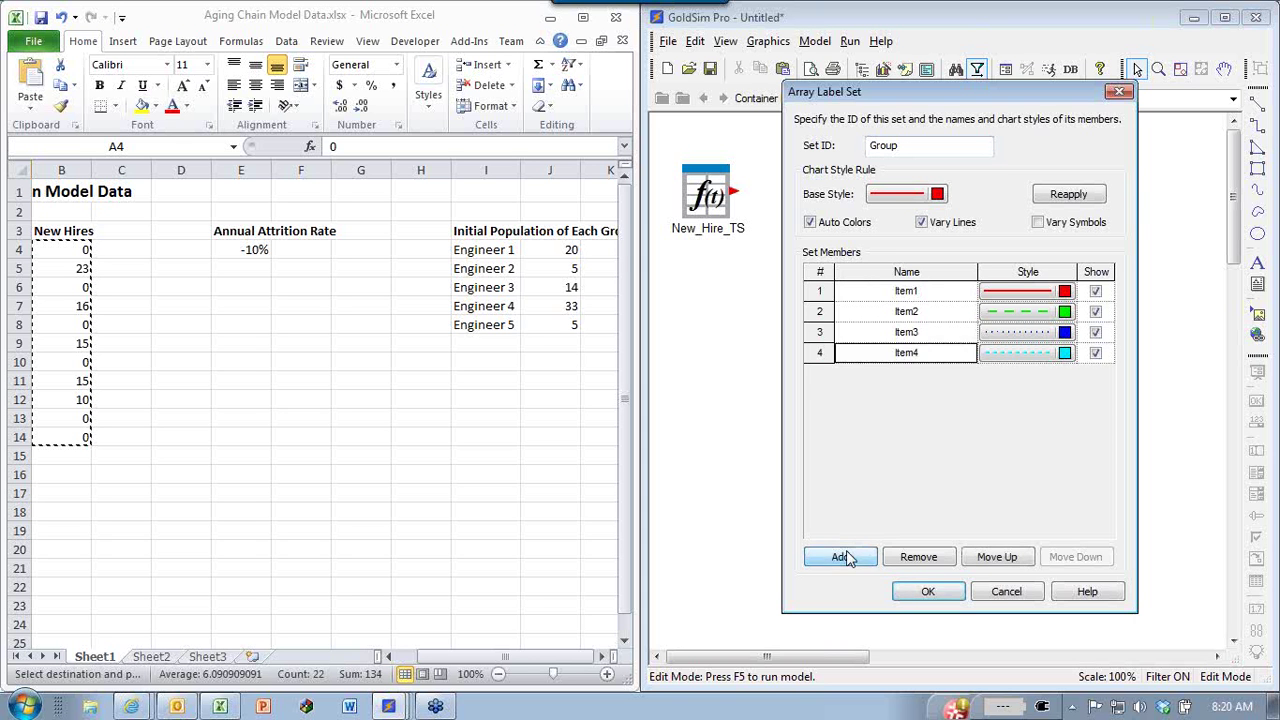
pyautogui.click(846, 557)
# Copy the engineer labels, Engineer 1 to Engineer 5, from the Excel sheet and paste them as the Group set's member names.
pyautogui.click(898, 293)
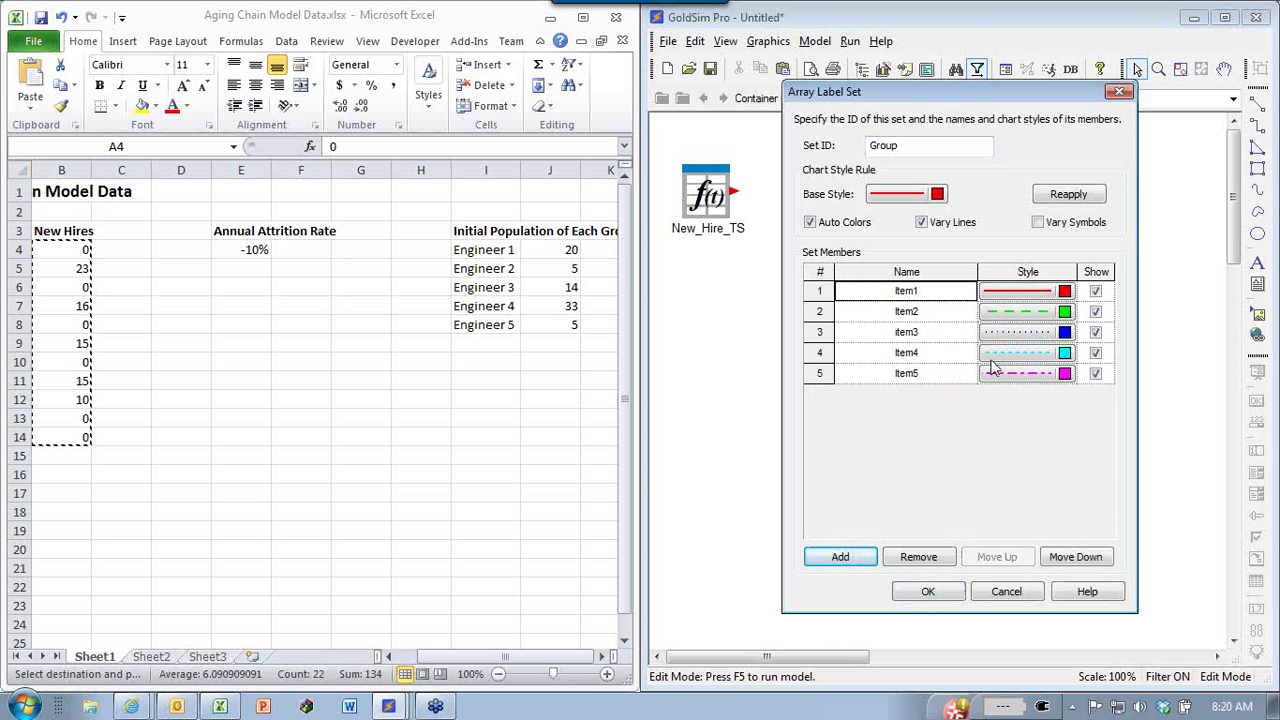
pyautogui.moveTo(484, 250); pyautogui.dragTo(480, 325)
pyautogui.hotkey('ctrl', 'c')
pyautogui.click(898, 291)
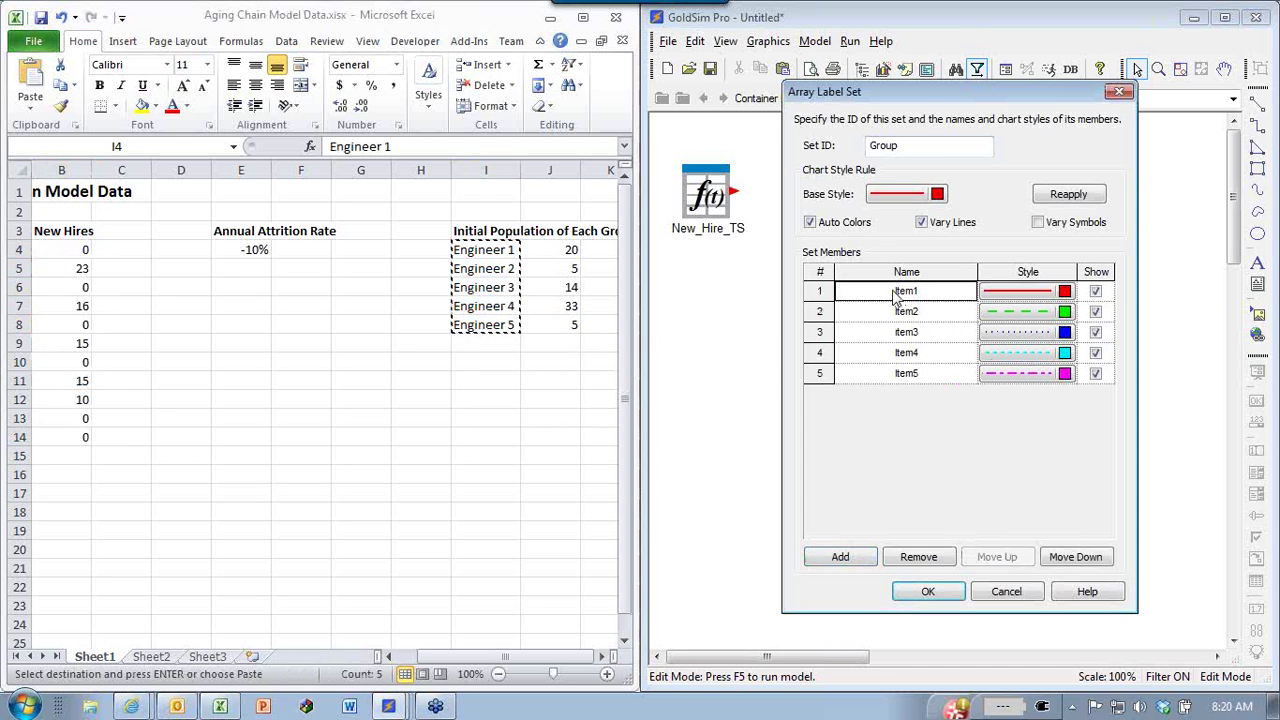
pyautogui.hotkey('ctrl', 'v')
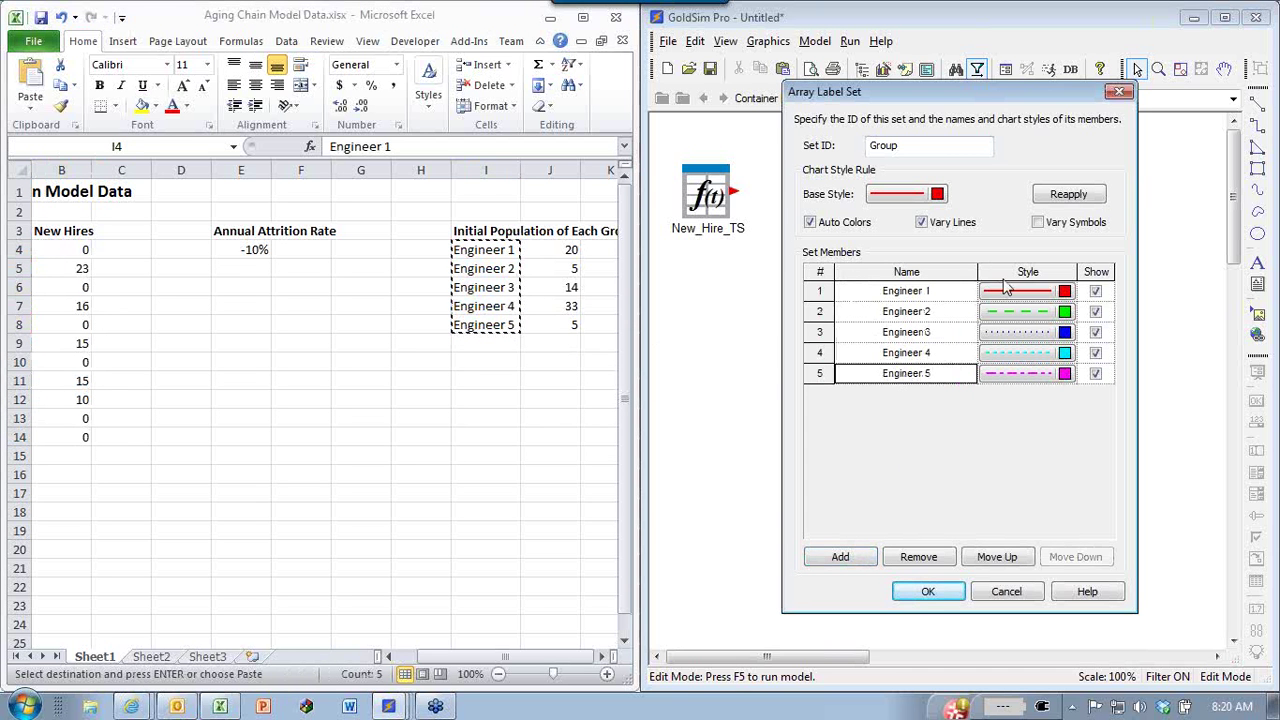
# Turn off varying line styles for the Group set, reapply the chart style rule and try to accept the set.
pyautogui.click(922, 223)
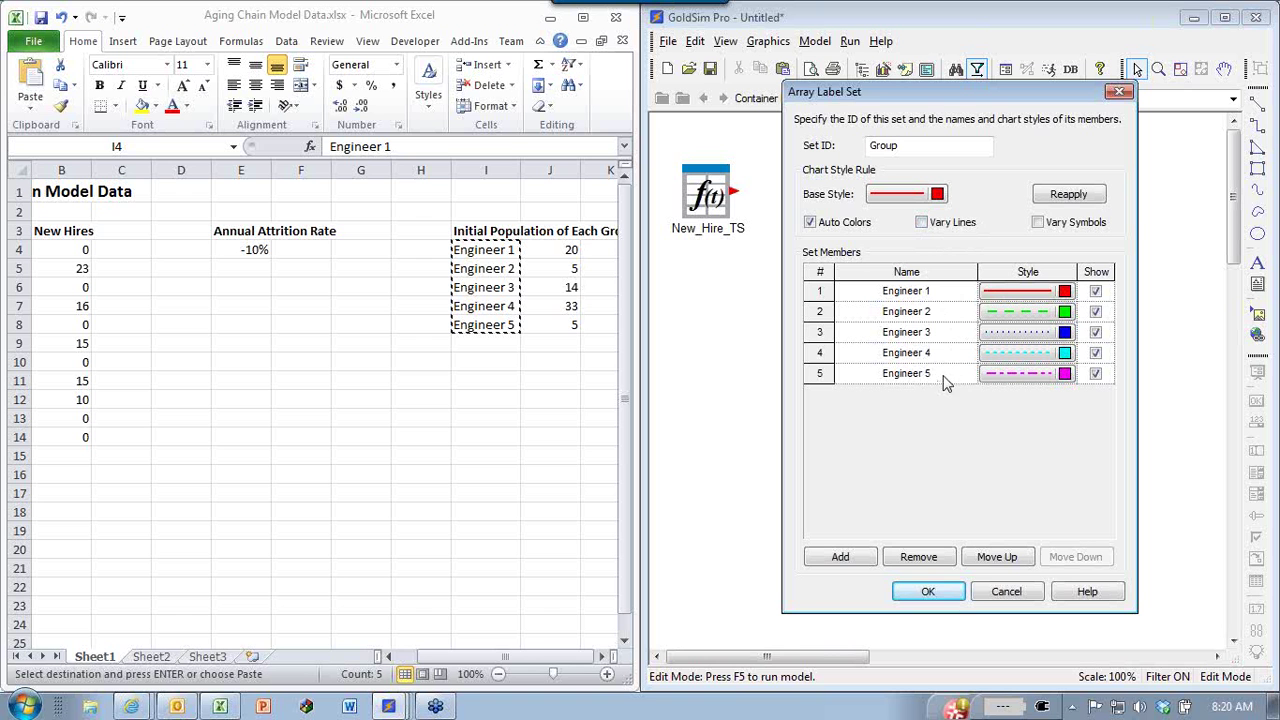
pyautogui.click(1050, 196)
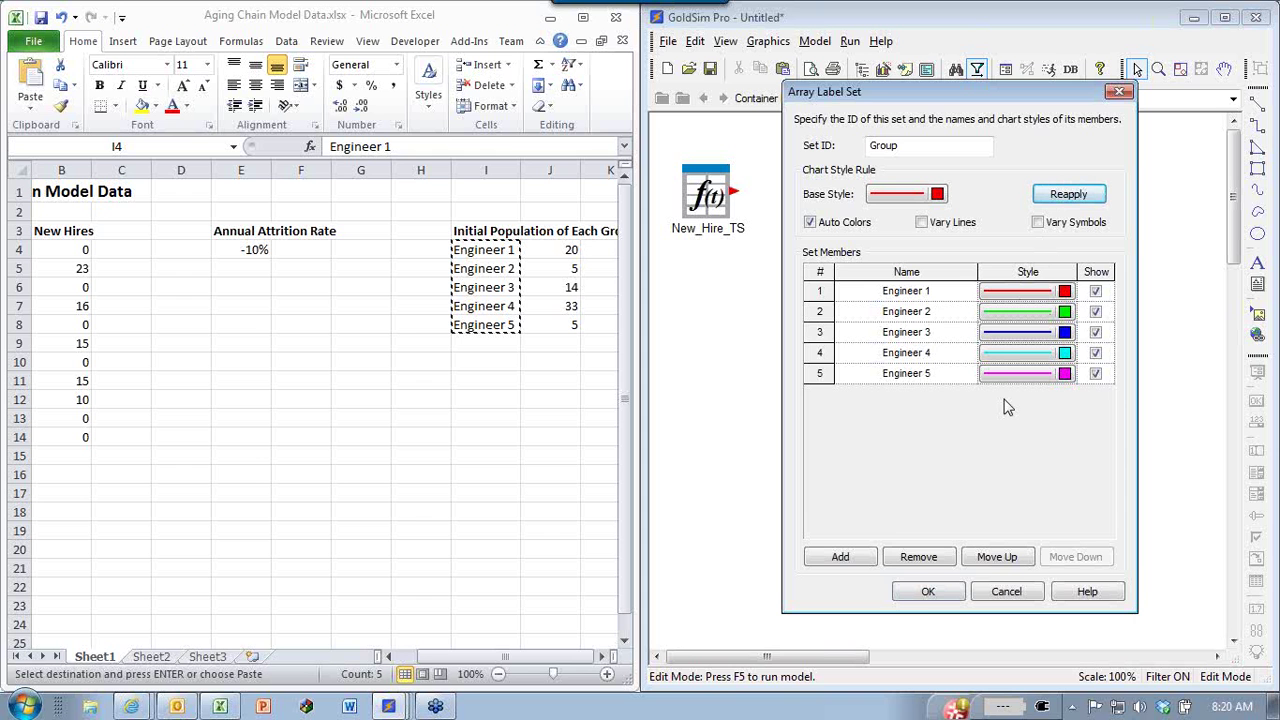
pyautogui.click(926, 592)
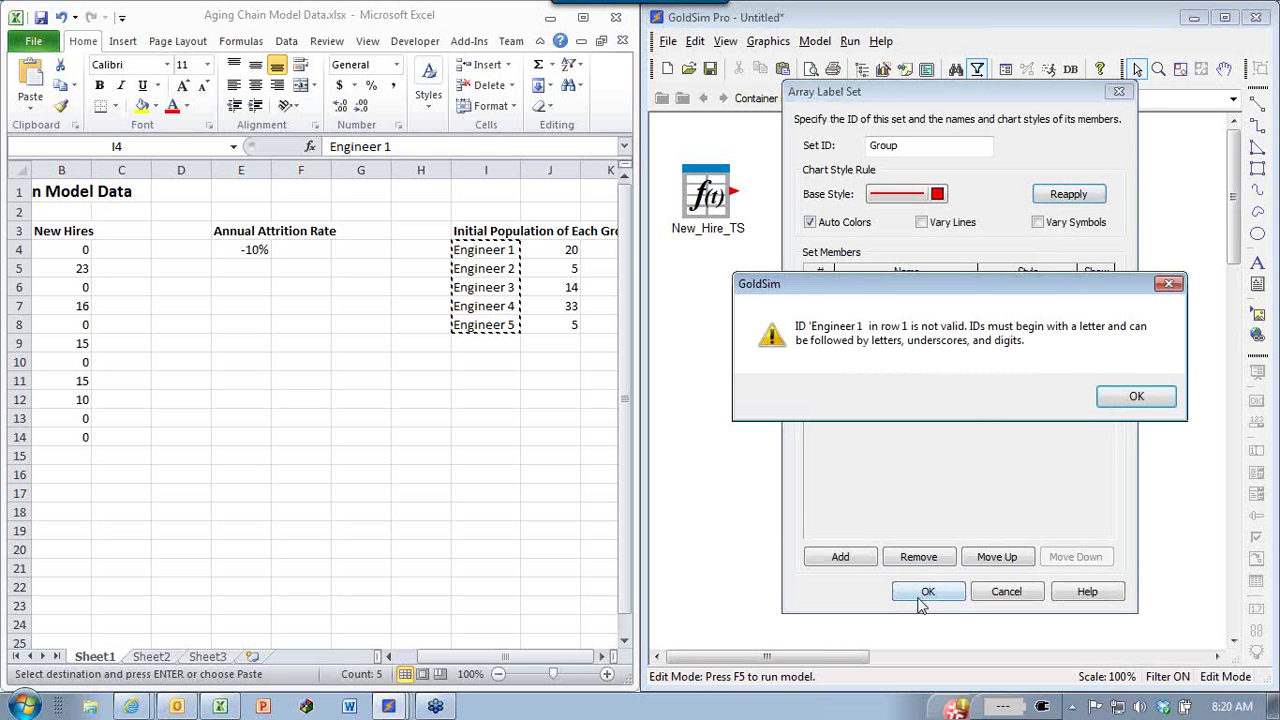
pyautogui.click(1143, 397)
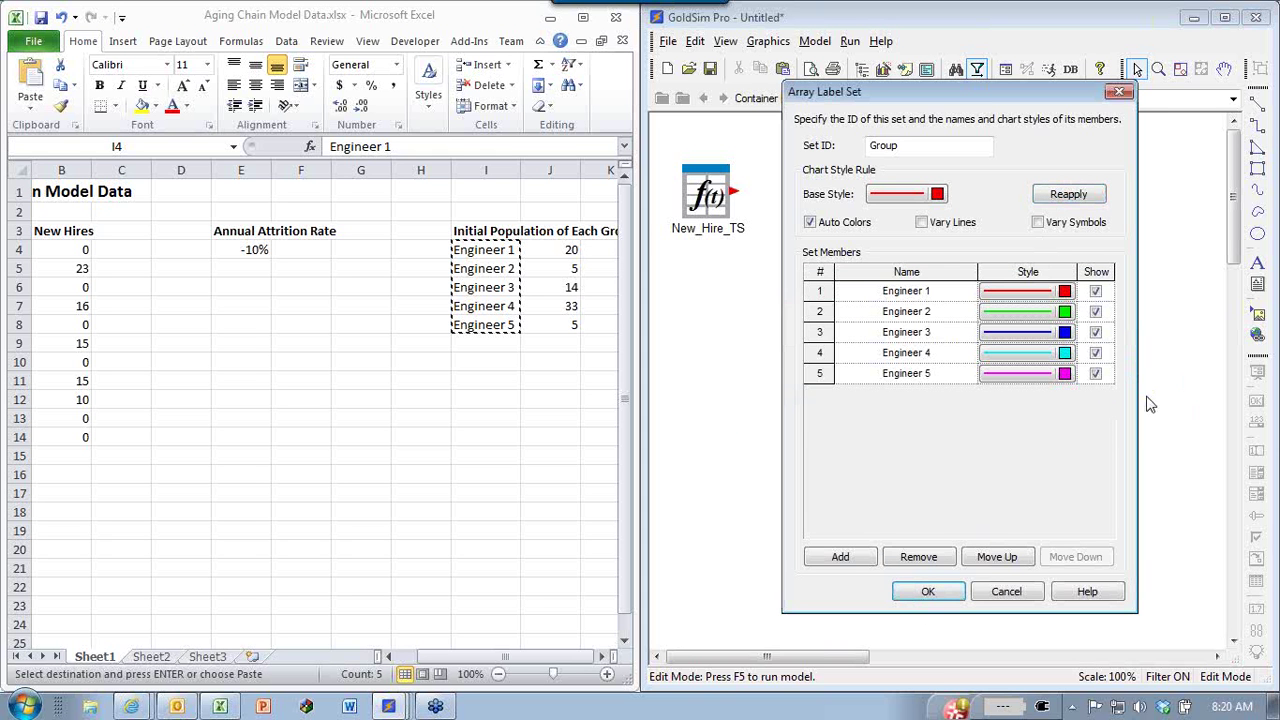
# Remove the spaces from the member names to make them Engineer1 to Engineer5, accept the Group set and close the array labels.
pyautogui.click(926, 290)
pyautogui.click(926, 290)
pyautogui.press('BackSpace')
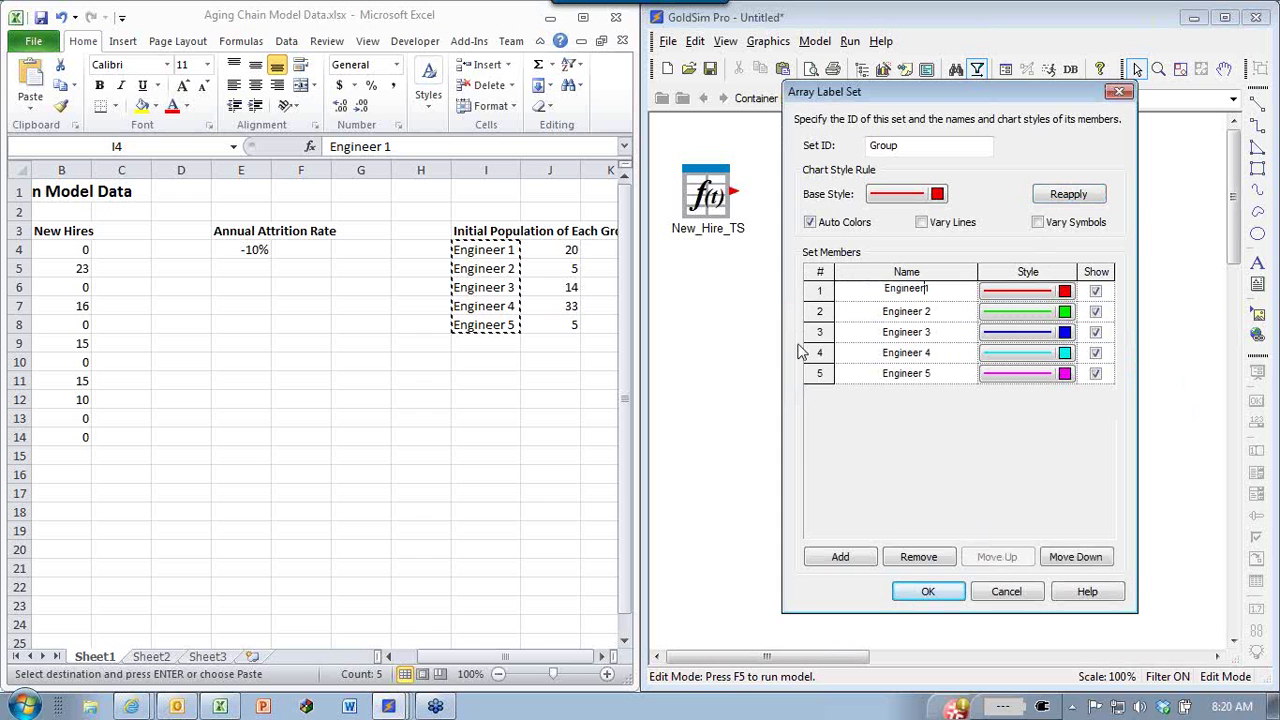
pyautogui.doubleClick(926, 310)
pyautogui.press('BackSpace')
pyautogui.doubleClick(926, 331)
pyautogui.press('BackSpace')
pyautogui.doubleClick(926, 352)
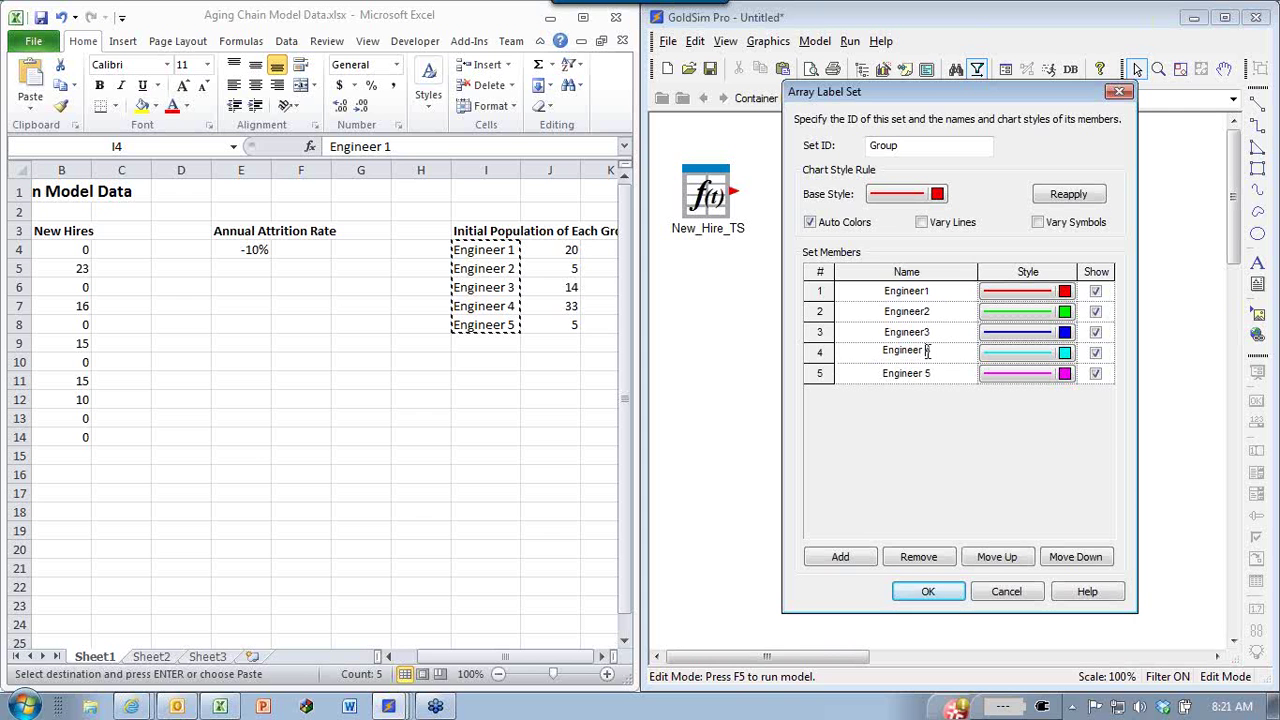
pyautogui.press('BackSpace')
pyautogui.doubleClick(921, 373)
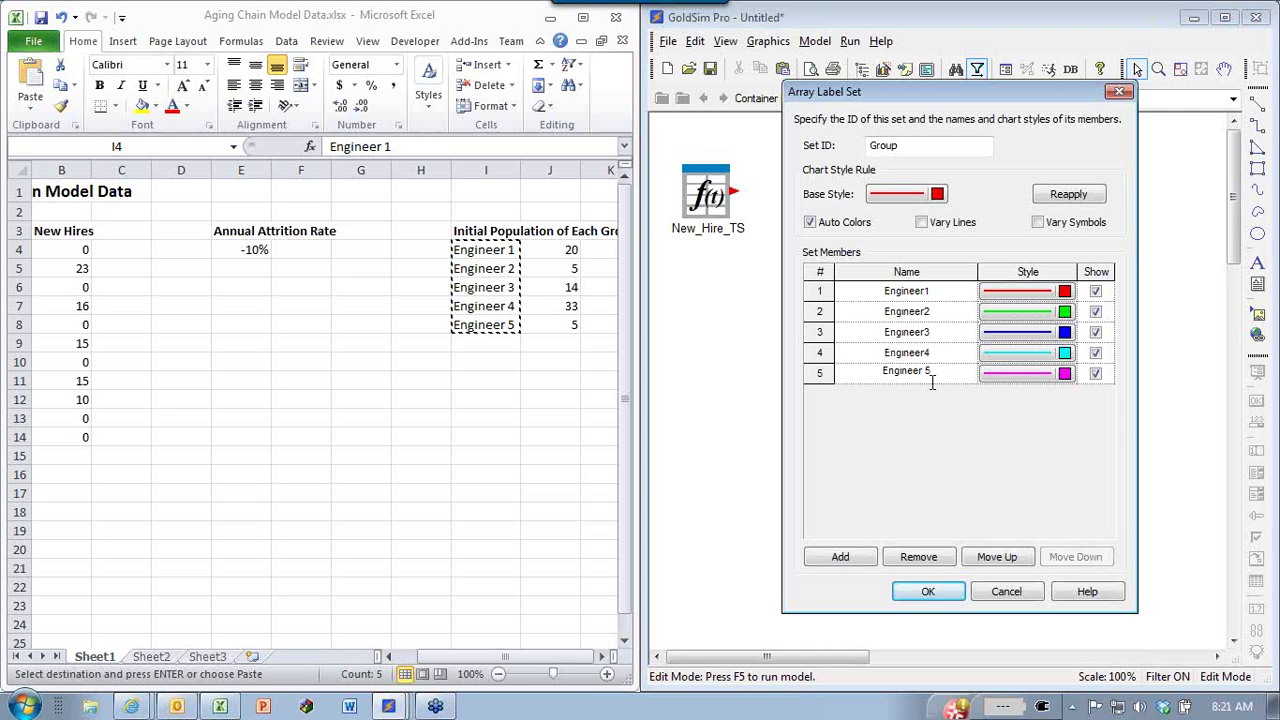
pyautogui.press('BackSpace')
pyautogui.click(927, 591)
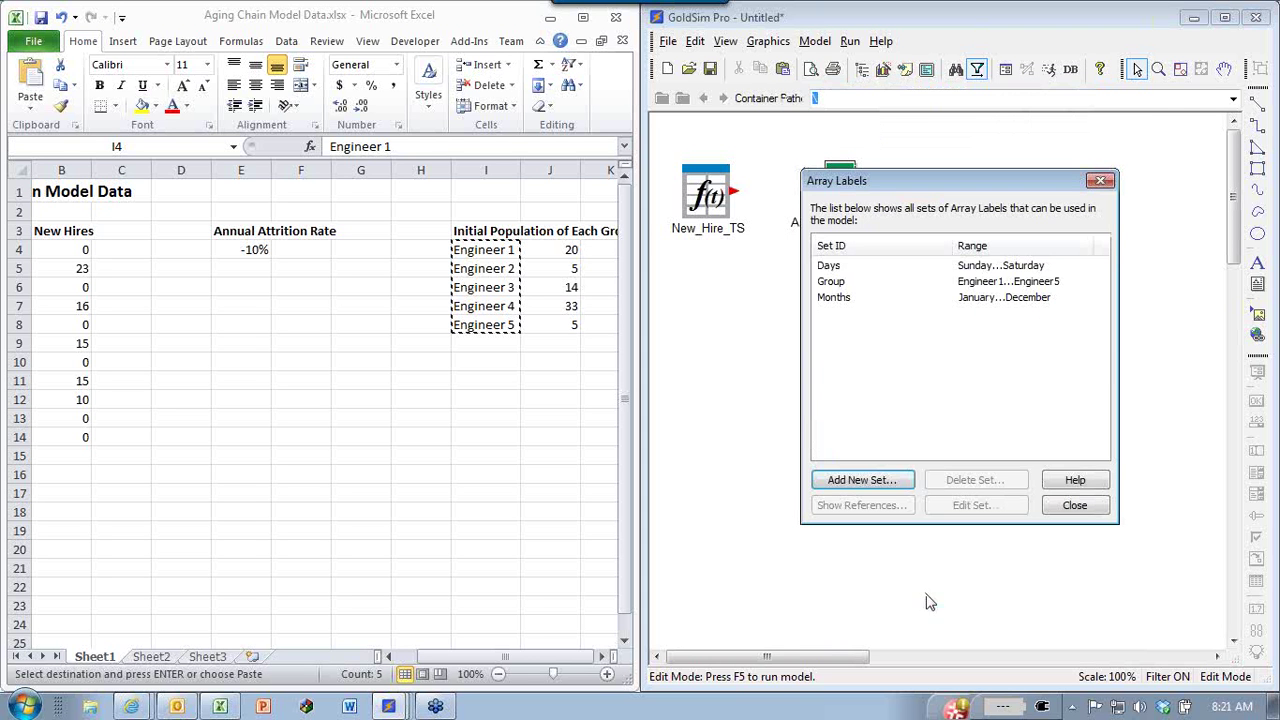
pyautogui.click(1074, 505)
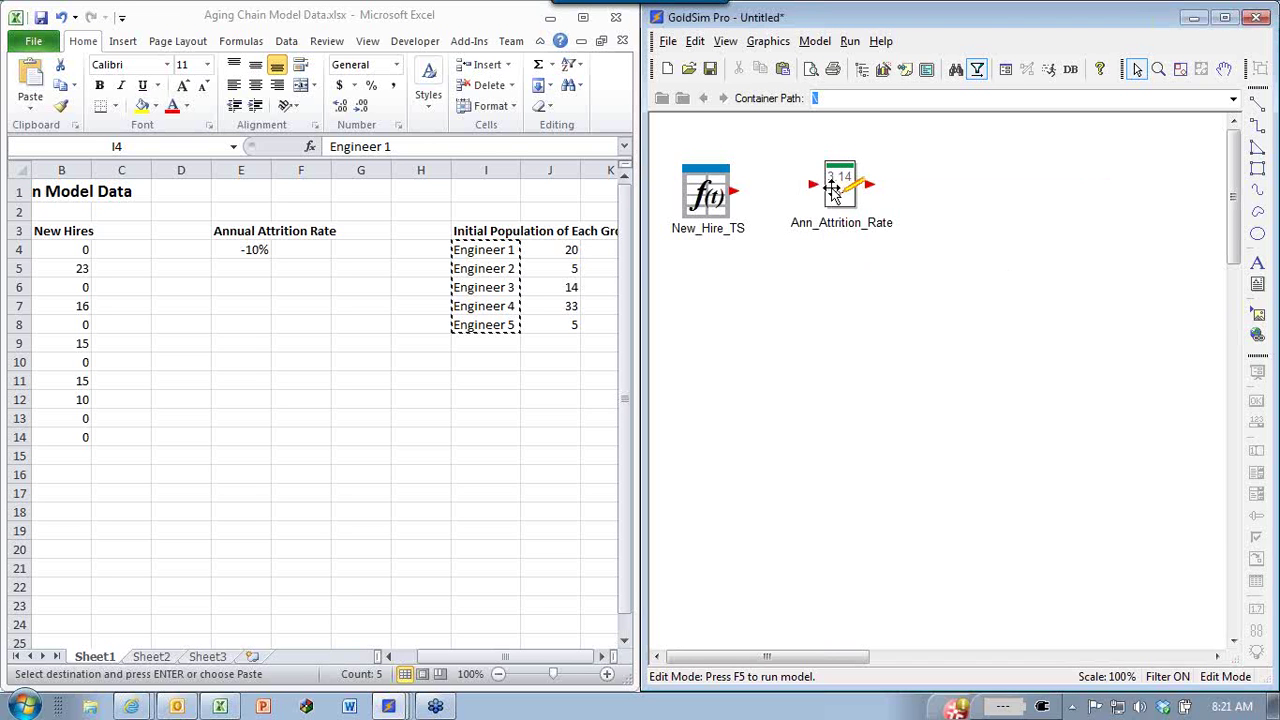
# Insert a Data element below New_Hire_TS named Initial_Population with the description "Initial population for each group".
pyautogui.moveTo(830, 192)
pyautogui.rightClick(735, 320)
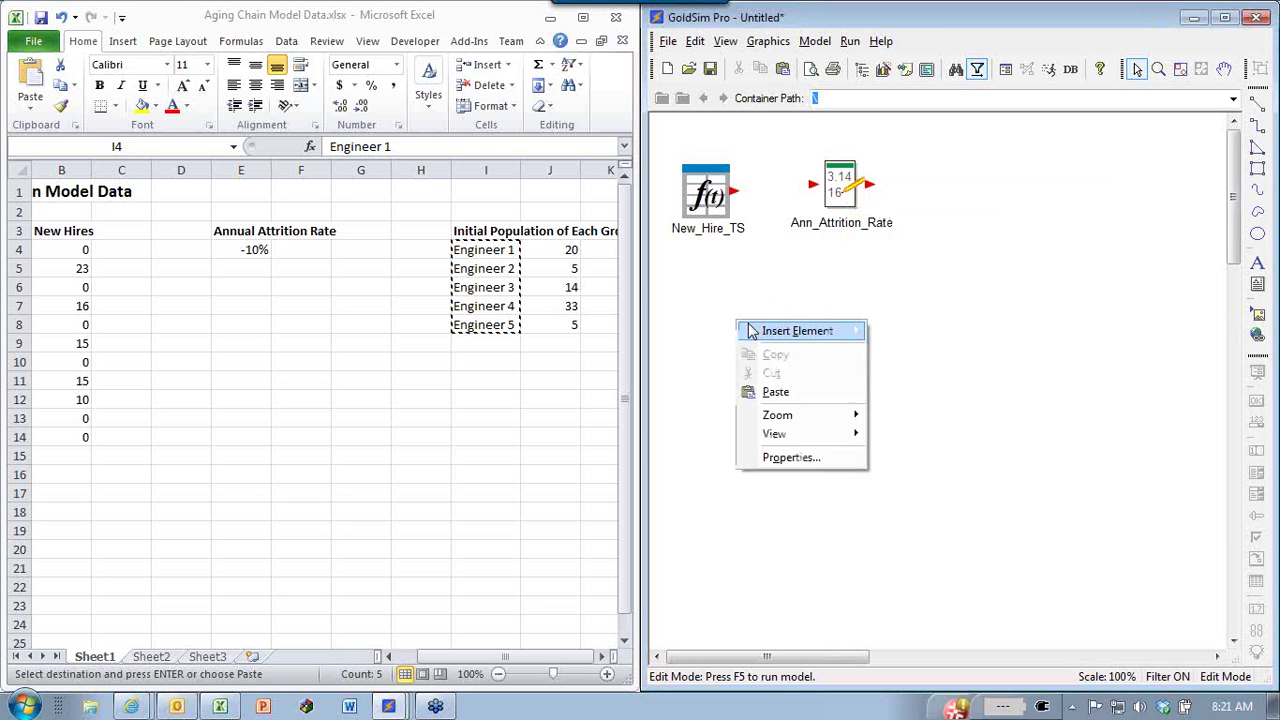
pyautogui.moveTo(760, 329)
pyautogui.moveTo(906, 349)
pyautogui.click(997, 349)
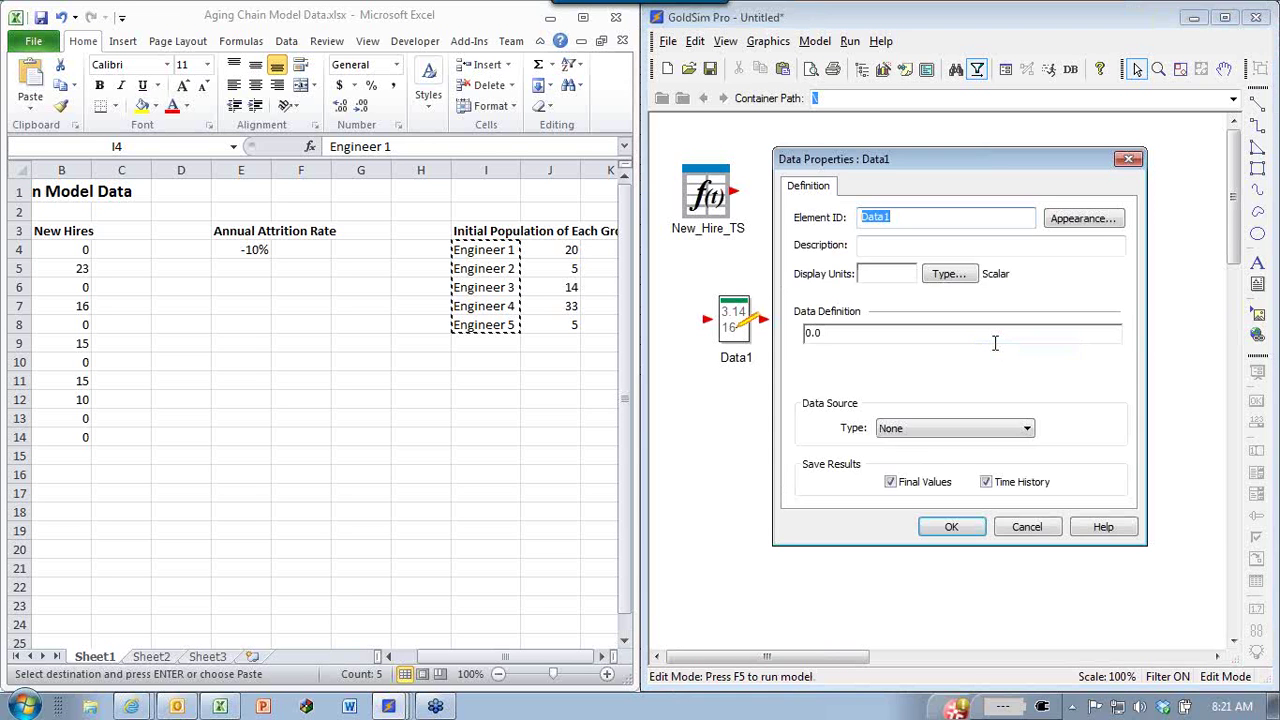
pyautogui.write('Initial_Popula')
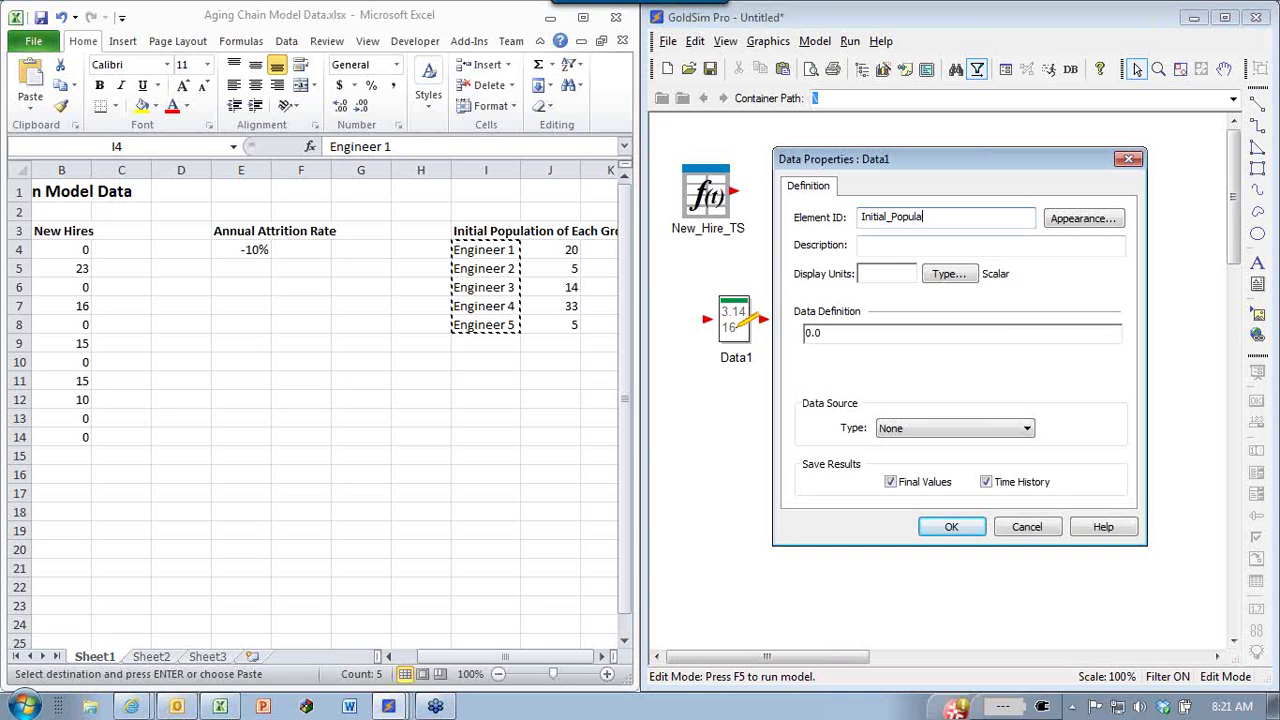
pyautogui.press('Tab')
pyautogui.press('Tab')
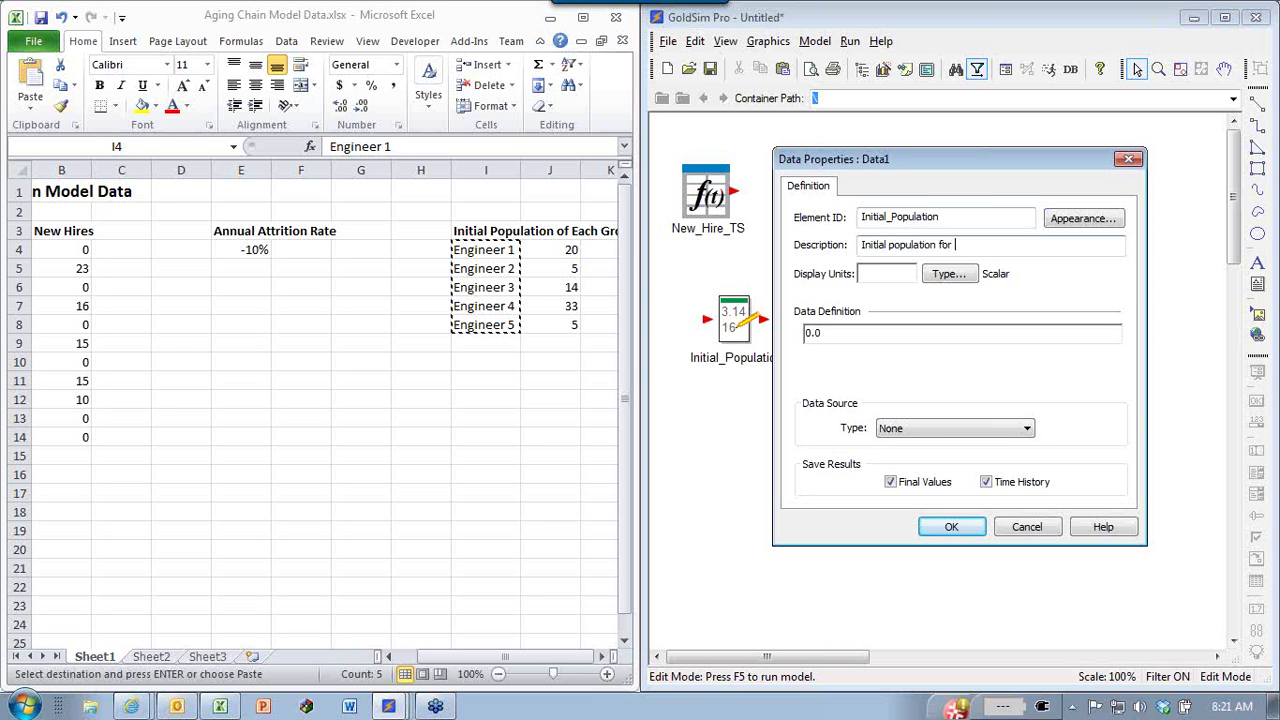
# Set Initial_Population's display units to pers and its output order to a vector with the Group array labels.
pyautogui.press('Tab')
pyautogui.write('pe')
pyautogui.click(949, 273)
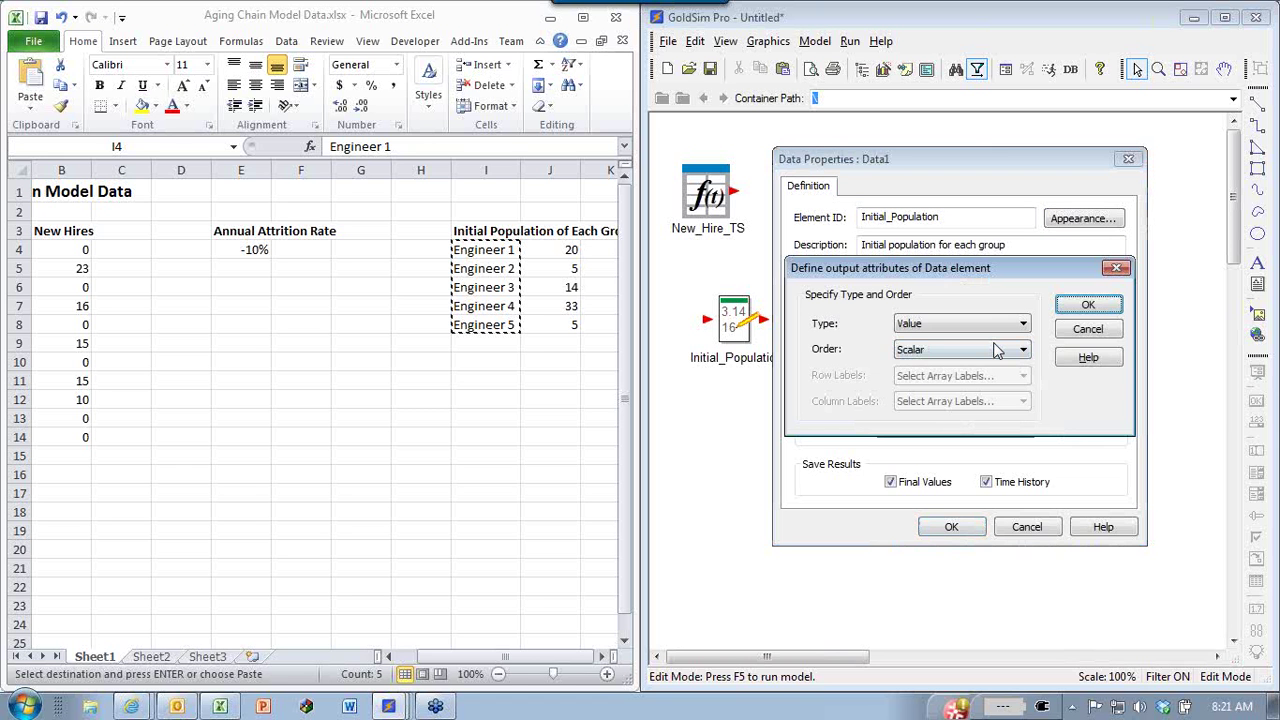
pyautogui.click(995, 349)
pyautogui.click(965, 388)
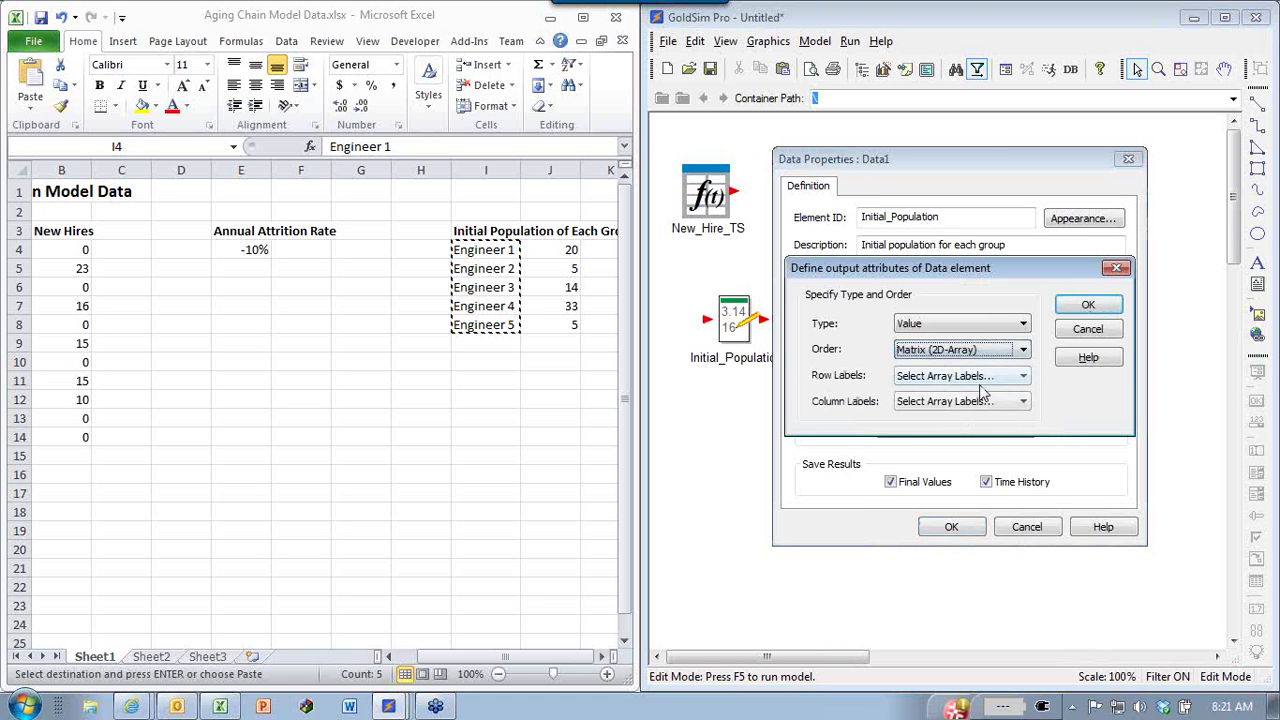
pyautogui.click(980, 350)
pyautogui.click(970, 374)
pyautogui.click(970, 376)
pyautogui.click(955, 431)
pyautogui.click(1088, 307)
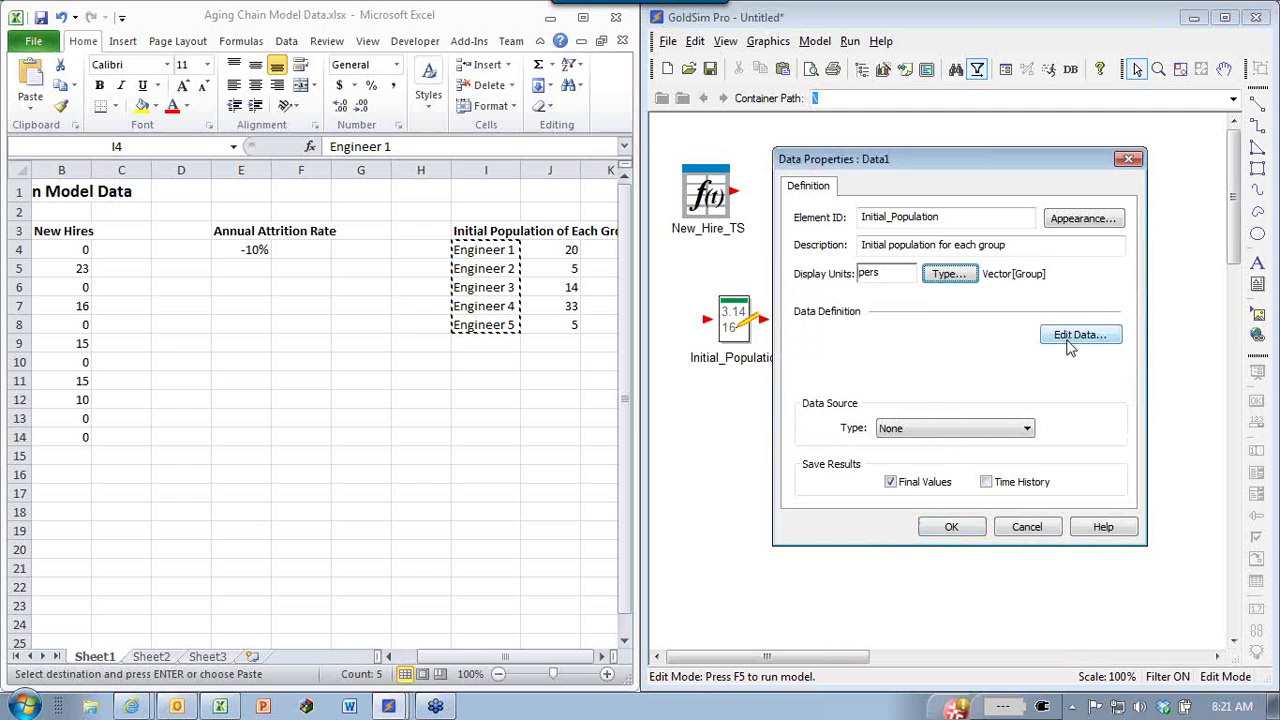
# Copy the five initial populations, 20, 5, 14, 33 and 5, from the Excel sheet into the Initial_Population vector and close the element.
pyautogui.moveTo(560, 250); pyautogui.dragTo(570, 330)
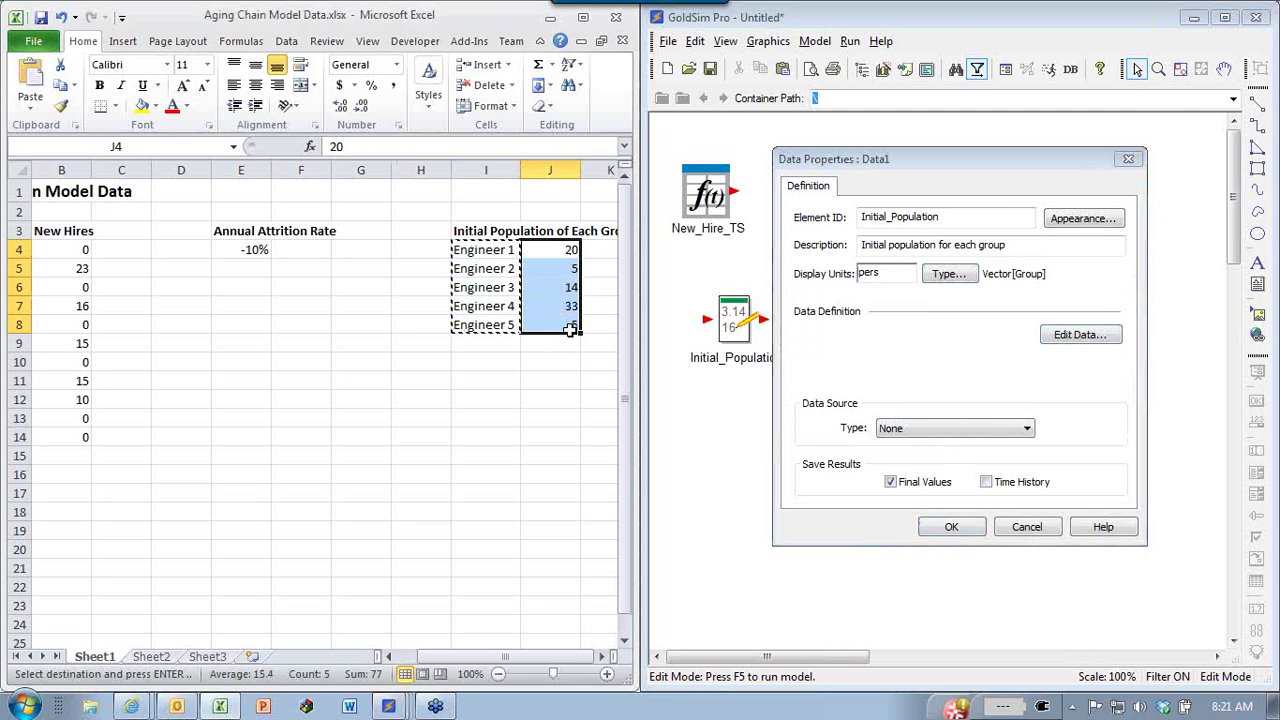
pyautogui.hotkey('ctrl', 'c')
pyautogui.click(1070, 335)
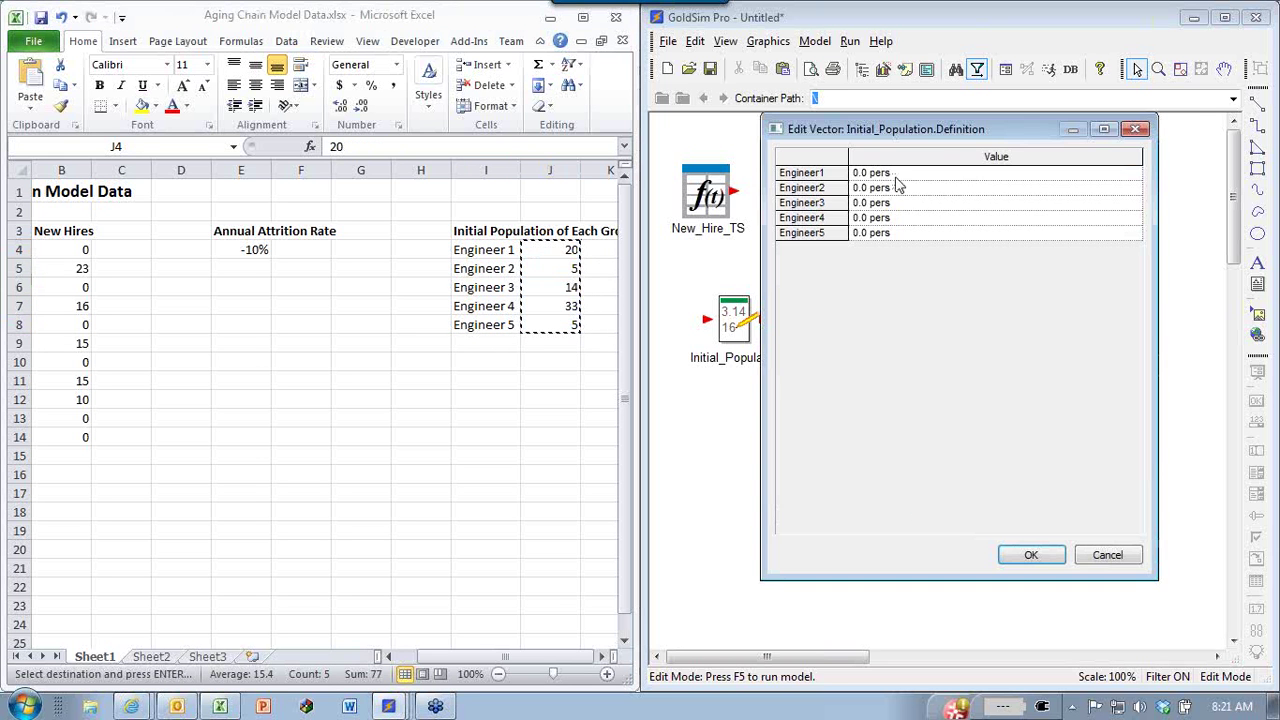
pyautogui.hotkey('ctrl', 'v')
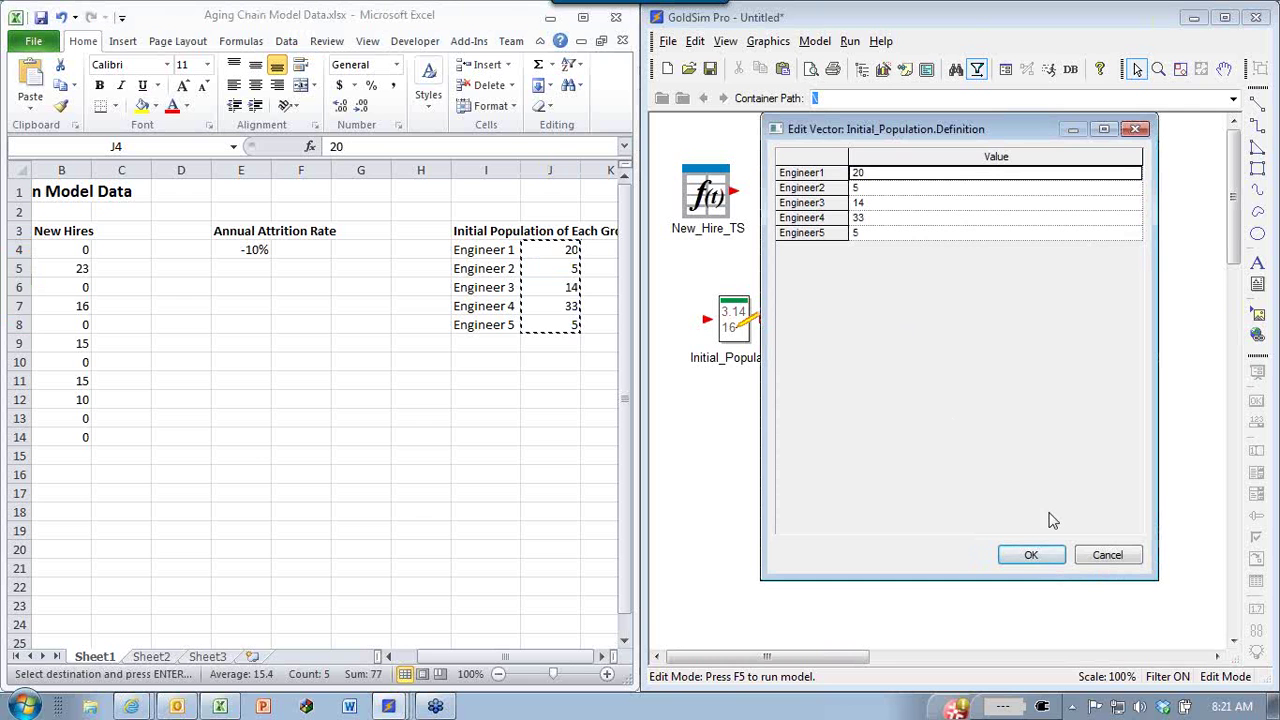
pyautogui.click(1031, 555)
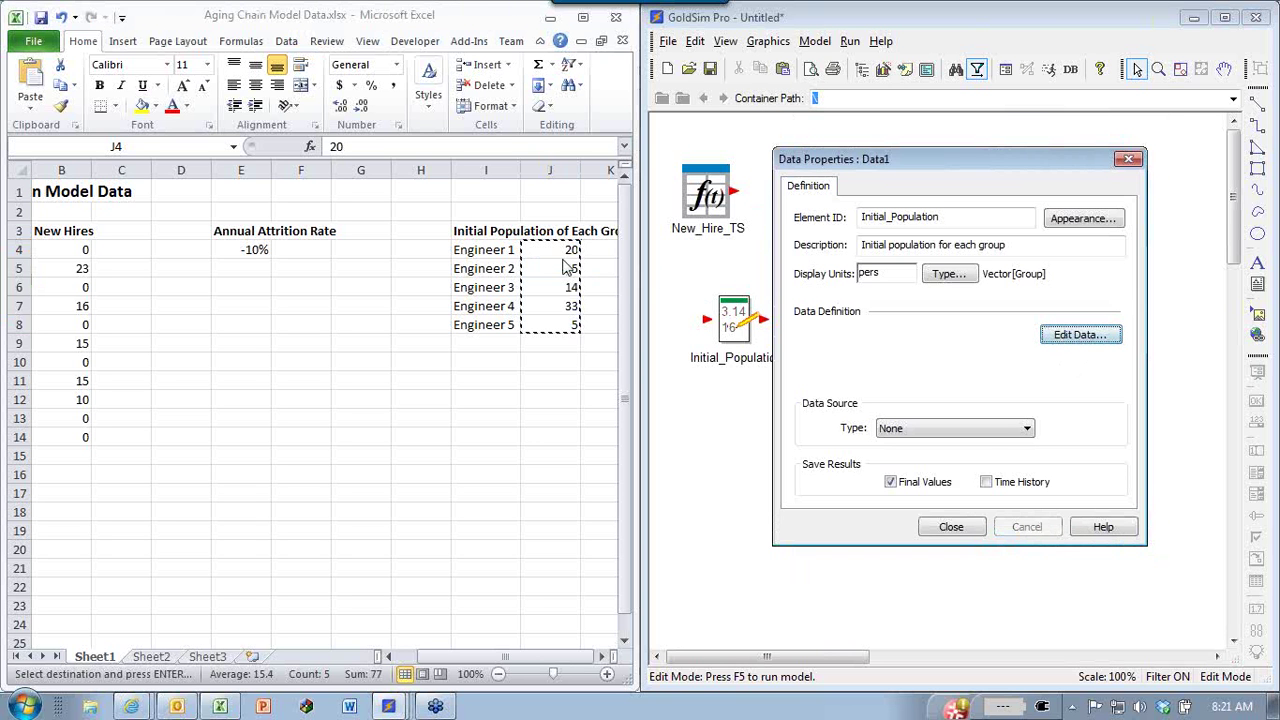
pyautogui.click(1076, 338)
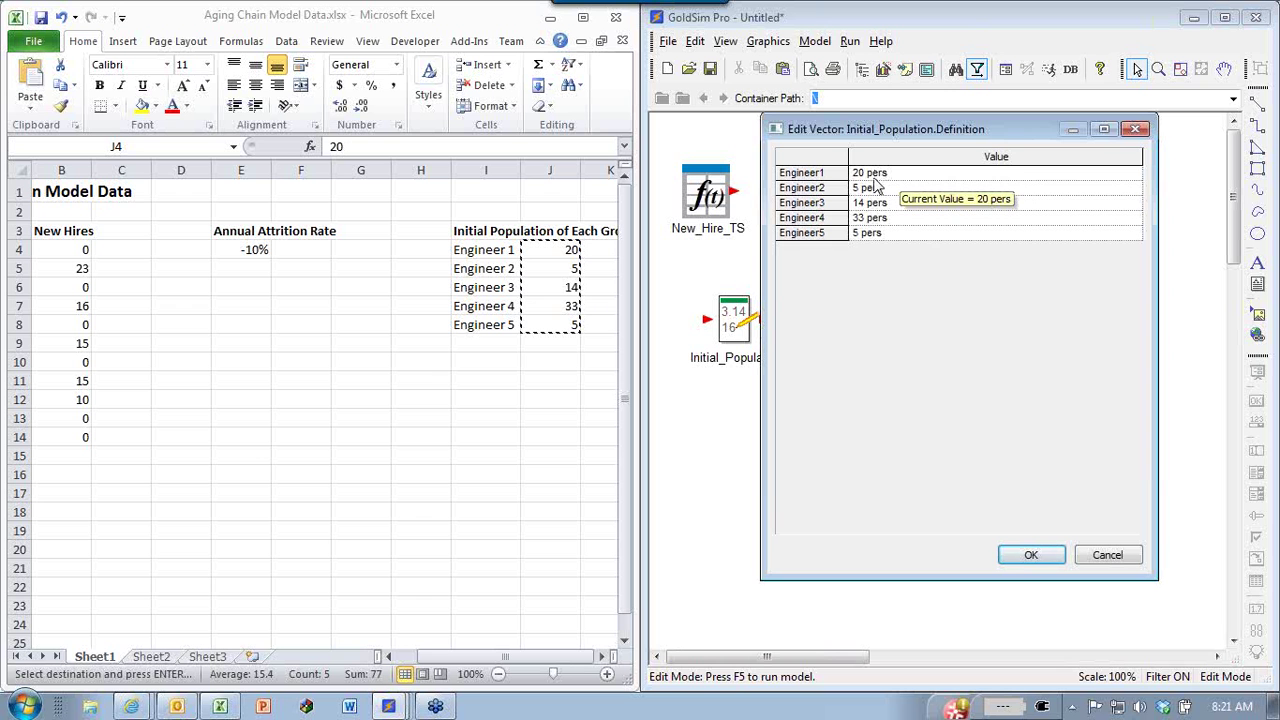
pyautogui.click(1030, 560)
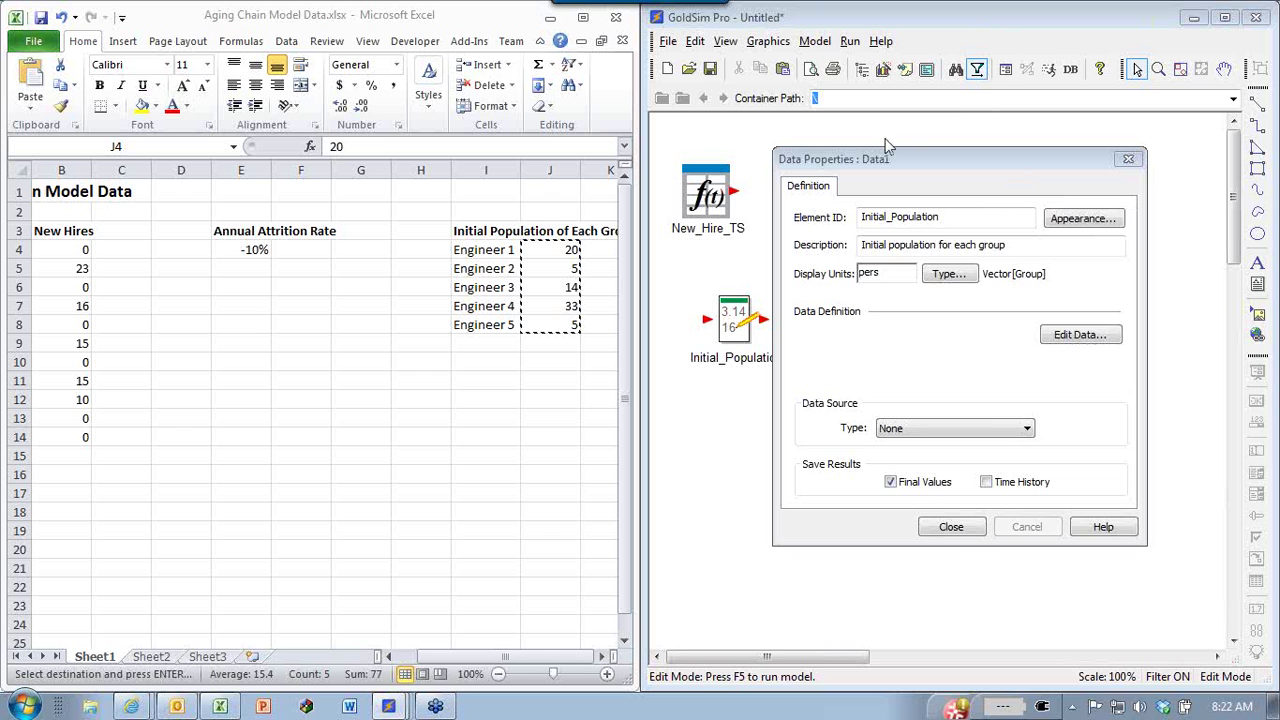
pyautogui.click(955, 530)
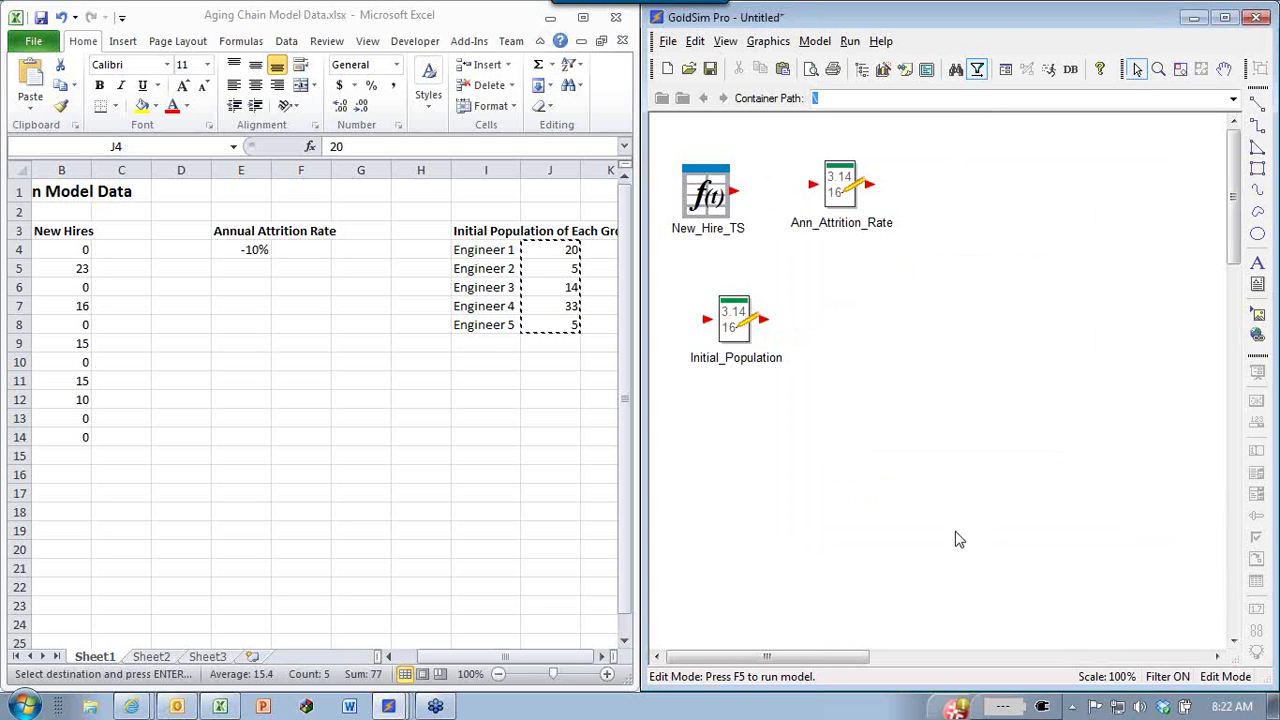
# Align Initial_Population below New_Hire_TS and move Ann_Attrition_Rate beneath it to form one column.
pyautogui.moveTo(738, 335); pyautogui.dragTo(716, 313)
pyautogui.moveTo(836, 187); pyautogui.dragTo(706, 410)
pyautogui.click(905, 395)
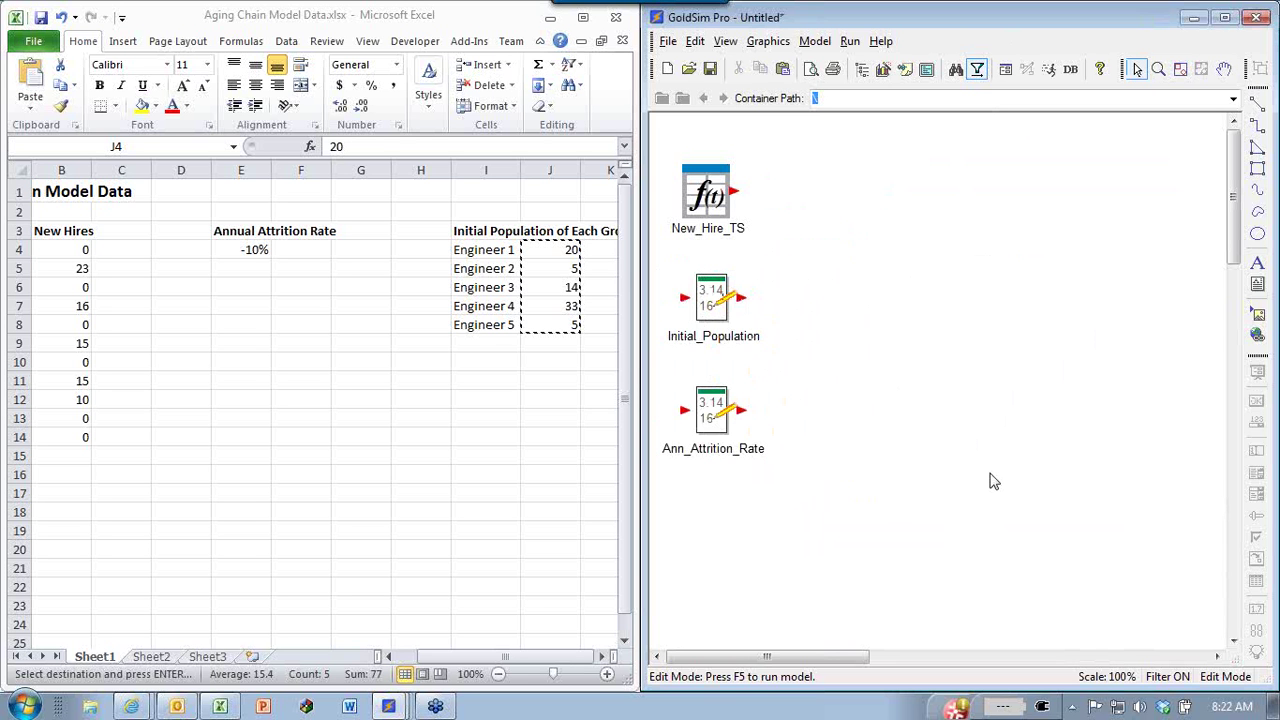
# Maximize the GoldSim window and show the model browser, narrowed to leave more room for the graphics area.
pyautogui.click(1228, 19)
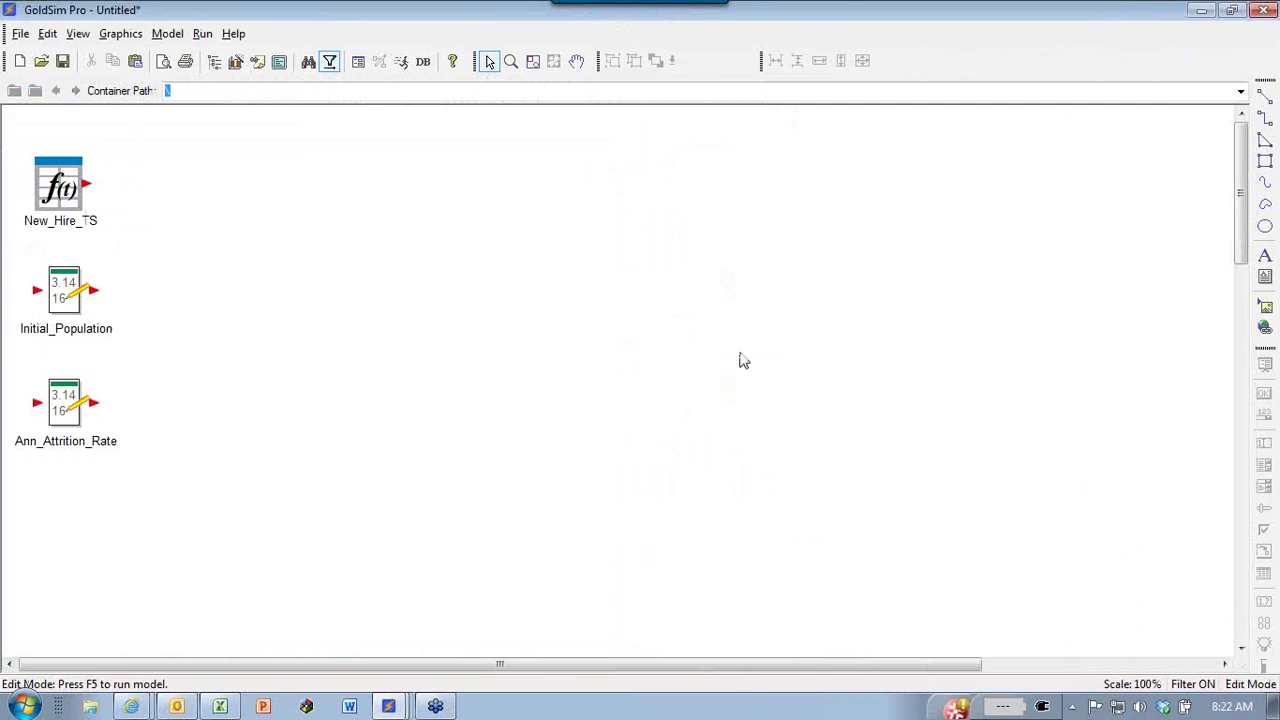
pyautogui.click(211, 62)
pyautogui.moveTo(240, 234); pyautogui.dragTo(166, 240)
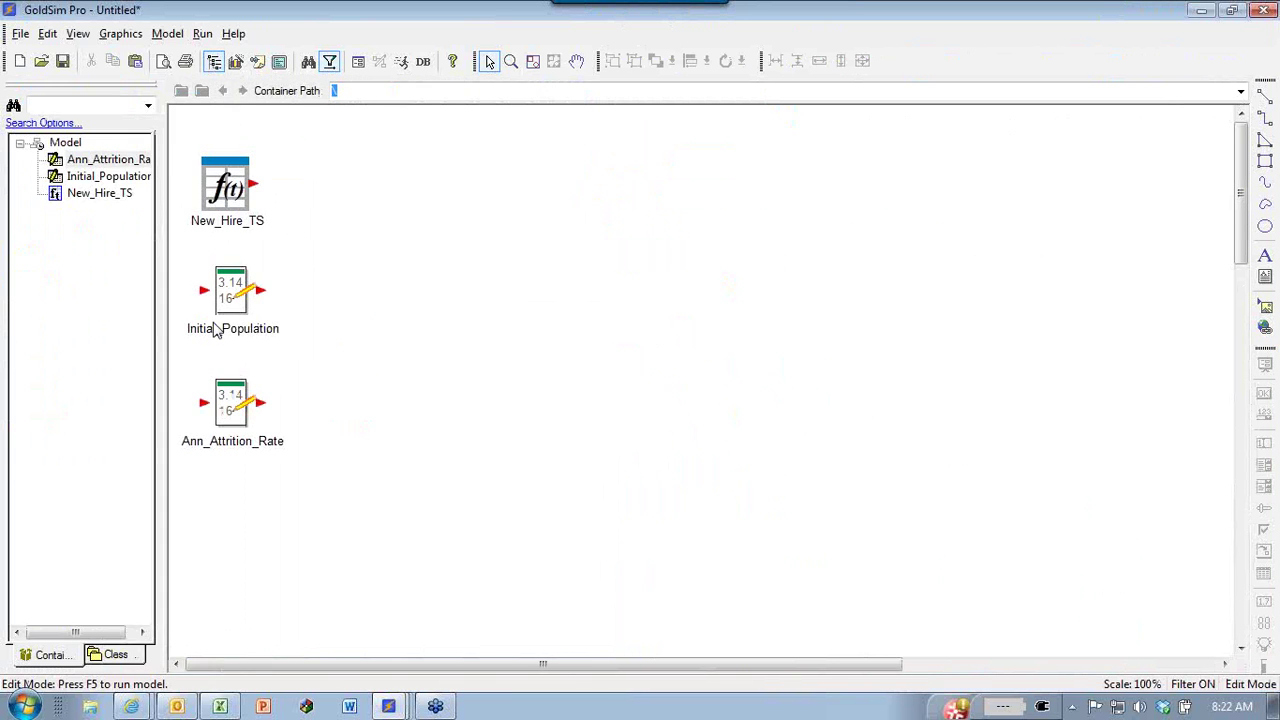
# Insert a Reservoir element beside Initial_Population and set its display units to pers.
pyautogui.rightClick(388, 294)
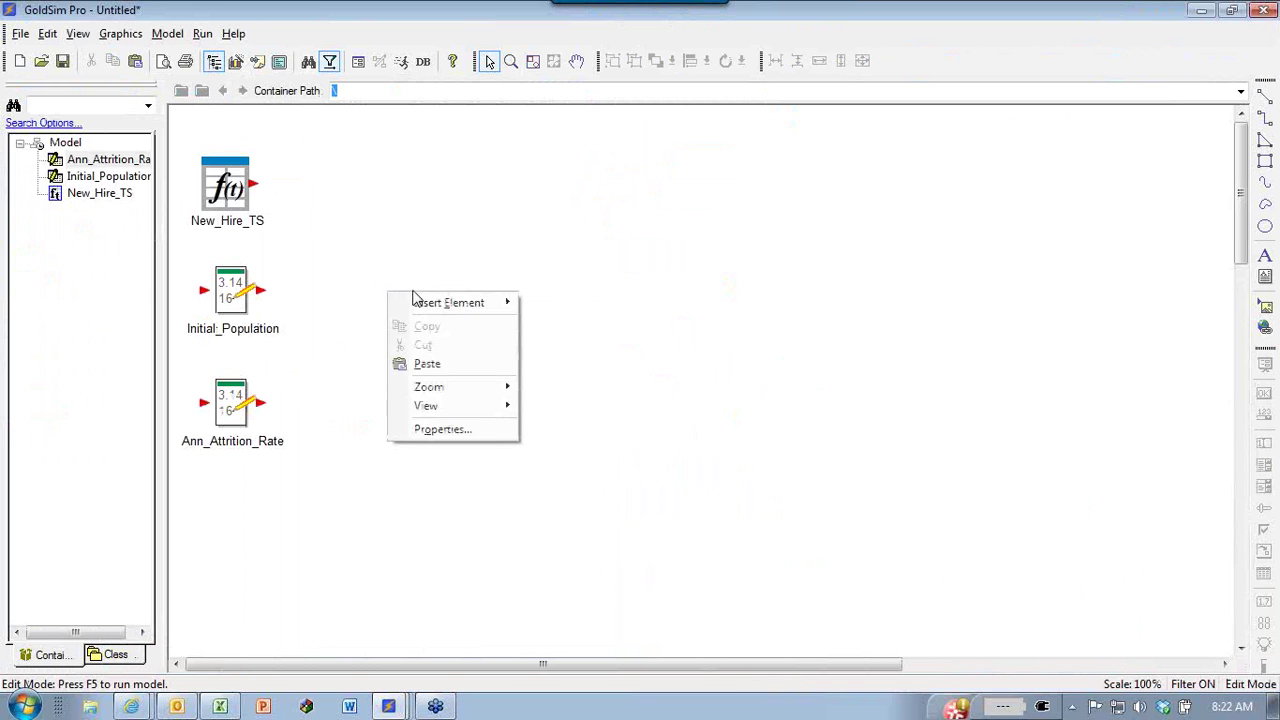
pyautogui.moveTo(432, 303)
pyautogui.moveTo(598, 342)
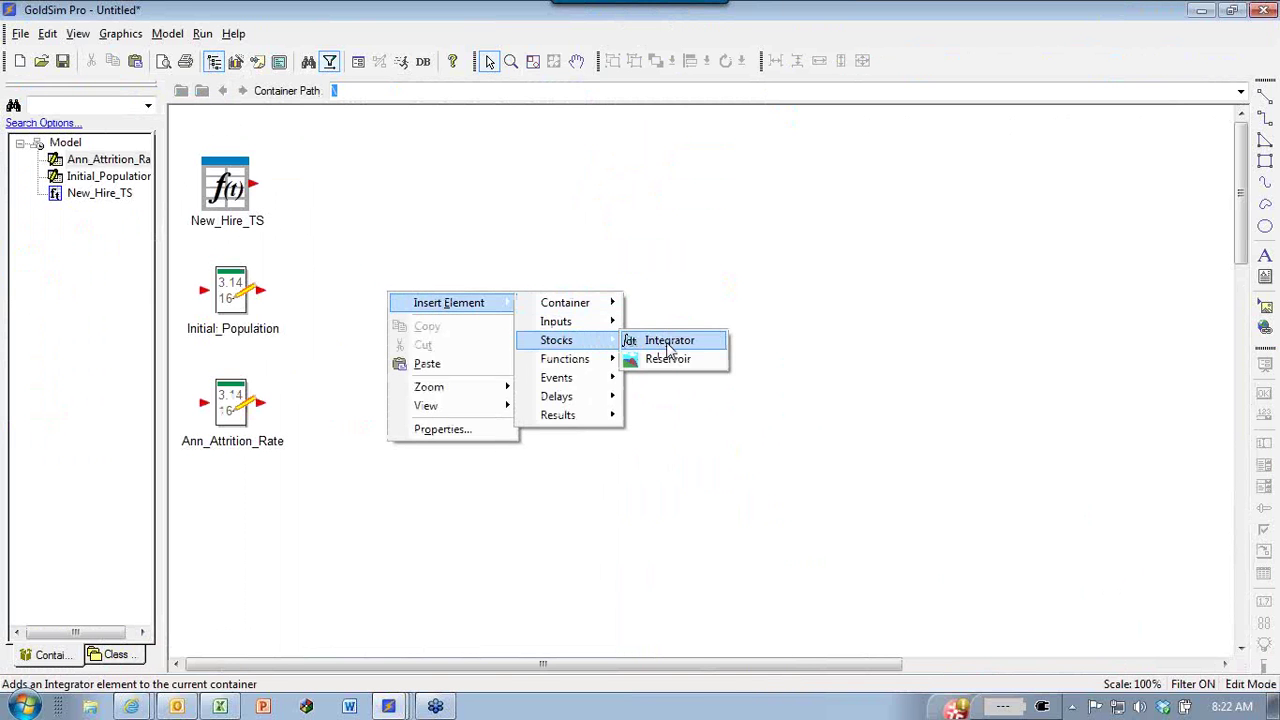
pyautogui.click(668, 358)
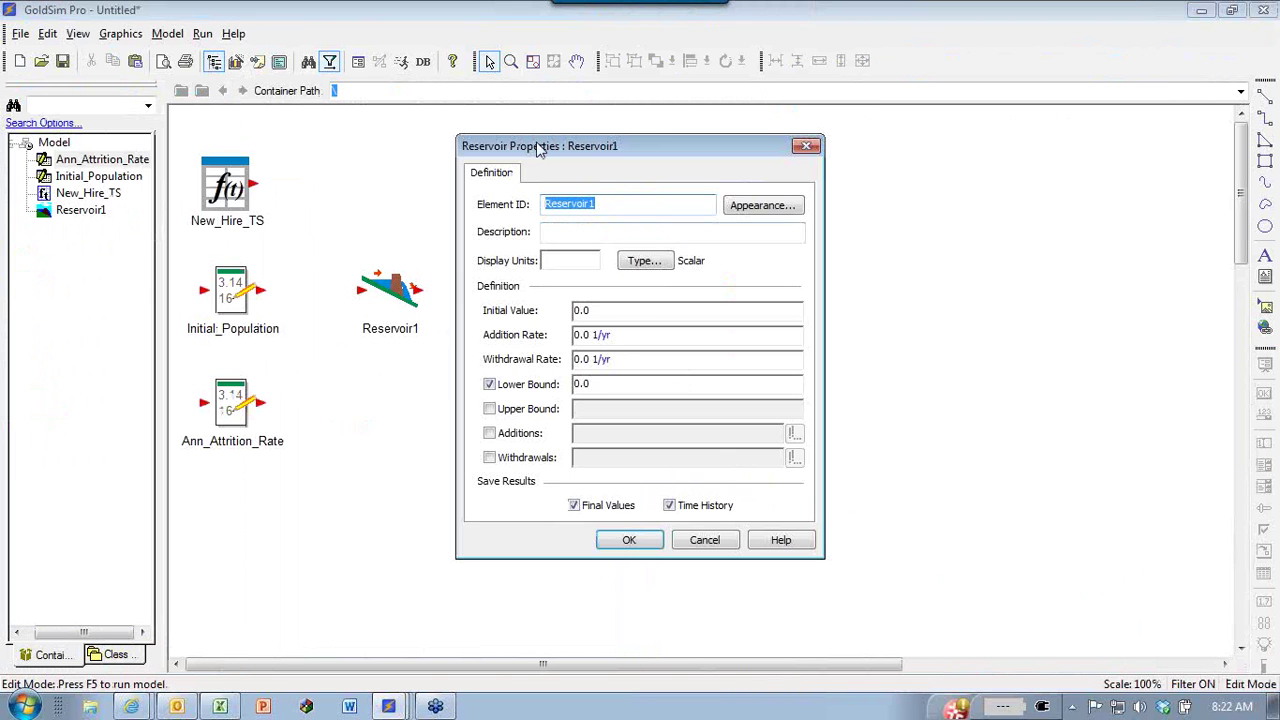
pyautogui.moveTo(540, 148); pyautogui.dragTo(592, 117)
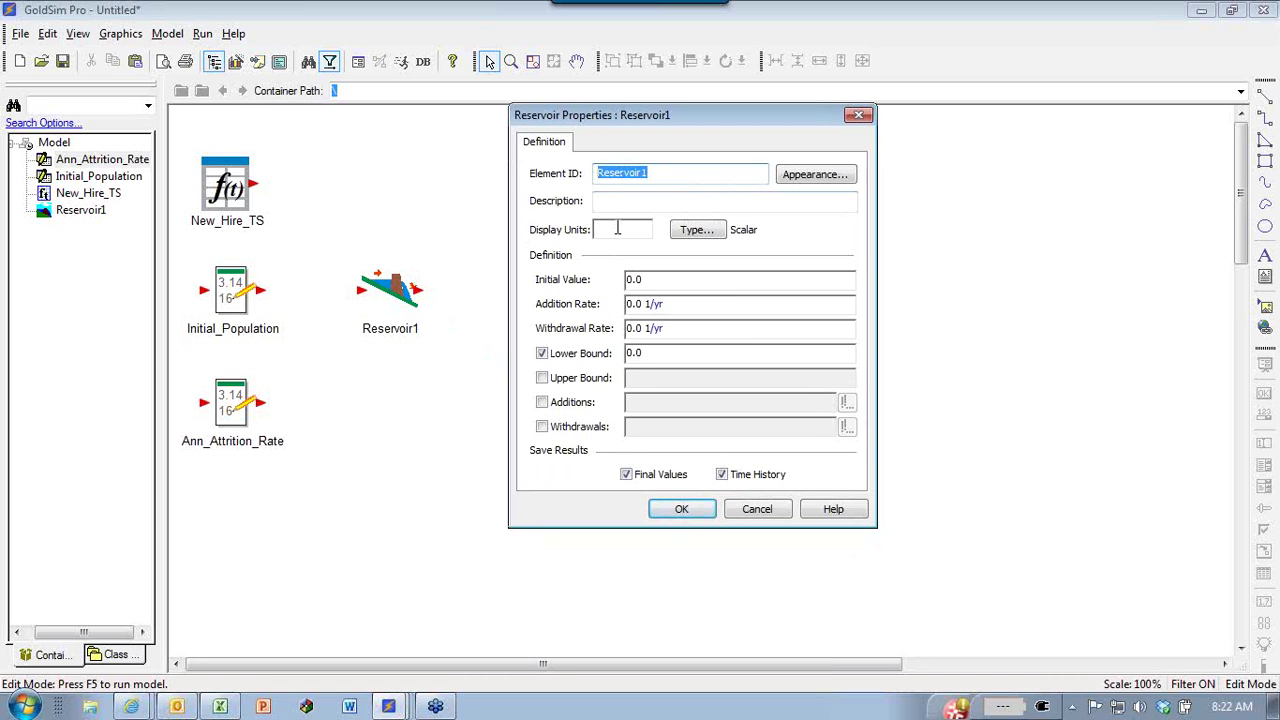
pyautogui.click(617, 228)
pyautogui.write('P')
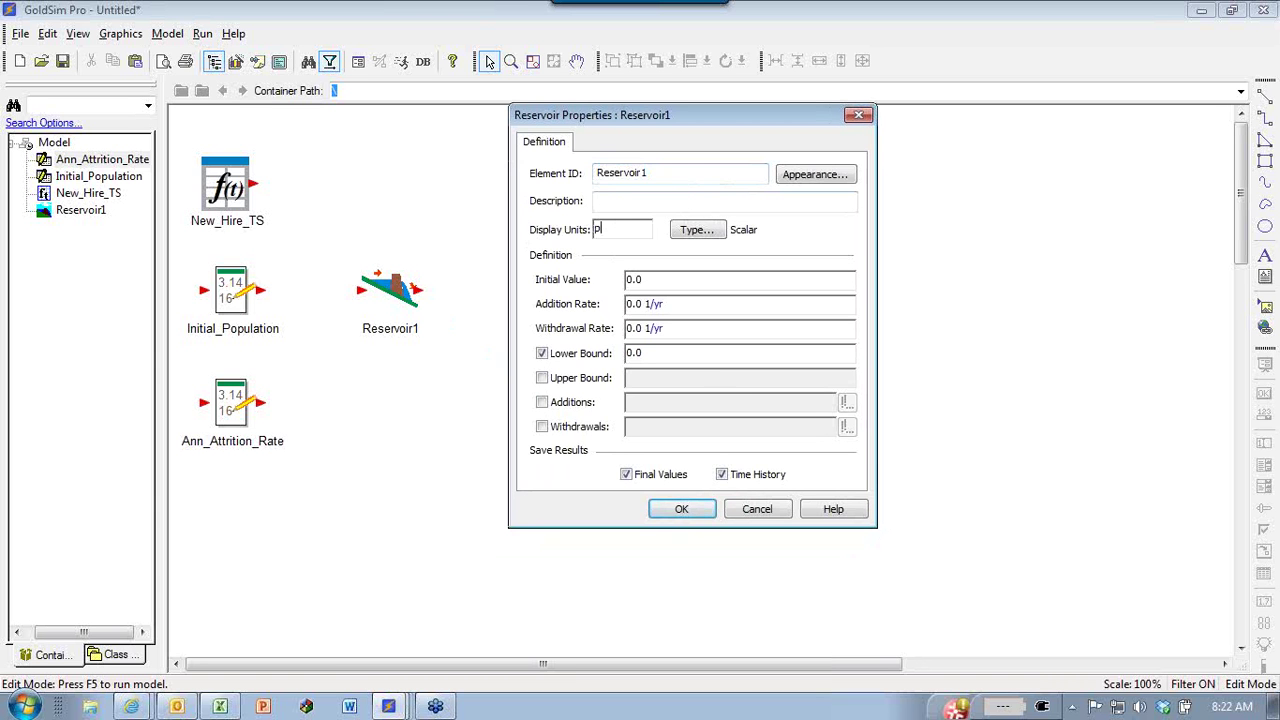
pyautogui.write('ers')
# Set the reservoir's addition rate to New_Hire_TS / 1 yr.
pyautogui.click(648, 305)
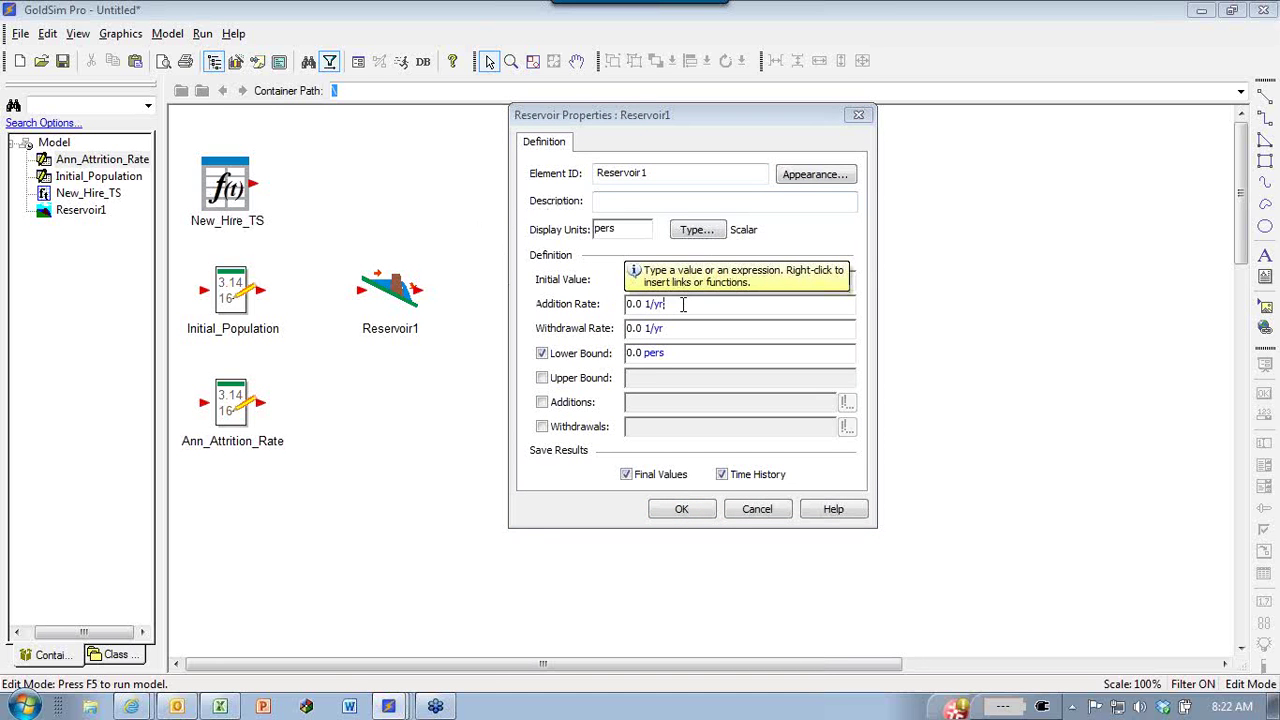
pyautogui.moveTo(679, 312); pyautogui.dragTo(572, 312)
pyautogui.write('ne')
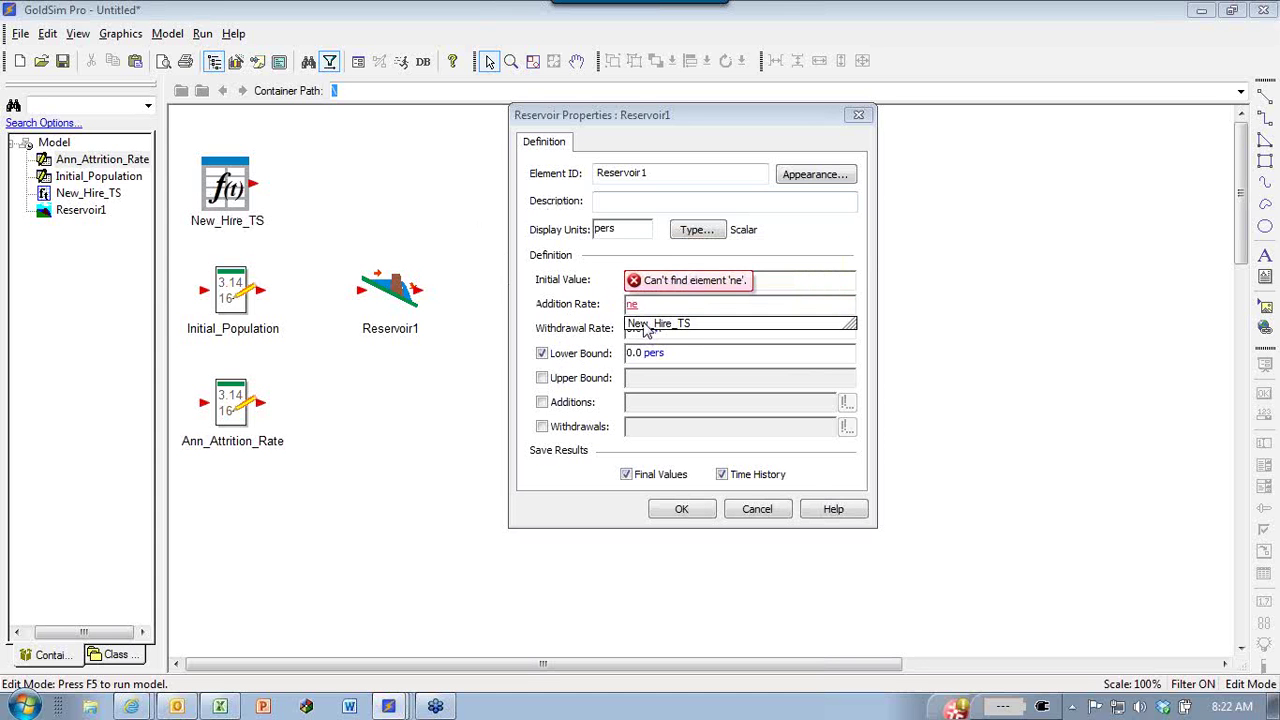
pyautogui.click(652, 323)
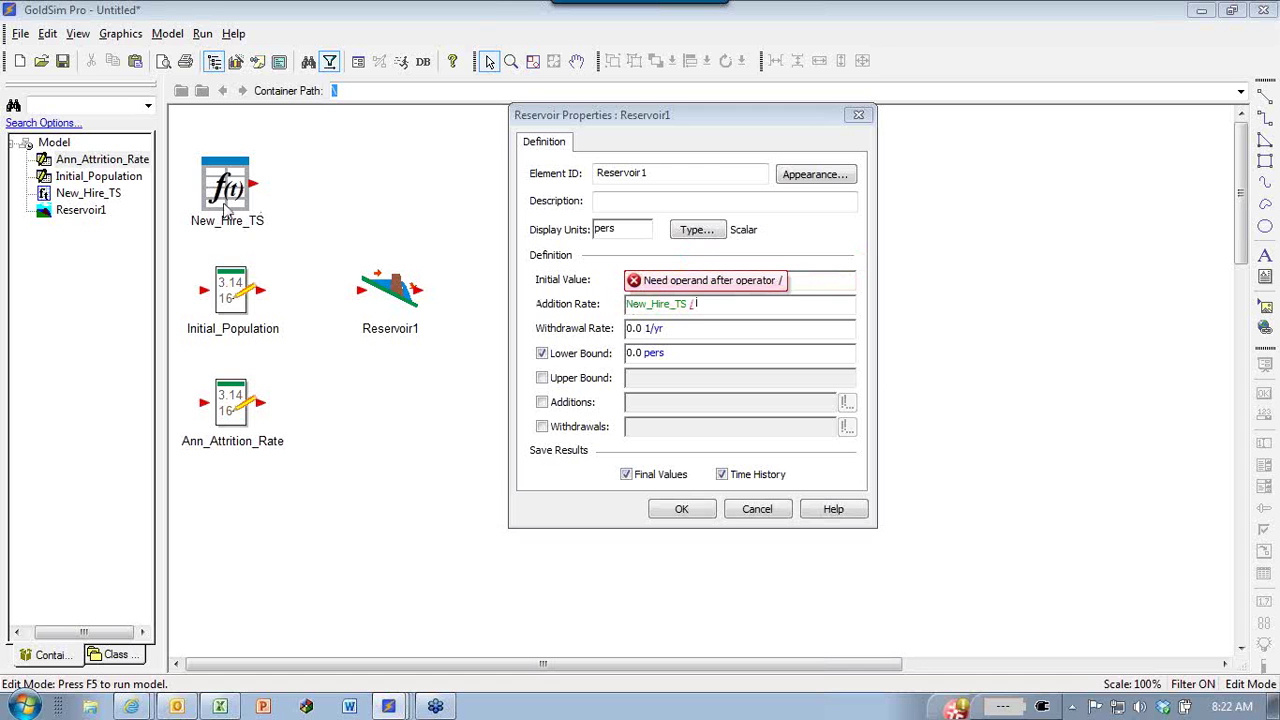
pyautogui.write('/ 1 yr')
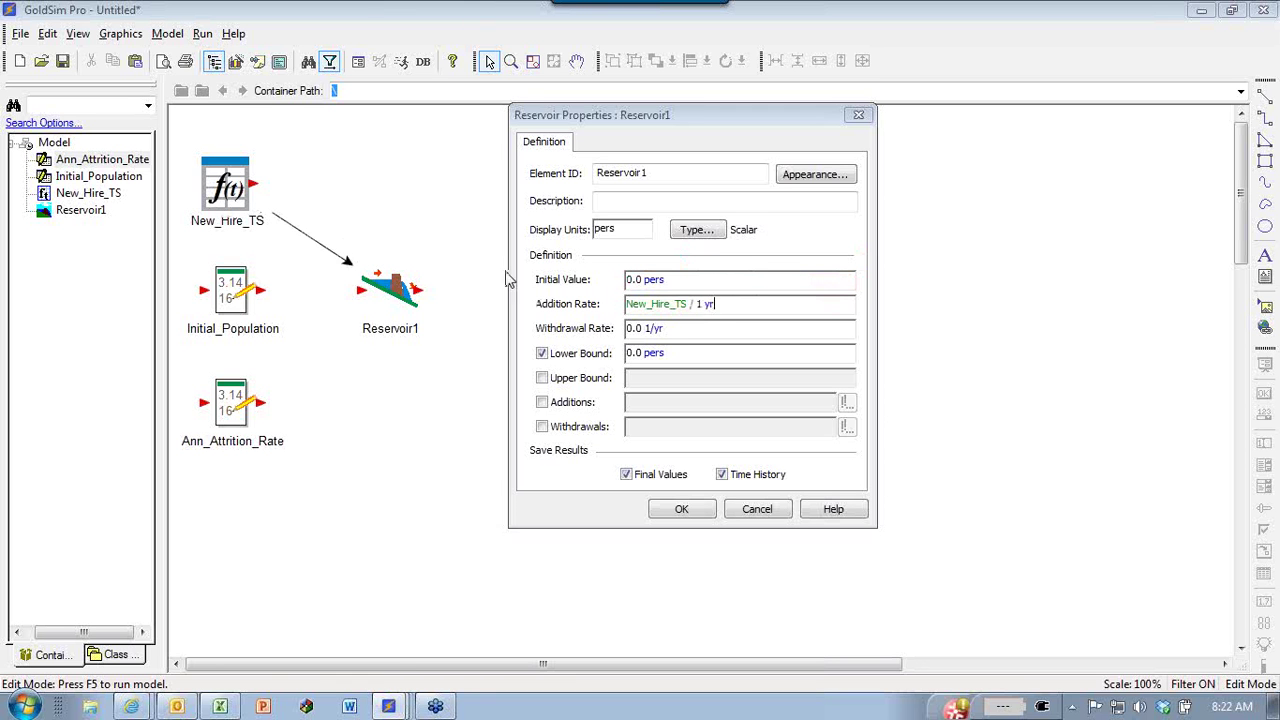
pyautogui.moveTo(729, 304); pyautogui.dragTo(705, 305)
pyautogui.moveTo(706, 306)
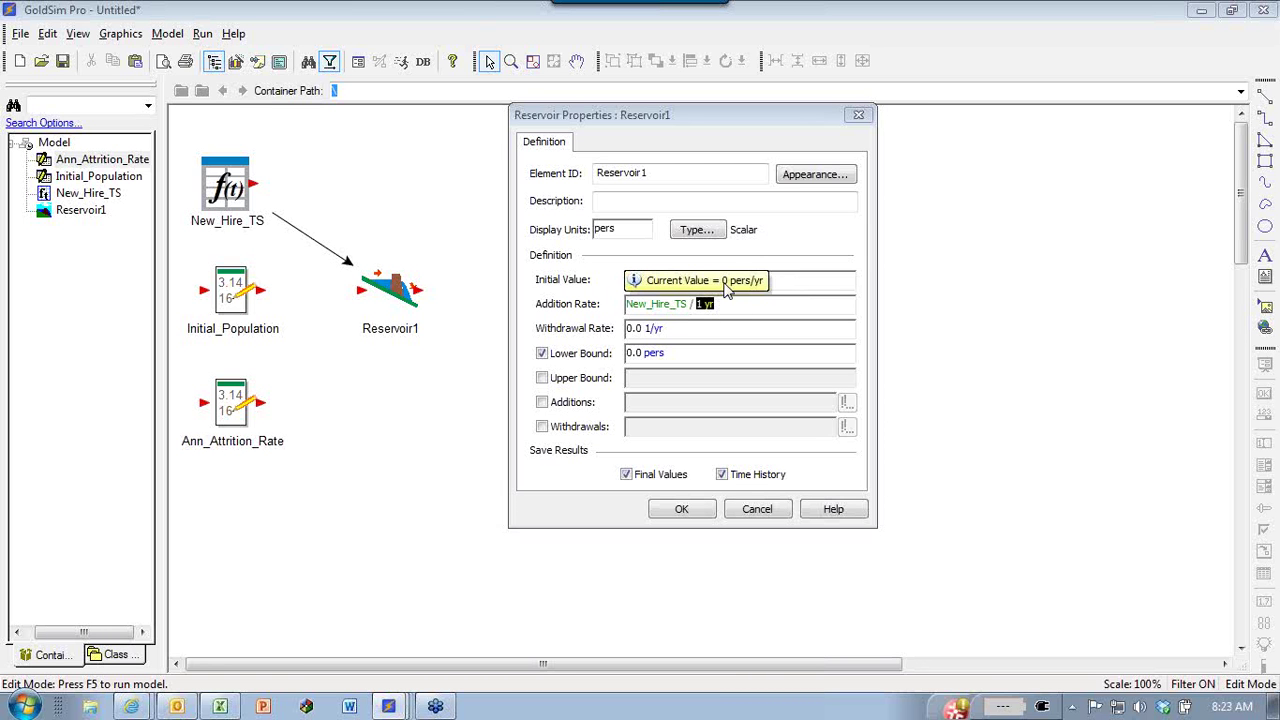
pyautogui.click(716, 305)
pyautogui.moveTo(721, 304); pyautogui.dragTo(697, 307)
pyautogui.click(820, 253)
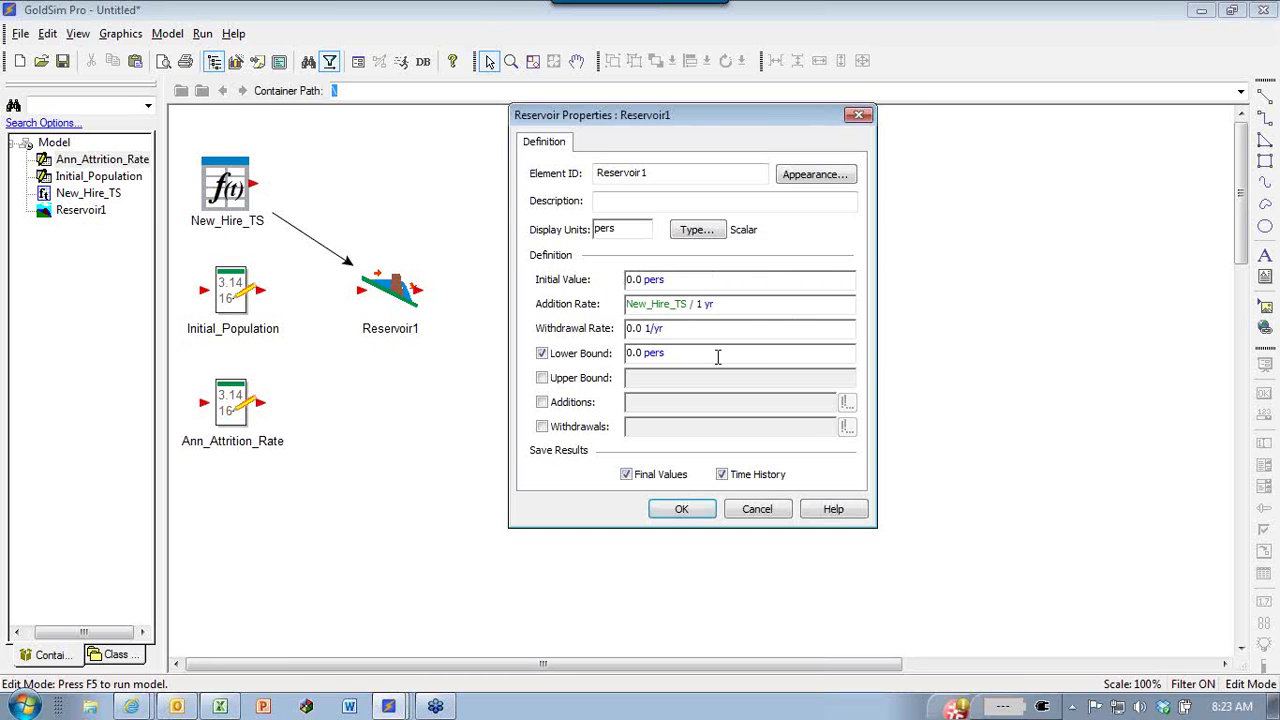
# Rename the reservoir as Engineer1 and give it the description "Employees in cohort group".
pyautogui.moveTo(694, 329); pyautogui.dragTo(622, 358)
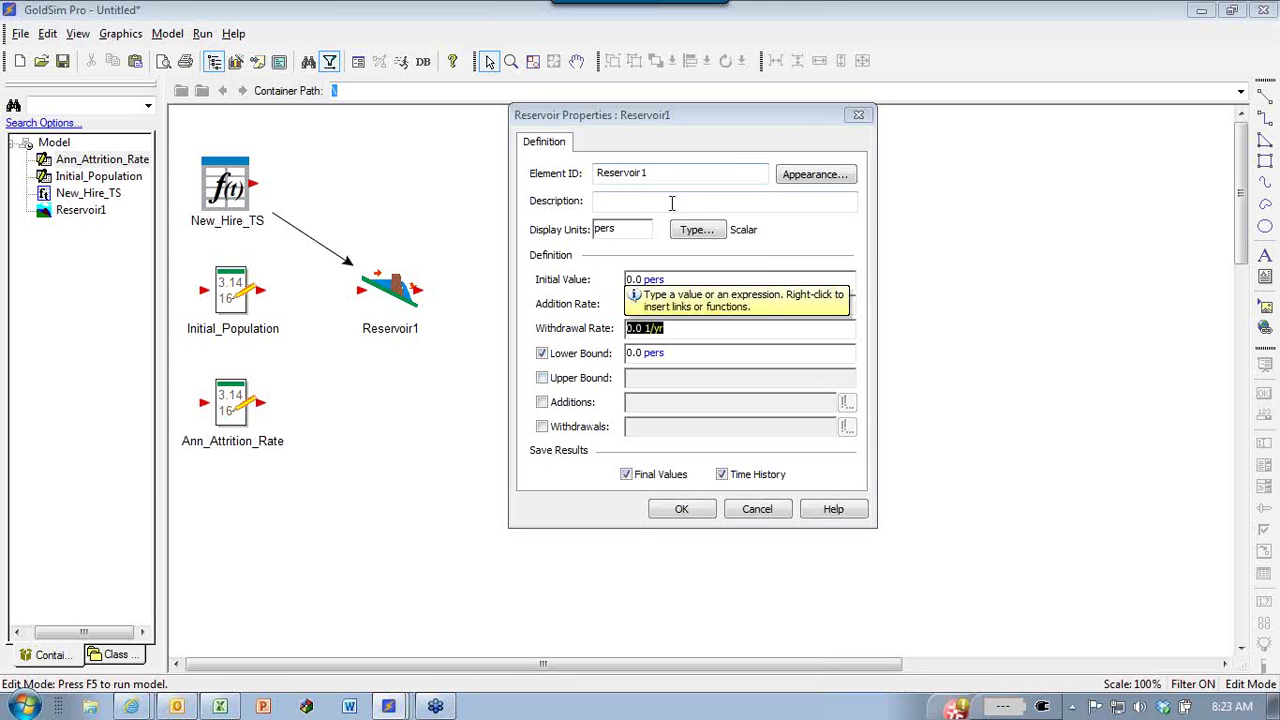
pyautogui.click(737, 177)
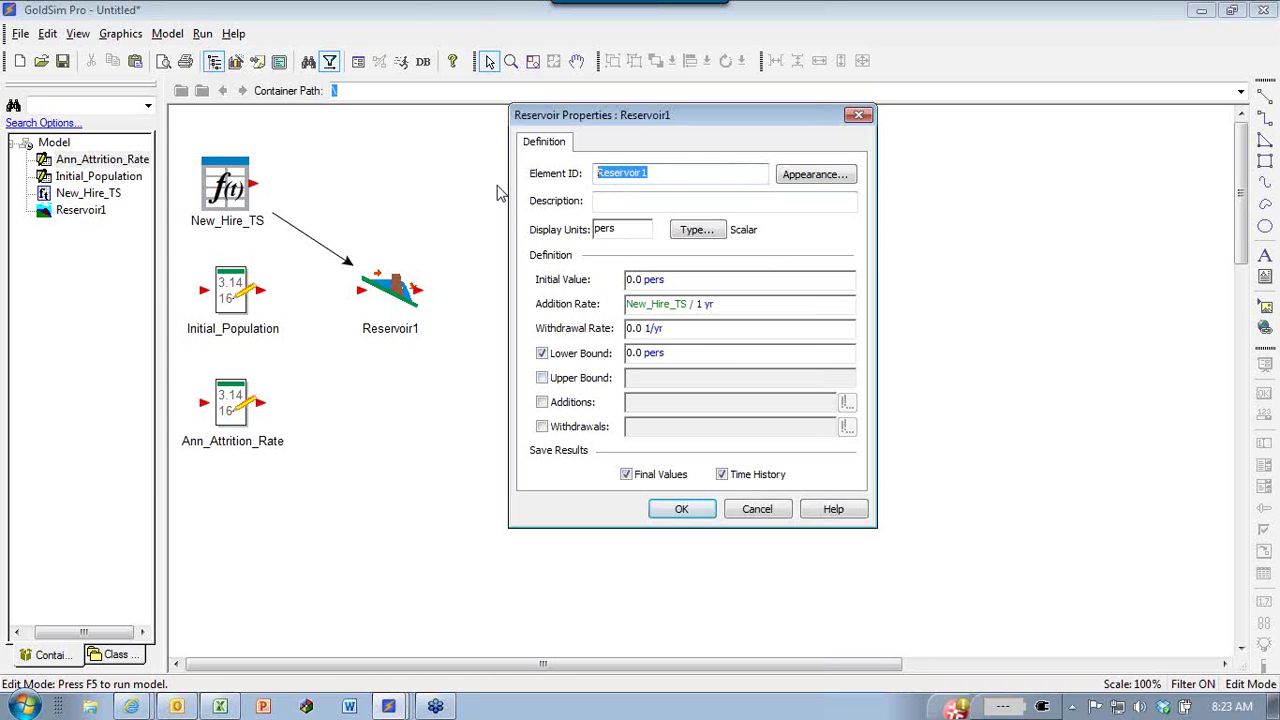
pyautogui.write('EEnginee')
pyautogui.click(690, 332)
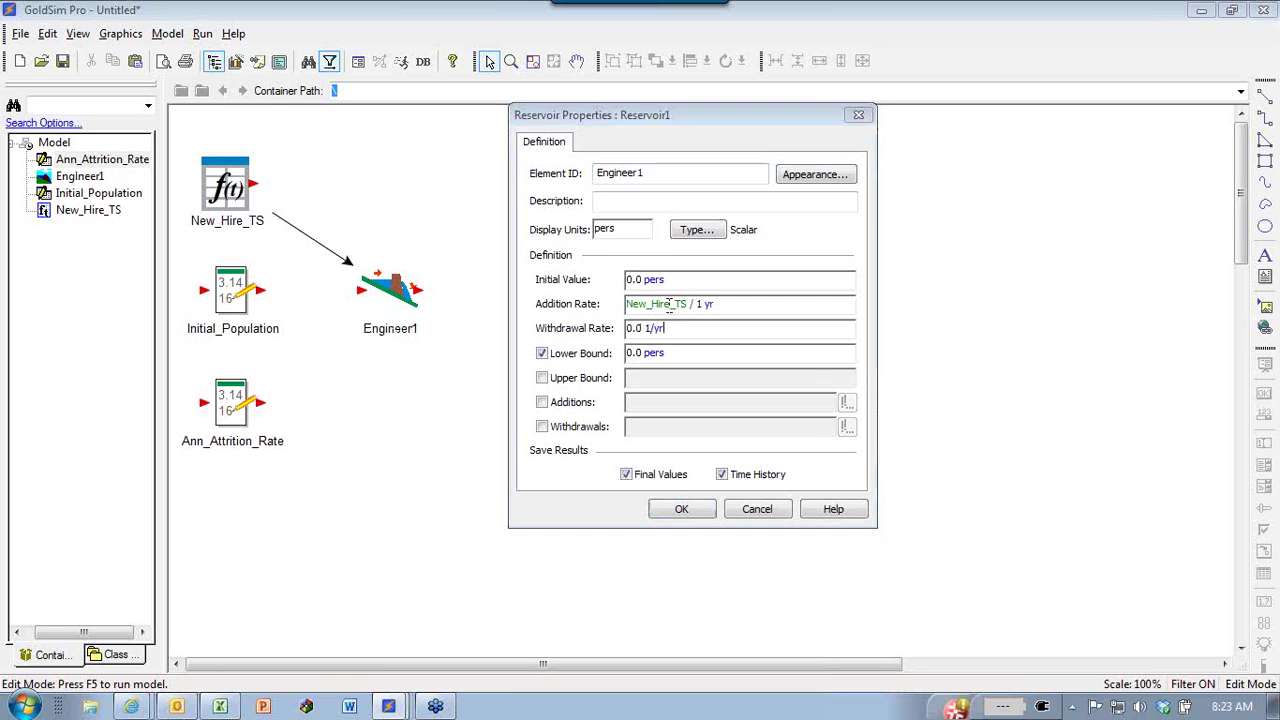
pyautogui.click(637, 202)
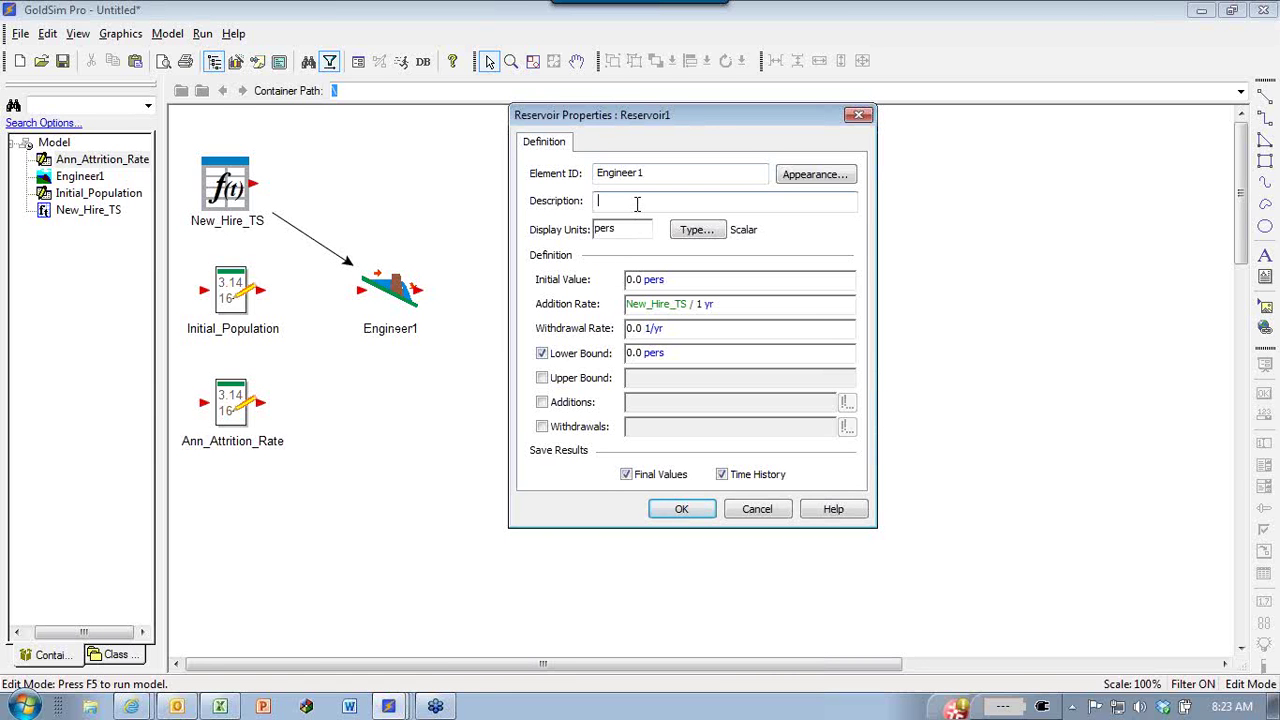
pyautogui.write('Employees in')
pyautogui.write('cohort/group')
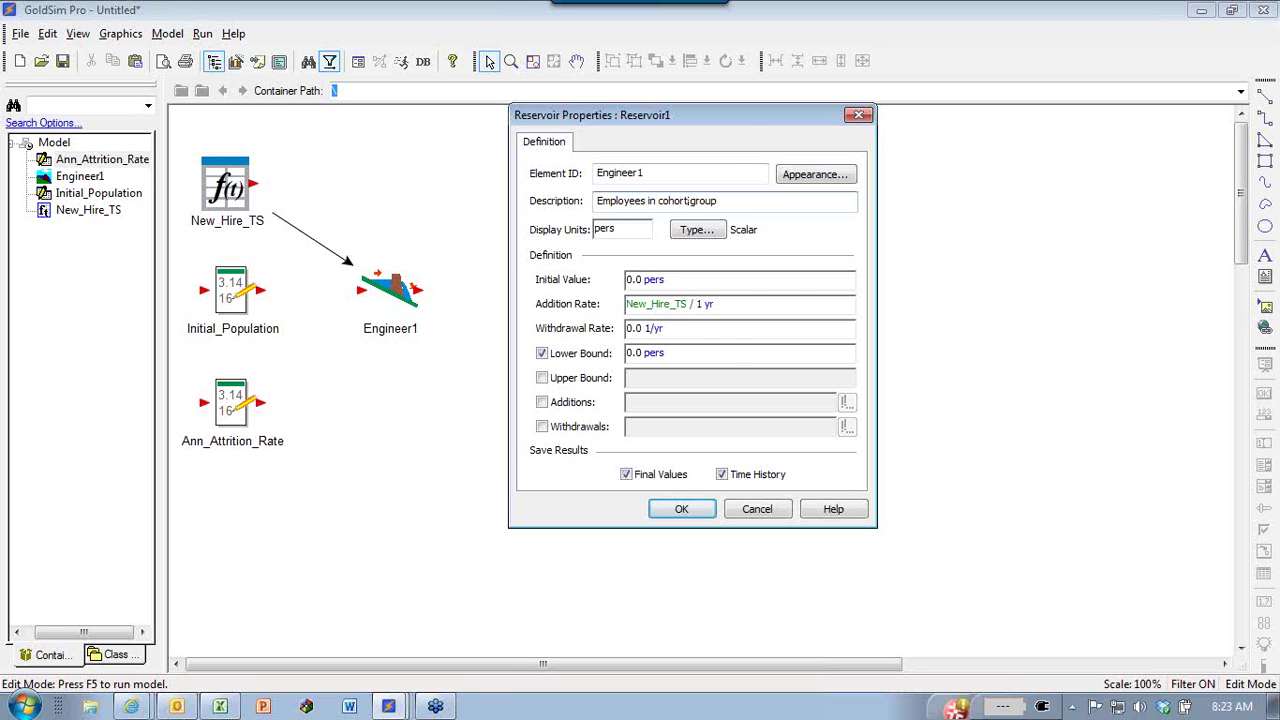
pyautogui.click(692, 332)
pyautogui.moveTo(668, 310)
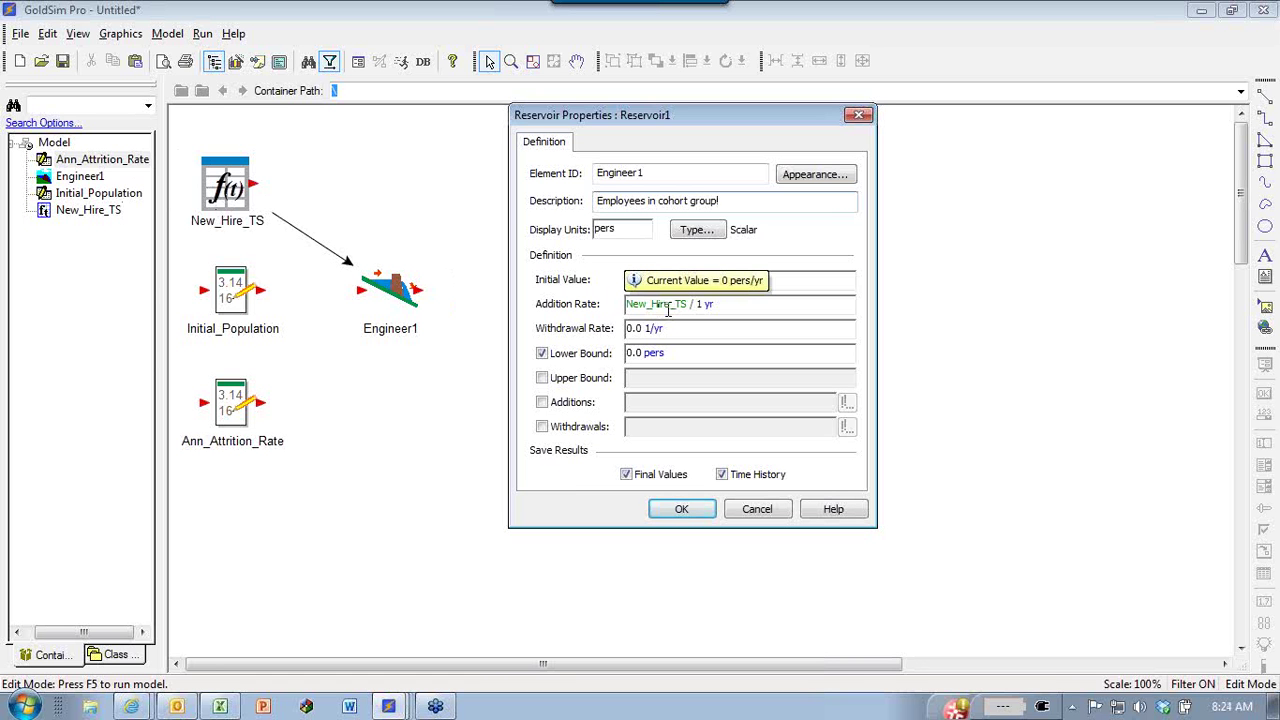
pyautogui.click(665, 328)
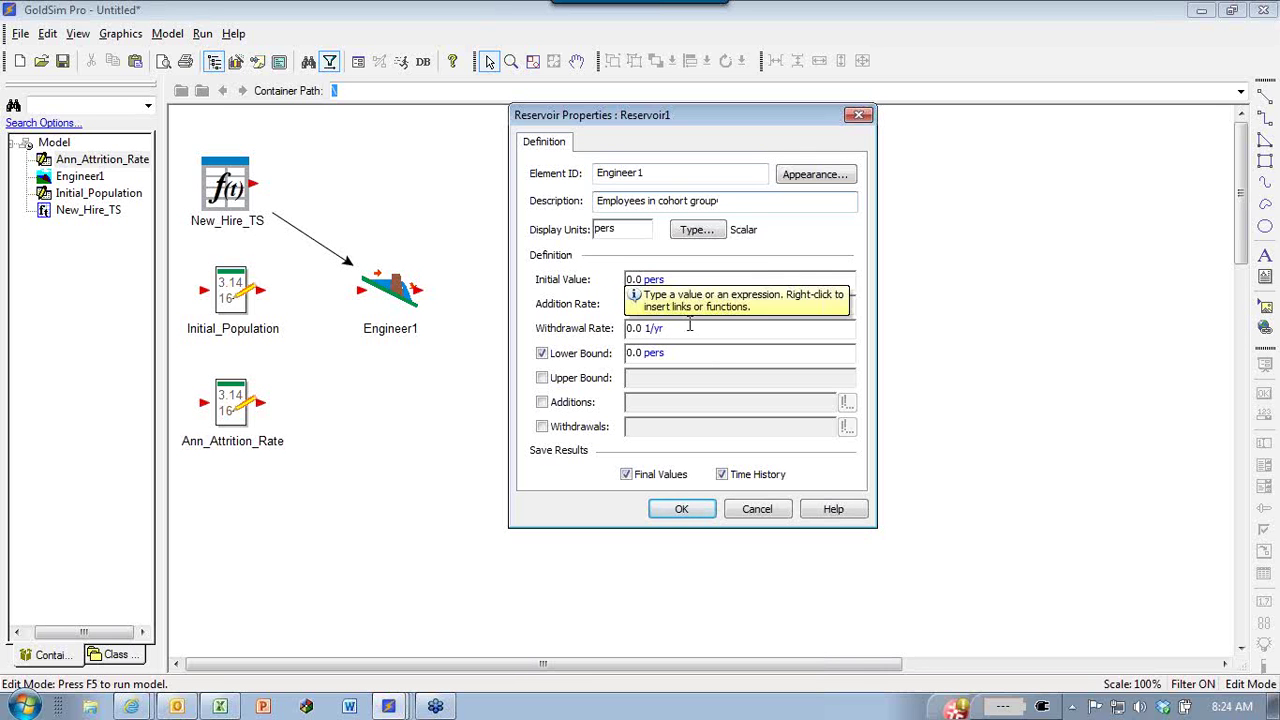
pyautogui.moveTo(689, 328); pyautogui.dragTo(624, 328)
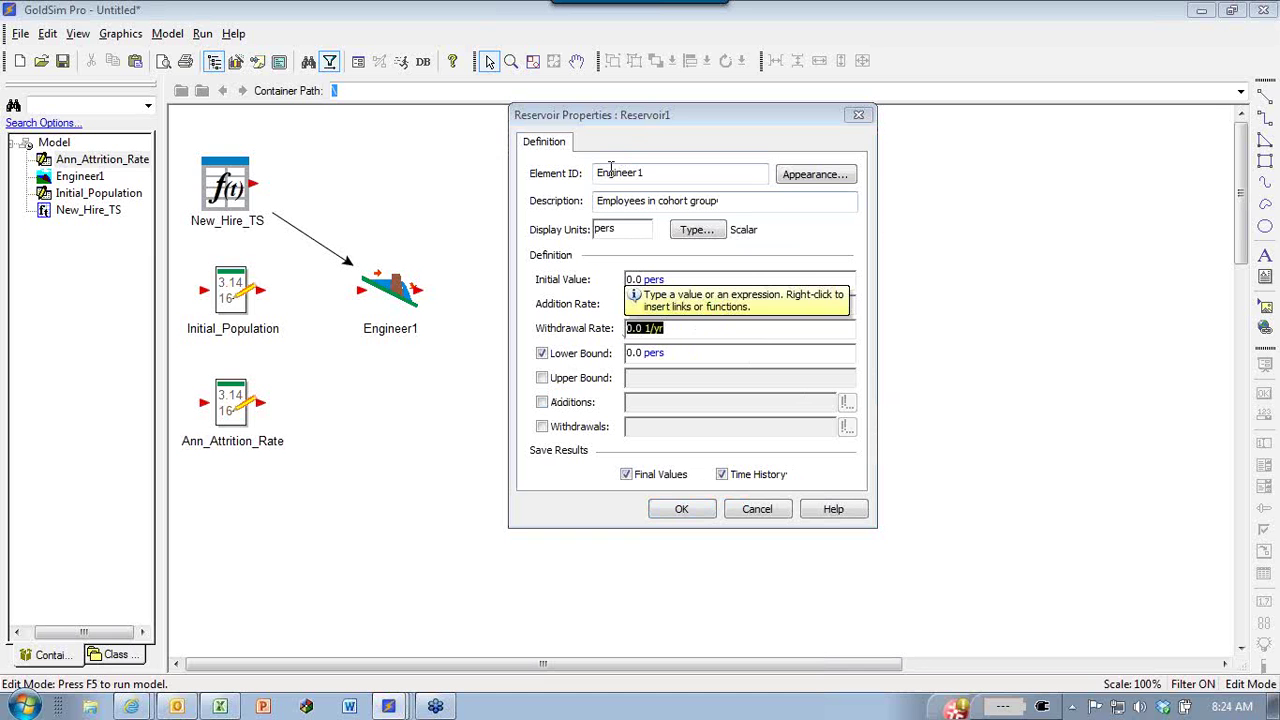
pyautogui.click(650, 173)
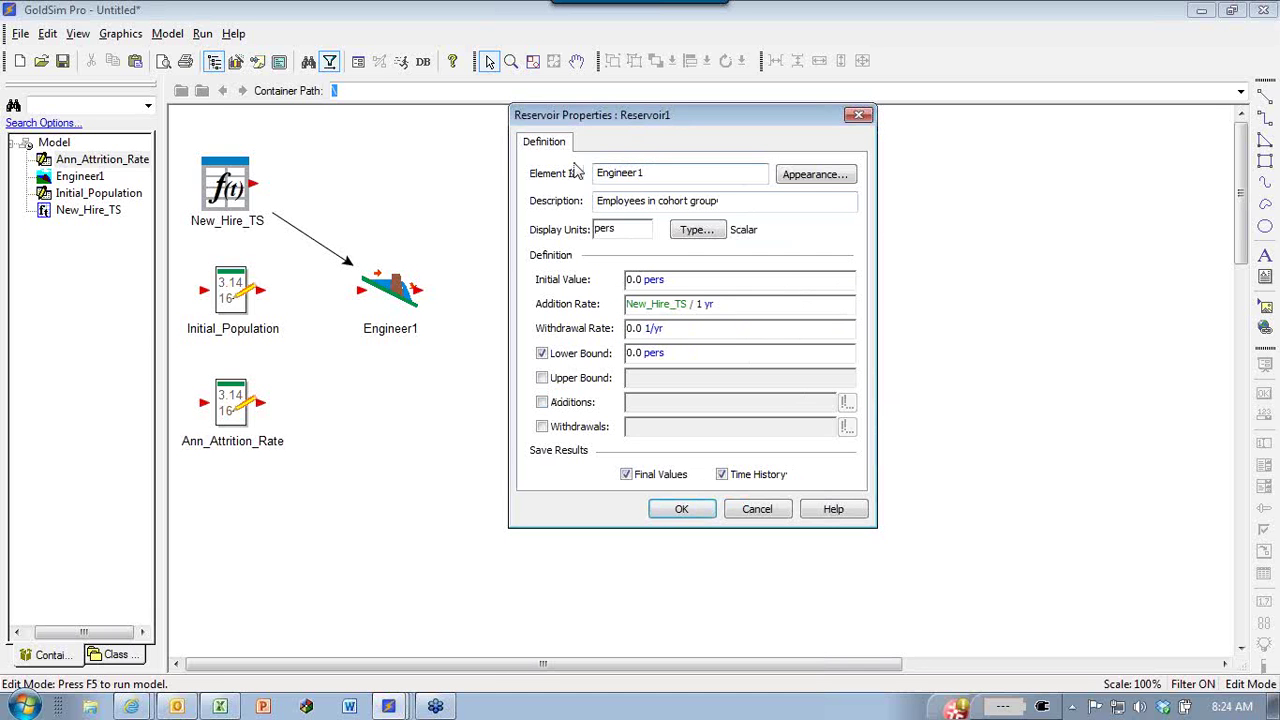
pyautogui.moveTo(686, 330); pyautogui.dragTo(625, 330)
pyautogui.write('engin')
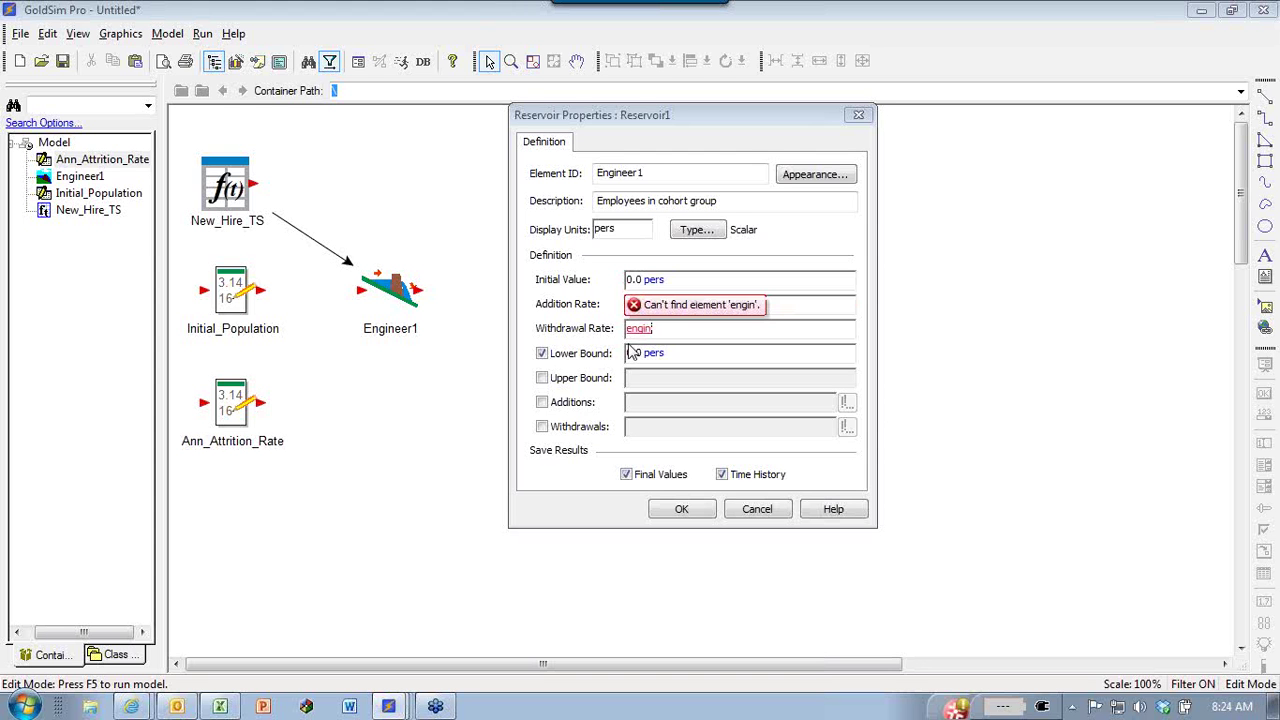
pyautogui.moveTo(676, 330); pyautogui.dragTo(605, 340)
pyautogui.press('BackSpace')
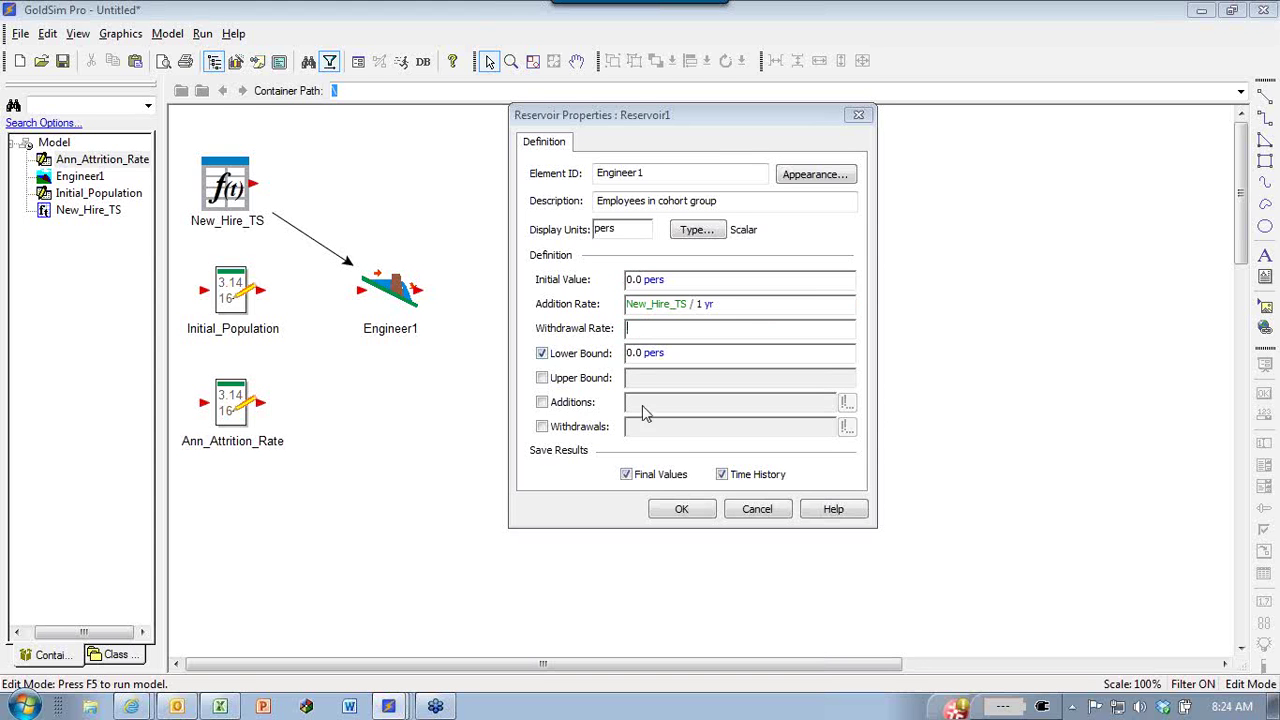
pyautogui.click(683, 510)
# Set the withdrawal rate of the Engineer1 reservoir to Engineer1 / 1 yr.
pyautogui.doubleClick(392, 292)
pyautogui.moveTo(645, 148); pyautogui.dragTo(700, 96)
pyautogui.click(662, 151)
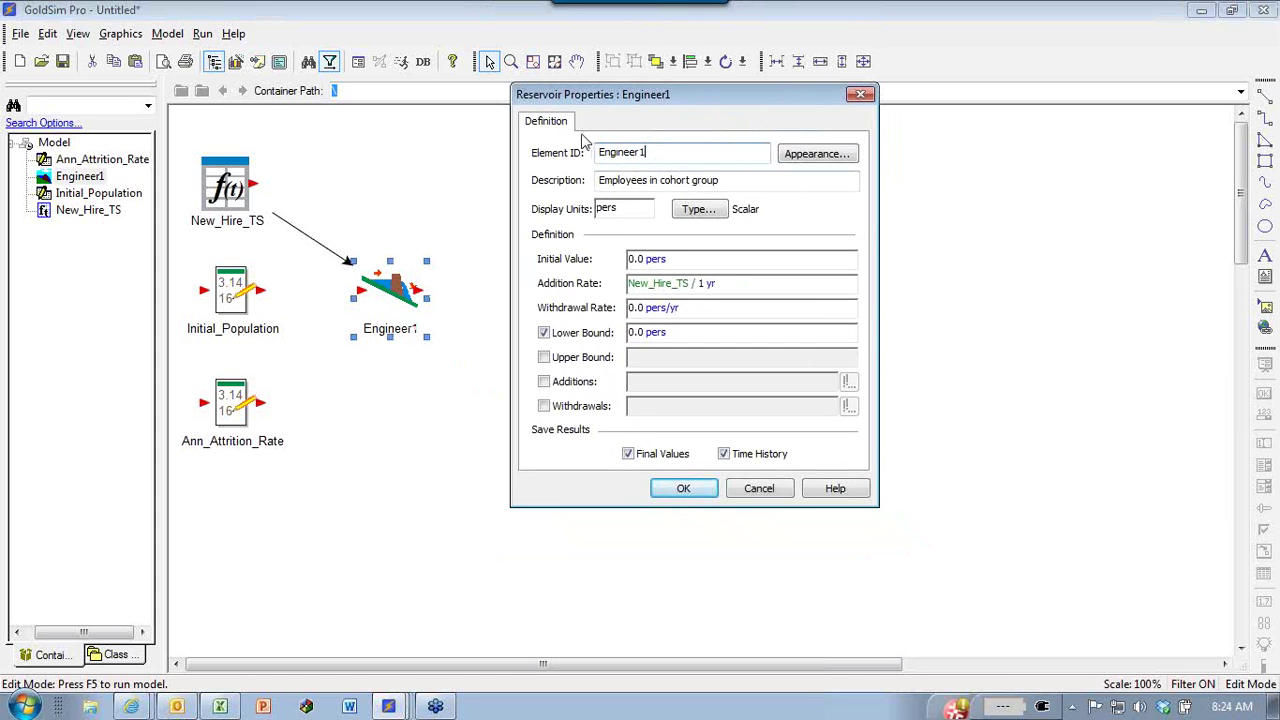
pyautogui.tripleClick(693, 314)
pyautogui.write('E')
pyautogui.click(645, 330)
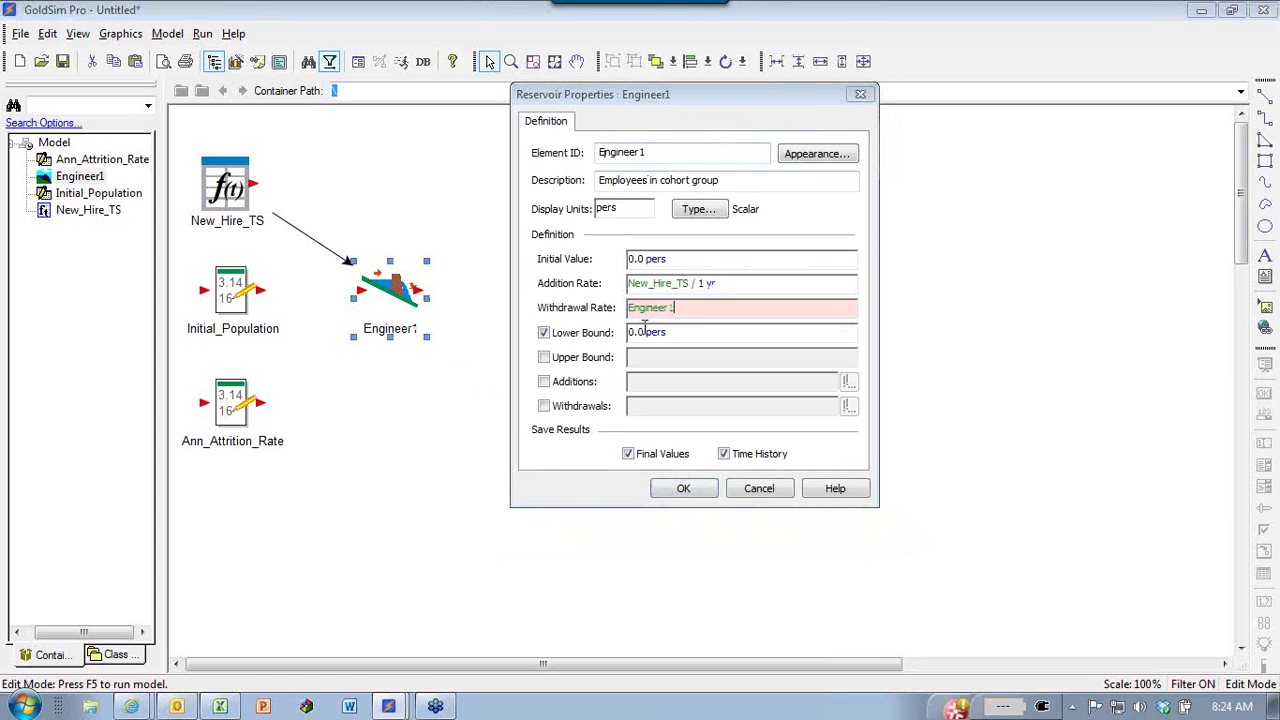
pyautogui.write('/')
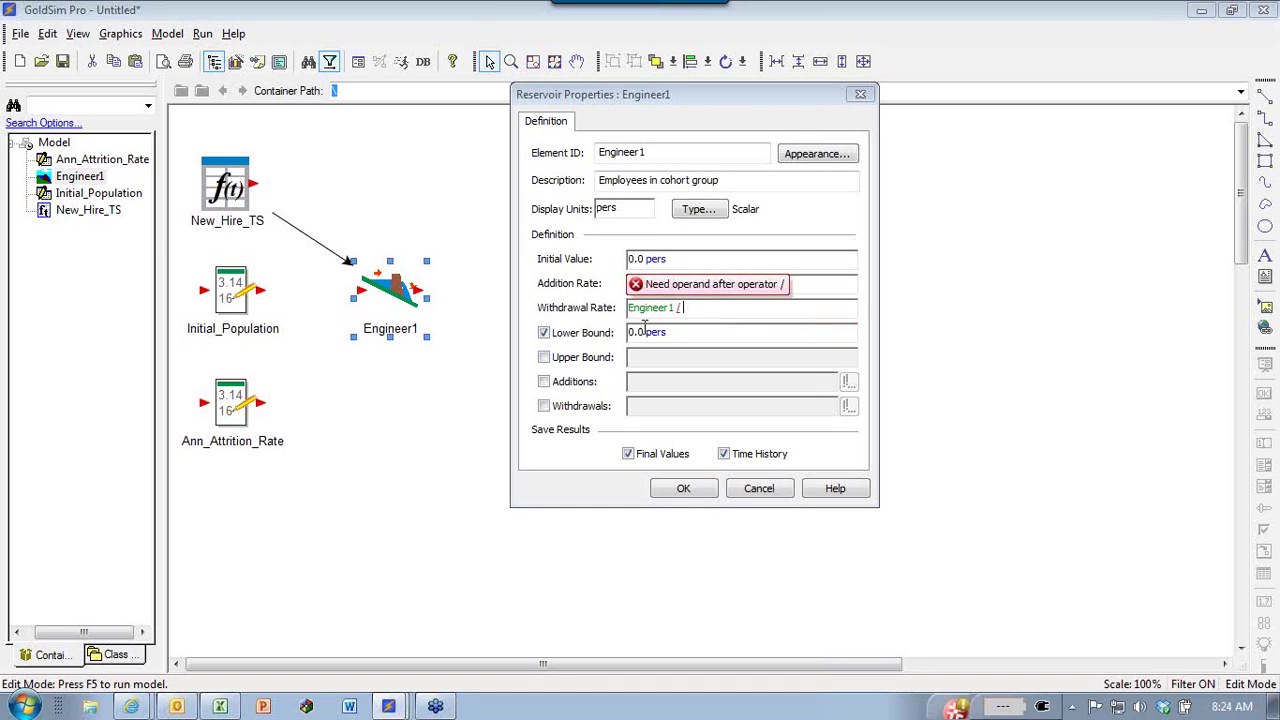
pyautogui.write(' 1 yr')
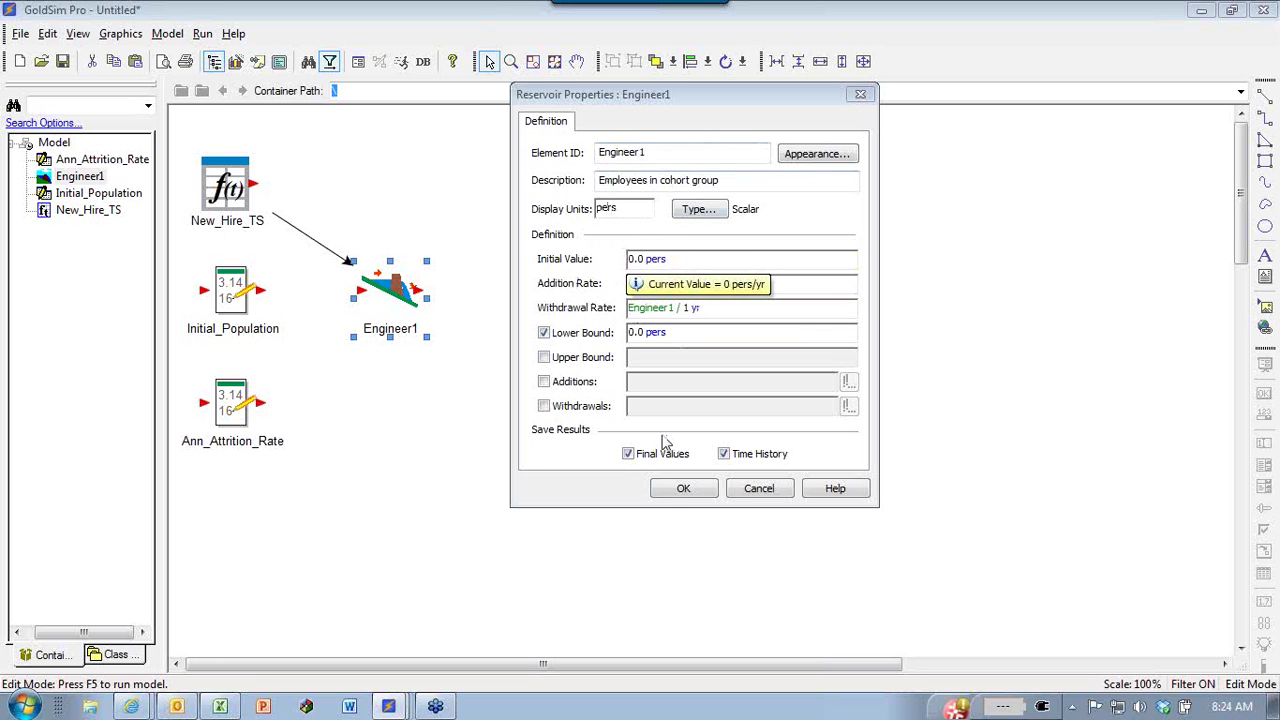
pyautogui.click(681, 494)
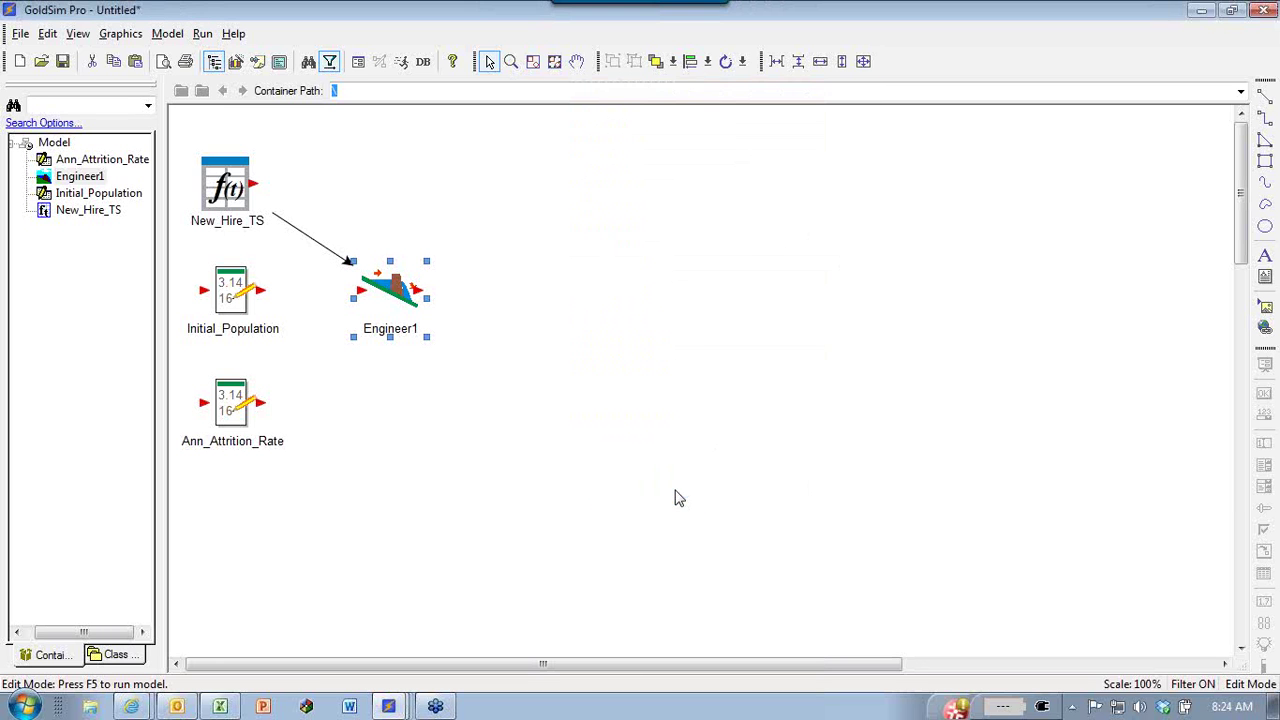
# Duplicate the Engineer1 reservoir, place the copy beside the original and rename it as Engineer2.
pyautogui.click(408, 293)
pyautogui.hotkey('ctrl', 'c')
pyautogui.hotkey('ctrl', 'v')
pyautogui.moveTo(452, 352); pyautogui.dragTo(513, 298)
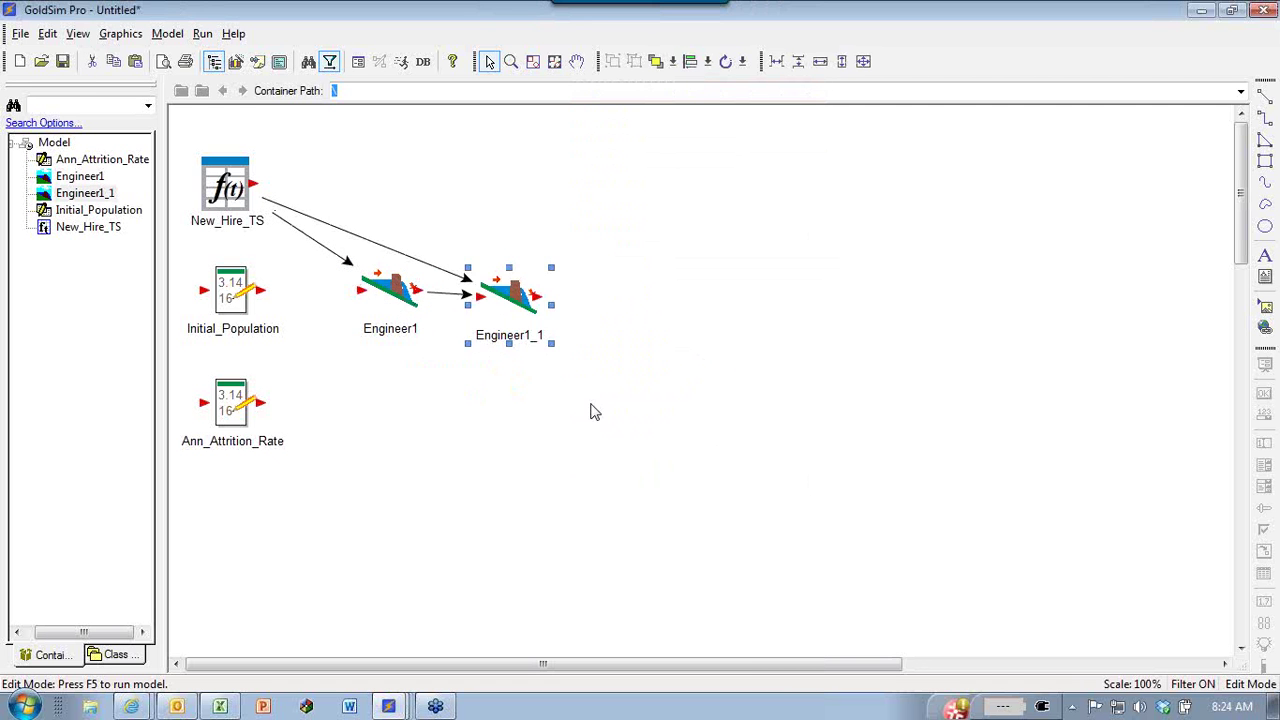
pyautogui.doubleClick(508, 291)
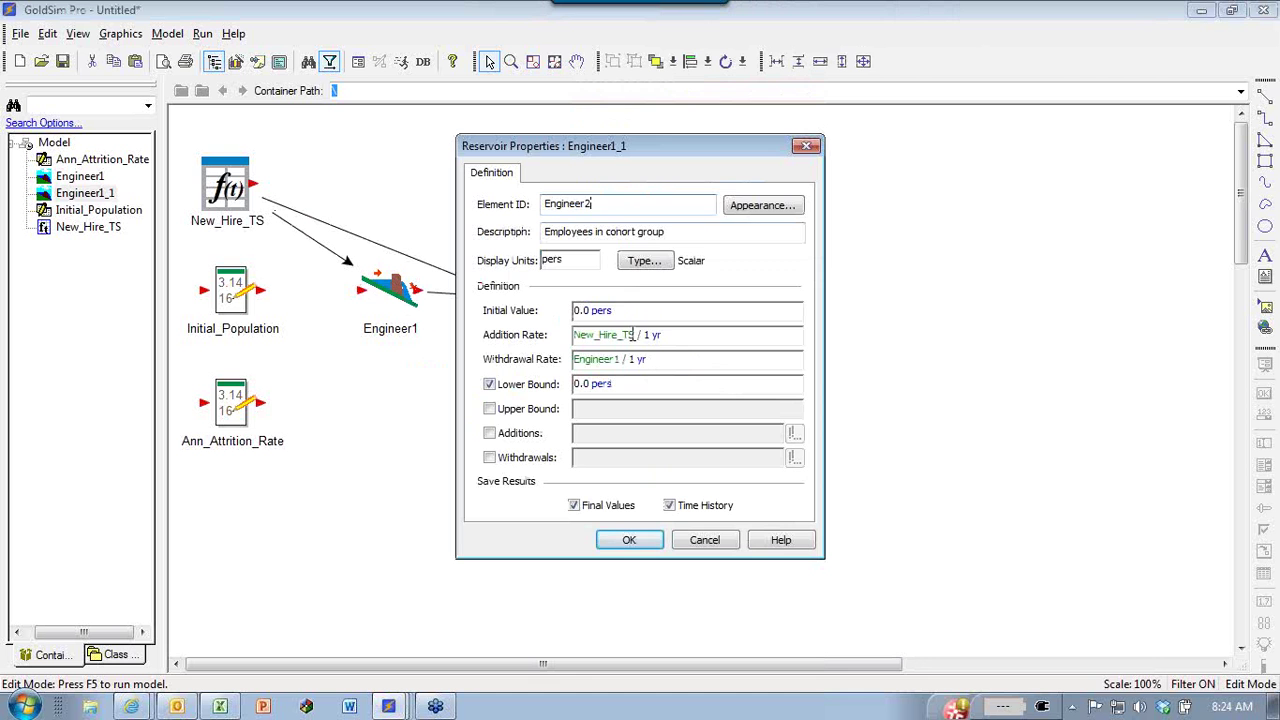
pyautogui.moveTo(600, 146); pyautogui.dragTo(739, 126)
pyautogui.click(820, 212)
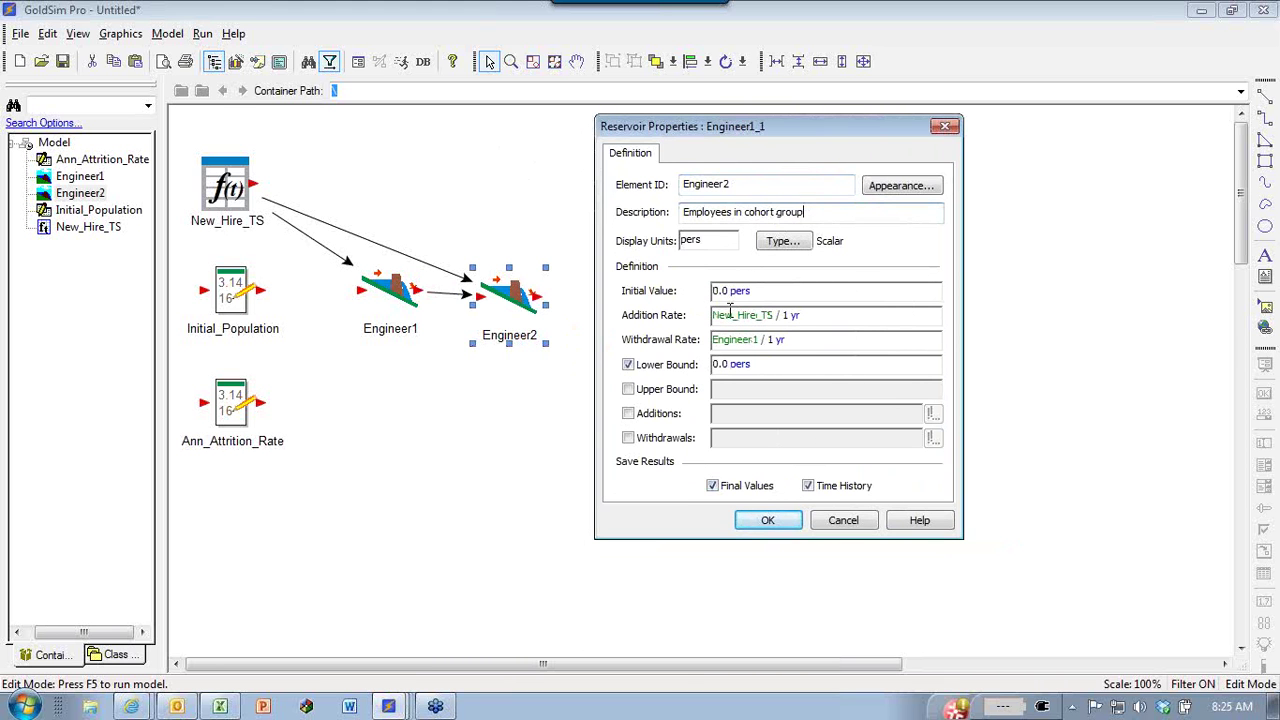
# Replace the addition rate of Engineer2 with the link Engineer1.Withdrawal_Rate.
pyautogui.click(826, 315)
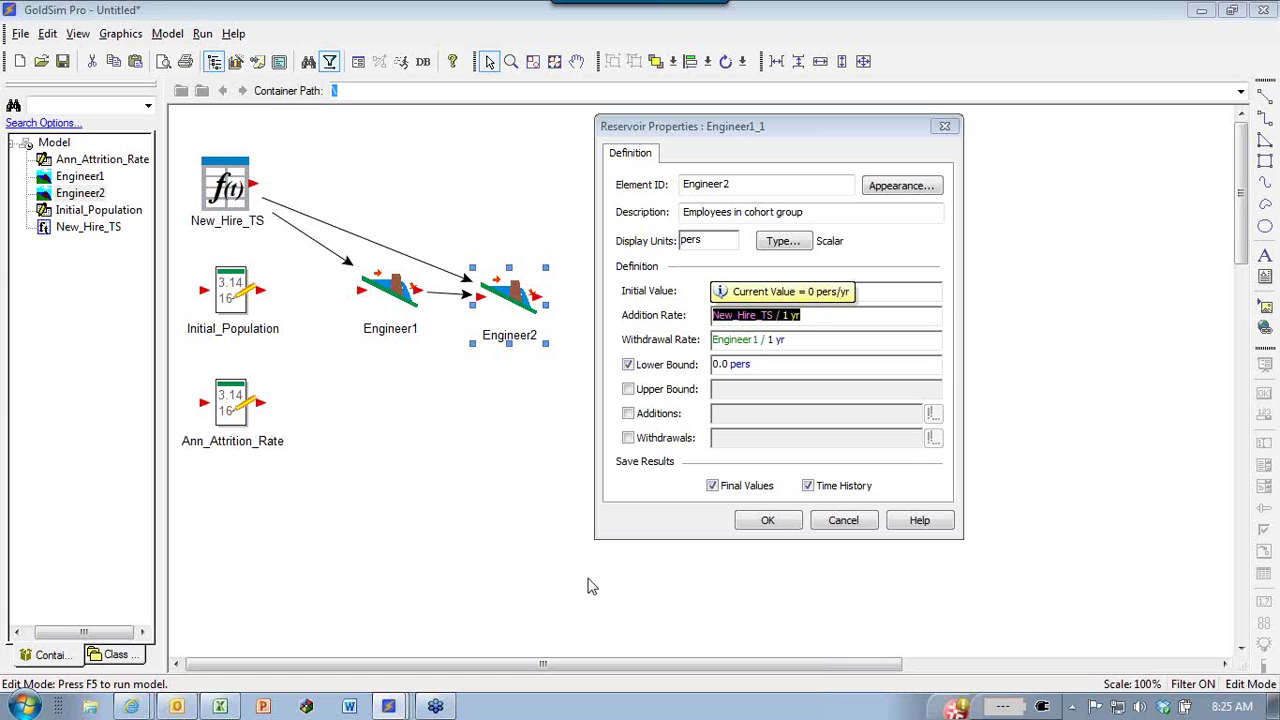
pyautogui.press('Delete')
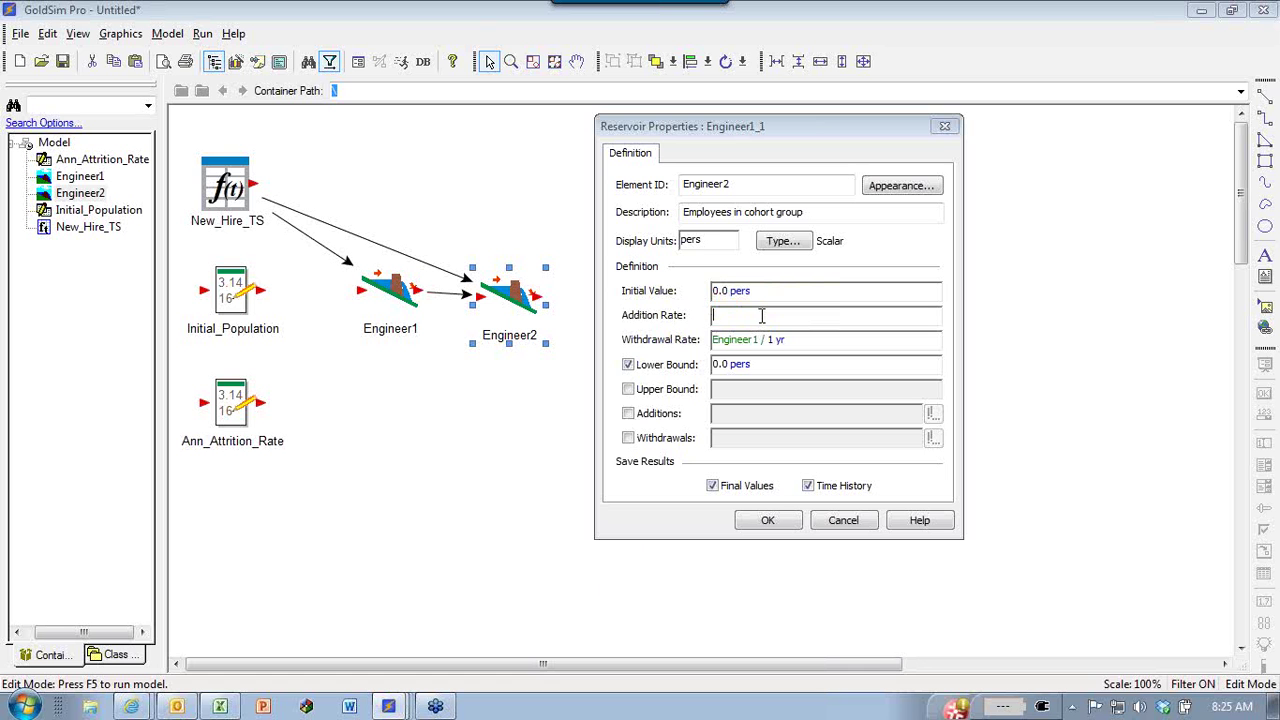
pyautogui.click(400, 303)
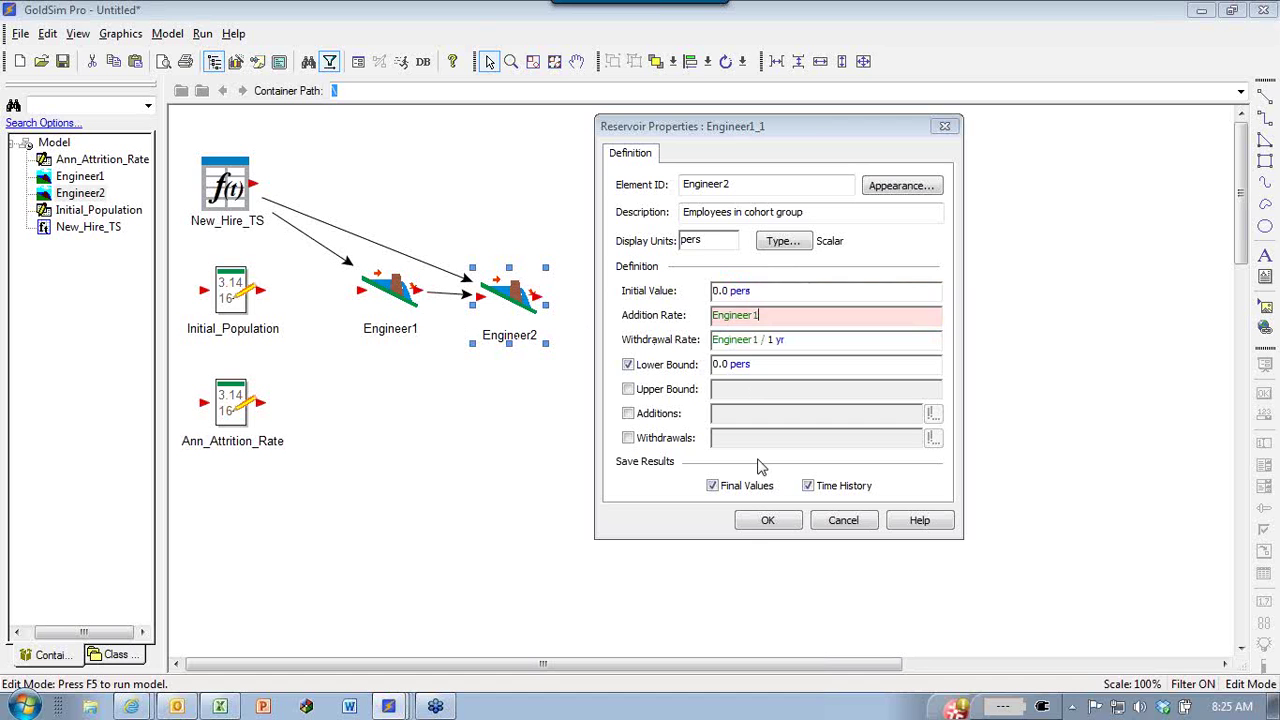
pyautogui.write('.')
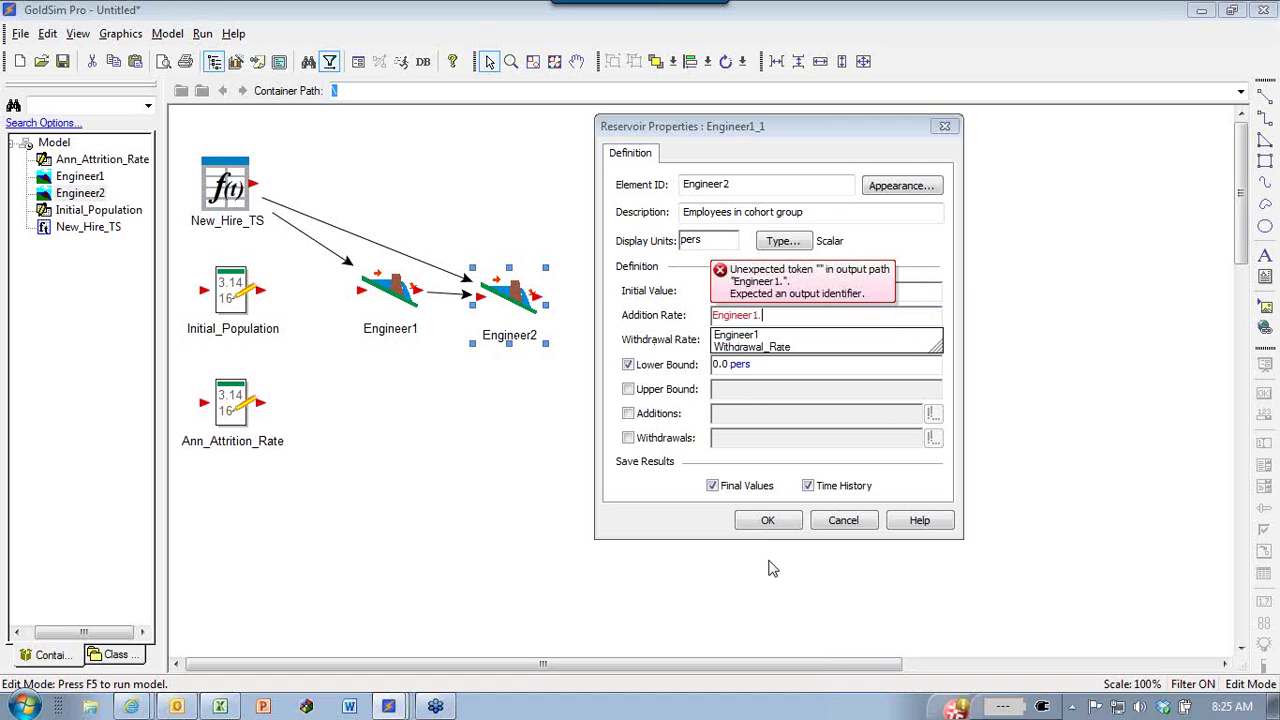
pyautogui.click(752, 347)
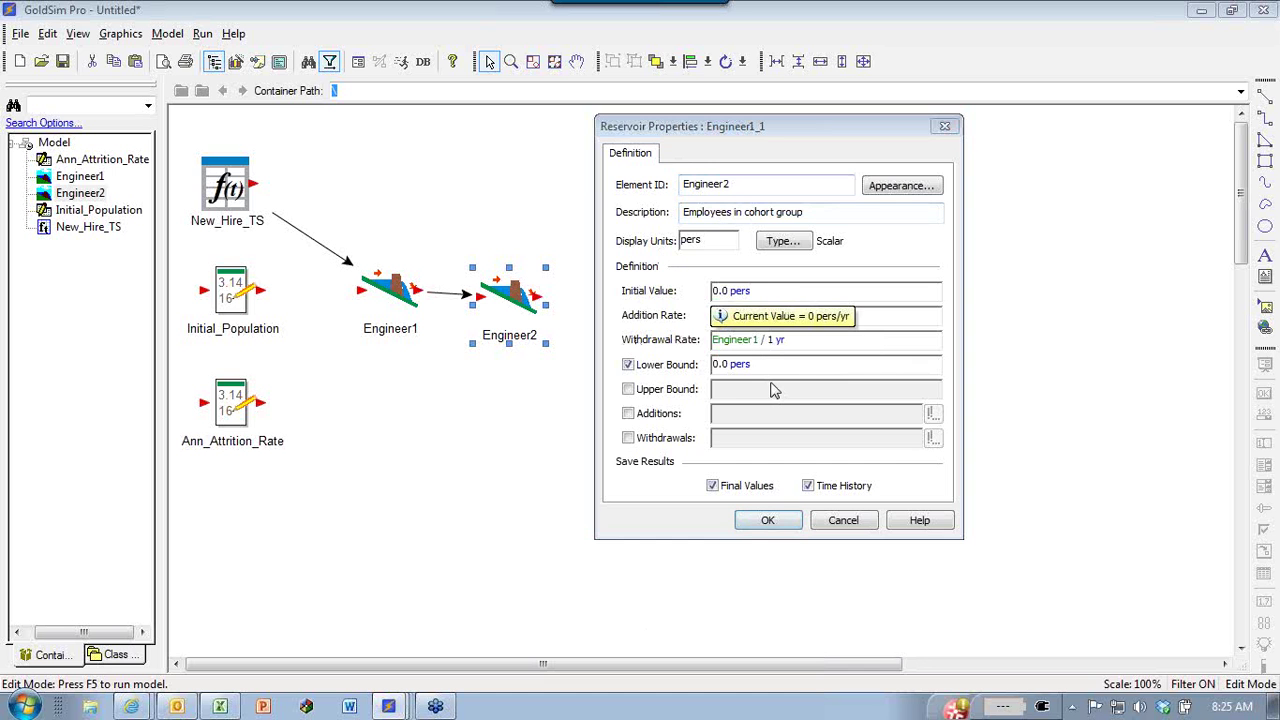
# Set the withdrawal rate of Engineer2 to Engineer2 / 1 yr and align its element level with Engineer1.
pyautogui.press('BackSpace')
pyautogui.write('2')
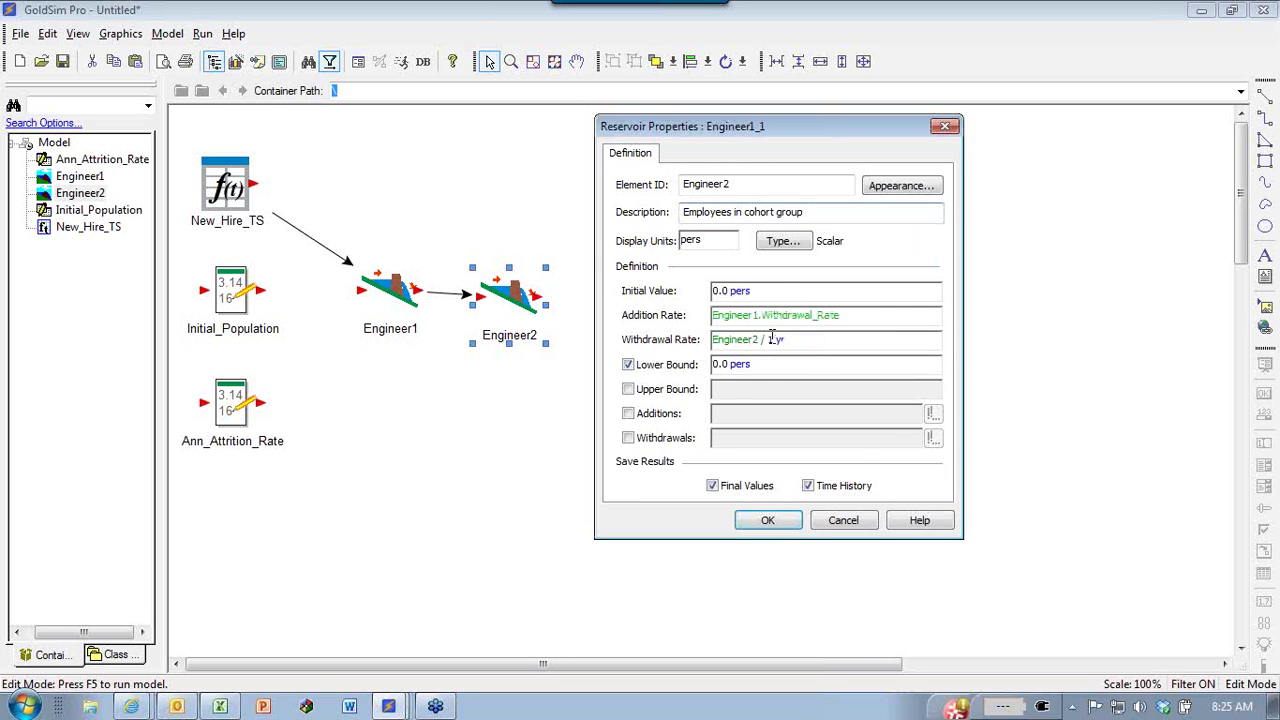
pyautogui.click(767, 520)
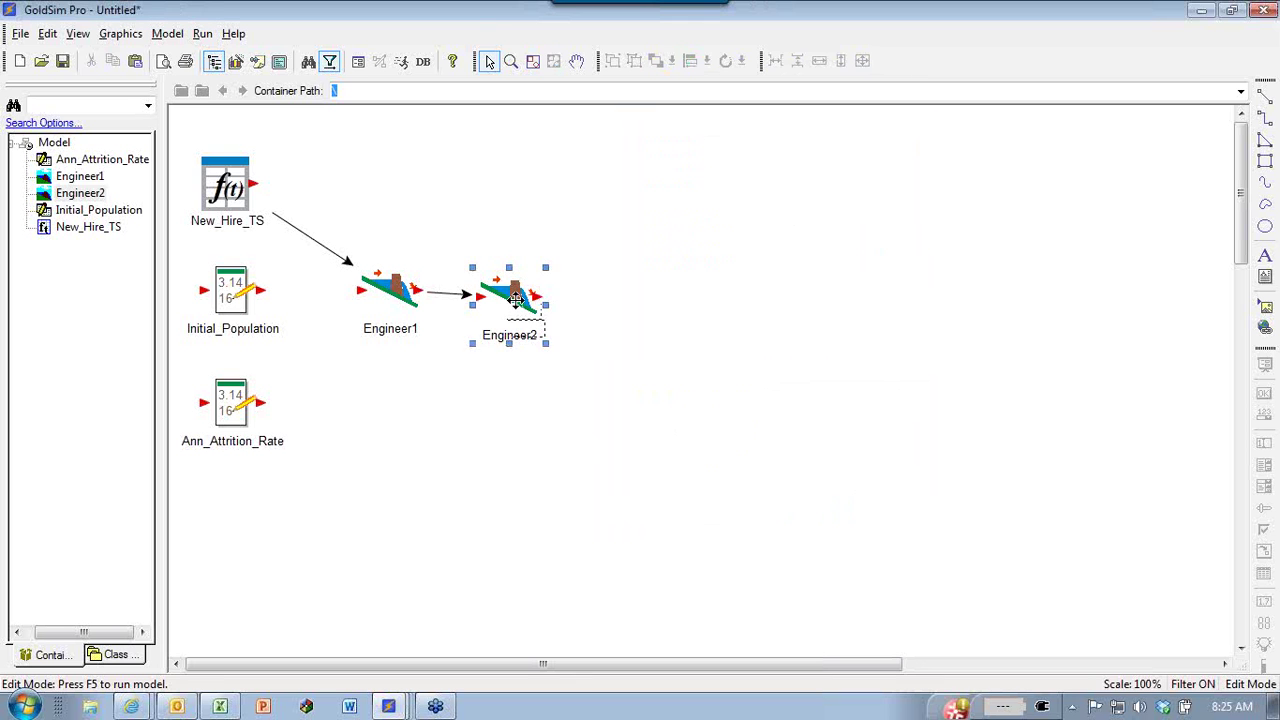
pyautogui.click(594, 320)
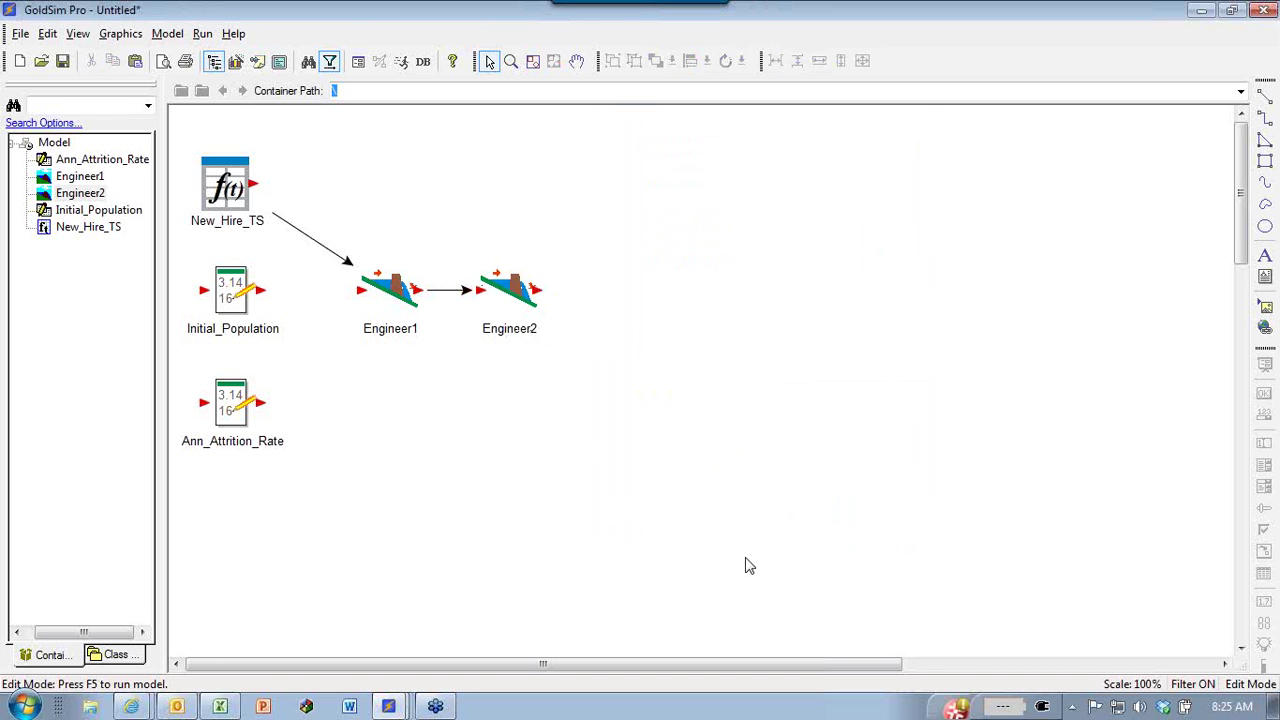
# Set the initial value of the Engineer1 reservoir to Initial_Population[Engineer1].
pyautogui.click(383, 287)
pyautogui.doubleClick(383, 287)
pyautogui.click(494, 308)
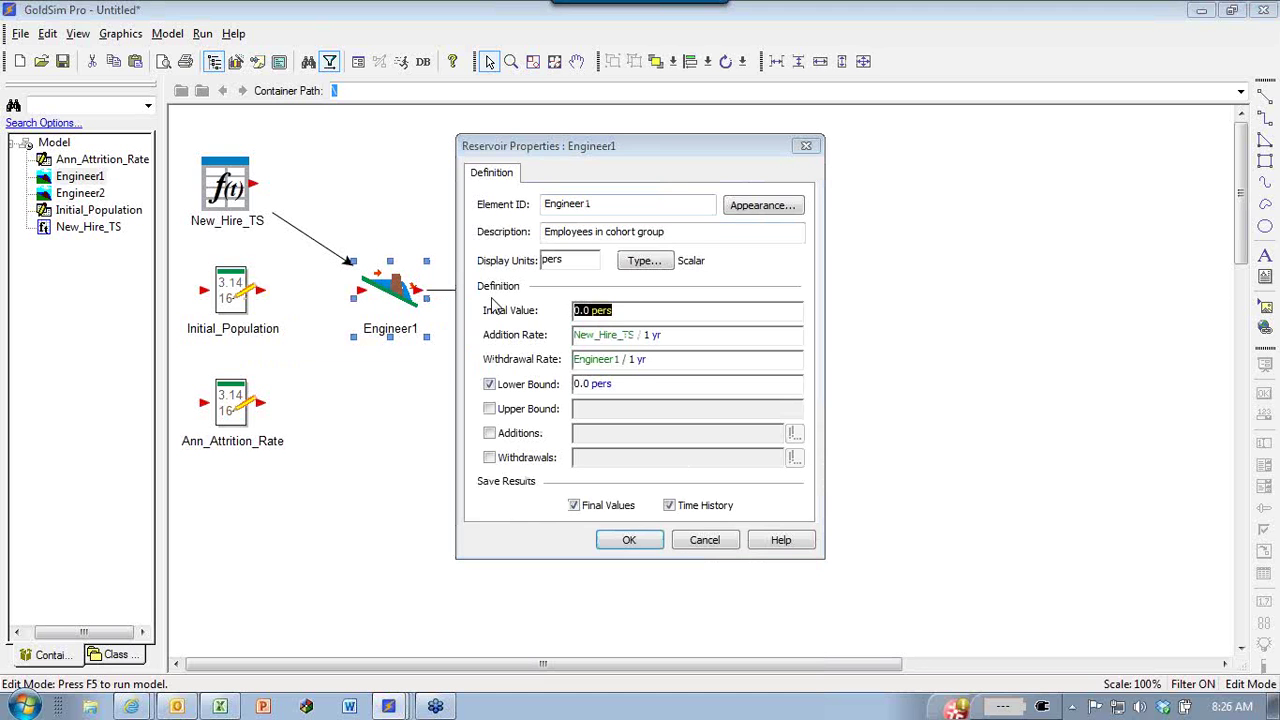
pyautogui.write('Initial_Population')
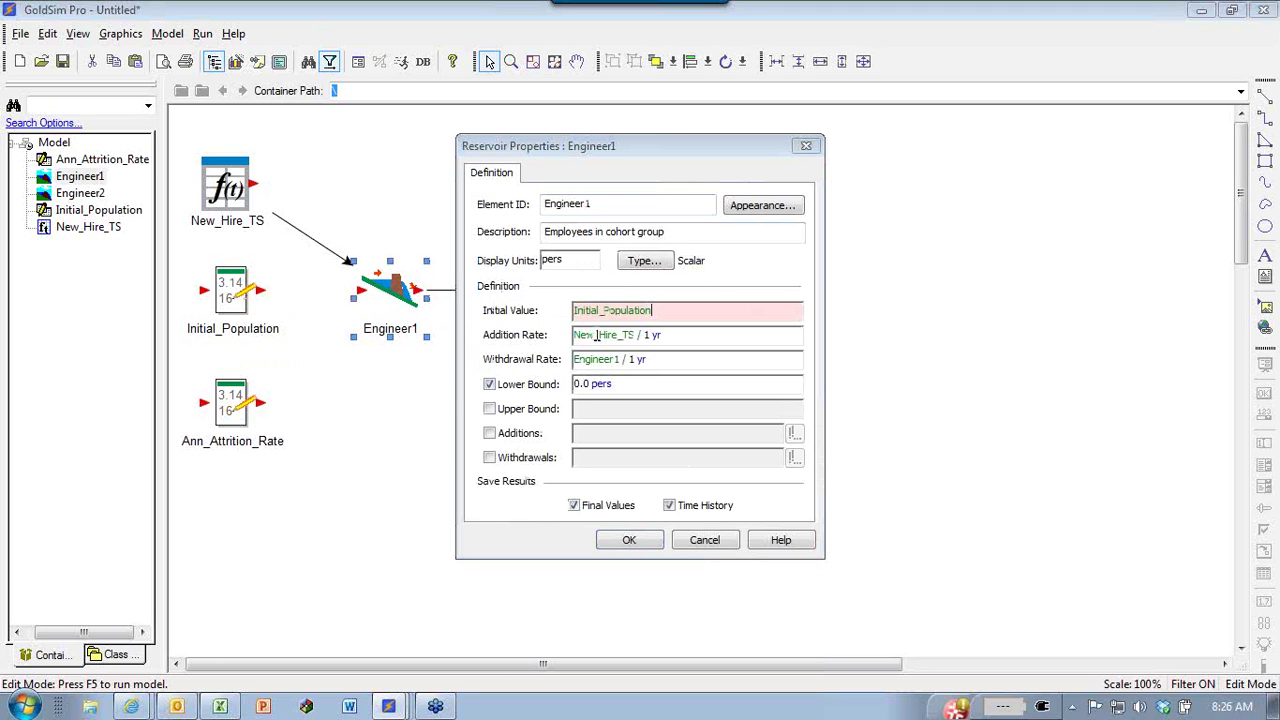
pyautogui.write('[')
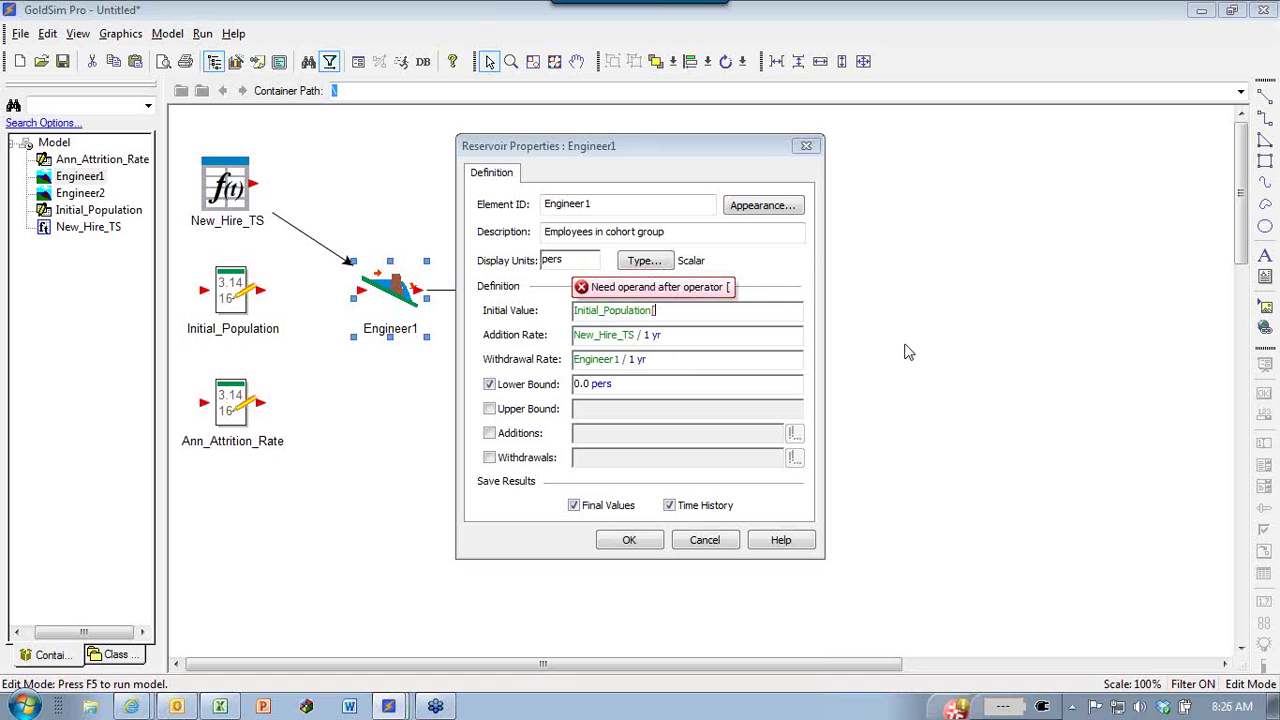
pyautogui.write('Engineer1]')
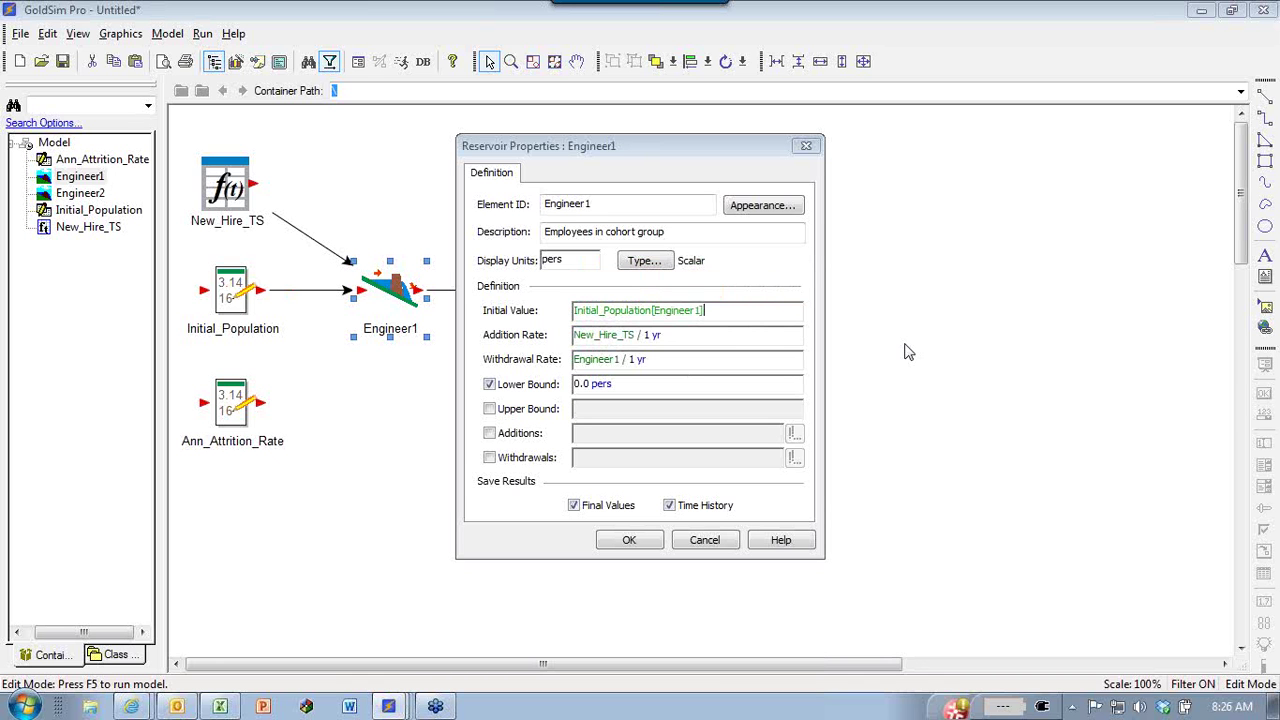
pyautogui.click(790, 270)
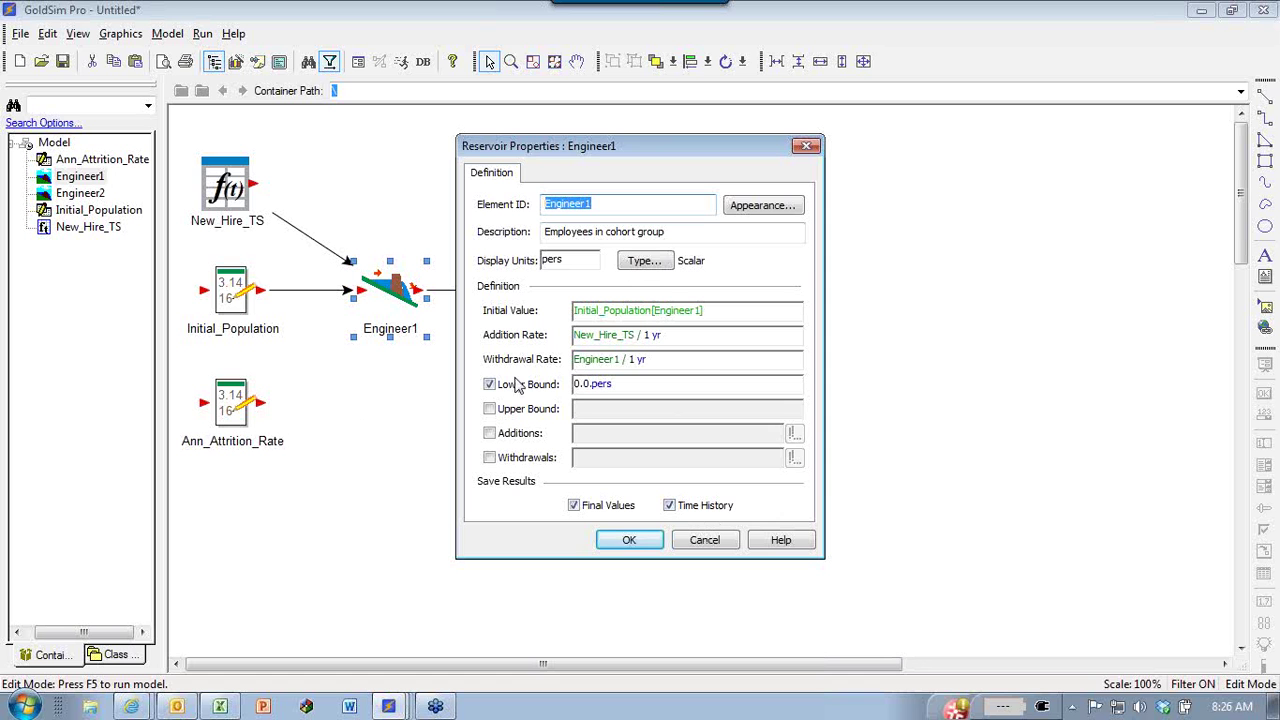
pyautogui.click(694, 359)
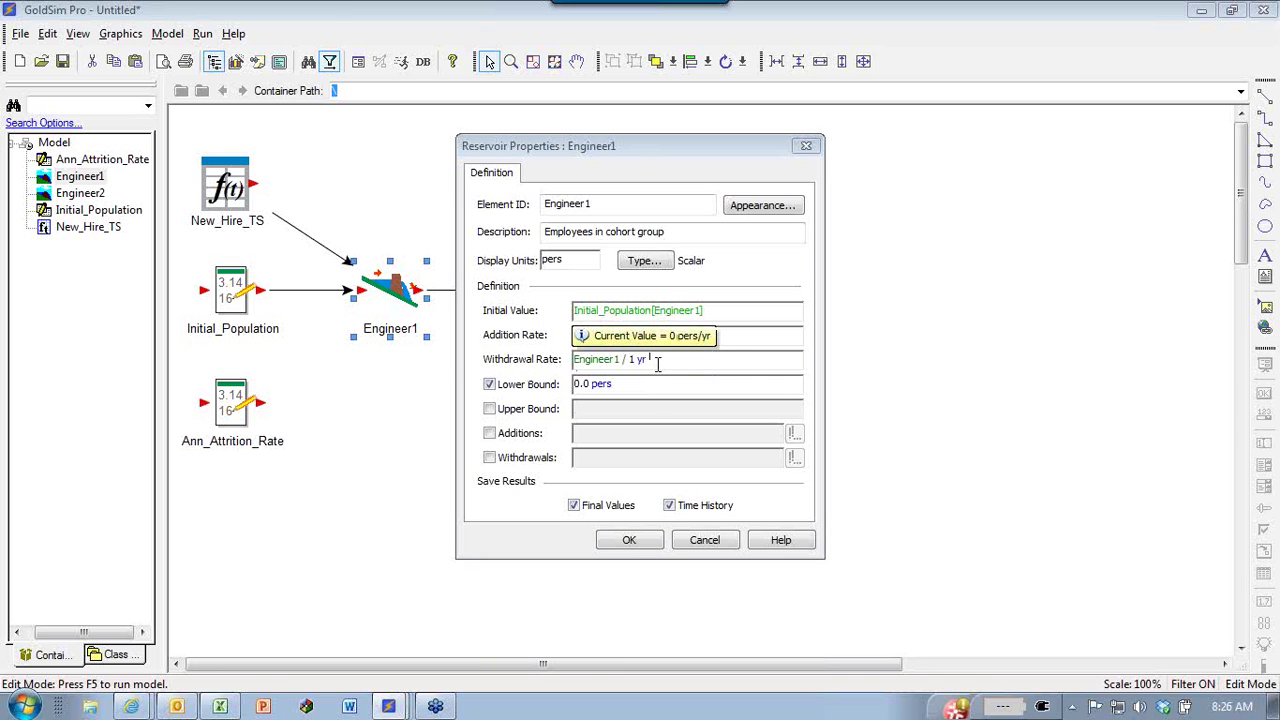
pyautogui.click(626, 541)
# Review the initial value, addition rate and withdrawal rate of the Engineer2 reservoir.
pyautogui.doubleClick(505, 290)
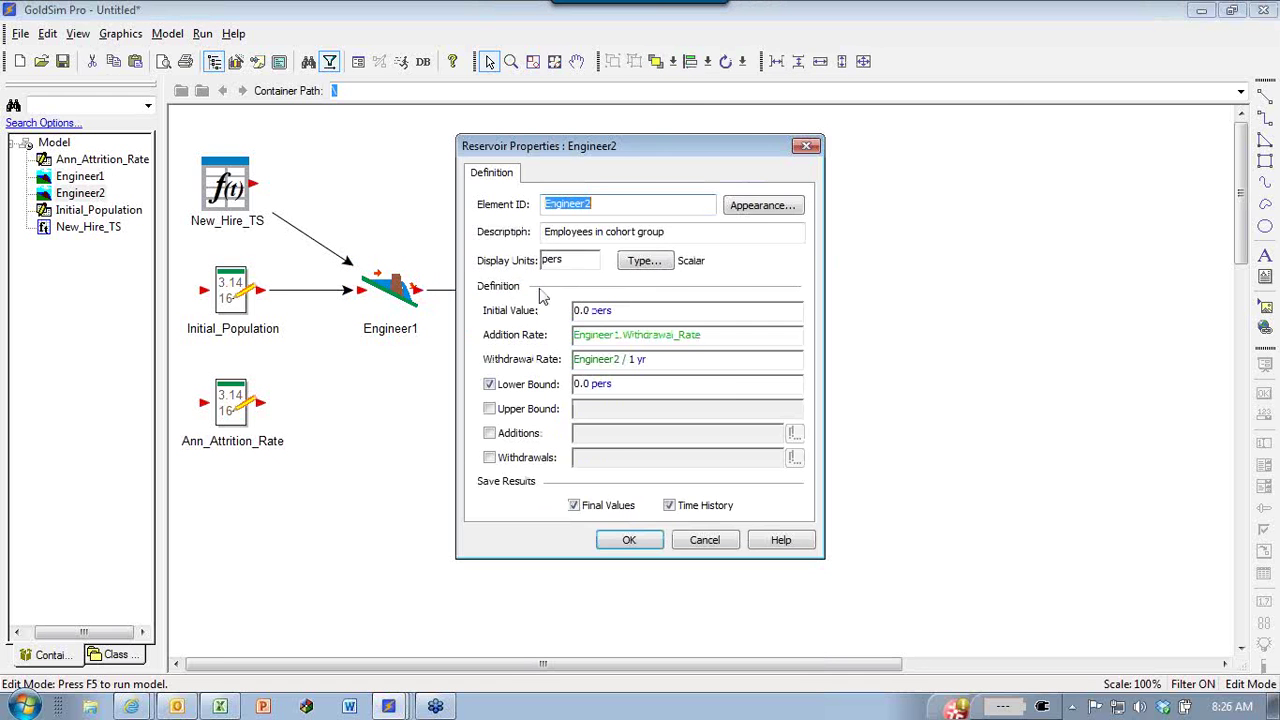
pyautogui.moveTo(567, 160); pyautogui.dragTo(750, 83)
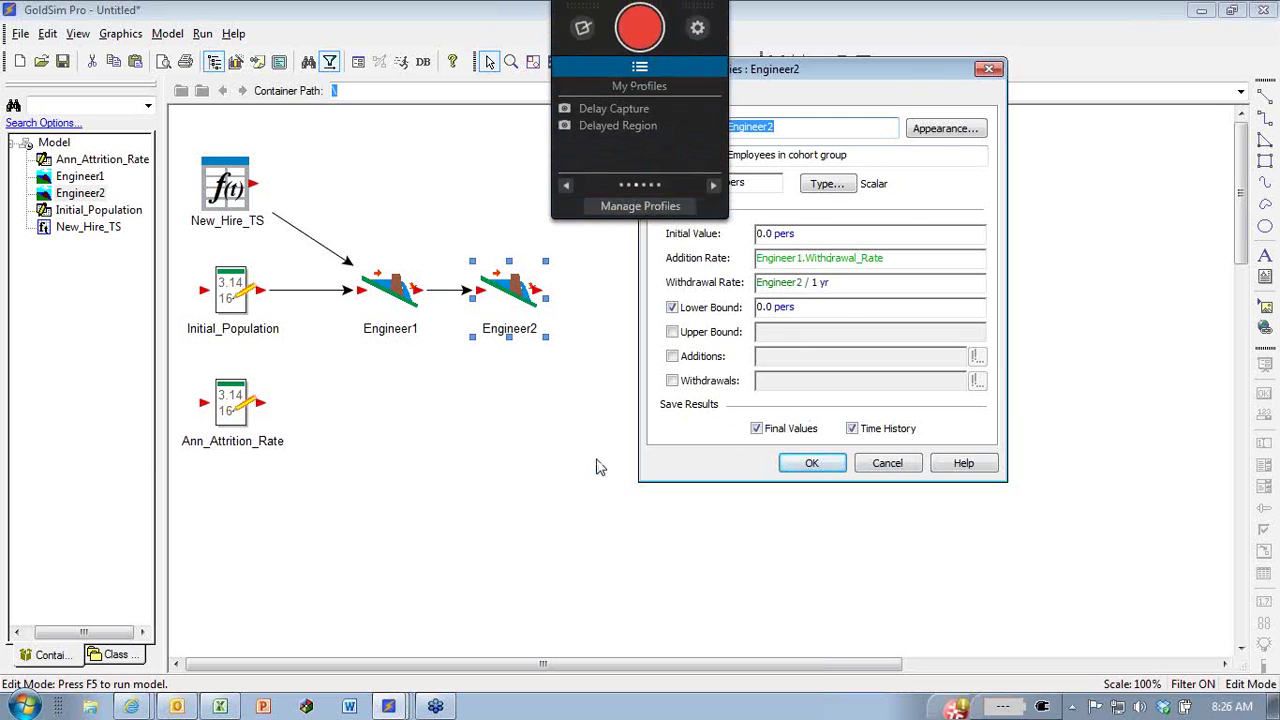
pyautogui.moveTo(925, 72); pyautogui.dragTo(858, 156)
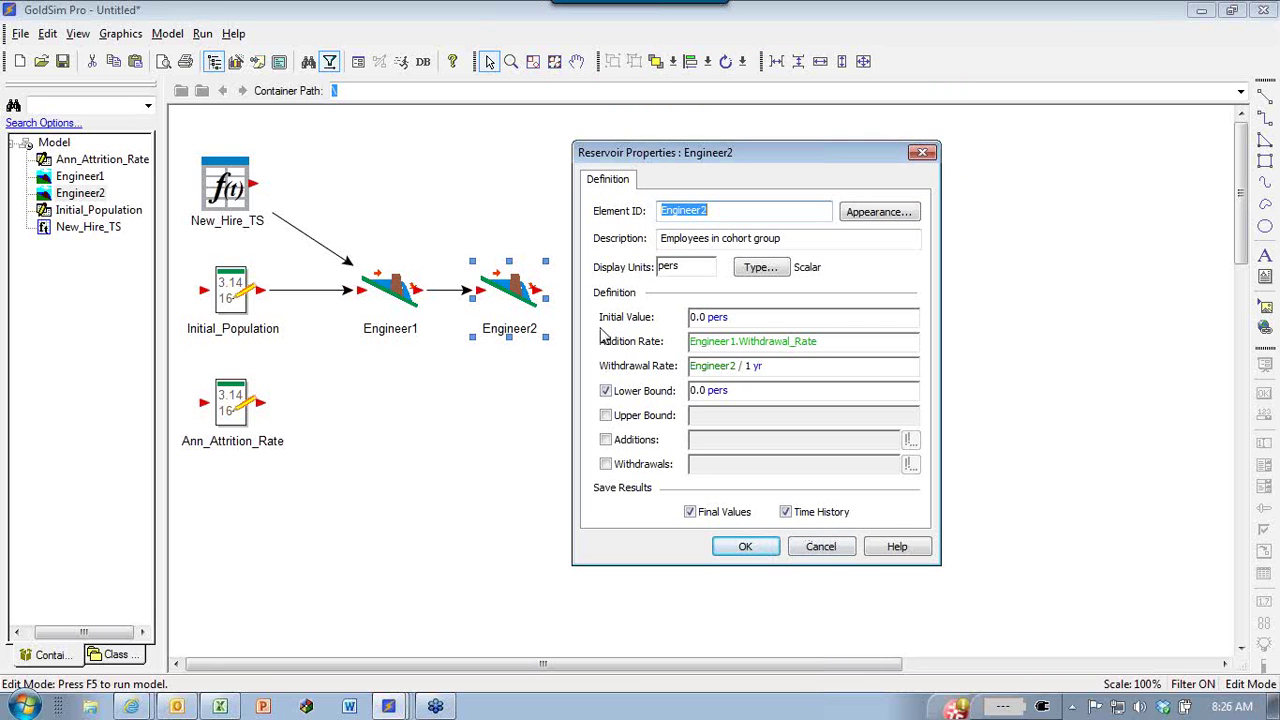
pyautogui.moveTo(762, 370)
pyautogui.click(747, 549)
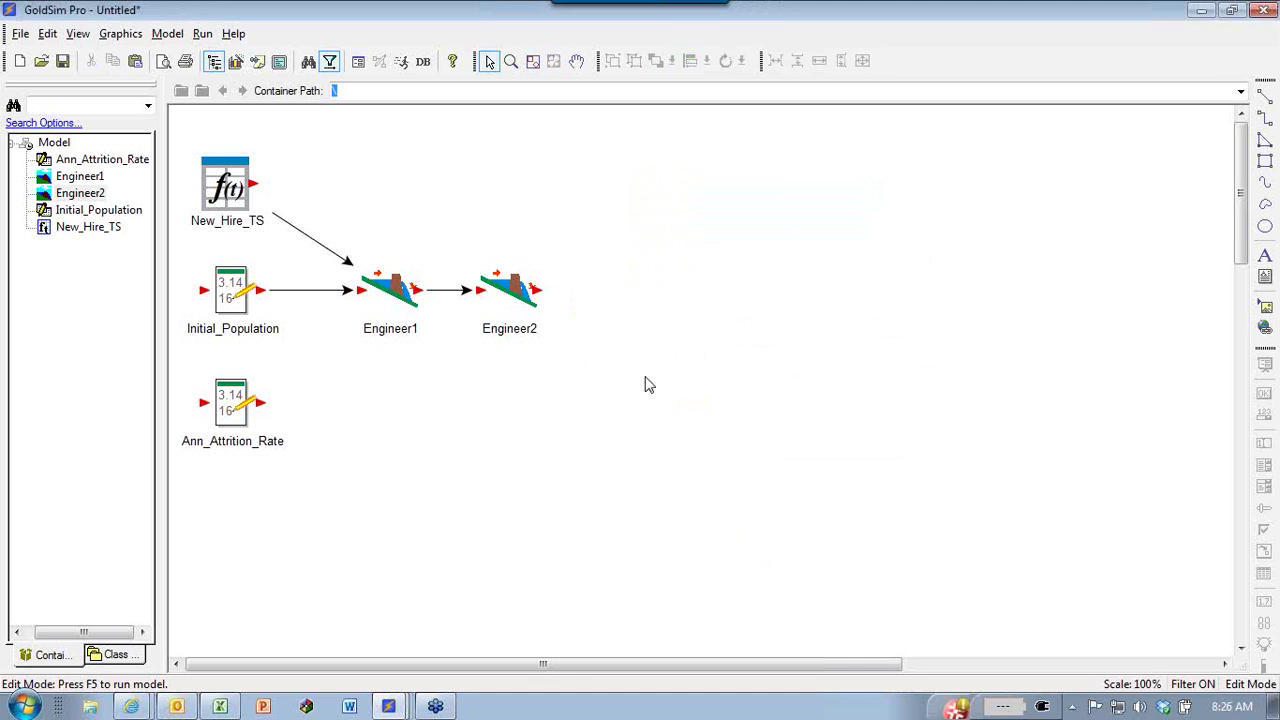
# Delete the Engineer1 and Engineer2 reservoirs from the model.
pyautogui.moveTo(283, 206); pyautogui.dragTo(537, 523)
pyautogui.press('Delete')
pyautogui.press('Return')
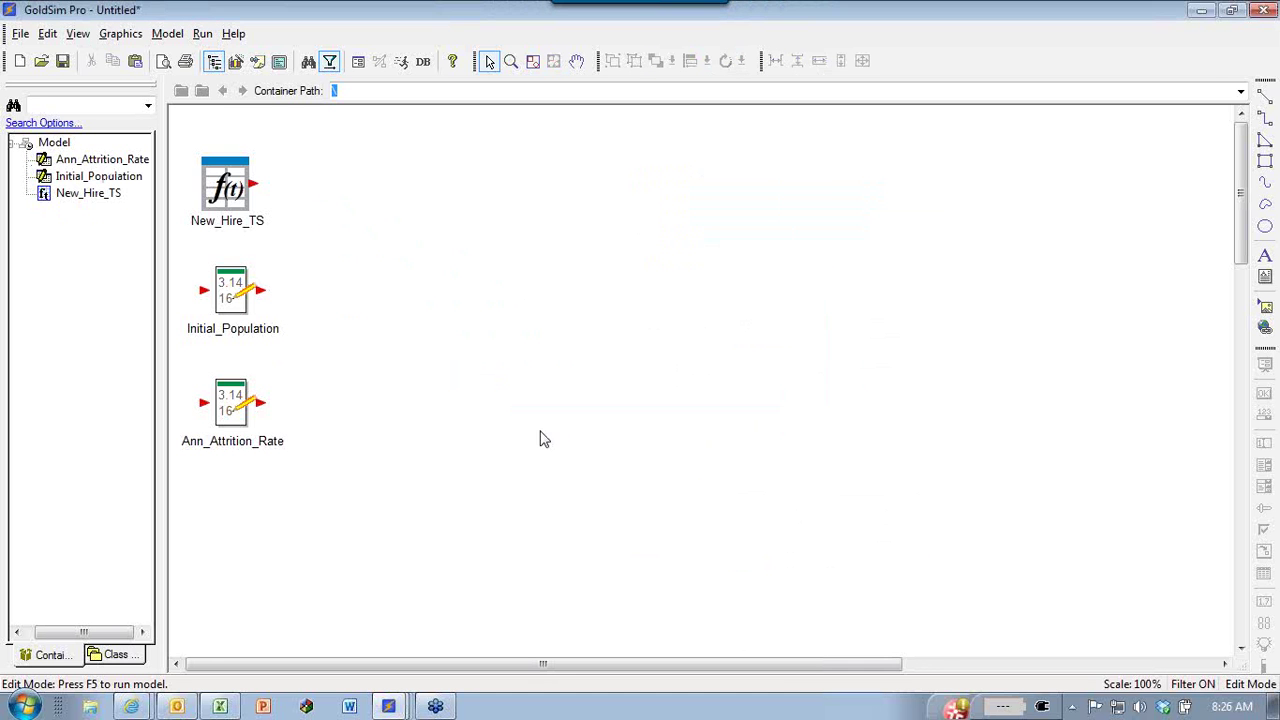
pyautogui.rightClick(379, 298)
pyautogui.moveTo(425, 310)
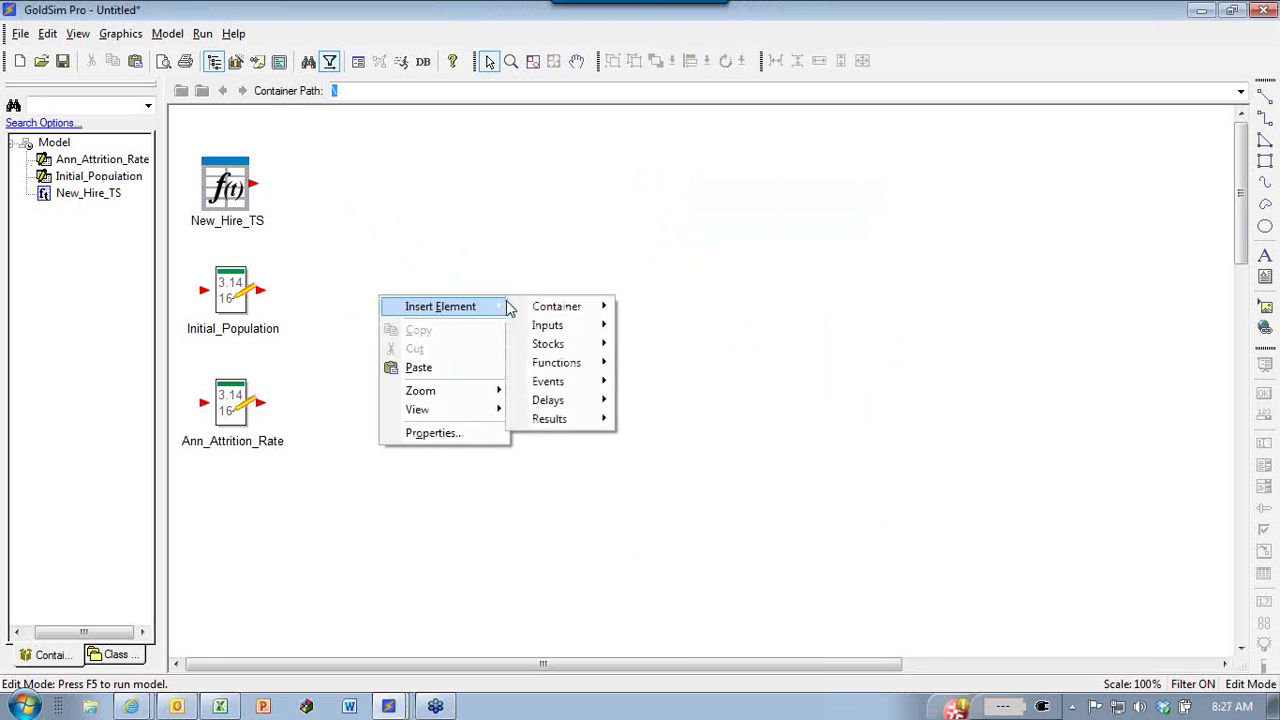
pyautogui.click(490, 258)
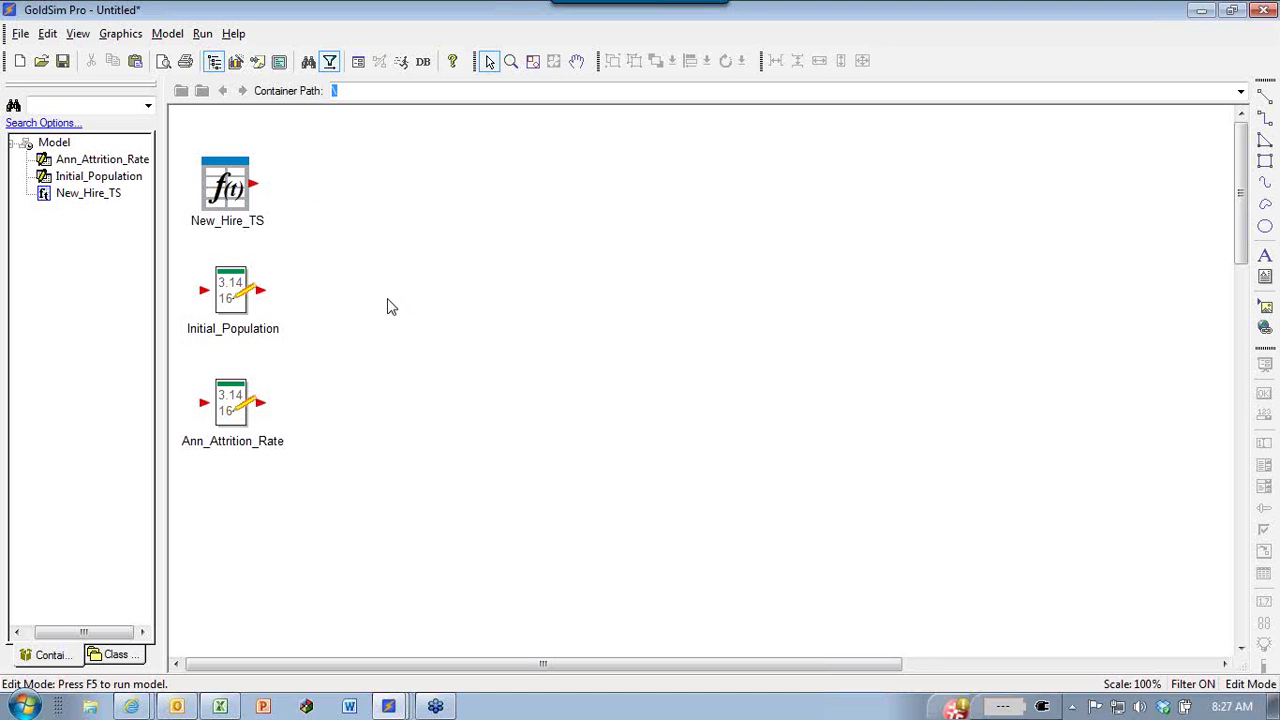
# Insert a Triggered Event element named Advance_Event with the description "Event advances employees".
pyautogui.rightClick(378, 181)
pyautogui.moveTo(440, 189)
pyautogui.moveTo(555, 210)
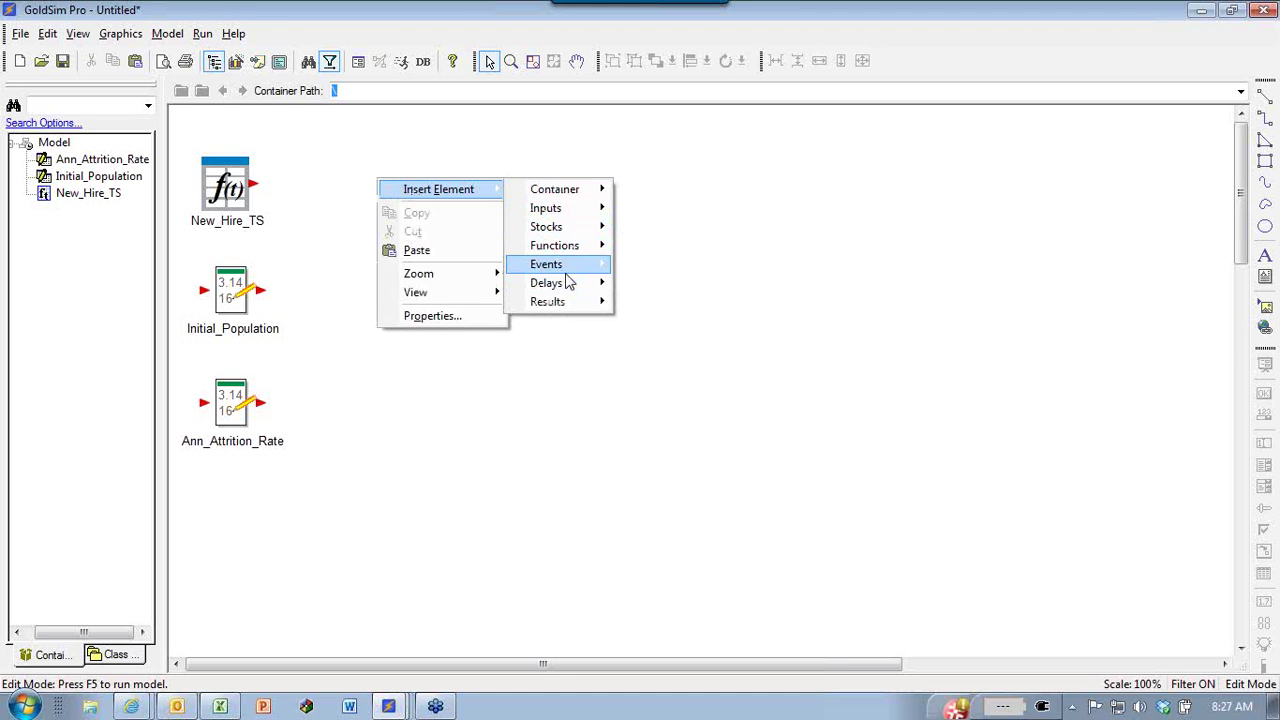
pyautogui.moveTo(575, 268)
pyautogui.click(684, 283)
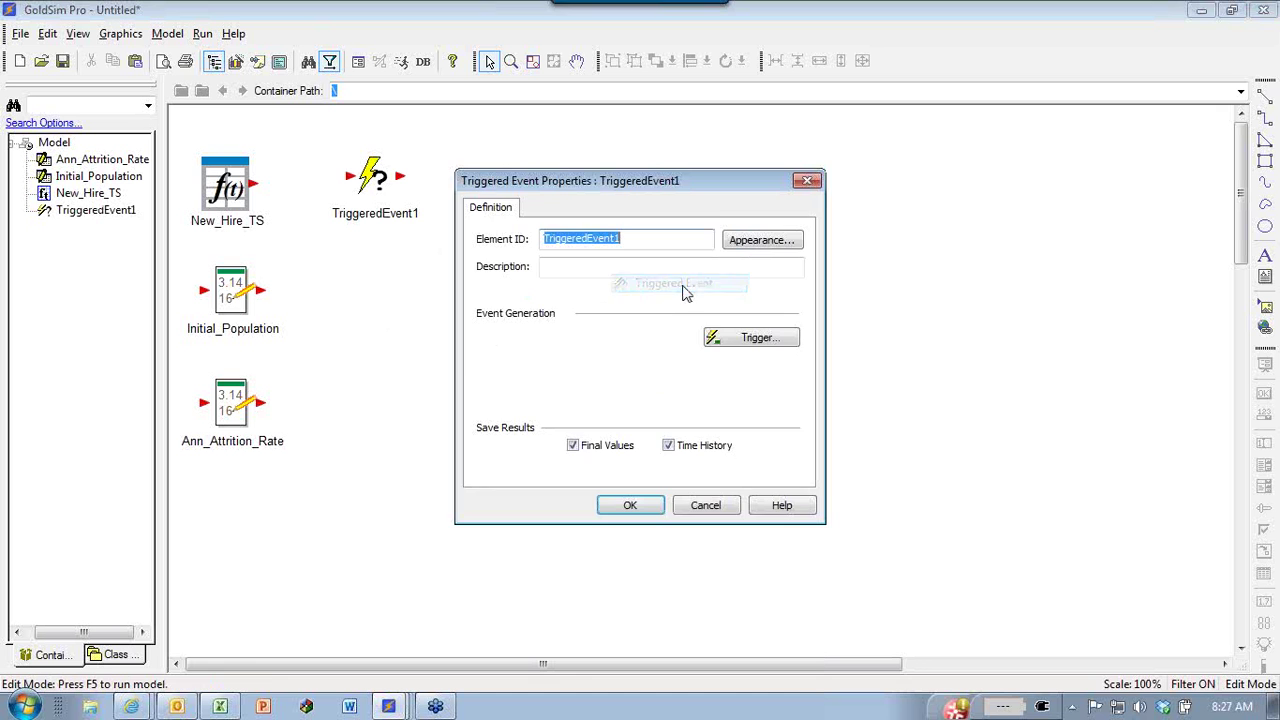
pyautogui.moveTo(546, 185); pyautogui.dragTo(612, 145)
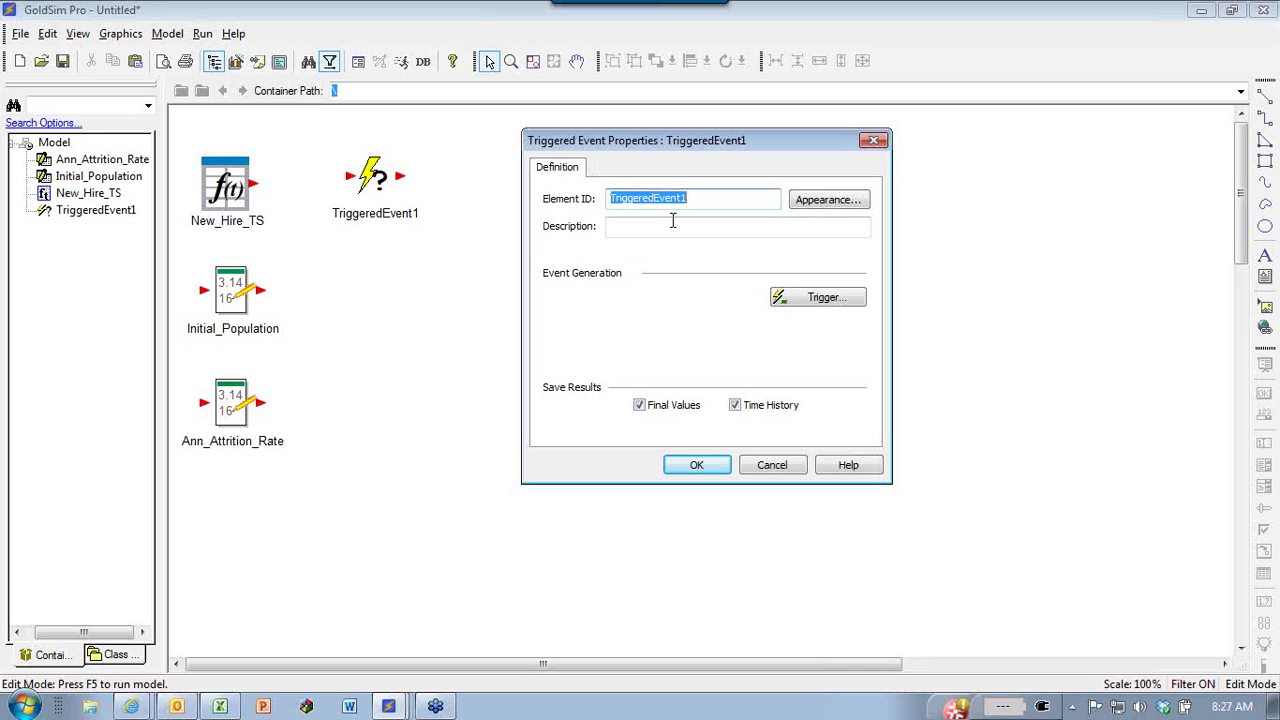
pyautogui.write('Advance_Event')
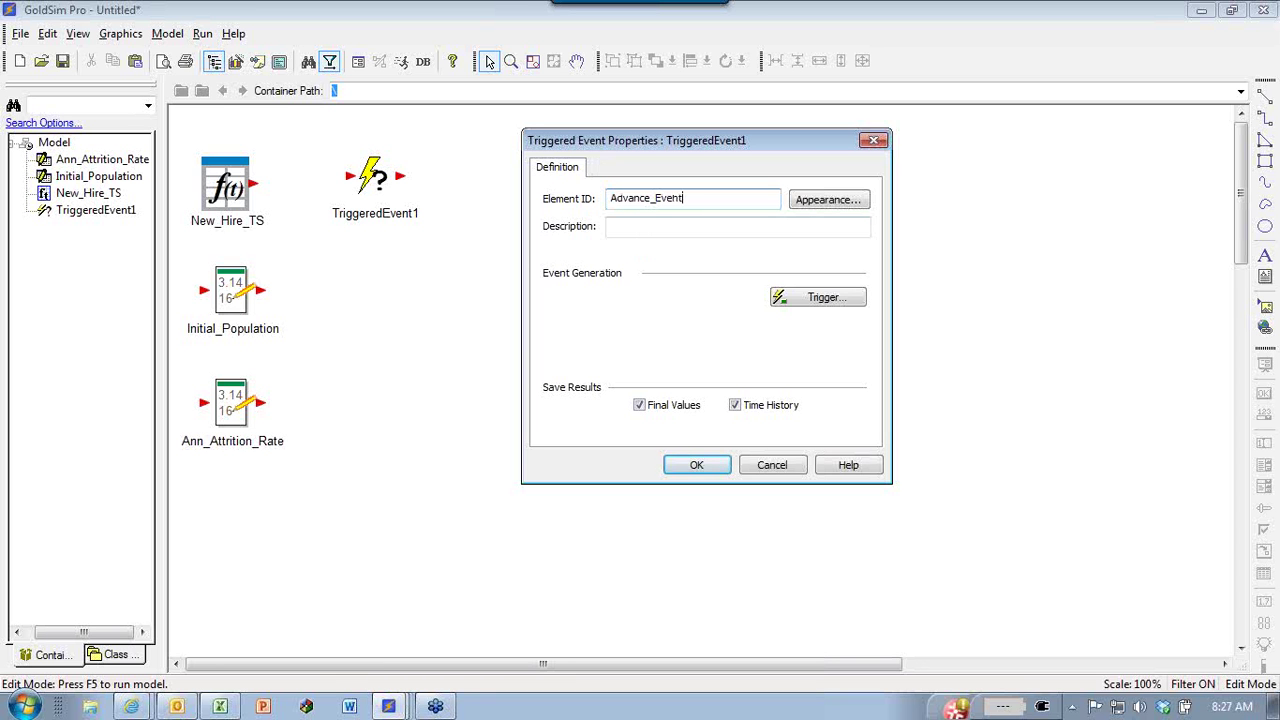
pyautogui.press('Tab')
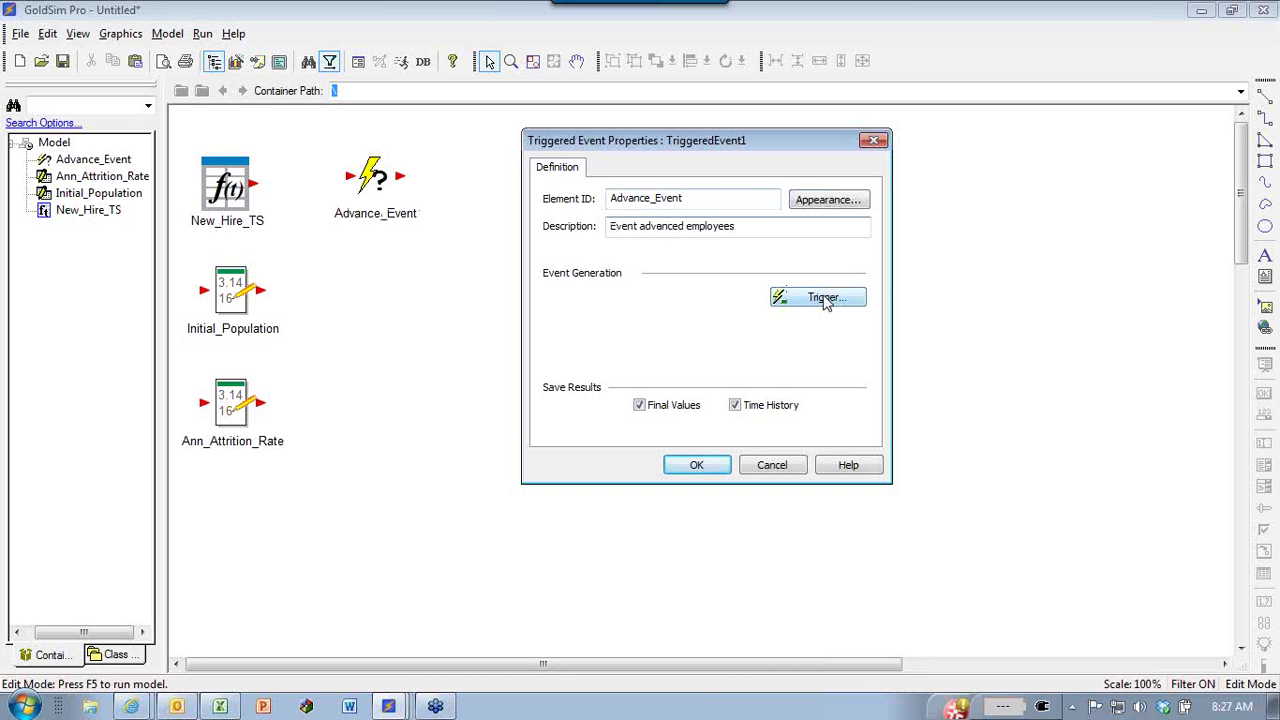
pyautogui.click(683, 228)
pyautogui.write('s')
# Add an On Changed trigger to Advance_Event that is defined by EYear.
pyautogui.click(815, 297)
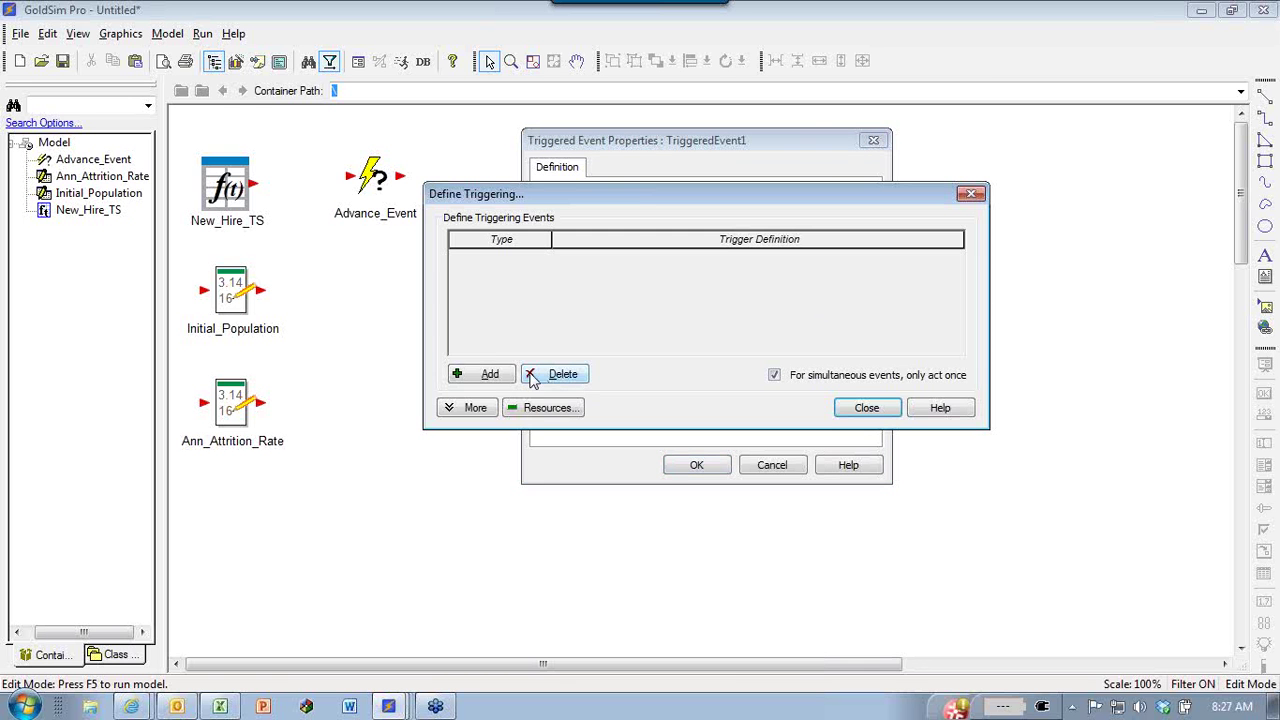
pyautogui.click(495, 374)
pyautogui.click(543, 256)
pyautogui.click(495, 274)
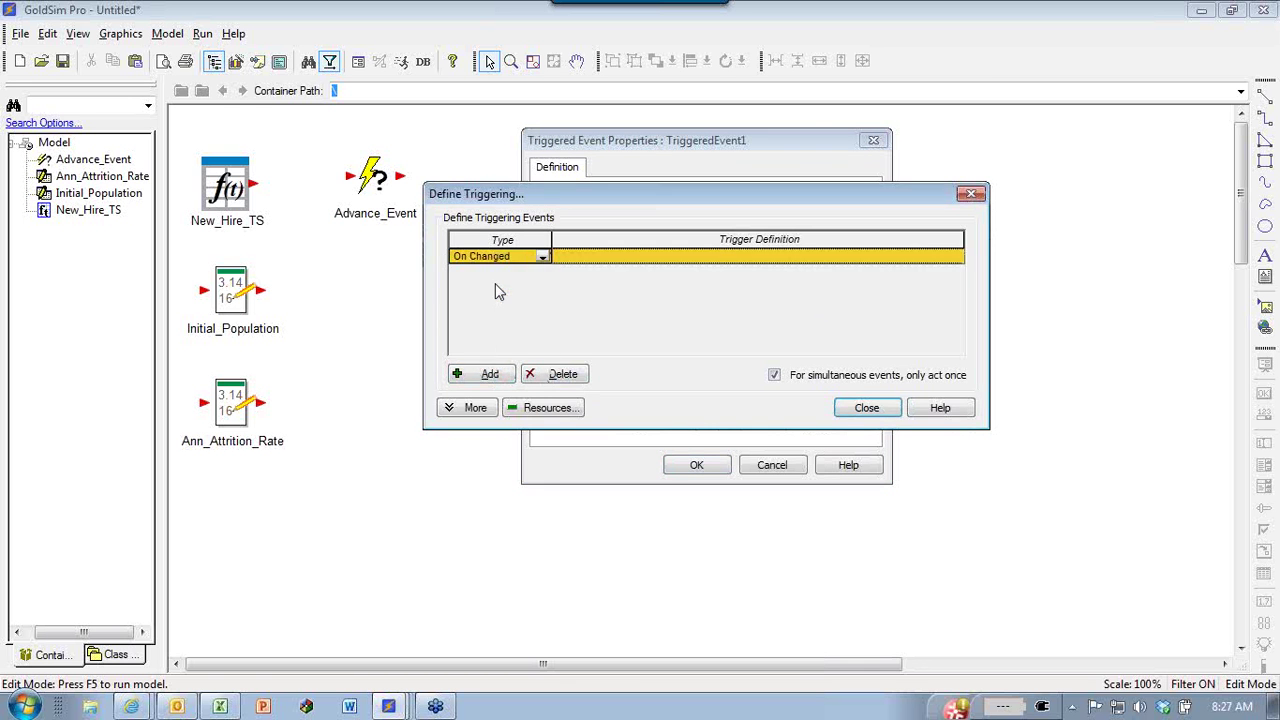
pyautogui.click(566, 257)
pyautogui.write('eyear')
pyautogui.press('Return')
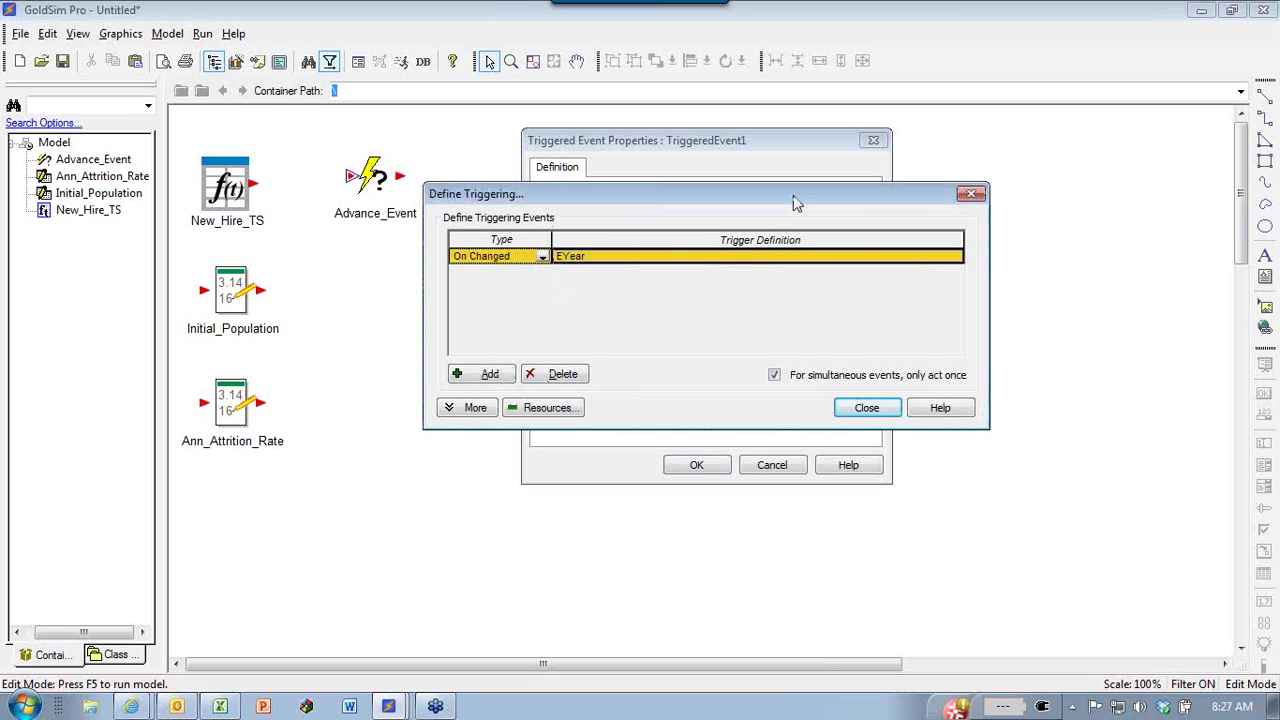
# Require the condition etime > 0 yr for the Advance_Event trigger and close the element's properties.
pyautogui.click(465, 412)
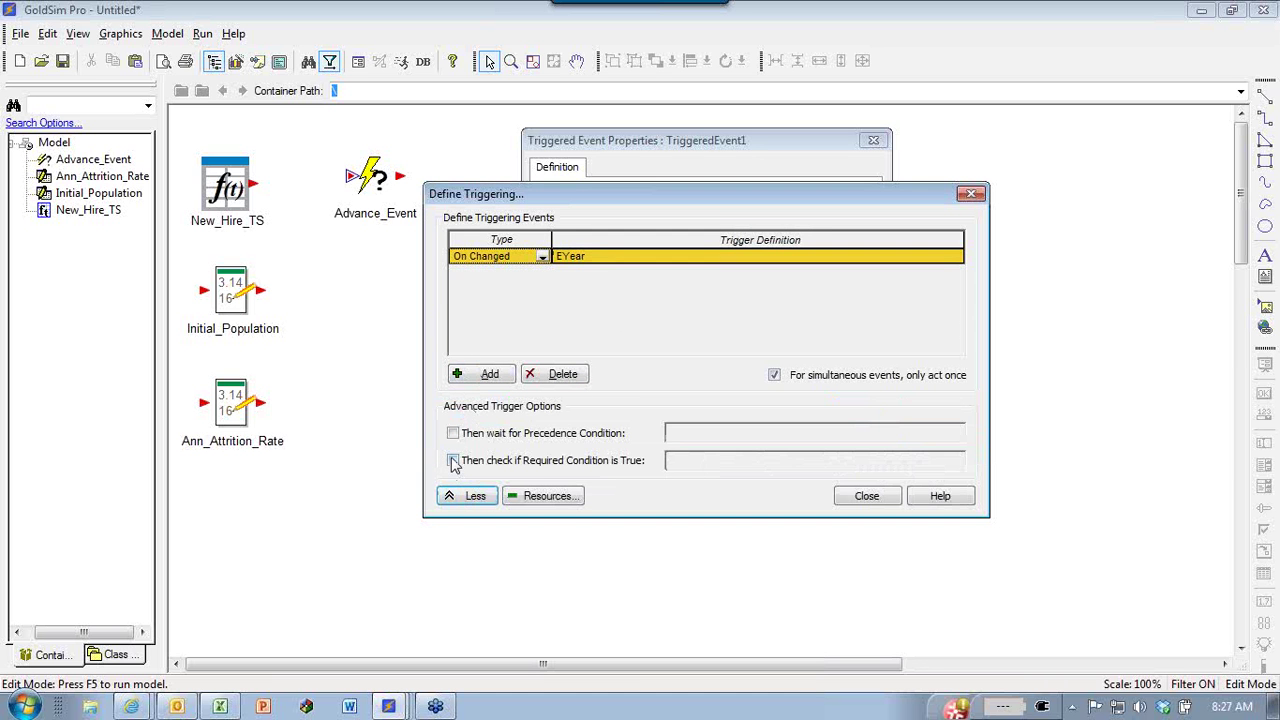
pyautogui.click(453, 460)
pyautogui.moveTo(698, 461); pyautogui.dragTo(654, 461)
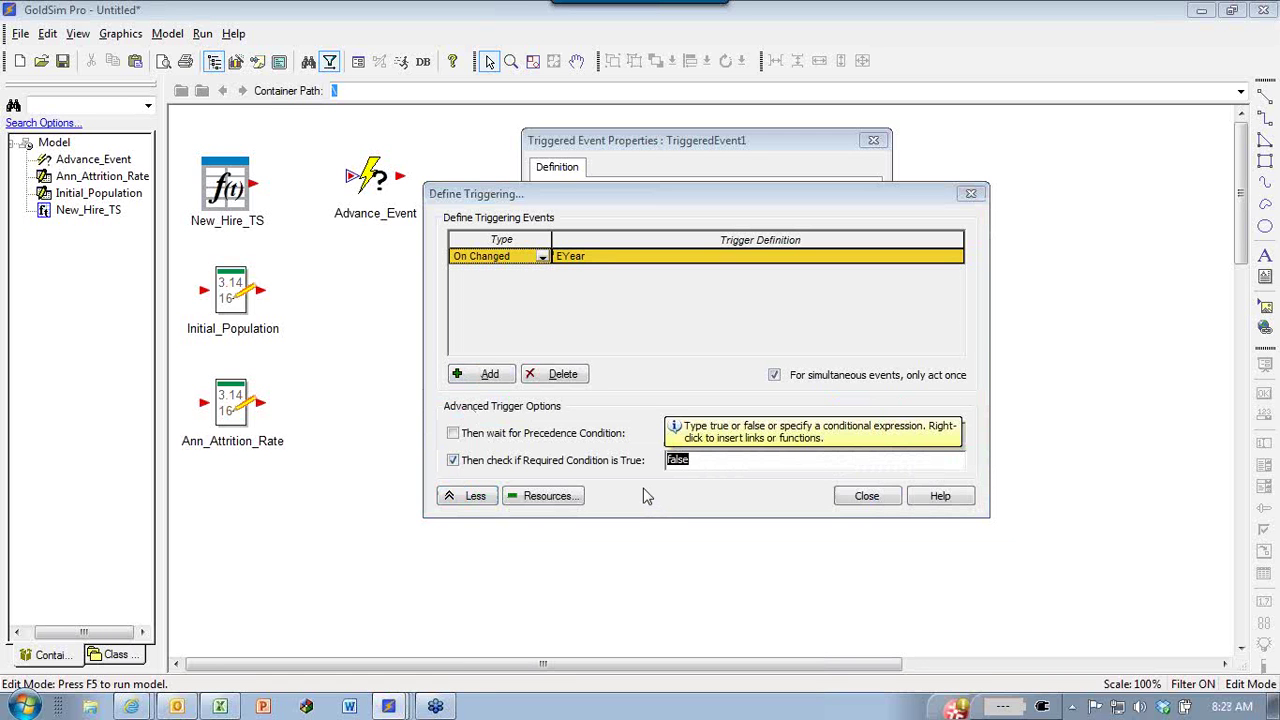
pyautogui.write('etime >= ')
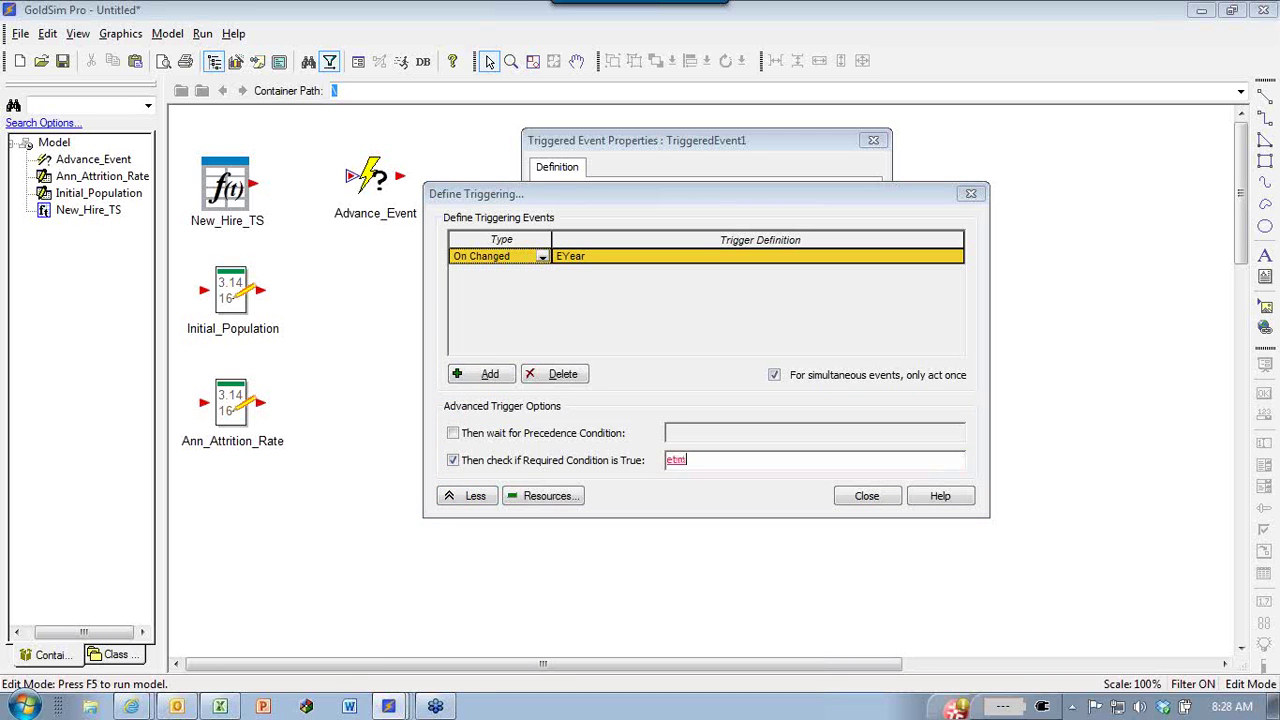
pyautogui.write('0 yr')
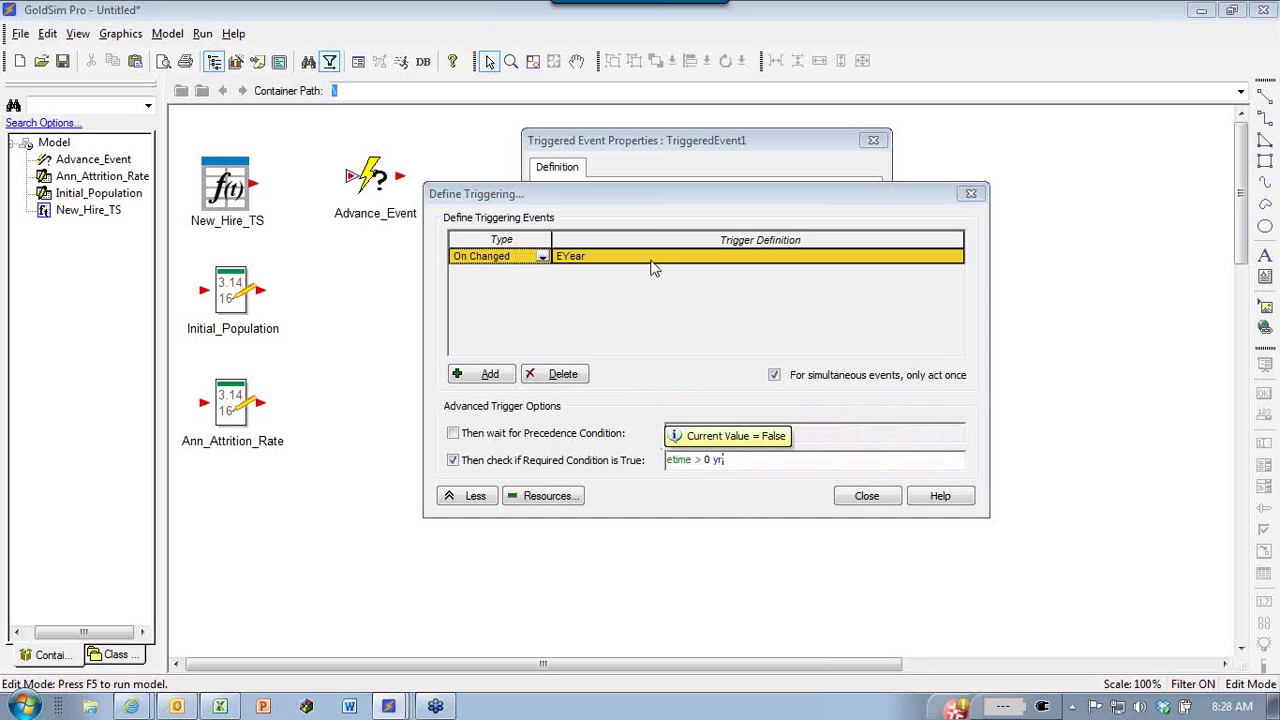
pyautogui.moveTo(653, 199); pyautogui.dragTo(745, 150)
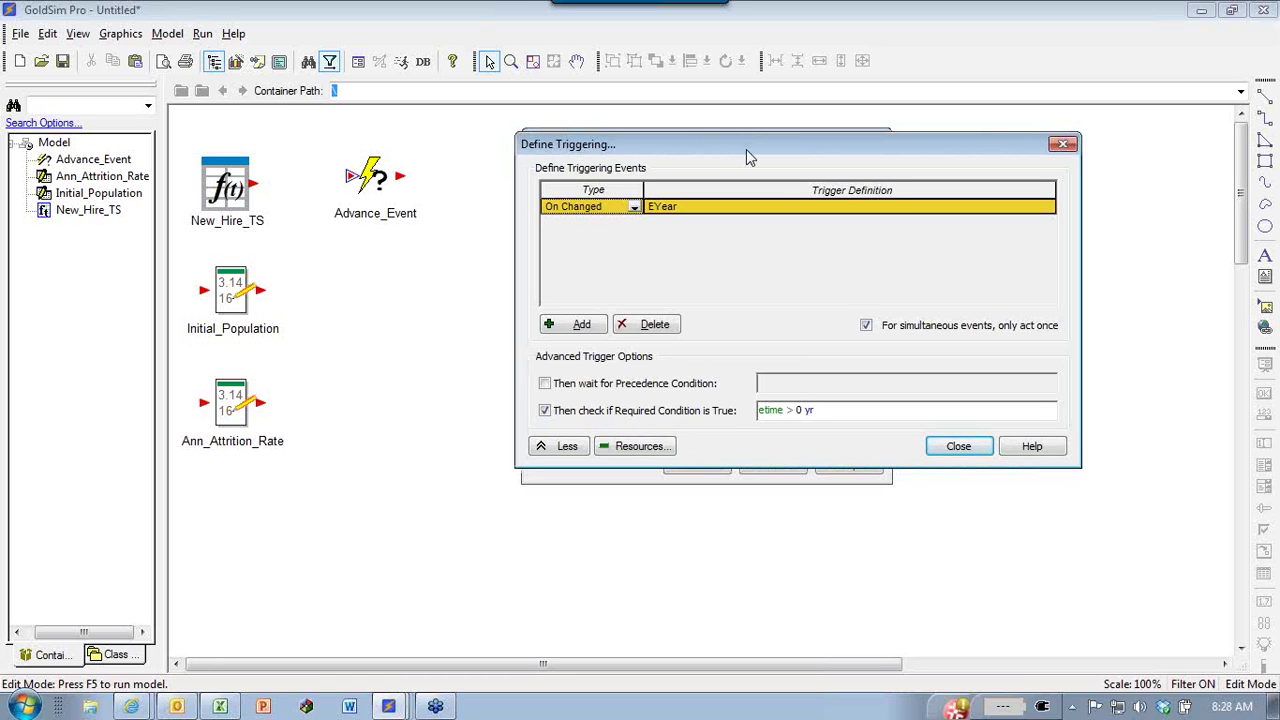
pyautogui.click(940, 445)
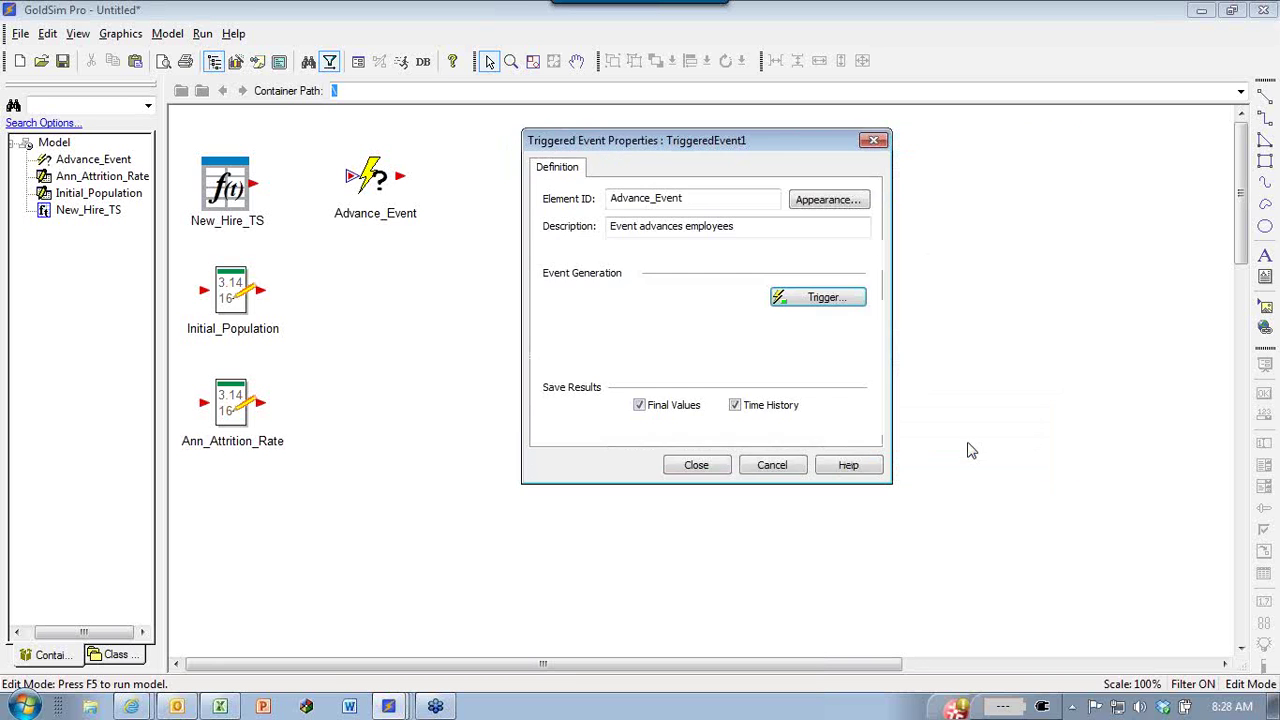
pyautogui.click(696, 467)
# Move the Advance_Event element slightly right and up on the model canvas.
pyautogui.rightClick(436, 277)
pyautogui.press('Escape')
pyautogui.moveTo(376, 176); pyautogui.dragTo(447, 161)
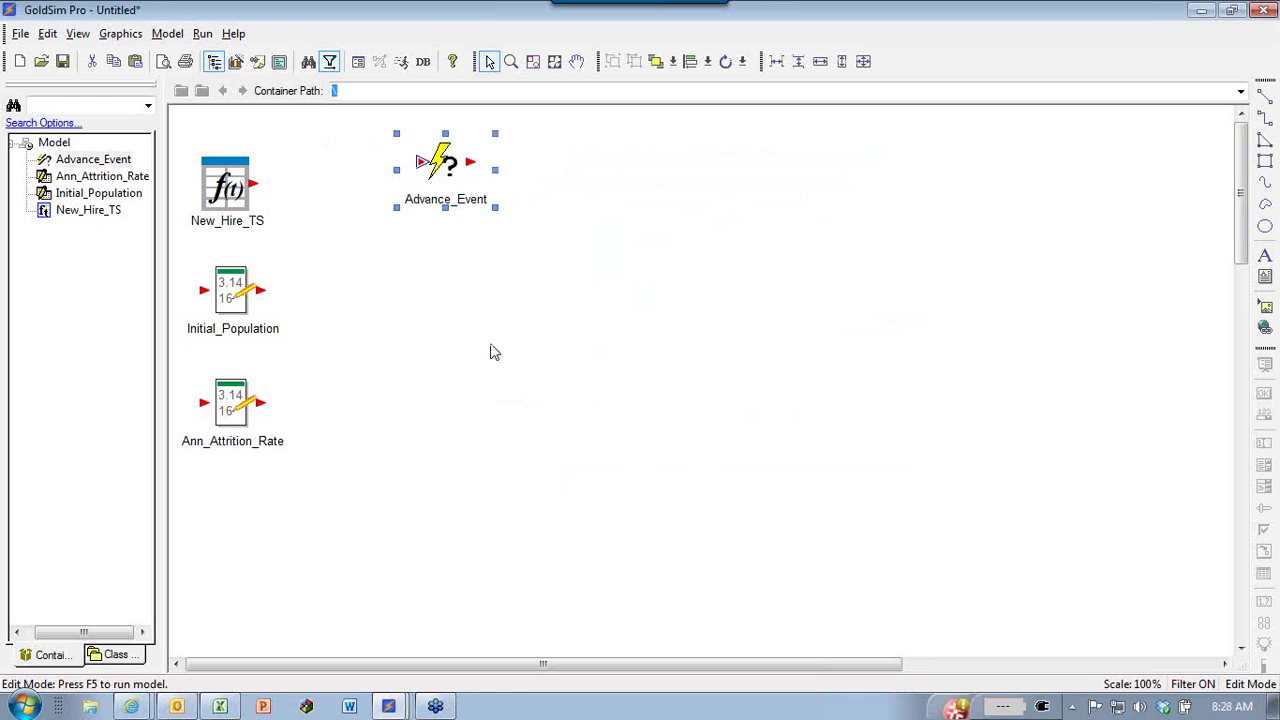
# Insert an Integrator named Engineer1 with display units pers, below and to the right of Advance_Event.
pyautogui.rightClick(443, 269)
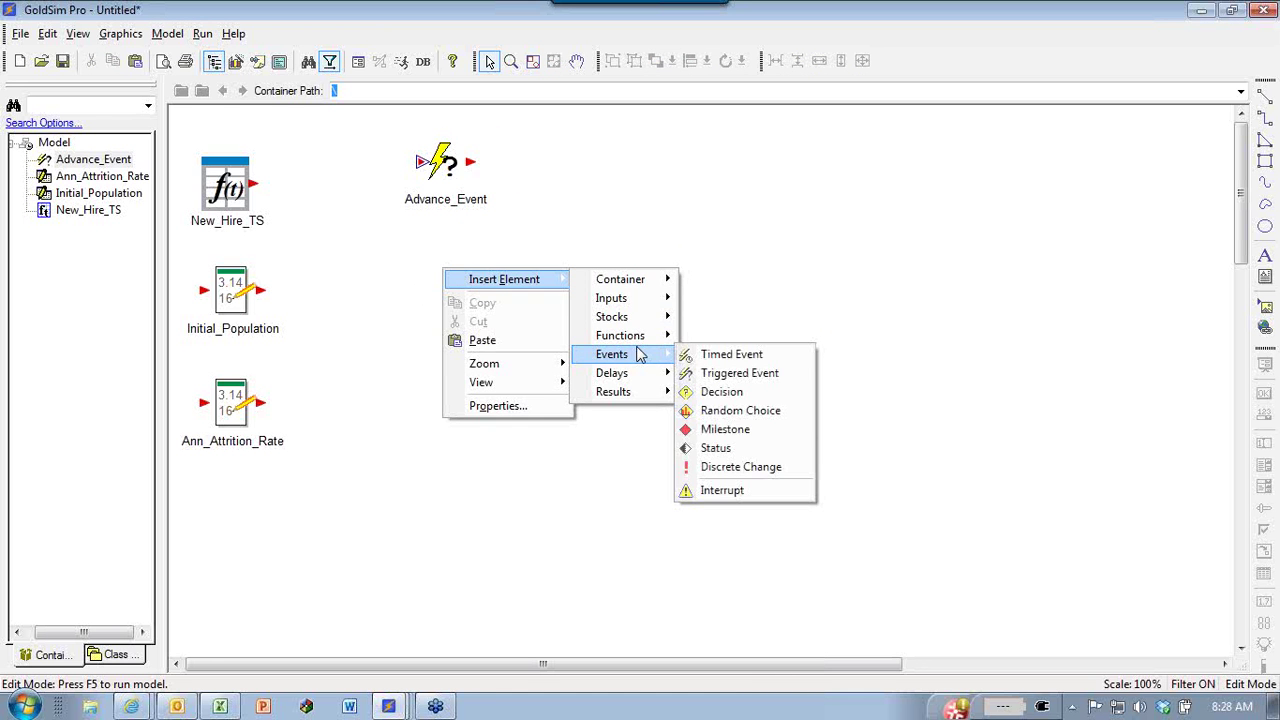
pyautogui.click(679, 323)
pyautogui.rightClick(589, 282)
pyautogui.moveTo(650, 292)
pyautogui.moveTo(758, 316)
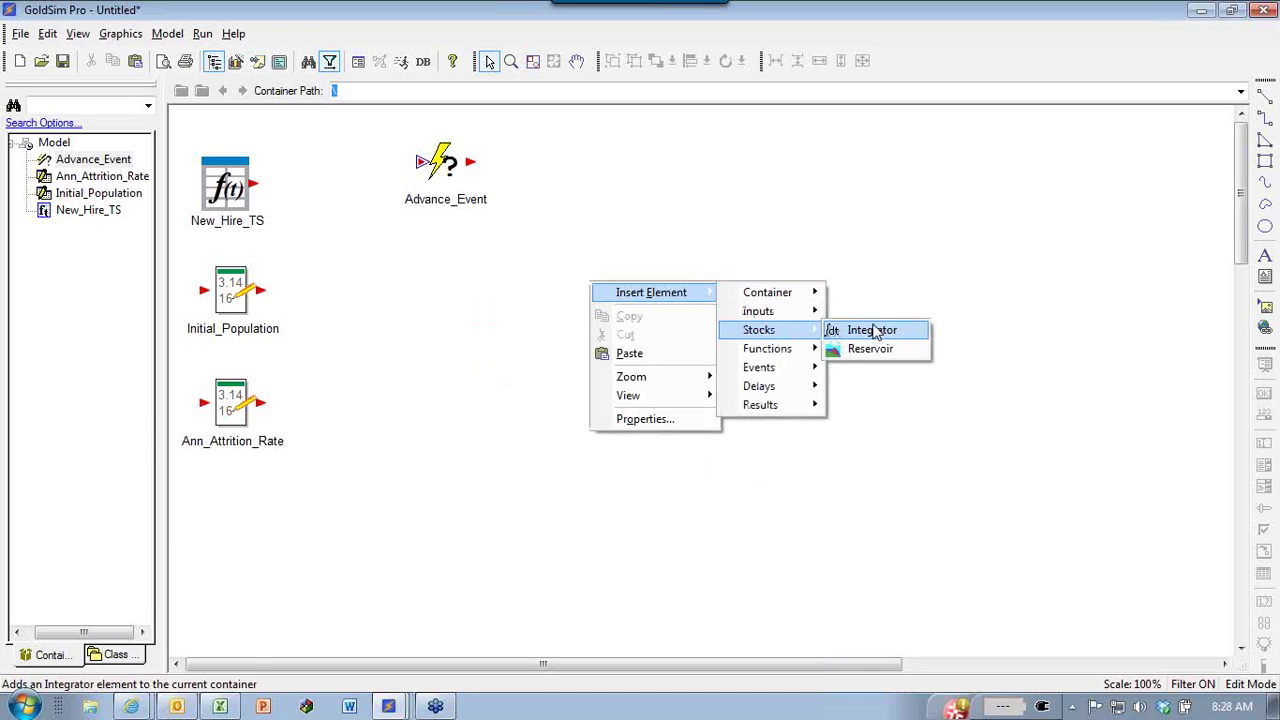
pyautogui.click(876, 331)
pyautogui.click(878, 336)
pyautogui.write('Engine')
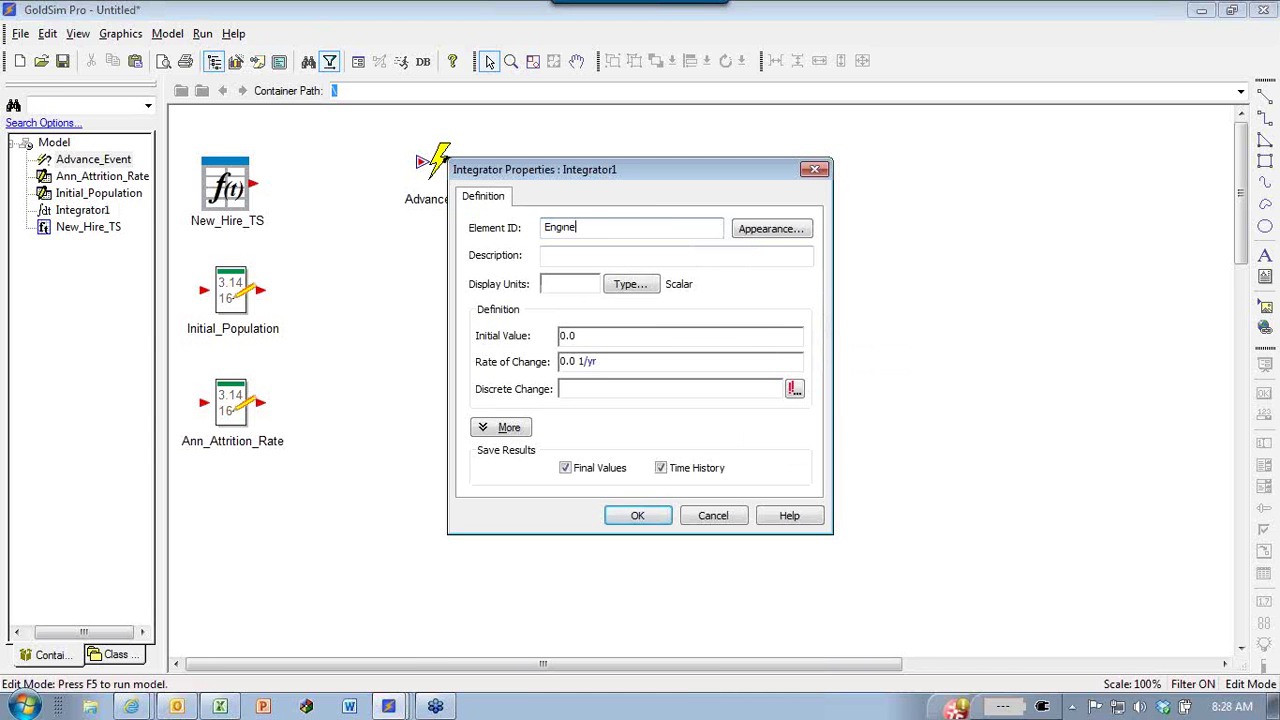
pyautogui.press('Tab')
pyautogui.press('Tab')
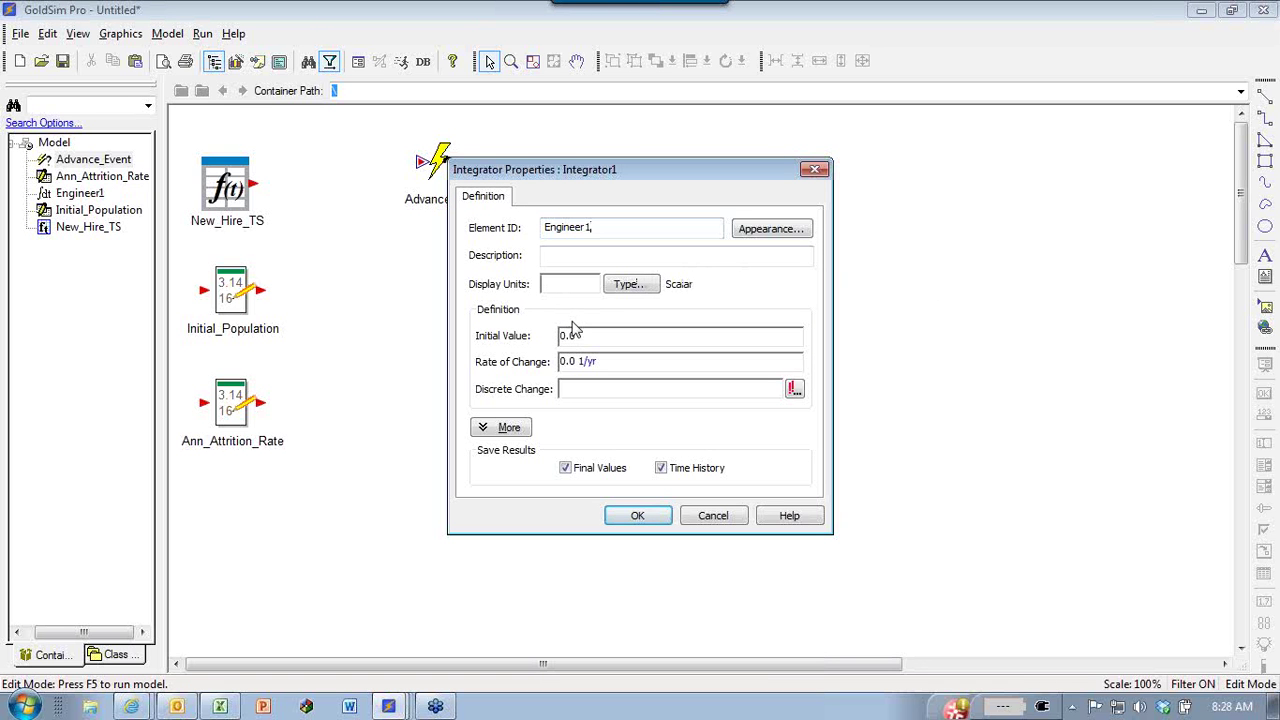
pyautogui.write('pers')
pyautogui.moveTo(578, 172); pyautogui.dragTo(794, 147)
pyautogui.click(853, 490)
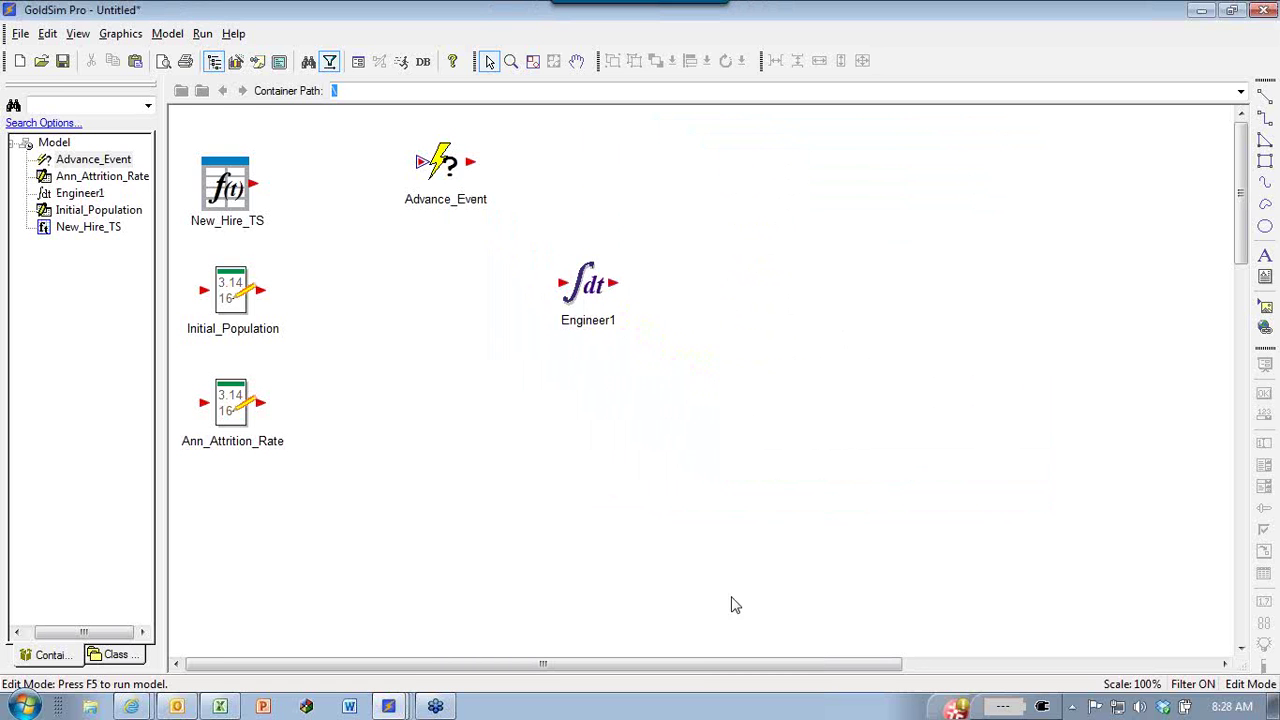
pyautogui.click(590, 305)
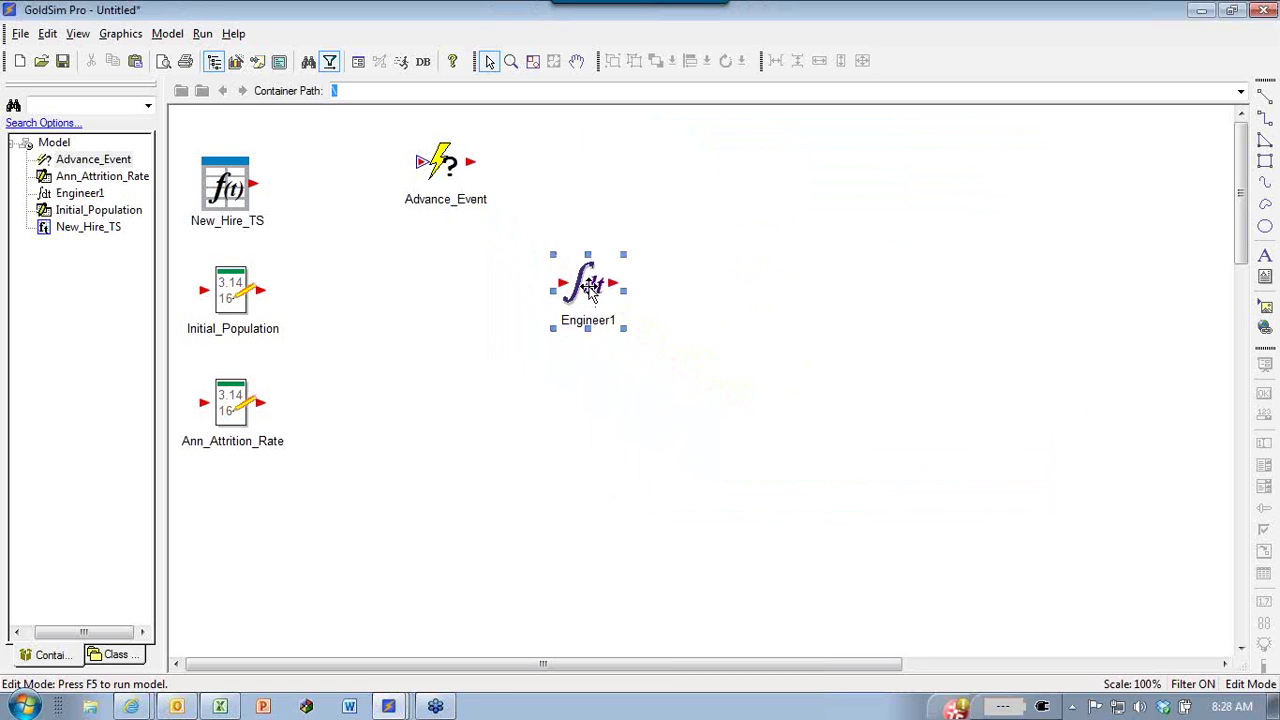
# Insert a Discrete Change element below Advance_Event, to the left of Engineer1.
pyautogui.rightClick(448, 282)
pyautogui.moveTo(480, 292)
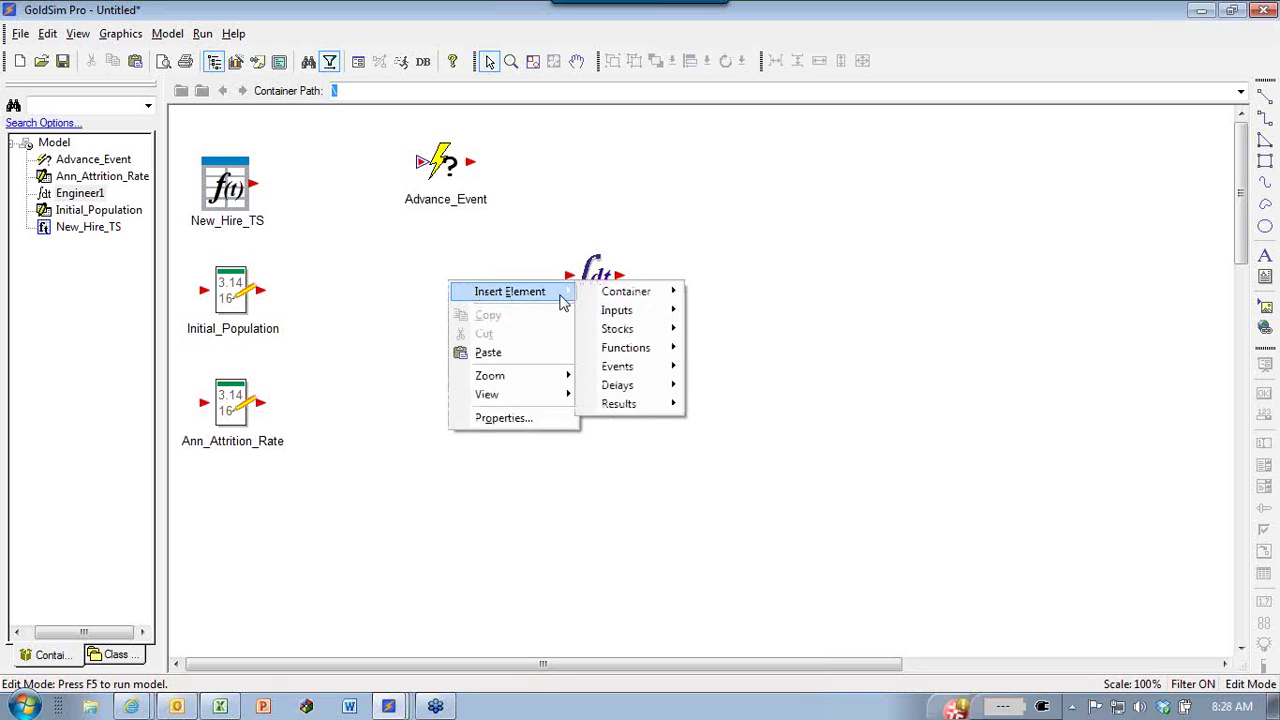
pyautogui.moveTo(632, 368)
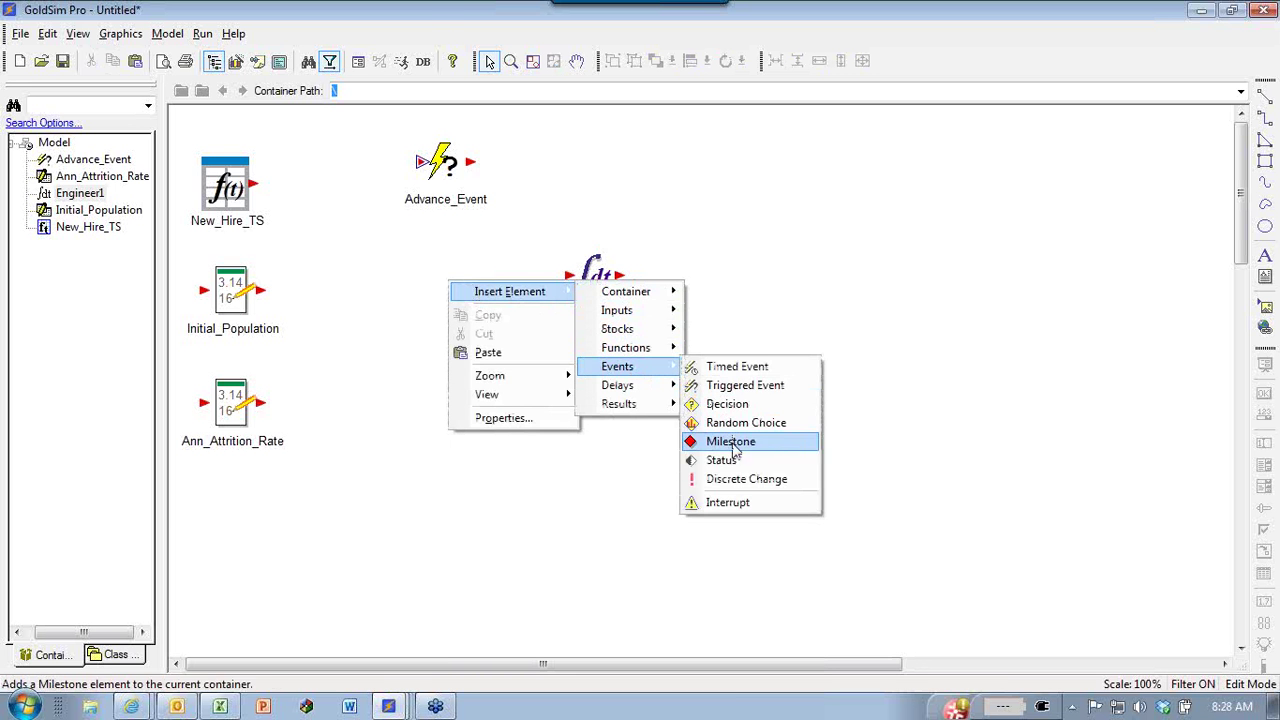
pyautogui.click(766, 482)
pyautogui.moveTo(640, 160); pyautogui.dragTo(879, 150)
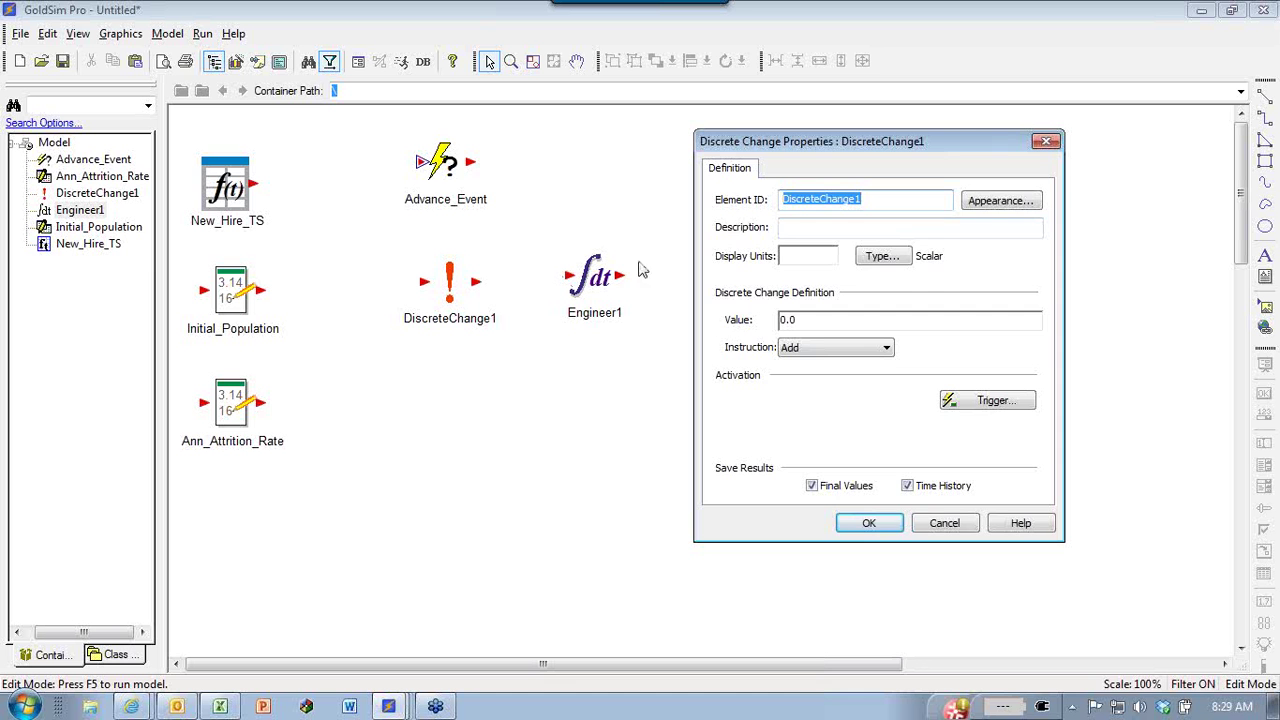
pyautogui.moveTo(905, 145); pyautogui.dragTo(846, 76)
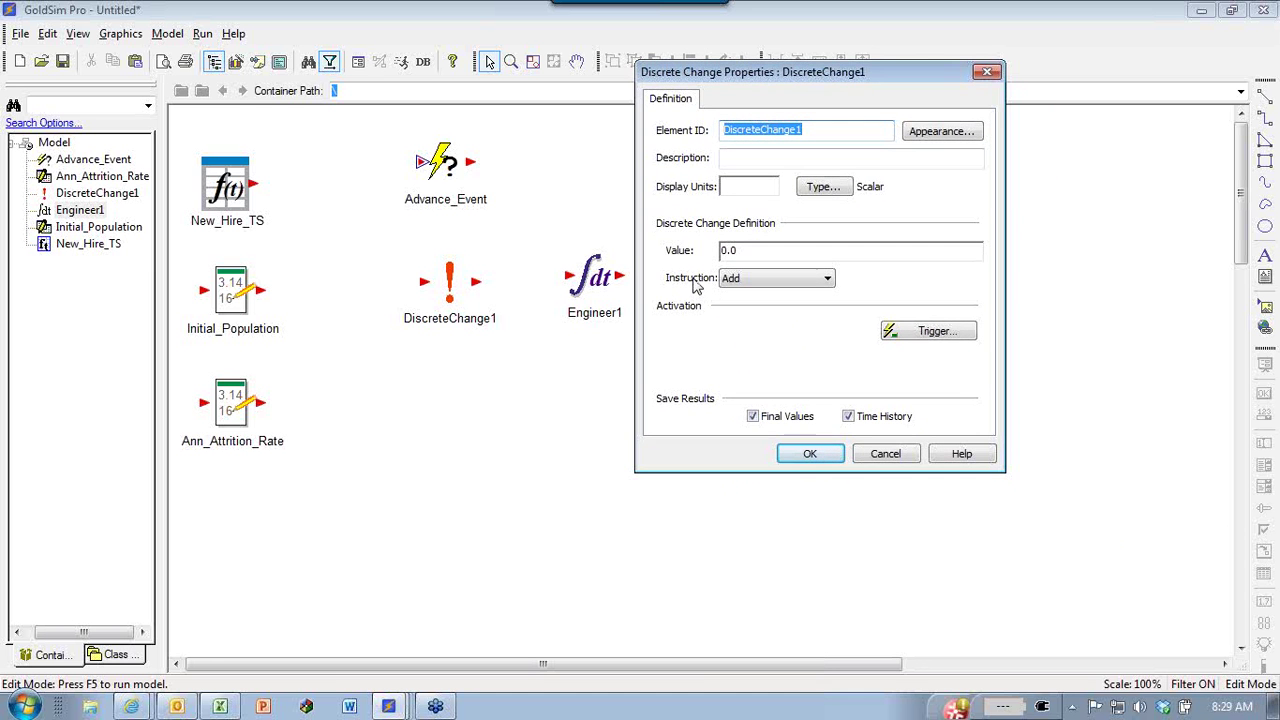
# Set the discrete change's instruction to Push and its display units to pers.
pyautogui.click(764, 280)
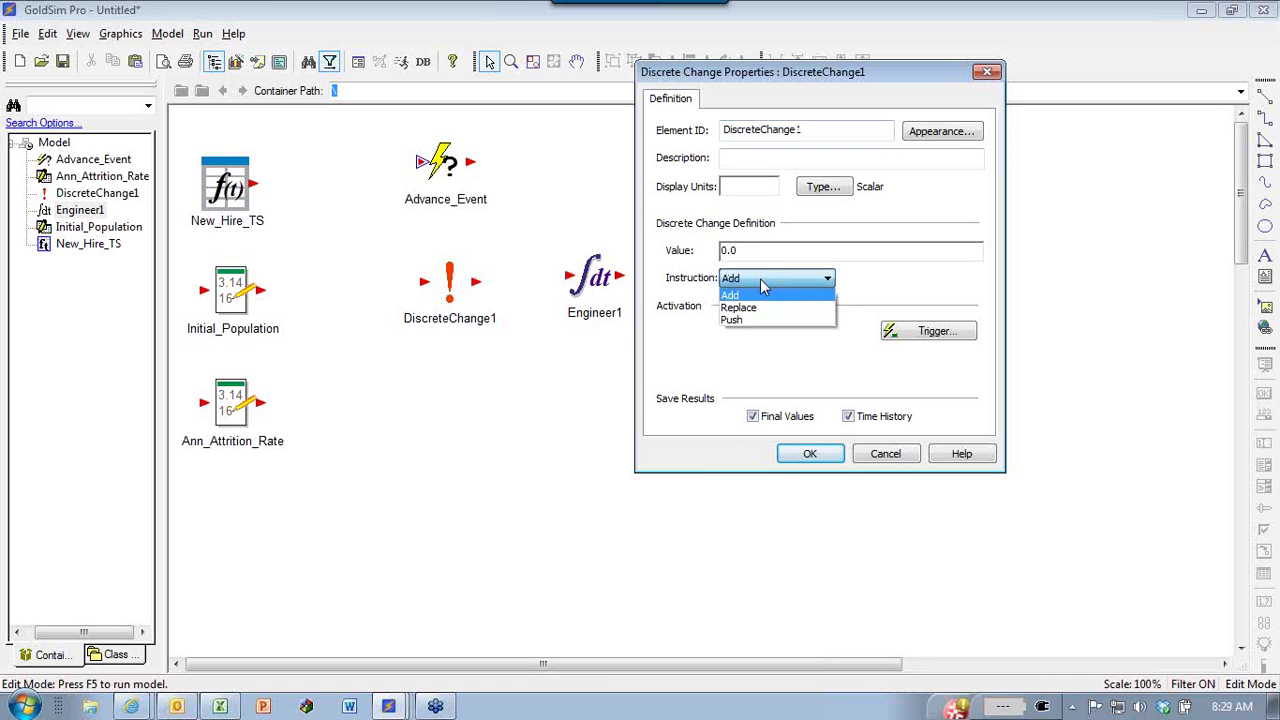
pyautogui.click(770, 295)
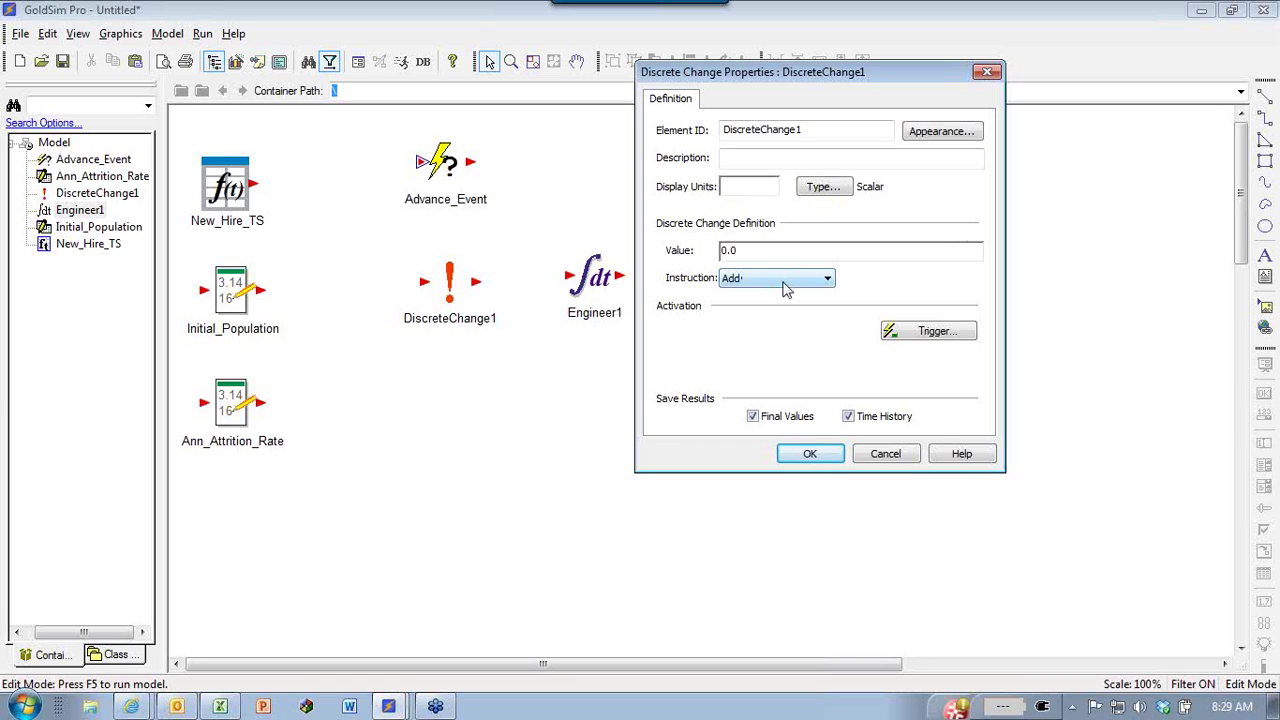
pyautogui.click(786, 280)
pyautogui.click(781, 320)
pyautogui.click(724, 186)
pyautogui.write('0')
# Name the discrete change New_Hires_Added and set its value to New_Hire_TS.
pyautogui.moveTo(829, 132); pyautogui.dragTo(651, 106)
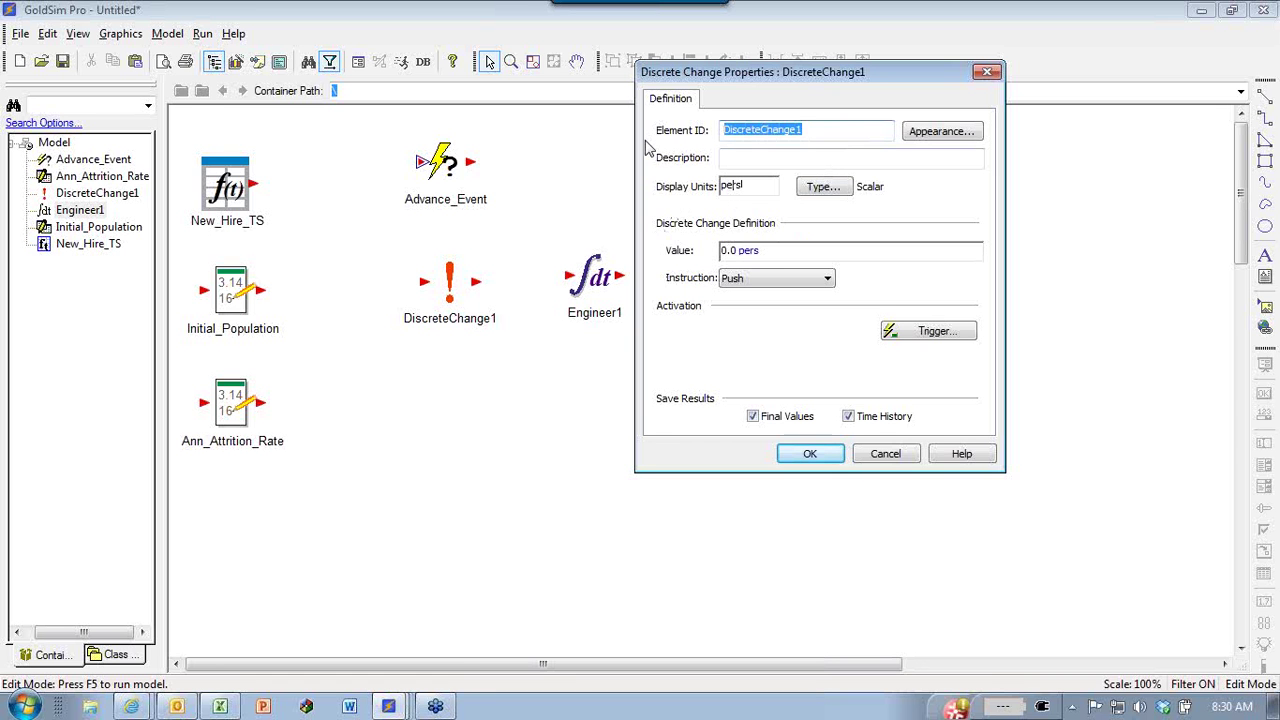
pyautogui.write('New_E')
pyautogui.press('BackSpace')
pyautogui.write('Hire')
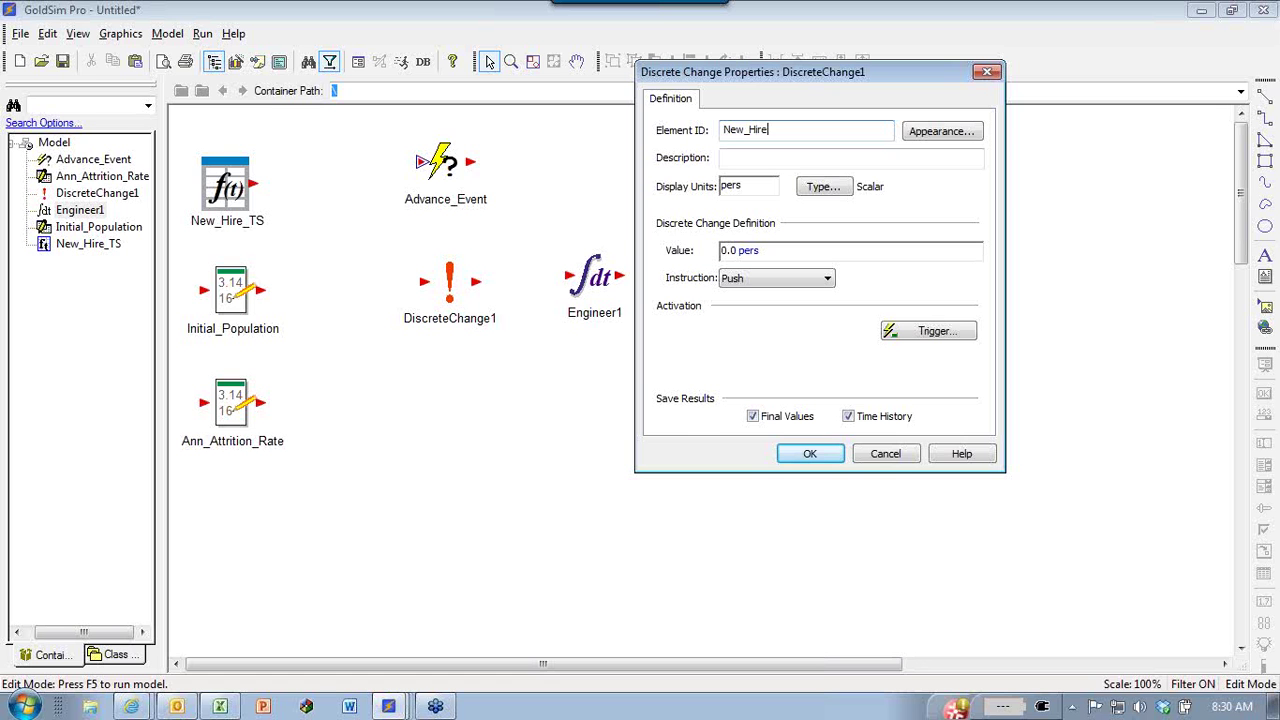
pyautogui.write('s_Added')
pyautogui.click(766, 252)
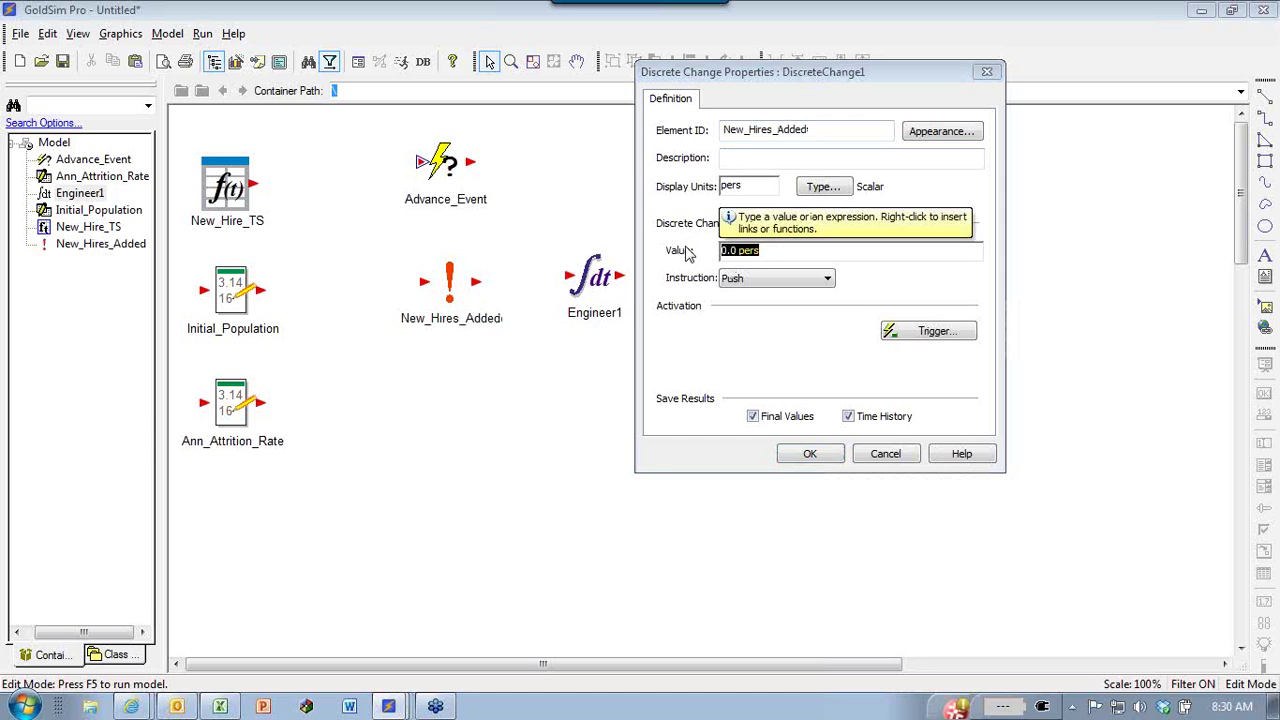
pyautogui.write('New_Hire_TS')
pyautogui.press('Return')
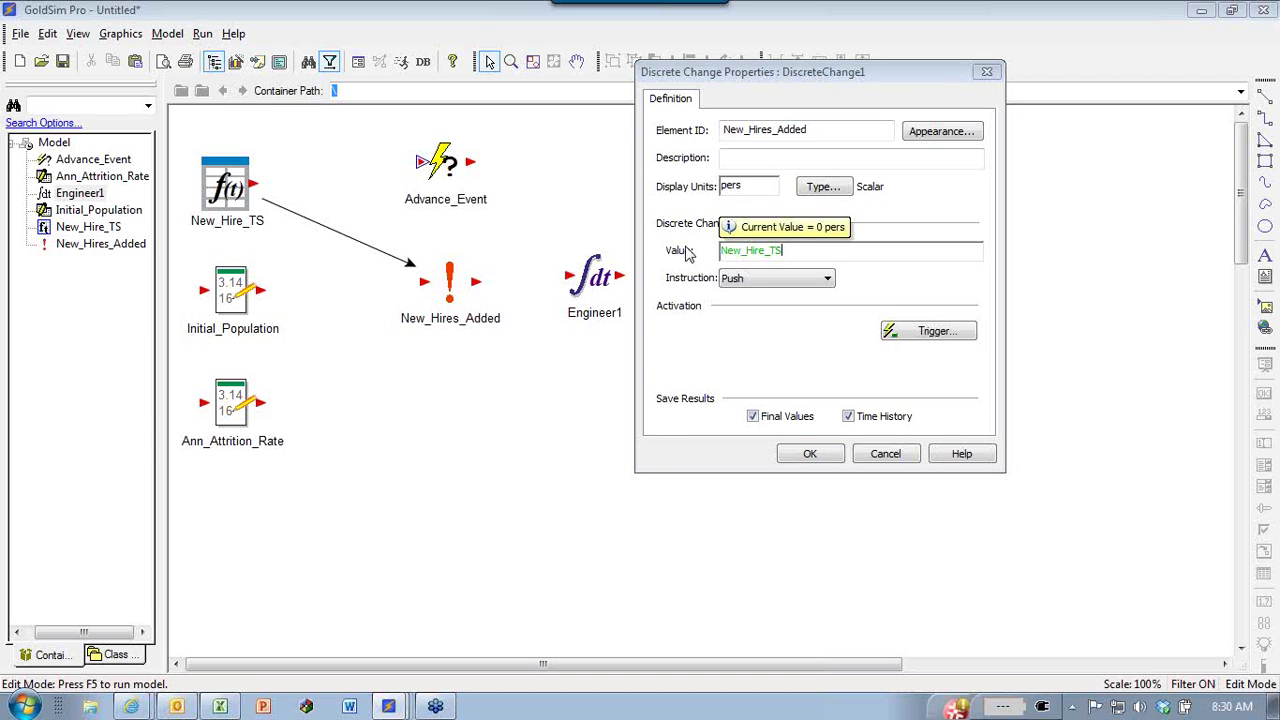
# Add an On Event trigger using Advance_Event to New_Hires_Added, and shift the Advance_Event element slightly to the right.
pyautogui.click(923, 332)
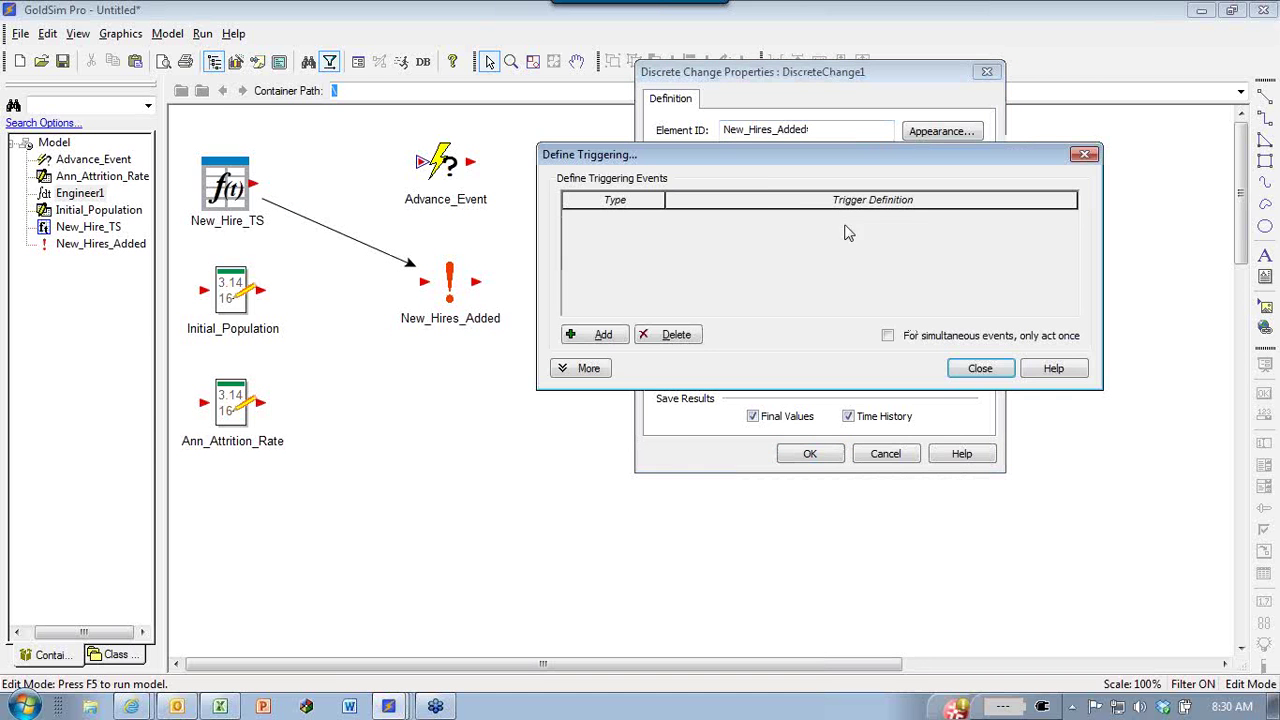
pyautogui.click(604, 335)
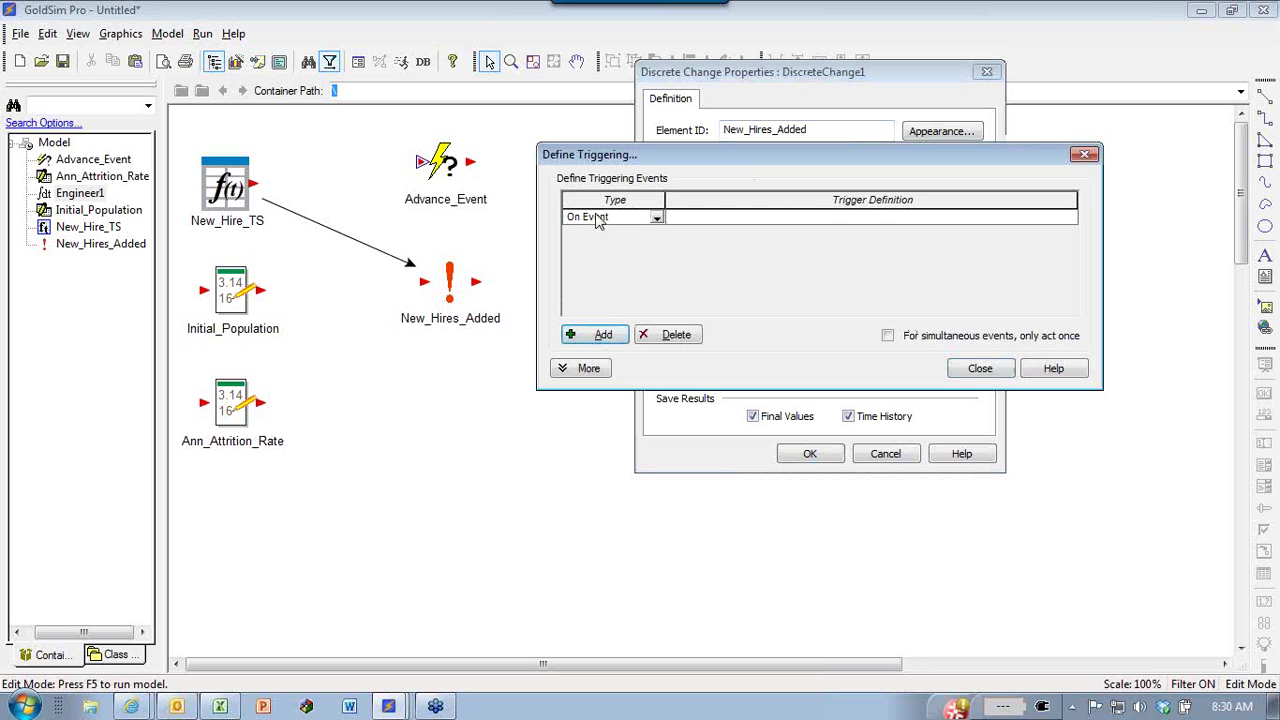
pyautogui.click(693, 217)
pyautogui.write('ad')
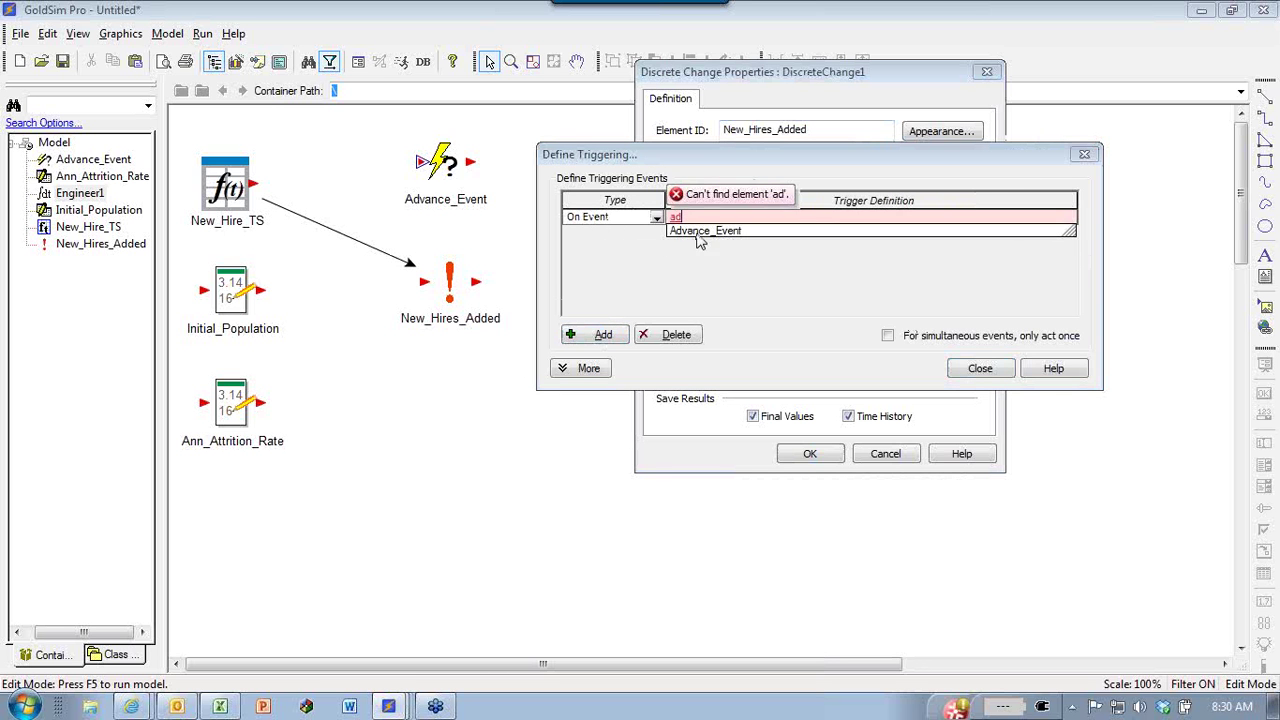
pyautogui.click(700, 232)
pyautogui.click(972, 367)
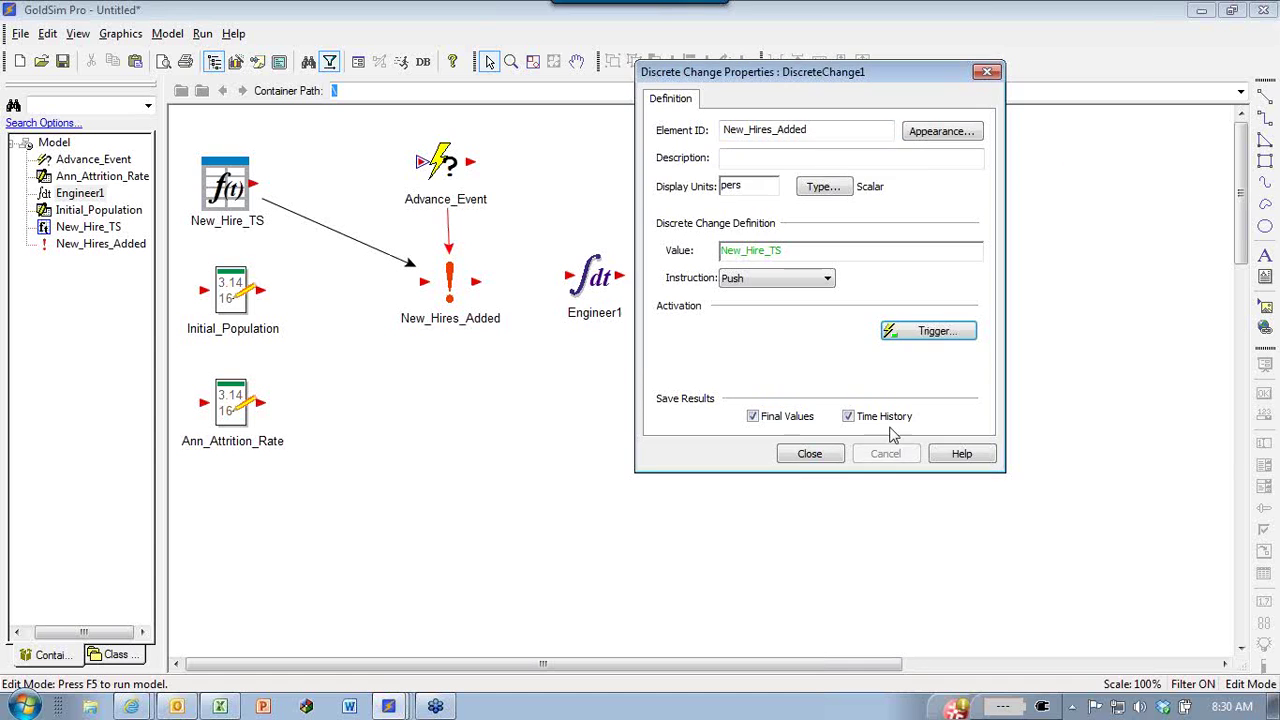
pyautogui.click(808, 454)
pyautogui.moveTo(450, 165); pyautogui.dragTo(486, 155)
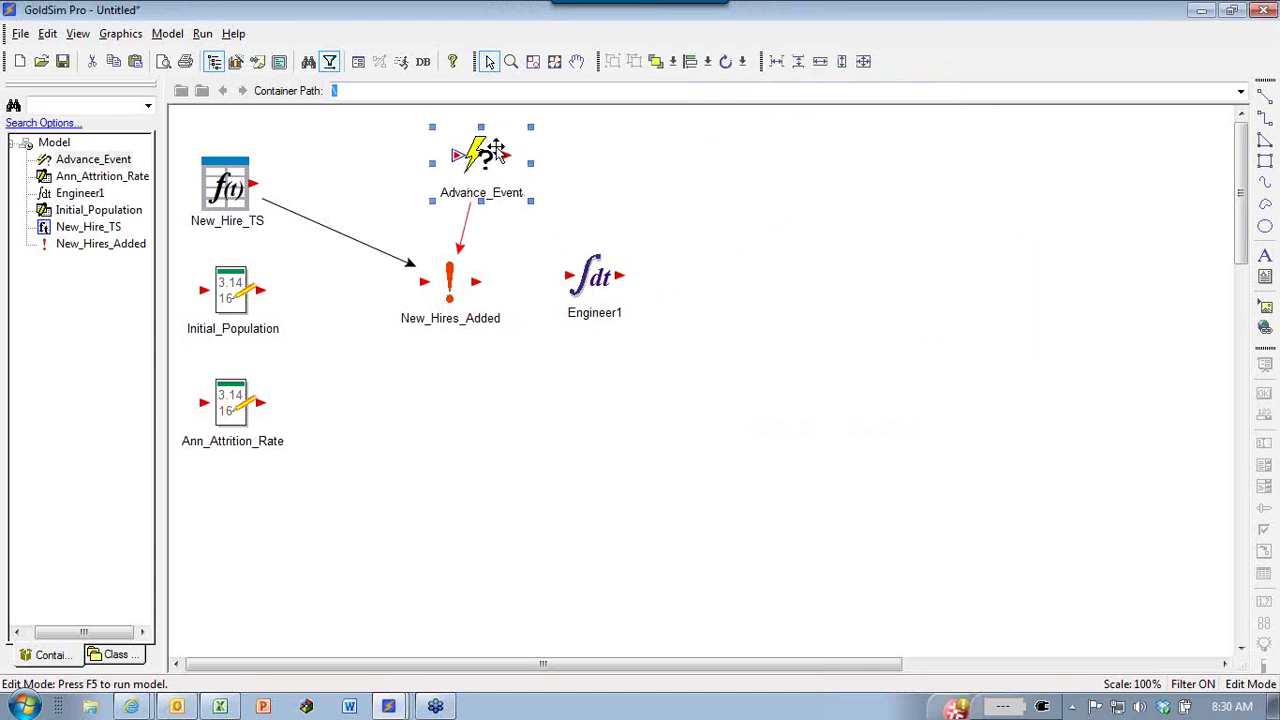
pyautogui.click(441, 276)
# Open the Engineer1 integrator's properties and begin its Discrete Change entry with "ne".
pyautogui.click(598, 262)
pyautogui.doubleClick(590, 268)
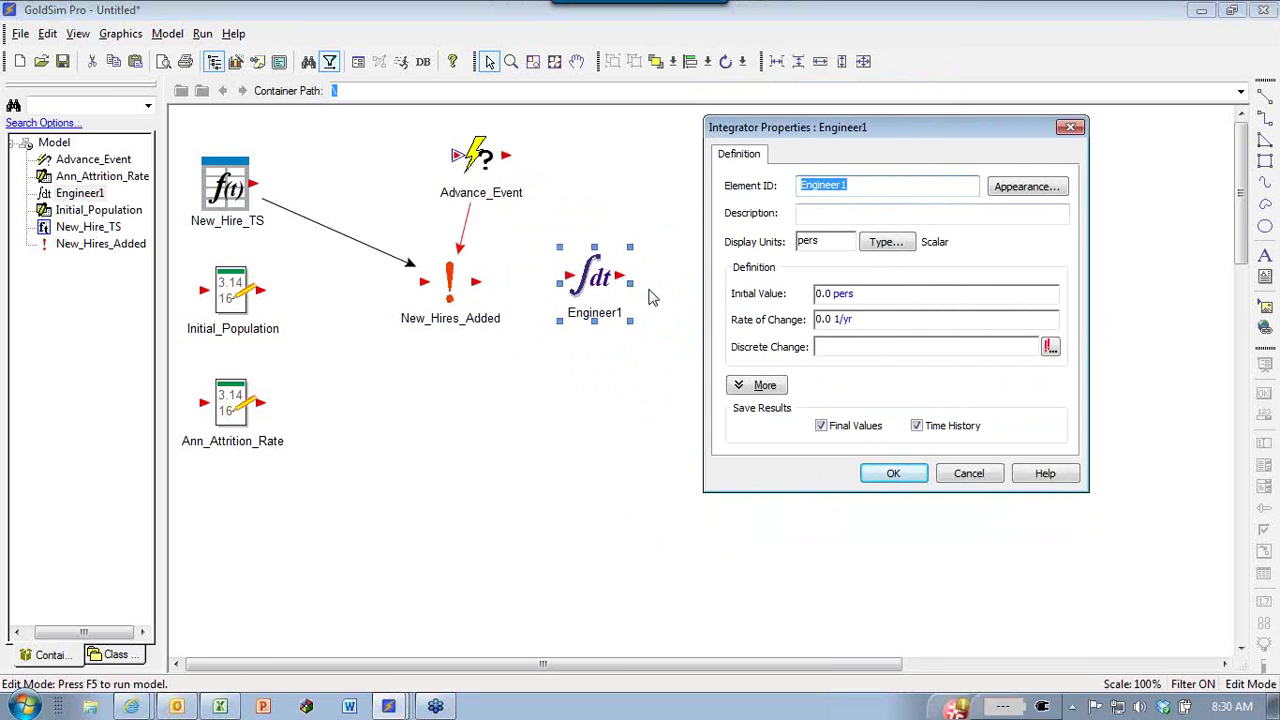
pyautogui.click(855, 350)
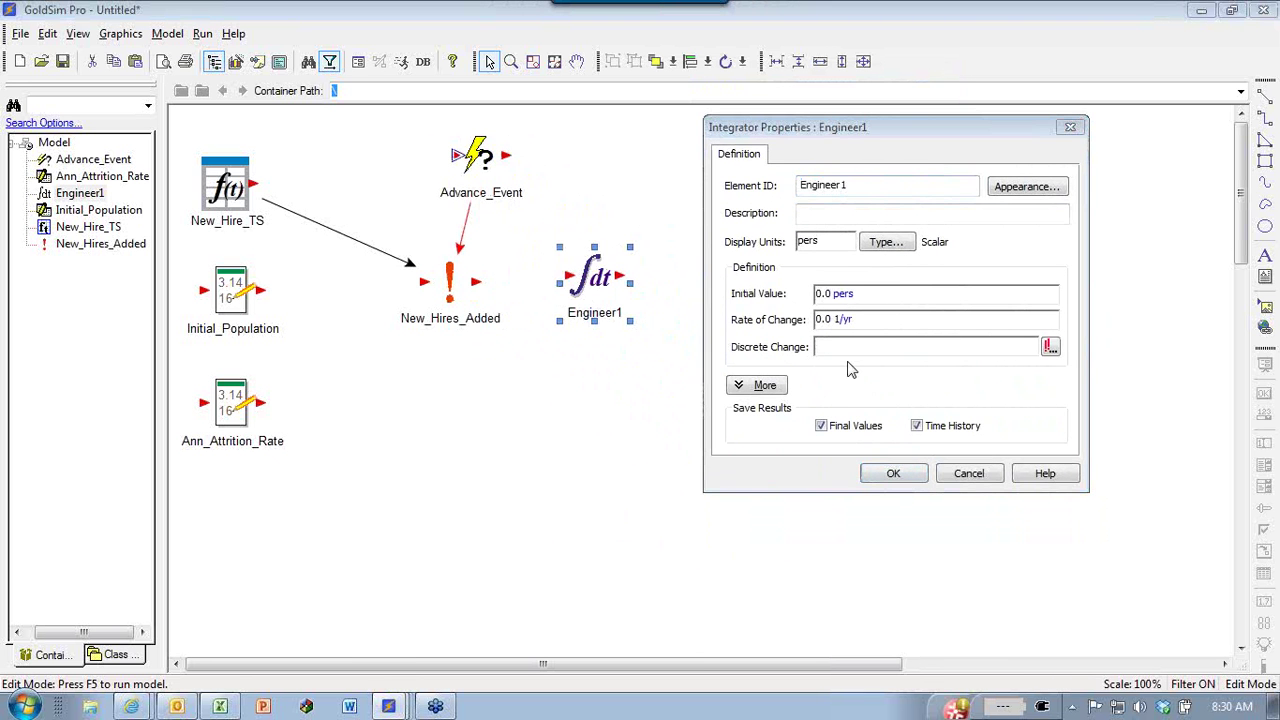
pyautogui.write('ne')
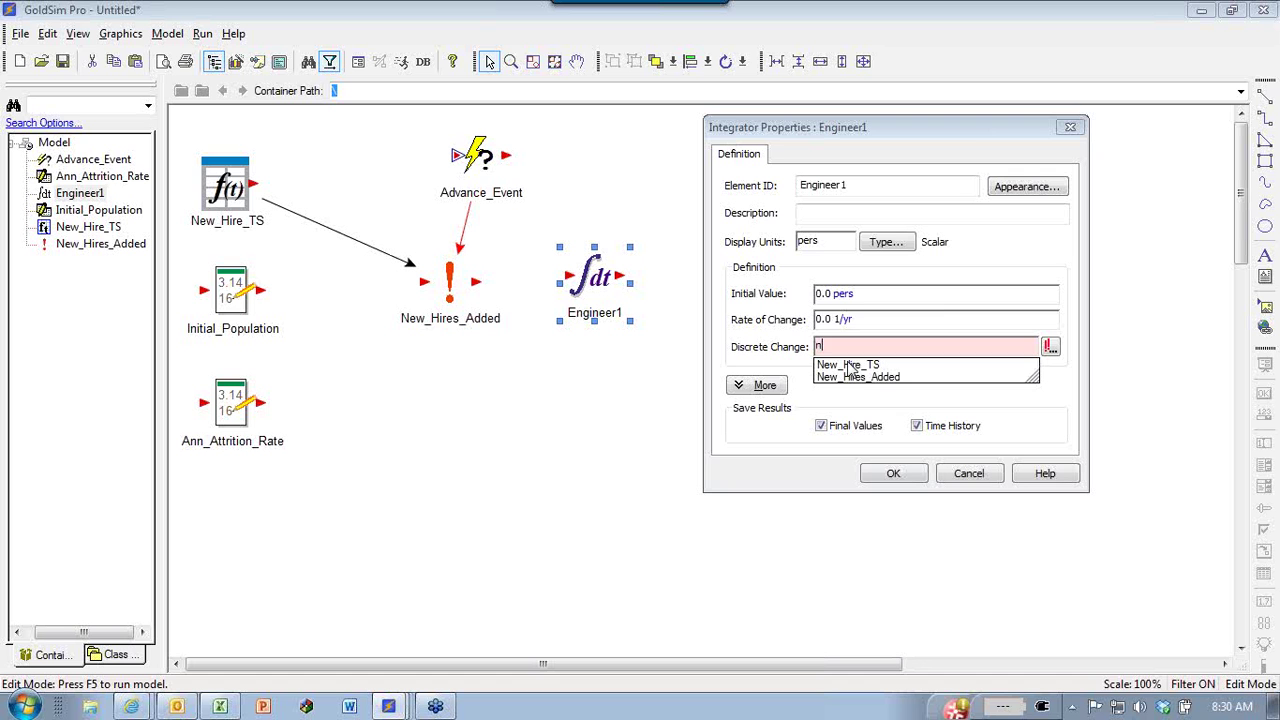
# Set Engineer1's discrete change to New_Hires_Added and enable its Pushed_Out discrete change output.
pyautogui.click(858, 377)
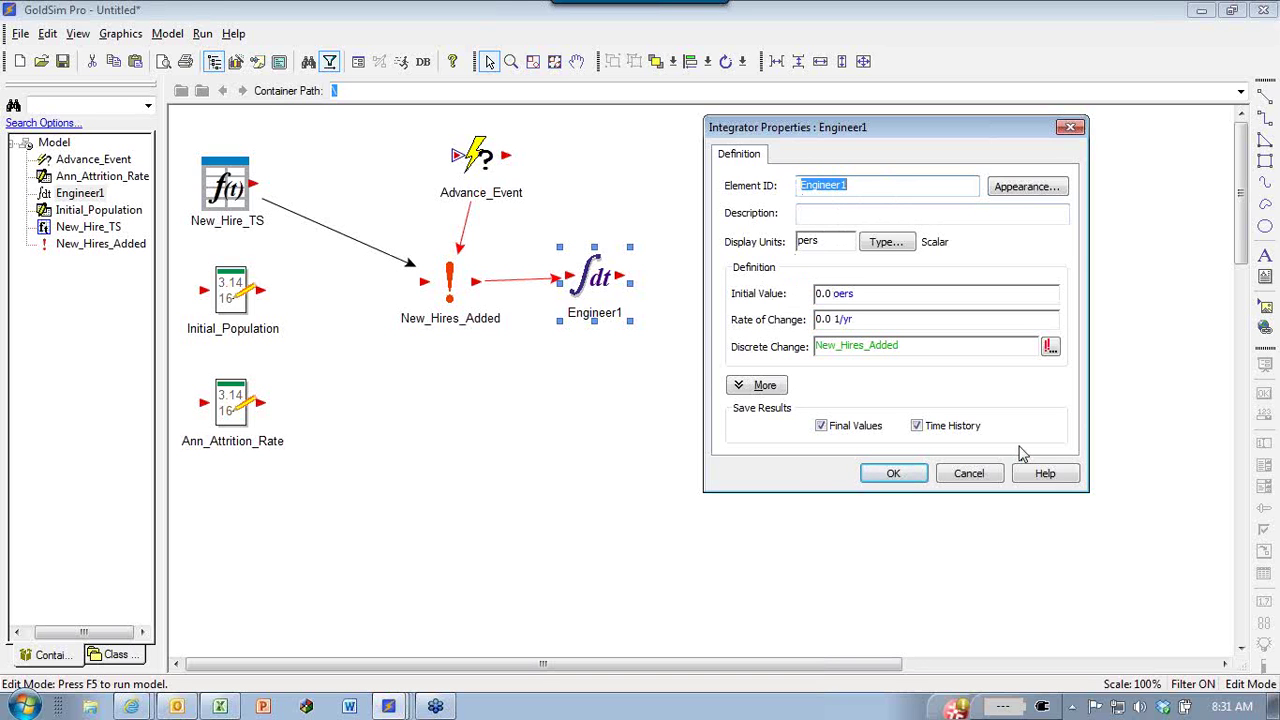
pyautogui.click(764, 386)
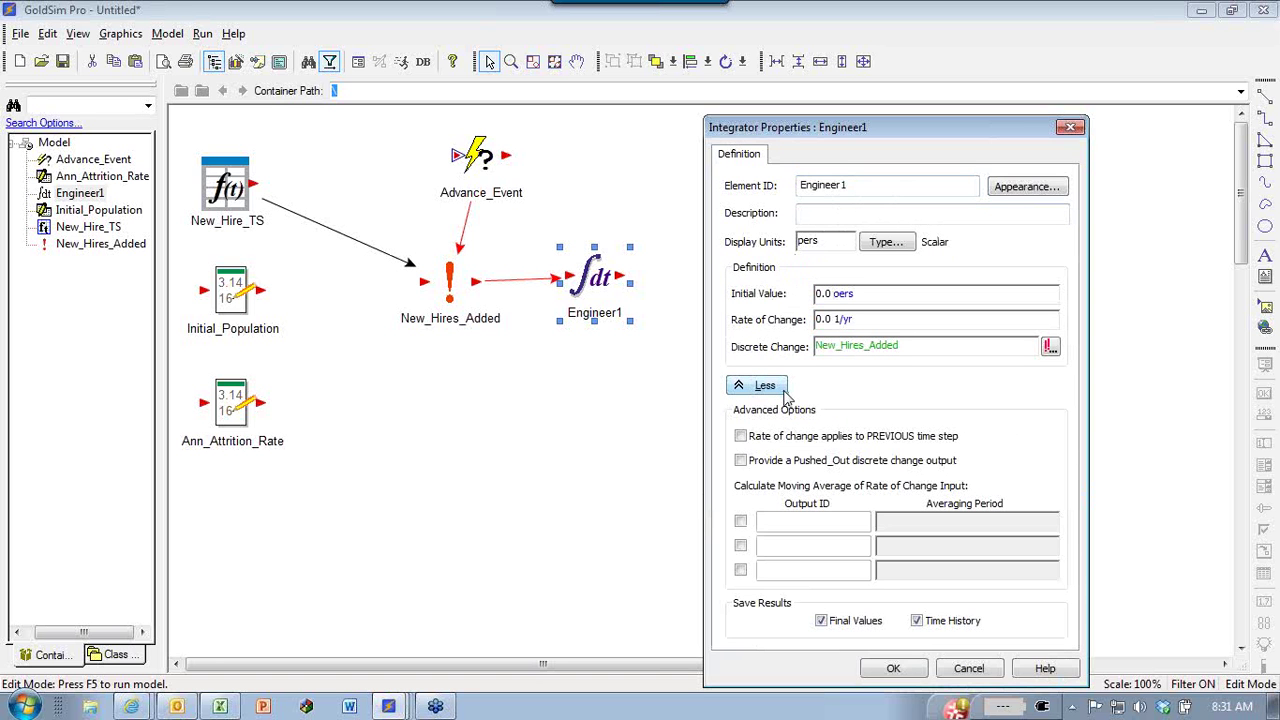
pyautogui.click(740, 461)
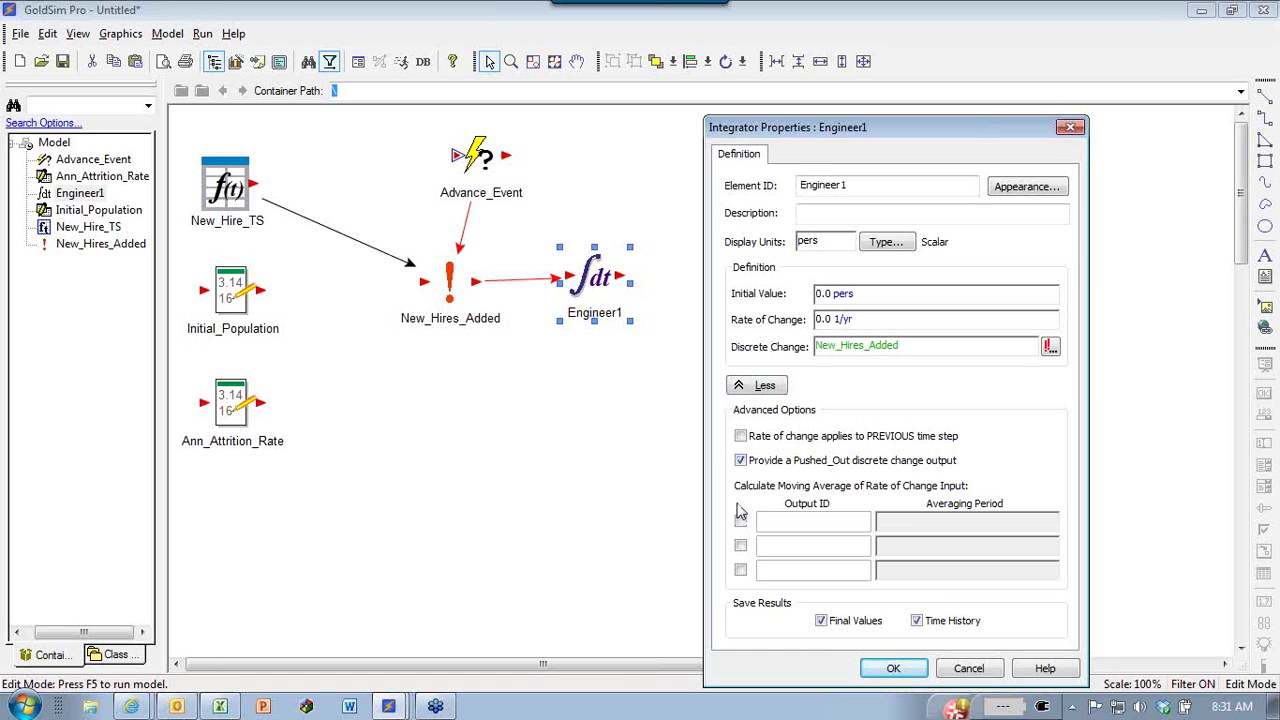
pyautogui.click(893, 668)
# Duplicate the Engineer1 integrator, place the copy beside it in the chain and name it Engineer2.
pyautogui.click(630, 277)
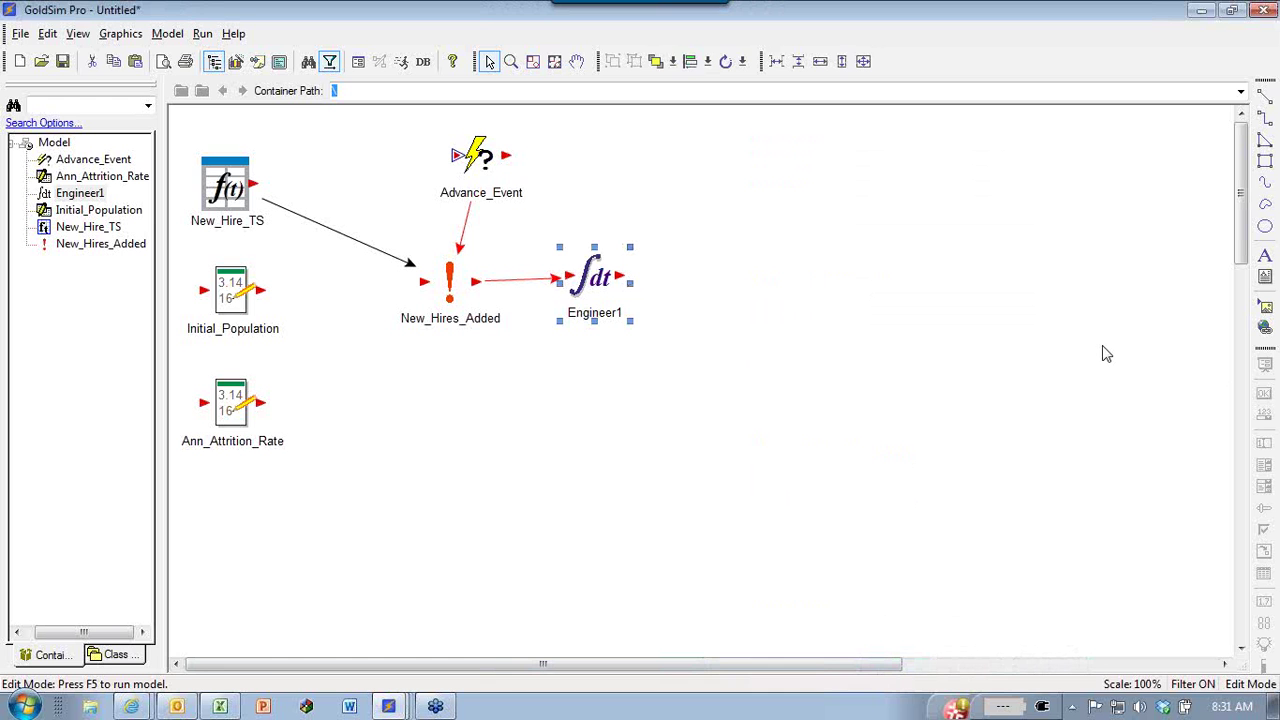
pyautogui.hotkey('ctrl', 'c')
pyautogui.hotkey('ctrl', 'v')
pyautogui.moveTo(660, 348); pyautogui.dragTo(738, 287)
pyautogui.doubleClick(738, 287)
pyautogui.click(634, 146)
pyautogui.press('BackSpace')
pyautogui.press('BackSpace')
pyautogui.press('BackSpace')
pyautogui.write('2')
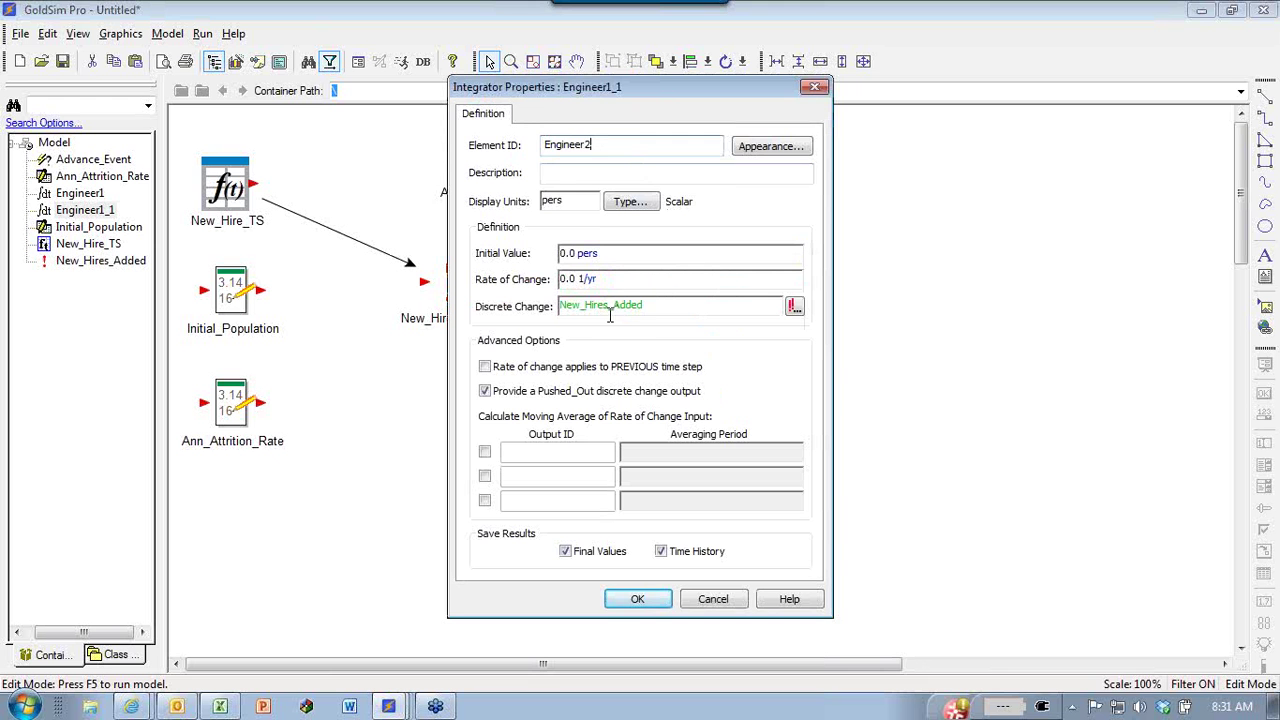
# Replace Engineer2's discrete change input with a link to Engineer1's PushedOut output.
pyautogui.click(648, 305)
pyautogui.press('Delete')
pyautogui.moveTo(607, 97); pyautogui.dragTo(948, 67)
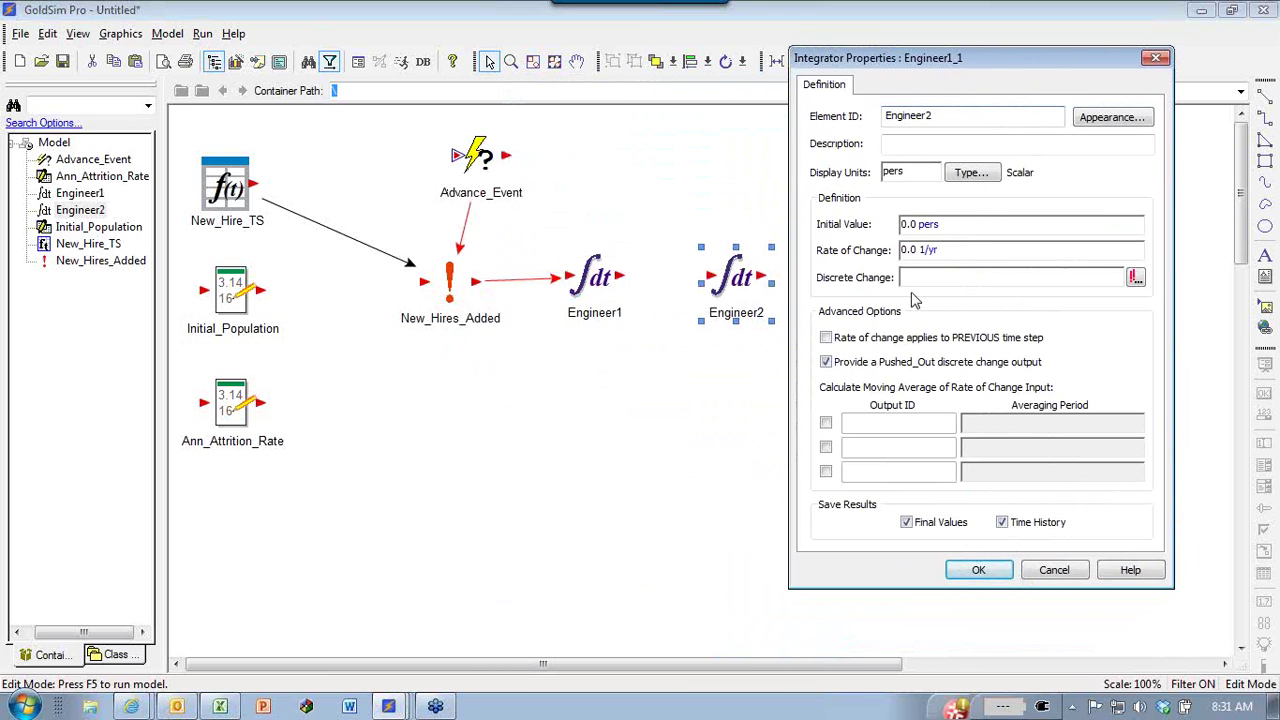
pyautogui.rightClick(919, 286)
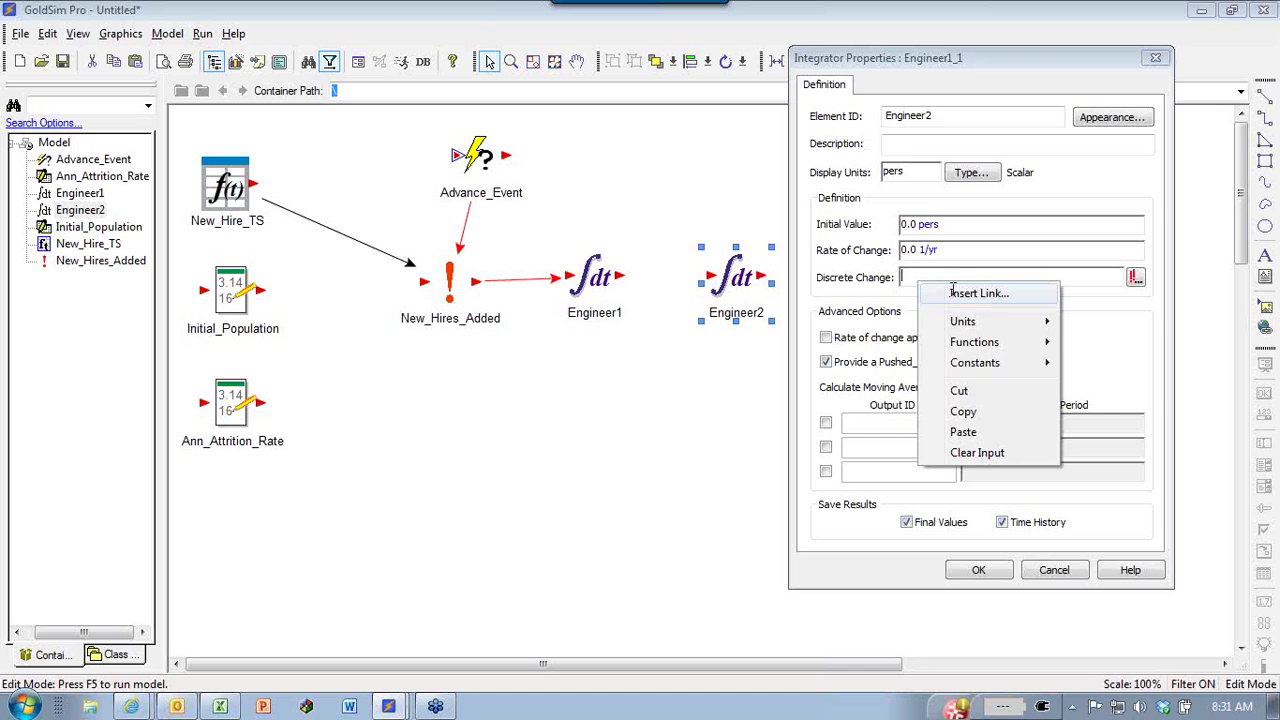
pyautogui.click(956, 290)
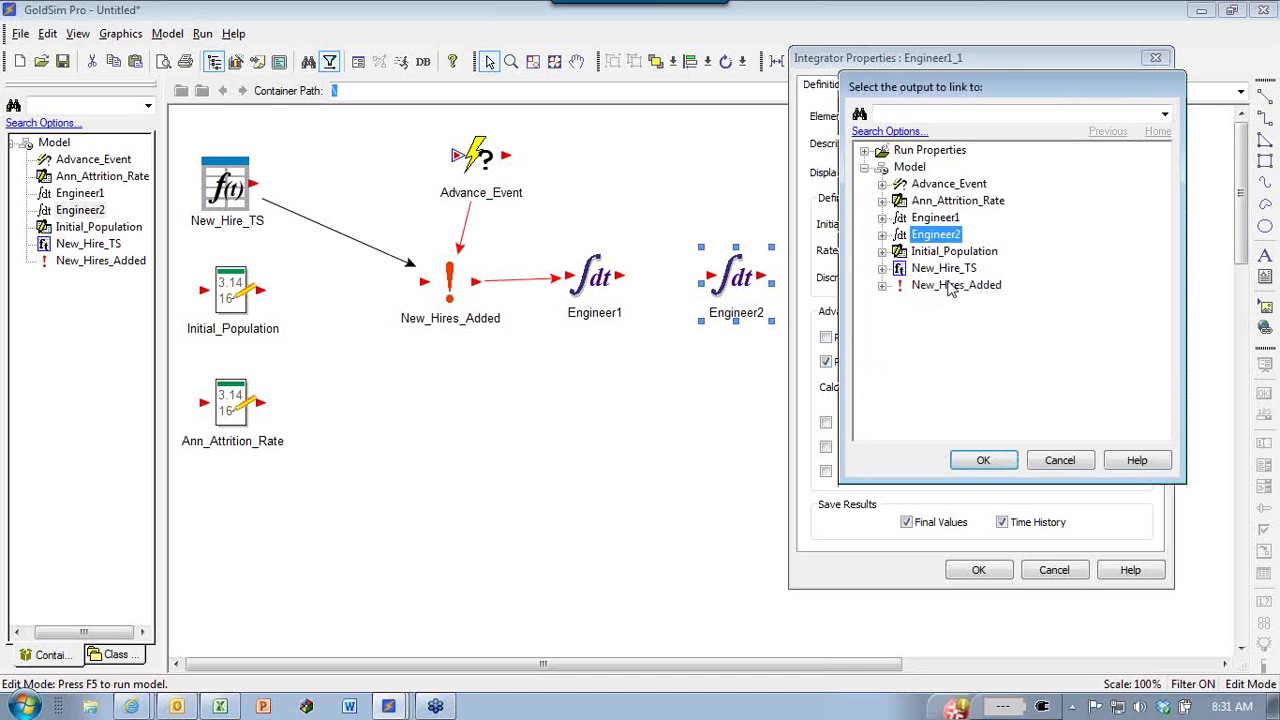
pyautogui.click(881, 217)
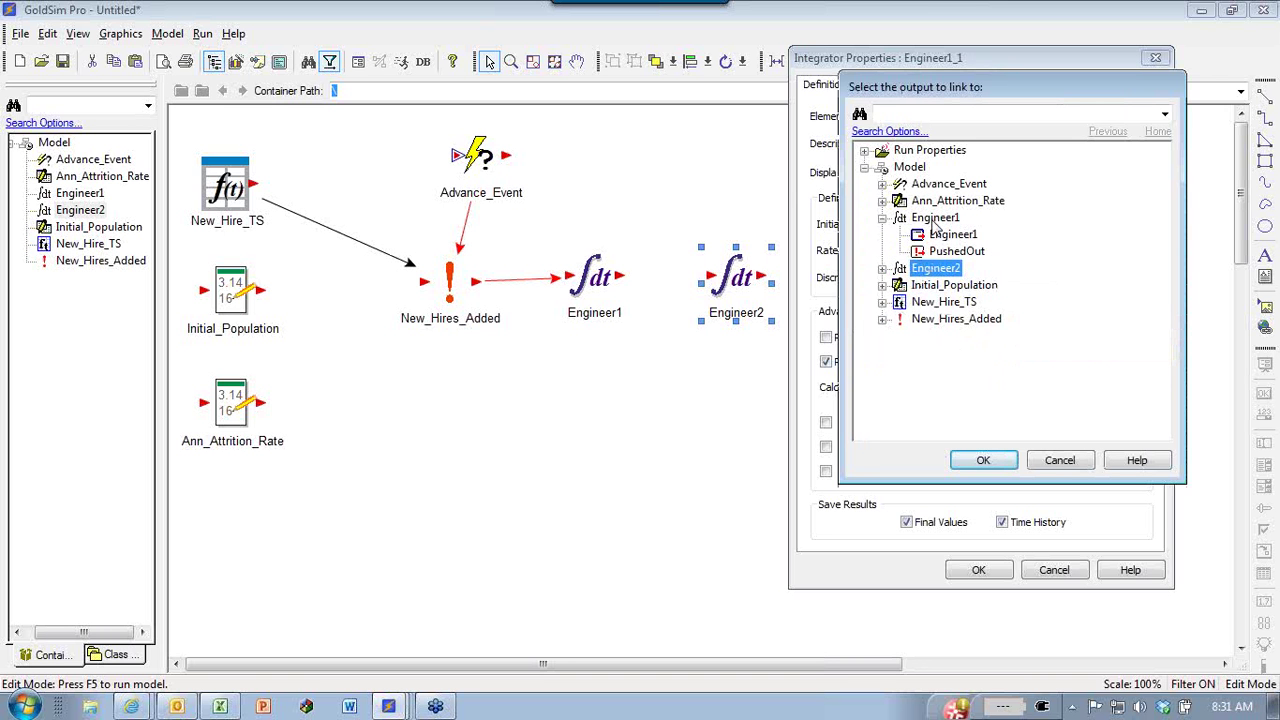
pyautogui.click(955, 251)
pyautogui.click(981, 460)
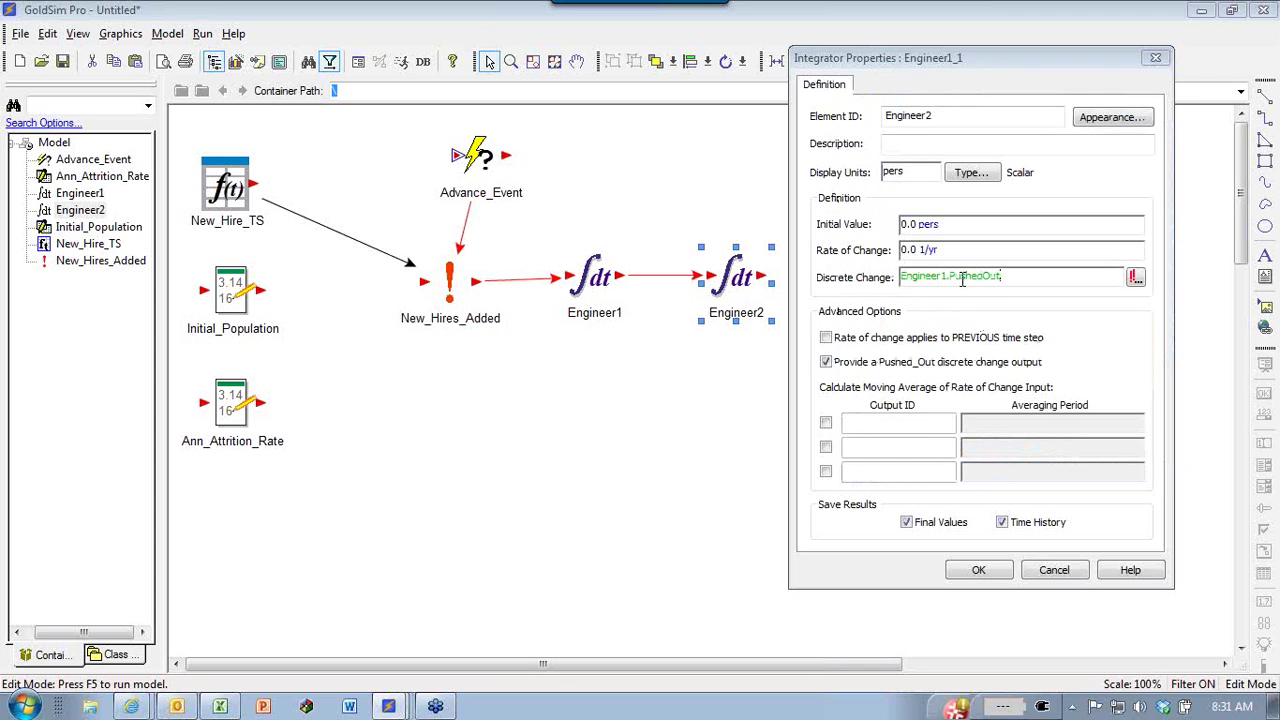
pyautogui.click(978, 570)
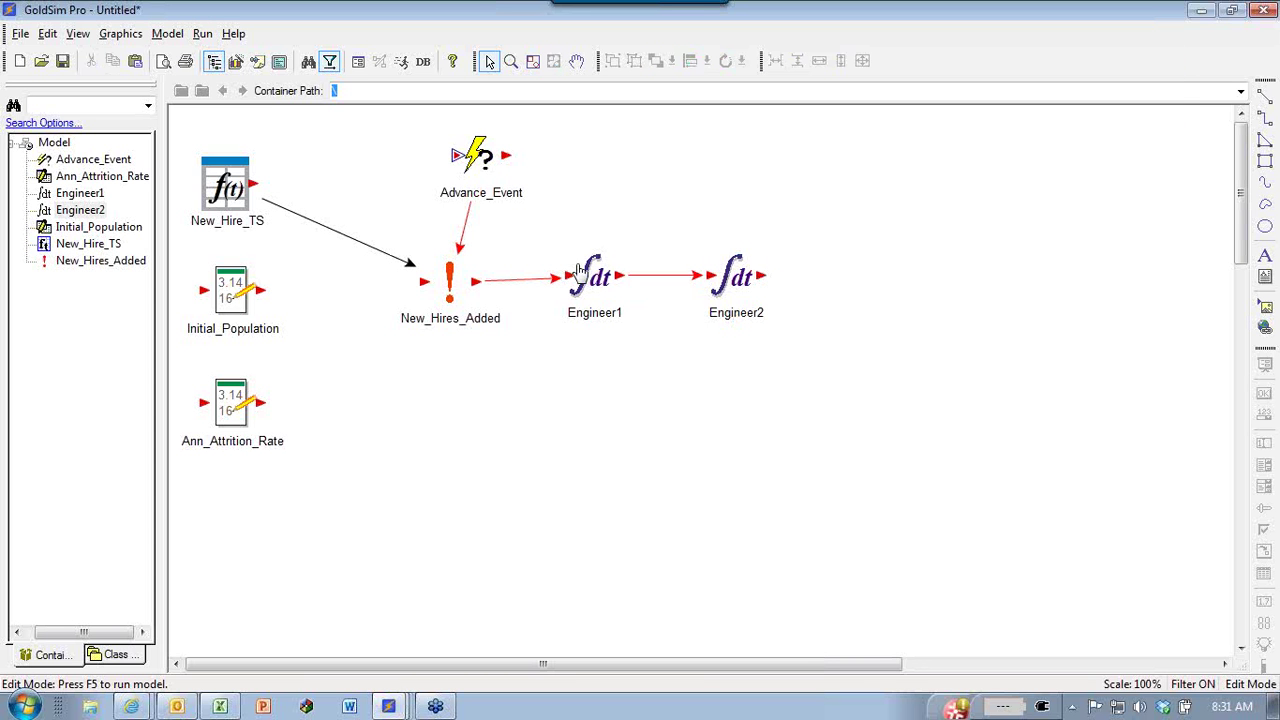
# Copy Engineer2 and paste three more integrators in a row after it.
pyautogui.click(731, 315)
pyautogui.hotkey('ctrl', 'c')
pyautogui.click(878, 288)
pyautogui.hotkey('ctrl', 'v')
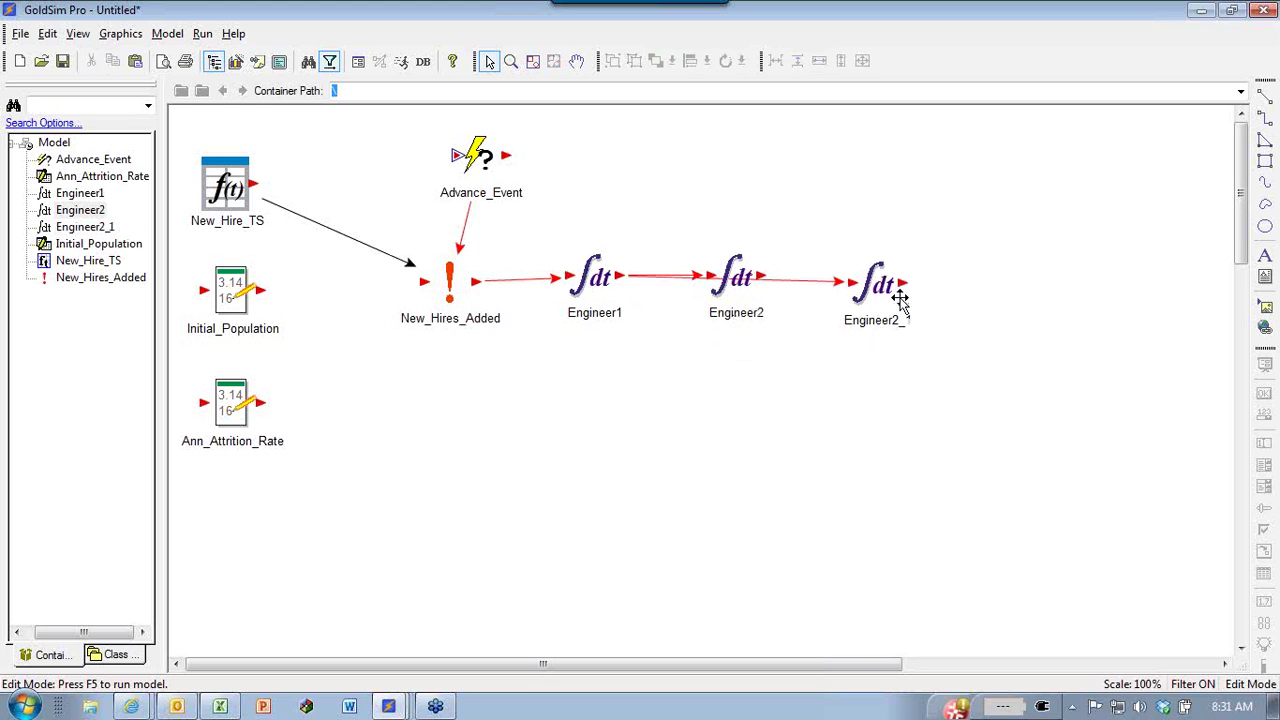
pyautogui.click(986, 275)
pyautogui.hotkey('ctrl', 'v')
pyautogui.click(1104, 285)
pyautogui.hotkey('ctrl', 'v')
# Rename the first pasted copy as Engineer3 and set its discrete change to Engineer2.PushedOut.
pyautogui.click(860, 287)
pyautogui.doubleClick(890, 296)
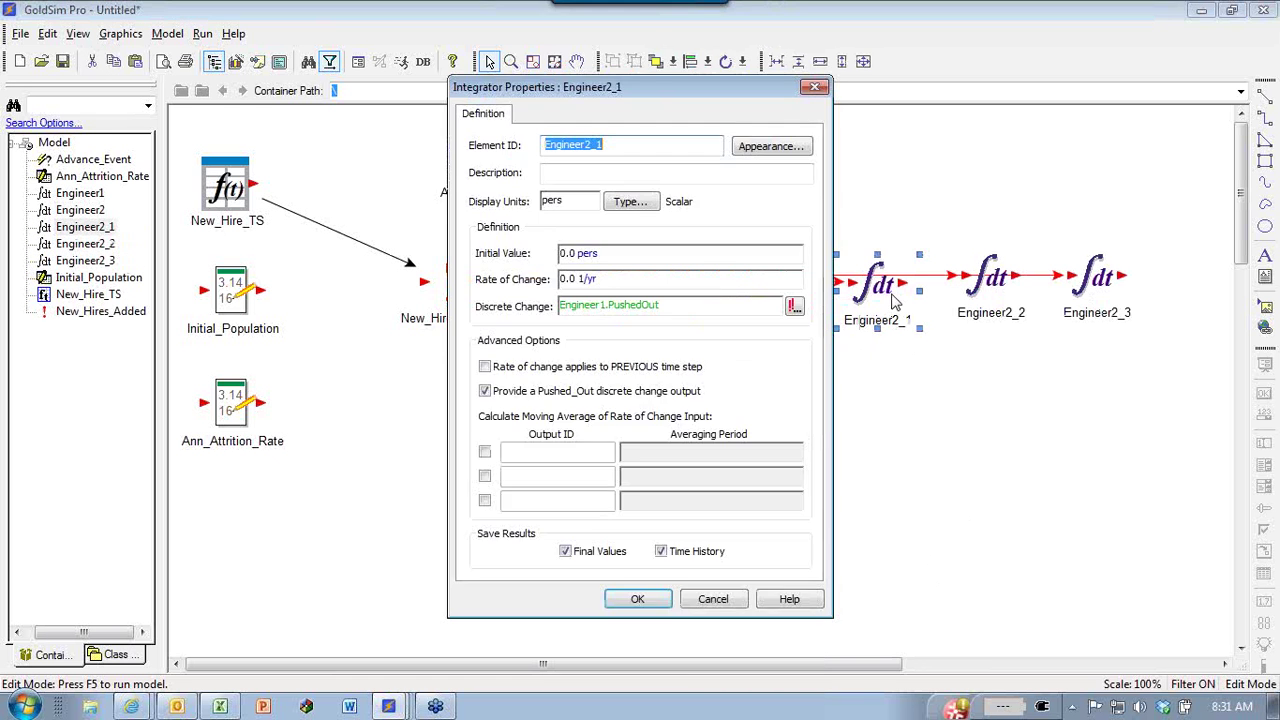
pyautogui.press('End')
pyautogui.press('BackSpace')
pyautogui.press('BackSpace')
pyautogui.write('3')
pyautogui.click(606, 305)
pyautogui.press('BackSpace')
pyautogui.write('2')
pyautogui.click(650, 603)
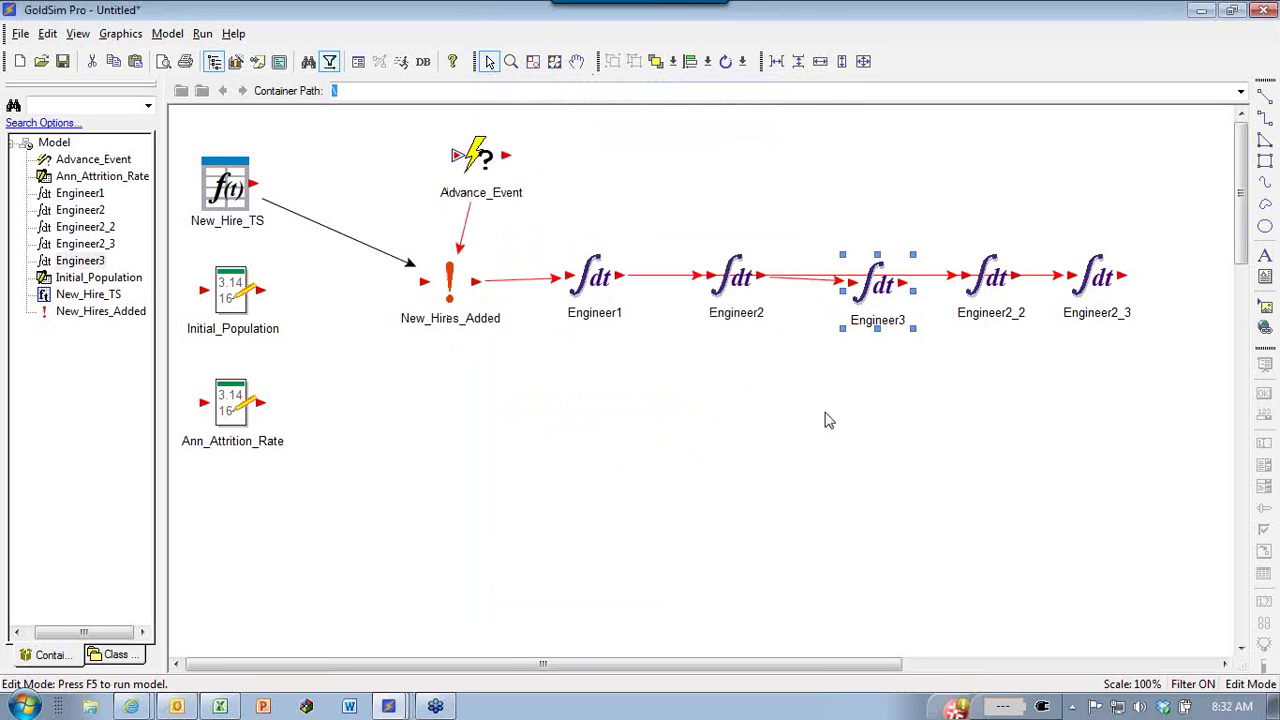
# Rename the second pasted copy as Engineer4, set its discrete change to Engineer3.PushedOut, and check Engineer3's properties.
pyautogui.doubleClick(993, 277)
pyautogui.moveTo(686, 89); pyautogui.dragTo(503, 96)
pyautogui.click(545, 153)
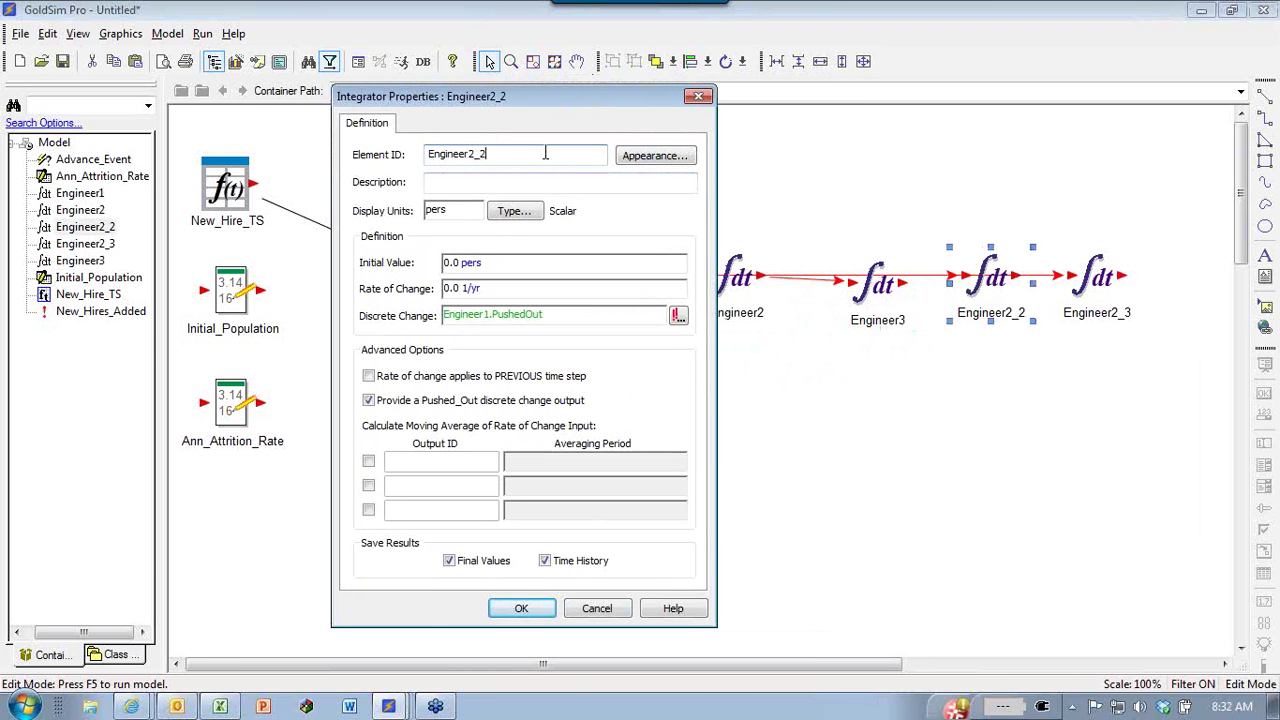
pyautogui.click(490, 316)
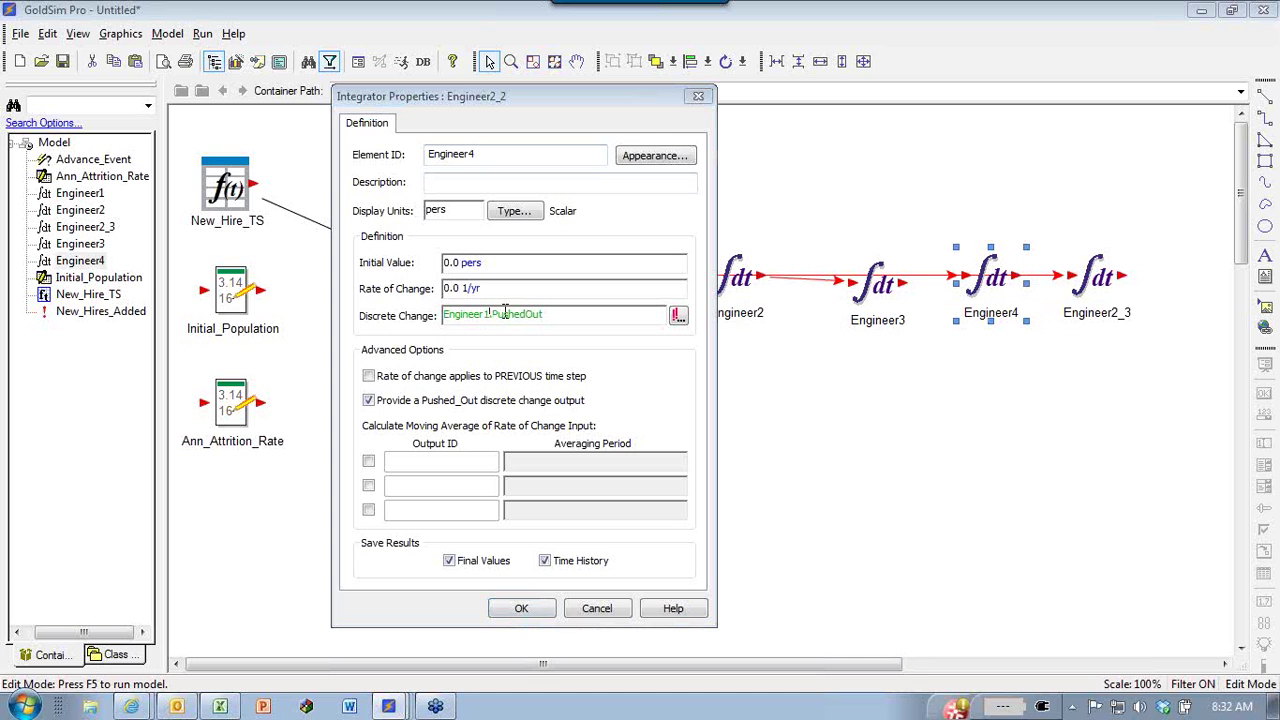
pyautogui.press('BackSpace')
pyautogui.write('3')
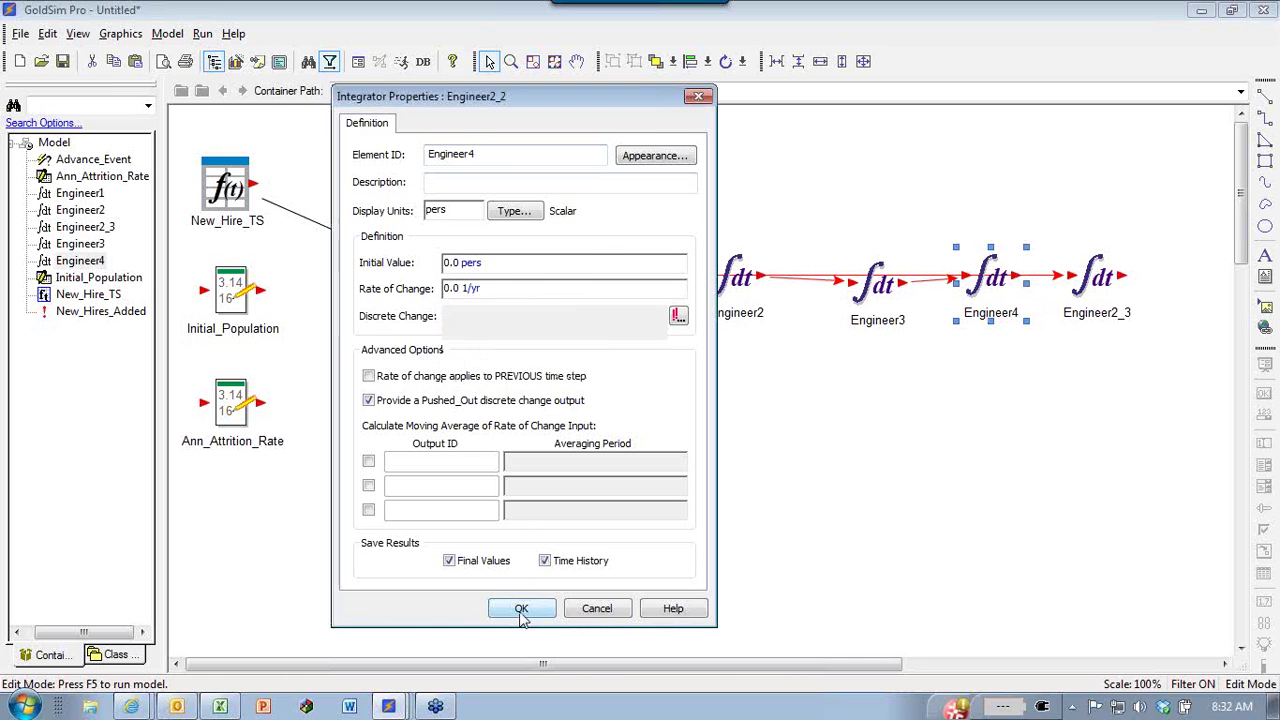
pyautogui.click(519, 608)
pyautogui.doubleClick(878, 284)
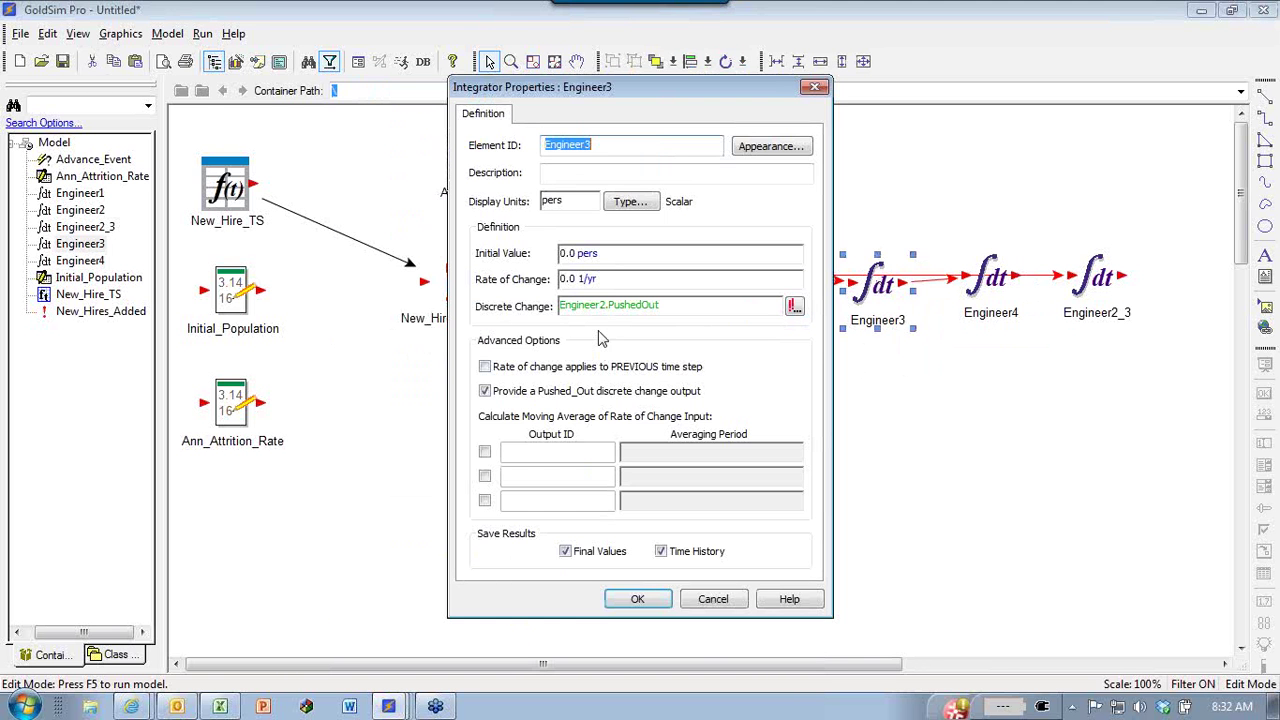
pyautogui.click(636, 599)
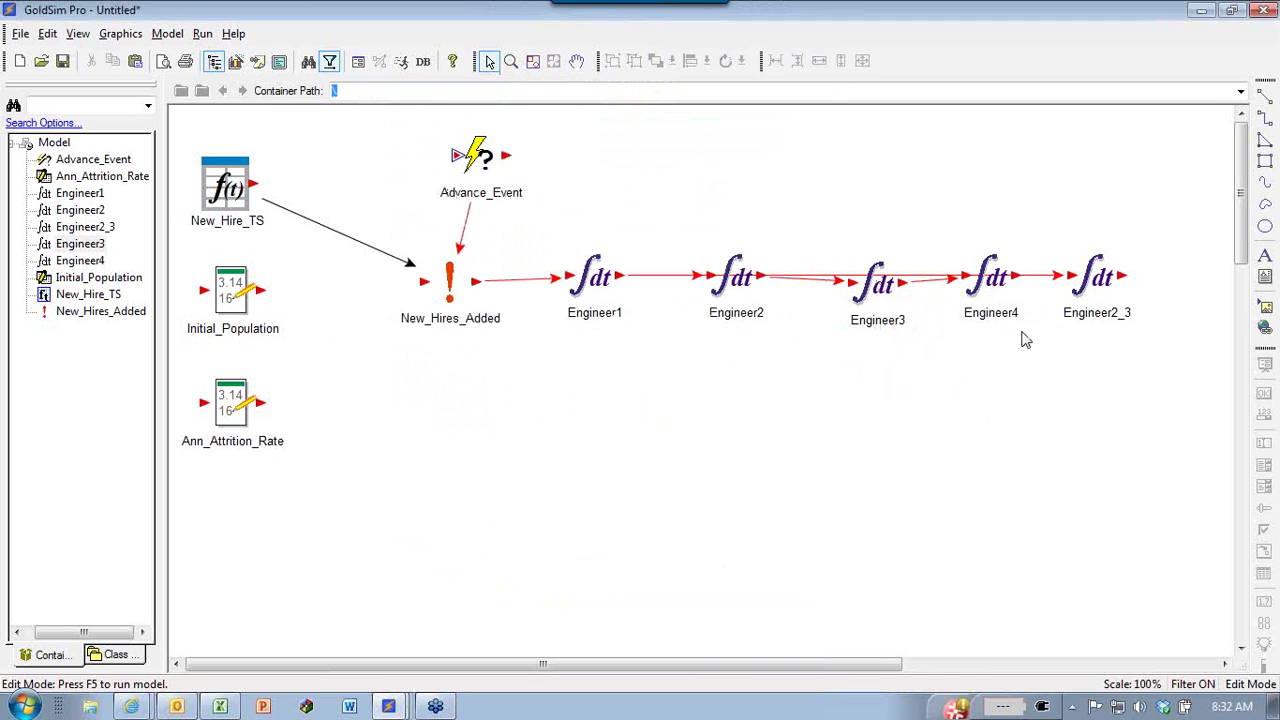
# Rename the last integrator in the row as Engineer5.
pyautogui.doubleClick(1097, 280)
pyautogui.click(655, 153)
pyautogui.press('BackSpace')
pyautogui.press('BackSpace')
pyautogui.press('BackSpace')
pyautogui.write('5')
# Set Engineer5's discrete change to Engineer4.PushedOut and move Engineer3 into line with the other integrators.
pyautogui.click(605, 305)
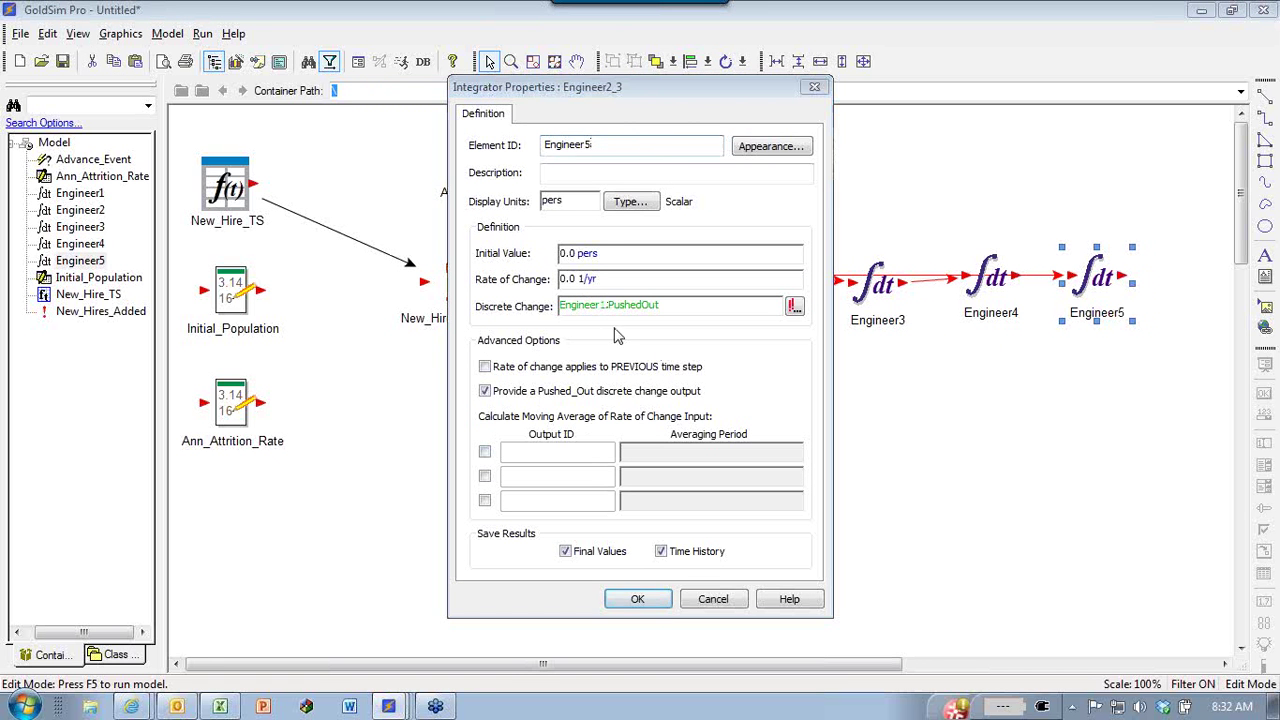
pyautogui.press('BackSpace')
pyautogui.write('5')
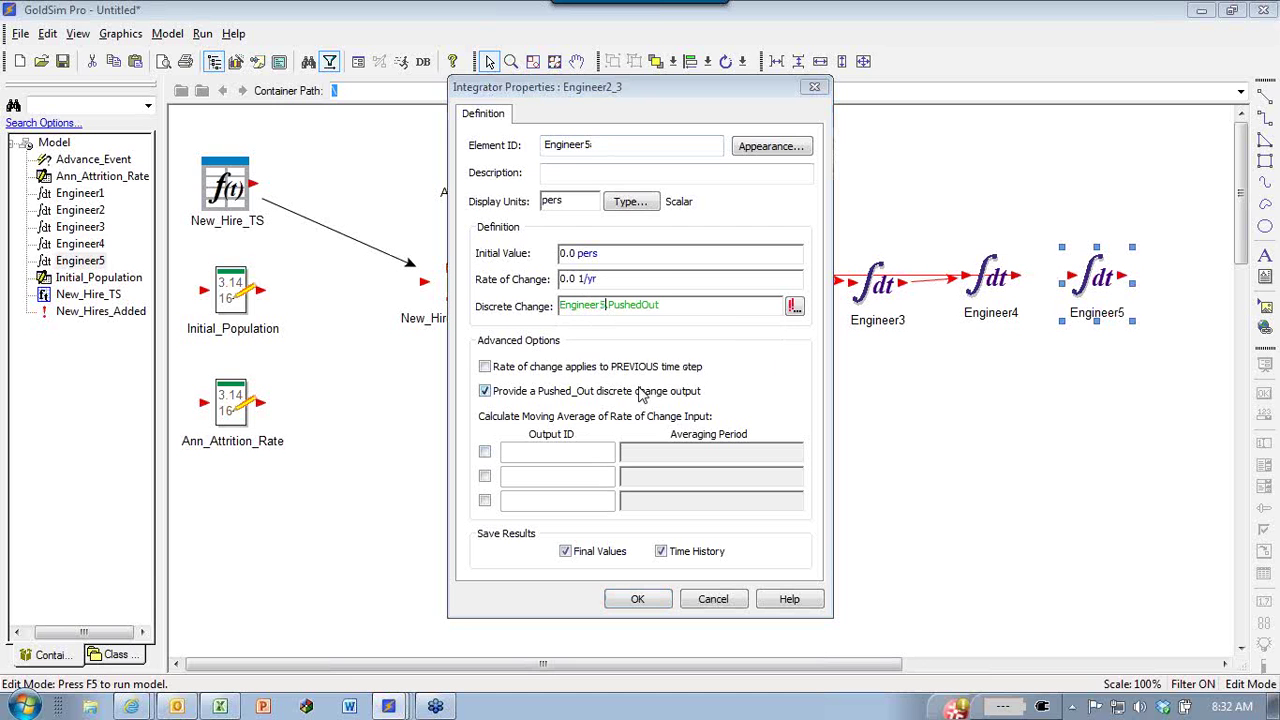
pyautogui.press('BackSpace')
pyautogui.write('4')
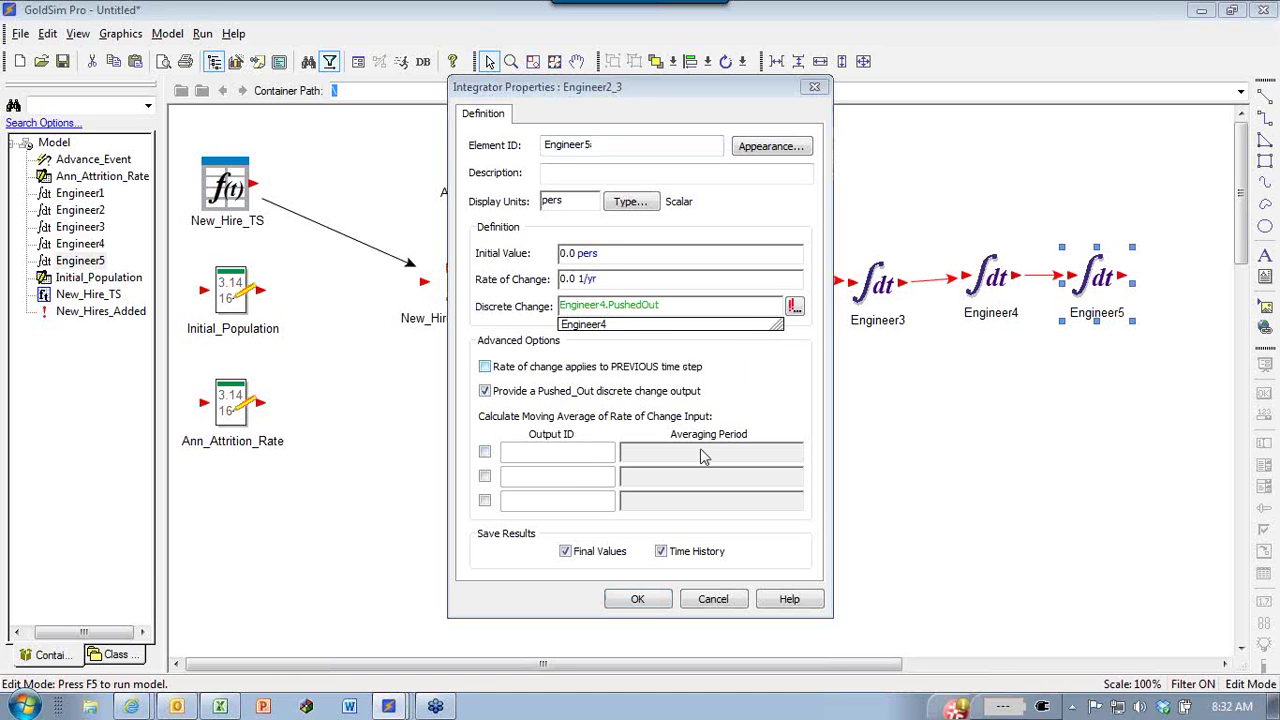
pyautogui.click(637, 601)
pyautogui.moveTo(880, 290); pyautogui.dragTo(859, 283)
pyautogui.click(889, 386)
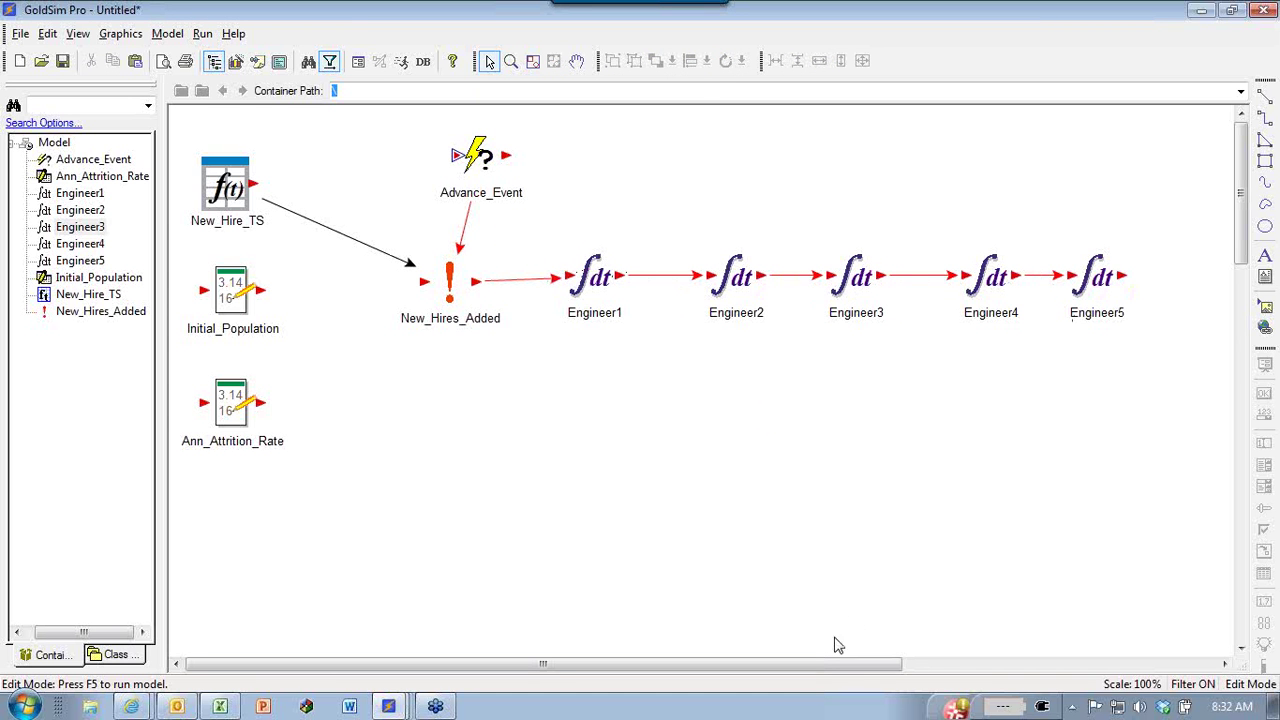
# Insert a new Integrator element after Engineer5, named Retirees, with pers as its display units.
pyautogui.moveTo(829, 664); pyautogui.dragTo(997, 678)
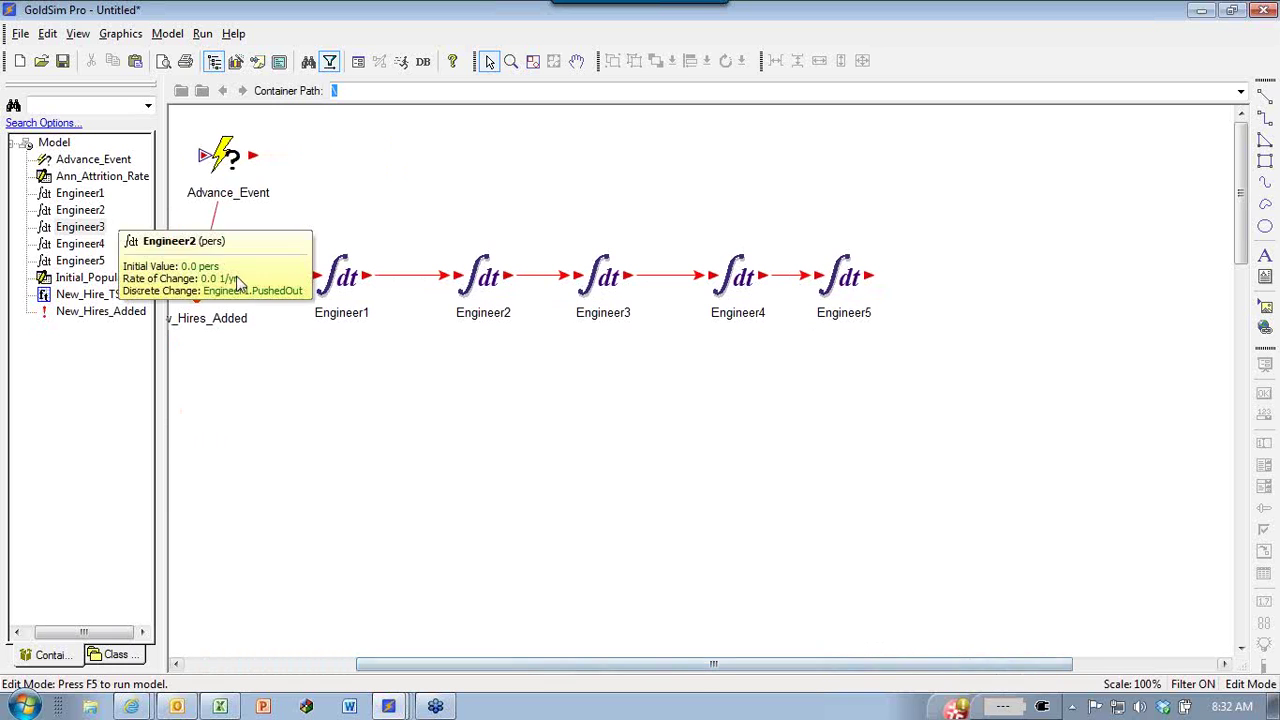
pyautogui.rightClick(955, 276)
pyautogui.moveTo(1066, 283)
pyautogui.moveTo(1160, 318)
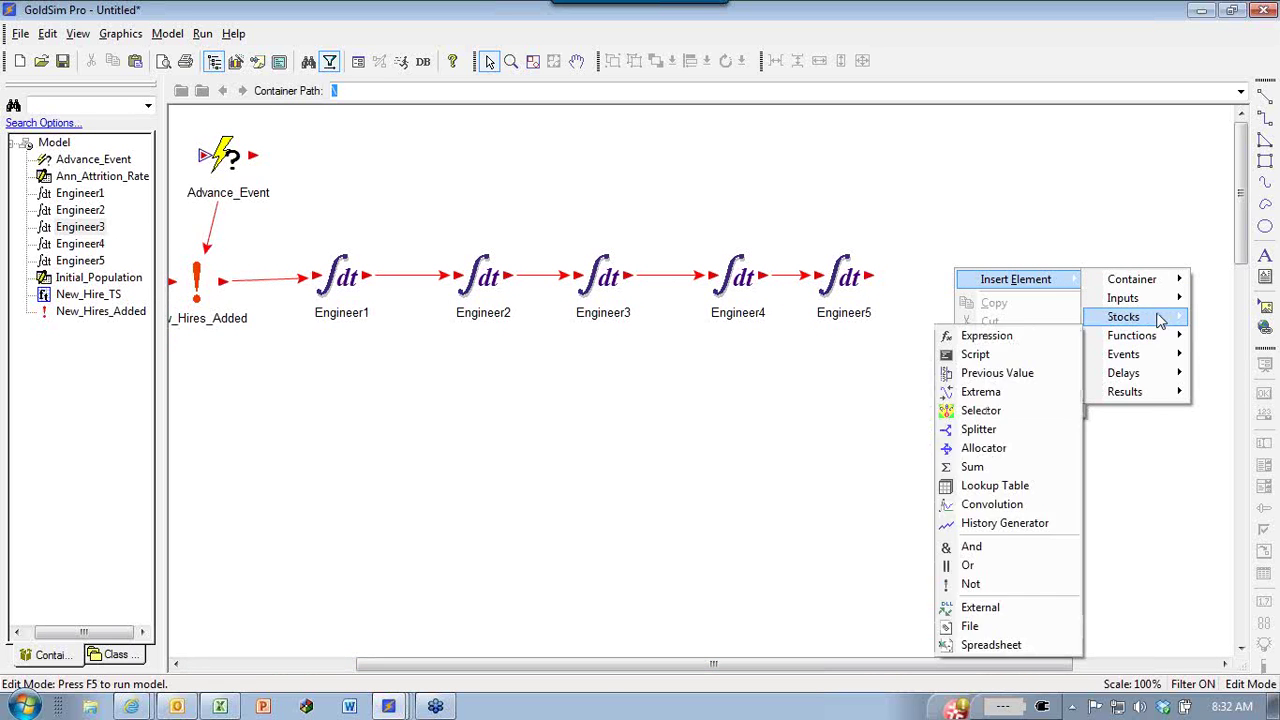
pyautogui.click(1012, 320)
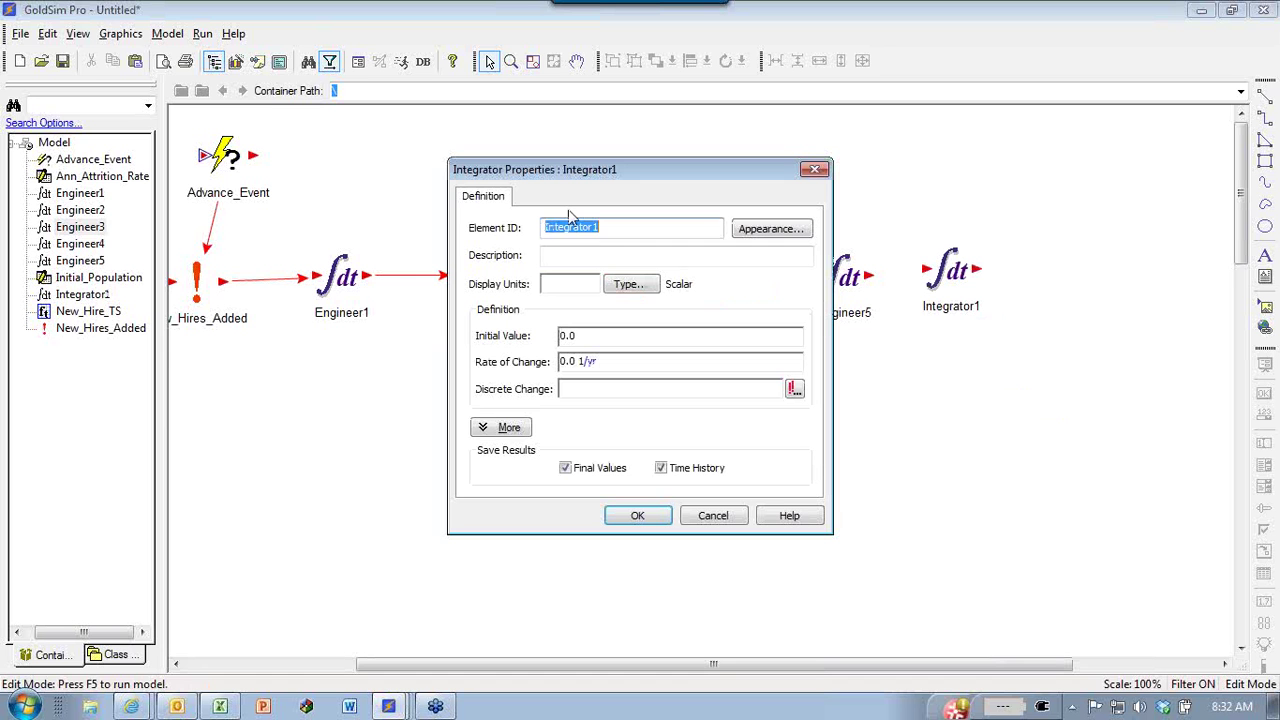
pyautogui.write('Retirees')
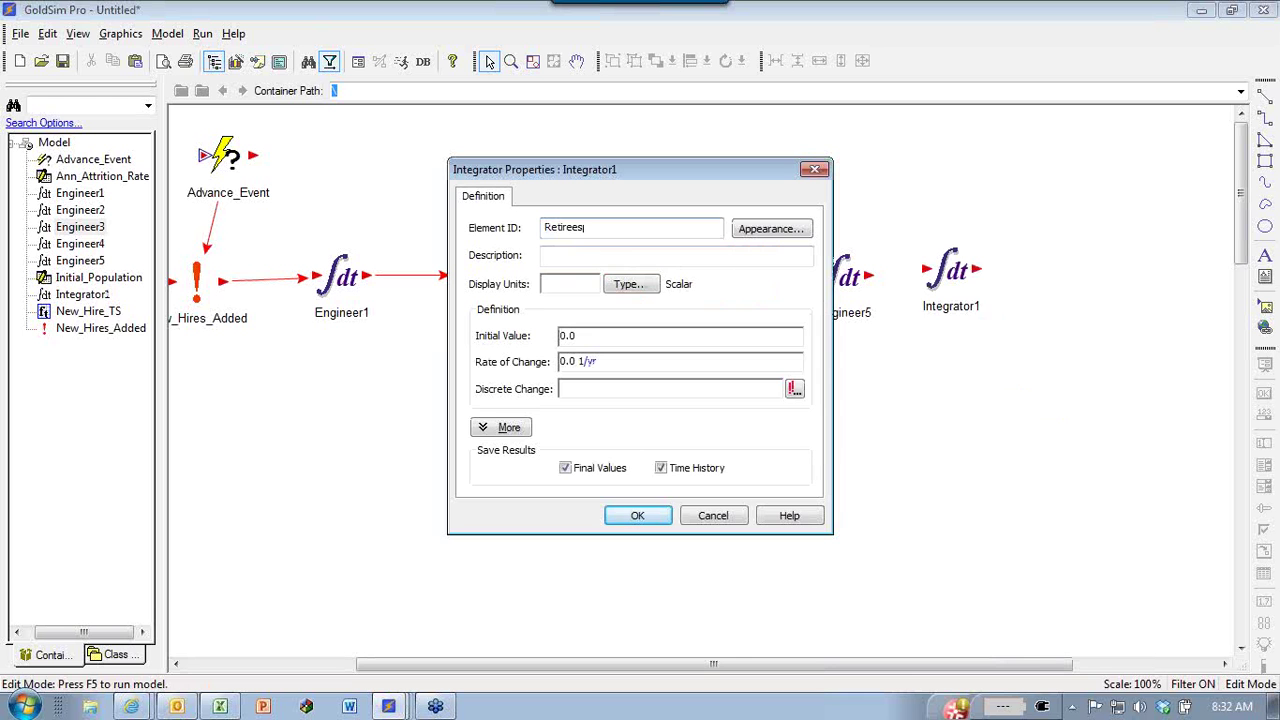
pyautogui.press('Tab')
pyautogui.press('Tab')
pyautogui.press('Tab')
pyautogui.write('pers')
pyautogui.press('Tab')
pyautogui.press('Tab')
pyautogui.press('Tab')
pyautogui.press('Tab')
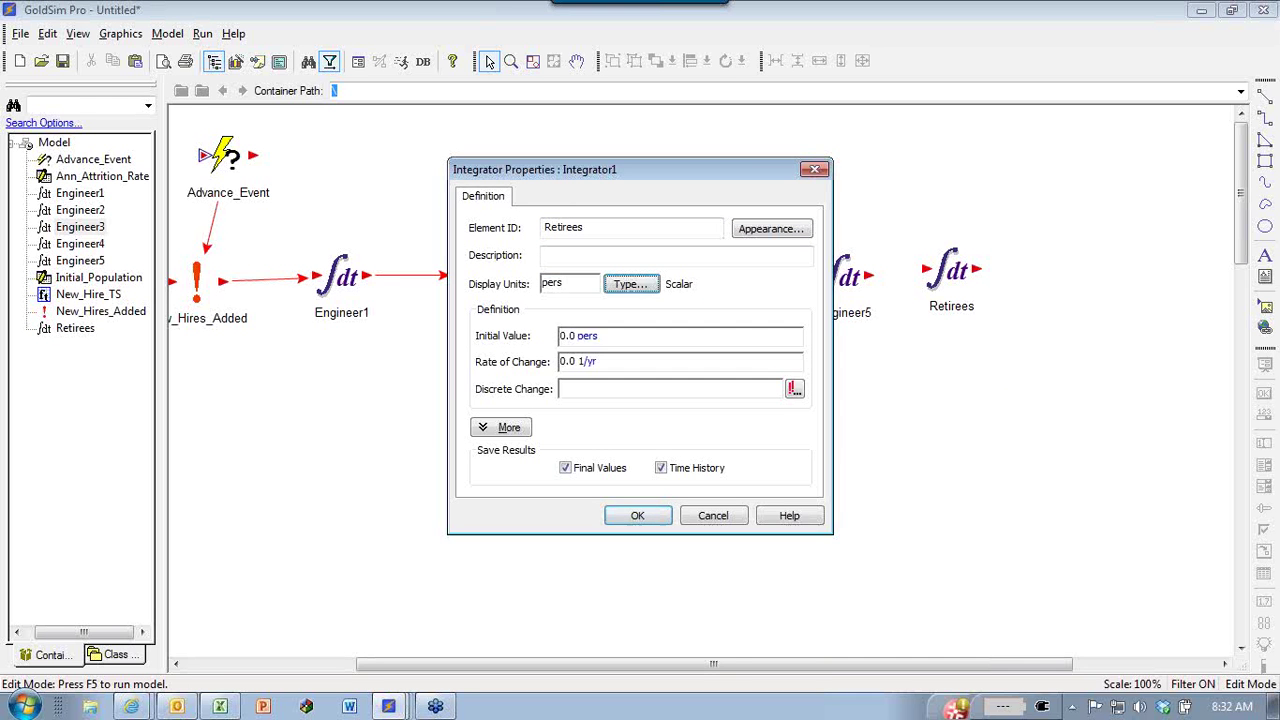
# Set the Retirees discrete change to Engineer5.PushedOut and align the element with the Engineer row.
pyautogui.write('E')
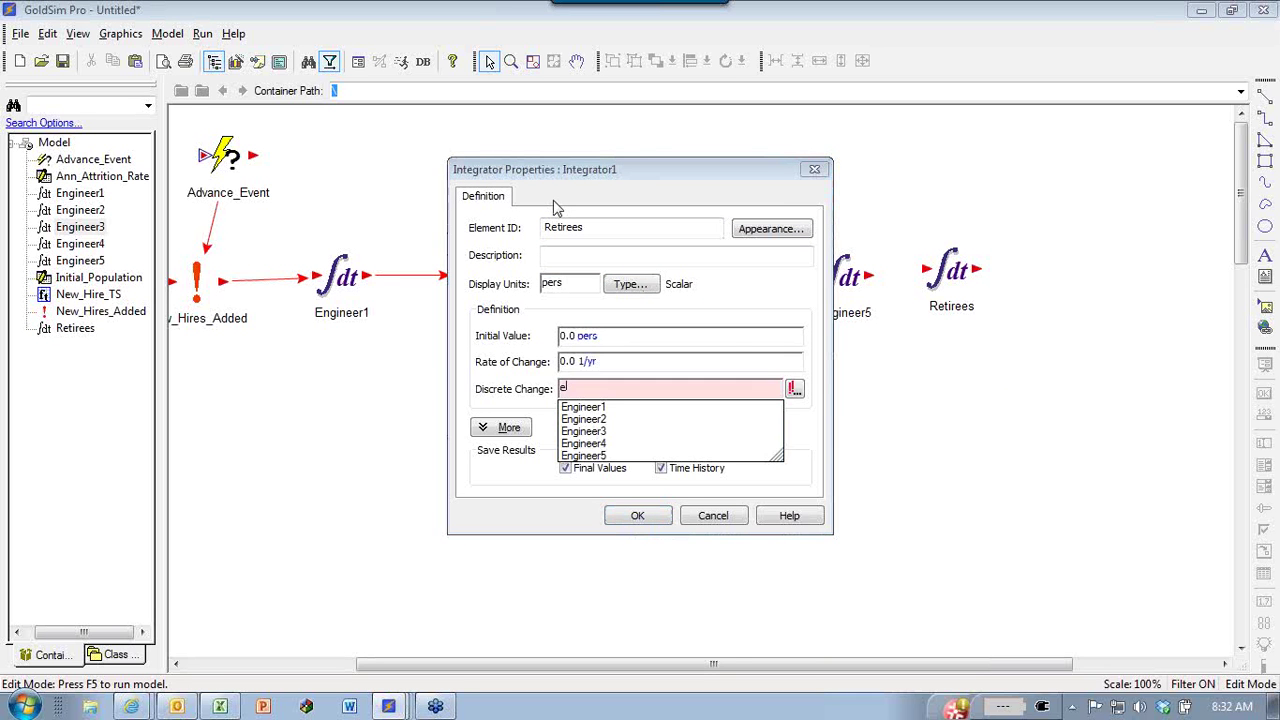
pyautogui.press('Down')
pyautogui.press('Down')
pyautogui.press('Down')
pyautogui.press('Down')
pyautogui.press('Down')
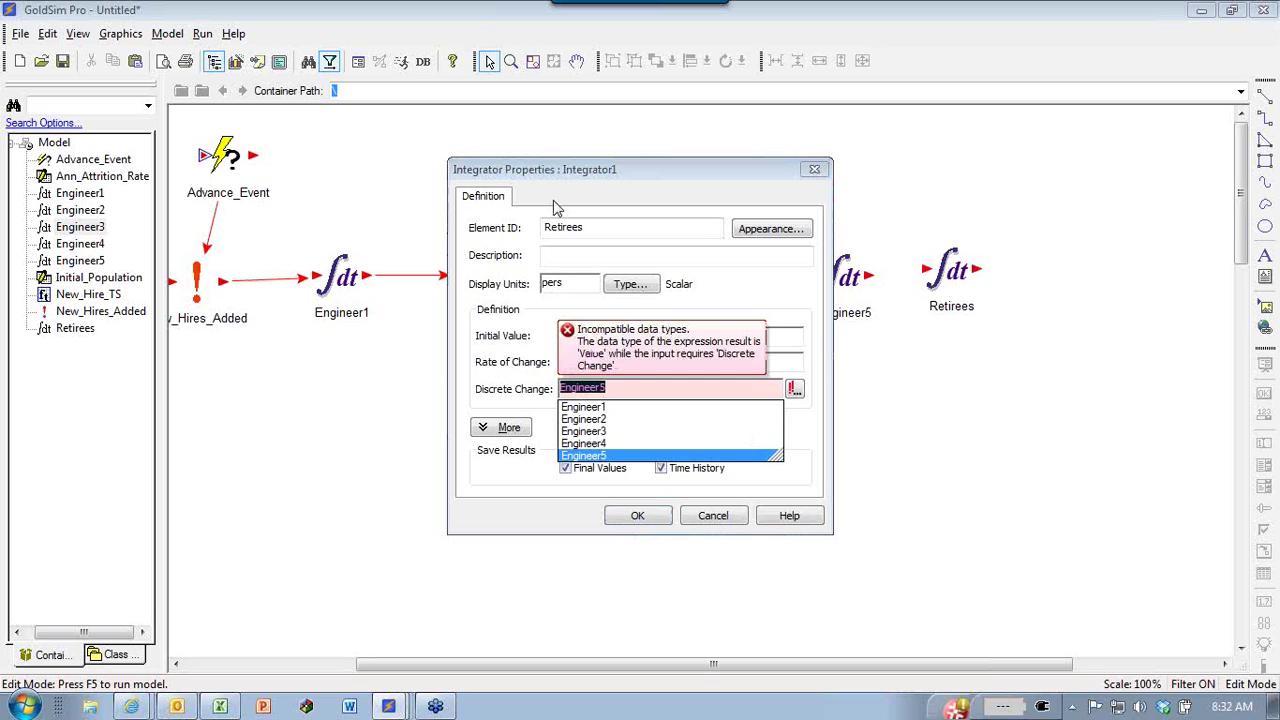
pyautogui.write('.')
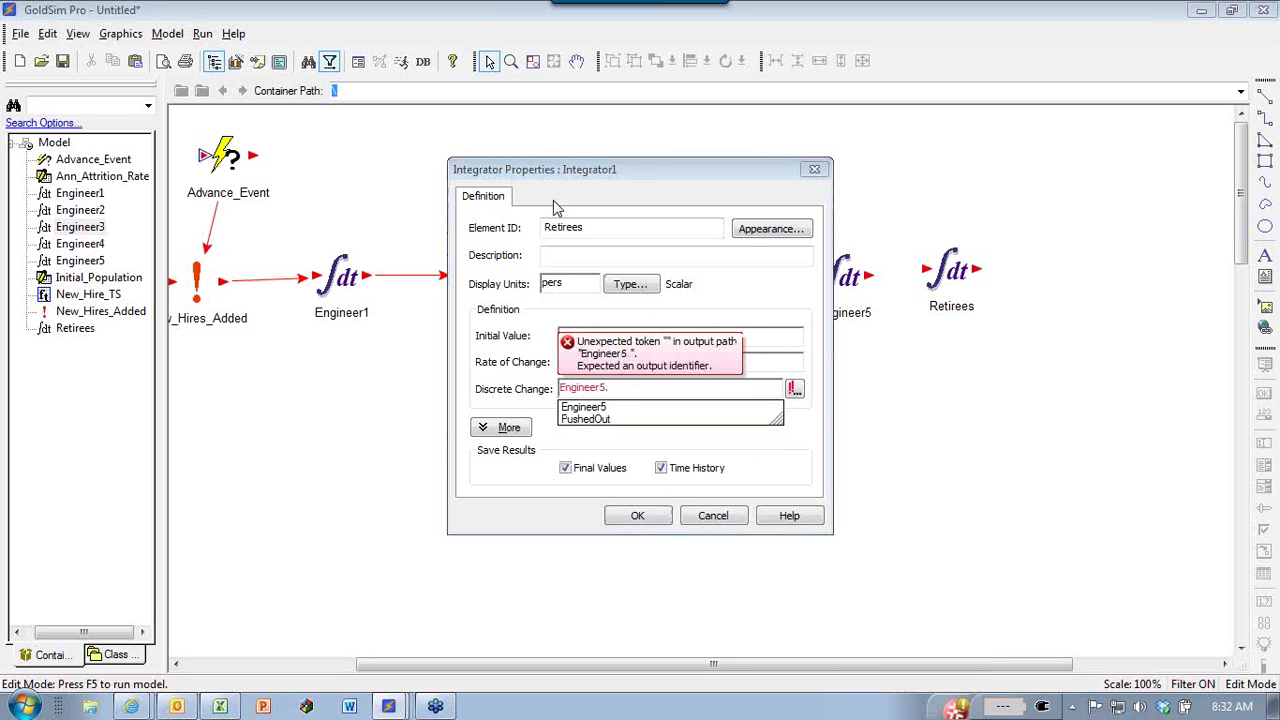
pyautogui.press('Down')
pyautogui.press('Down')
pyautogui.press('Return')
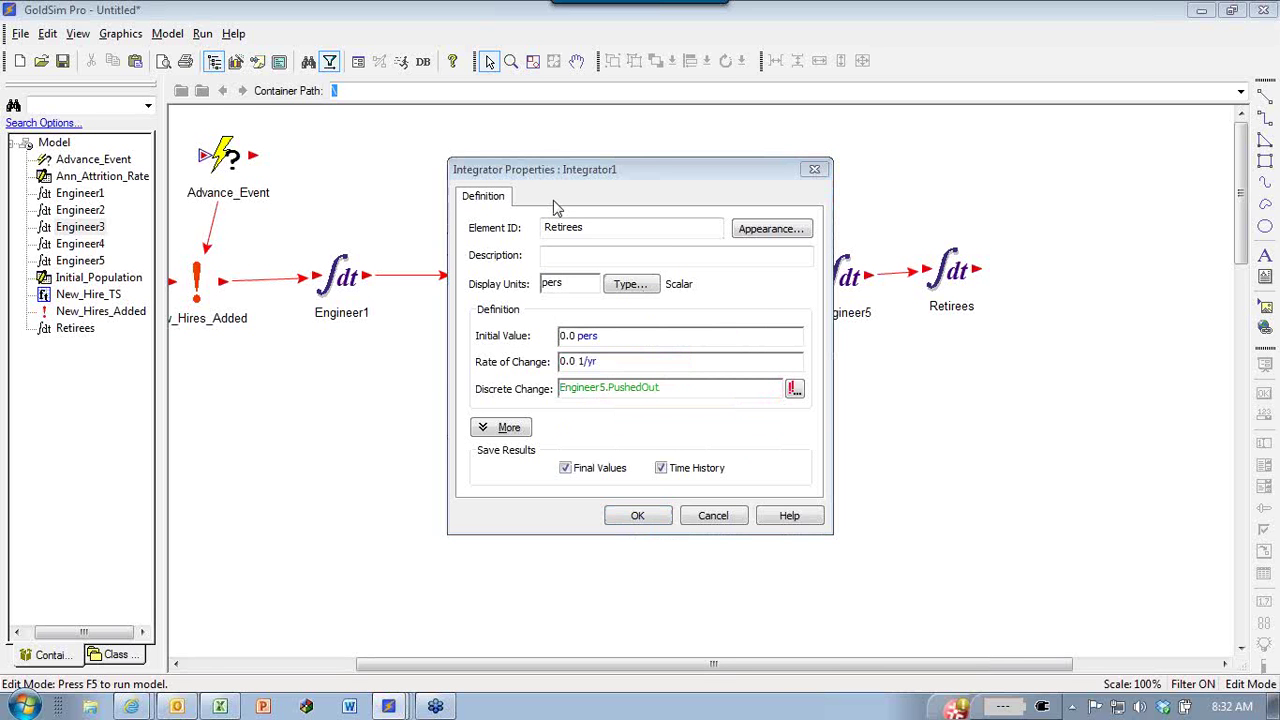
pyautogui.moveTo(590, 176); pyautogui.dragTo(476, 154)
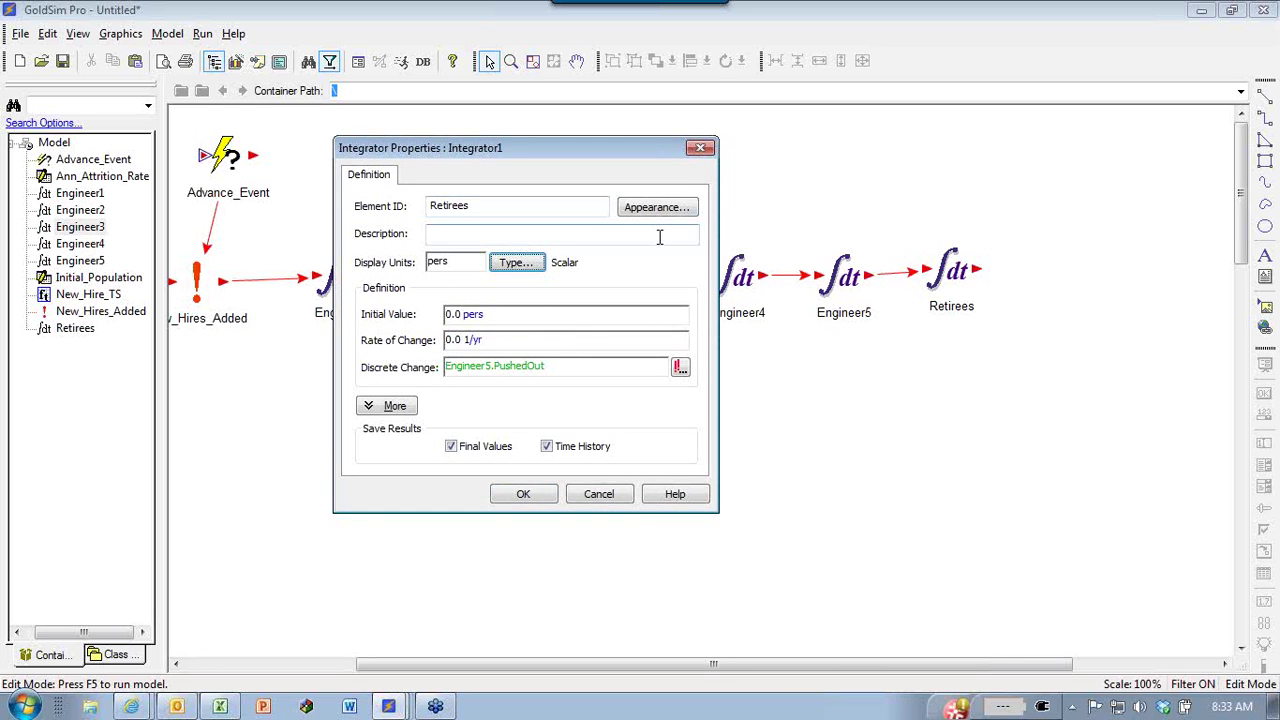
pyautogui.click(523, 494)
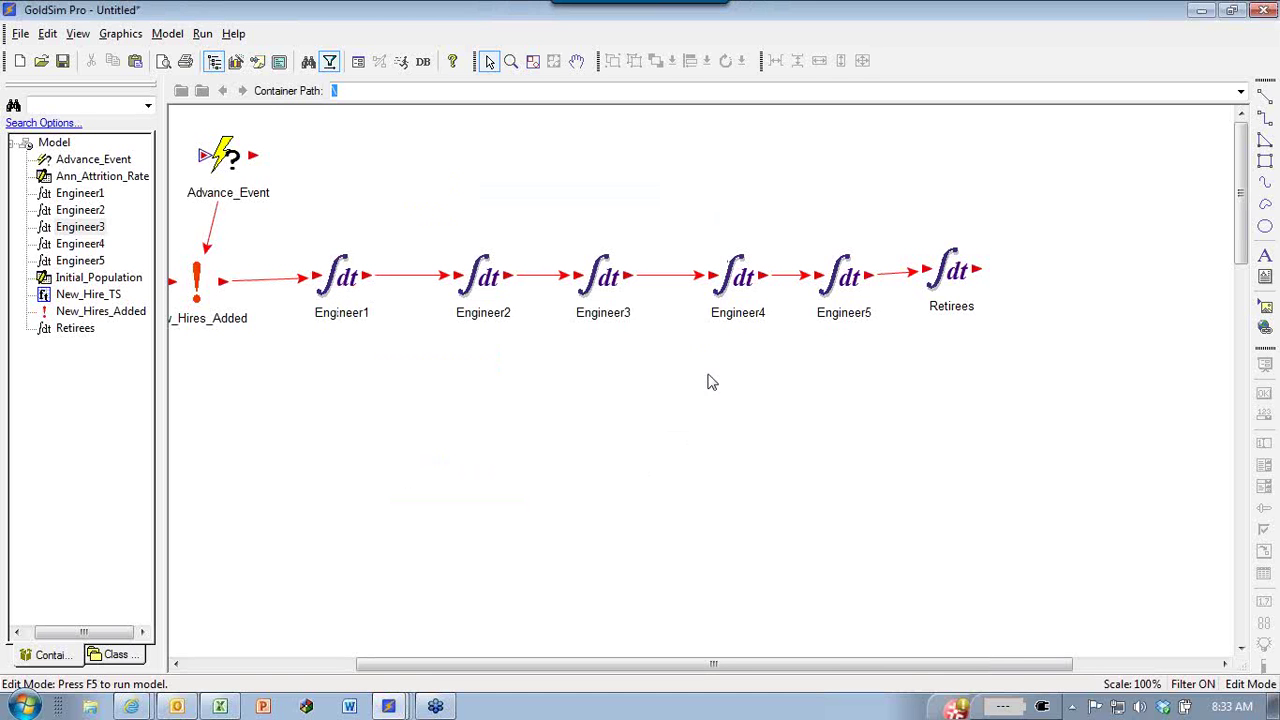
pyautogui.moveTo(950, 262); pyautogui.dragTo(968, 270)
pyautogui.click(911, 363)
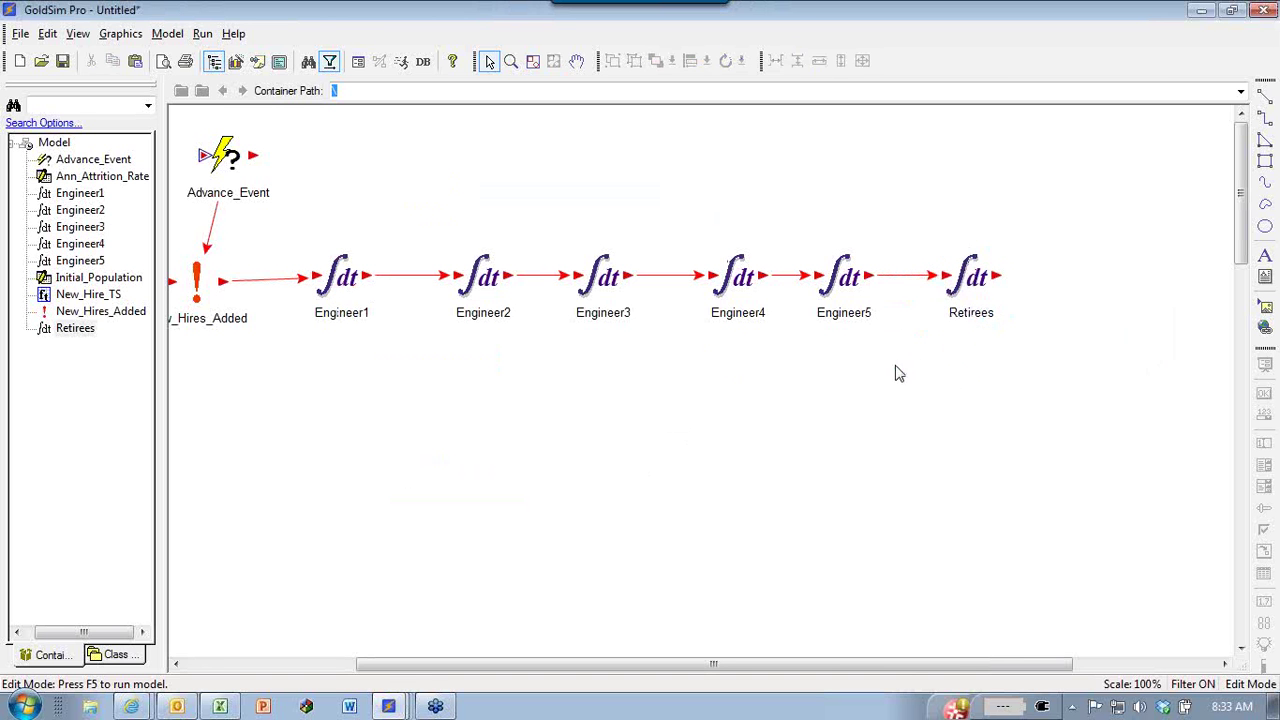
# Insert a new Expression element in the empty area below the Engineer integrators.
pyautogui.rightClick(561, 420)
pyautogui.moveTo(606, 440)
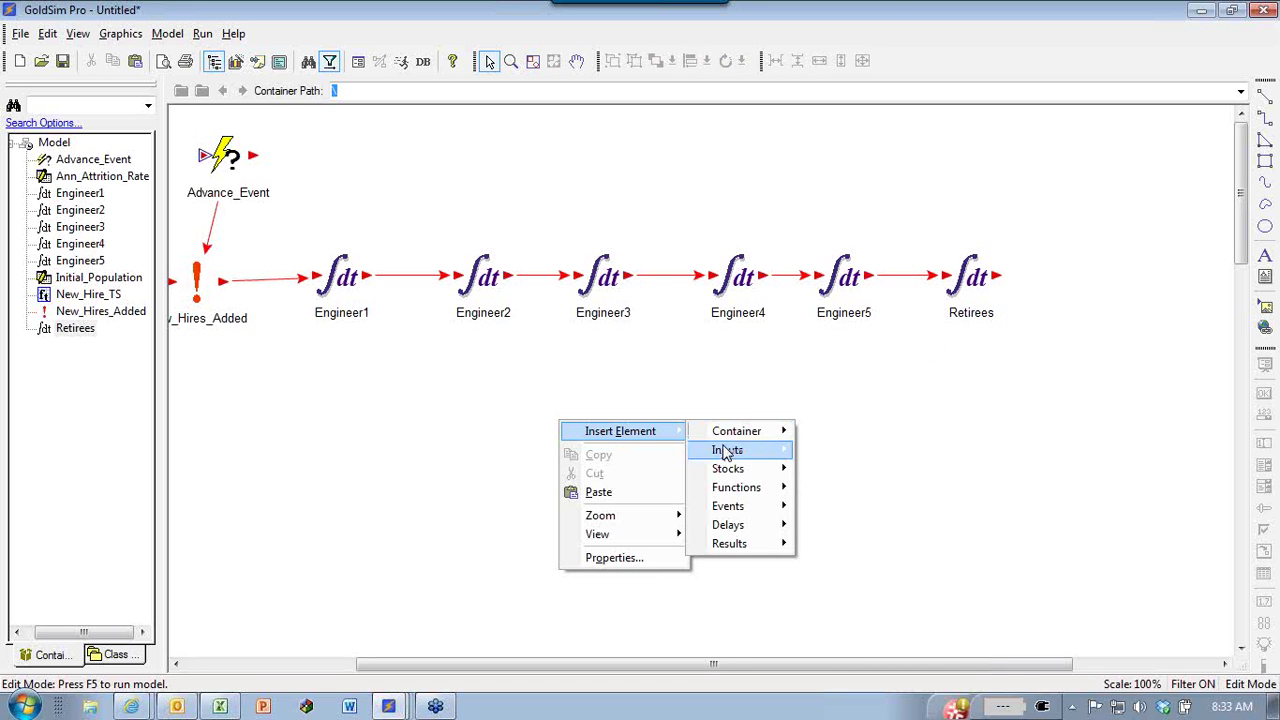
pyautogui.moveTo(731, 489)
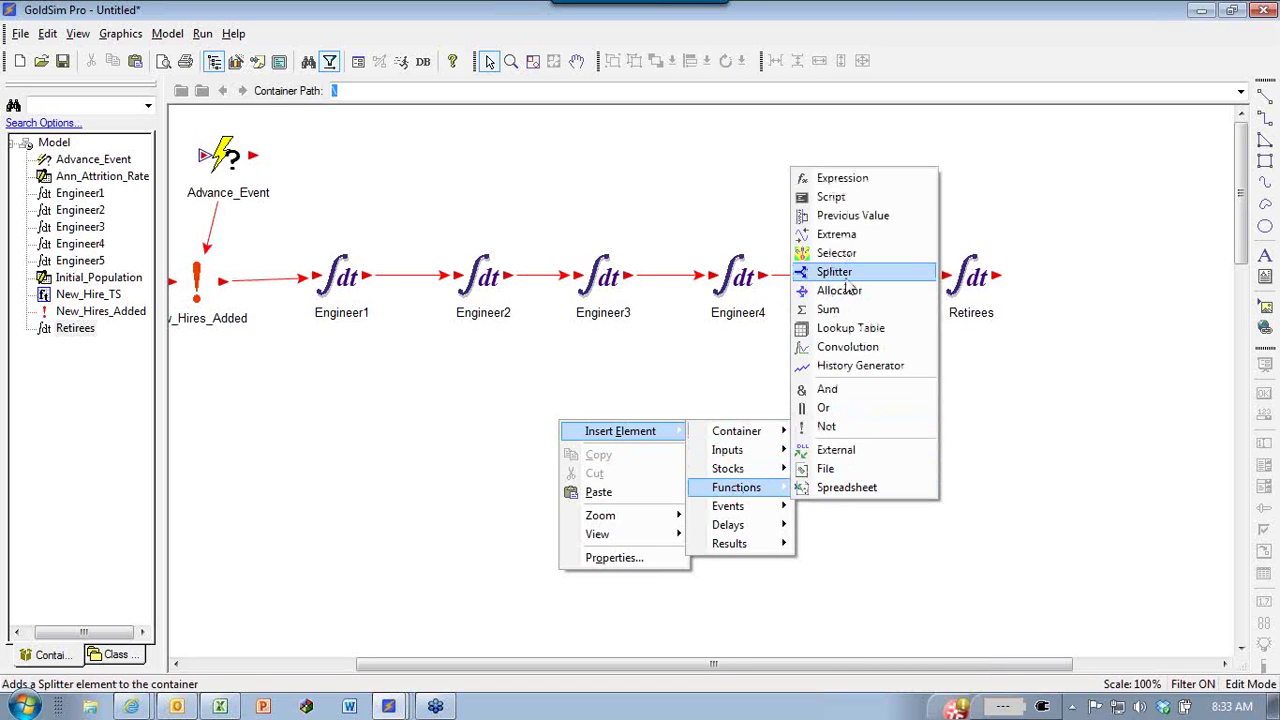
pyautogui.click(858, 180)
pyautogui.moveTo(588, 205); pyautogui.dragTo(816, 347)
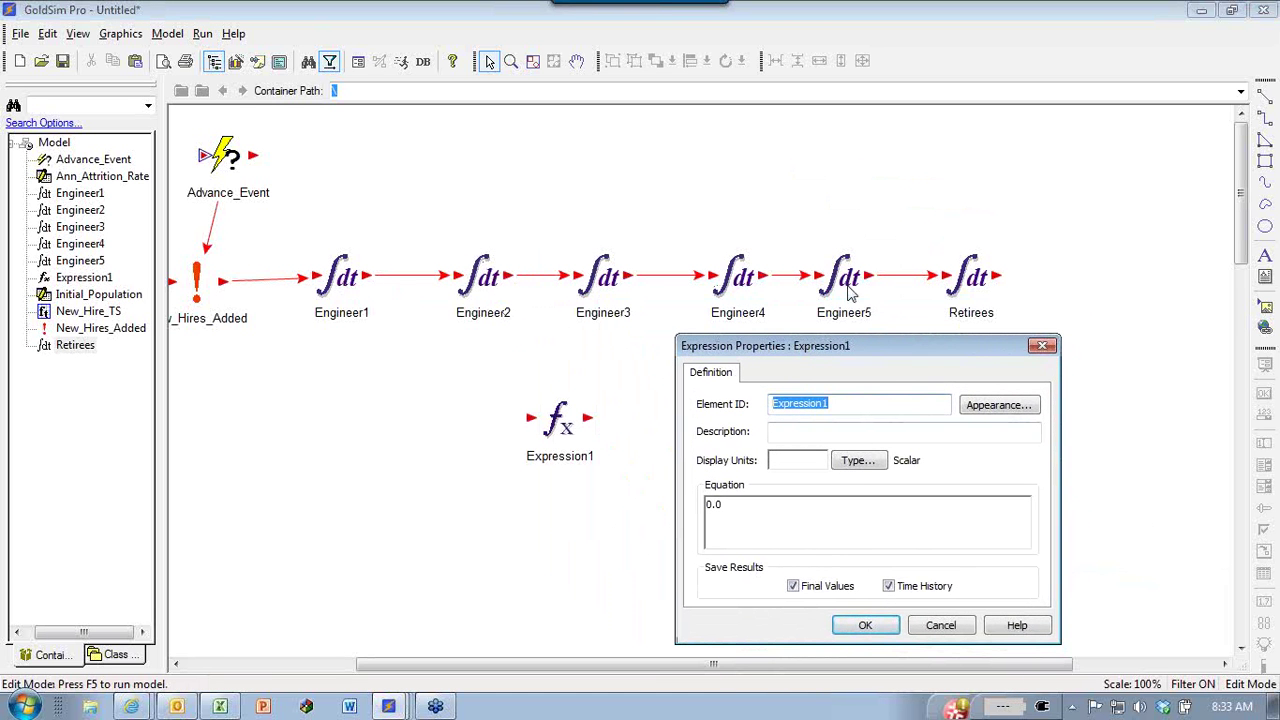
# Define the new expression's output as a Vector (1D-Array) with Group as its row labels.
pyautogui.click(858, 460)
pyautogui.click(824, 494)
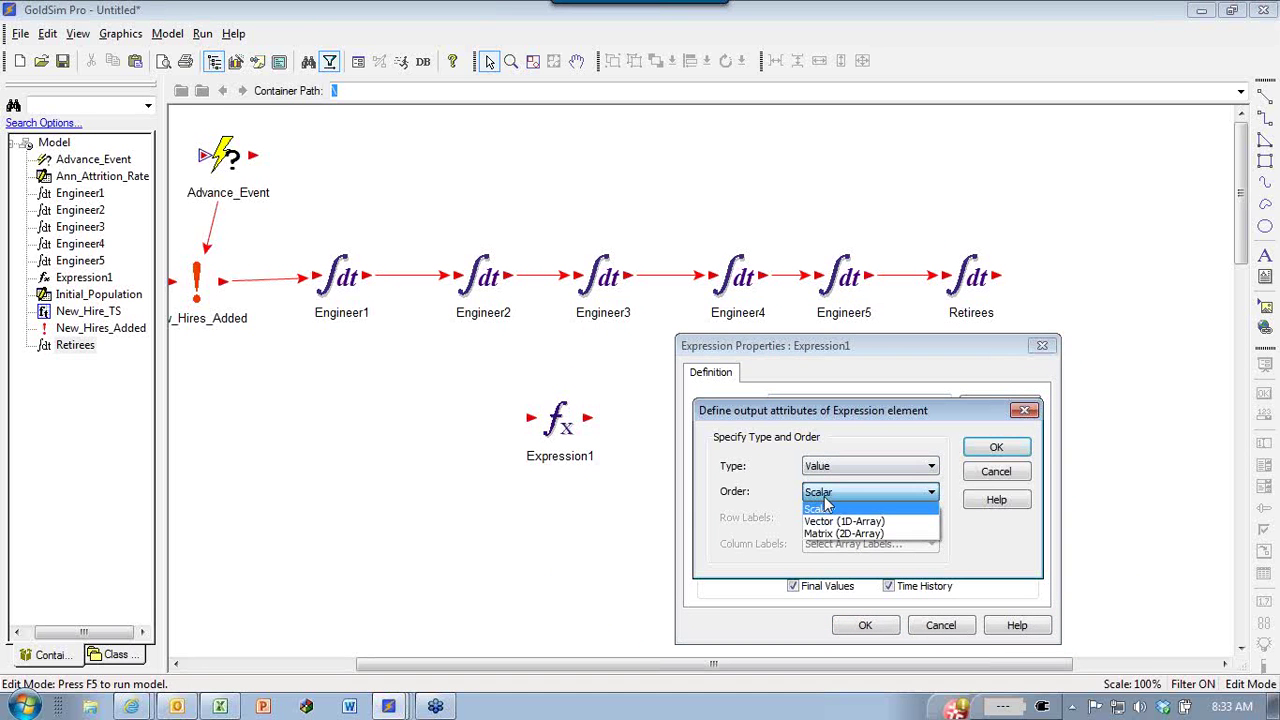
pyautogui.click(843, 521)
pyautogui.click(838, 524)
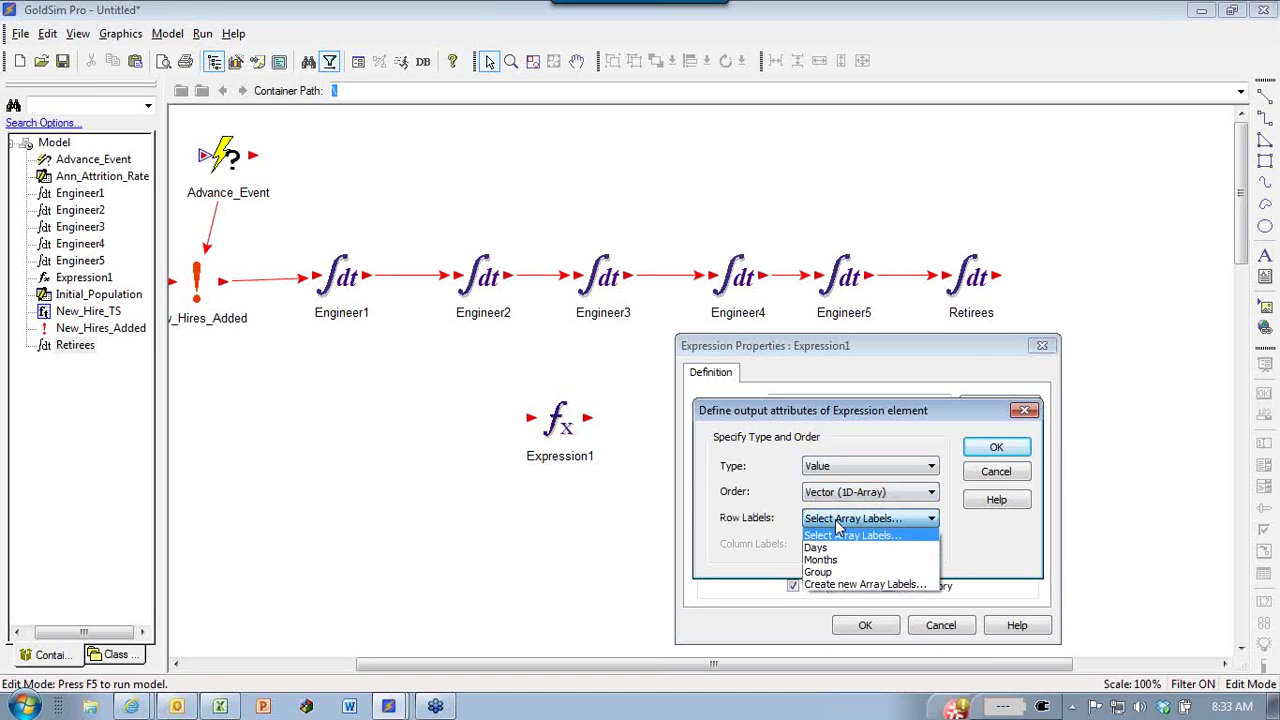
pyautogui.click(818, 571)
pyautogui.click(996, 447)
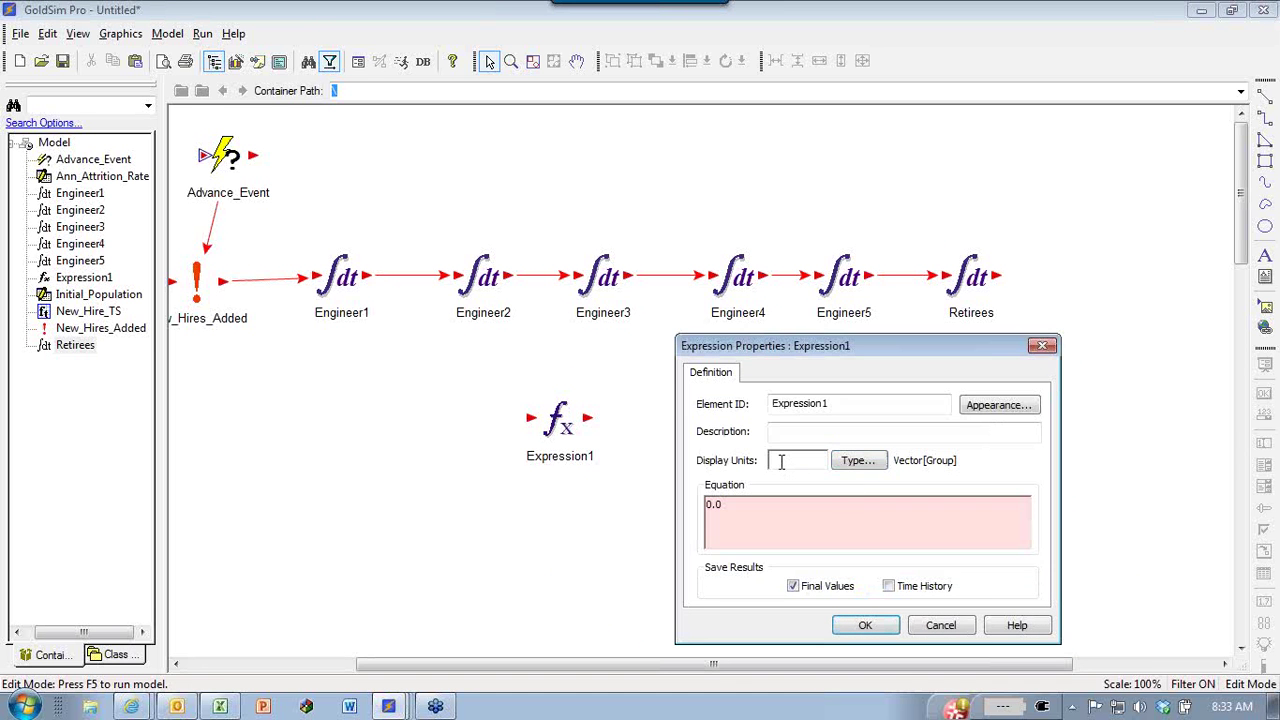
# Set the expression's display units to pers and name the element Population_Vector.
pyautogui.write('pers')
pyautogui.doubleClick(846, 404)
pyautogui.write('Population_Vector')
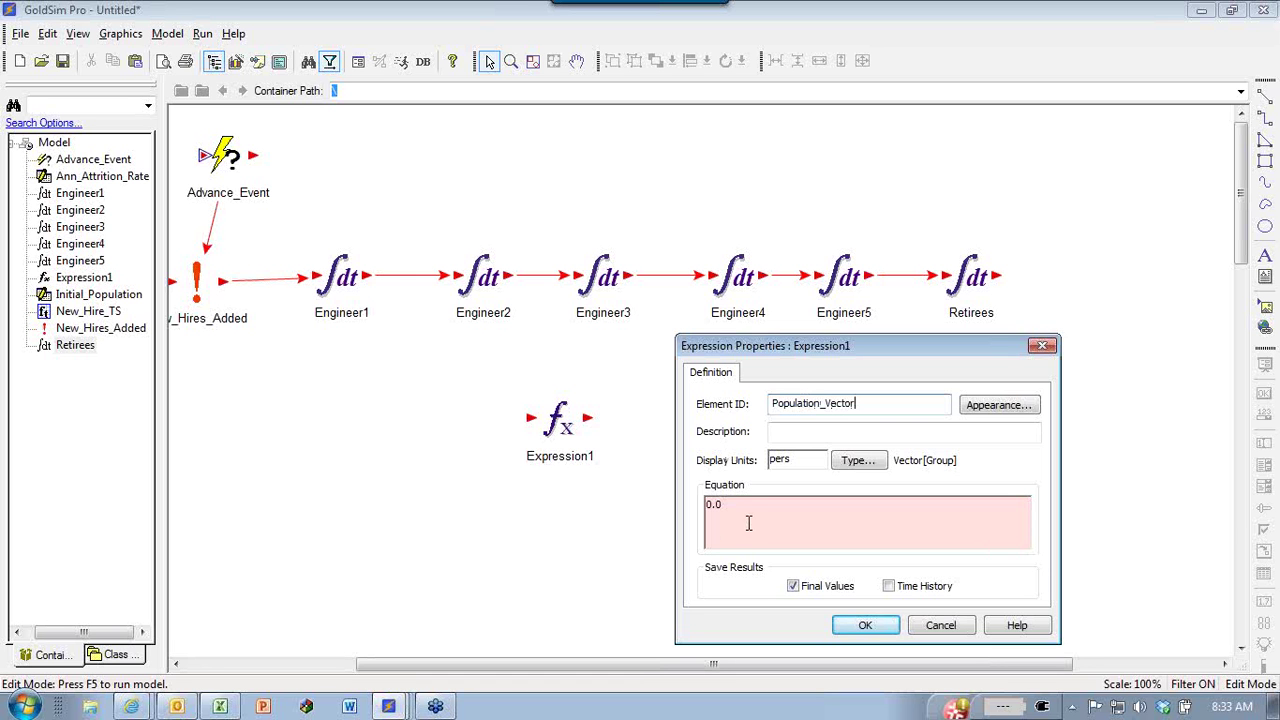
# Set Population_Vector's equation to vector(Engineer1, Engineer2, Engineer3, Engineer4, Engineer5) and place the element directly below Engineer3.
pyautogui.moveTo(748, 523); pyautogui.dragTo(638, 518)
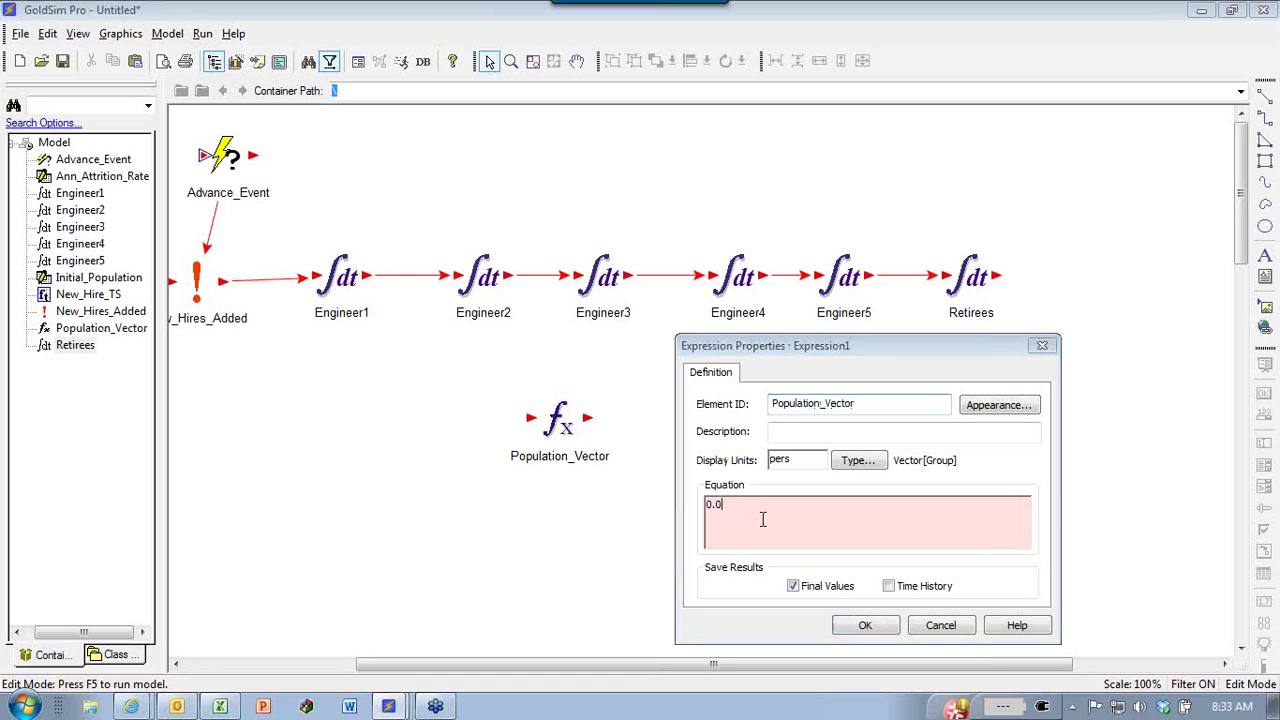
pyautogui.write('vector')
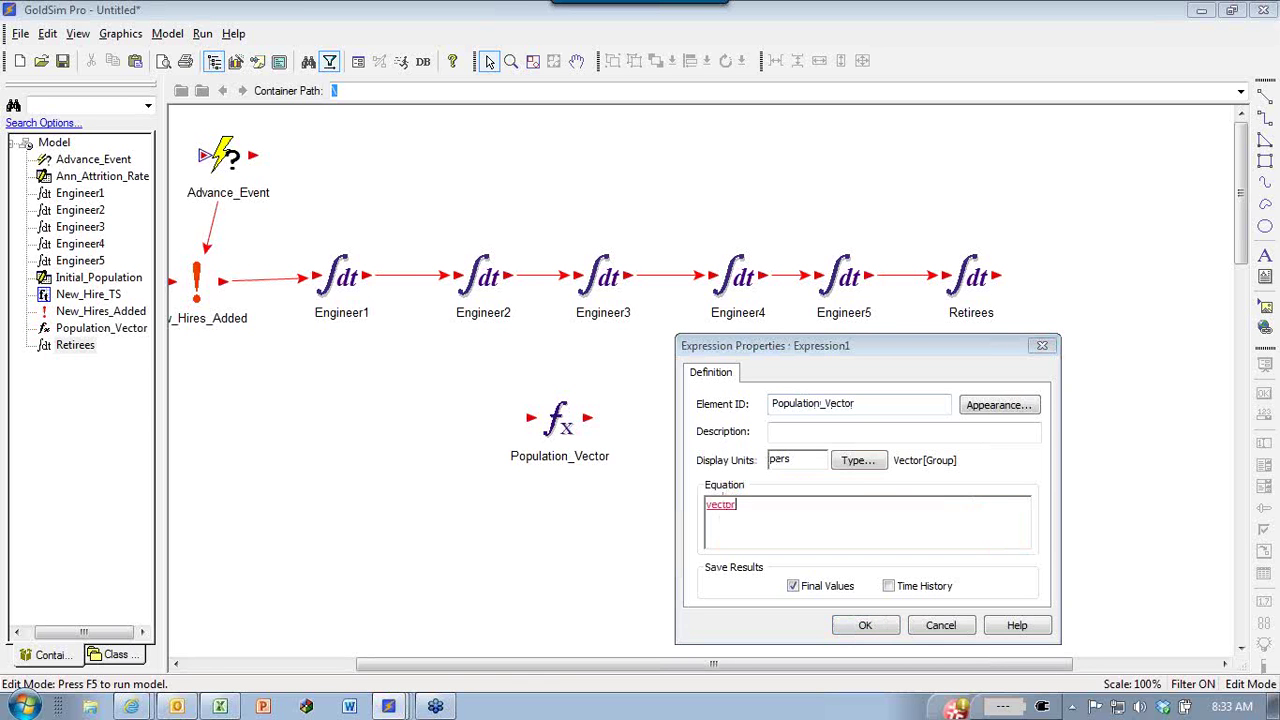
pyautogui.write('(e')
pyautogui.press('Return')
pyautogui.write(', ')
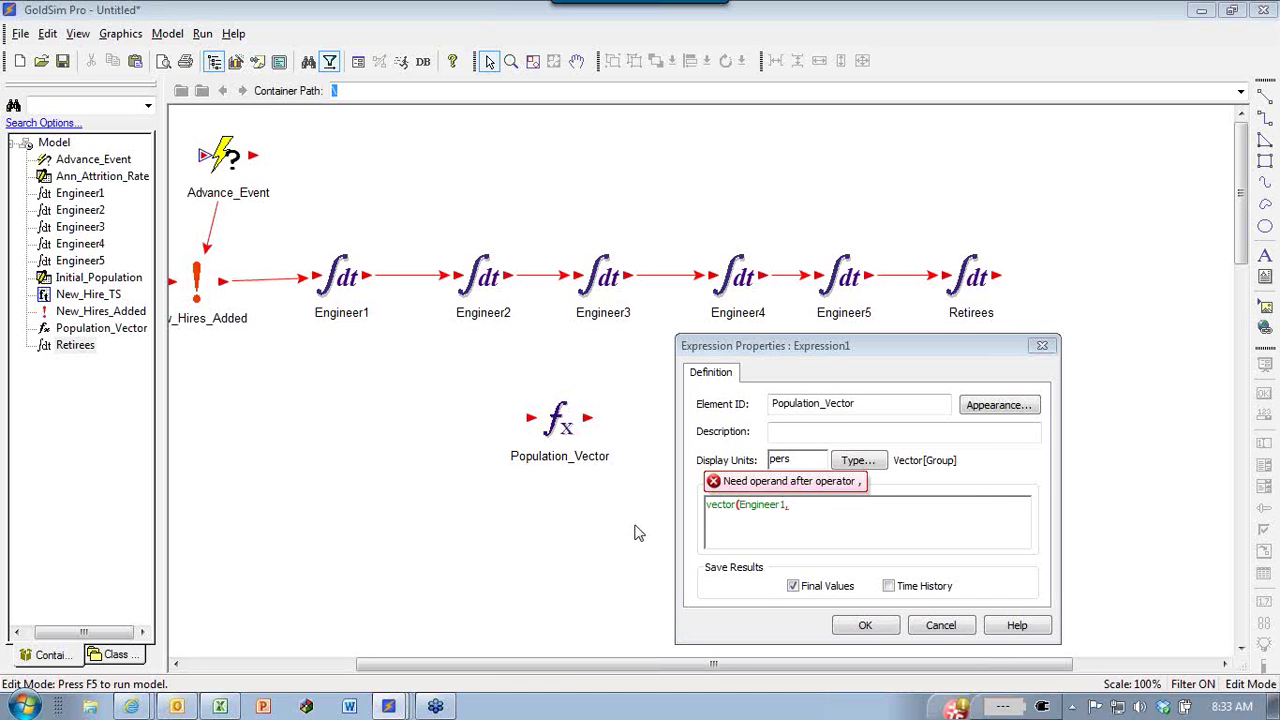
pyautogui.write('e')
pyautogui.click(752, 572)
pyautogui.write(', e')
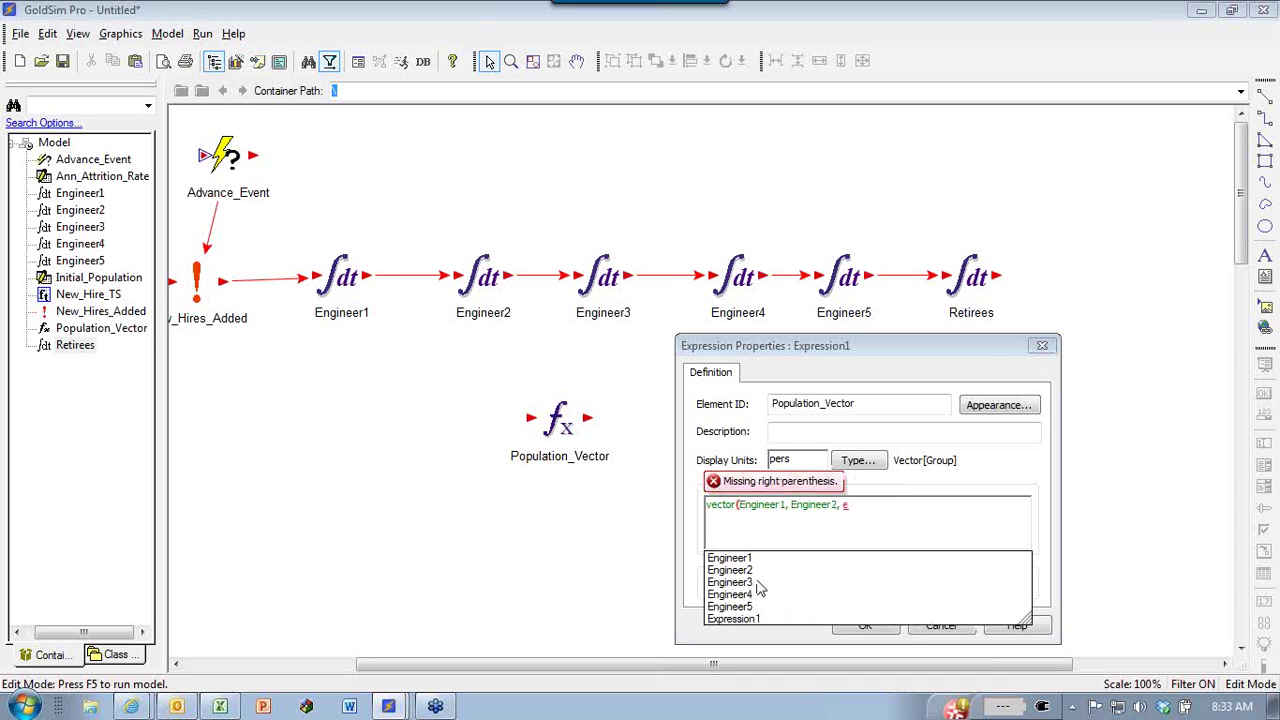
pyautogui.click(763, 582)
pyautogui.write(', e')
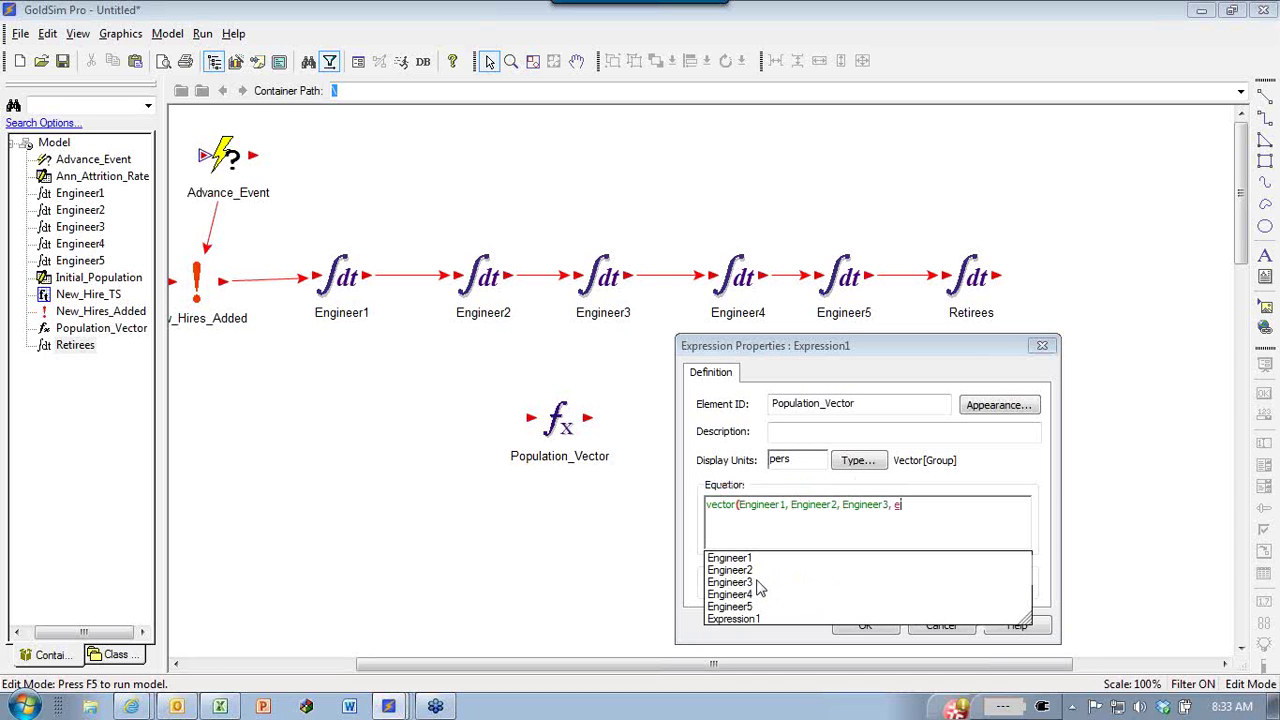
pyautogui.click(756, 592)
pyautogui.write(', e')
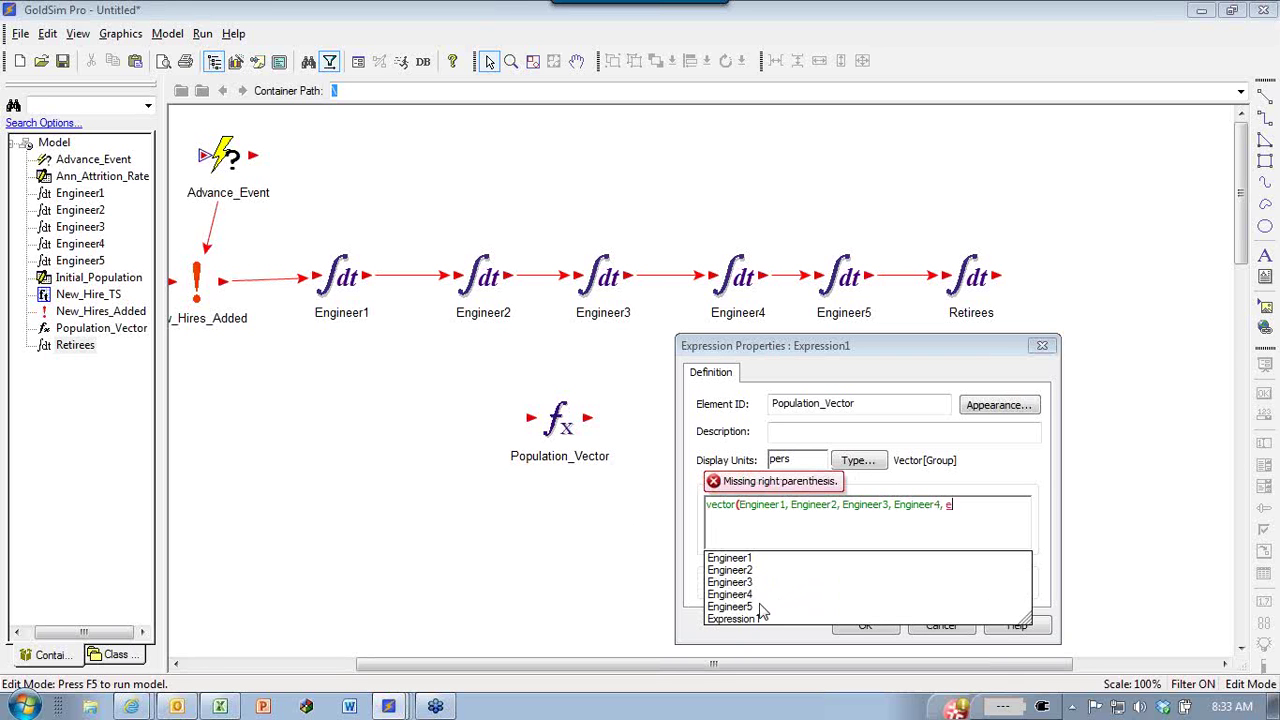
pyautogui.click(748, 607)
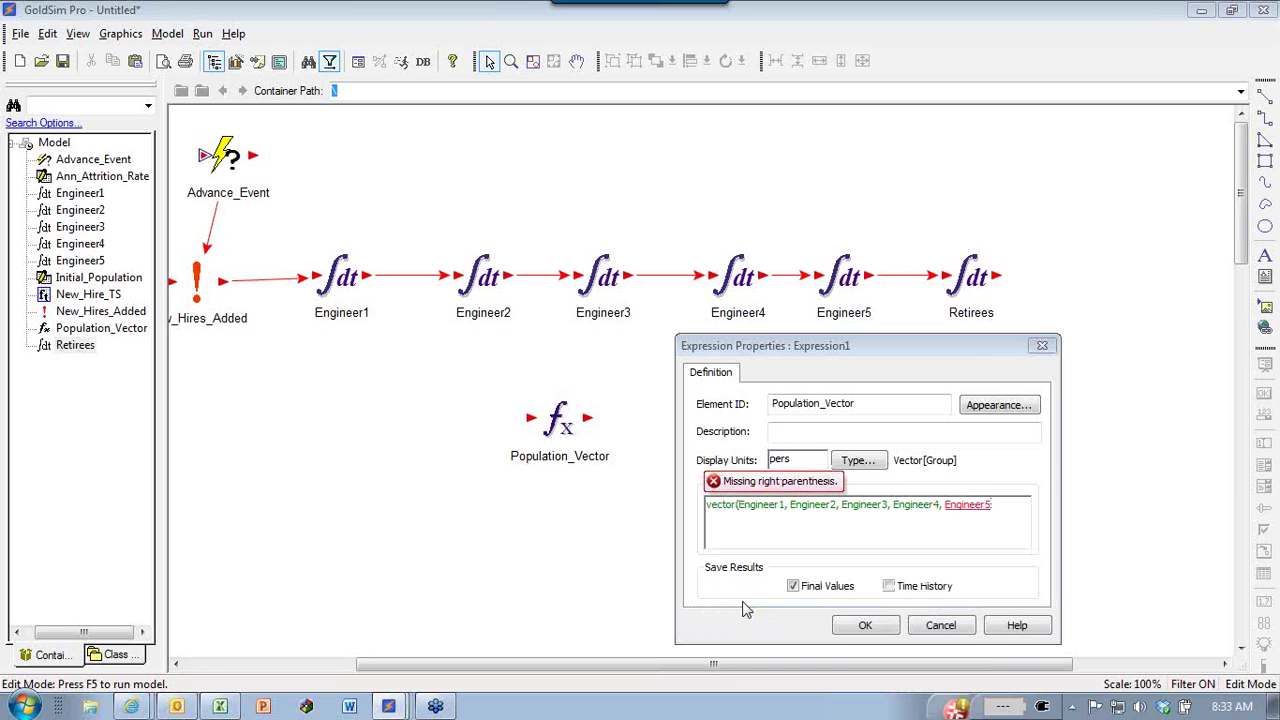
pyautogui.write(')')
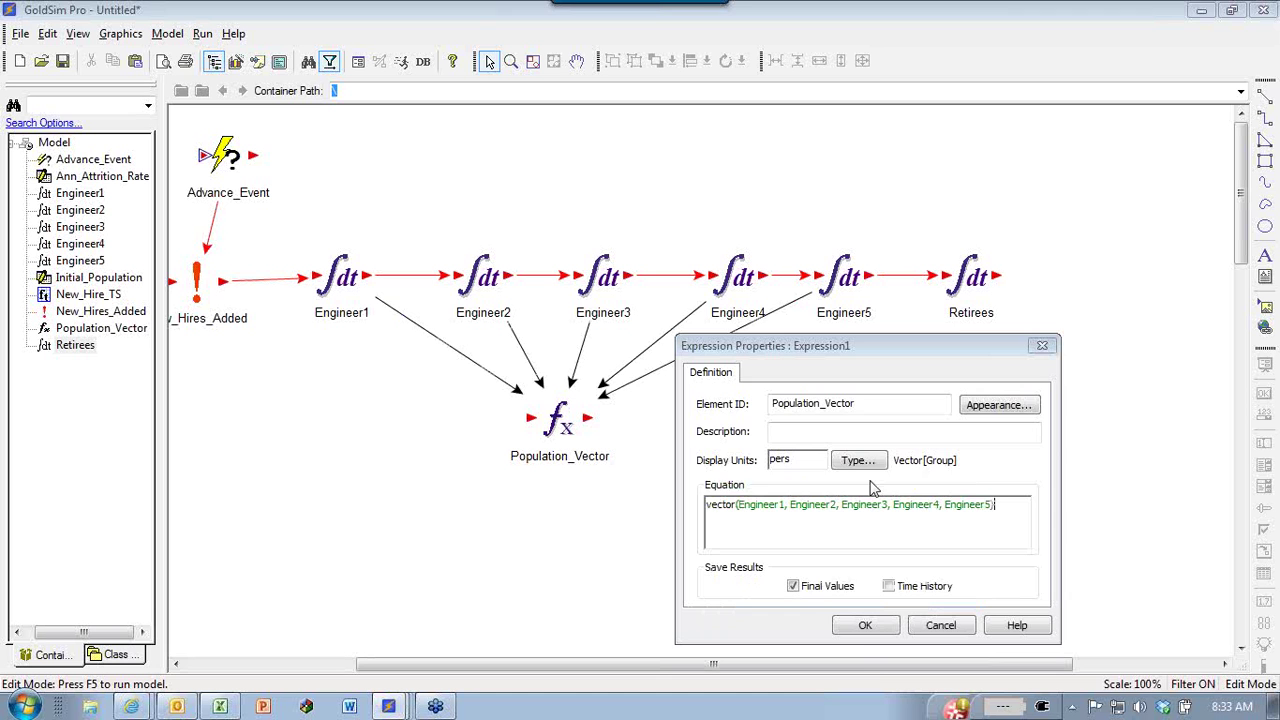
pyautogui.click(866, 628)
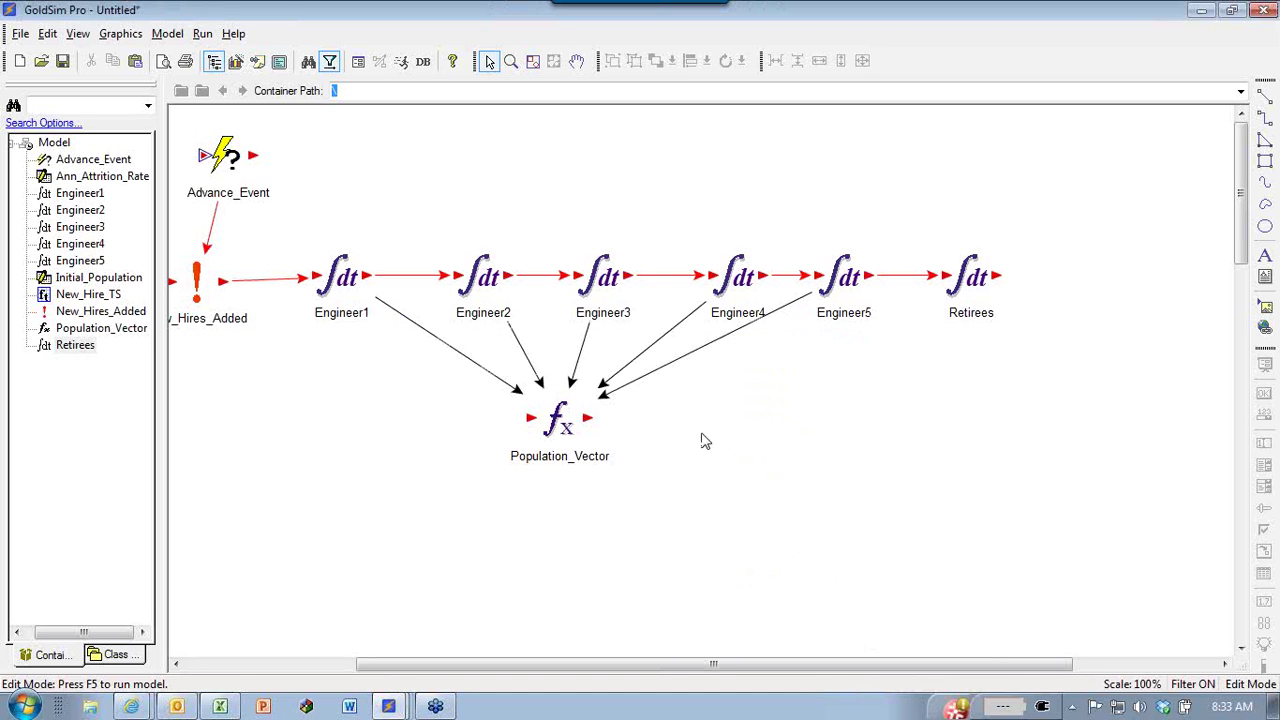
pyautogui.moveTo(563, 414); pyautogui.dragTo(606, 421)
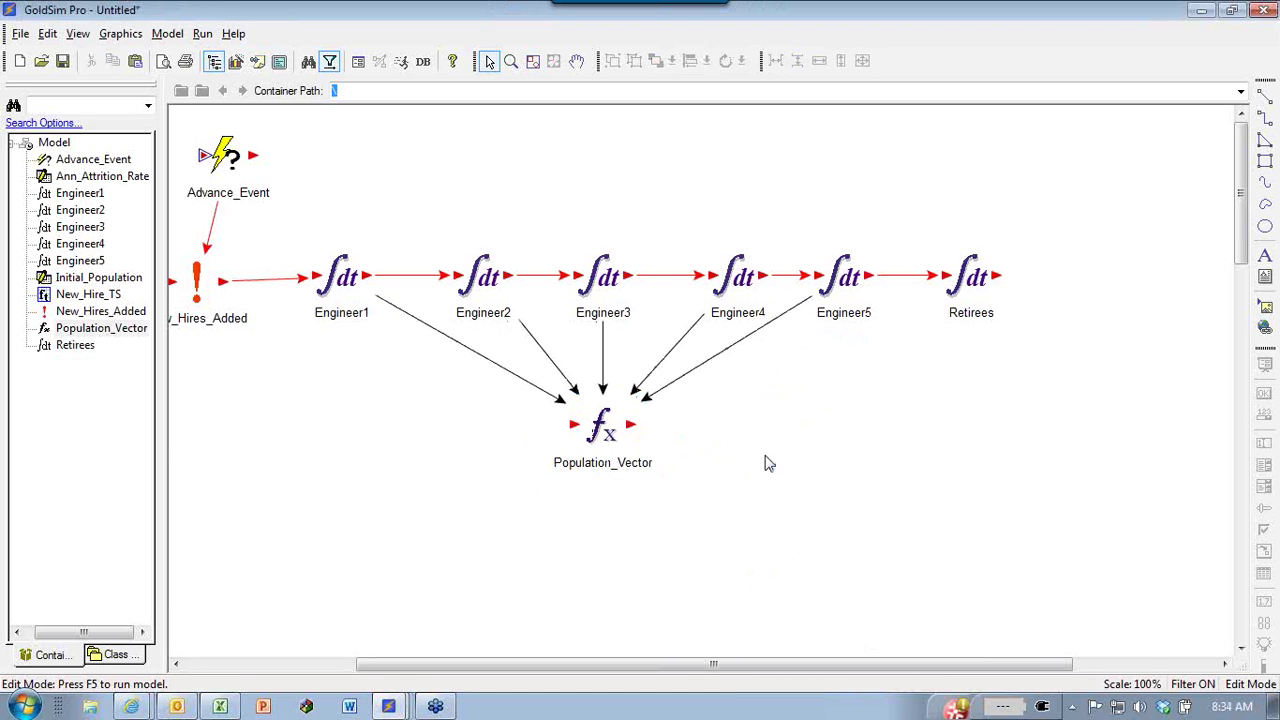
pyautogui.moveTo(600, 432)
pyautogui.click(595, 282)
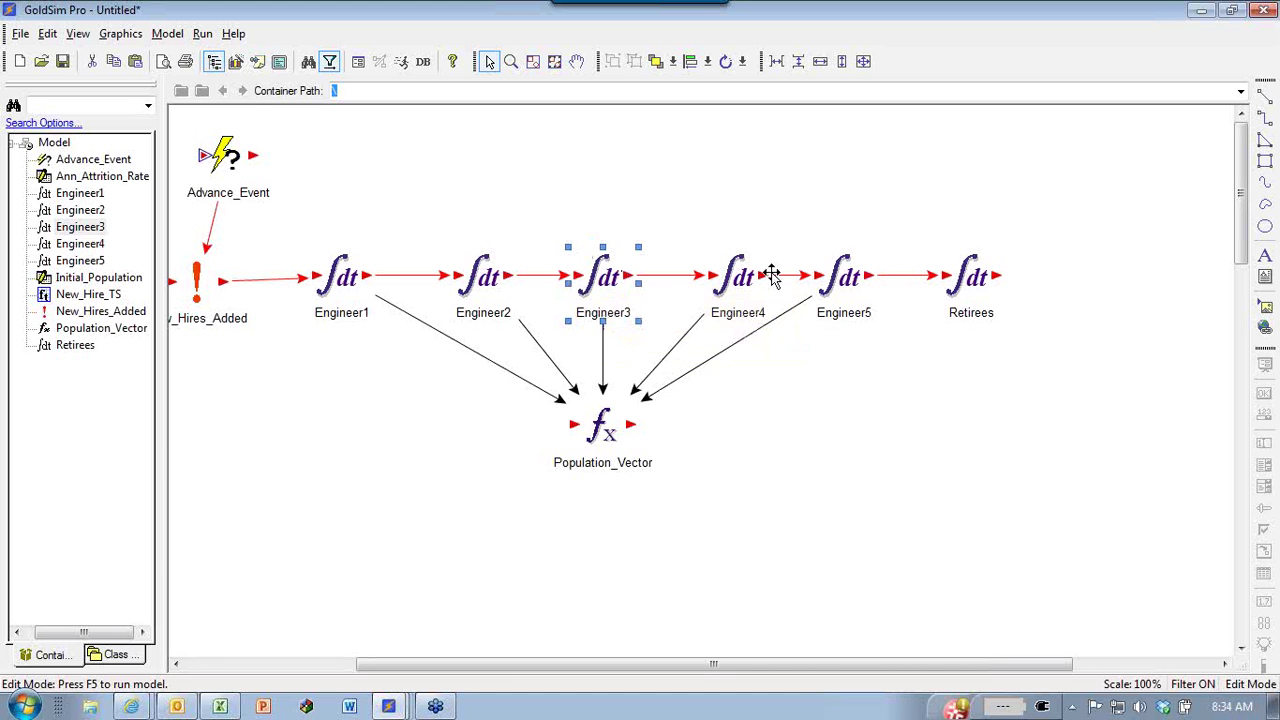
pyautogui.click(730, 276)
pyautogui.click(472, 276)
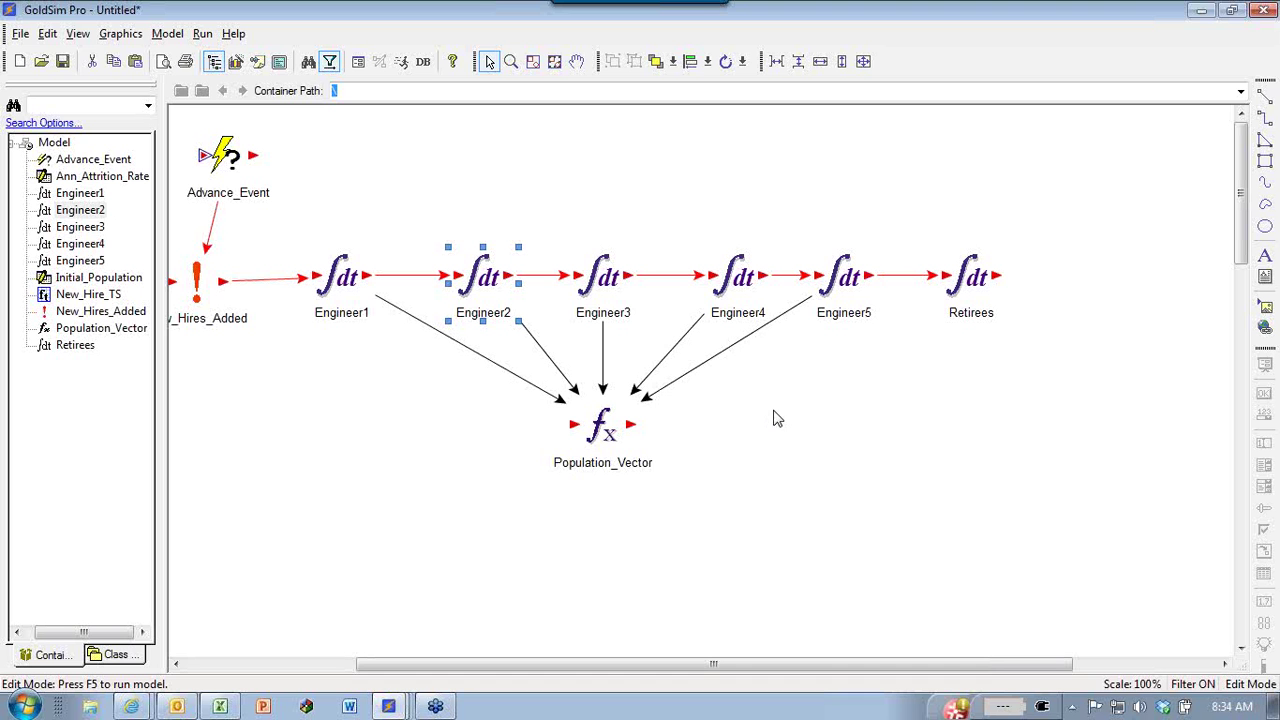
pyautogui.moveTo(600, 285)
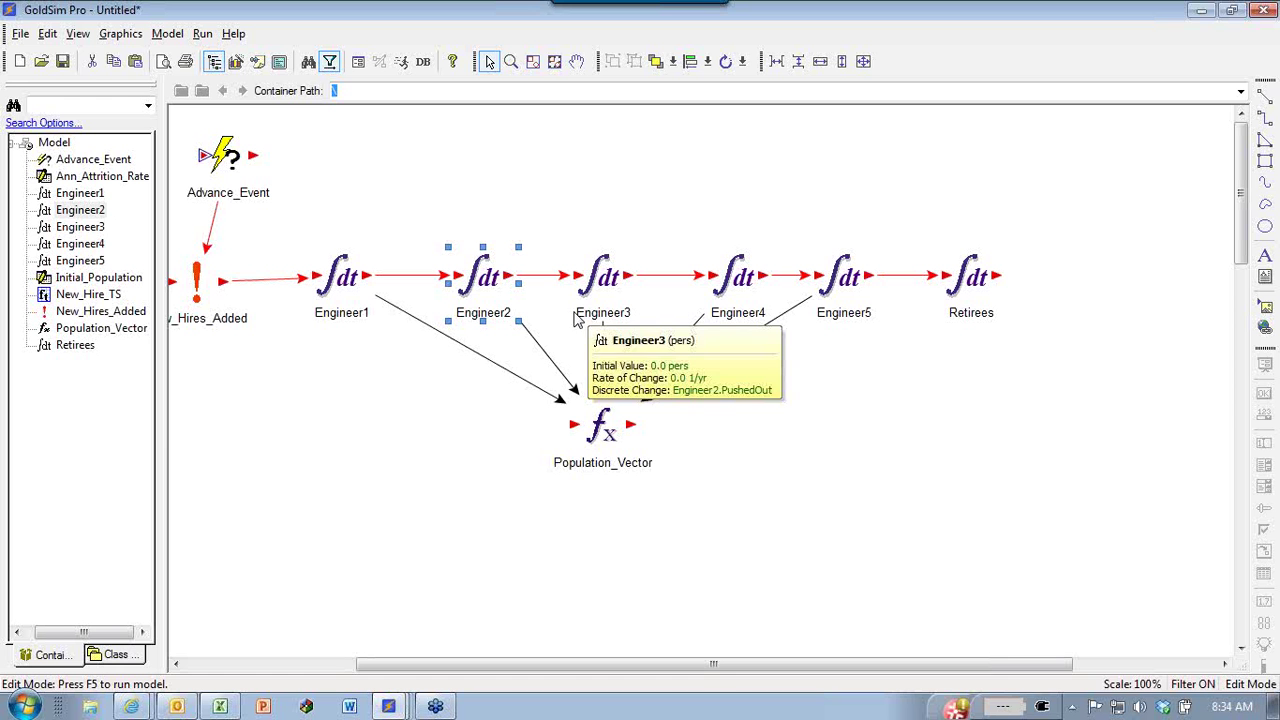
# Insert another Expression element beside Population_Vector, named Total_Population, with pers as its display units.
pyautogui.rightClick(721, 425)
pyautogui.moveTo(800, 432)
pyautogui.moveTo(940, 487)
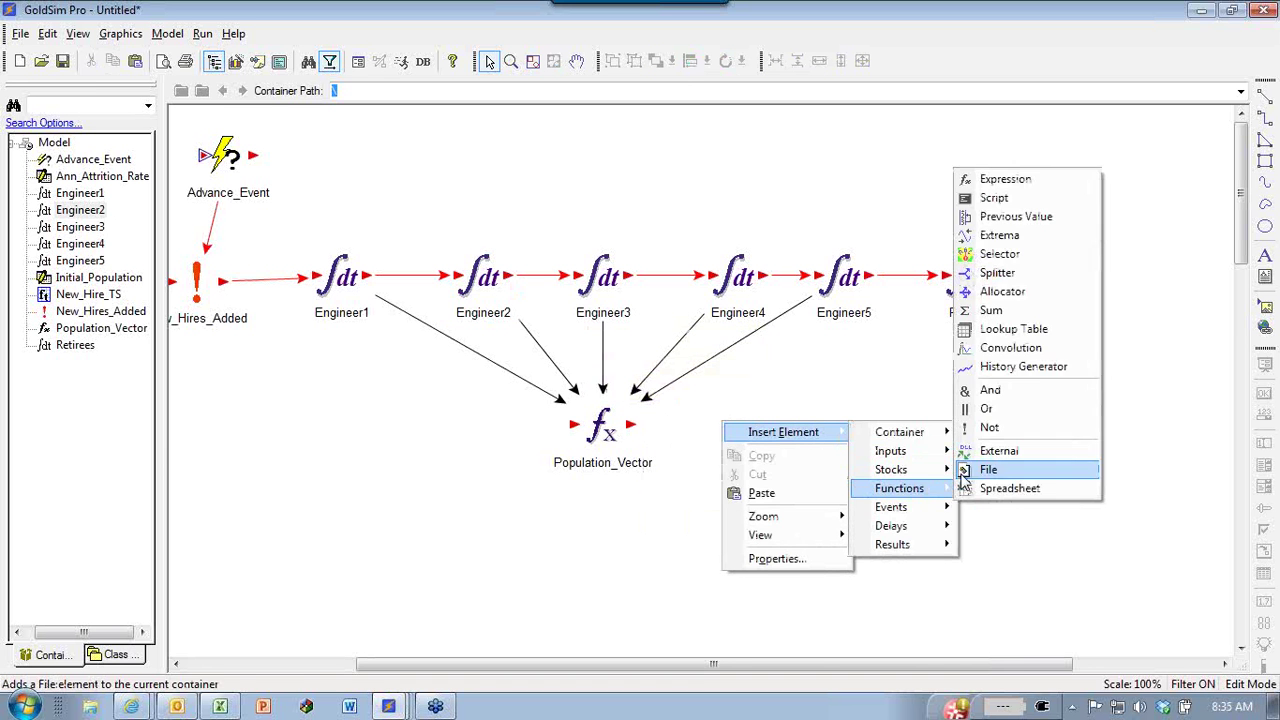
pyautogui.click(1003, 179)
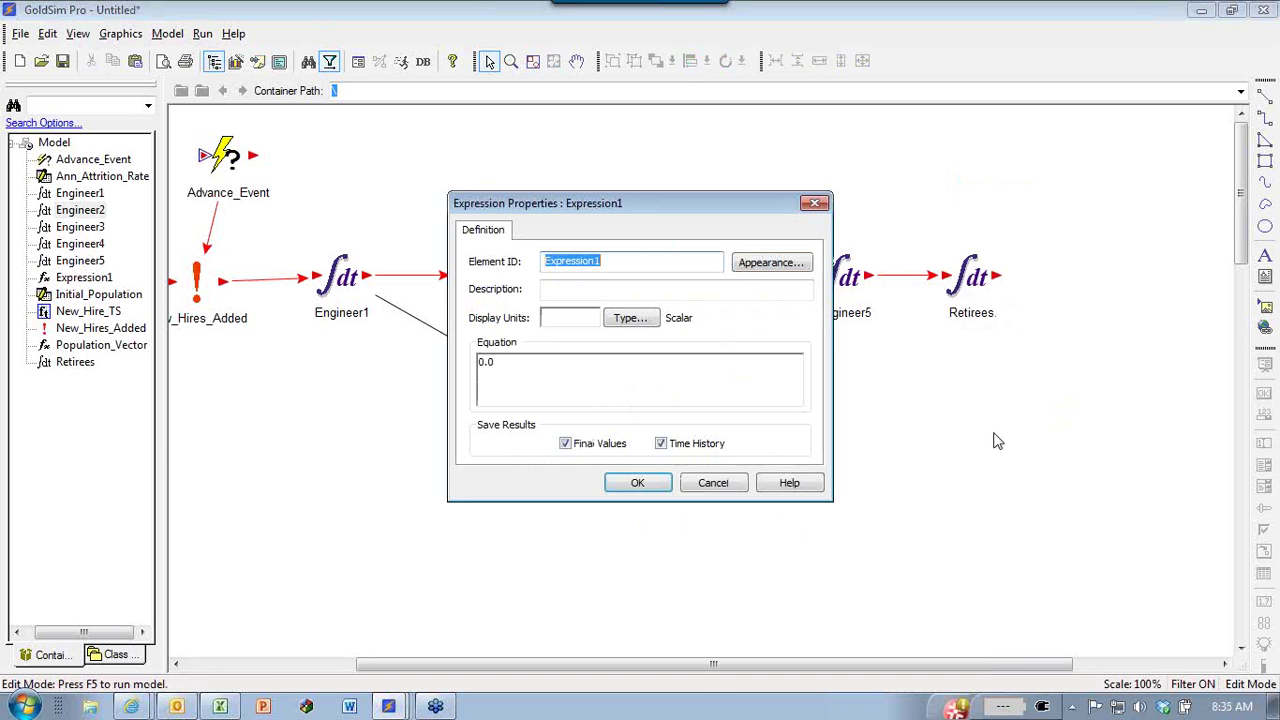
pyautogui.write('To')
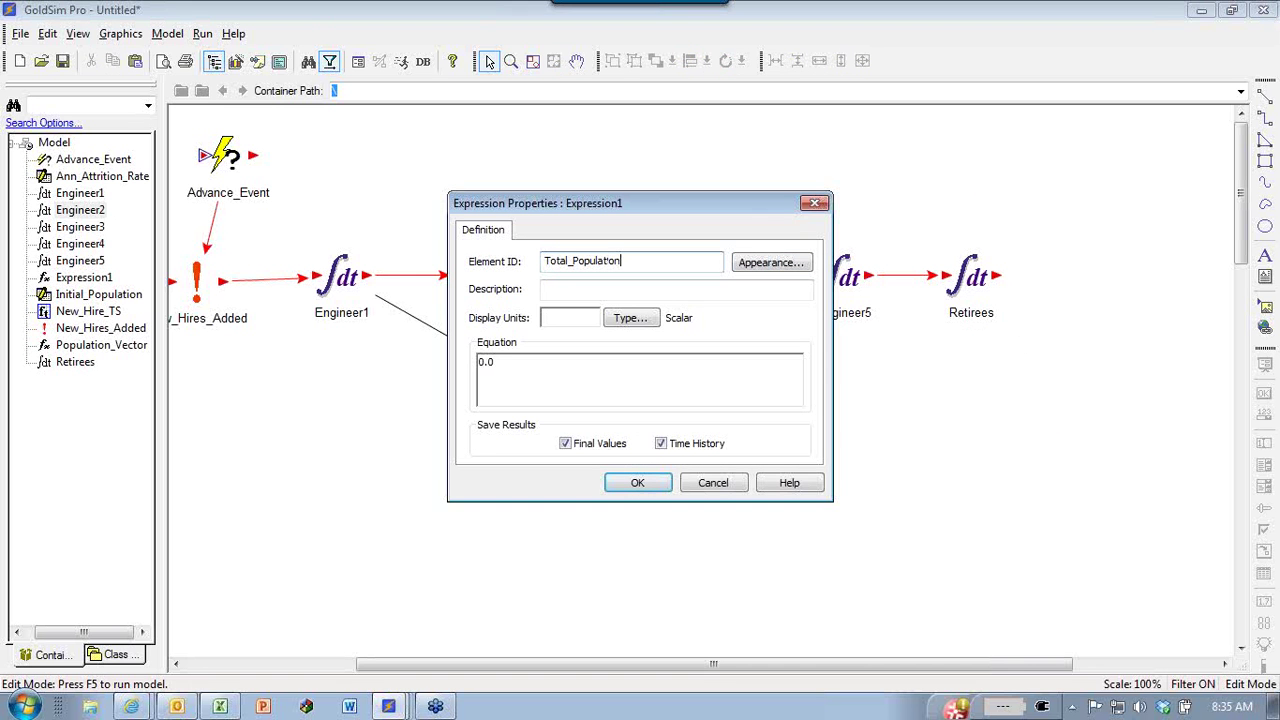
pyautogui.write('tal_Population')
pyautogui.click(568, 317)
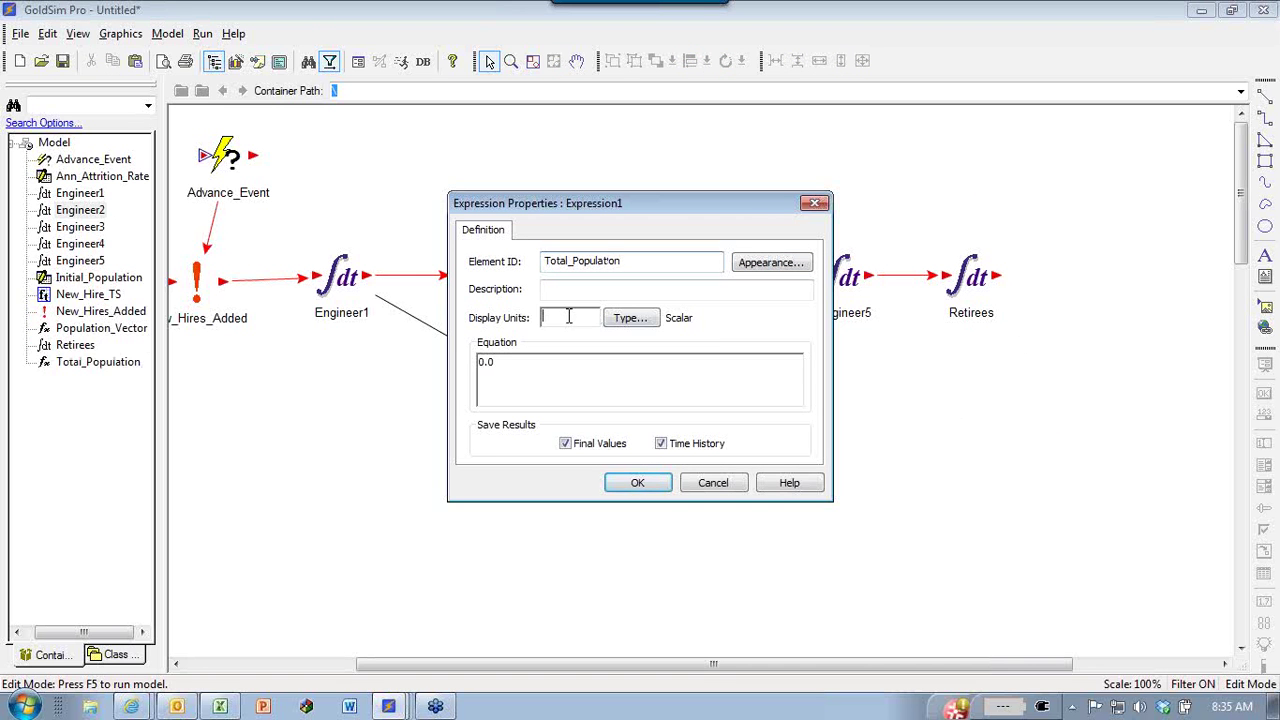
pyautogui.write('pers')
pyautogui.press('Tab')
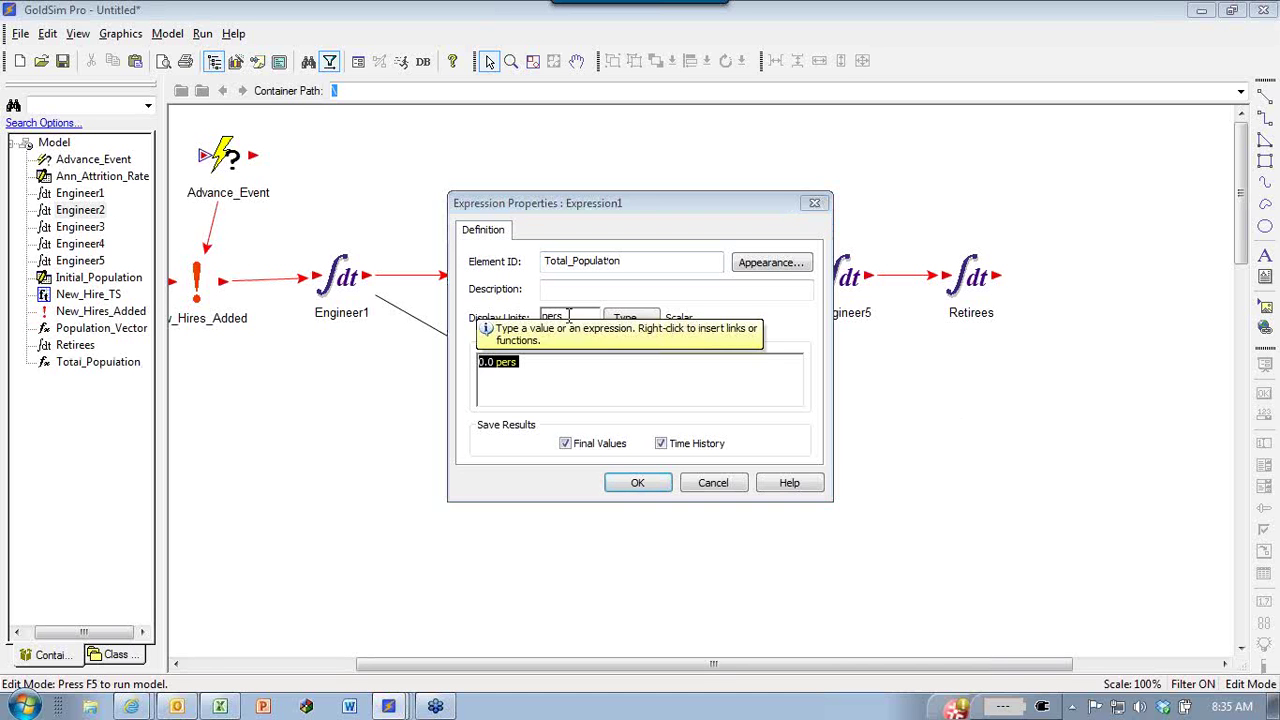
# Set Total_Population's equation to sumv(Population_Vector) and align the element with Population_Vector.
pyautogui.write('Population_vector')
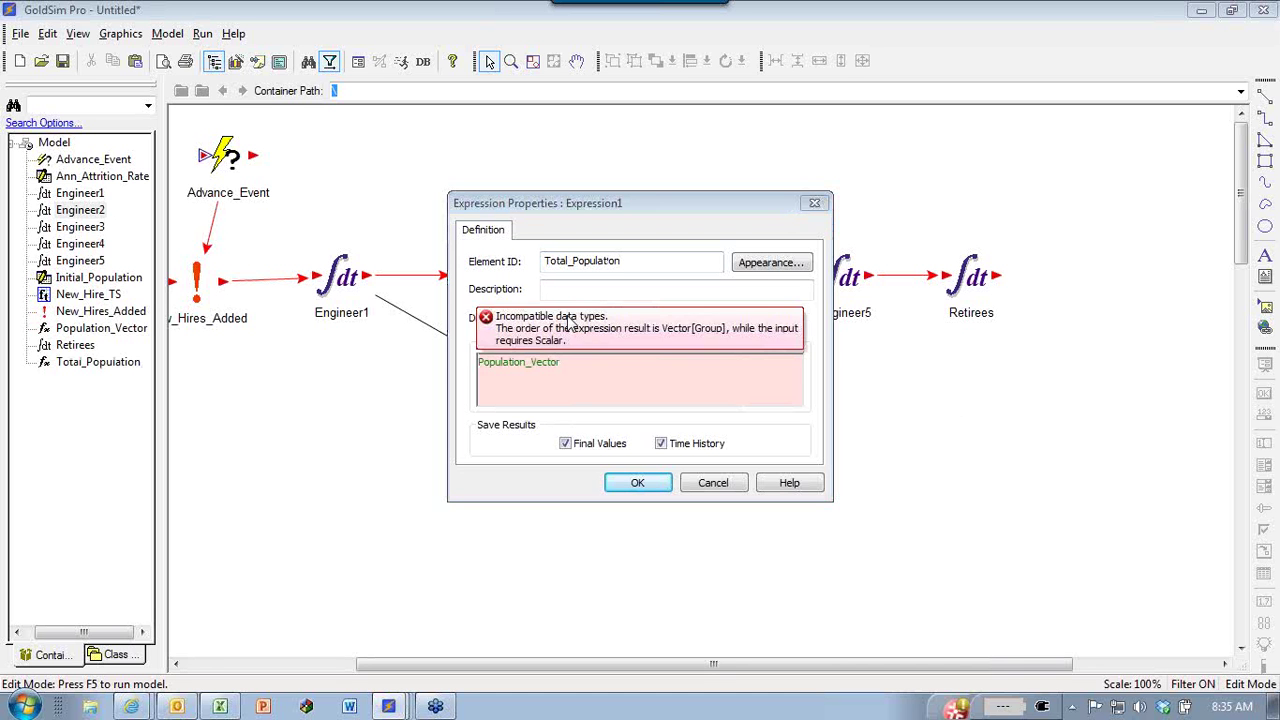
pyautogui.click(480, 362)
pyautogui.write('sum(')
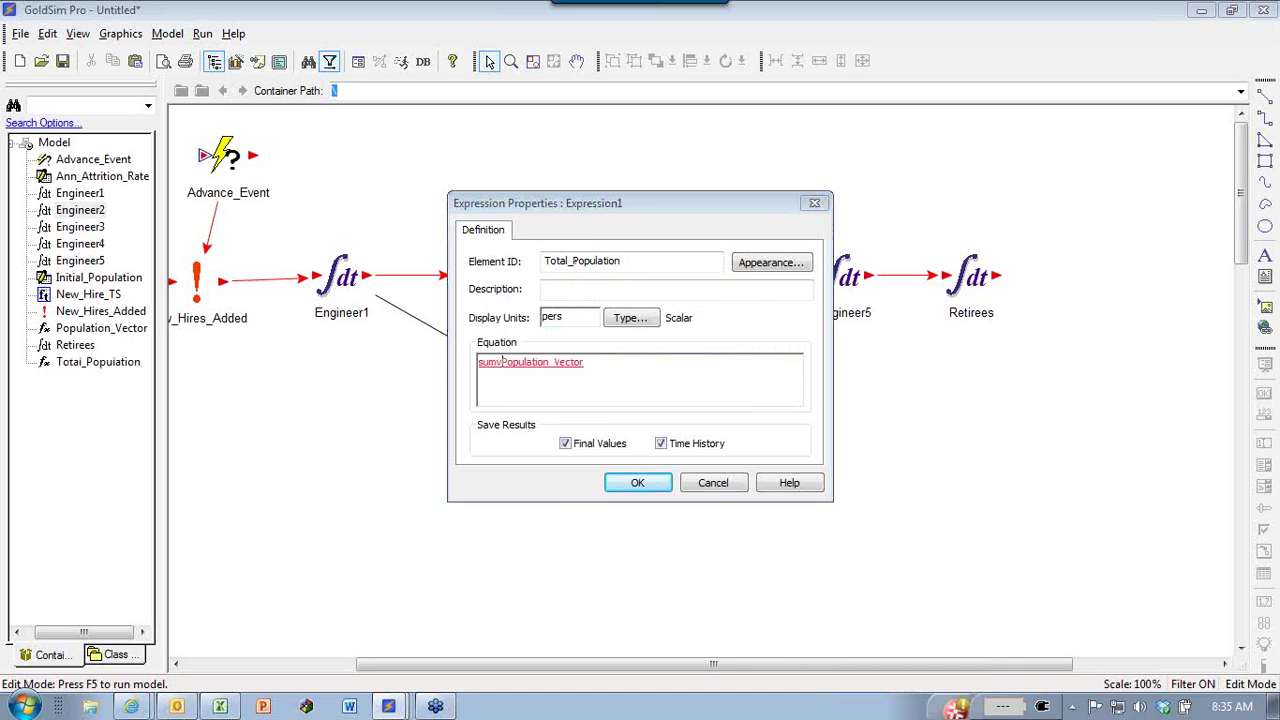
pyautogui.write('(')
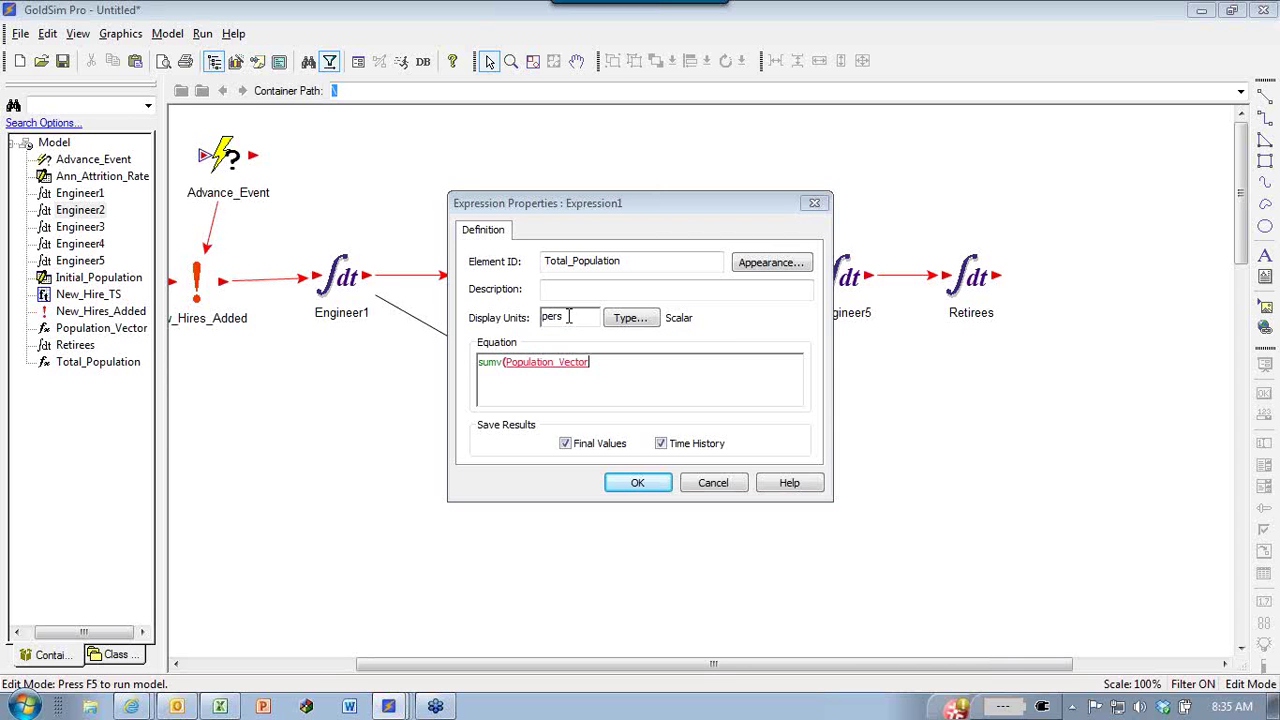
pyautogui.write(')')
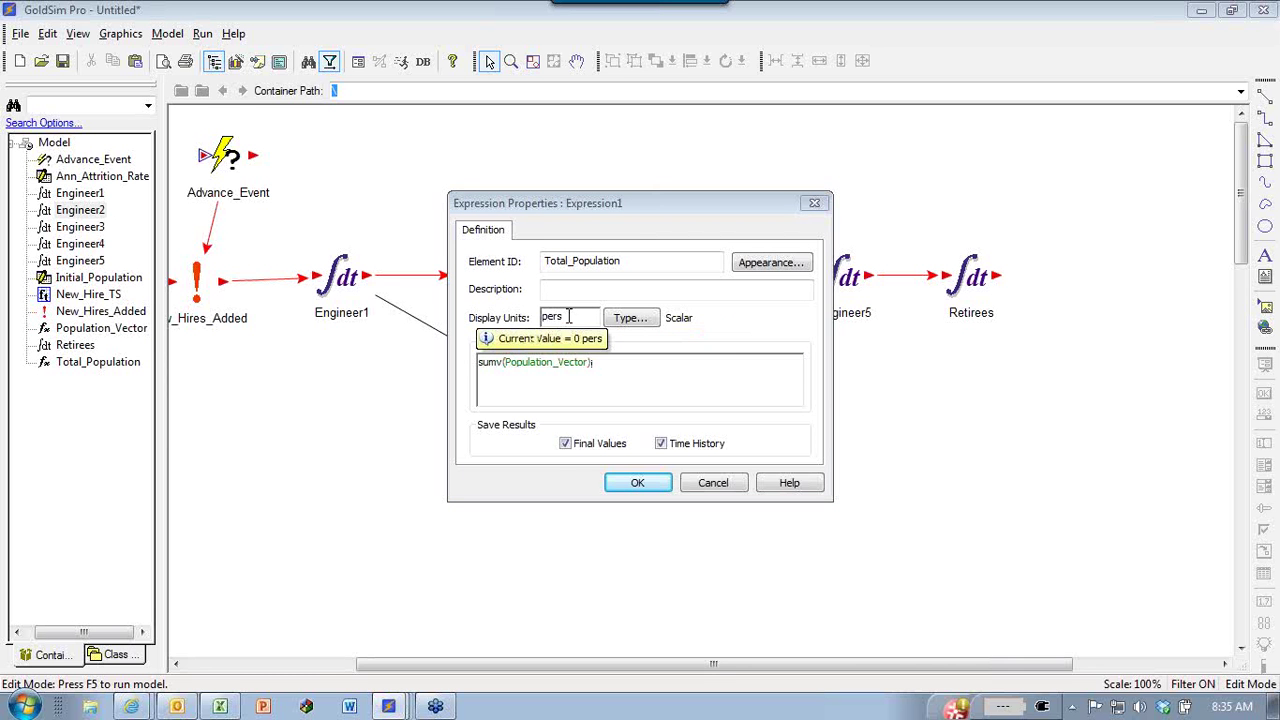
pyautogui.moveTo(632, 209); pyautogui.dragTo(407, 97)
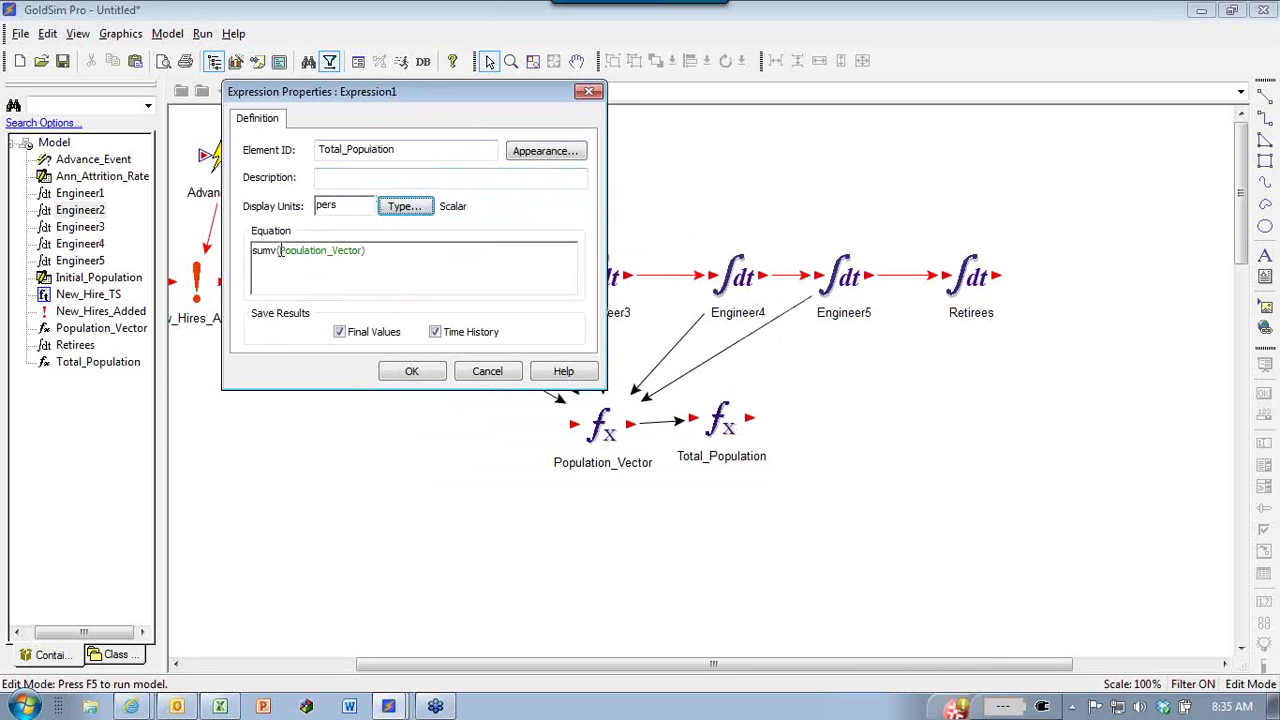
pyautogui.click(413, 372)
pyautogui.moveTo(729, 423); pyautogui.dragTo(738, 423)
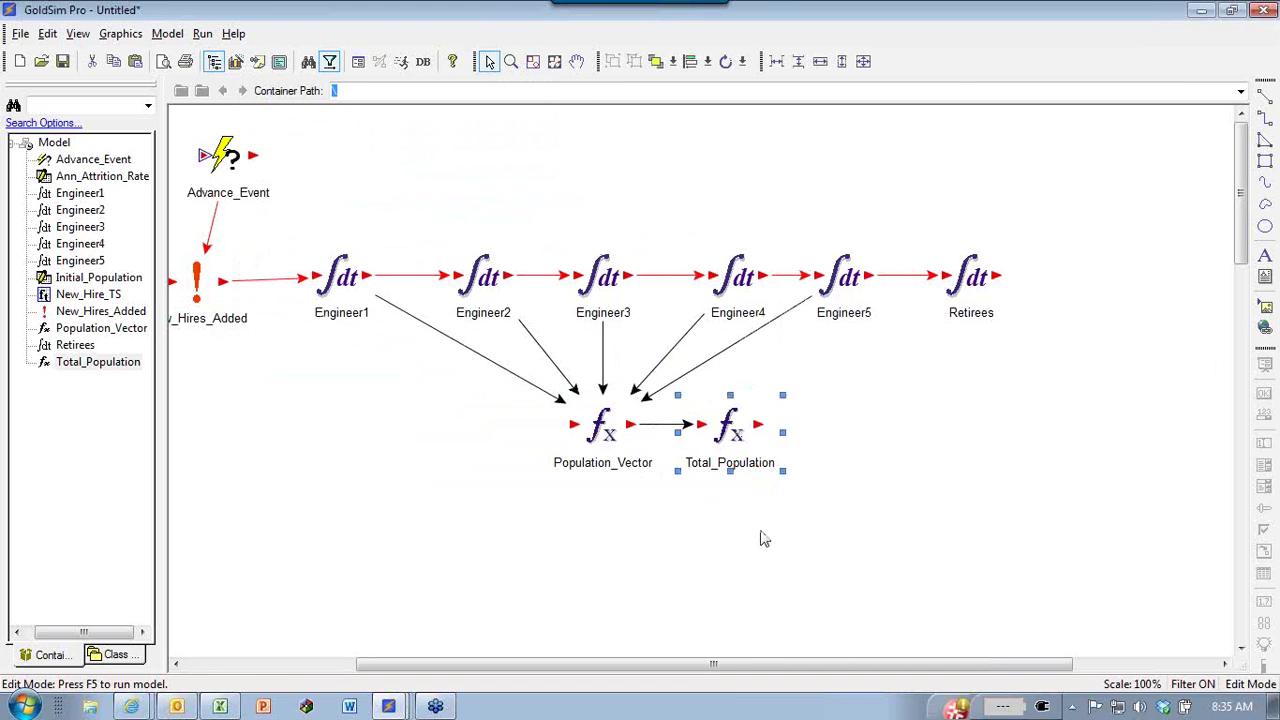
# Insert a Time History Result below Retirees and add New_Hire_TS, Population_Vector and Total_Population as its results.
pyautogui.rightClick(976, 425)
pyautogui.moveTo(1036, 436)
pyautogui.moveTo(1145, 548)
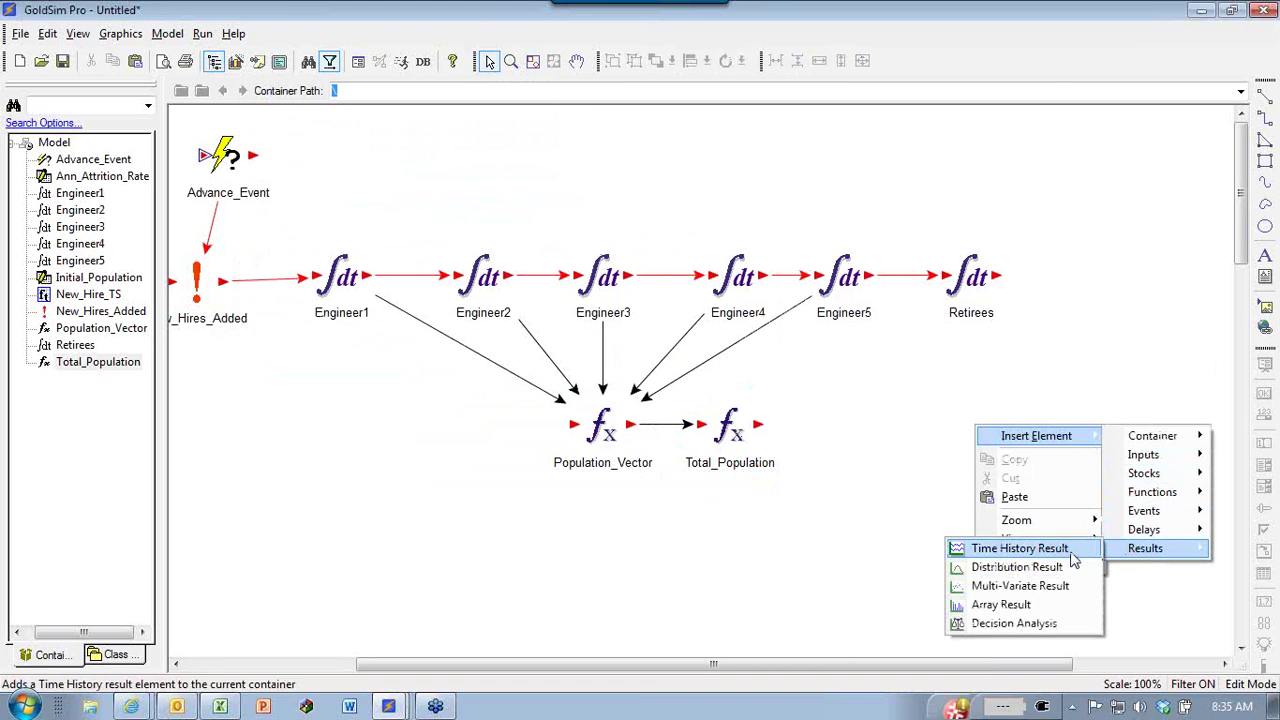
pyautogui.click(1020, 548)
pyautogui.click(405, 505)
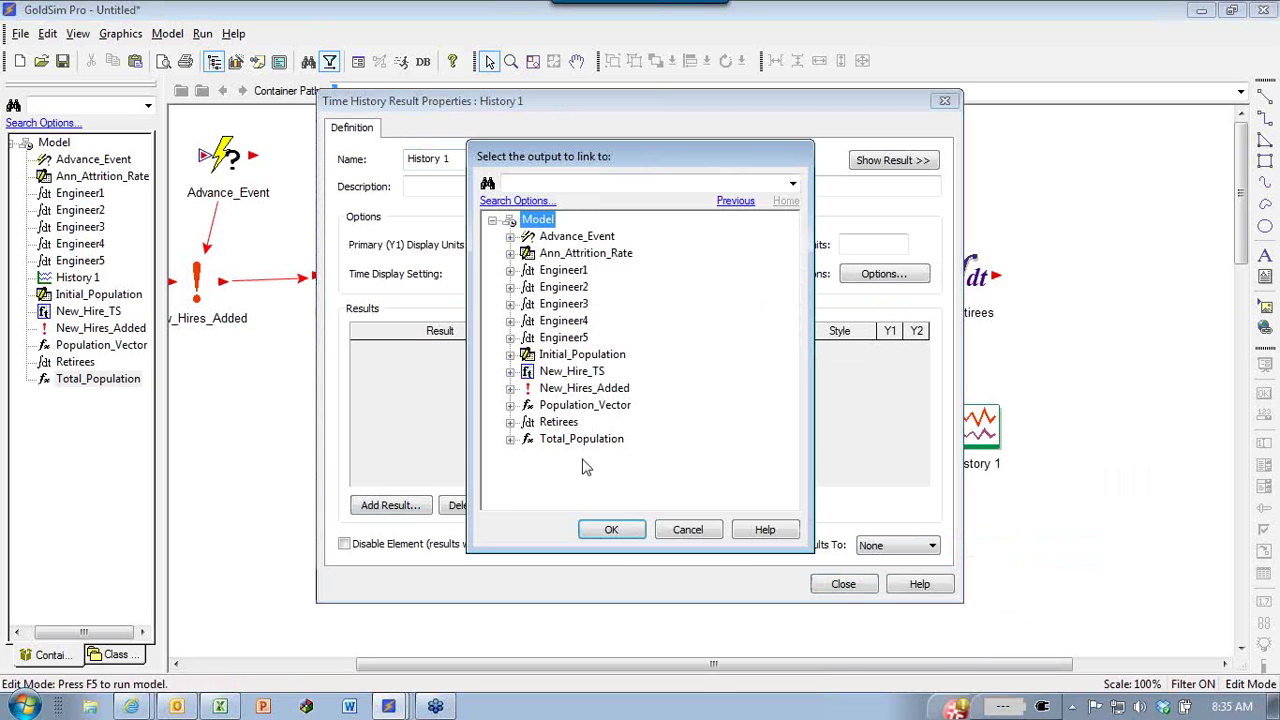
pyautogui.doubleClick(563, 373)
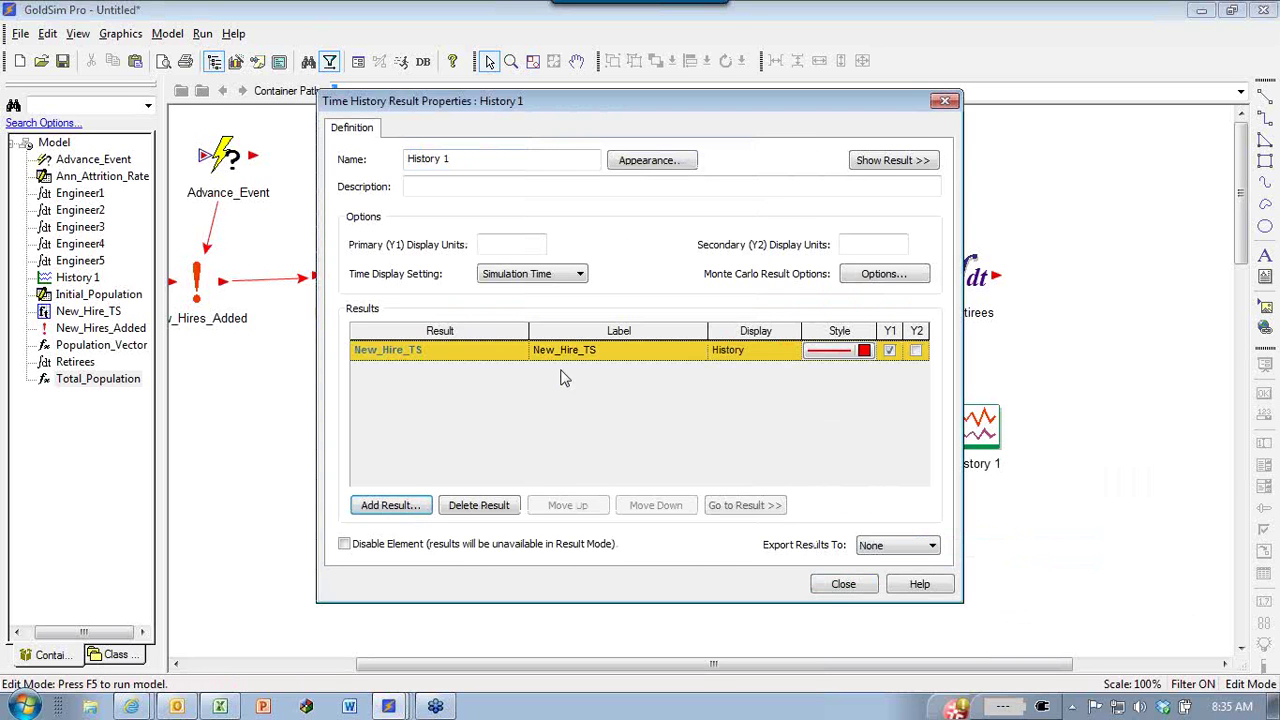
pyautogui.click(398, 503)
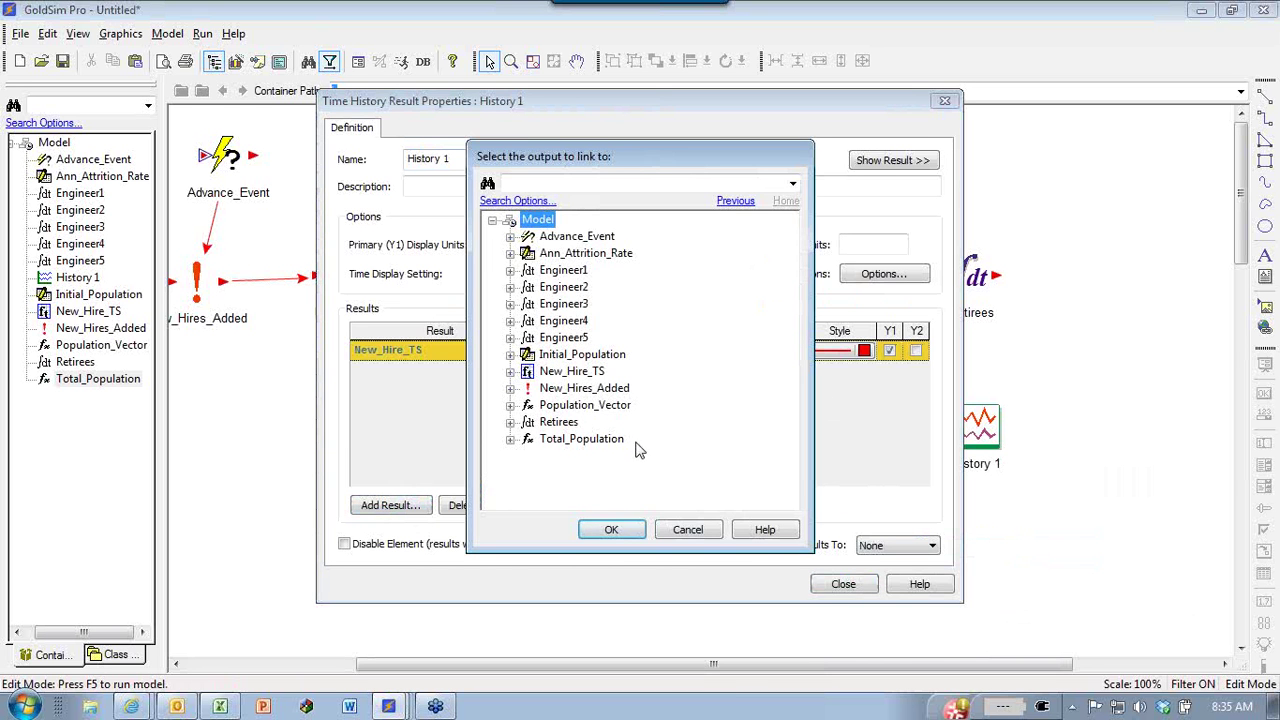
pyautogui.doubleClick(585, 405)
pyautogui.click(405, 505)
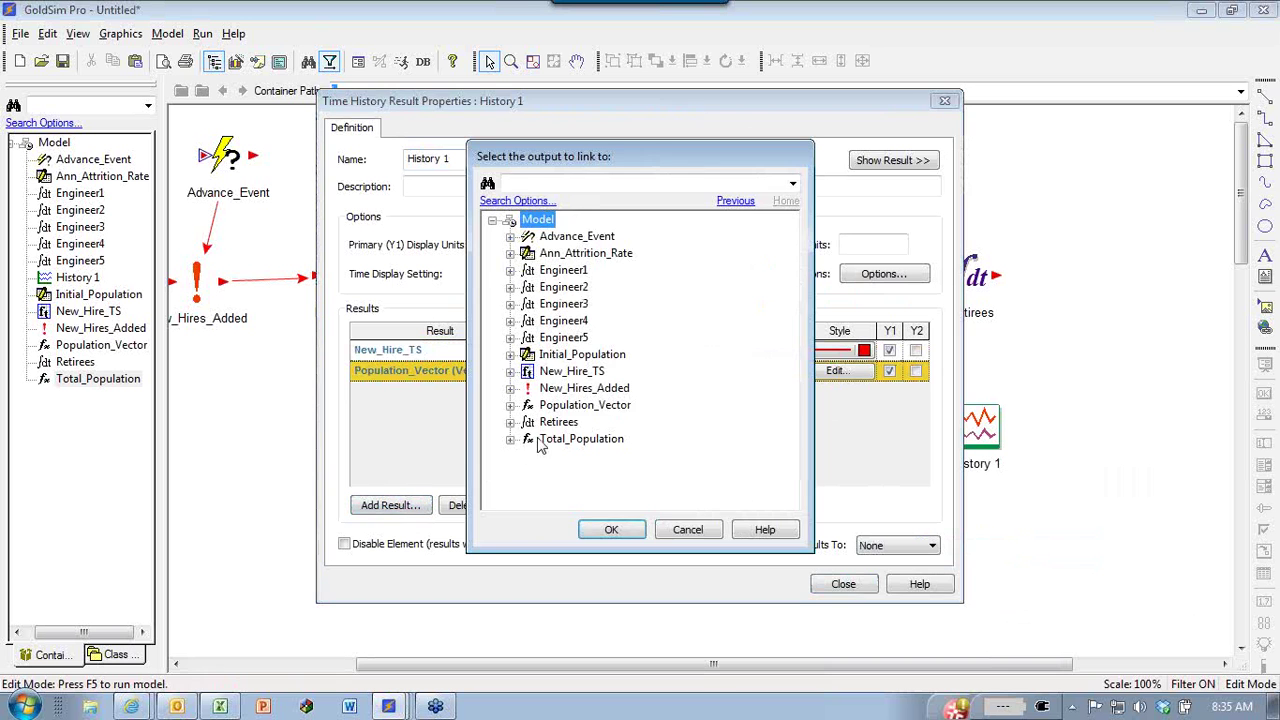
pyautogui.doubleClick(582, 440)
# Clear the label of the Population_Vector result so that it is blank.
pyautogui.click(592, 378)
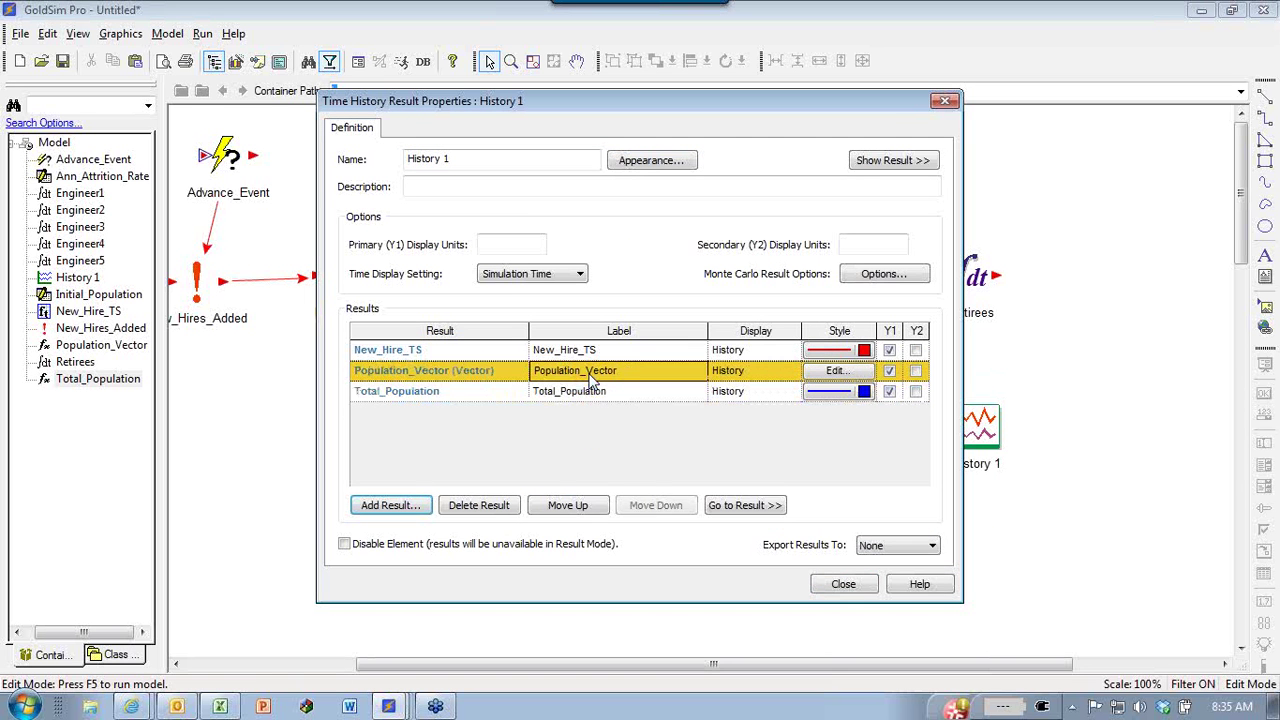
pyautogui.click(617, 379)
pyautogui.click(617, 379)
pyautogui.hotkey('shift', 'Home')
pyautogui.press('BackSpace')
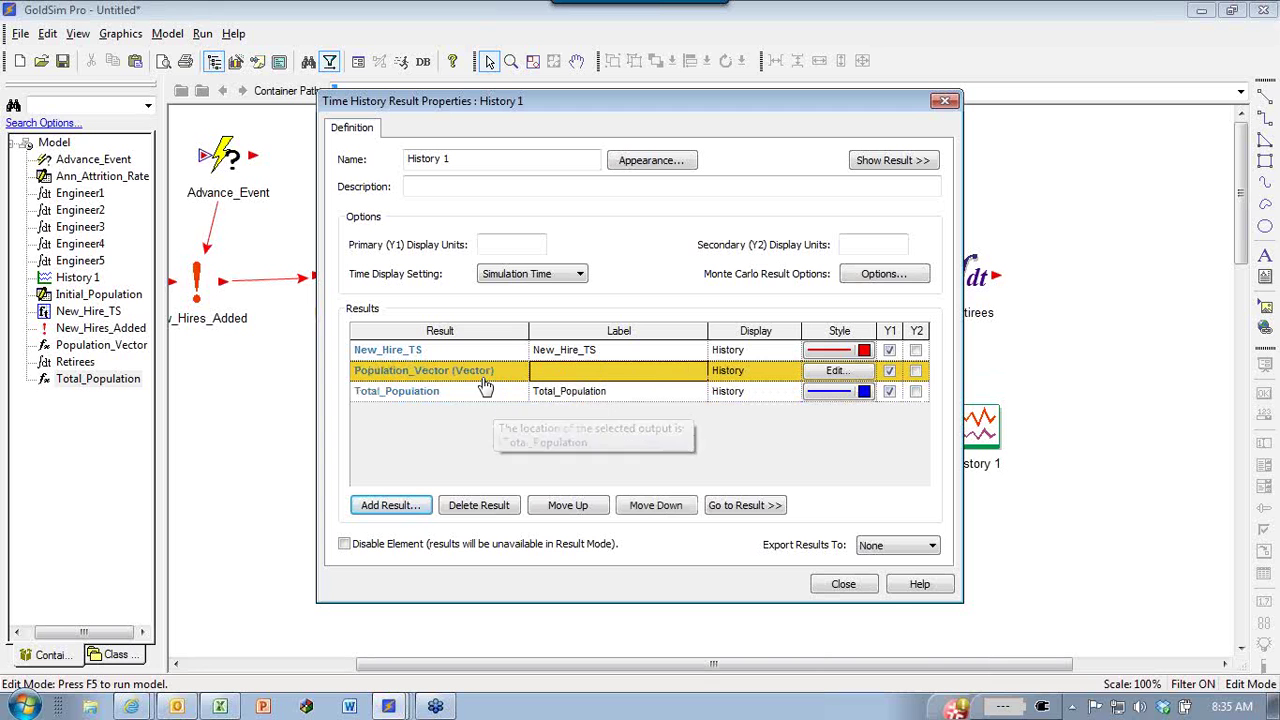
# Label the New_Hire_TS result New Hires and the Total_Population result Total.
pyautogui.click(598, 350)
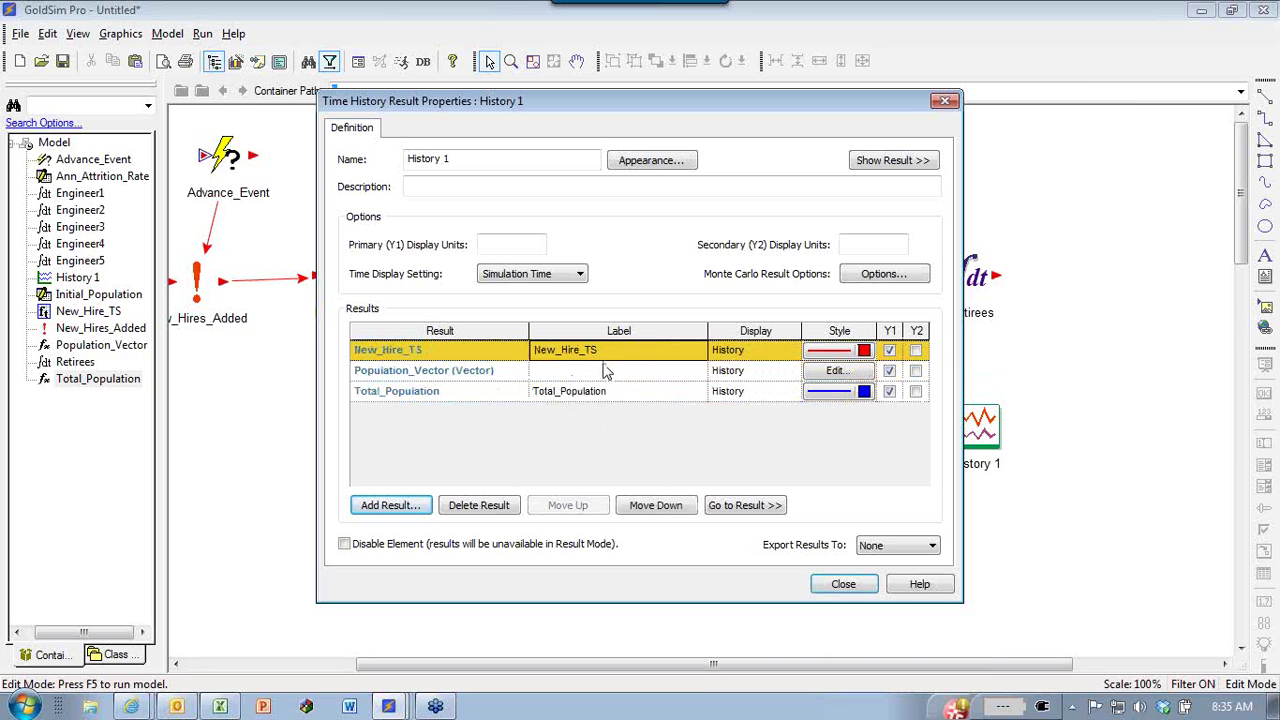
pyautogui.click(608, 349)
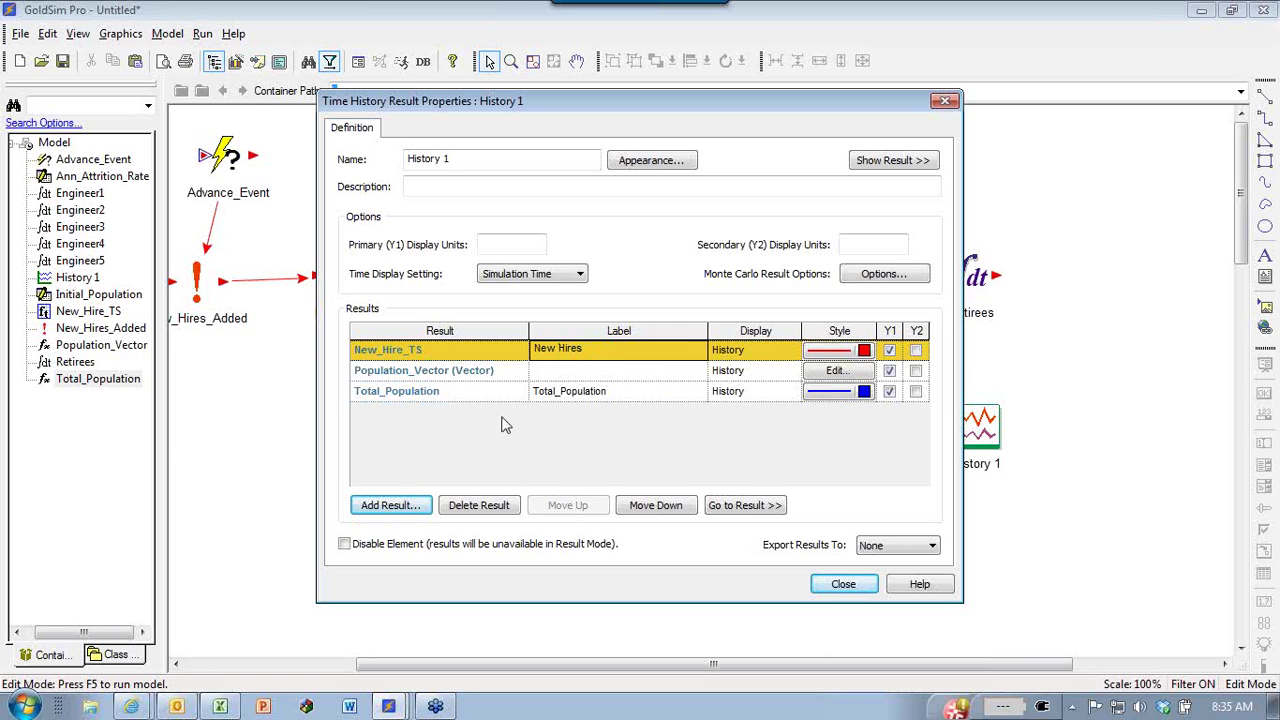
pyautogui.click(560, 395)
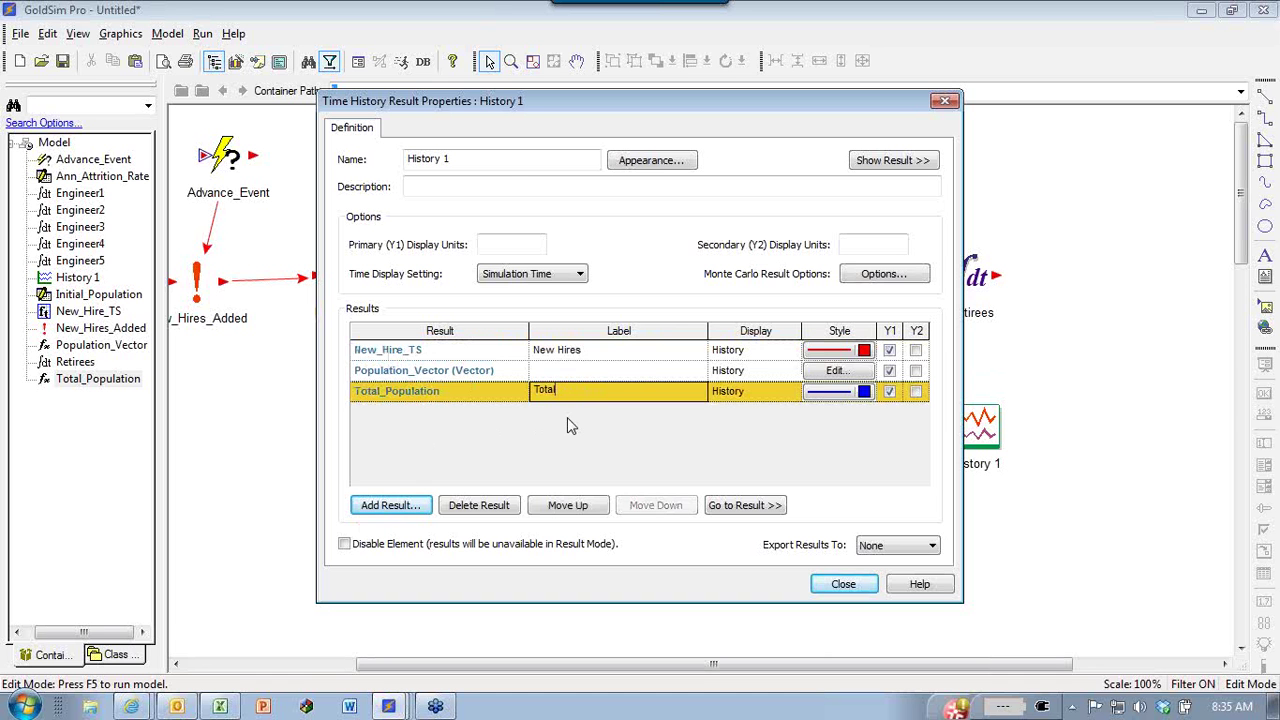
pyautogui.click(567, 417)
pyautogui.click(583, 368)
pyautogui.click(570, 350)
# Name the time history element Population Projection and close its properties.
pyautogui.click(495, 159)
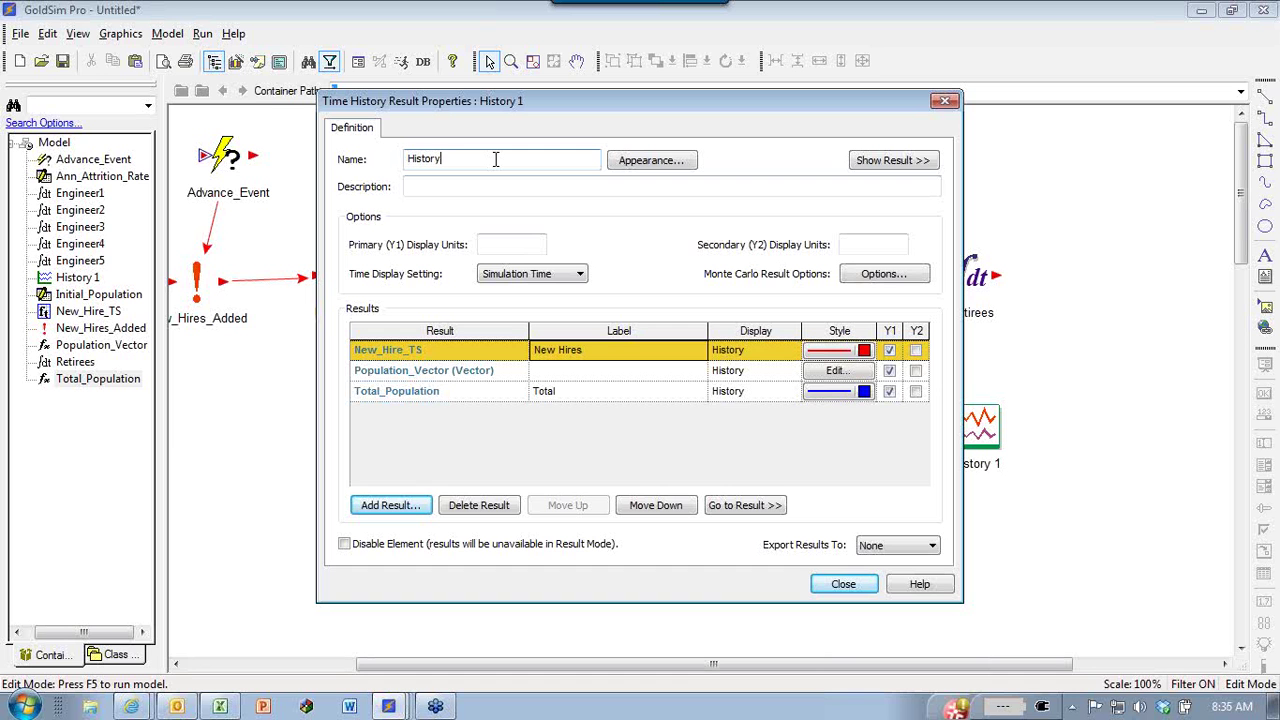
pyautogui.write('Population')
pyautogui.click(864, 588)
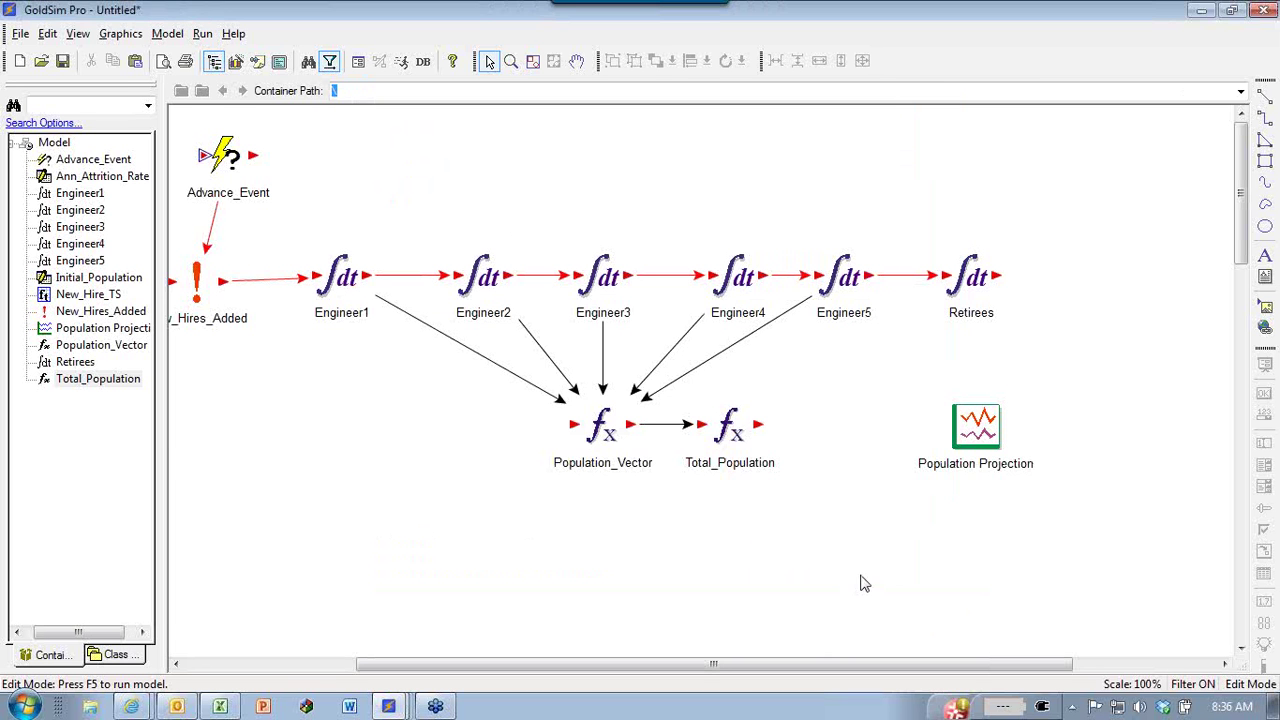
# Run the model and display the Population Projection chart.
pyautogui.press('F5')
pyautogui.click(634, 378)
pyautogui.doubleClick(972, 430)
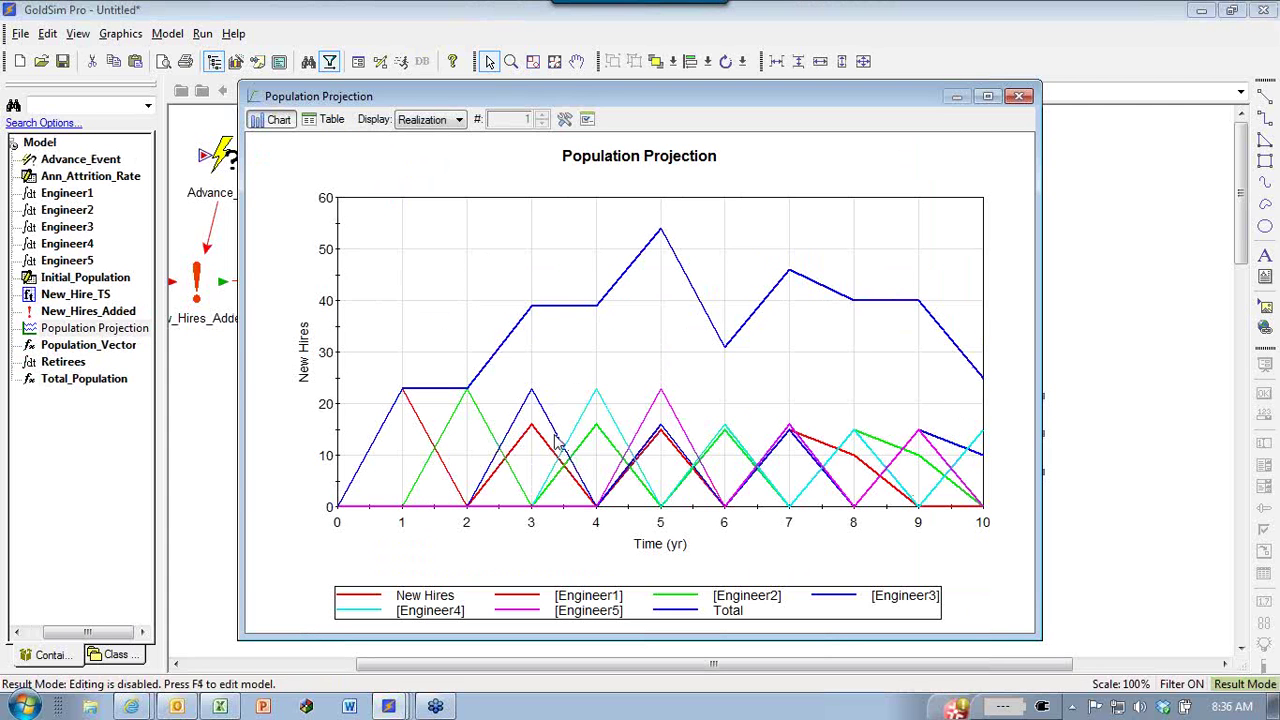
# Set the line color of the Total_Population result to black in the Population Projection properties.
pyautogui.click(587, 119)
pyautogui.click(838, 391)
pyautogui.click(672, 295)
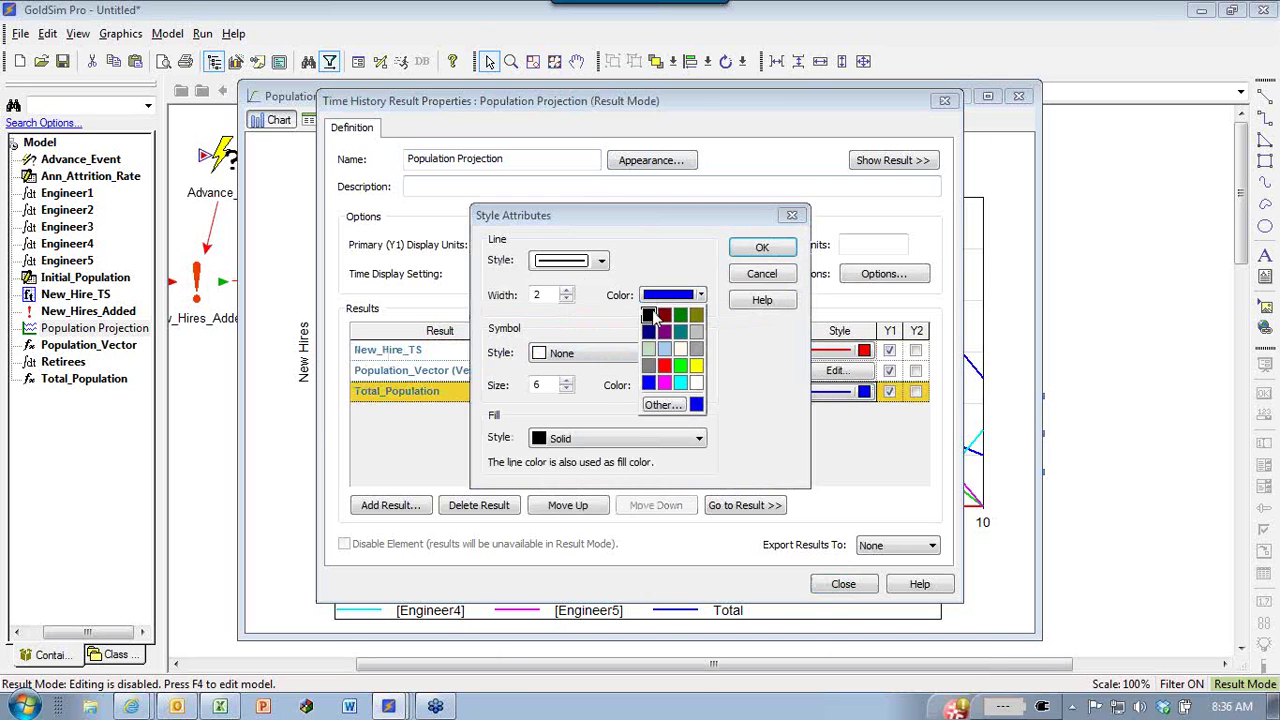
pyautogui.click(648, 316)
pyautogui.click(745, 250)
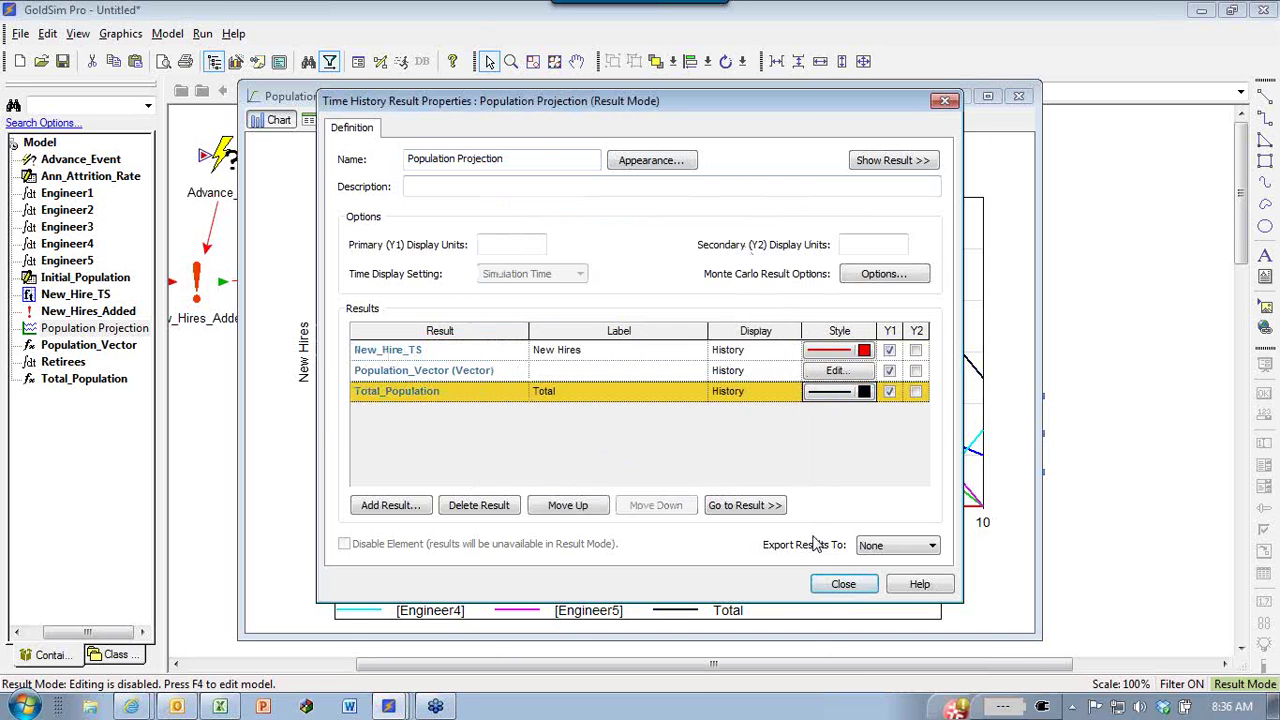
# Give the New_Hire_TS result a gray dashed line and return to the chart.
pyautogui.click(815, 352)
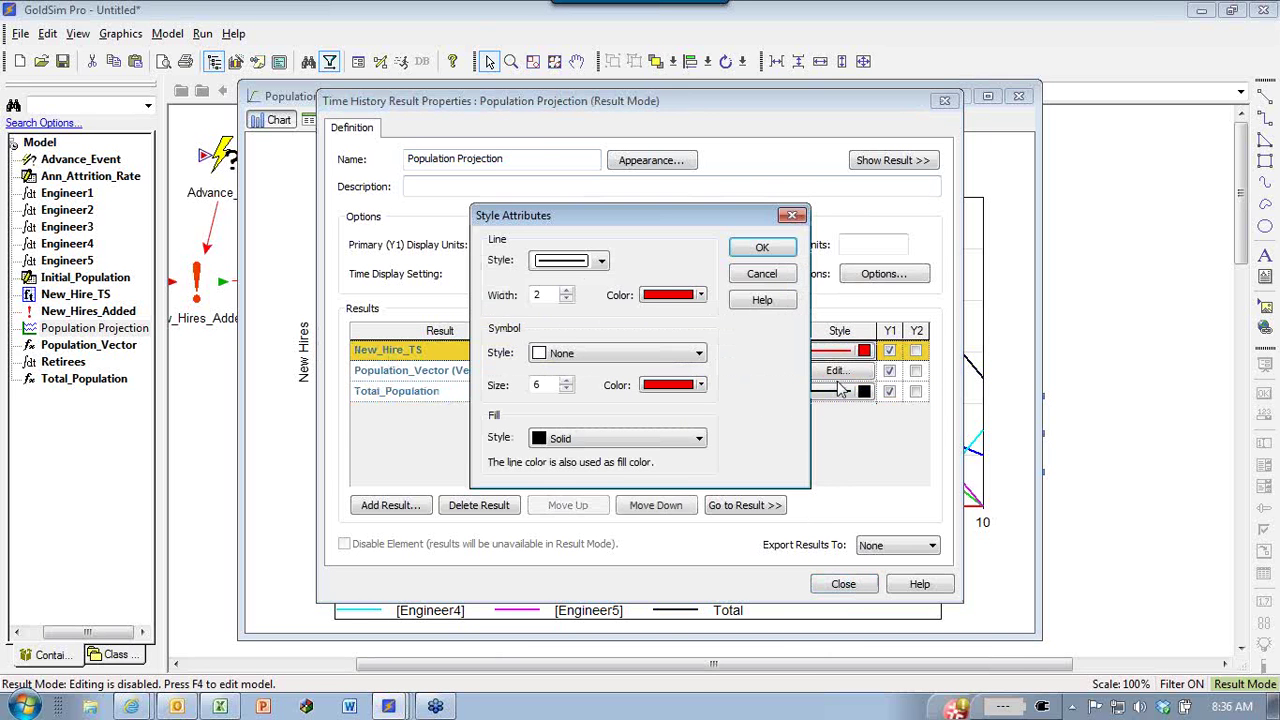
pyautogui.click(658, 298)
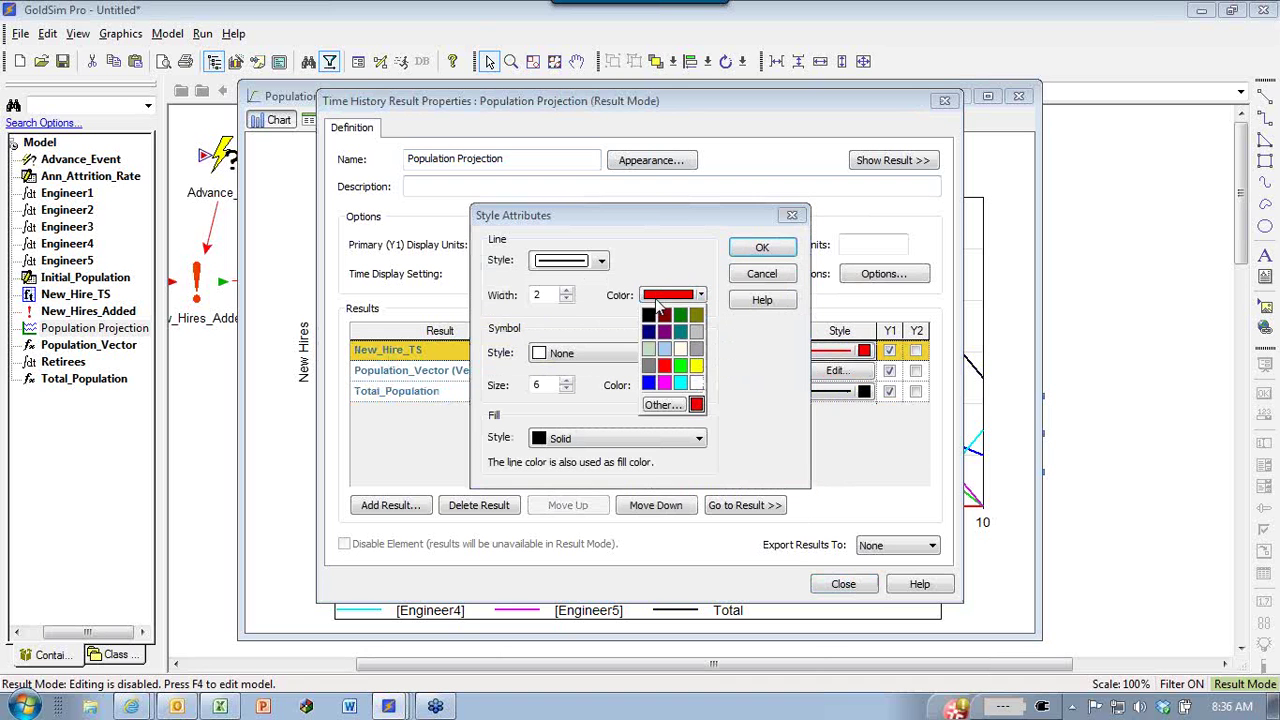
pyautogui.click(648, 365)
pyautogui.click(568, 261)
pyautogui.click(560, 310)
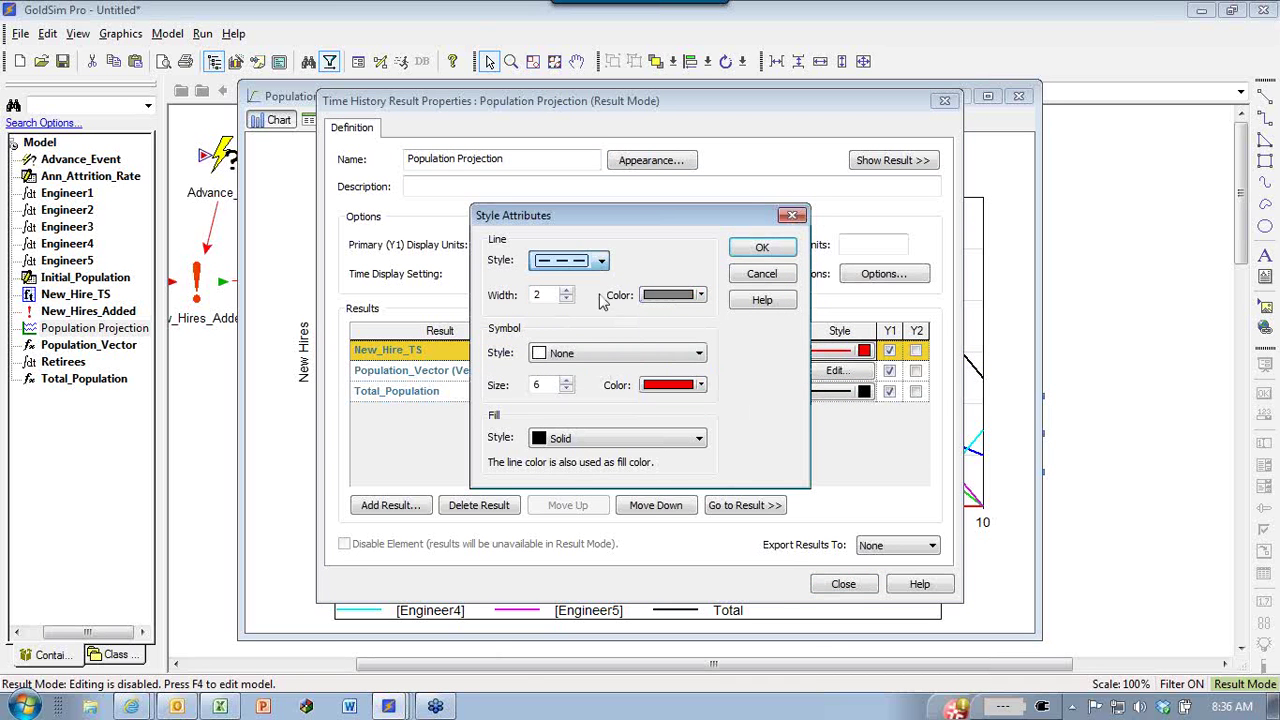
pyautogui.click(762, 247)
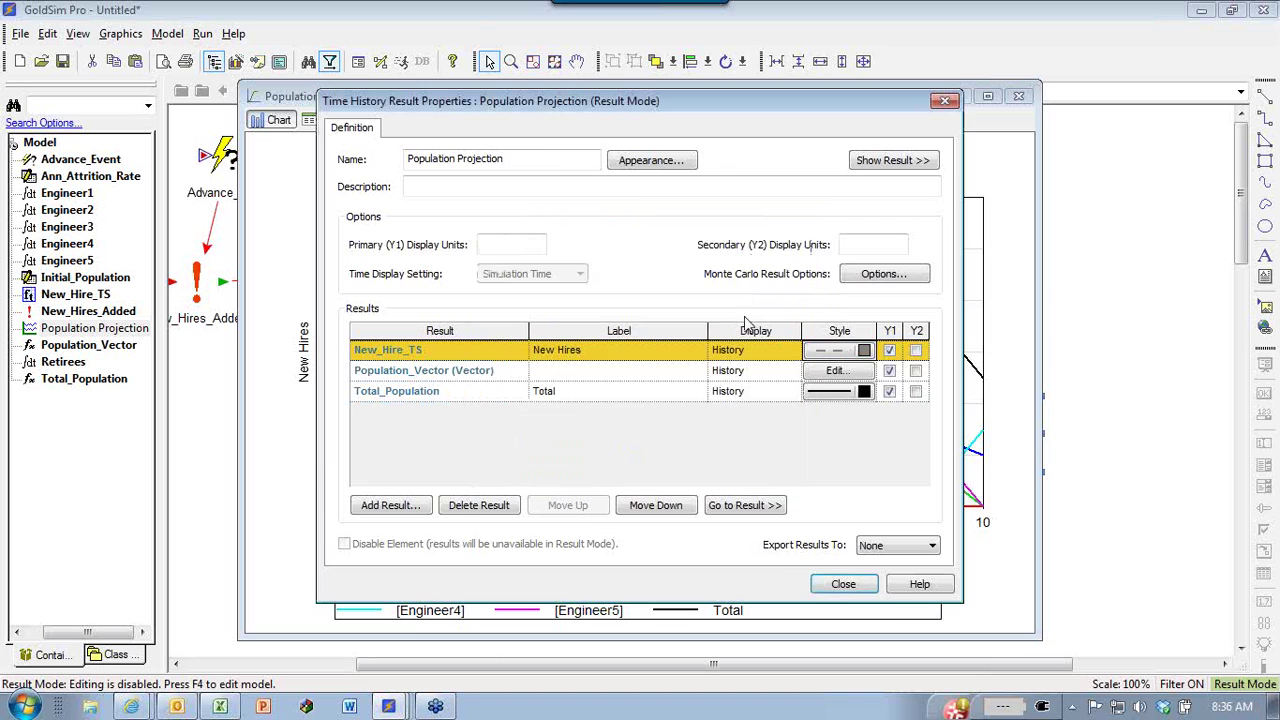
pyautogui.click(843, 586)
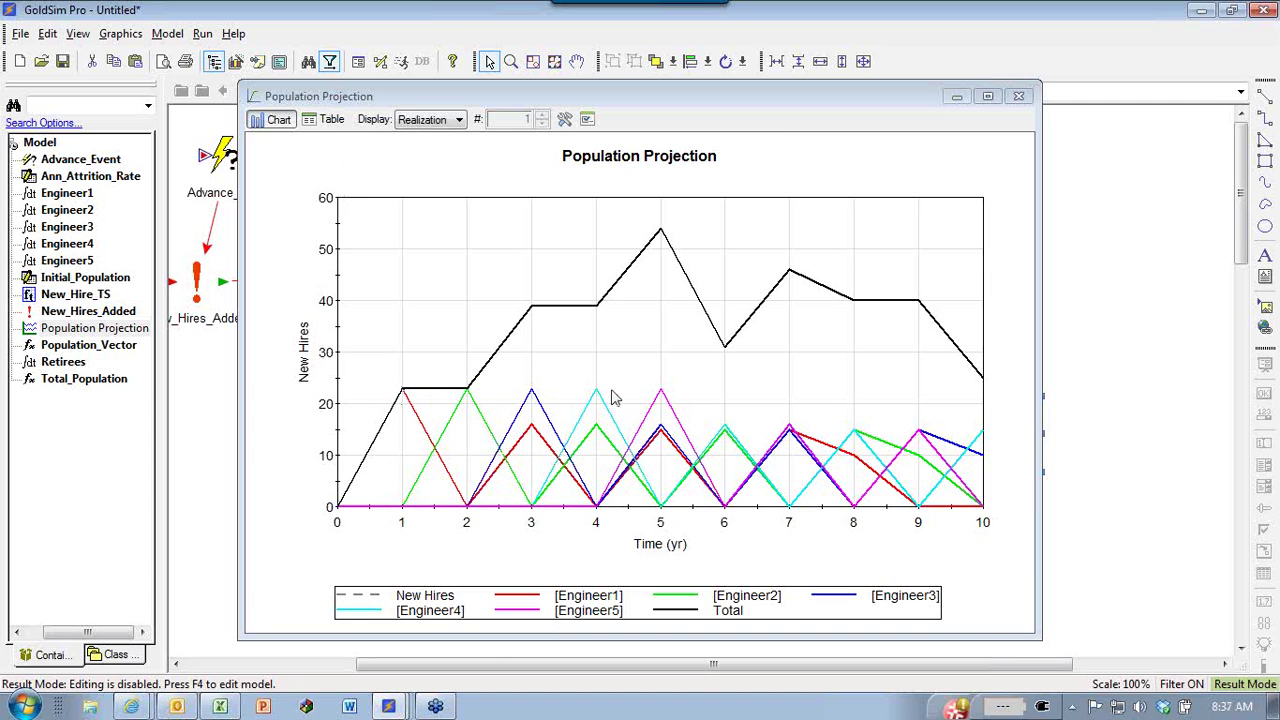
# View the projection as a table and trace the first new-hire group through Engineer1 to Engineer5 and the Total column.
pyautogui.click(325, 119)
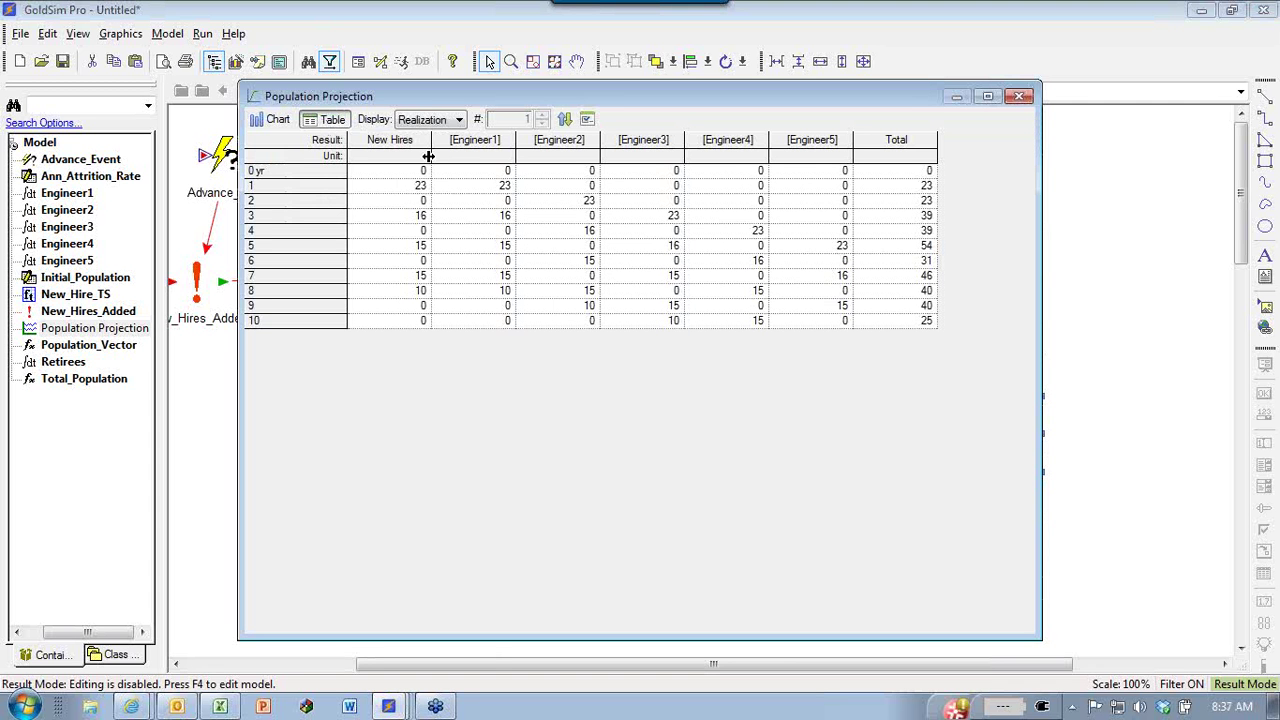
pyautogui.click(419, 189)
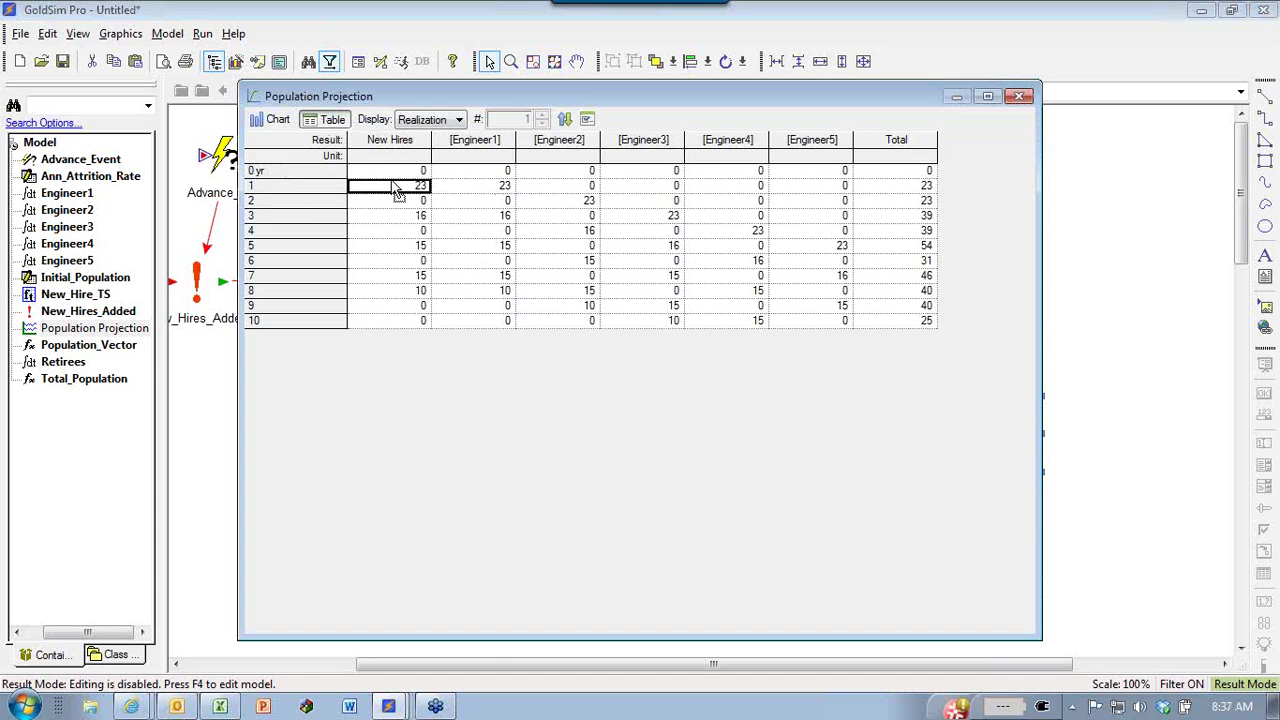
pyautogui.click(465, 189)
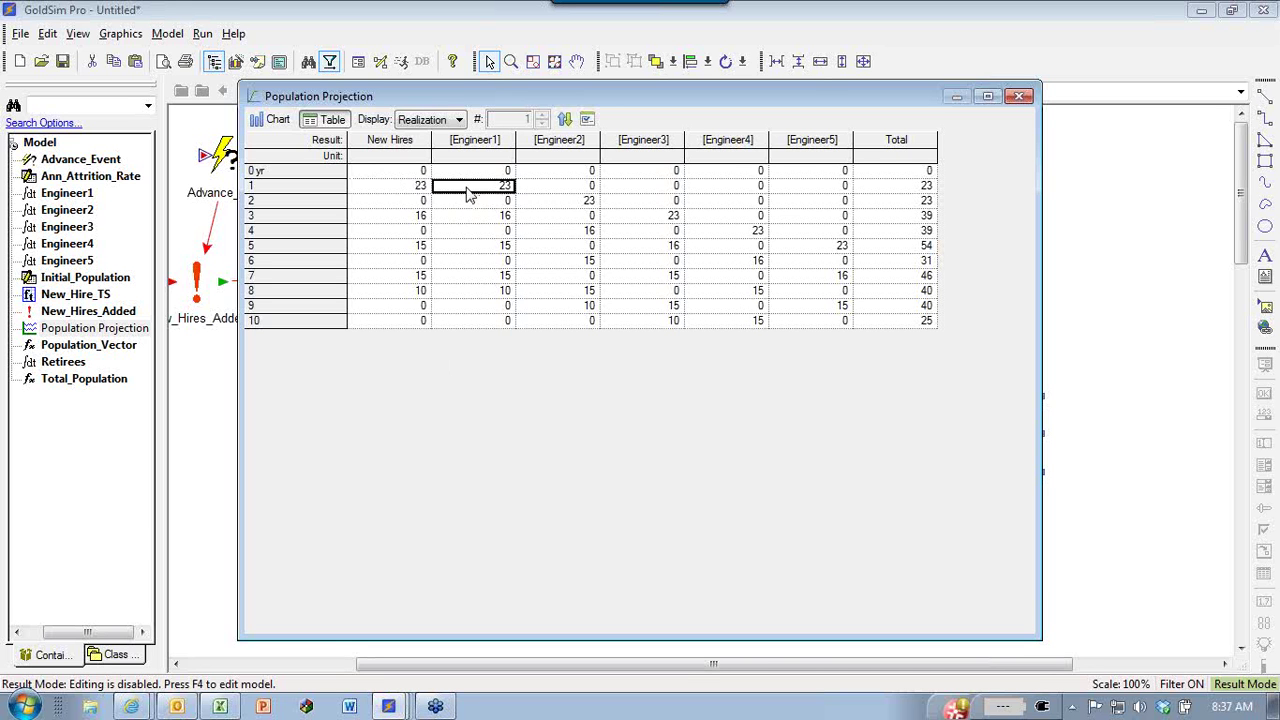
pyautogui.click(553, 204)
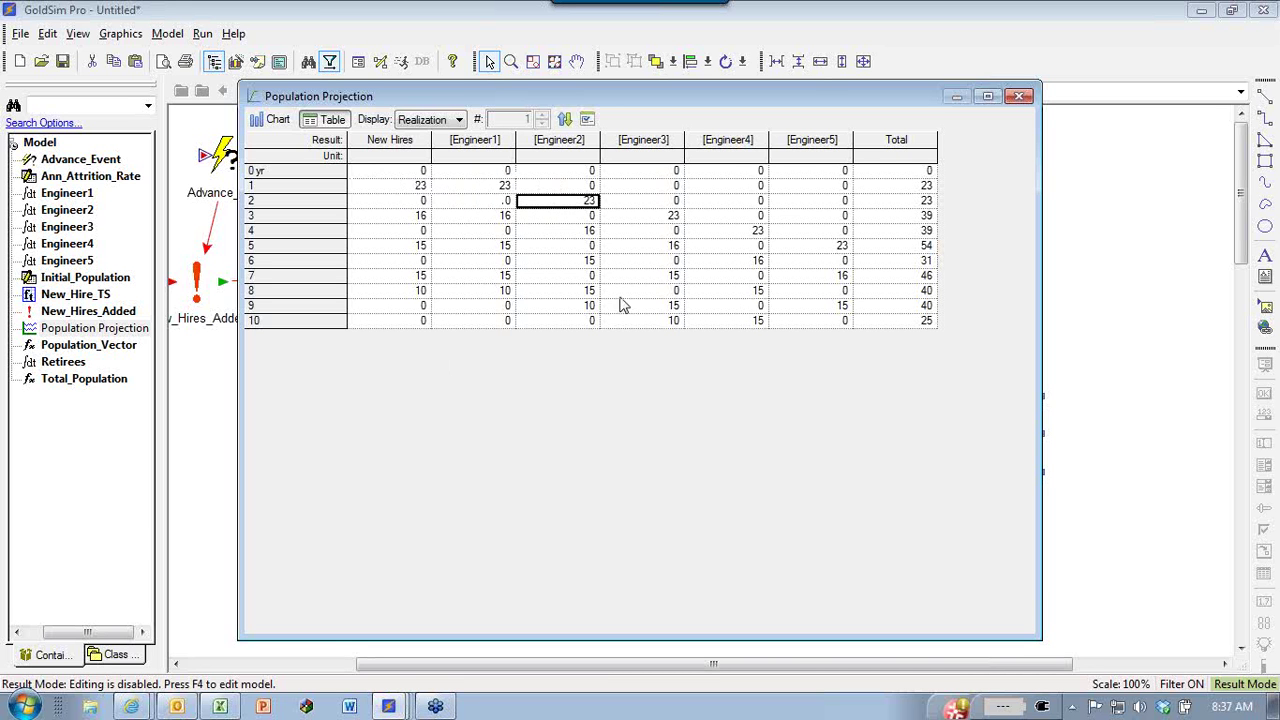
pyautogui.click(642, 216)
pyautogui.click(733, 233)
pyautogui.click(805, 248)
pyautogui.click(897, 172)
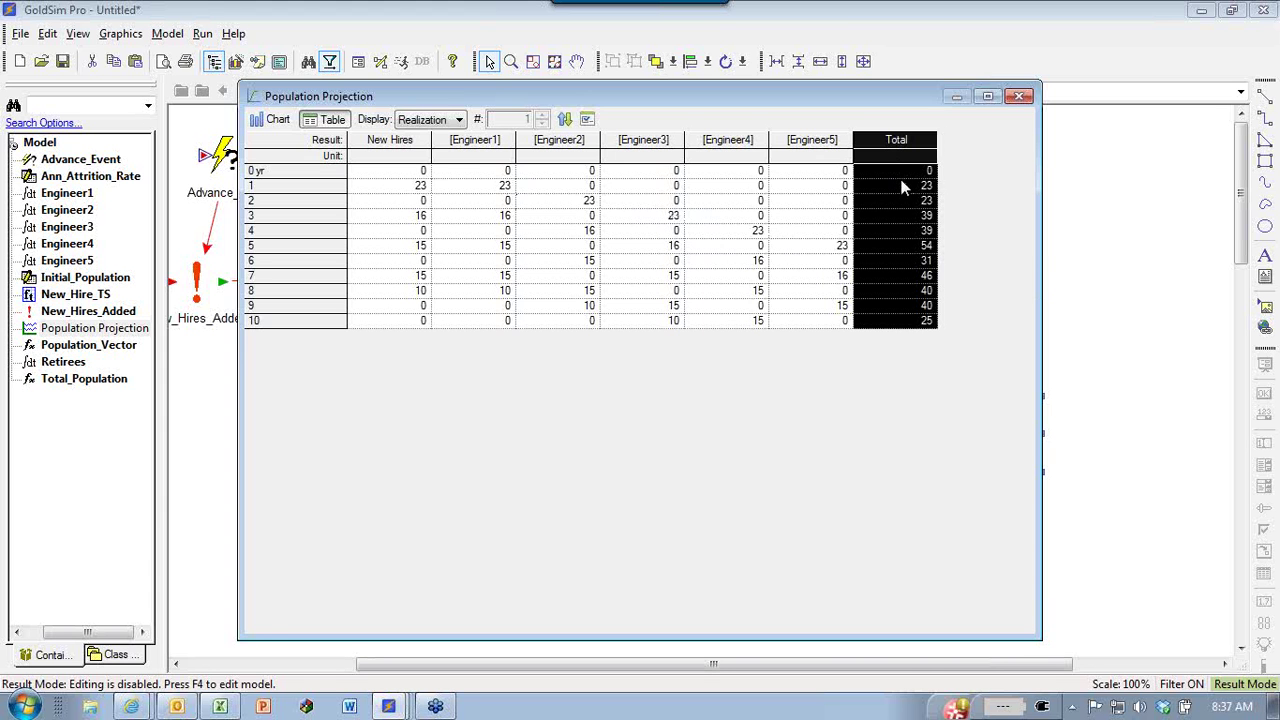
pyautogui.click(1019, 96)
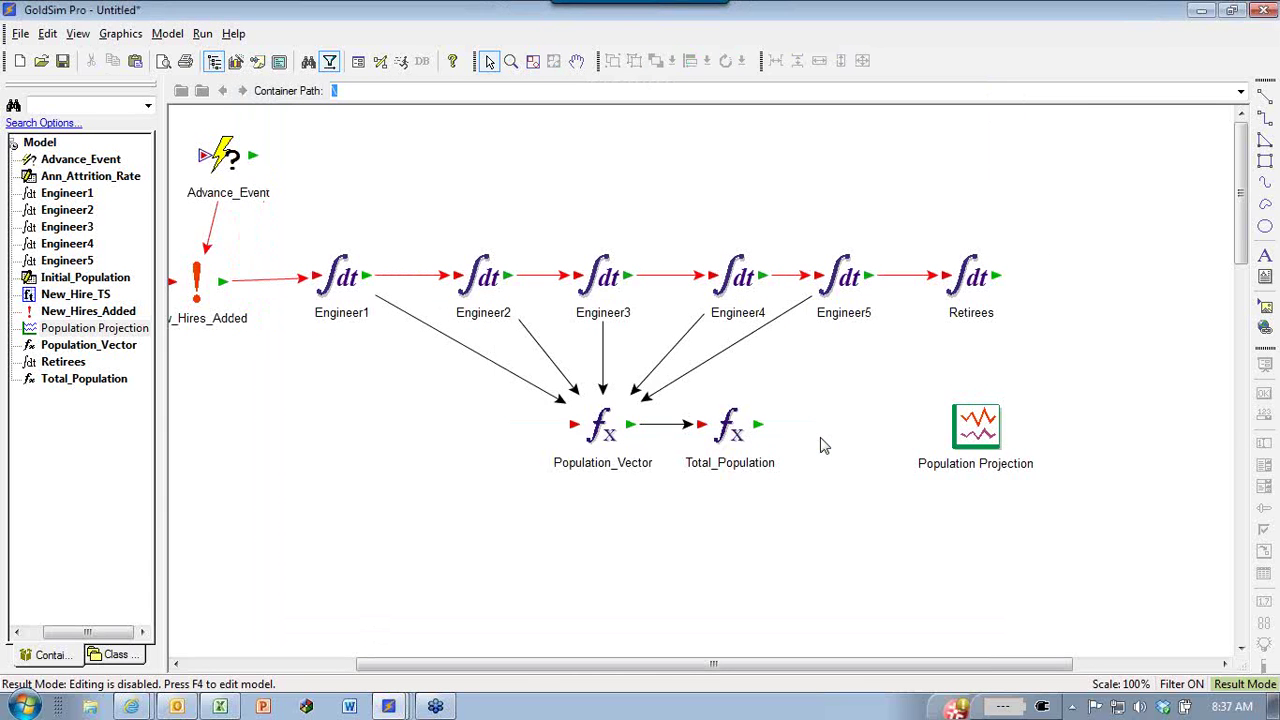
# Return the model to edit mode and move the Initial_Population element above Engineer3.
pyautogui.press('F4')
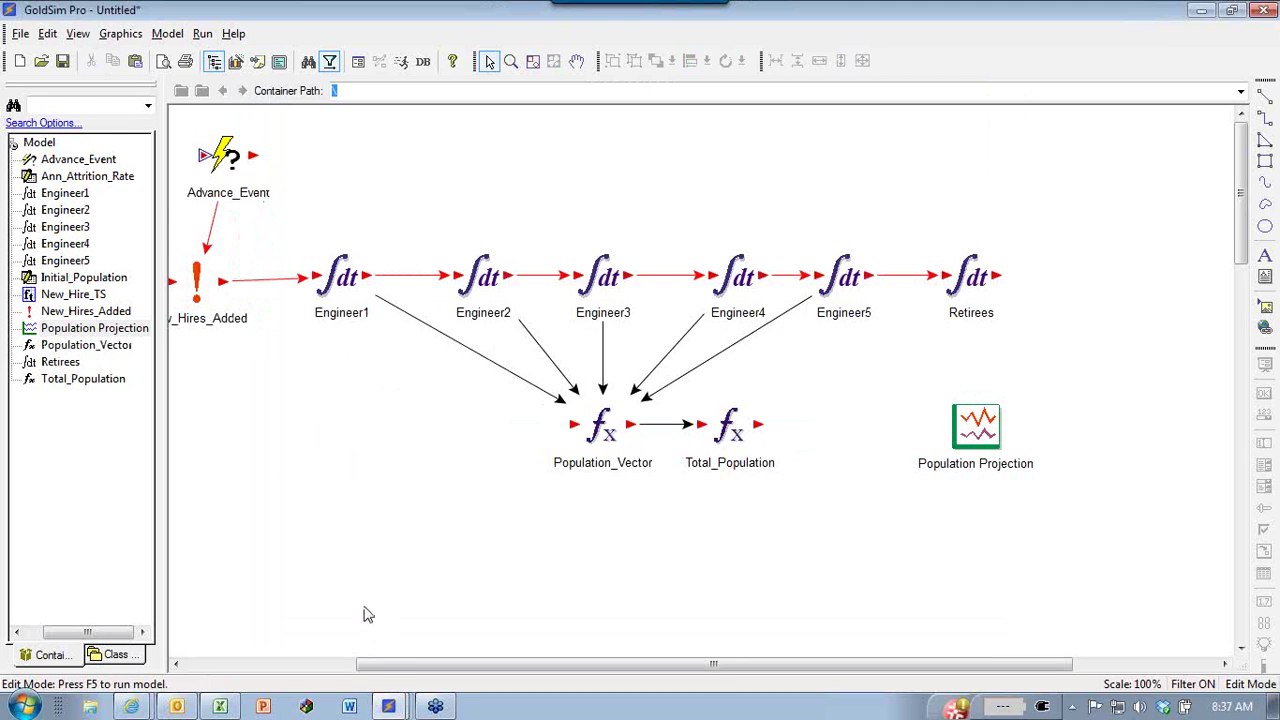
pyautogui.moveTo(394, 663); pyautogui.dragTo(286, 554)
pyautogui.moveTo(432, 673); pyautogui.dragTo(365, 672)
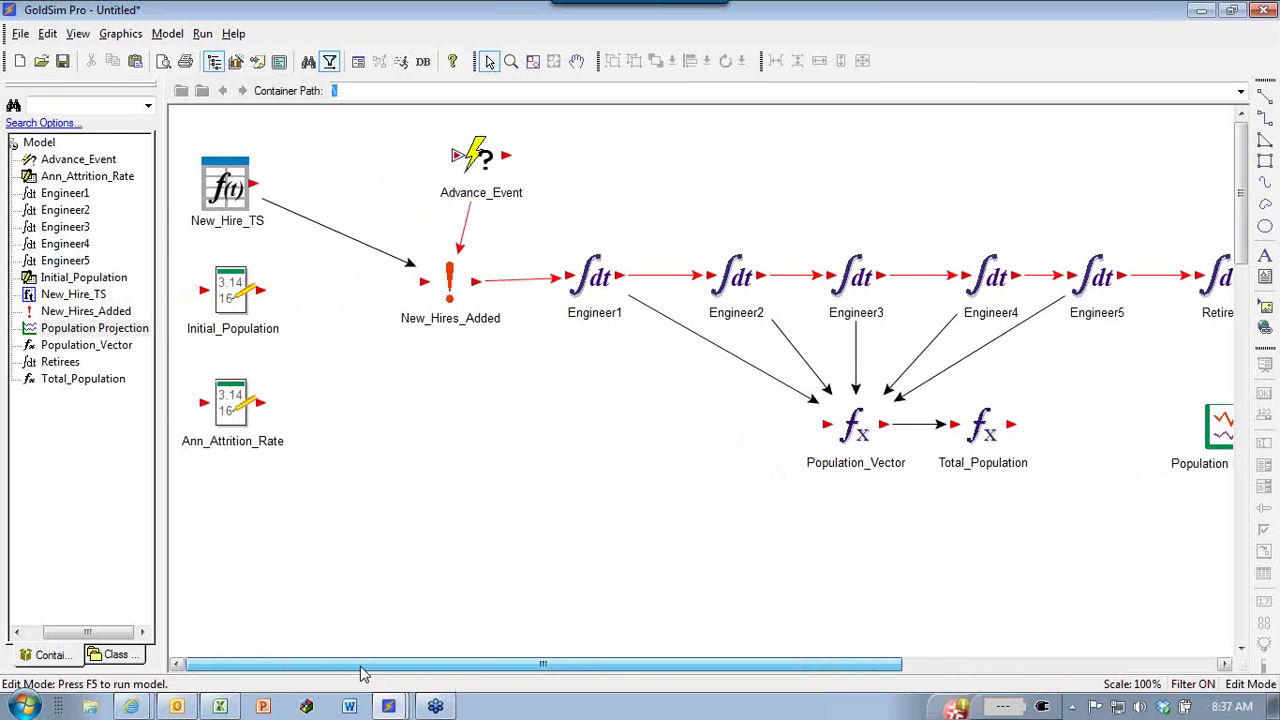
pyautogui.moveTo(239, 293); pyautogui.dragTo(842, 132)
# Set Engineer1's initial value to Initial_Population[Engineer1].
pyautogui.doubleClick(594, 278)
pyautogui.tripleClick(604, 261)
pyautogui.write('in')
pyautogui.doubleClick(566, 273)
pyautogui.write('[e')
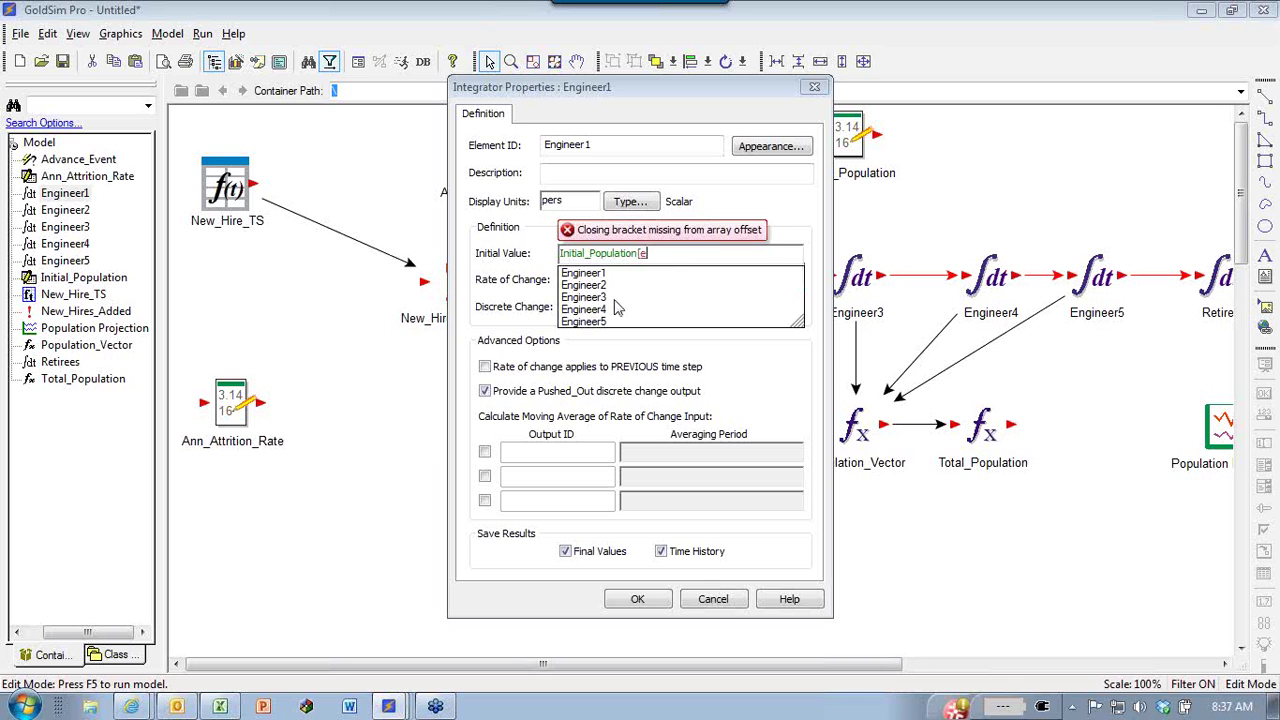
pyautogui.doubleClick(598, 279)
pyautogui.write(']')
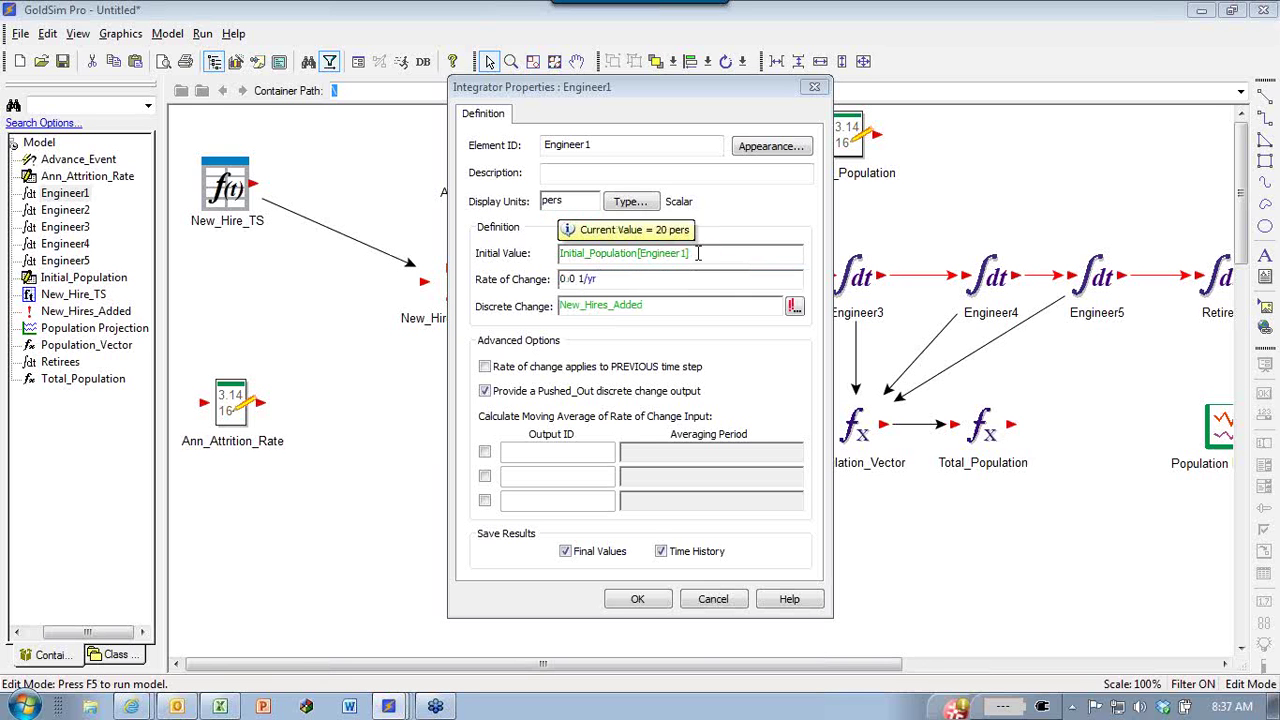
pyautogui.click(637, 598)
# Set Engineer2's initial value to Initial_Population[Engineer2].
pyautogui.doubleClick(735, 278)
pyautogui.tripleClick(673, 255)
pyautogui.write('Initial_Population[Engineer1]')
pyautogui.press('BackSpace')
pyautogui.press('BackSpace')
pyautogui.write('2]')
pyautogui.click(637, 598)
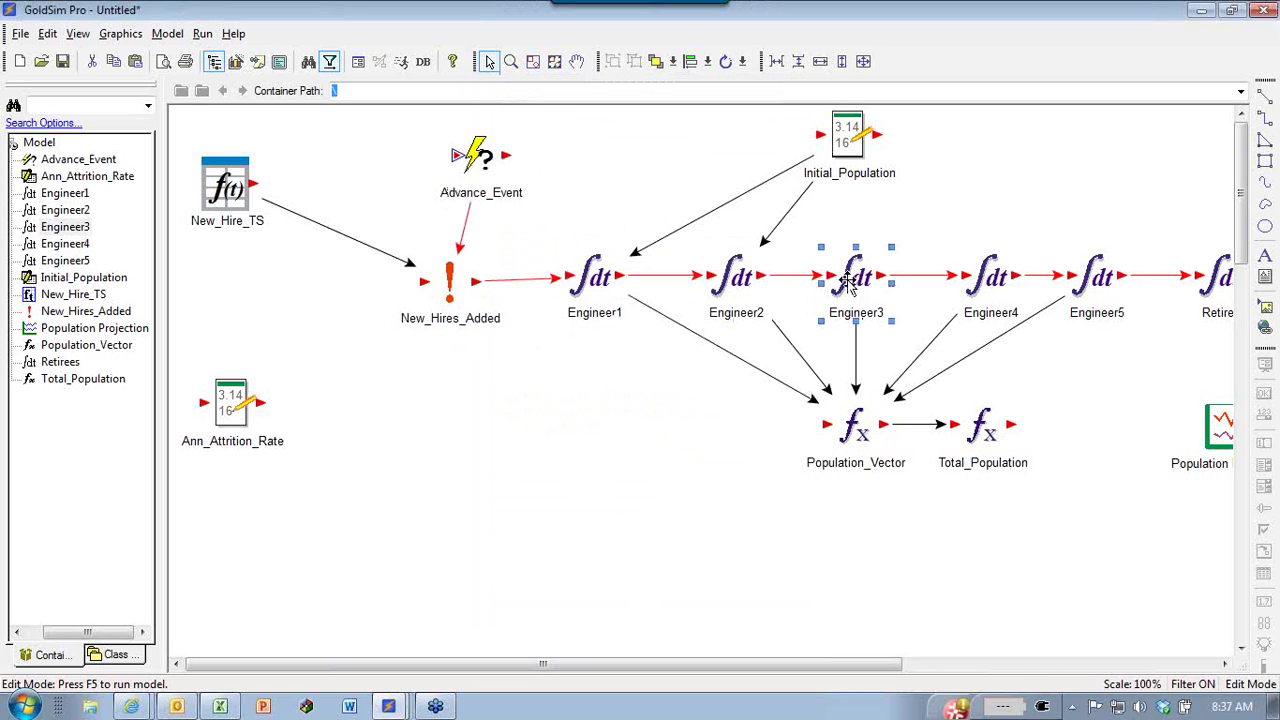
# Set Engineer3's initial value to Initial_Population[Engineer3].
pyautogui.doubleClick(848, 280)
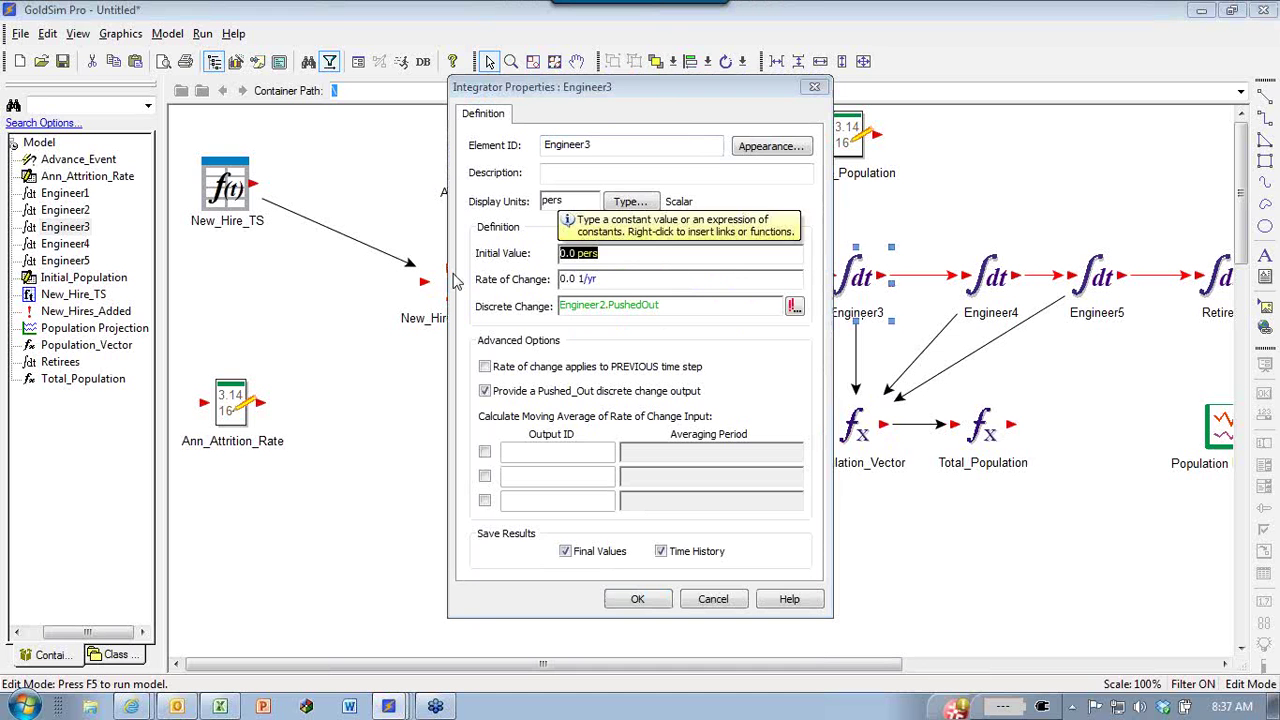
pyautogui.write('Initial_Population[Engineer2]')
pyautogui.press('BackSpace')
pyautogui.press('BackSpace')
pyautogui.write('3]')
pyautogui.click(637, 598)
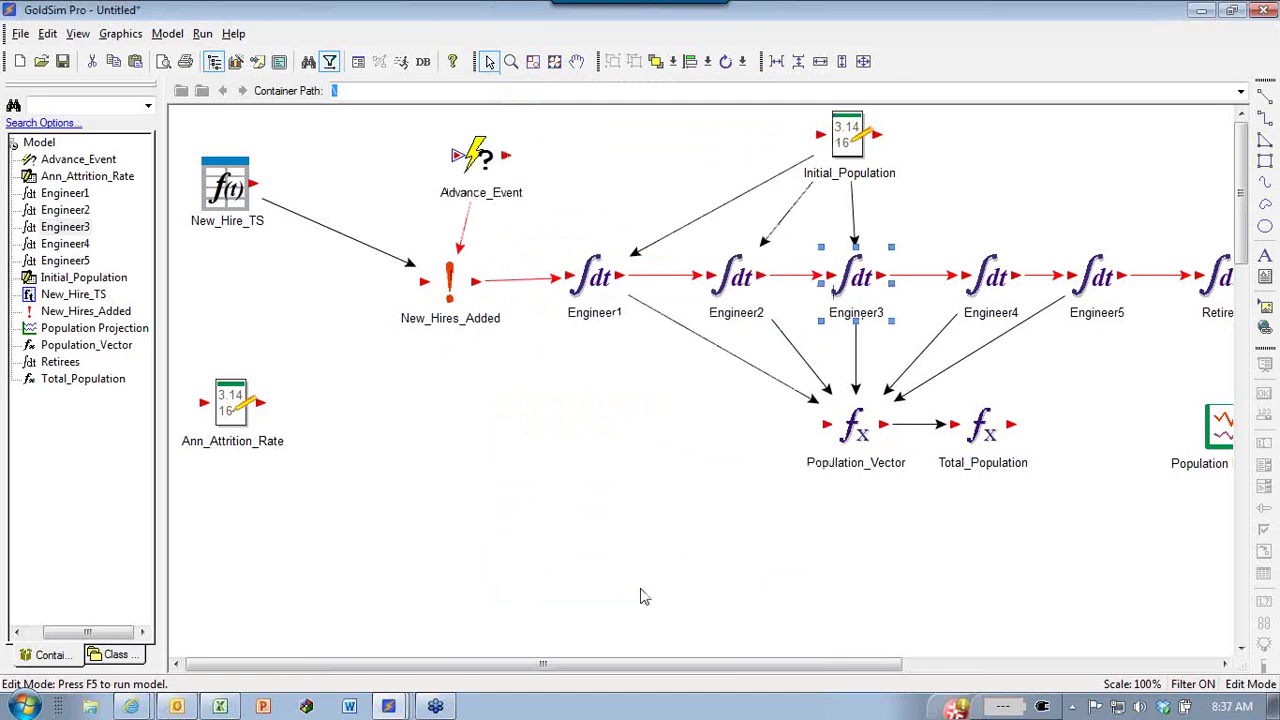
# Set Engineer4's initial value to Initial_Population[Engineer4].
pyautogui.doubleClick(978, 280)
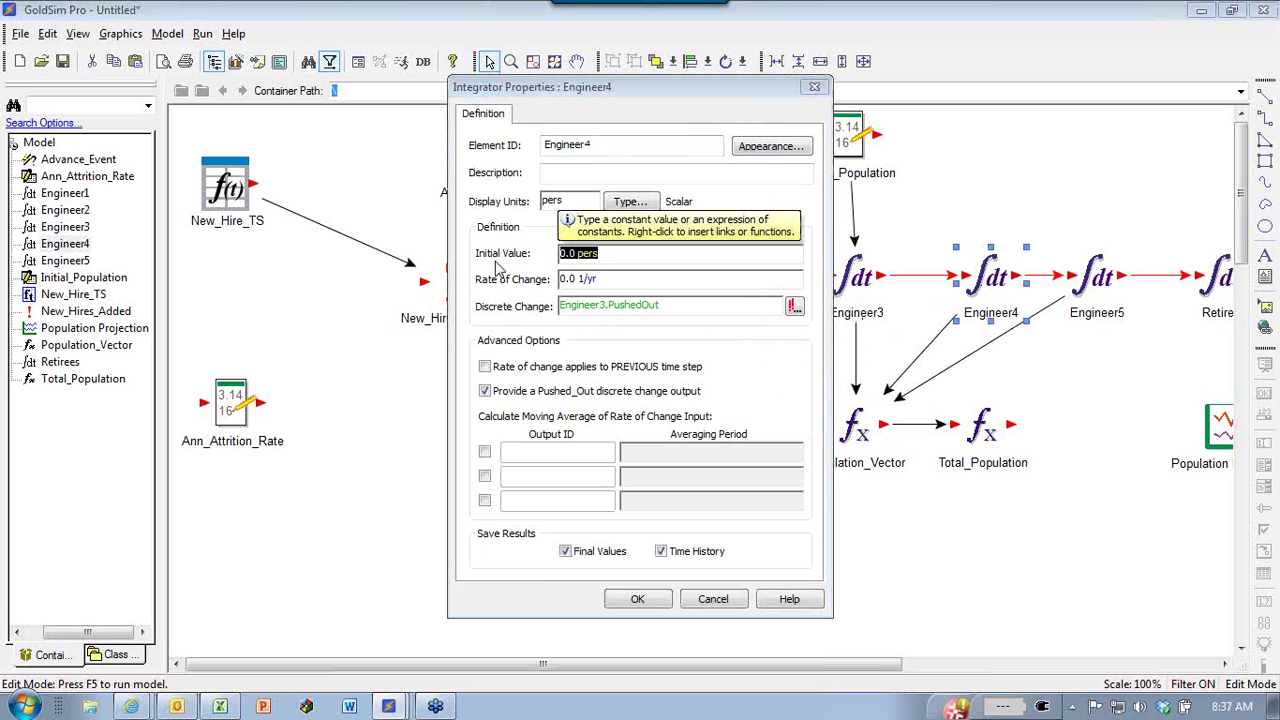
pyautogui.write('Initial_Population[Engineer2]')
pyautogui.press('BackSpace')
pyautogui.press('BackSpace')
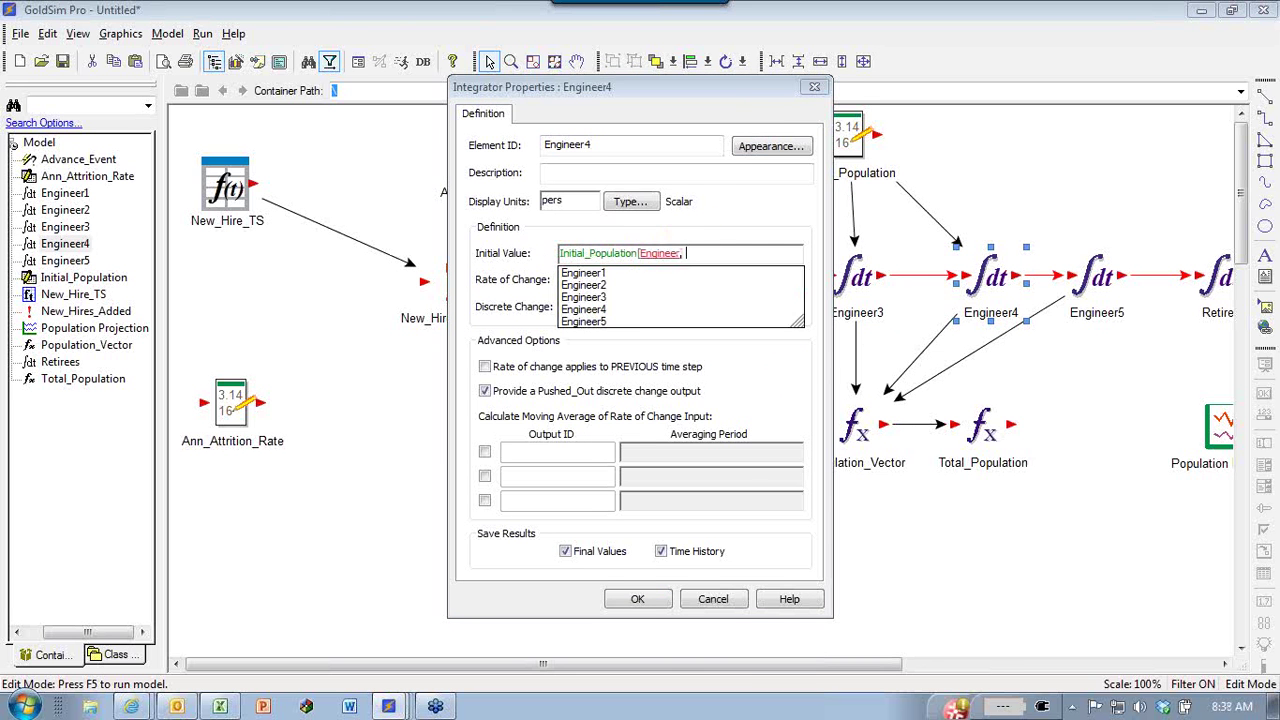
pyautogui.write('4]')
pyautogui.click(648, 600)
# Set Engineer5's initial value to Initial_Population[Engineer5].
pyautogui.moveTo(784, 666); pyautogui.dragTo(954, 665)
pyautogui.doubleClick(840, 270)
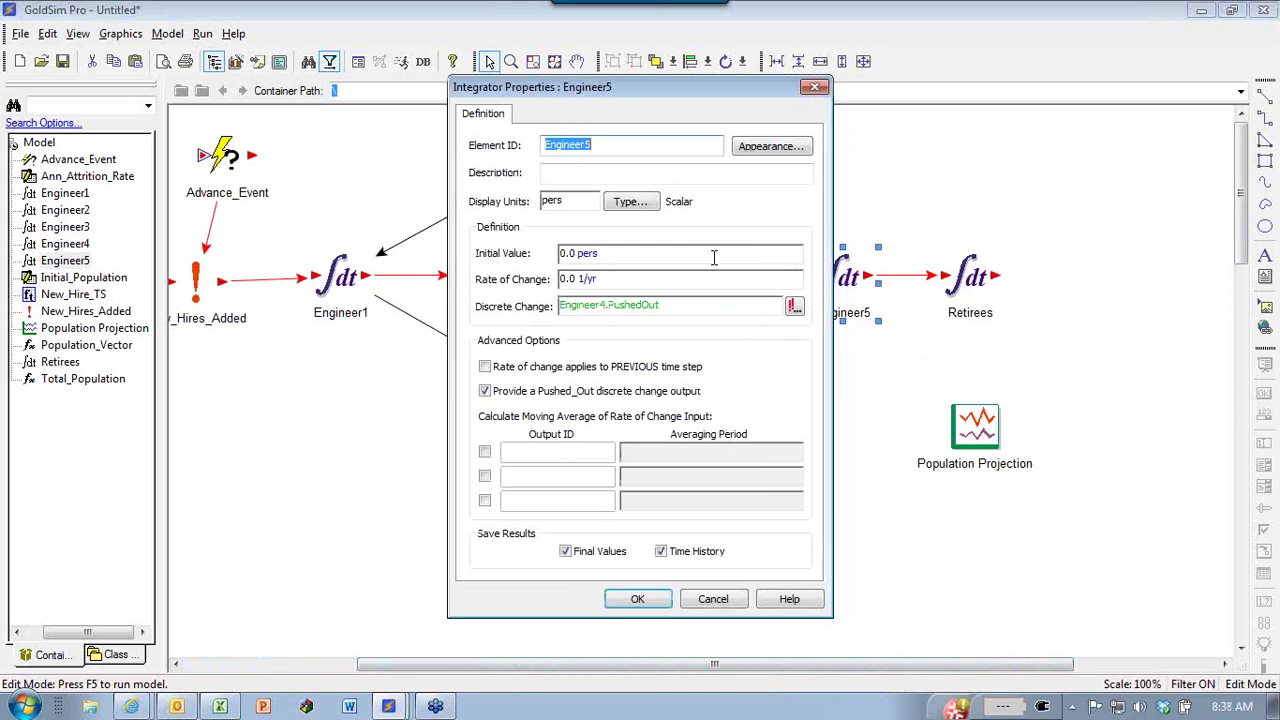
pyautogui.moveTo(714, 258); pyautogui.dragTo(447, 260)
pyautogui.write('Initial_Population[Engineer1]')
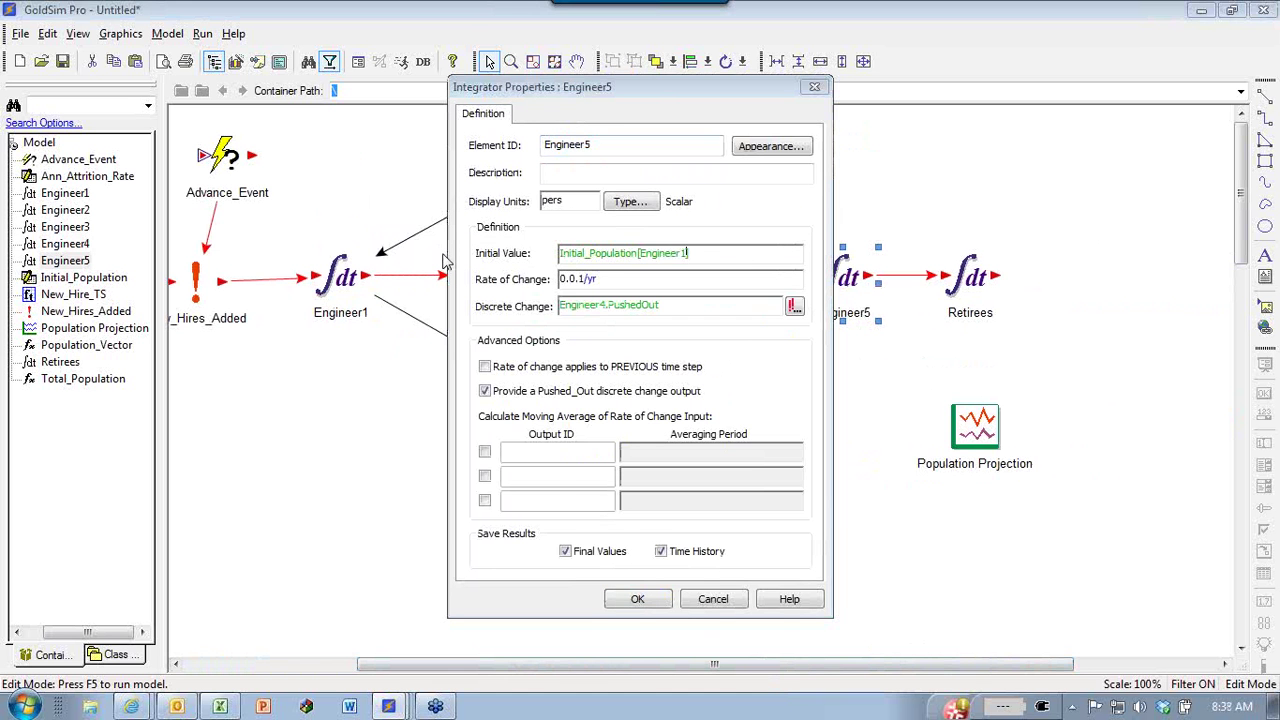
pyautogui.press('BackSpace')
pyautogui.write('5')
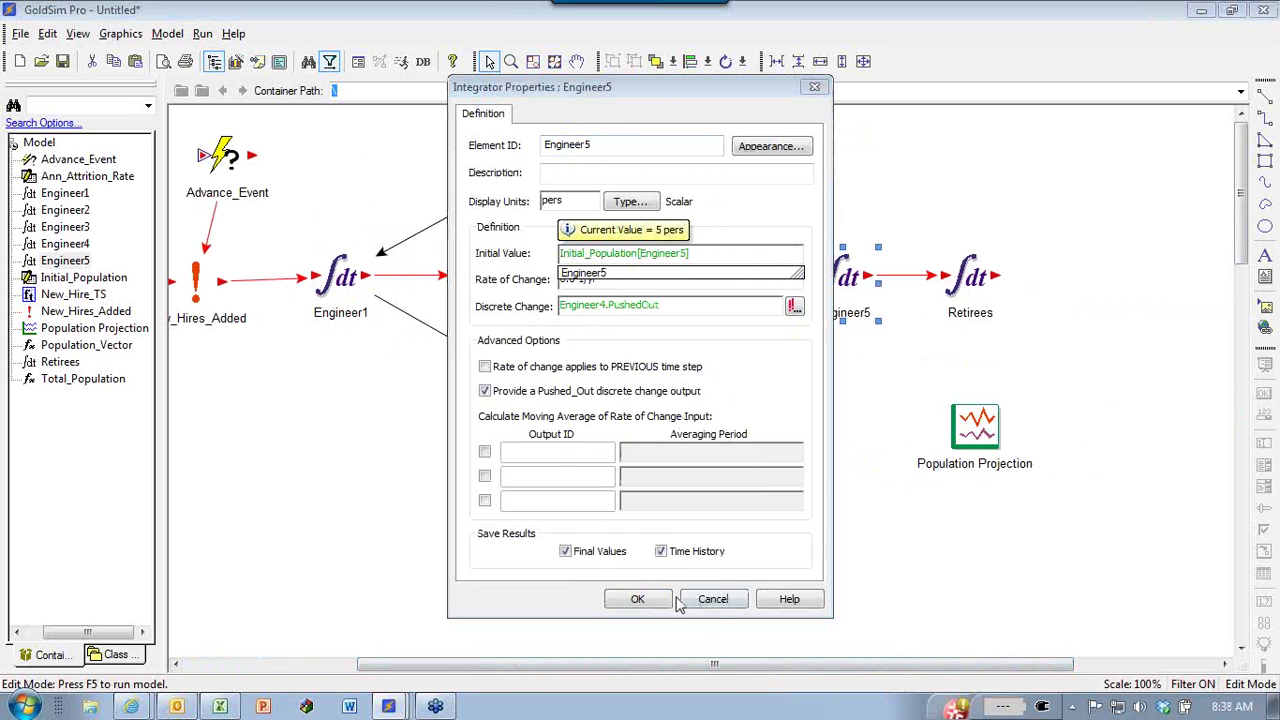
pyautogui.click(637, 599)
# Run the simulation and open the Population Projection result table.
pyautogui.press('F5')
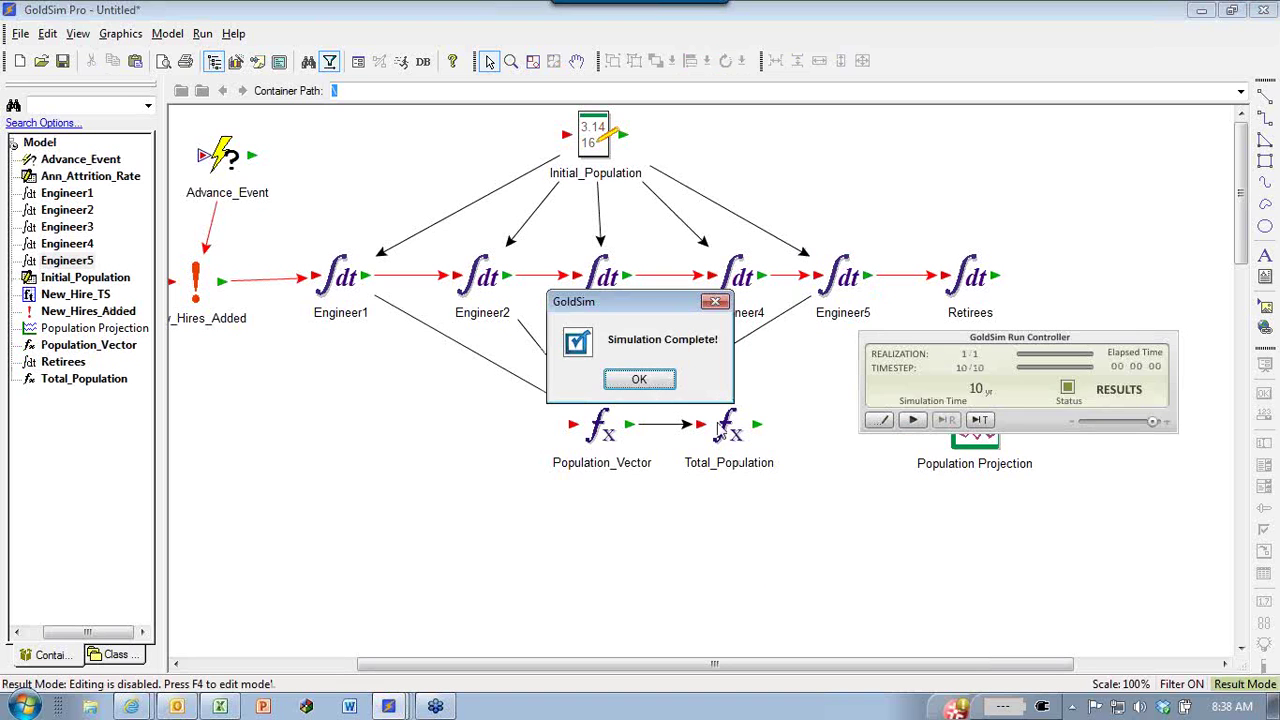
pyautogui.click(651, 381)
pyautogui.click(953, 412)
pyautogui.doubleClick(953, 412)
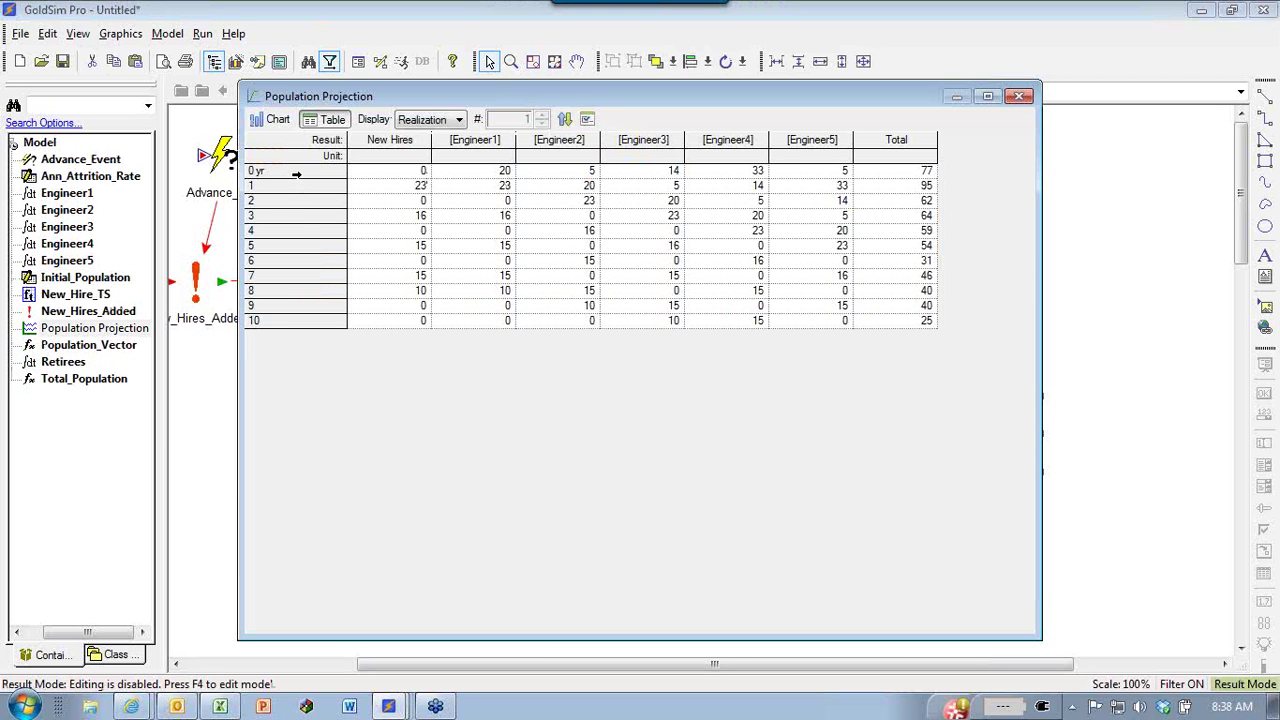
# Examine the starting population of each grade in the table and trace how the cohorts advance from year to year.
pyautogui.click(296, 174)
pyautogui.click(505, 176)
pyautogui.click(552, 176)
pyautogui.click(630, 170)
pyautogui.click(753, 177)
pyautogui.click(793, 175)
pyautogui.click(865, 172)
pyautogui.click(835, 176)
pyautogui.click(495, 176)
pyautogui.click(528, 186)
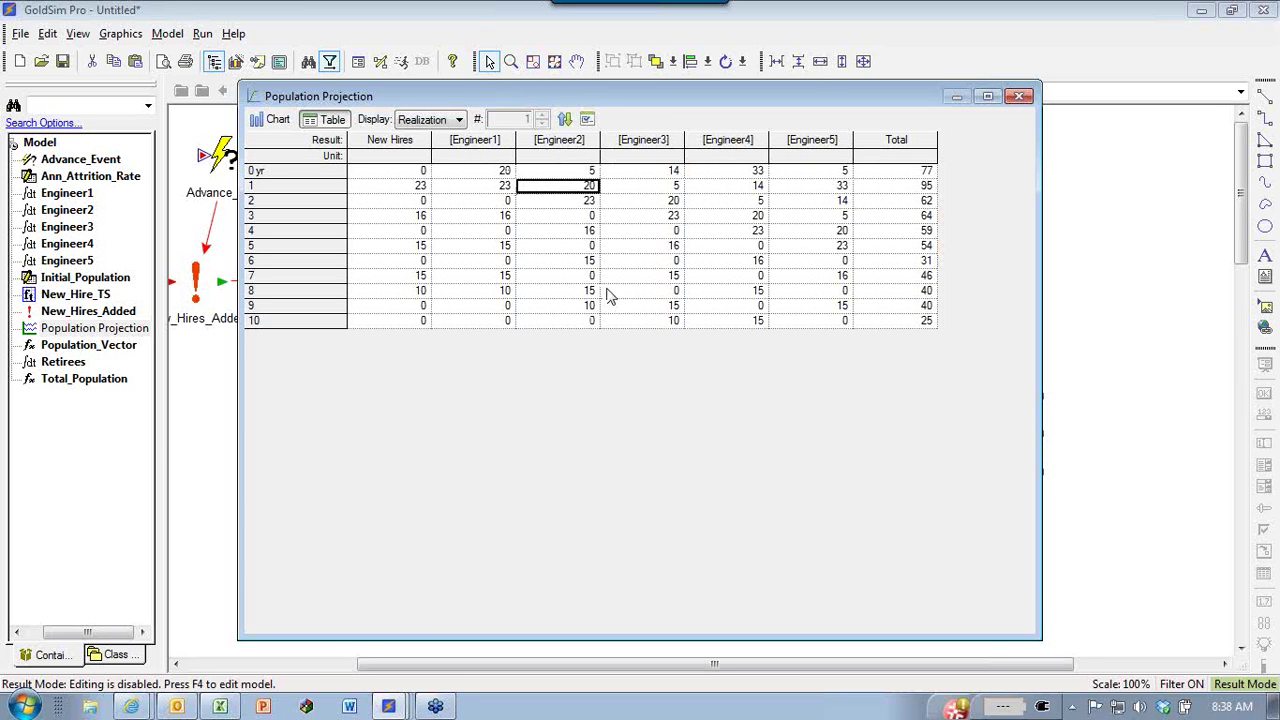
pyautogui.click(632, 214)
pyautogui.click(730, 203)
pyautogui.click(757, 219)
pyautogui.click(810, 231)
# Check the population projection as a chart, and return the model to edit mode.
pyautogui.click(278, 119)
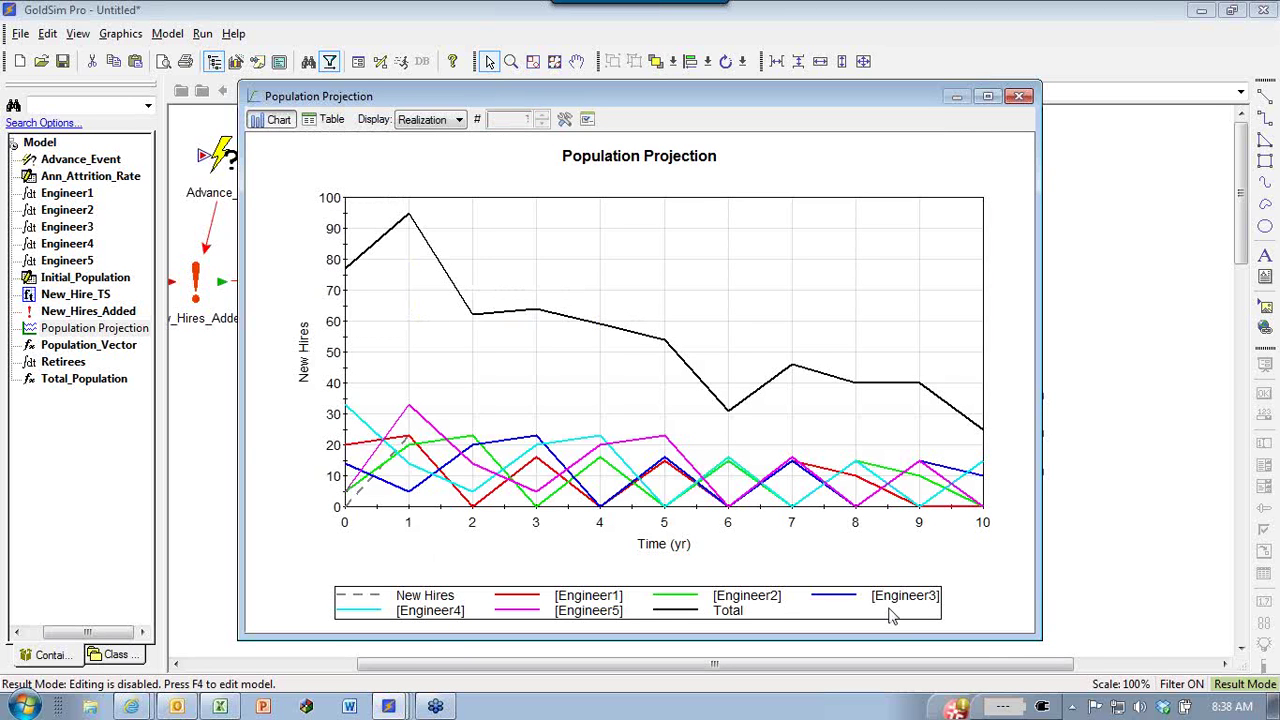
pyautogui.click(1018, 98)
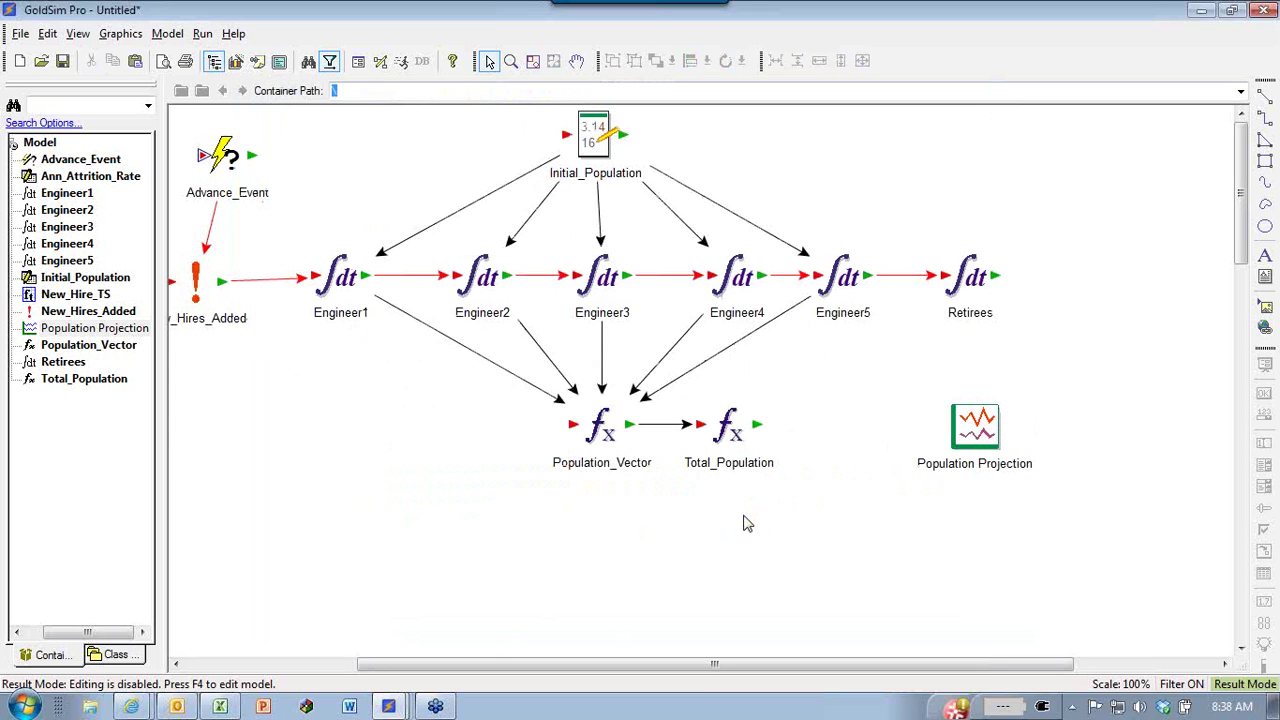
pyautogui.press('F4')
pyautogui.press('Return')
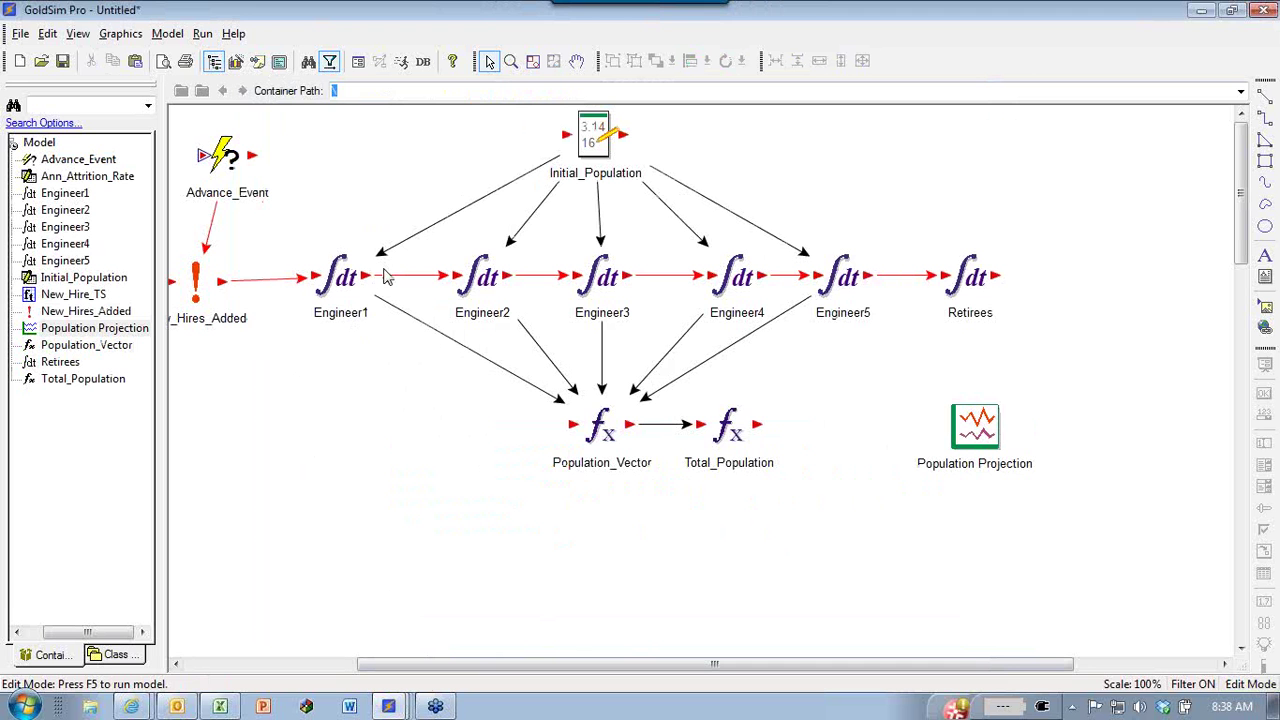
# Review the New_Hires_Added discrete change definition and the chain of integrators from Engineer1 to Engineer5.
pyautogui.moveTo(623, 664); pyautogui.dragTo(480, 662)
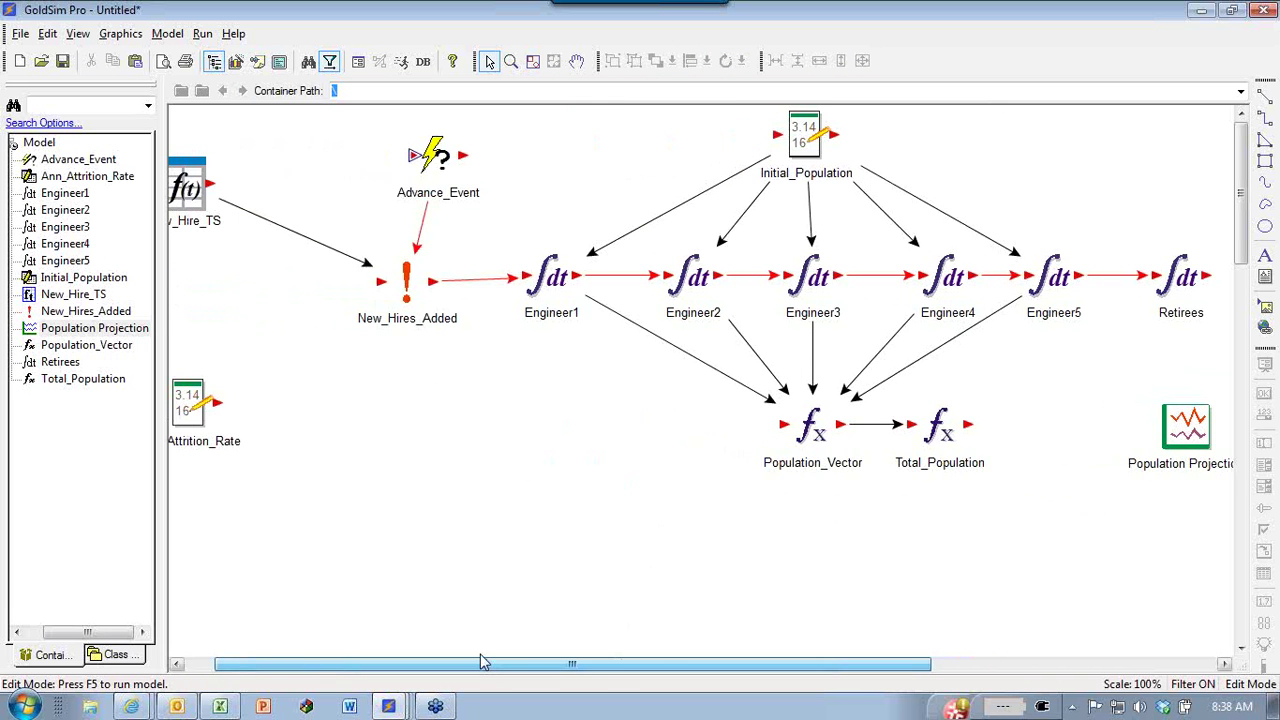
pyautogui.doubleClick(408, 280)
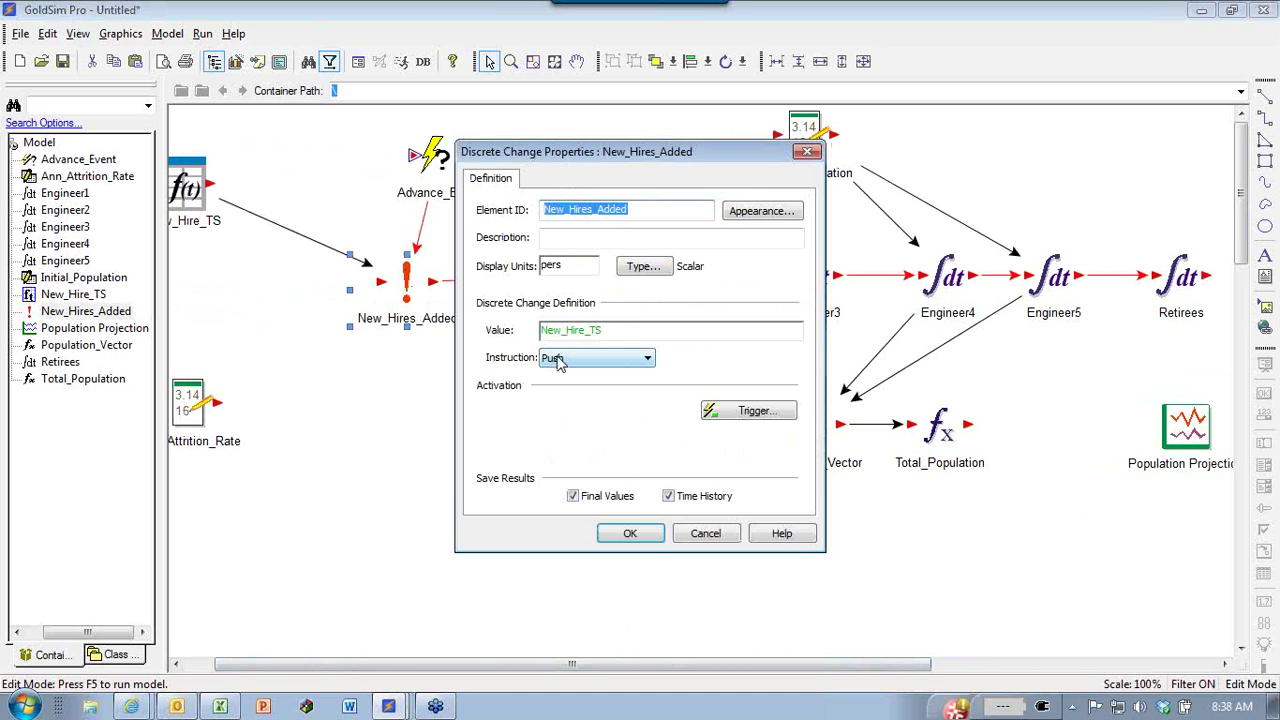
pyautogui.click(630, 533)
pyautogui.click(537, 517)
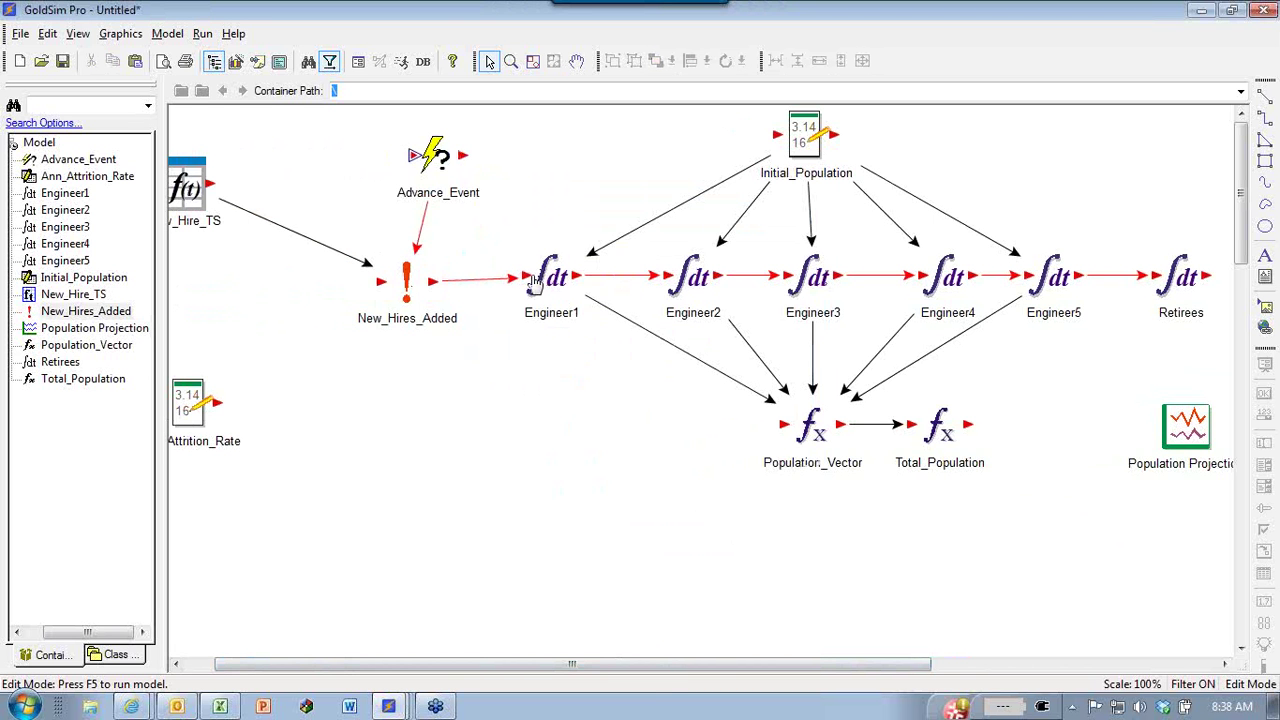
pyautogui.click(542, 264)
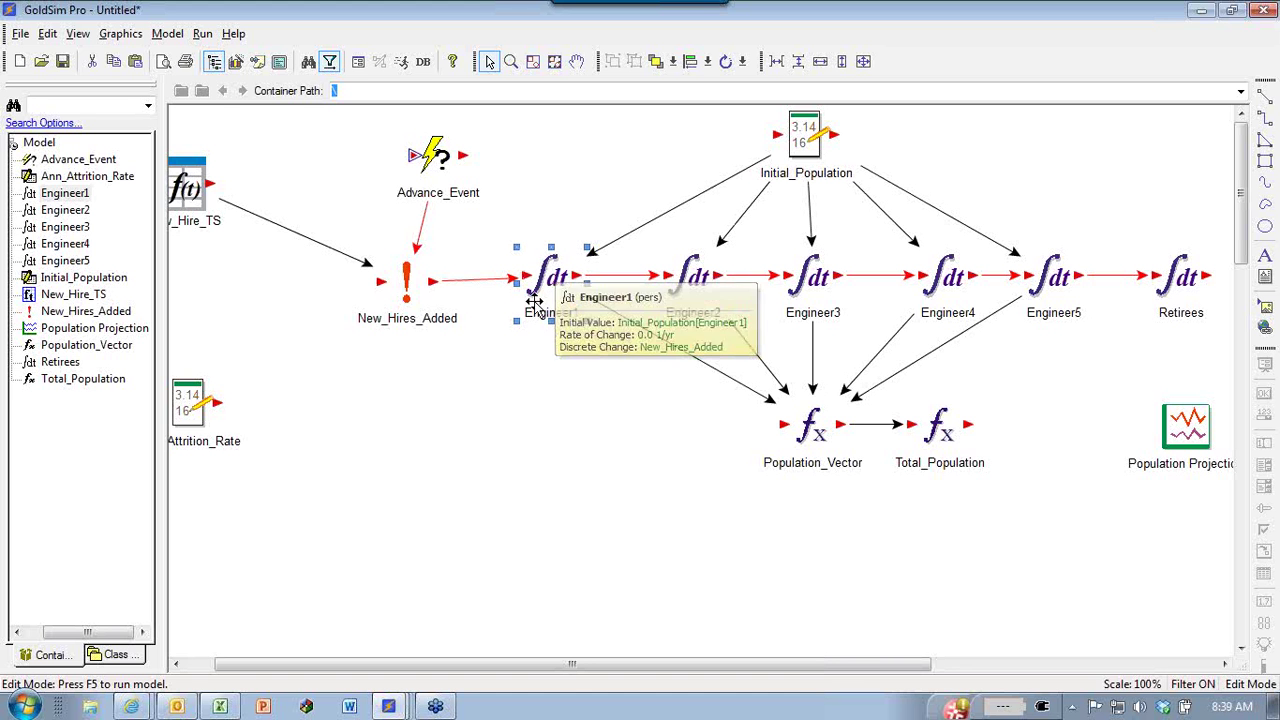
pyautogui.click(686, 278)
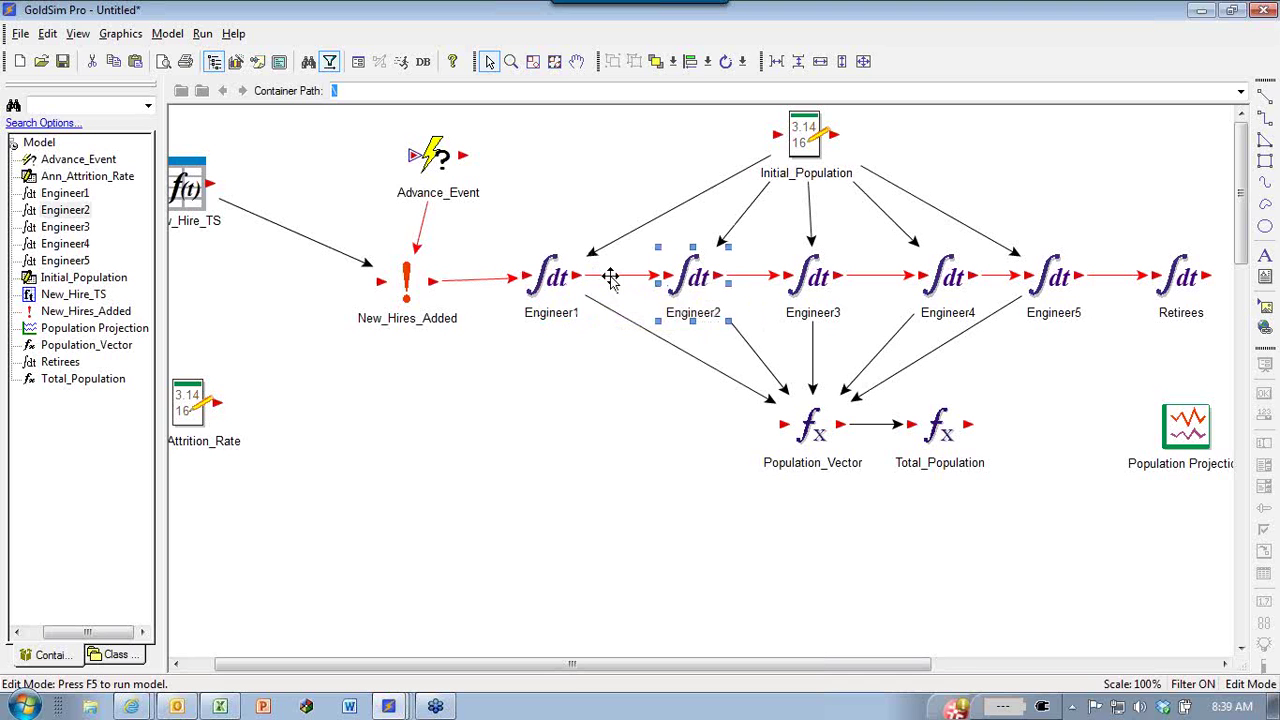
pyautogui.moveTo(686, 283)
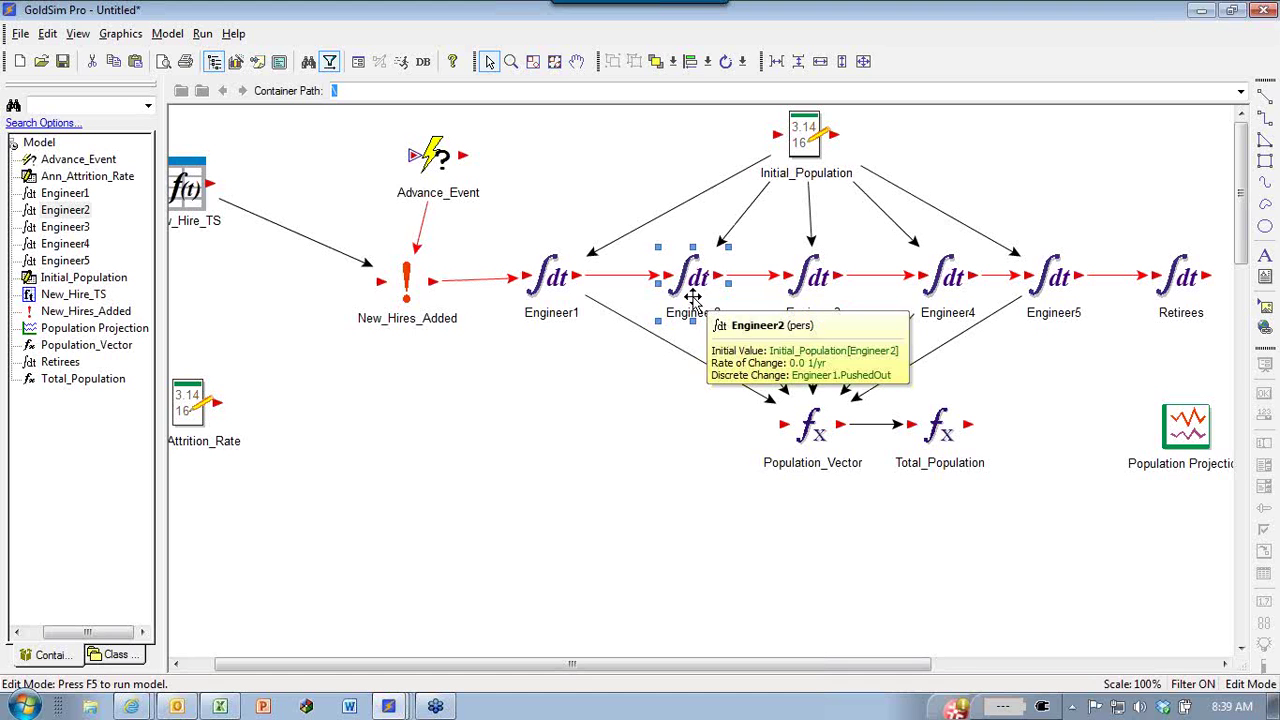
pyautogui.click(812, 278)
pyautogui.click(952, 279)
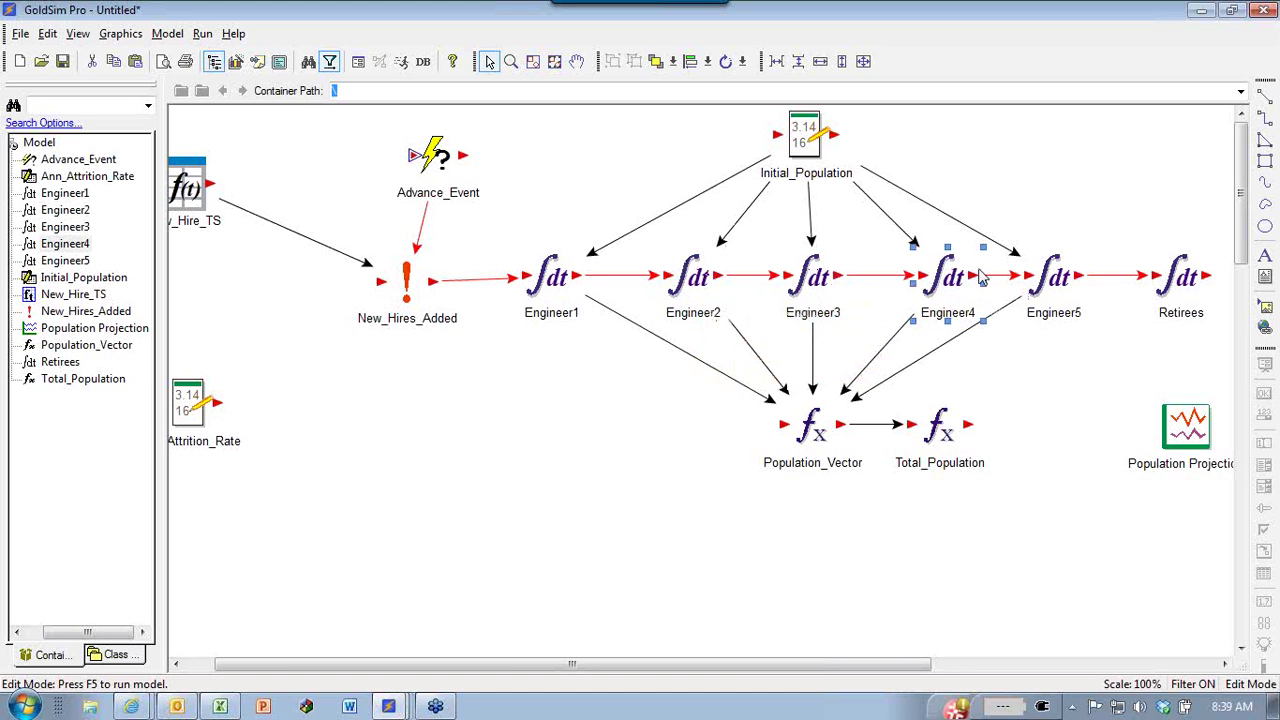
pyautogui.click(1052, 272)
# Even out the spacing of the integrator row by shifting Engineer4, Engineer1 and Retirees slightly sideways.
pyautogui.moveTo(952, 285); pyautogui.dragTo(930, 275)
pyautogui.moveTo(552, 277); pyautogui.dragTo(580, 273)
pyautogui.click(1166, 267)
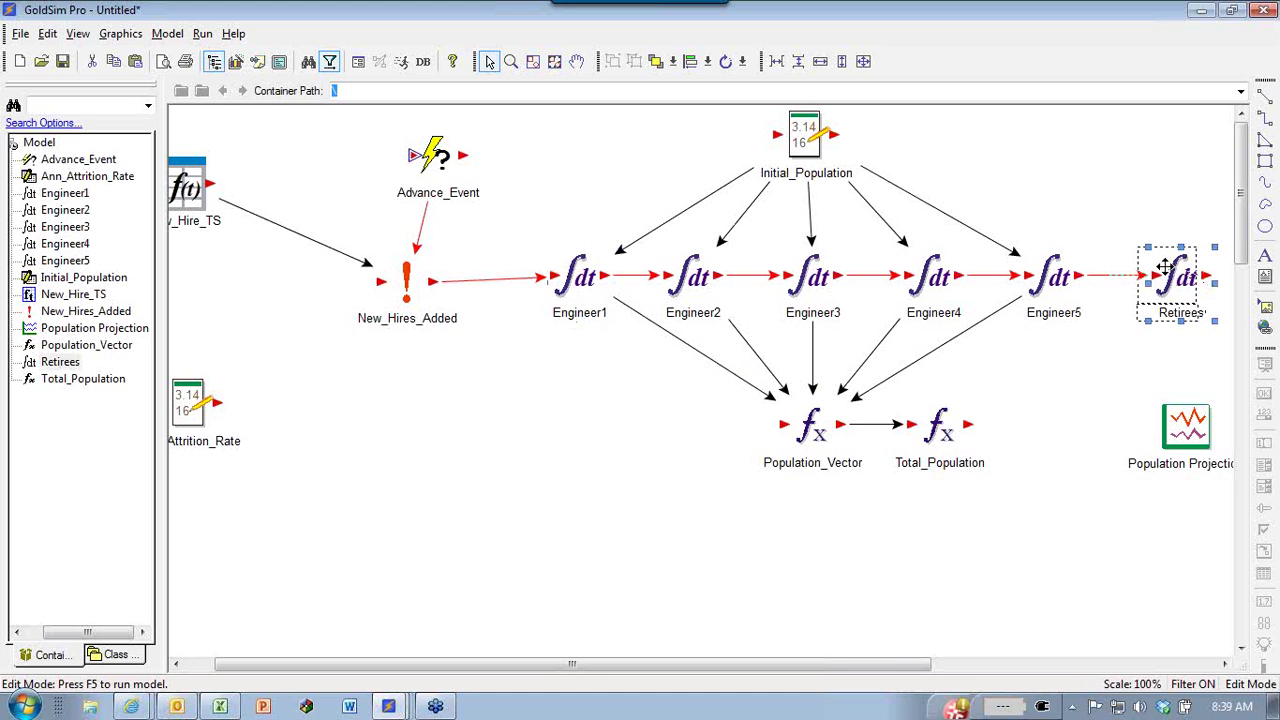
pyautogui.moveTo(1166, 267); pyautogui.dragTo(1164, 267)
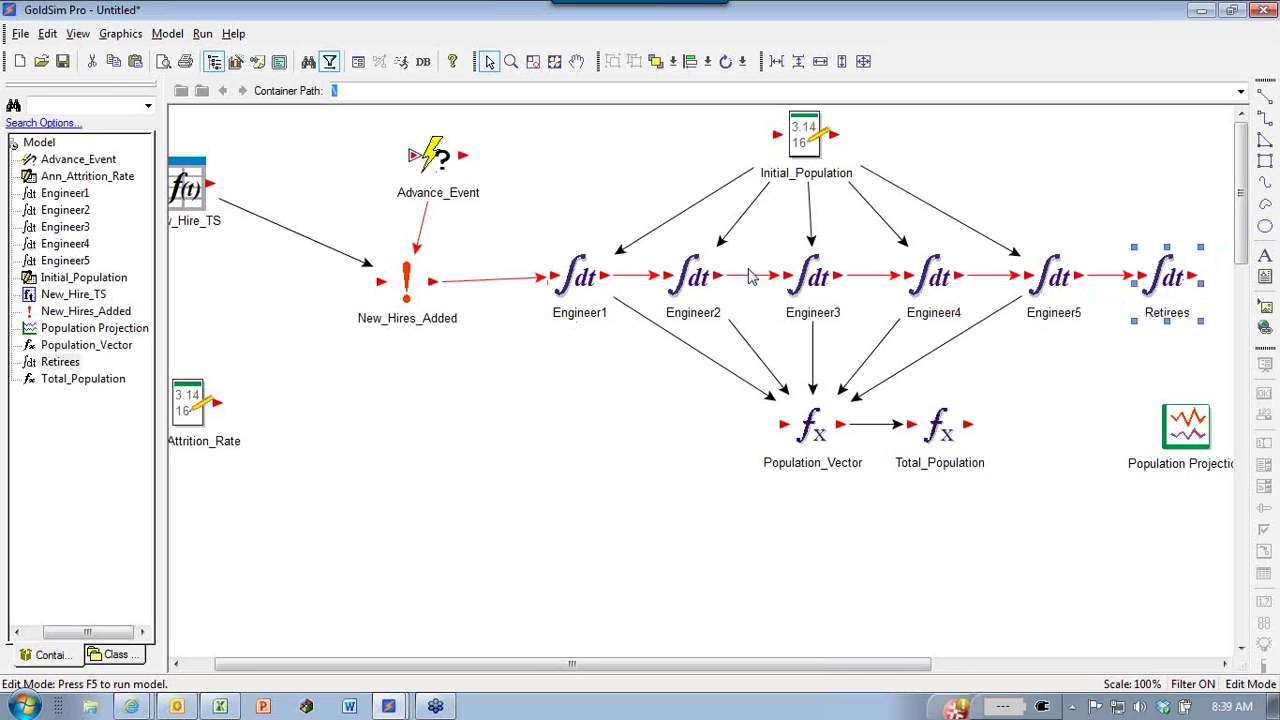
# Review Engineer1's integrator definition.
pyautogui.doubleClick(578, 278)
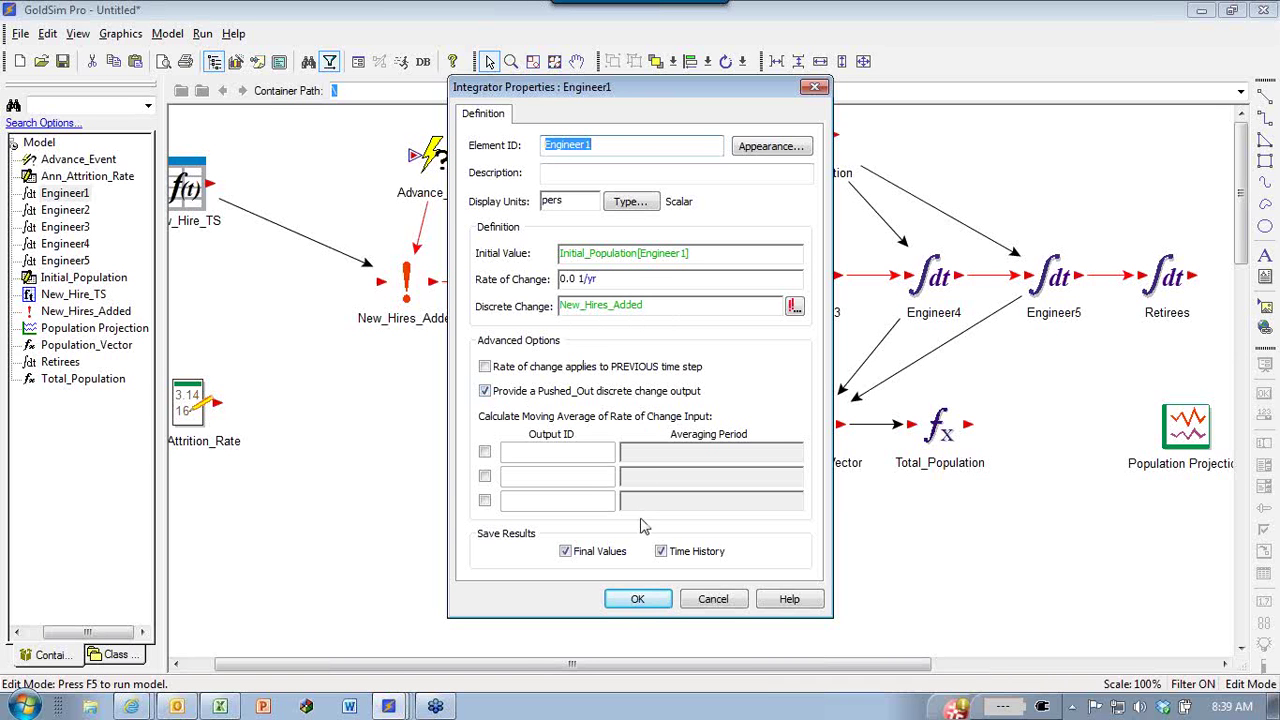
pyautogui.click(636, 600)
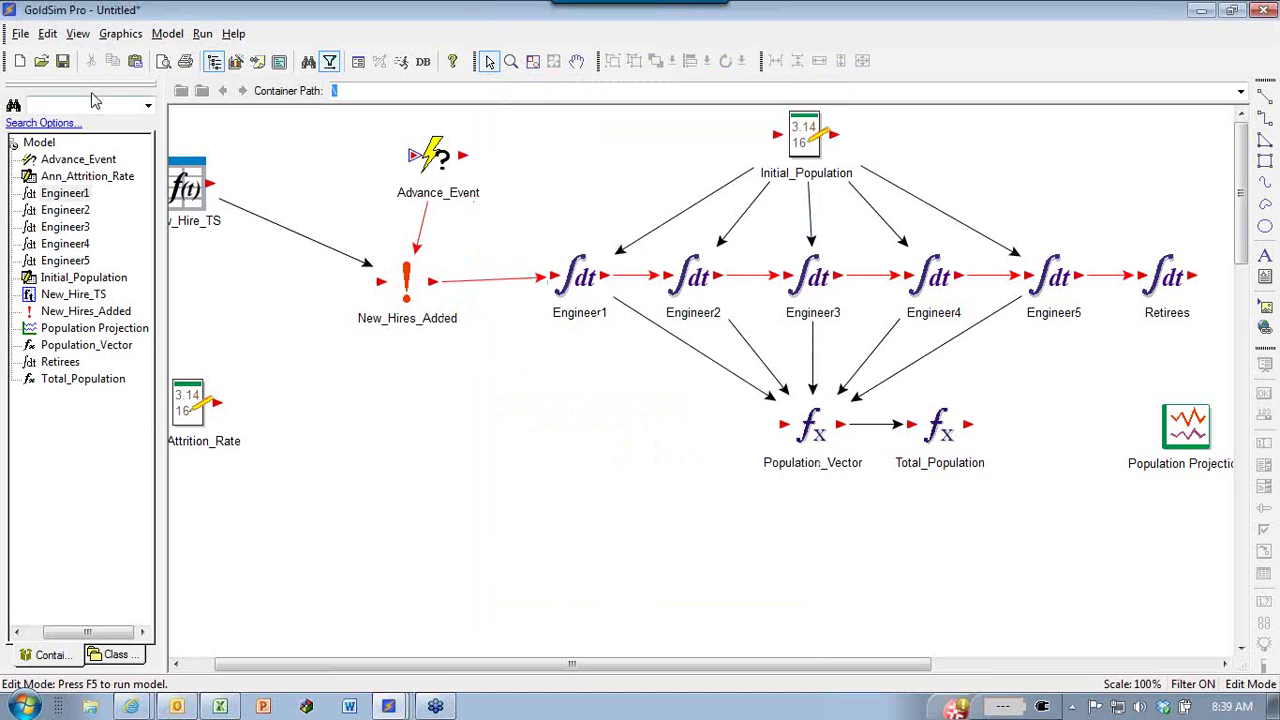
# Move New_Hire_TS in line beside New_Hires_Added, and place Ann_Attrition_Rate above Engineer1.
pyautogui.moveTo(195, 162); pyautogui.dragTo(287, 258)
pyautogui.moveTo(187, 402); pyautogui.dragTo(400, 424)
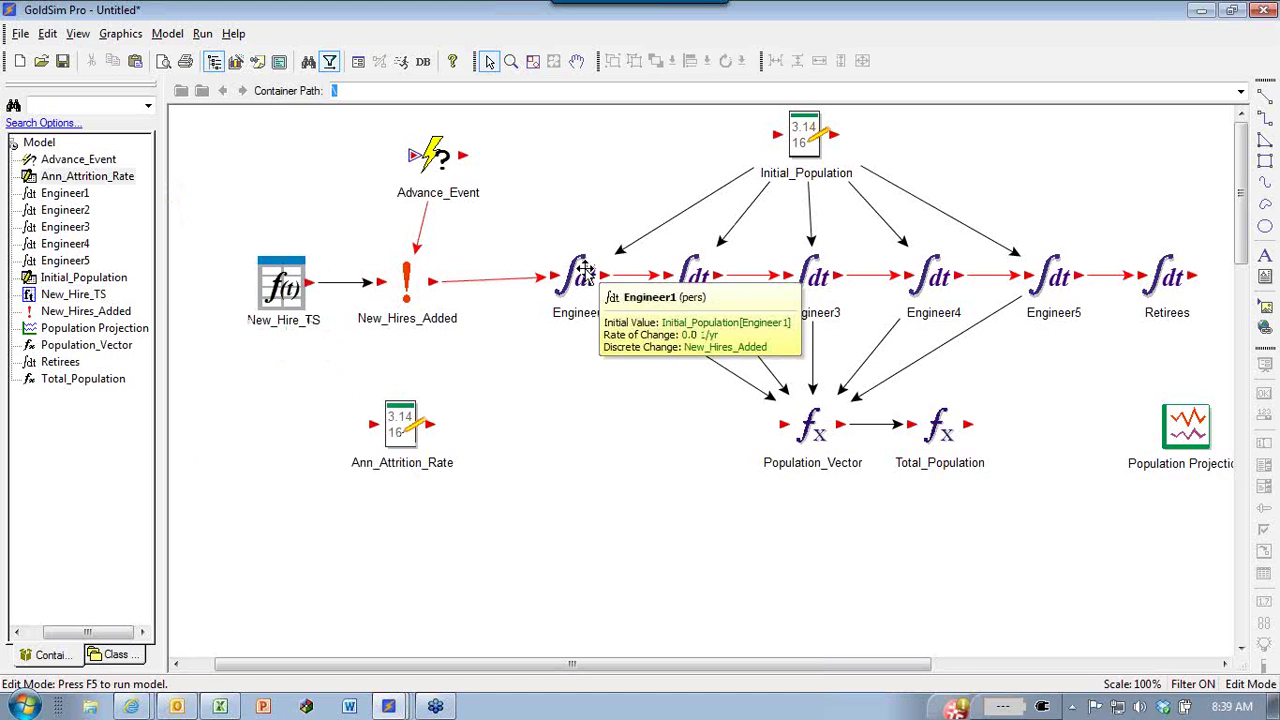
pyautogui.moveTo(390, 440); pyautogui.dragTo(620, 112)
pyautogui.click(571, 406)
# Check the data definition of the Ann_Attrition_Rate element.
pyautogui.moveTo(612, 146)
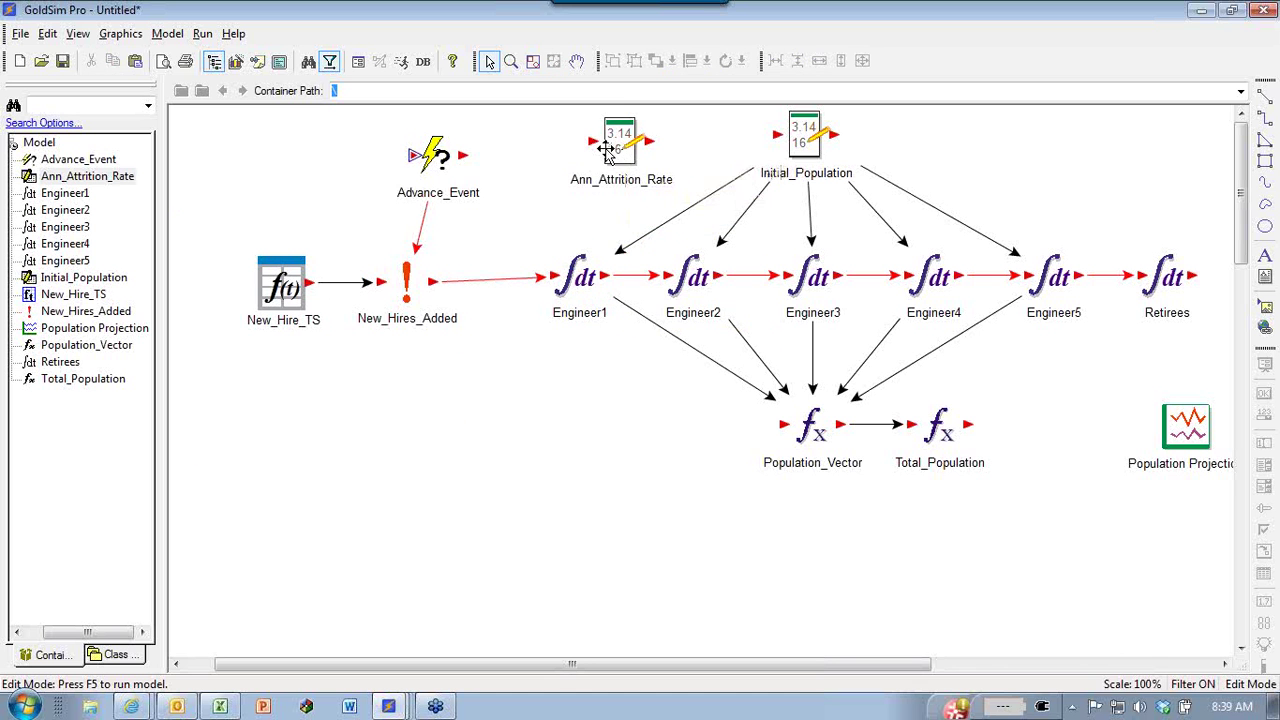
pyautogui.doubleClick(622, 142)
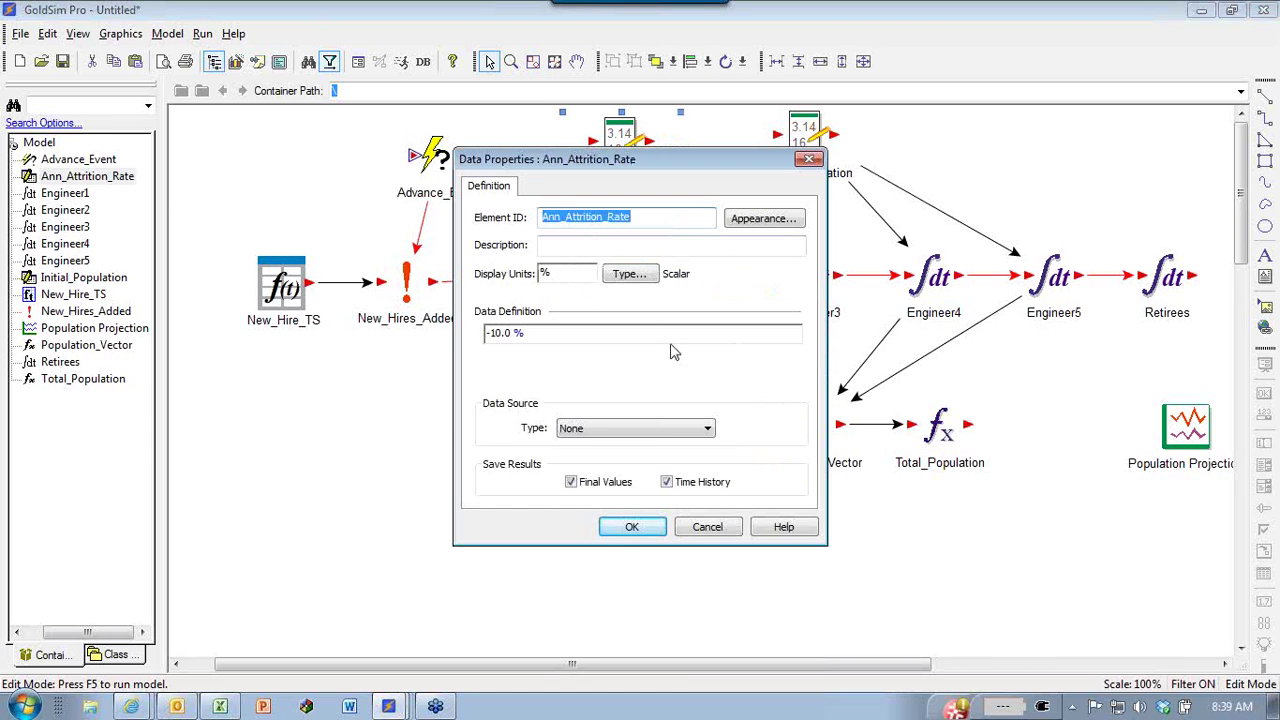
pyautogui.click(627, 527)
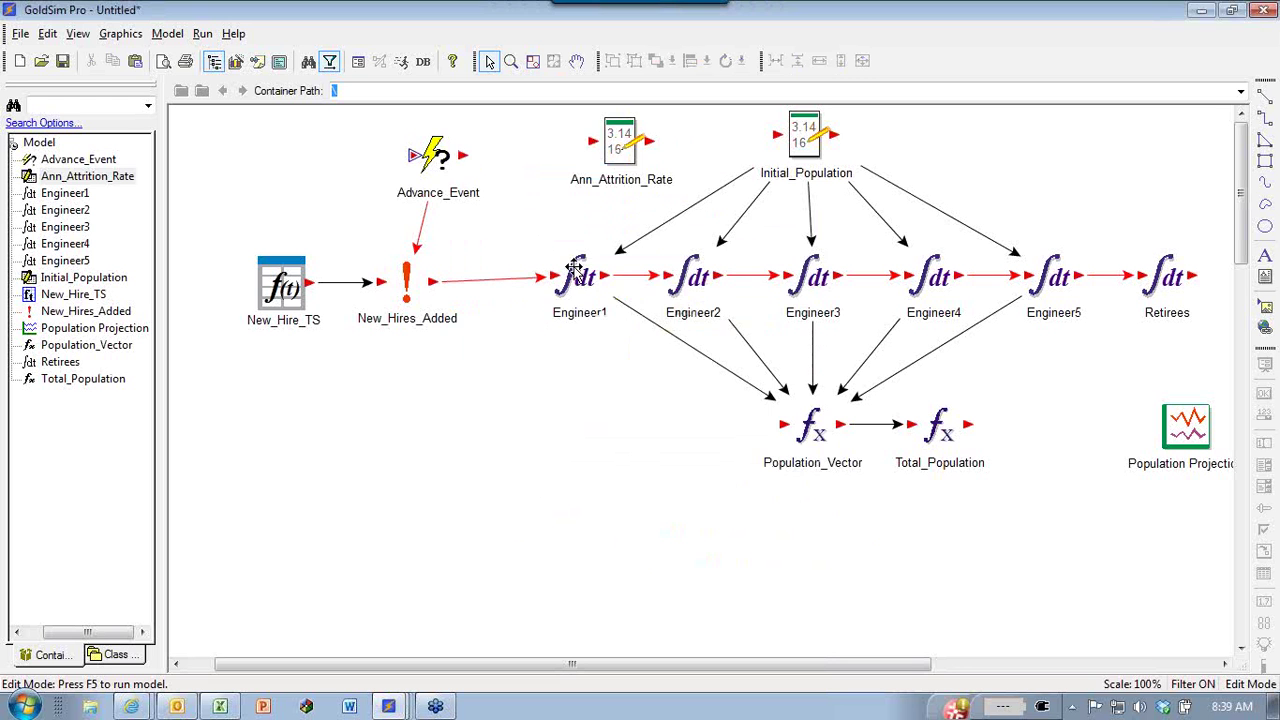
# Set Engineer1's rate of change to Ann_Attrition_Rate * Engineer1 / 1 yr.
pyautogui.doubleClick(580, 268)
pyautogui.moveTo(626, 84); pyautogui.dragTo(314, 54)
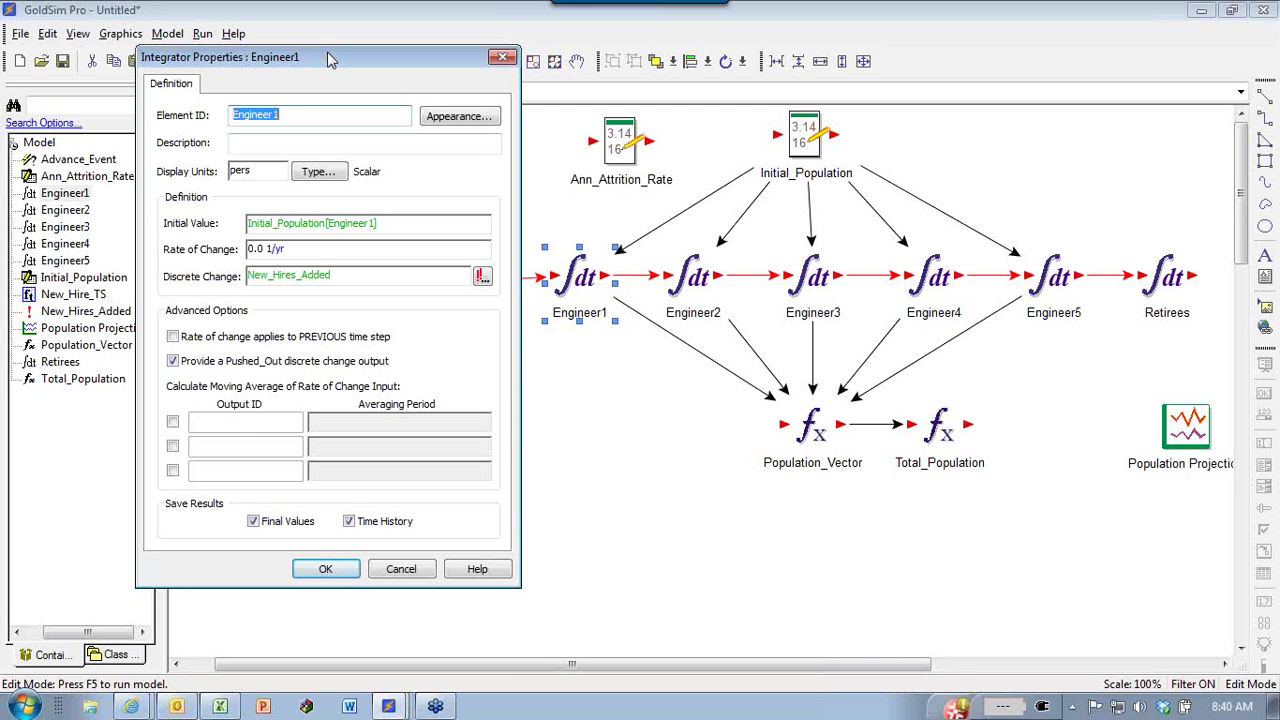
pyautogui.click(316, 249)
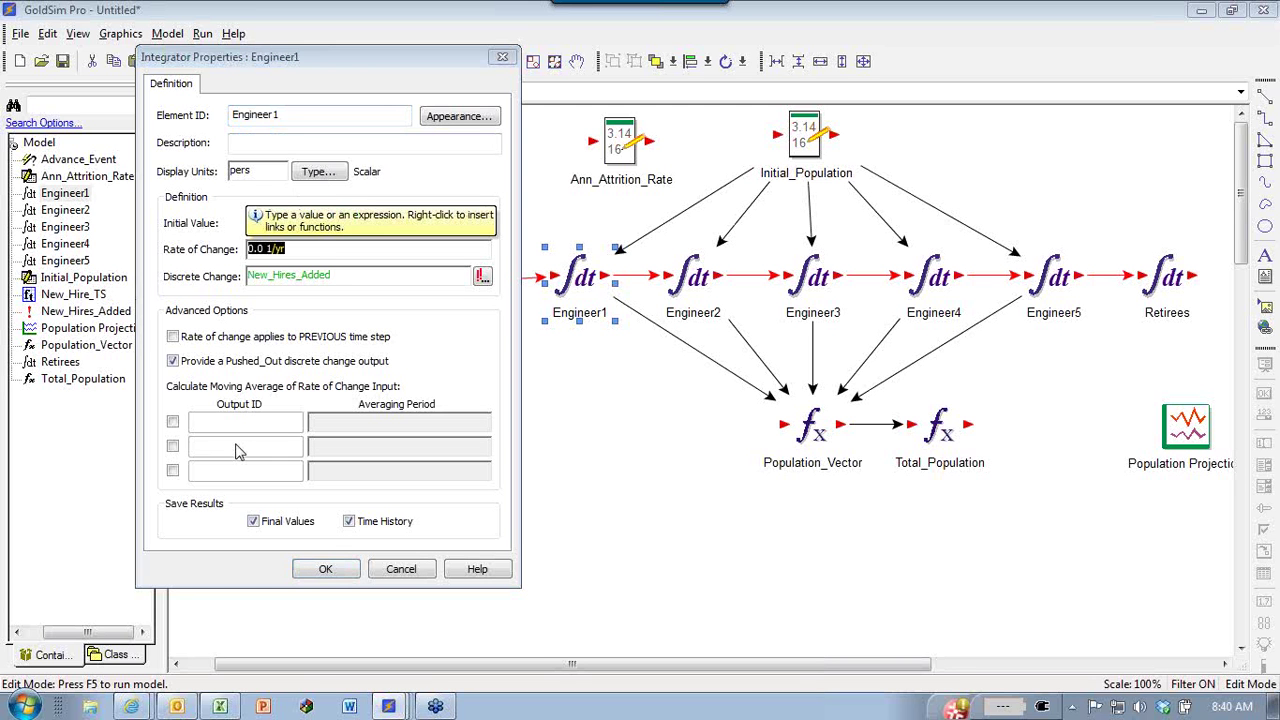
pyautogui.write('A')
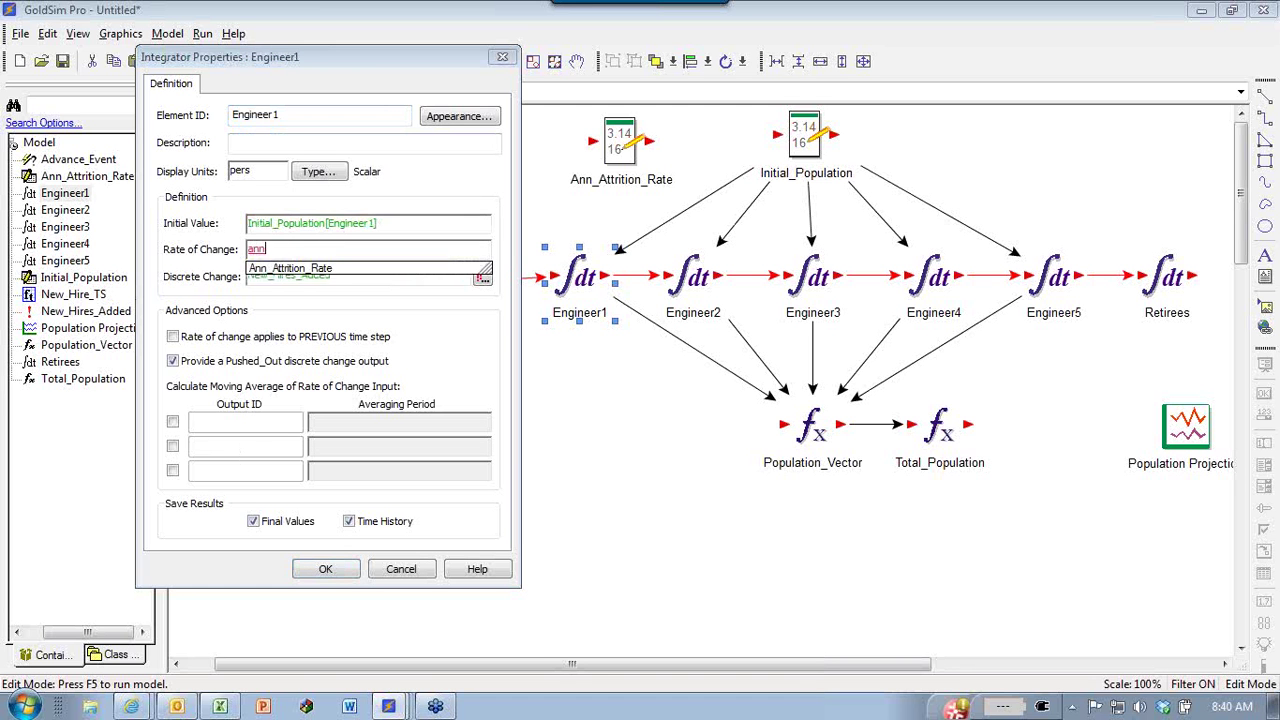
pyautogui.press('Return')
pyautogui.write('*')
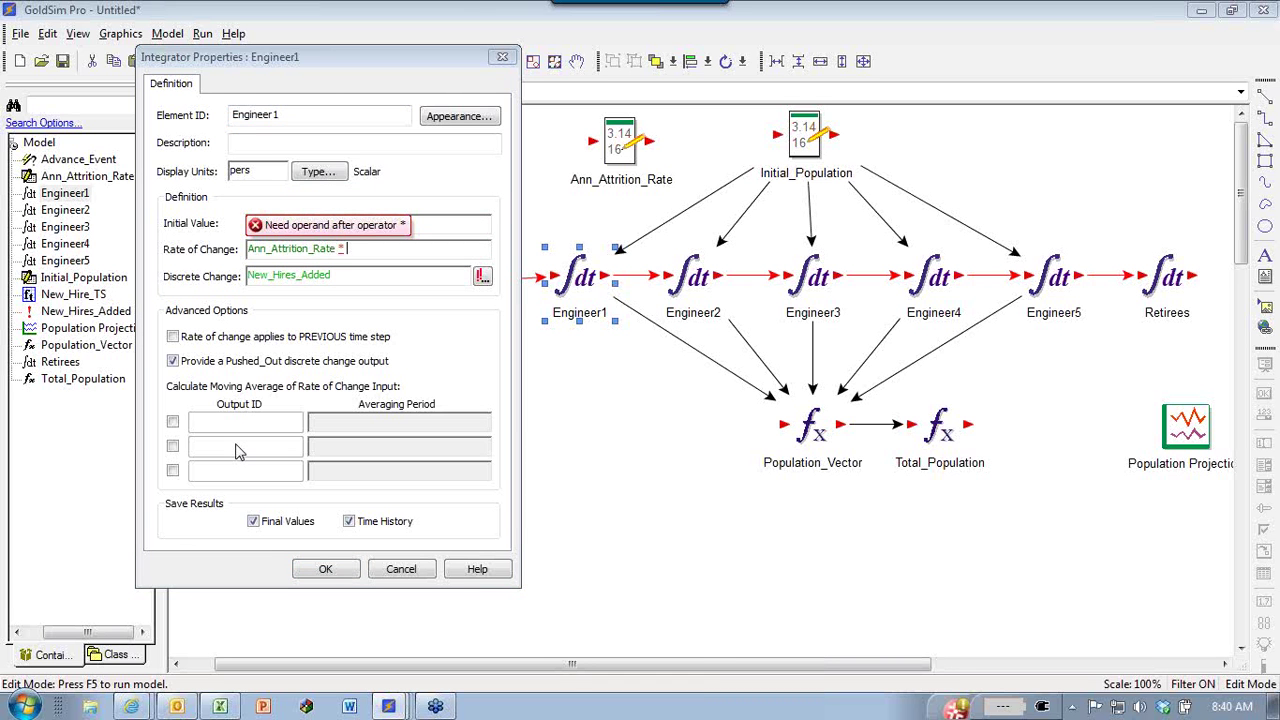
pyautogui.write(' Engineer1')
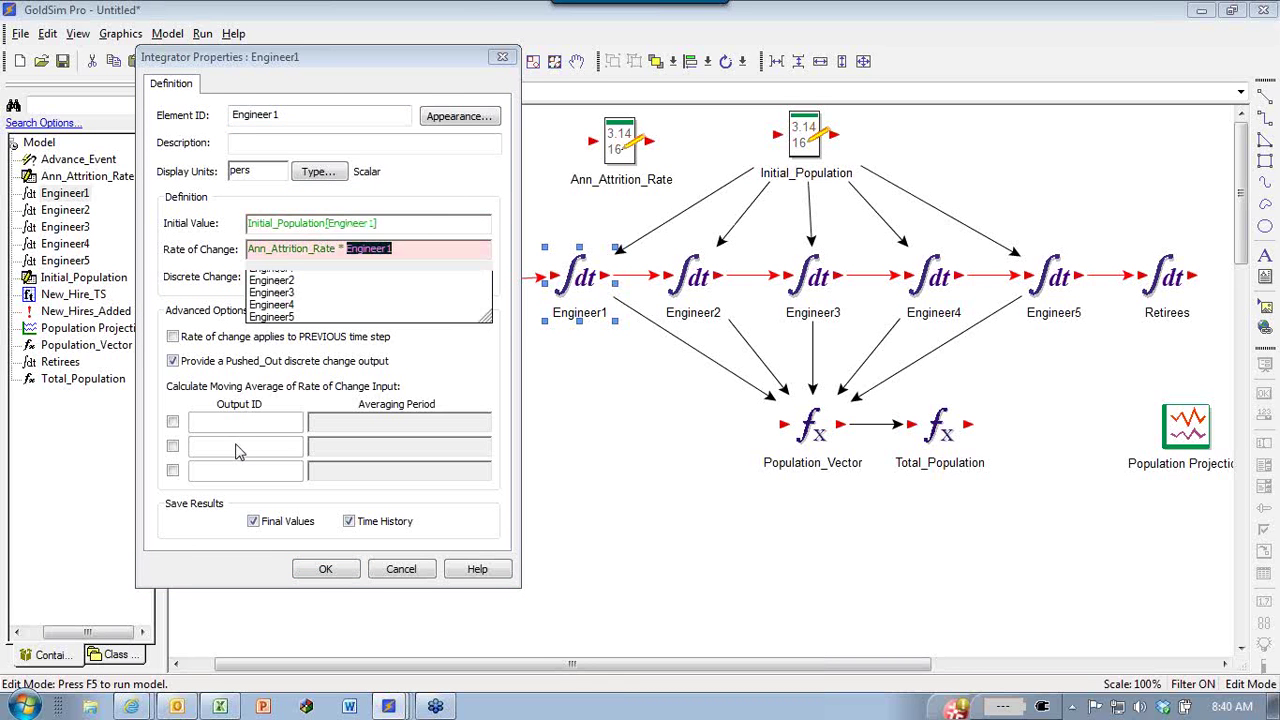
pyautogui.press('Return')
pyautogui.write('/')
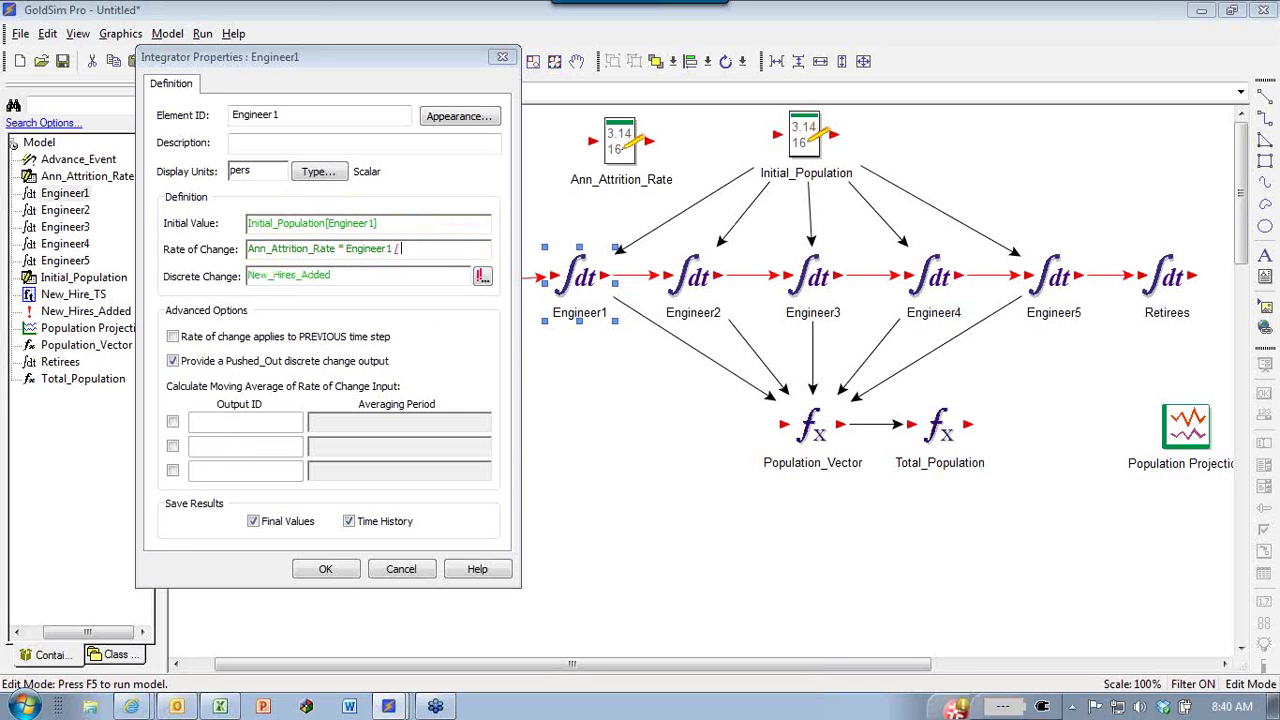
pyautogui.write(' 1 yr')
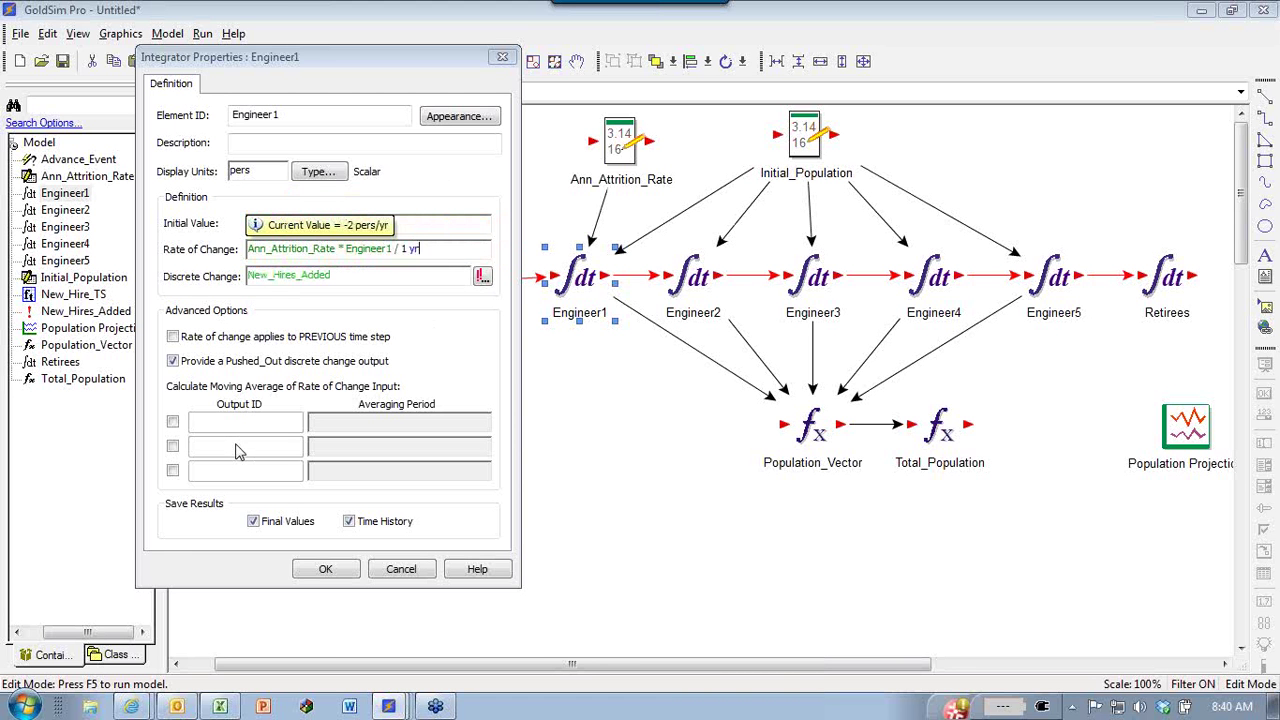
pyautogui.click(447, 202)
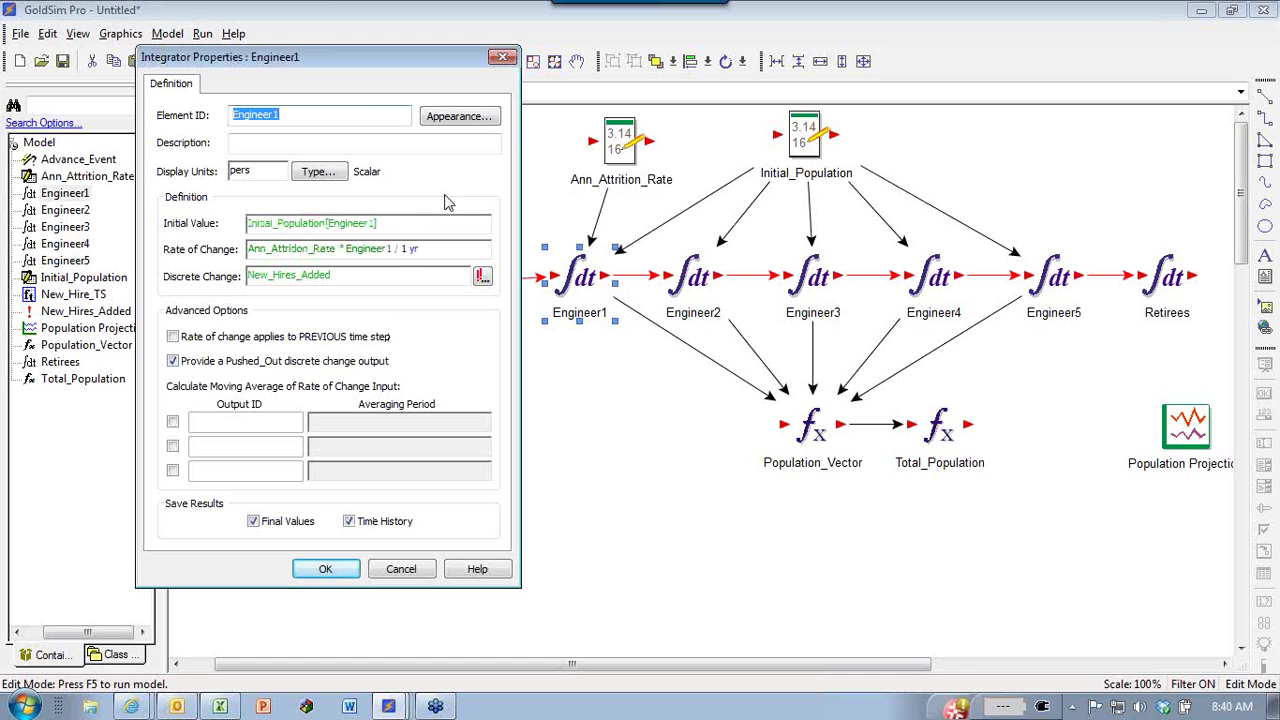
# Set Engineer1's rate of change to round(Ann_Attrition_Rate * Engineer1) / 1 yr.
pyautogui.click(250, 249)
pyautogui.write('round(')
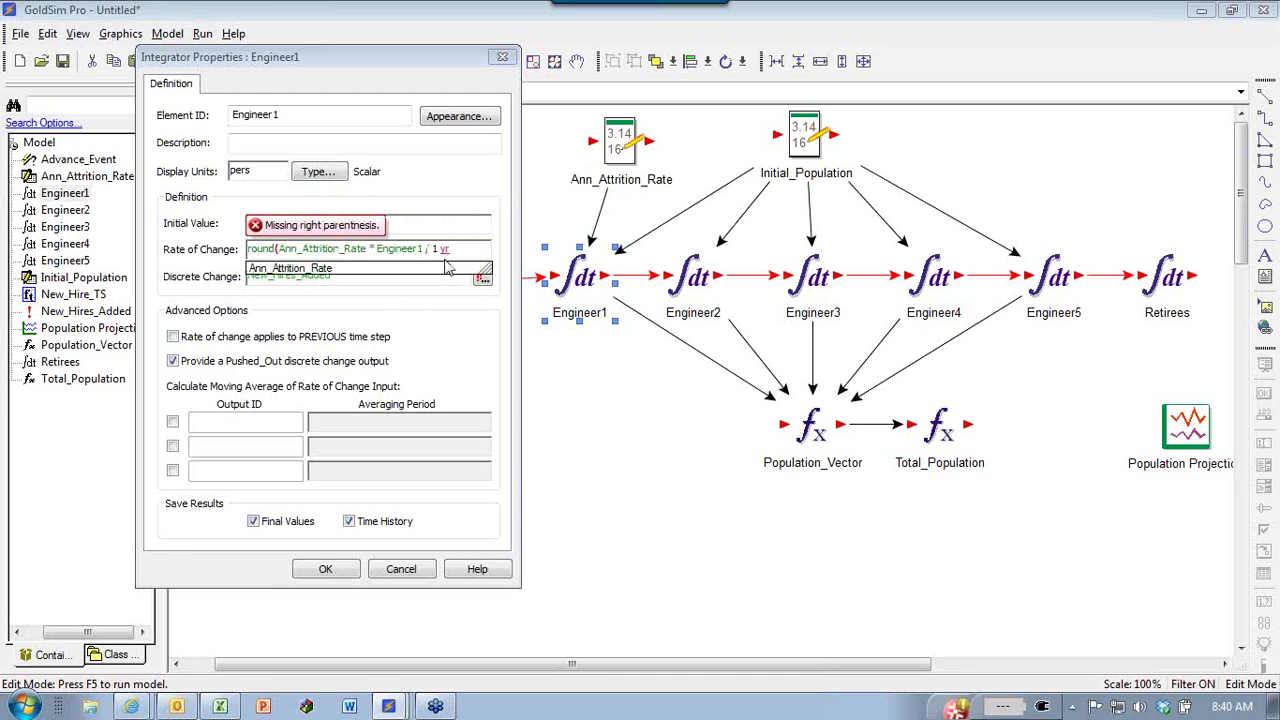
pyautogui.write(')')
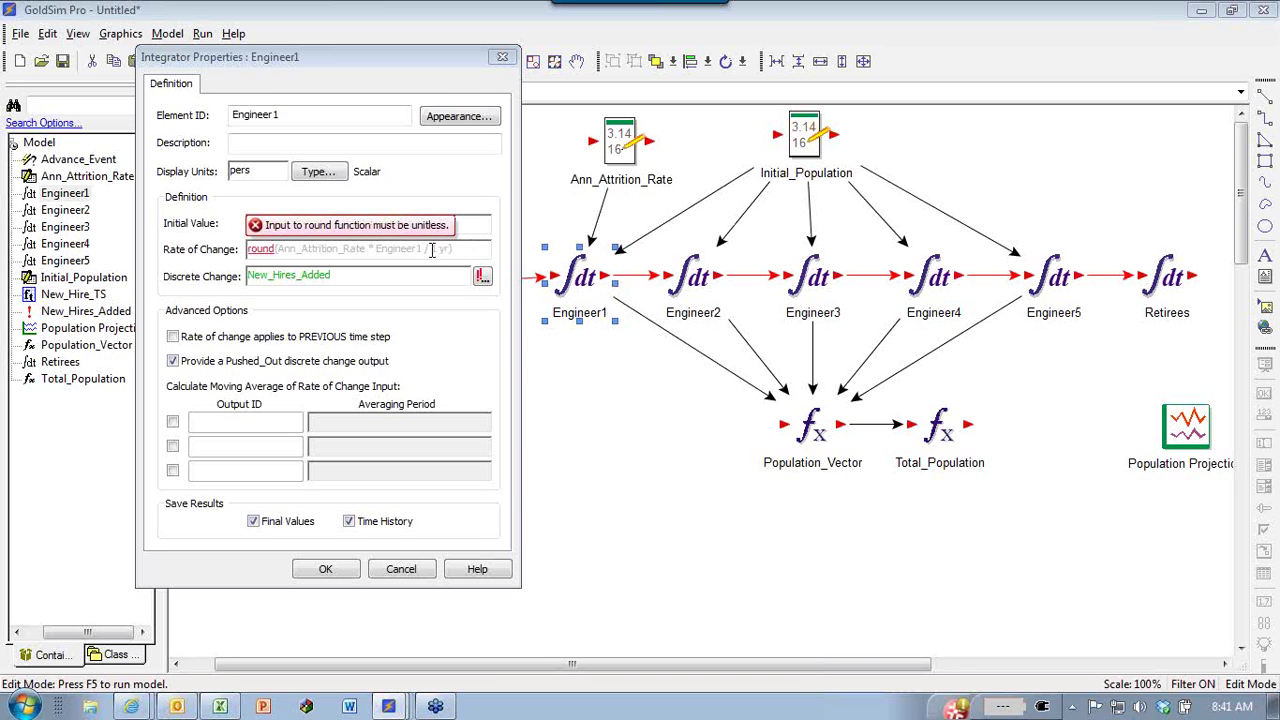
pyautogui.write('1 ')
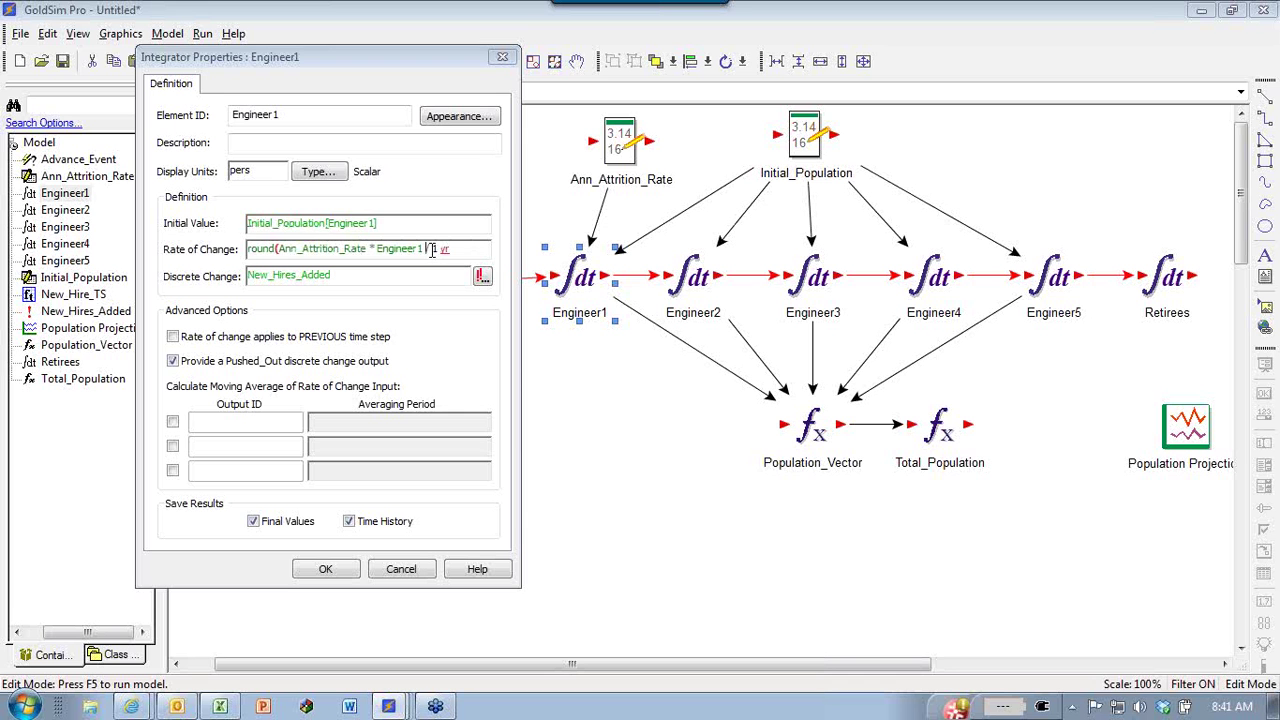
pyautogui.write(')')
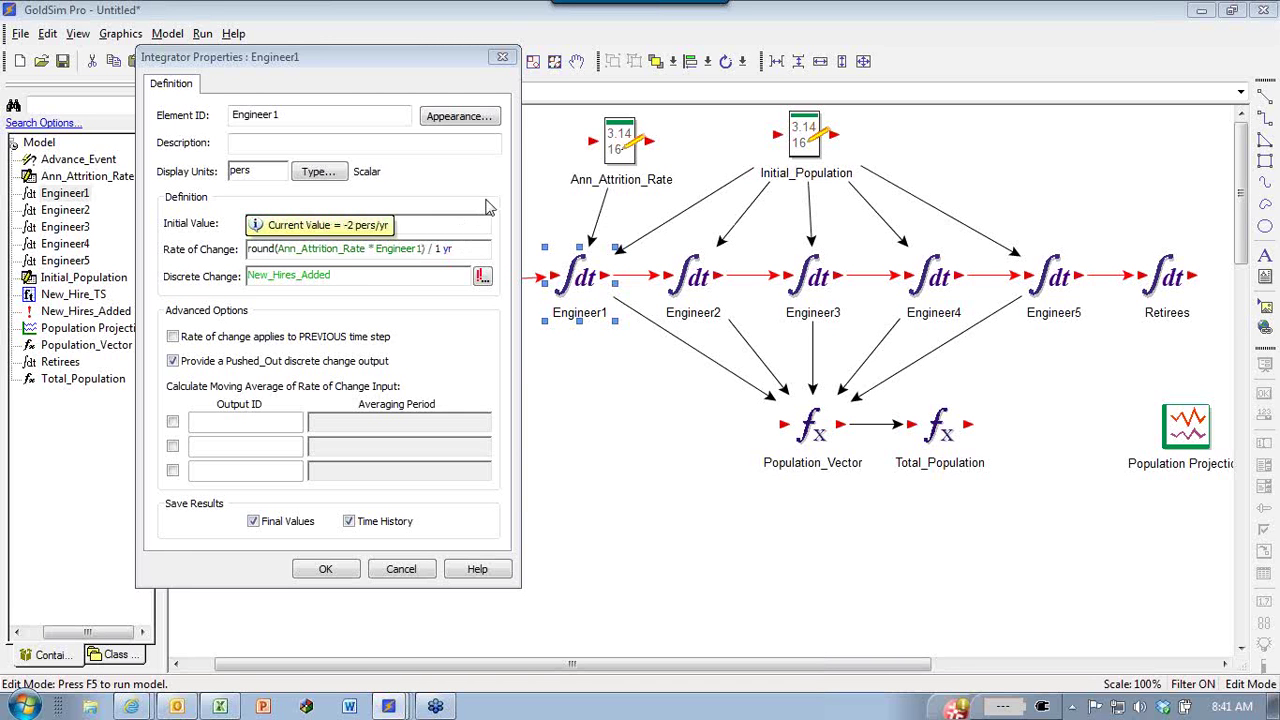
pyautogui.click(480, 209)
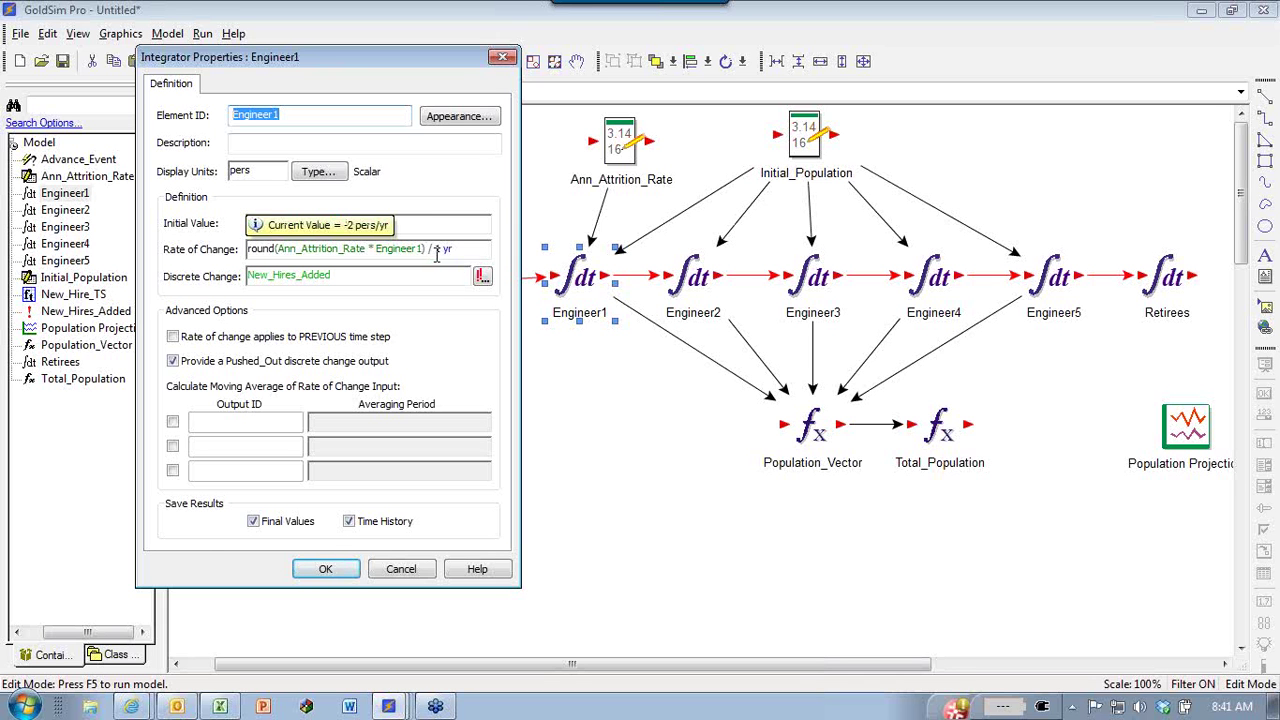
pyautogui.doubleClick(441, 250)
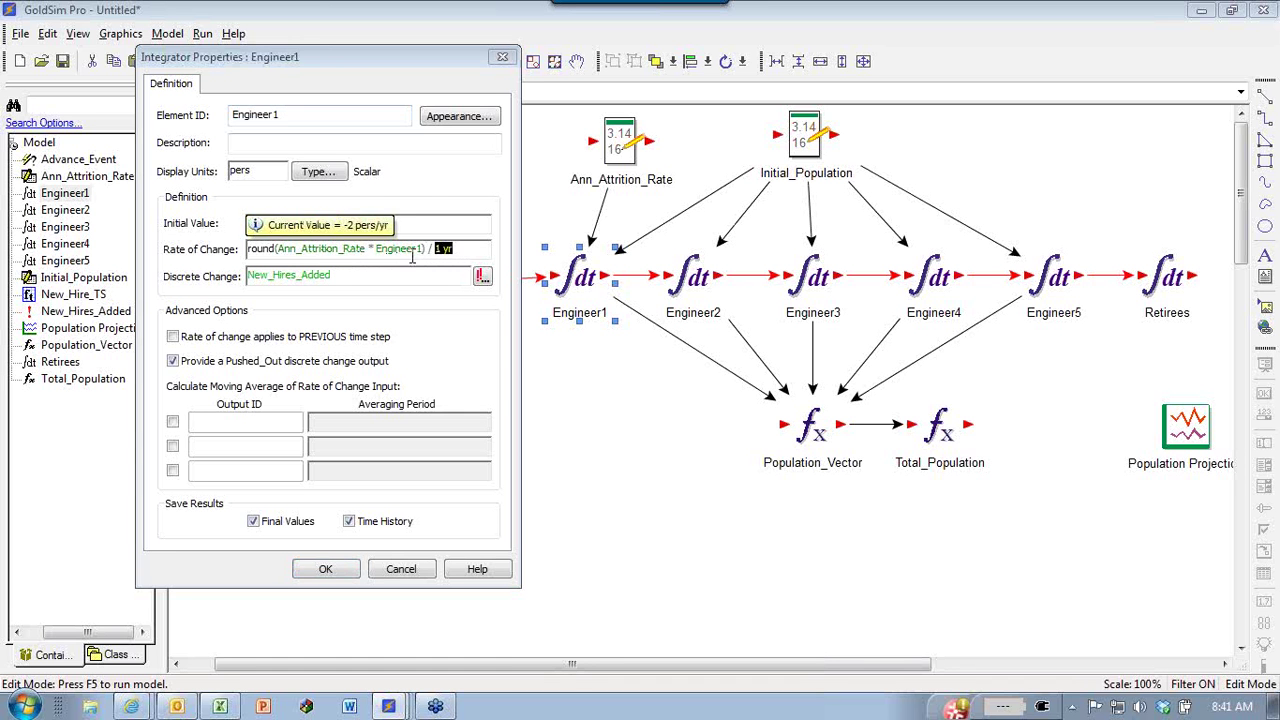
pyautogui.hotkey('ctrl', 'a')
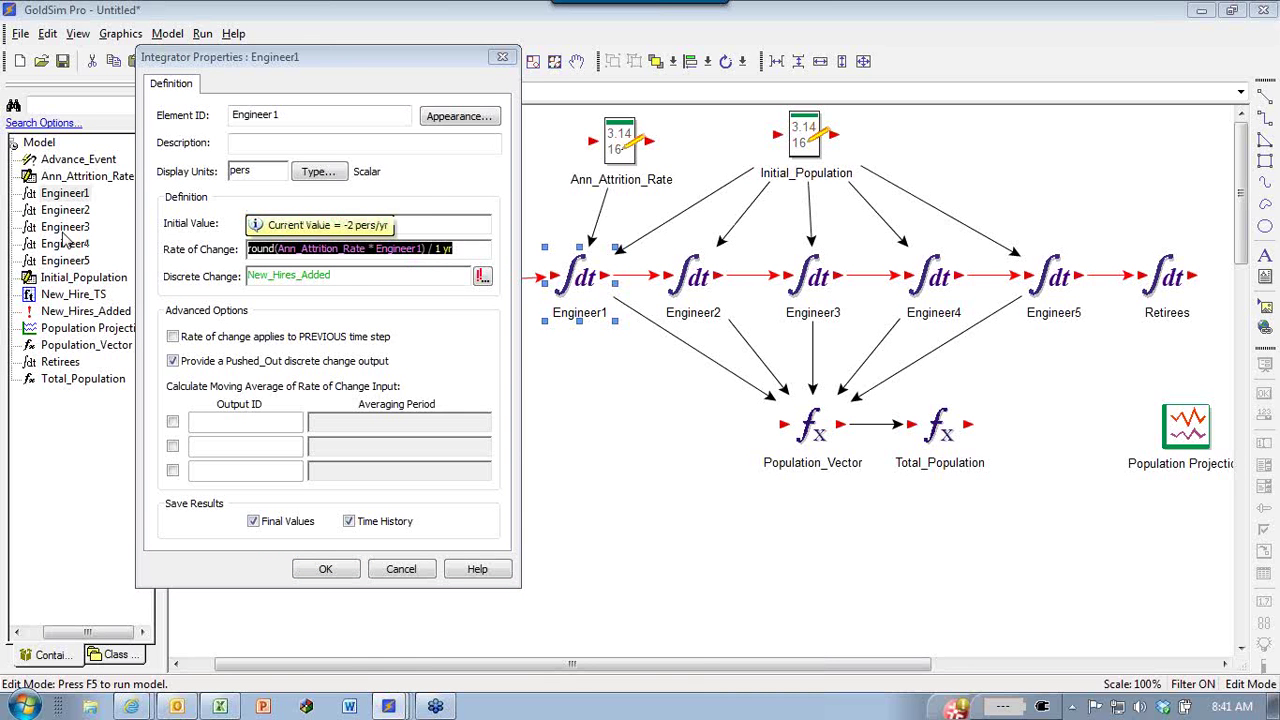
pyautogui.click(325, 569)
# Run the model, compare the Engineer1 and Engineer2 values in the Population Projection table, and return to edit mode.
pyautogui.press('F5')
pyautogui.press('Return')
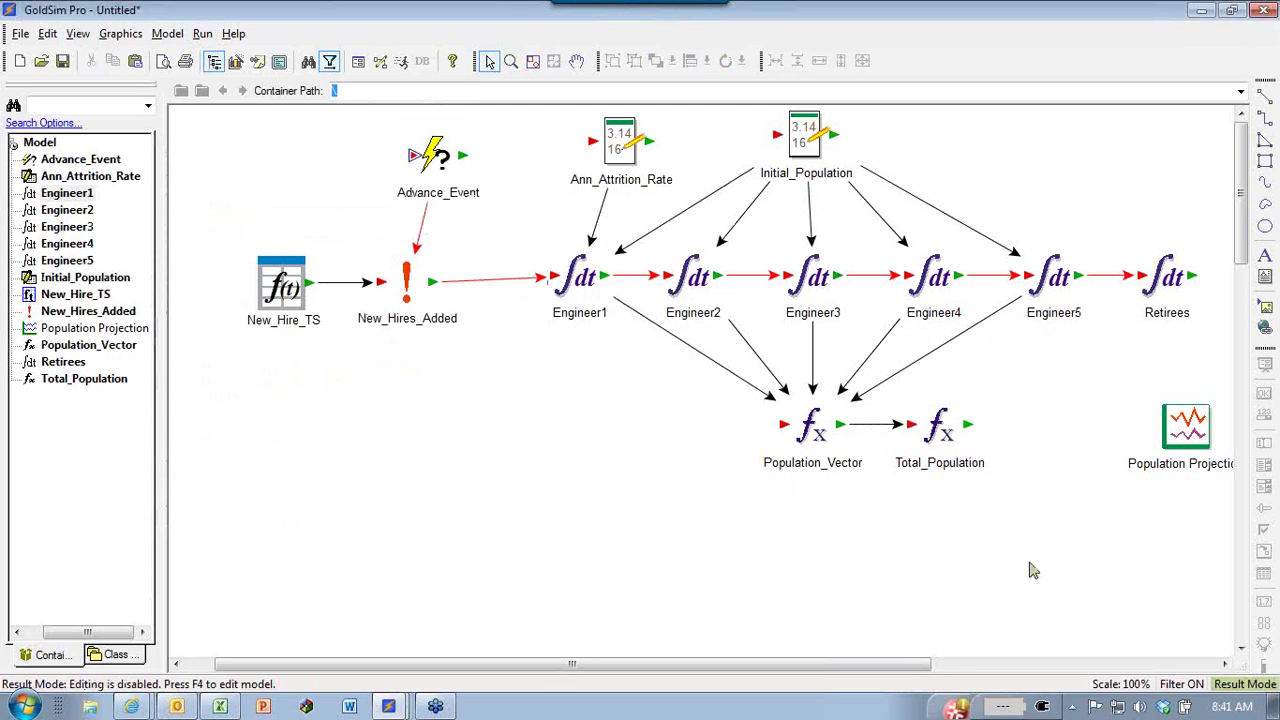
pyautogui.doubleClick(1176, 432)
pyautogui.click(325, 119)
pyautogui.click(504, 171)
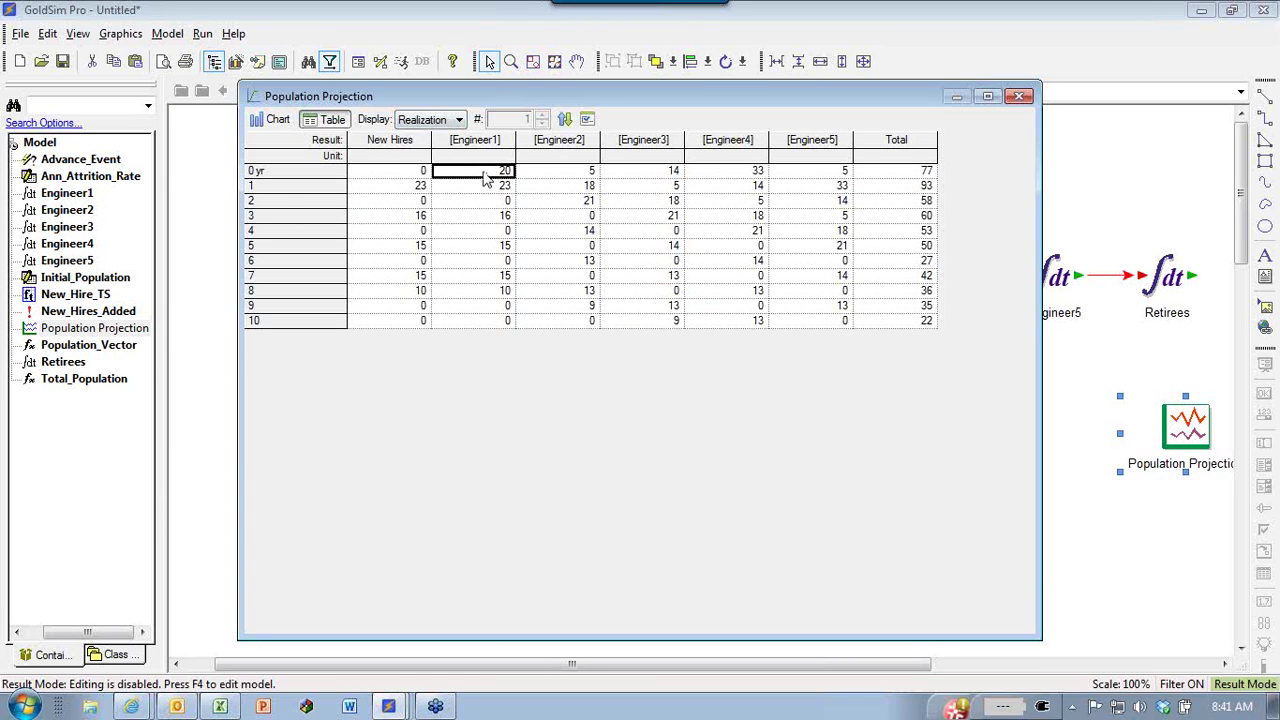
pyautogui.click(560, 190)
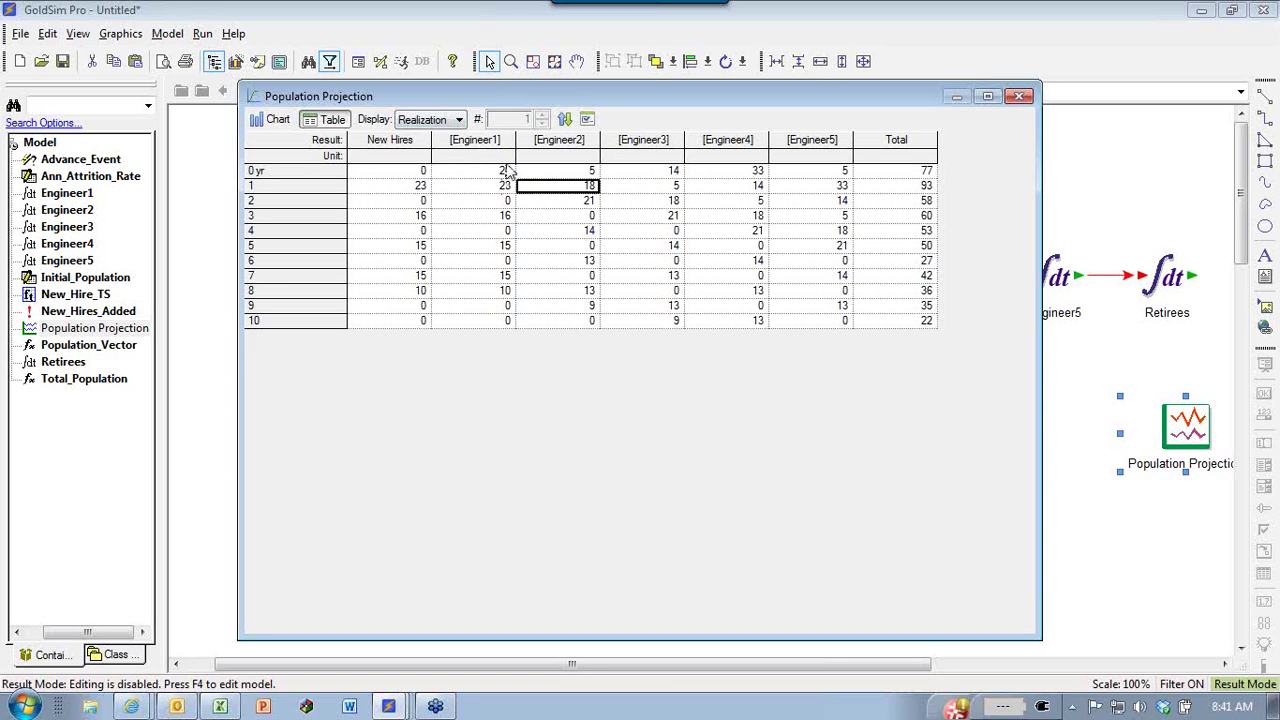
pyautogui.click(1019, 96)
pyautogui.press('F4')
pyautogui.press('Return')
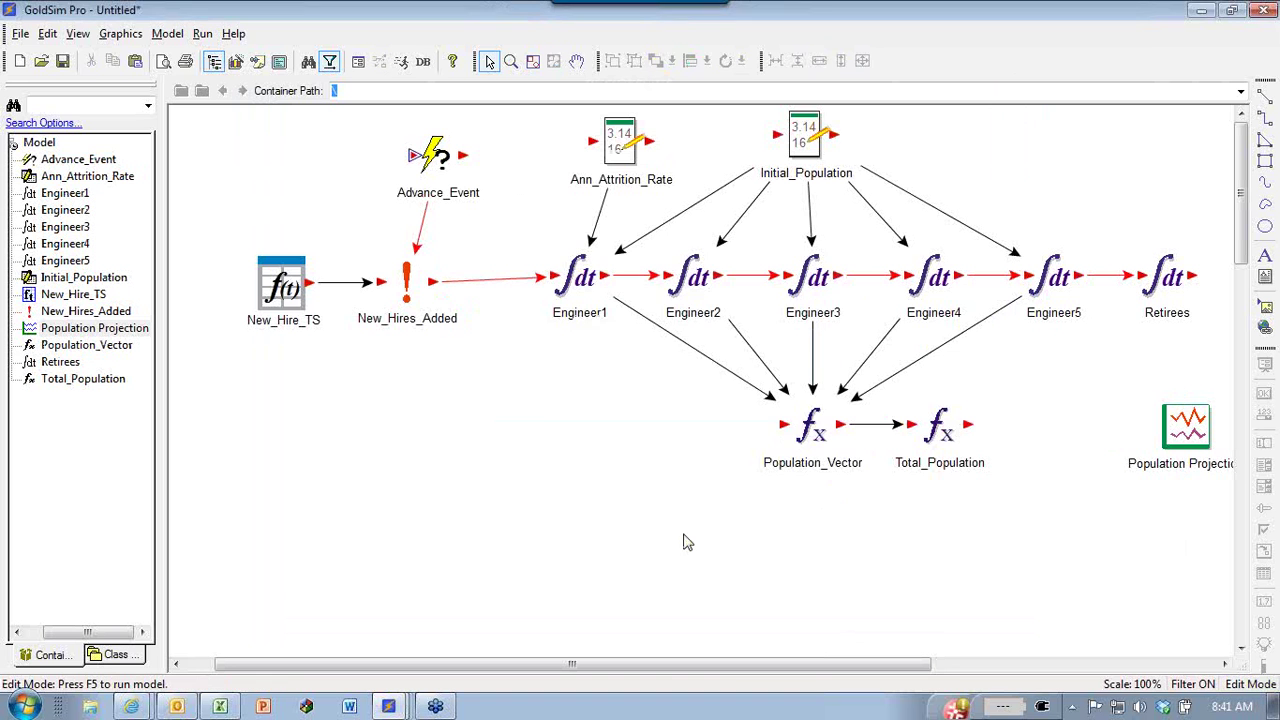
# Copy the rate of change expression from the Engineer1 integrator.
pyautogui.click(578, 283)
pyautogui.doubleClick(580, 285)
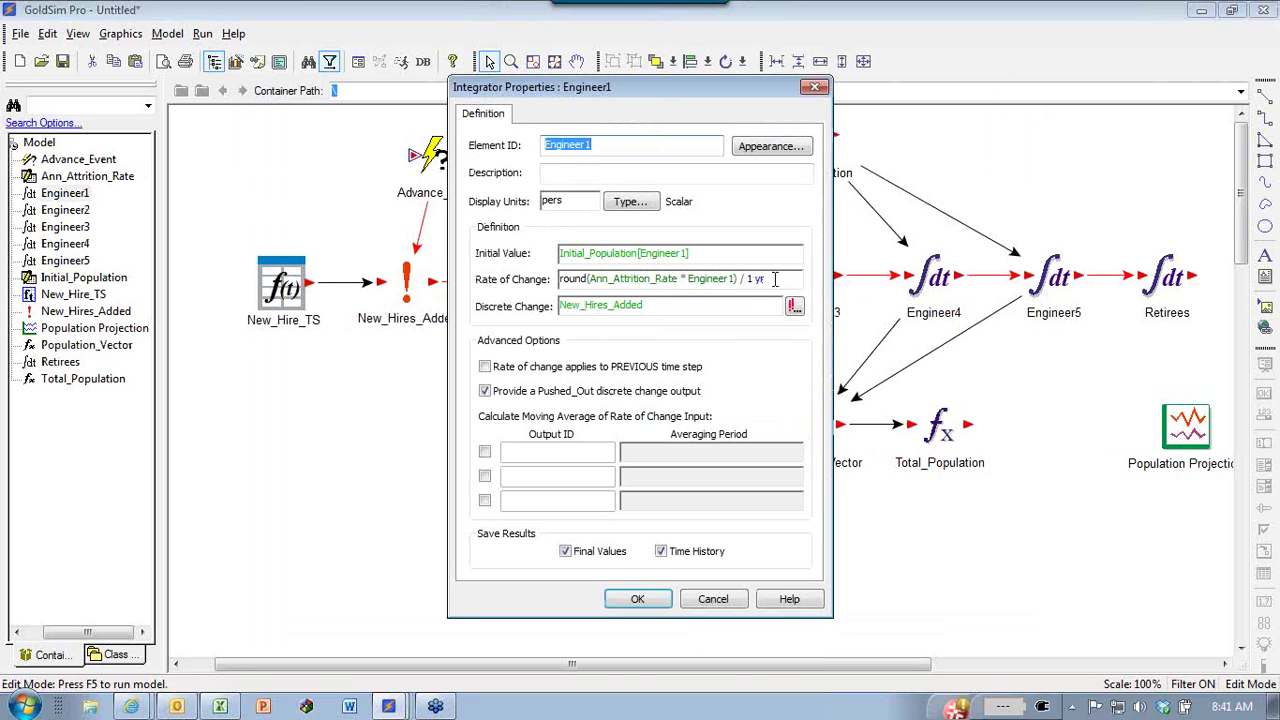
pyautogui.moveTo(775, 279); pyautogui.dragTo(463, 285)
pyautogui.hotkey('ctrl', 'c')
pyautogui.click(712, 599)
# Set Engineer2's rate of change to round(Ann_Attrition_Rate * Engineer2) / 1 yr, adapting the copied expression.
pyautogui.click(697, 280)
pyautogui.doubleClick(697, 280)
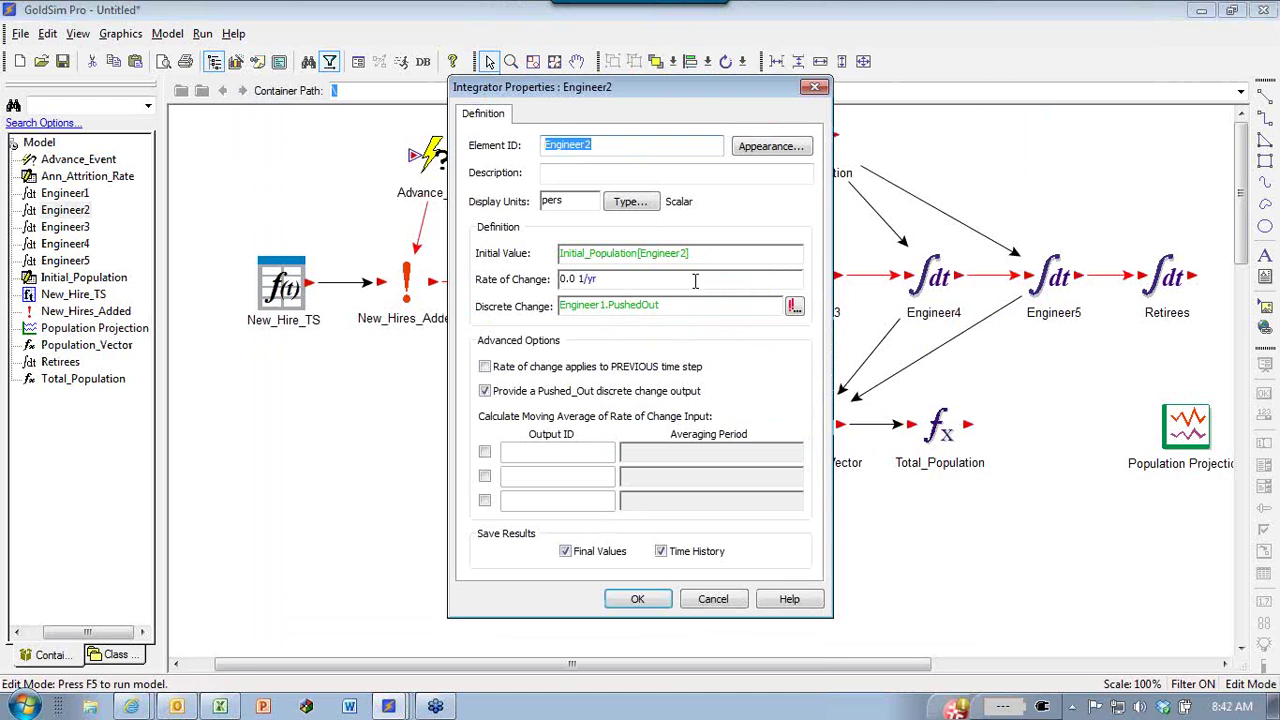
pyautogui.moveTo(705, 280); pyautogui.dragTo(503, 284)
pyautogui.hotkey('ctrl', 'v')
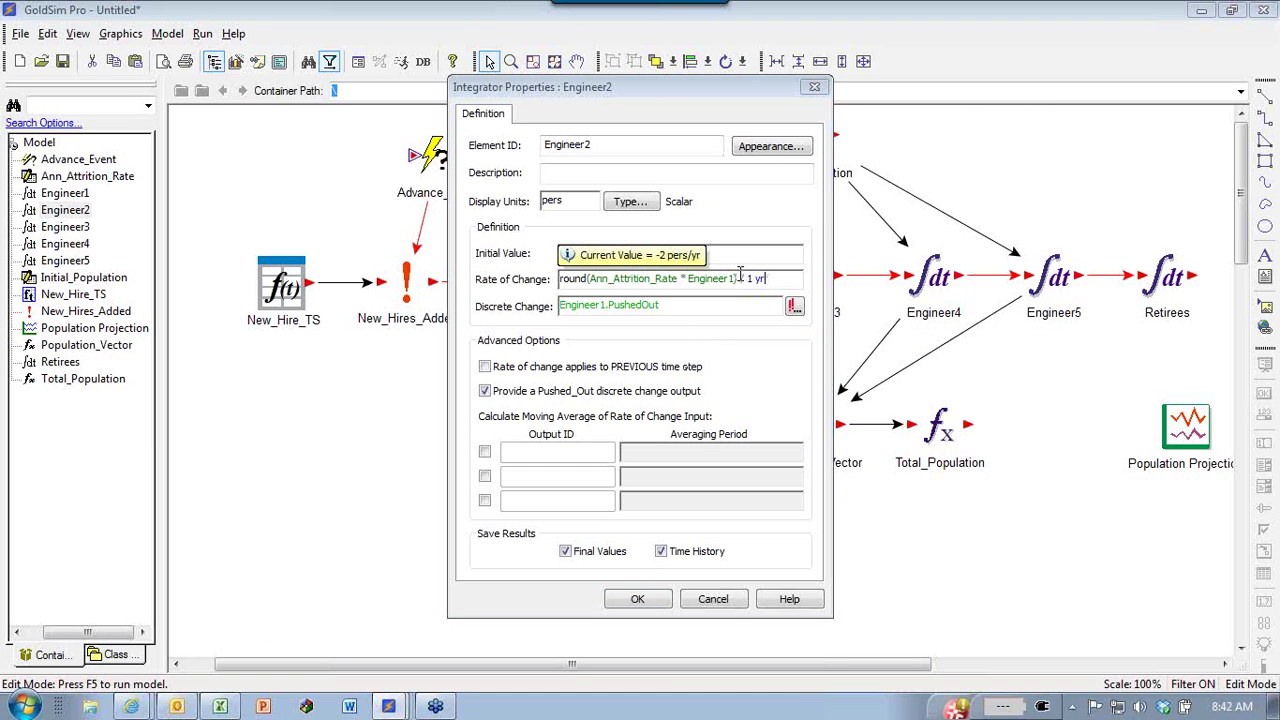
pyautogui.doubleClick(722, 279)
pyautogui.write('Engineer2')
pyautogui.click(634, 604)
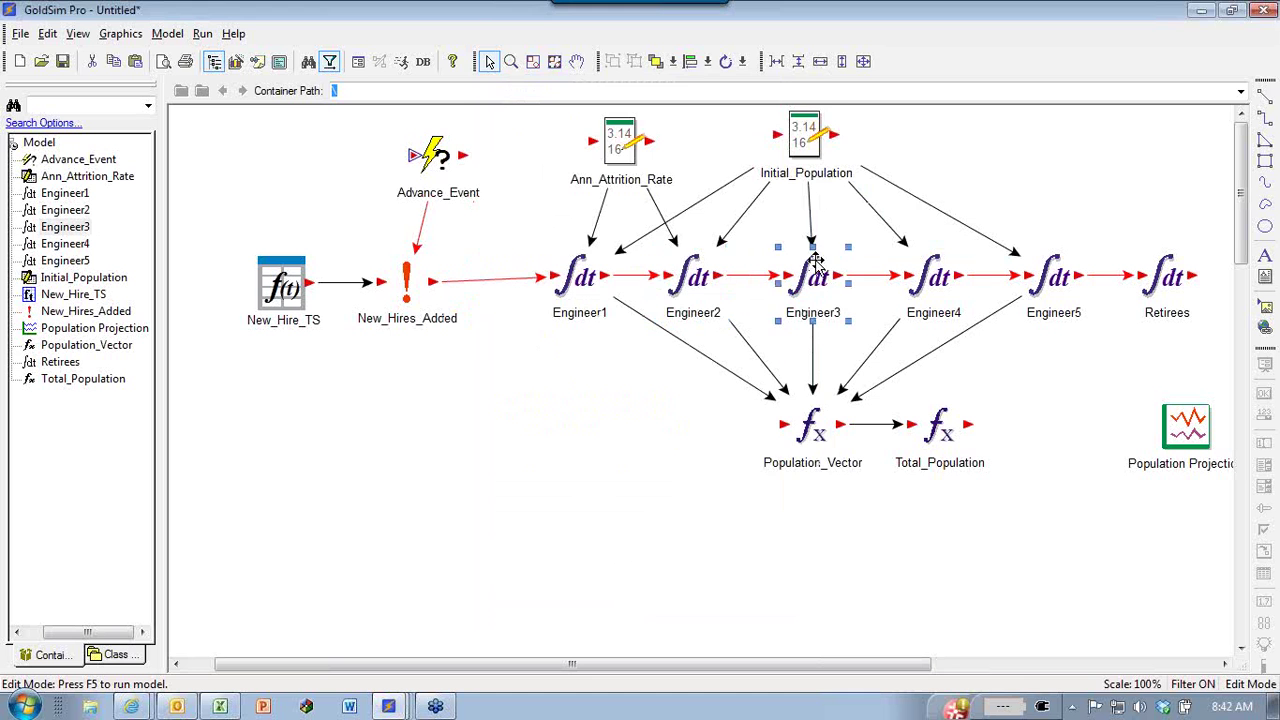
# Set Engineer3's rate of change to round(Ann_Attrition_Rate * Engineer3) / 1 yr.
pyautogui.doubleClick(810, 276)
pyautogui.click(662, 278)
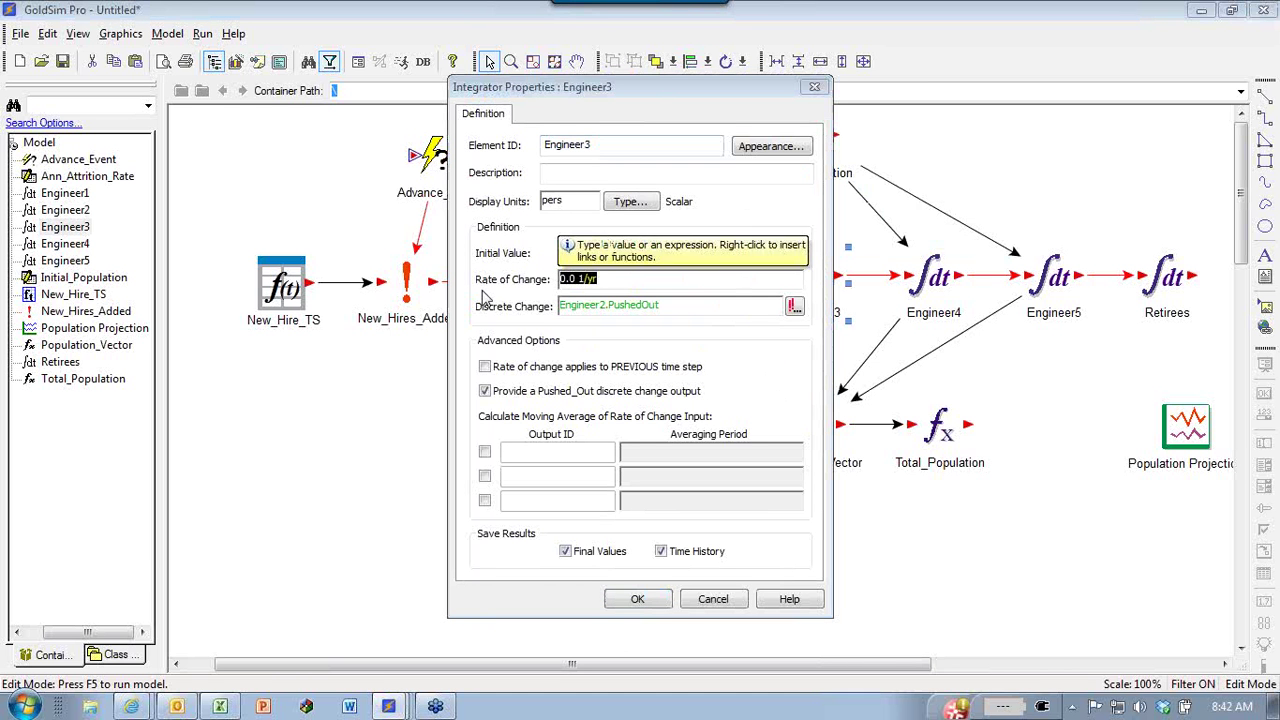
pyautogui.write('round(Ann_Attrition_Rate * Engineer3) / 1 yr')
pyautogui.doubleClick(731, 278)
pyautogui.write('Engineer3')
pyautogui.click(637, 599)
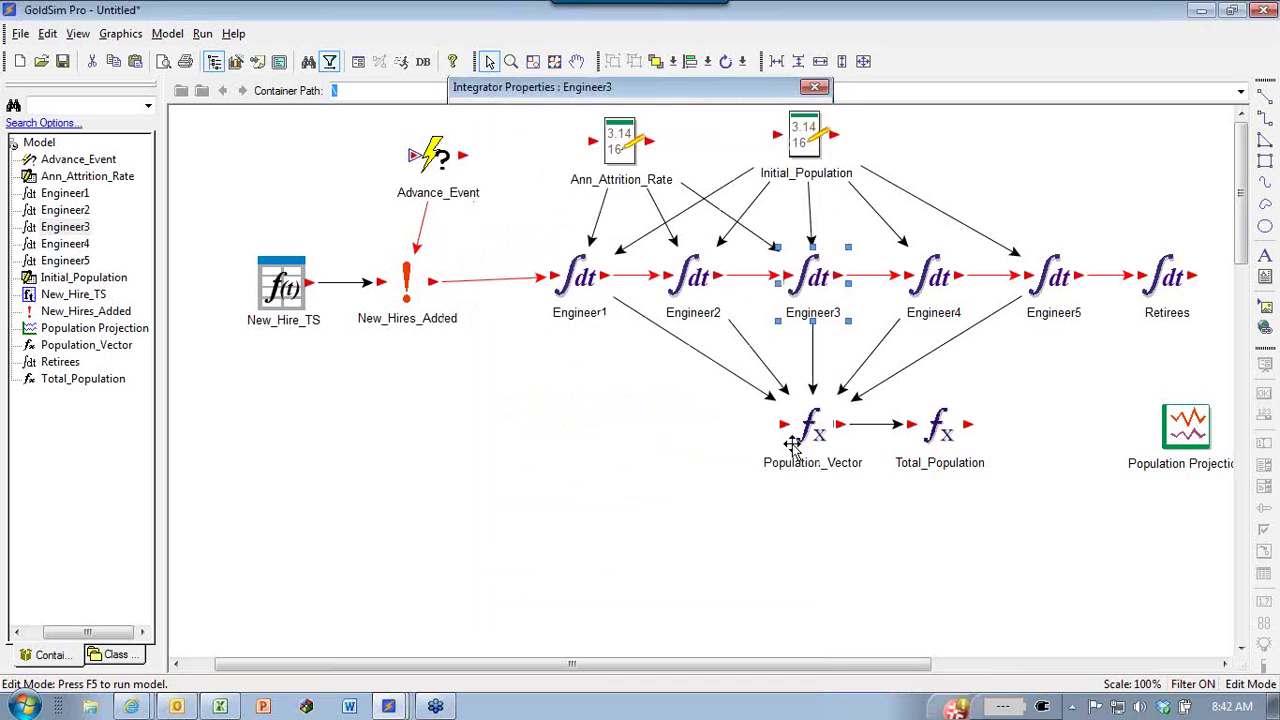
# Set Engineer4's rate of change to round(Ann_Attrition_Rate * Engineer4) / 1 yr.
pyautogui.doubleClick(930, 285)
pyautogui.click(600, 279)
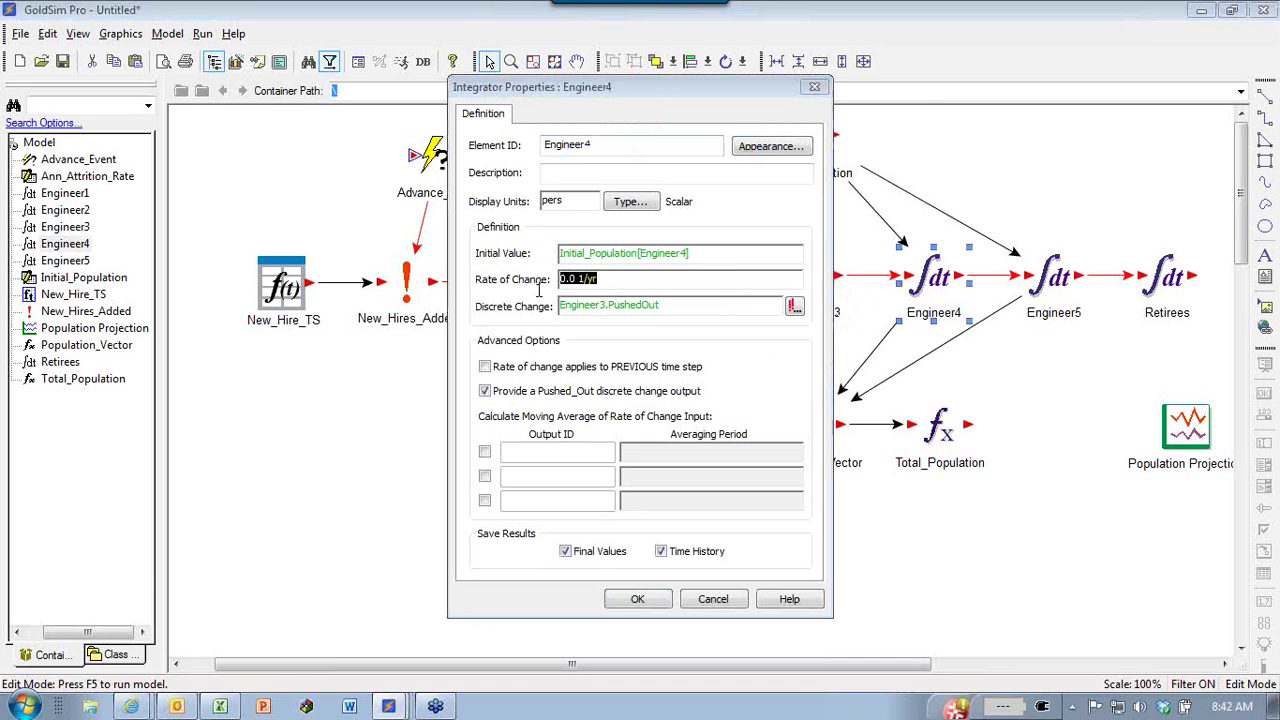
pyautogui.write('round(Ann_Attrition_Rate * Engineer3)')
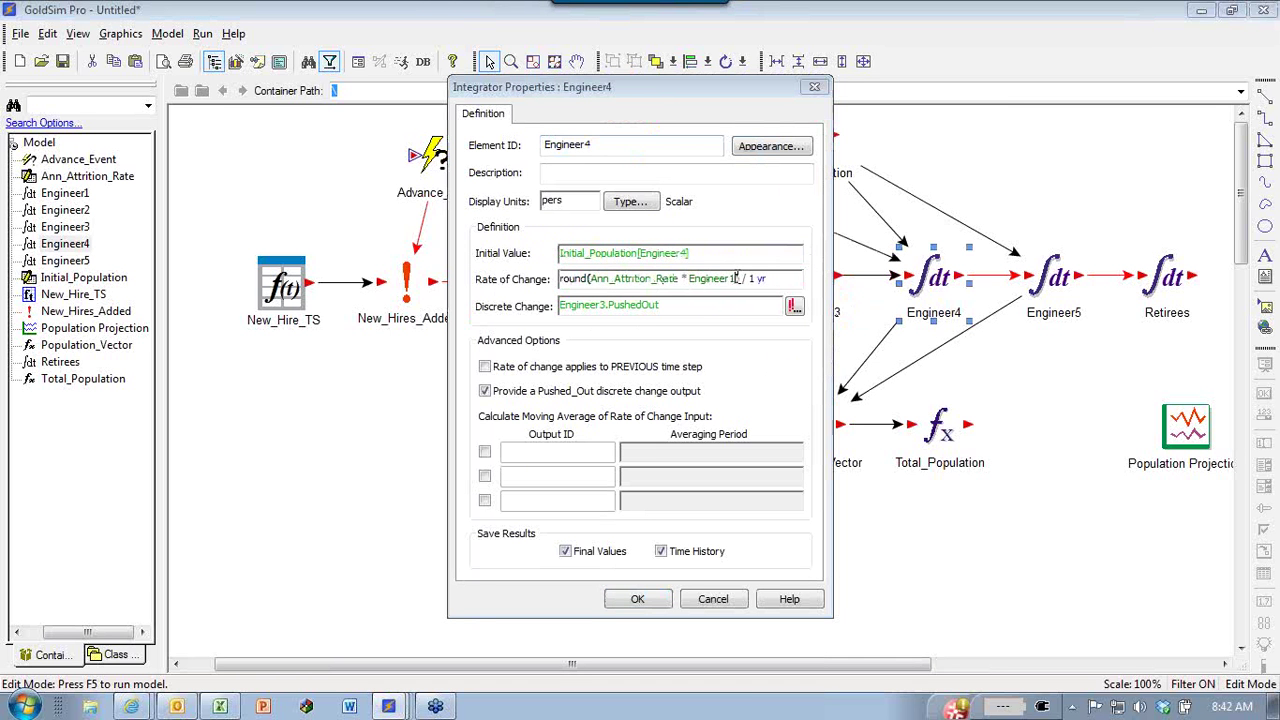
pyautogui.press('BackSpace')
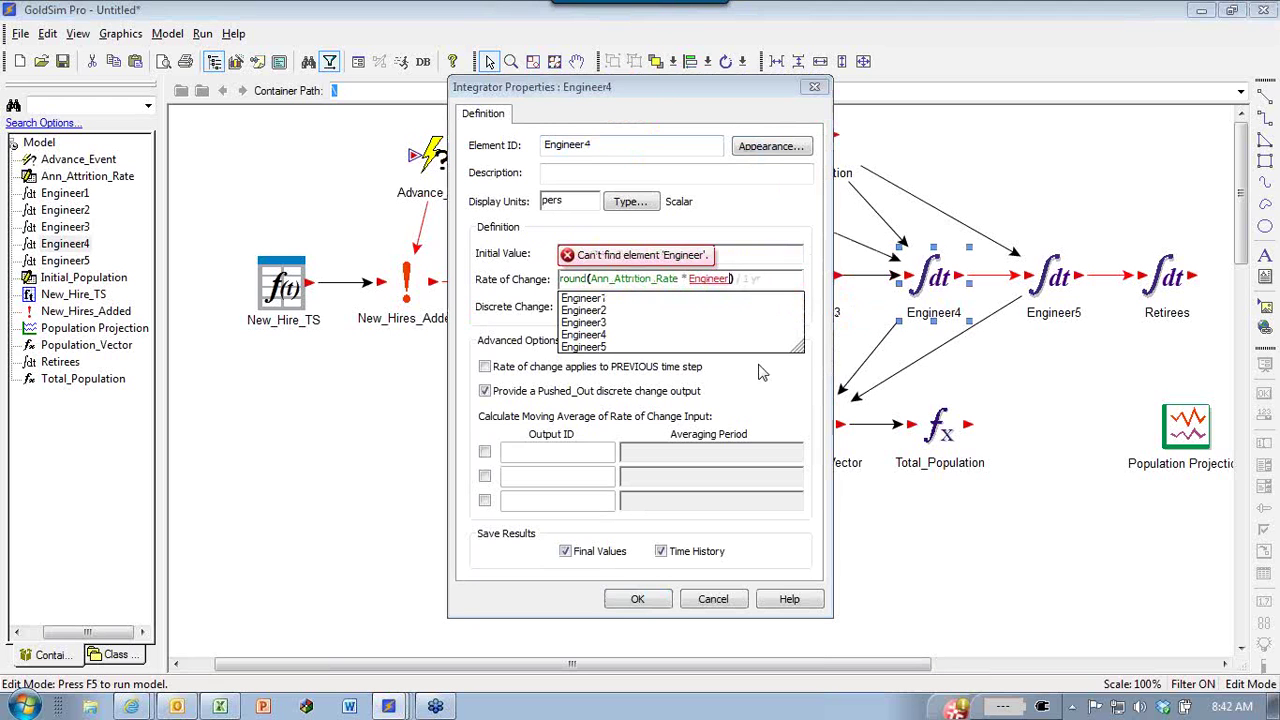
pyautogui.write('4')
pyautogui.click(637, 598)
# Set Engineer5's rate of change to round(Ann_Attrition_Rate * Engineer5) / 1 yr.
pyautogui.click(1058, 280)
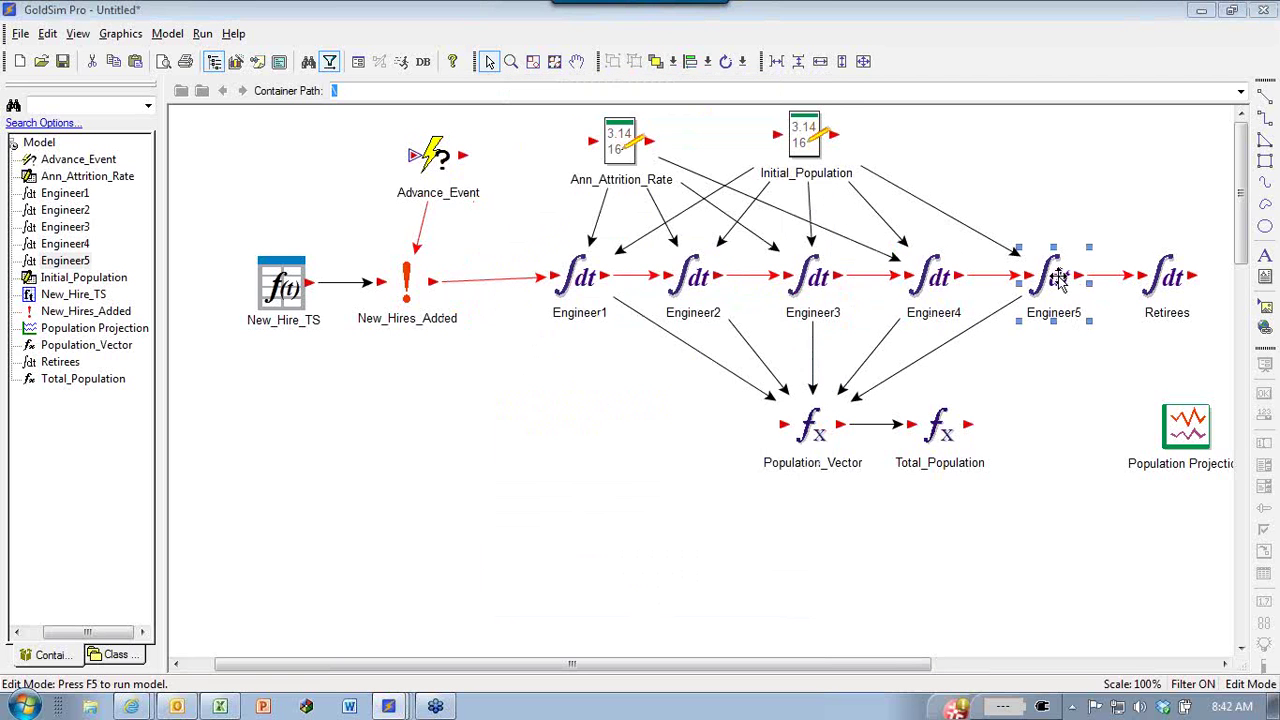
pyautogui.doubleClick(1058, 280)
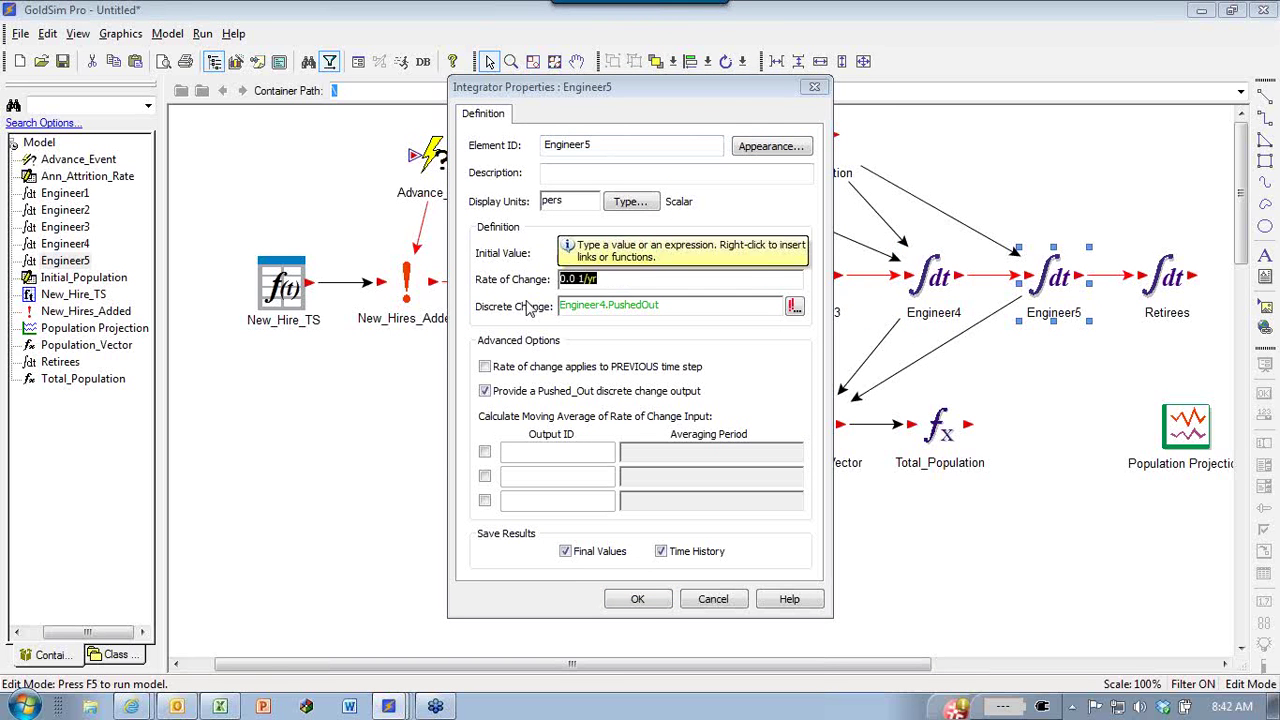
pyautogui.hotkey('ctrl', 'v')
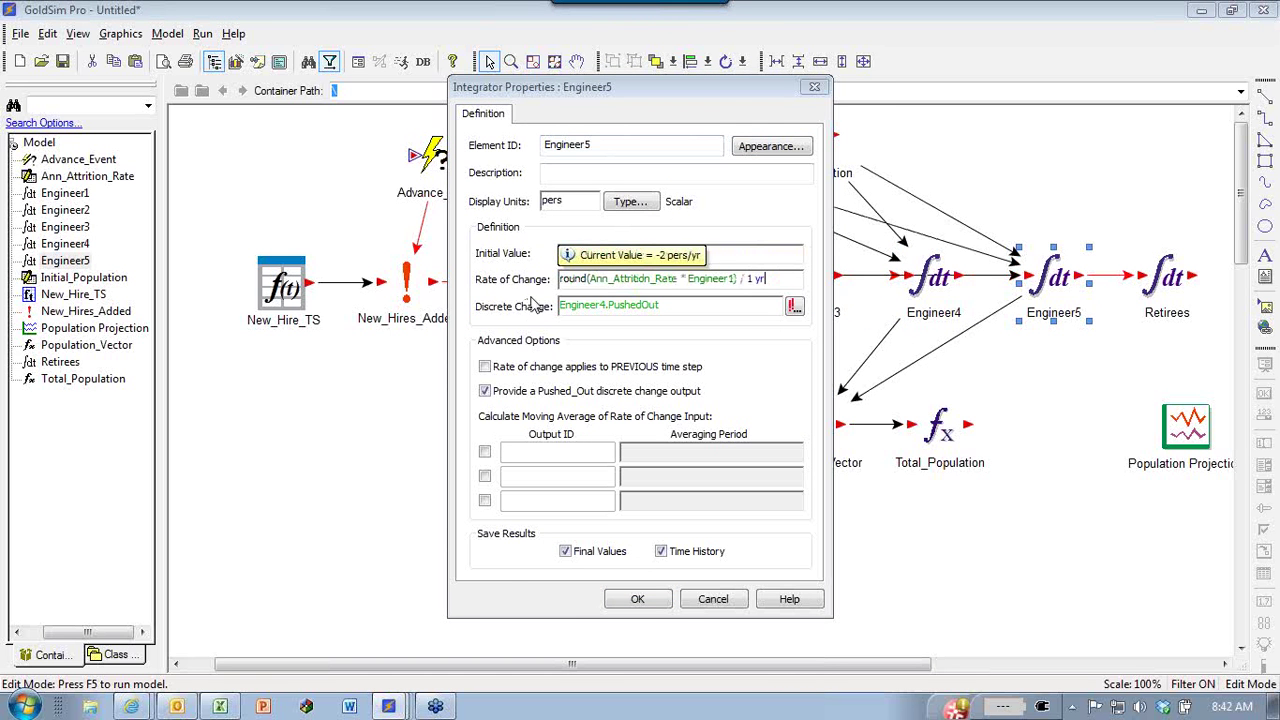
pyautogui.click(736, 279)
pyautogui.press('BackSpace')
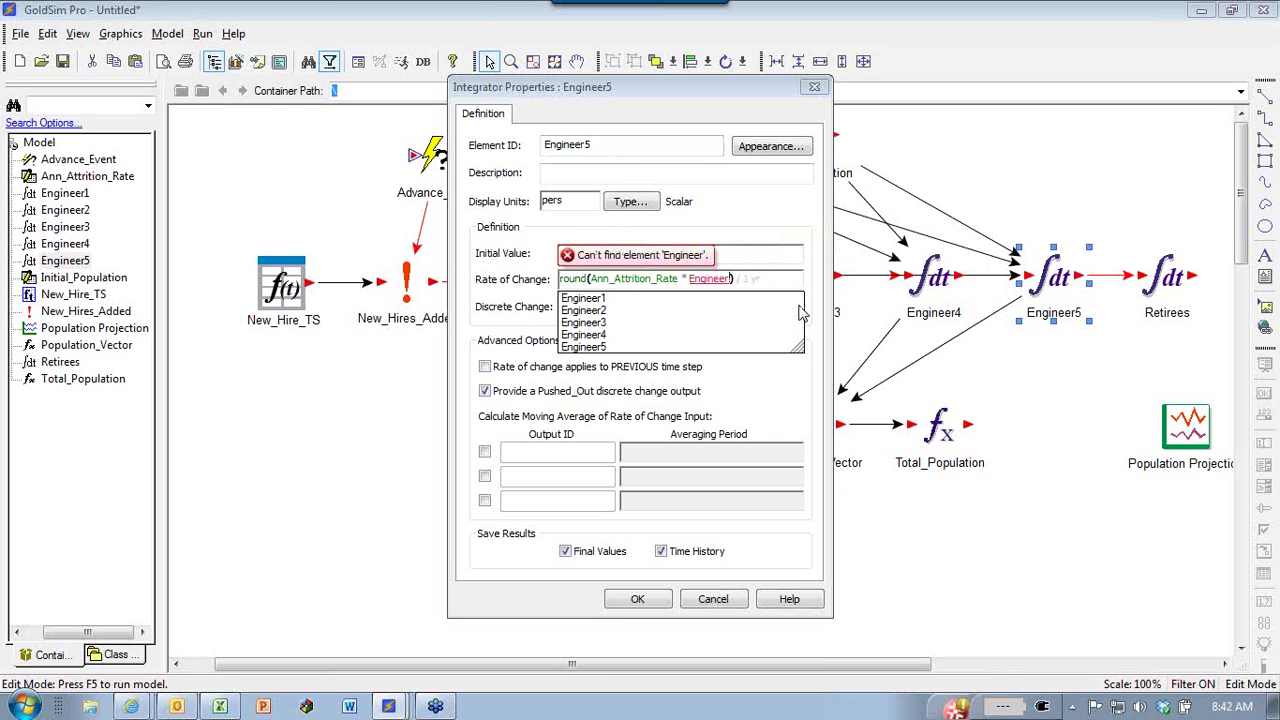
pyautogui.write('5')
pyautogui.click(632, 600)
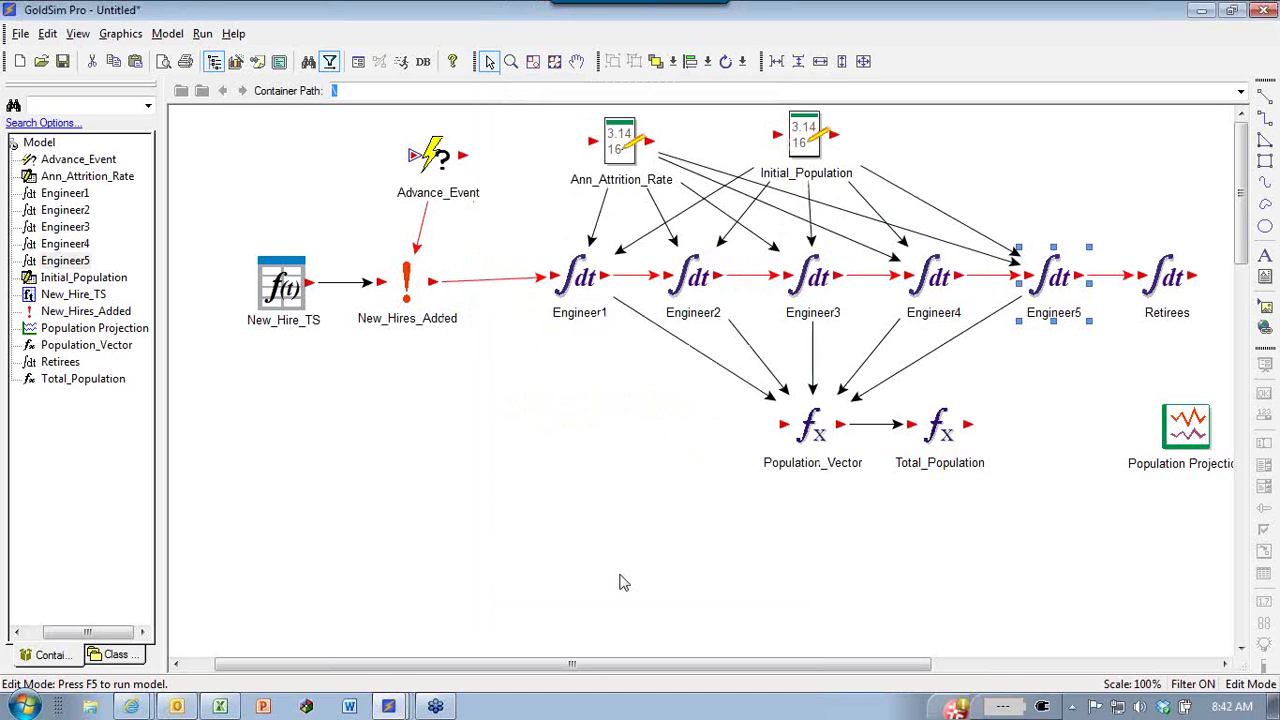
# Run the model and examine how attrition affects each Engineer grade in the Population Projection table and chart.
pyautogui.press('F5')
pyautogui.click(660, 390)
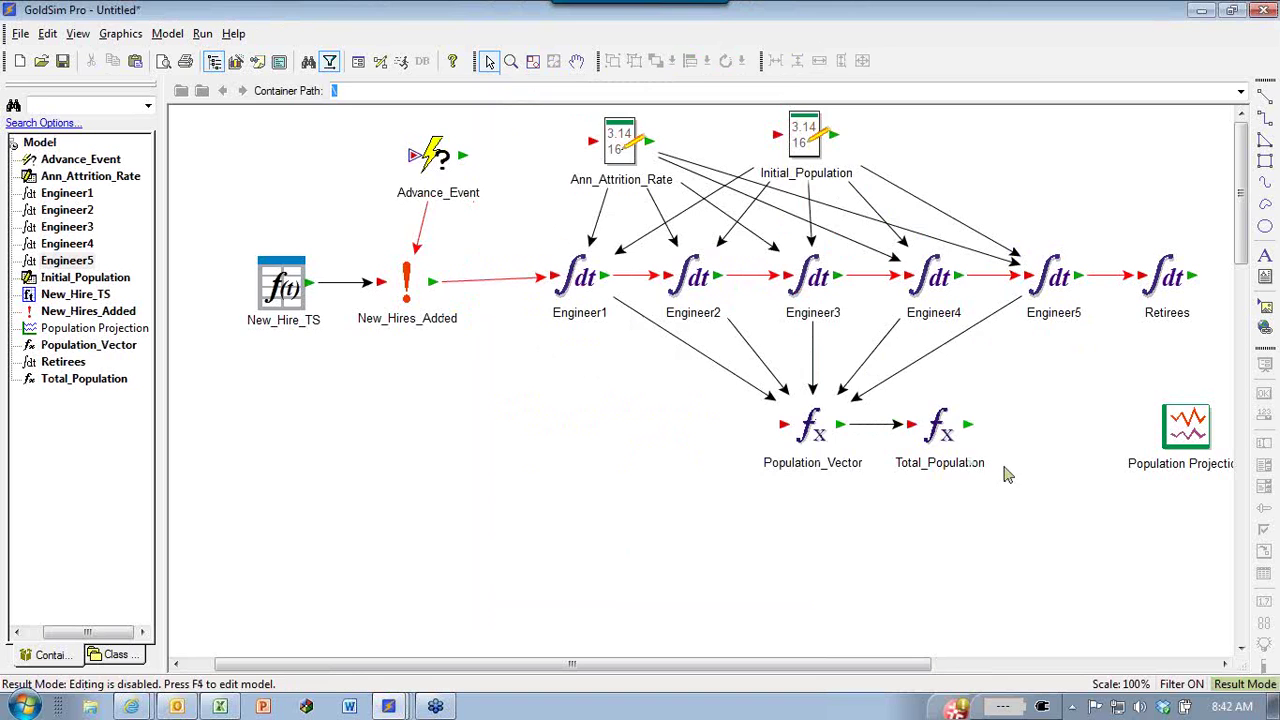
pyautogui.doubleClick(1182, 422)
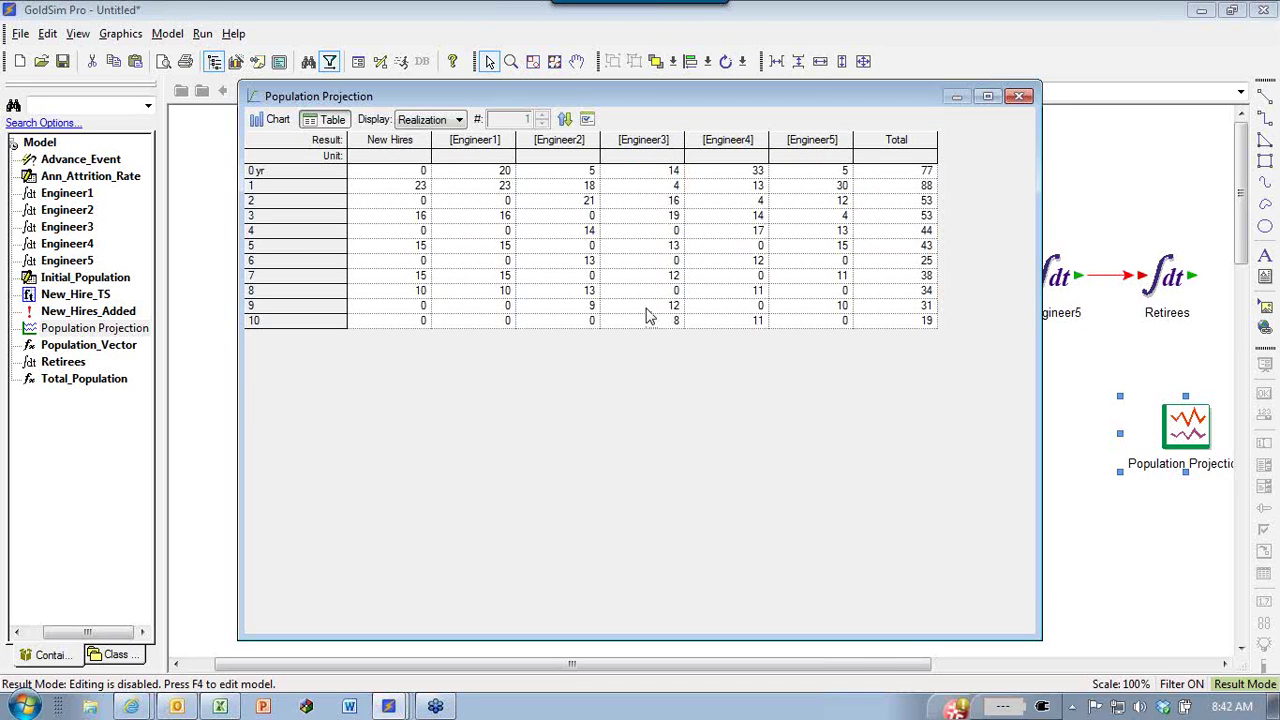
pyautogui.click(574, 174)
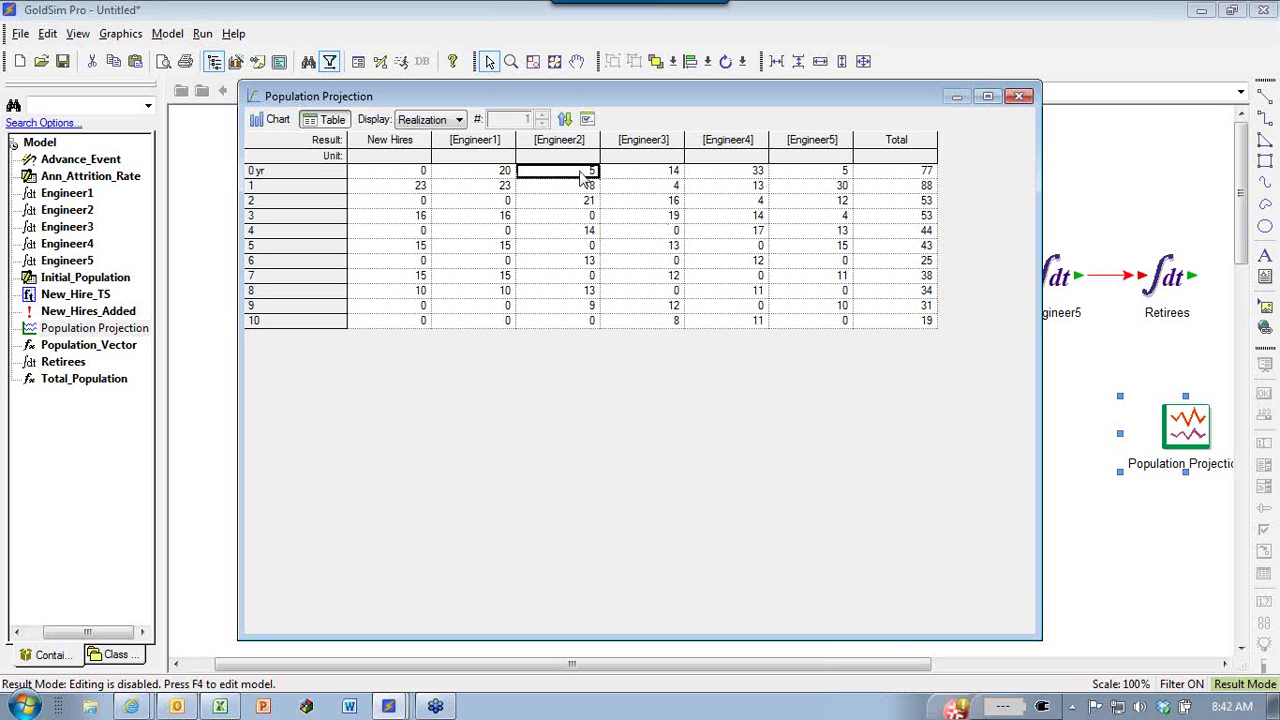
pyautogui.click(617, 188)
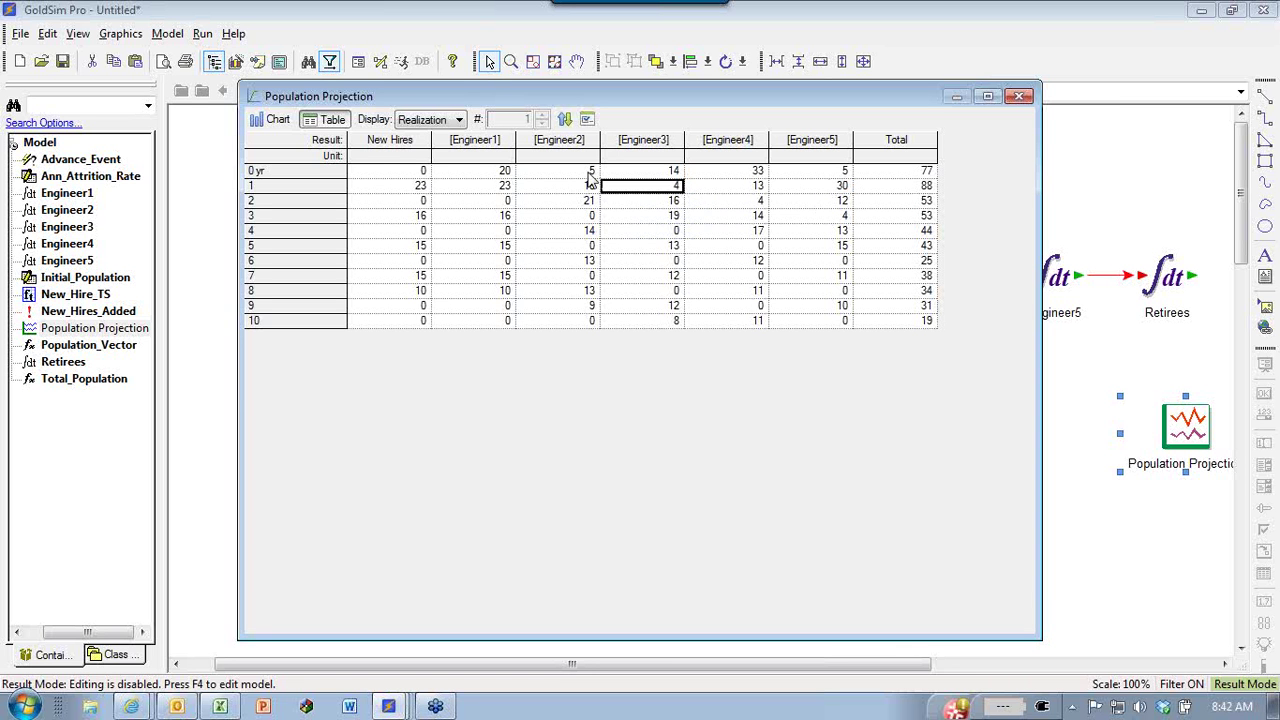
pyautogui.click(661, 175)
pyautogui.click(713, 183)
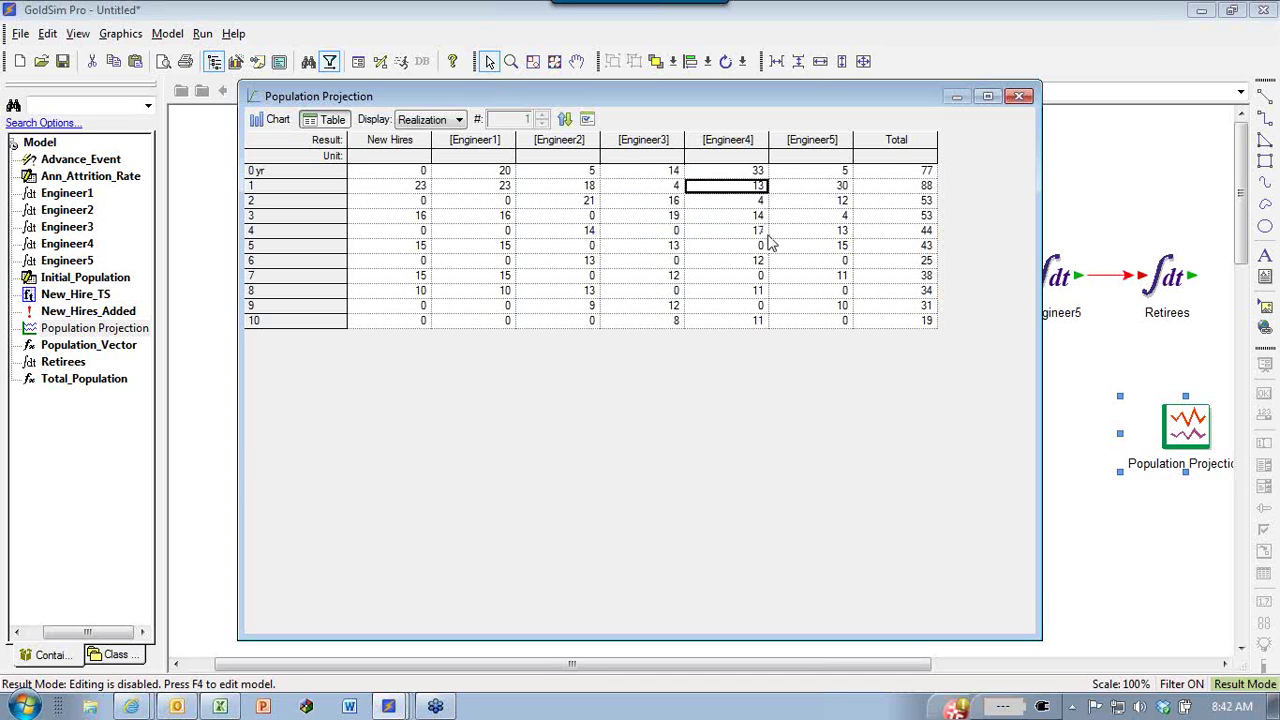
pyautogui.click(757, 177)
pyautogui.click(818, 186)
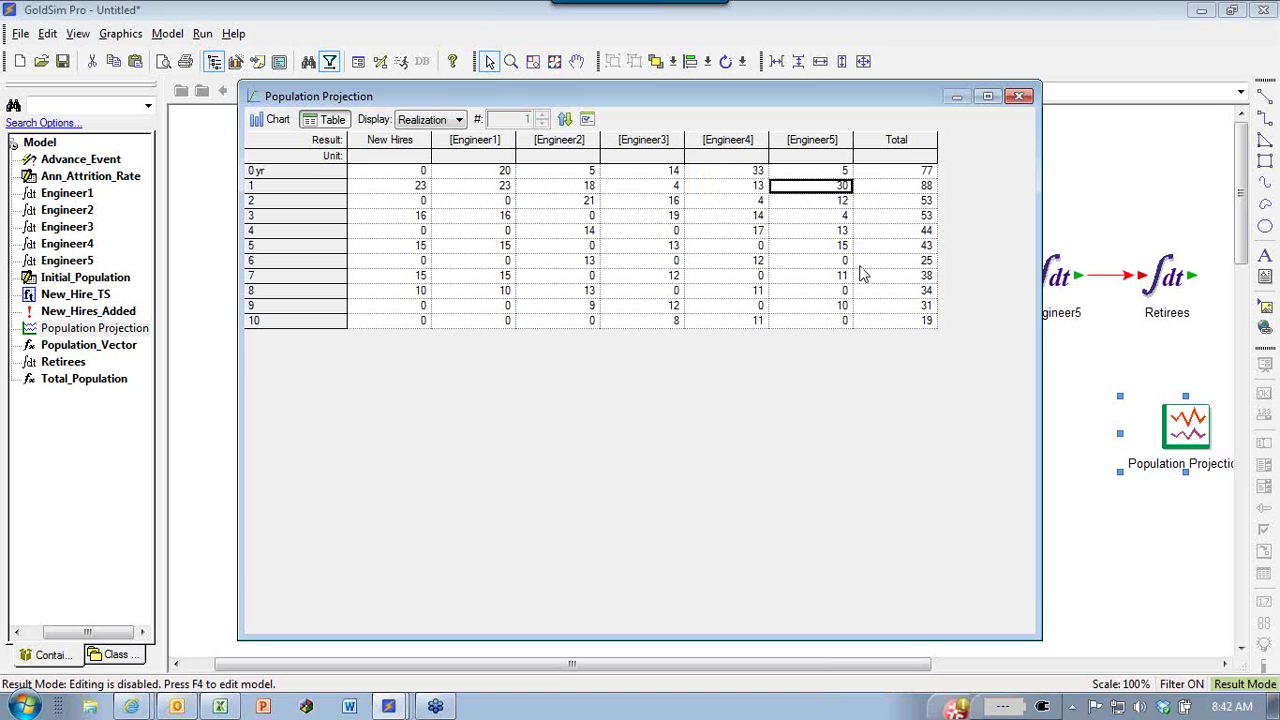
pyautogui.click(270, 121)
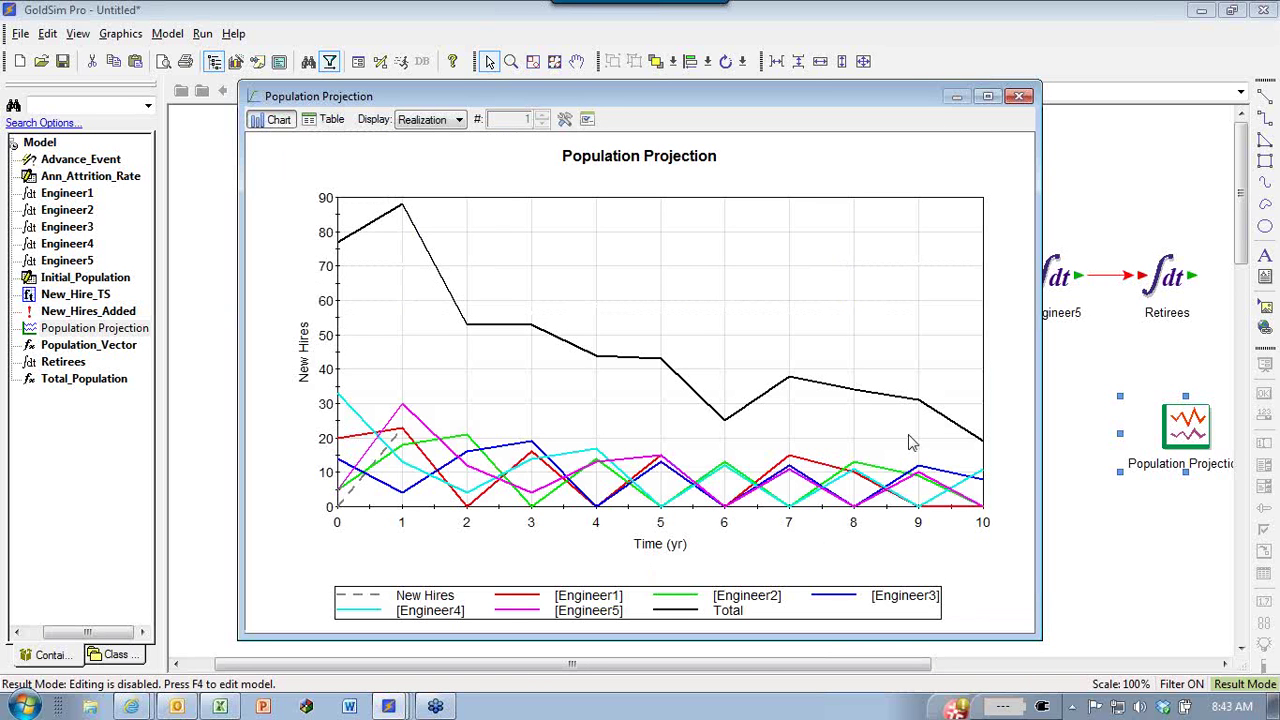
pyautogui.click(1019, 96)
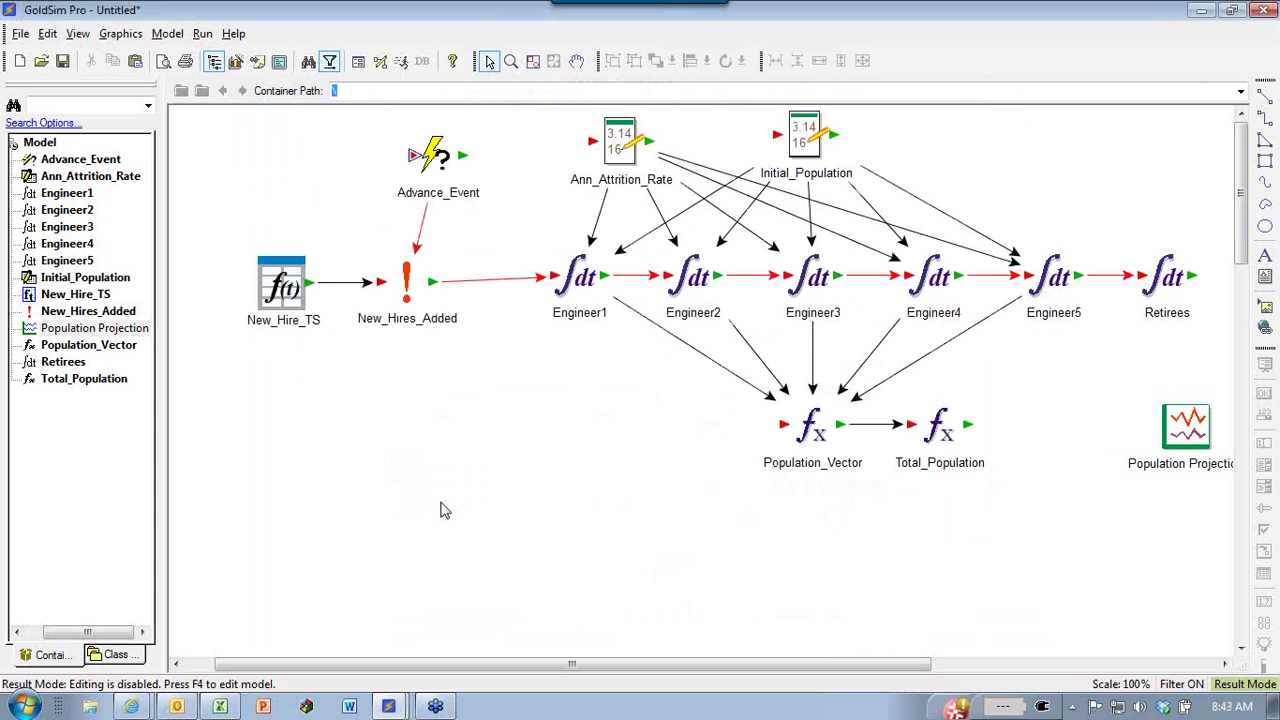
# Return the model to edit mode and select the Engineer1 integrator.
pyautogui.press('F4')
pyautogui.press('Return')
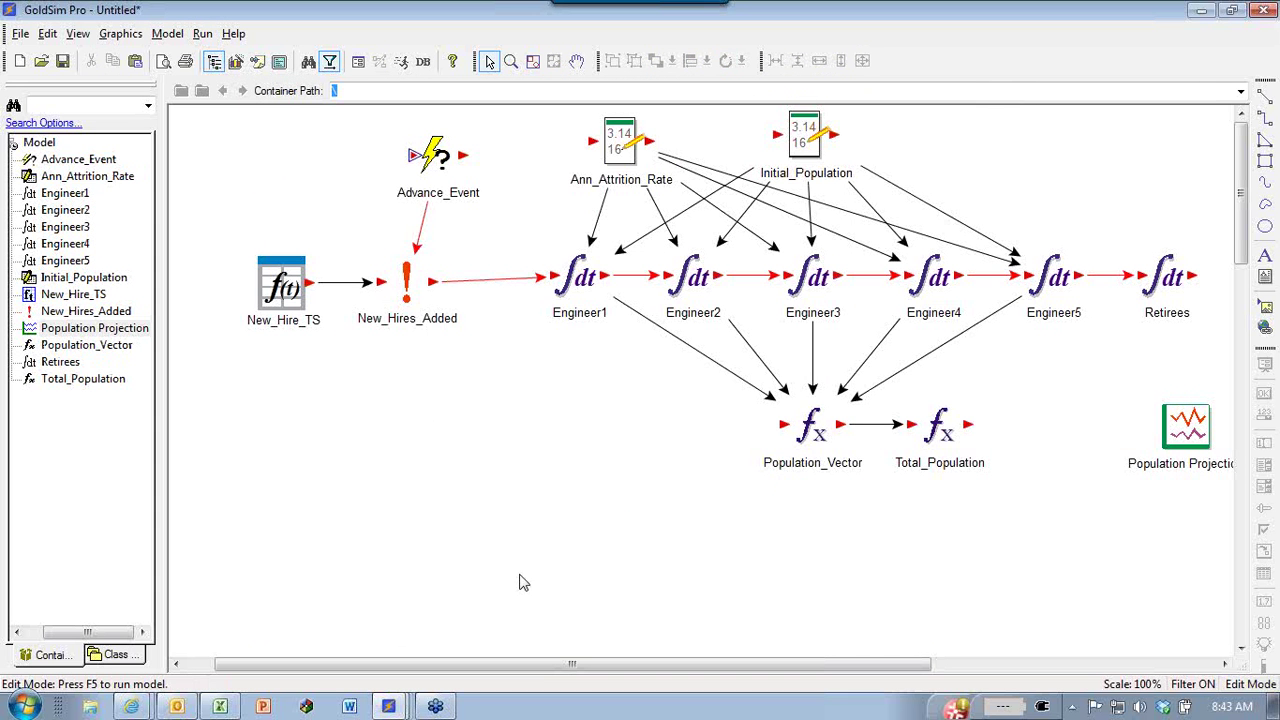
pyautogui.click(585, 260)
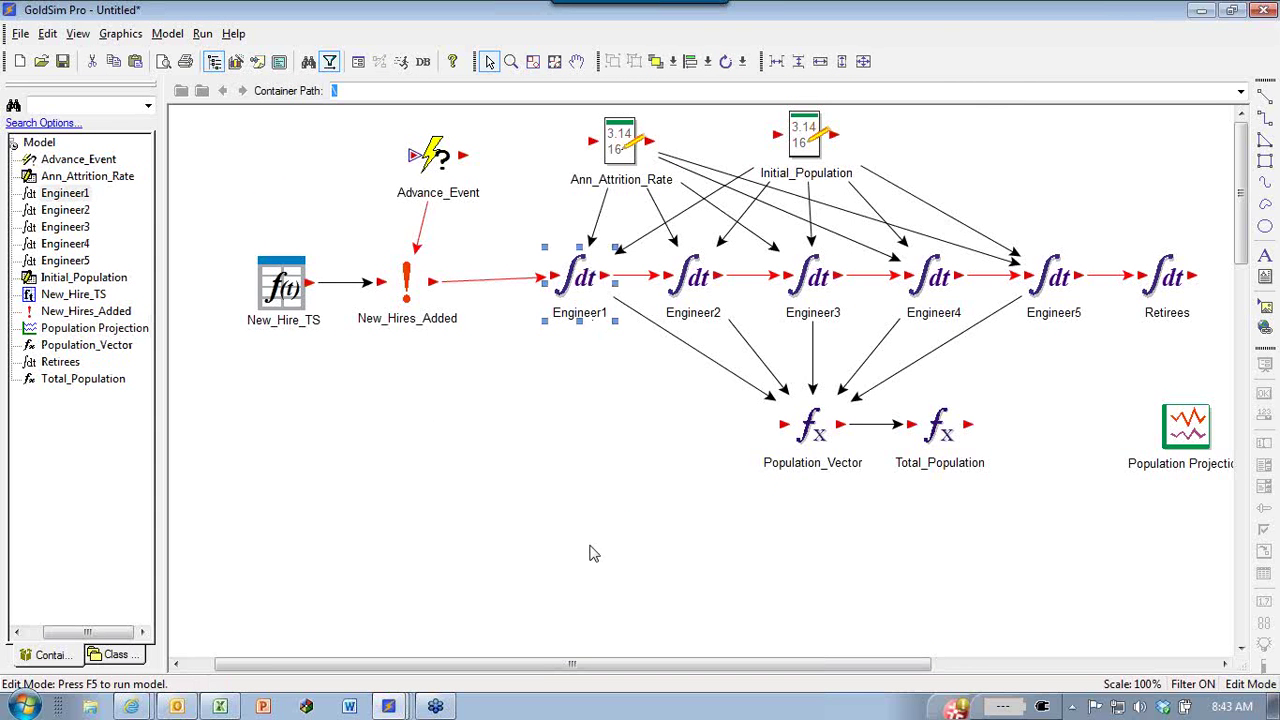
# Duplicate the Engineer1 integrator in the empty area below it and name the copy Engineers.
pyautogui.hotkey('ctrl', 'c')
pyautogui.hotkey('ctrl', 'v')
pyautogui.doubleClick(568, 548)
pyautogui.click(617, 146)
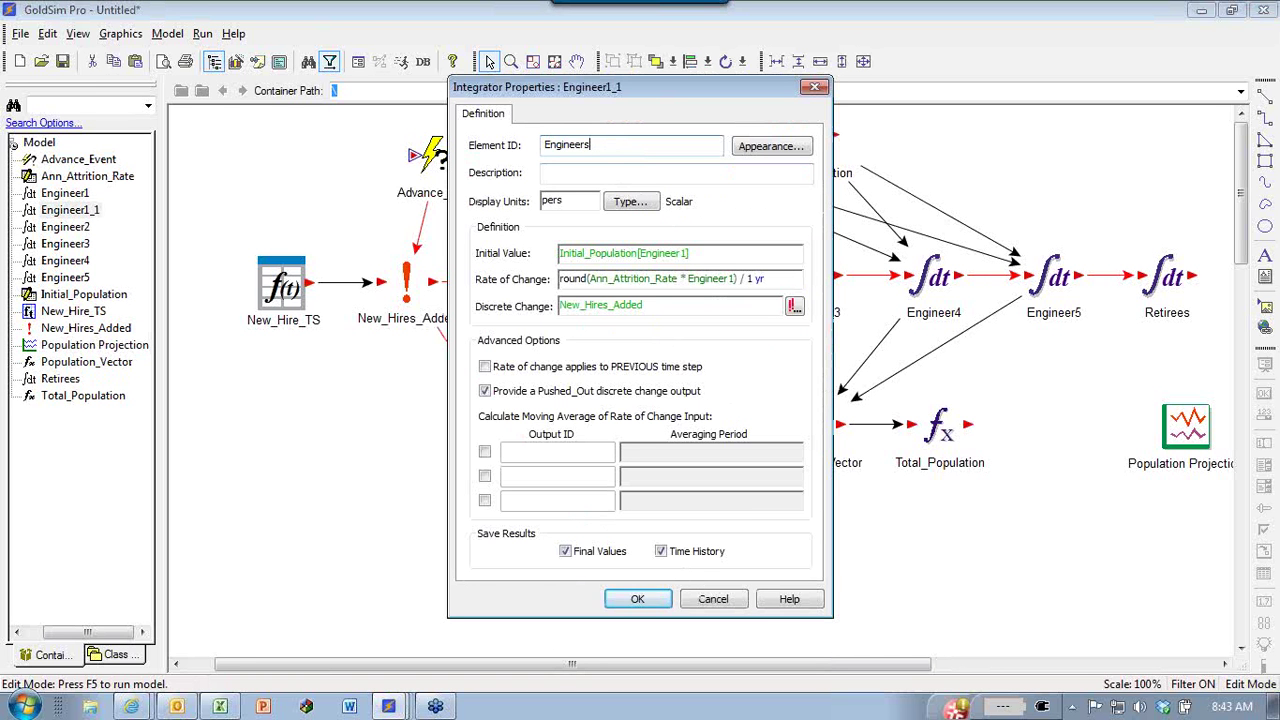
# Define the Engineers integrator's output as a Vector (1D-Array) with Group as row labels and accept its properties.
pyautogui.click(626, 203)
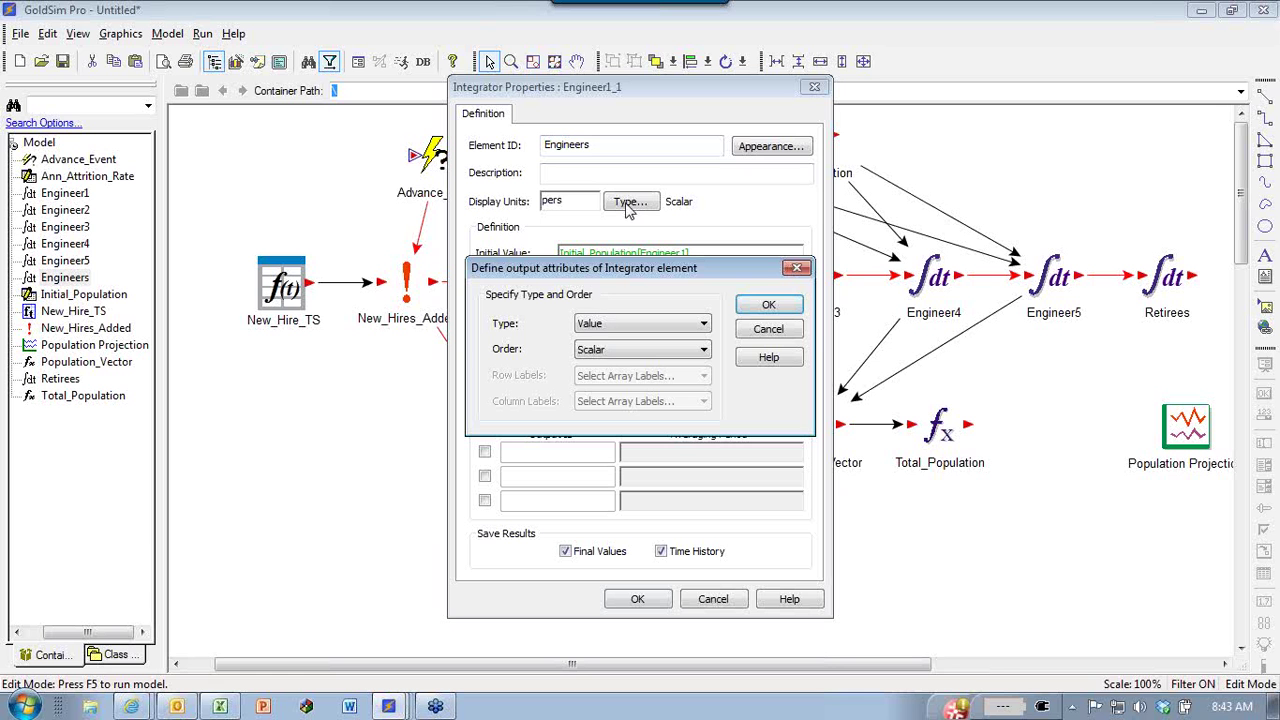
pyautogui.click(607, 349)
pyautogui.click(604, 382)
pyautogui.click(606, 376)
pyautogui.click(612, 424)
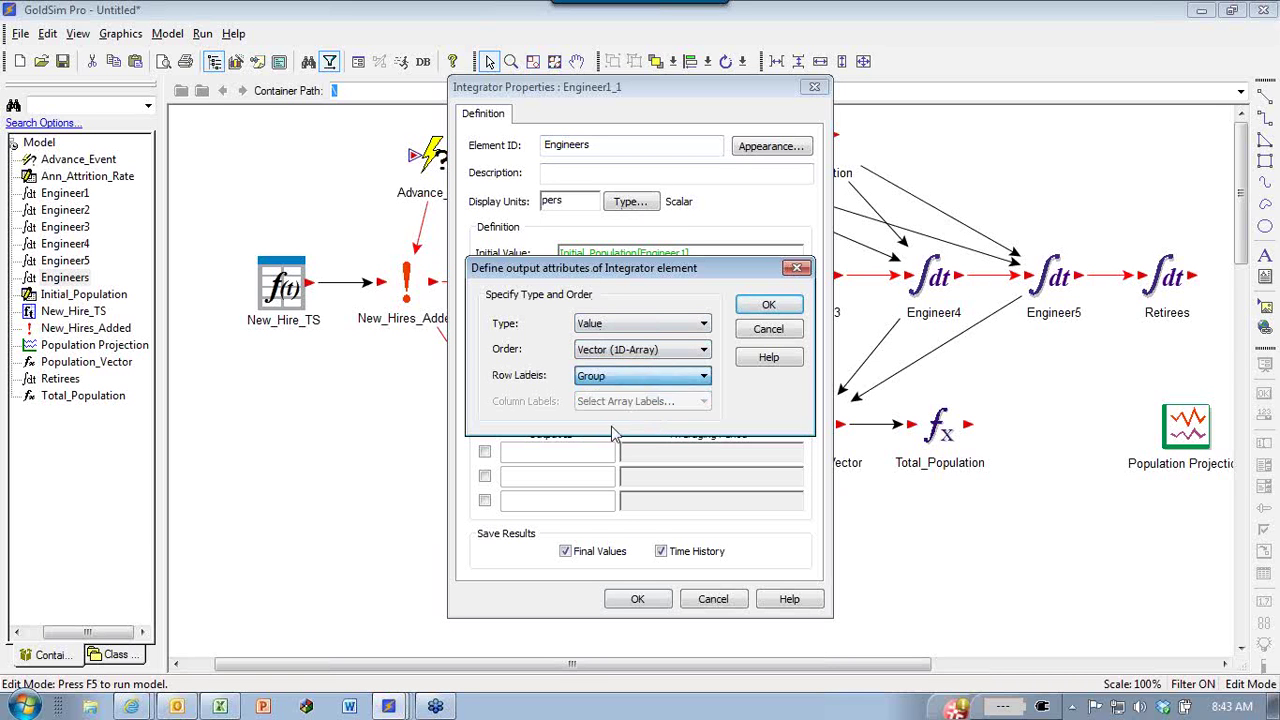
pyautogui.click(768, 305)
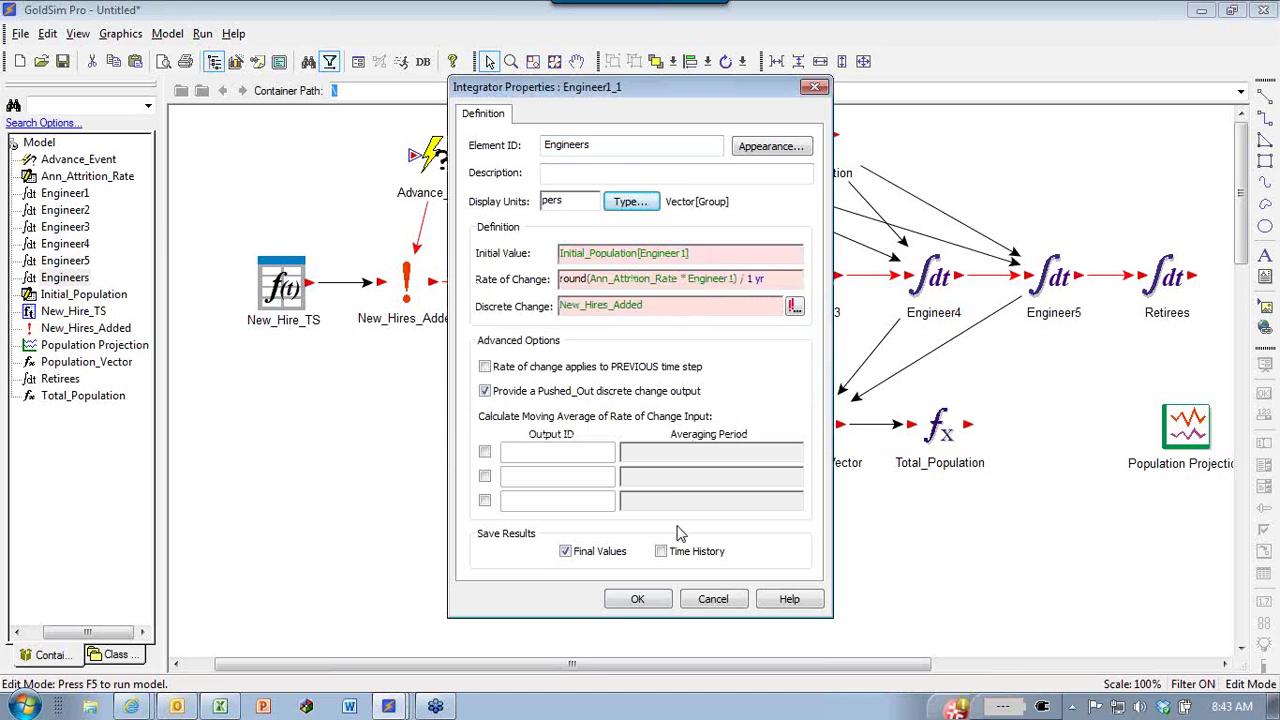
pyautogui.click(637, 599)
pyautogui.click(650, 414)
pyautogui.click(650, 414)
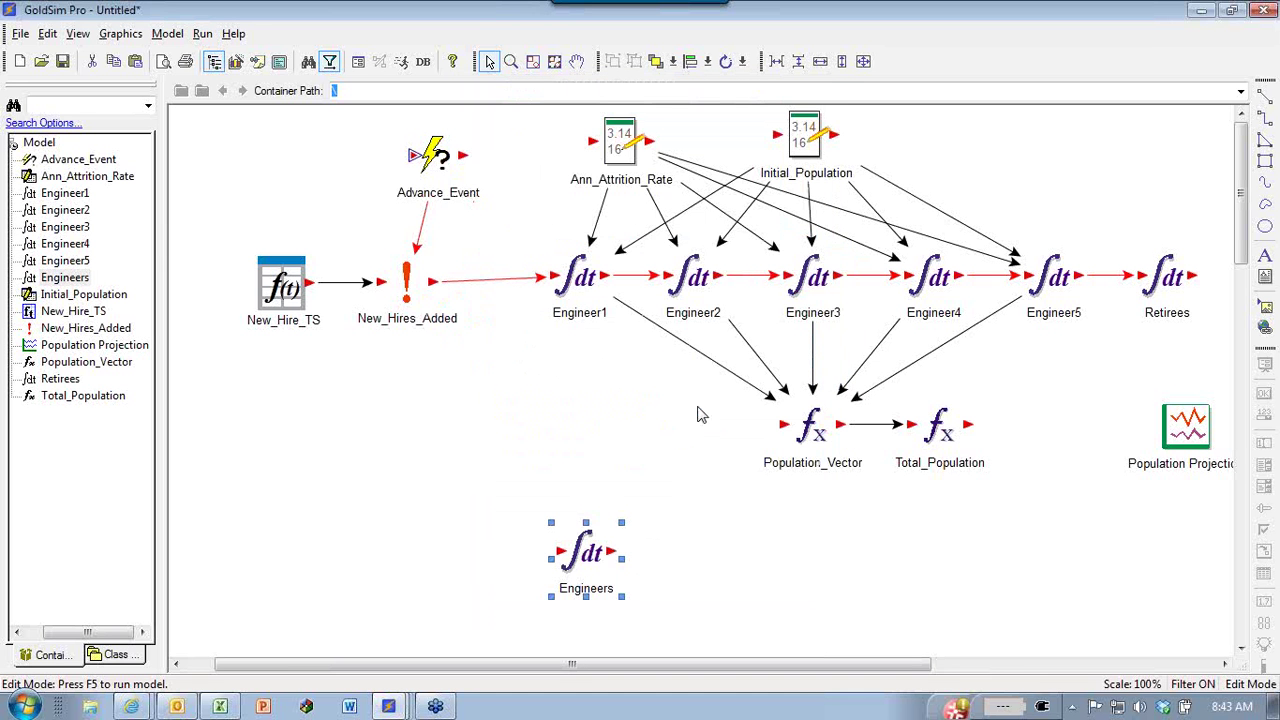
# Rename the Group array label set as Groups.
pyautogui.click(167, 33)
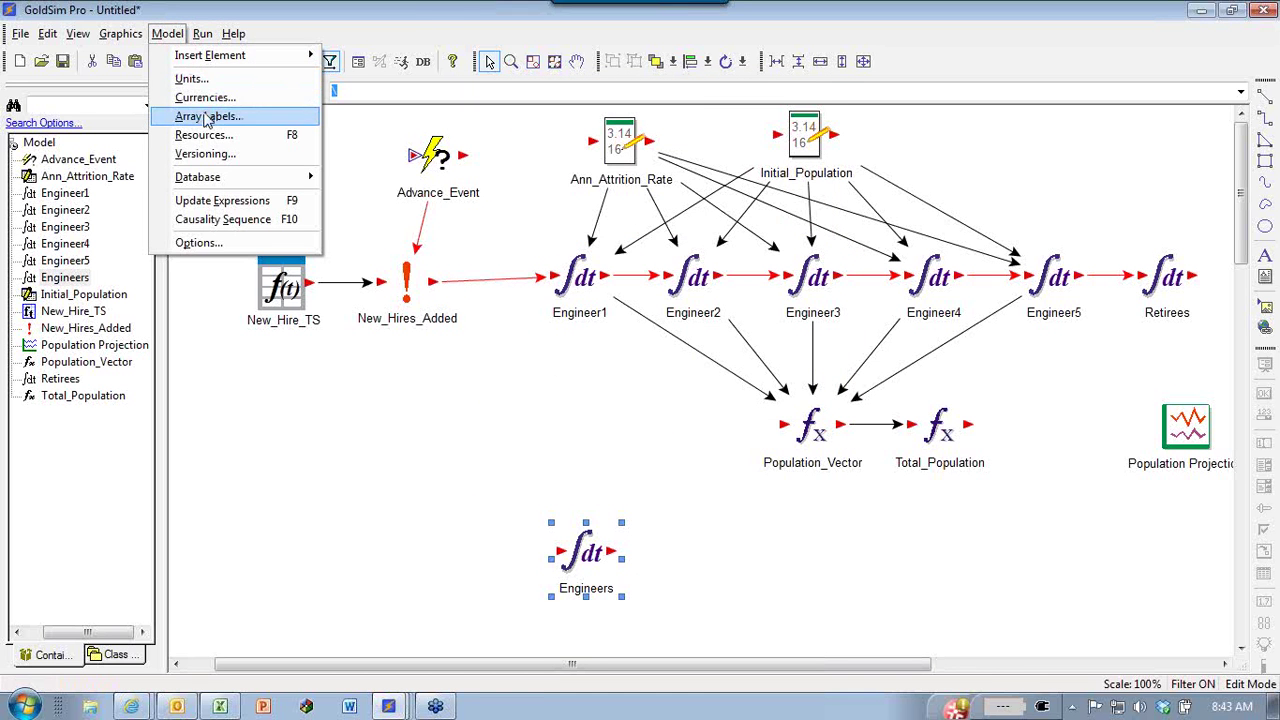
pyautogui.click(207, 117)
pyautogui.click(510, 281)
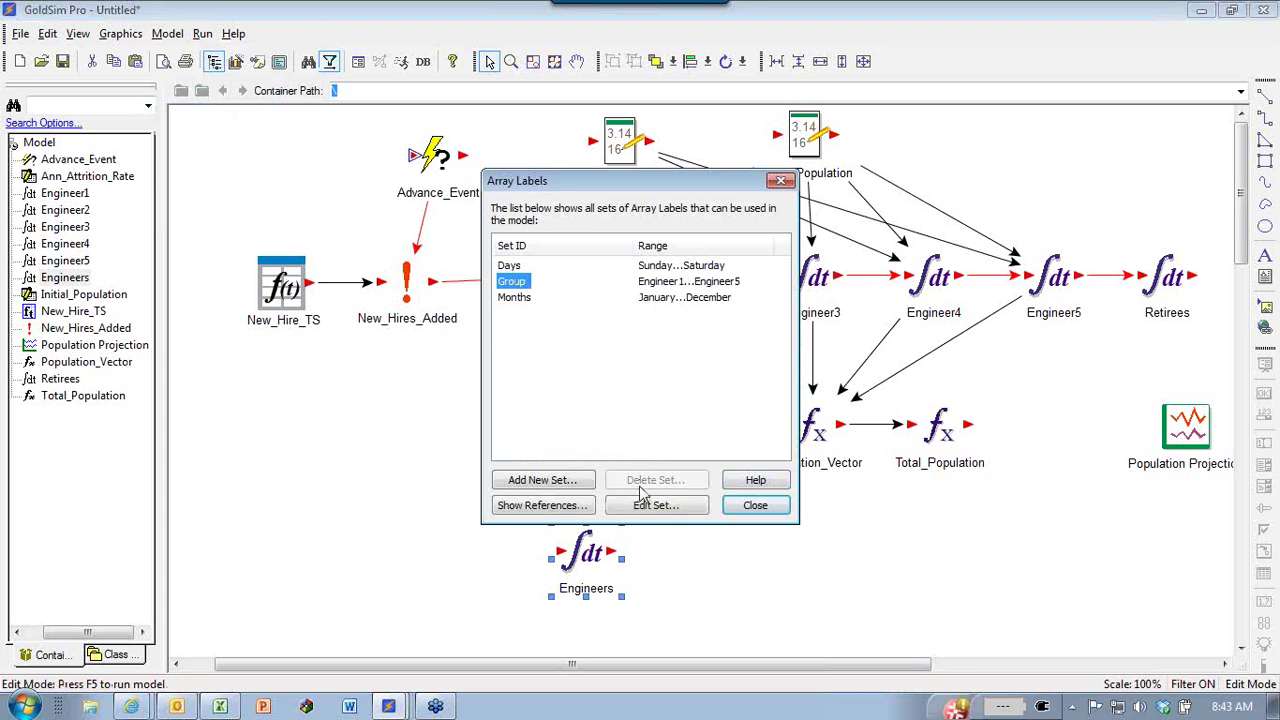
pyautogui.click(655, 505)
pyautogui.click(590, 146)
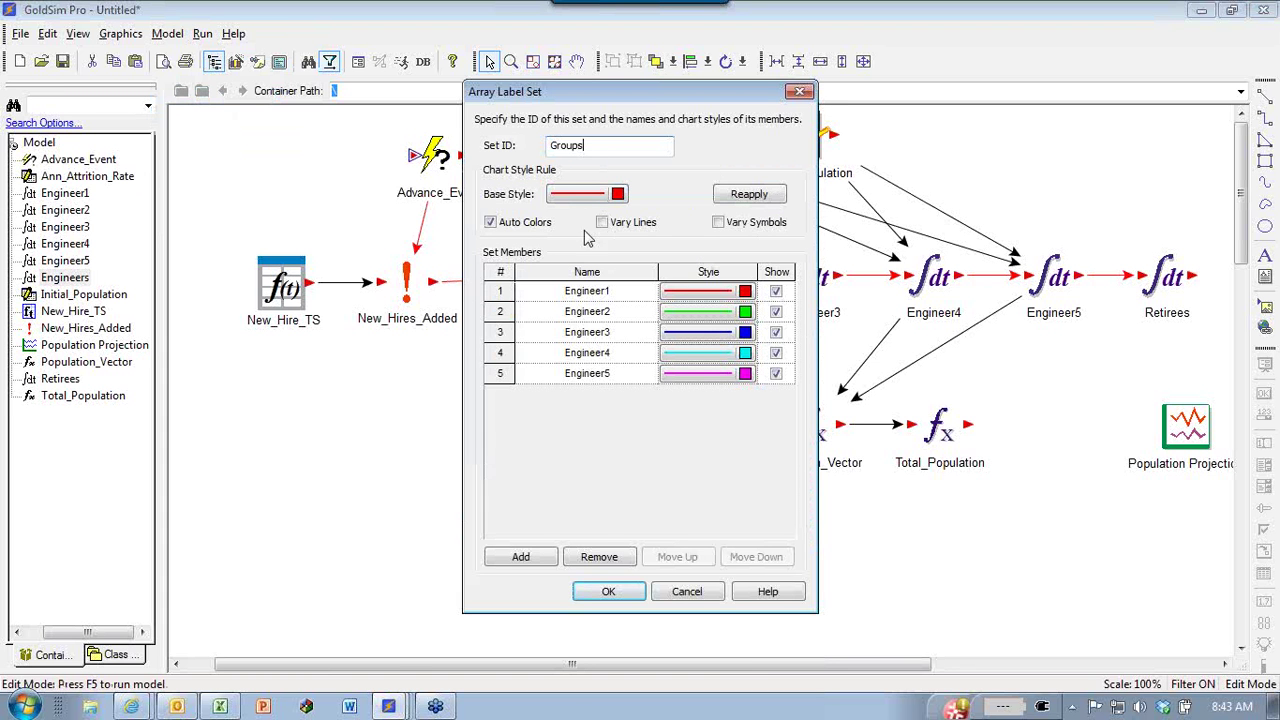
pyautogui.click(609, 591)
pyautogui.click(765, 506)
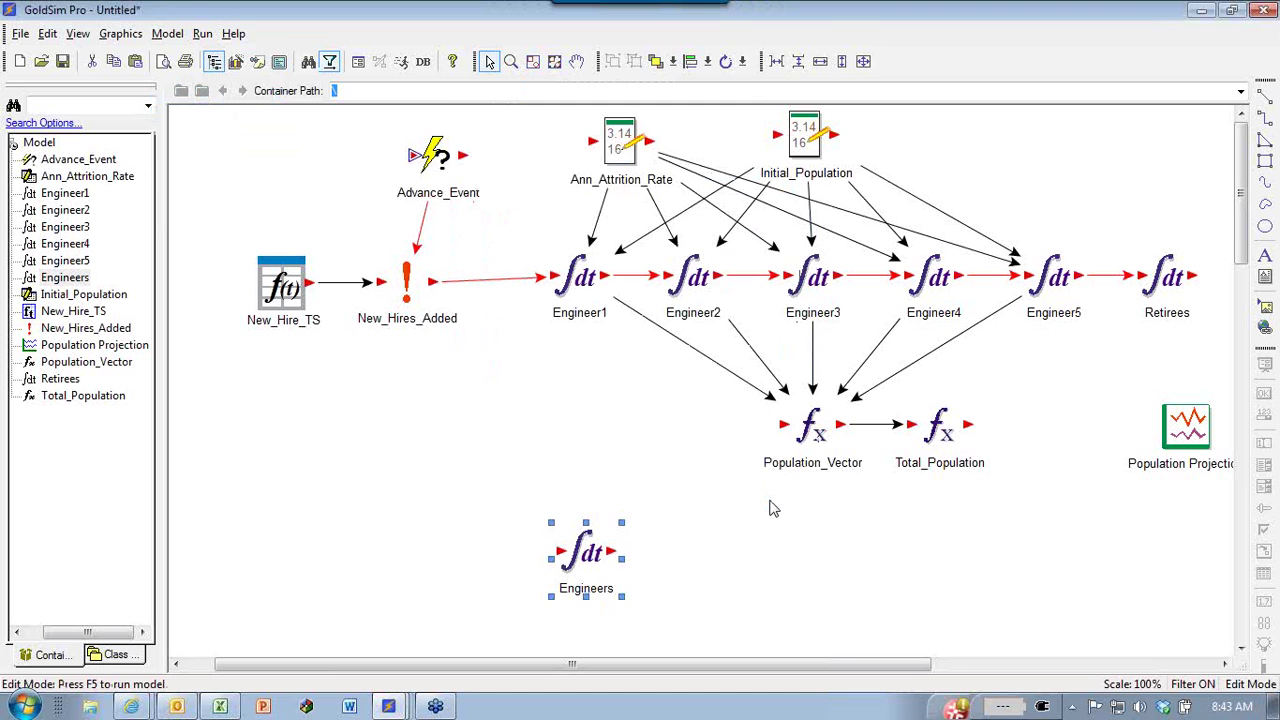
# Set the Engineers integrator's initial value to the whole Initial_Population vector by removing the Engineer1 index.
pyautogui.doubleClick(577, 553)
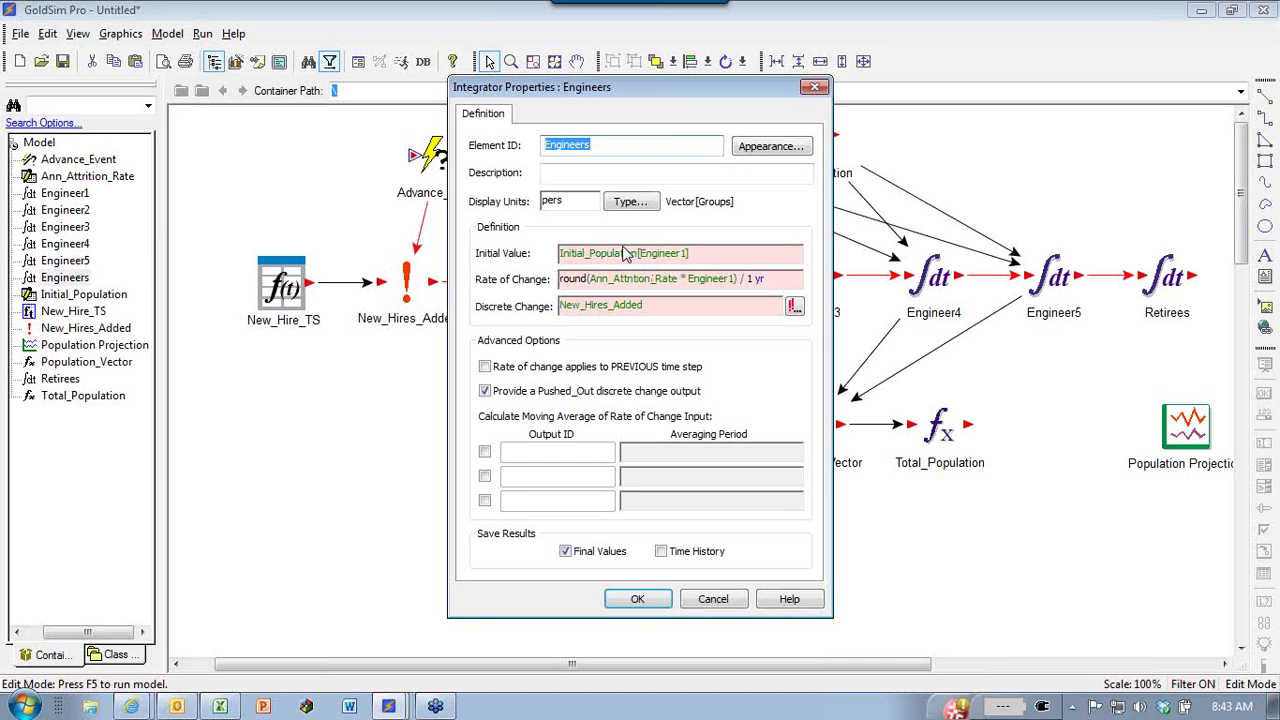
pyautogui.moveTo(598, 255)
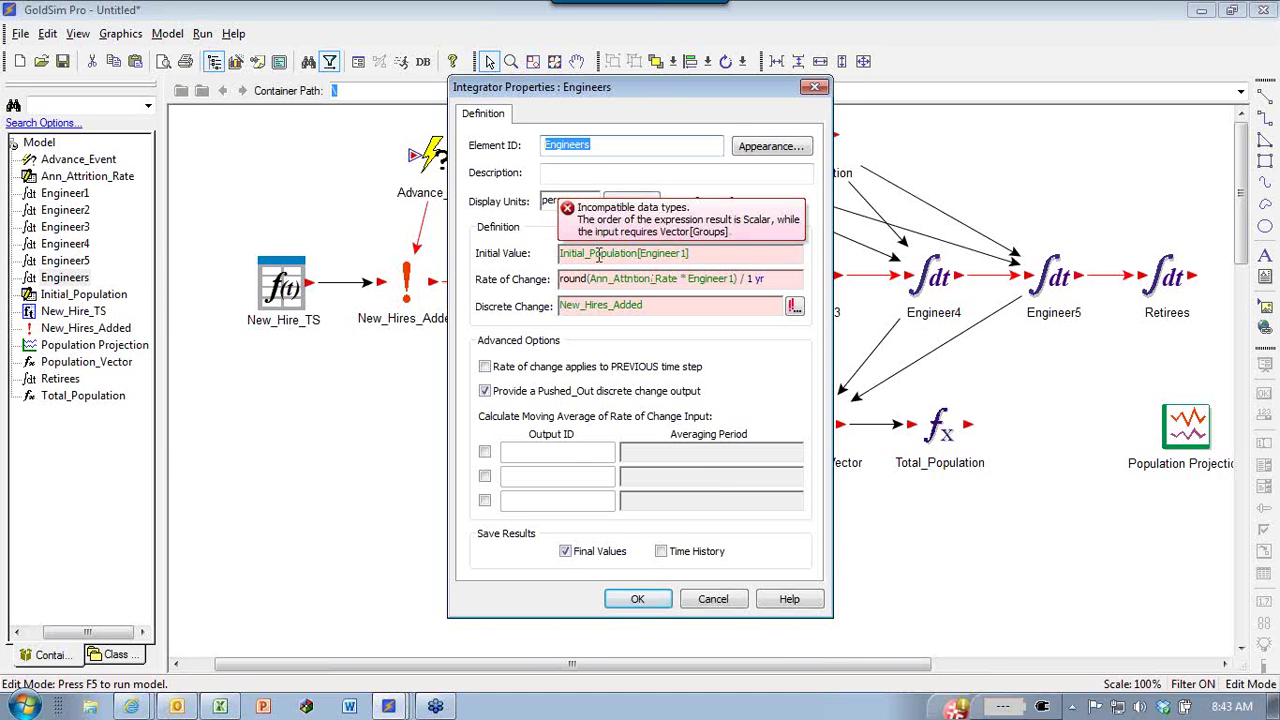
pyautogui.click(704, 253)
pyautogui.press('BackSpace')
pyautogui.press('BackSpace')
pyautogui.press('BackSpace')
pyautogui.press('BackSpace')
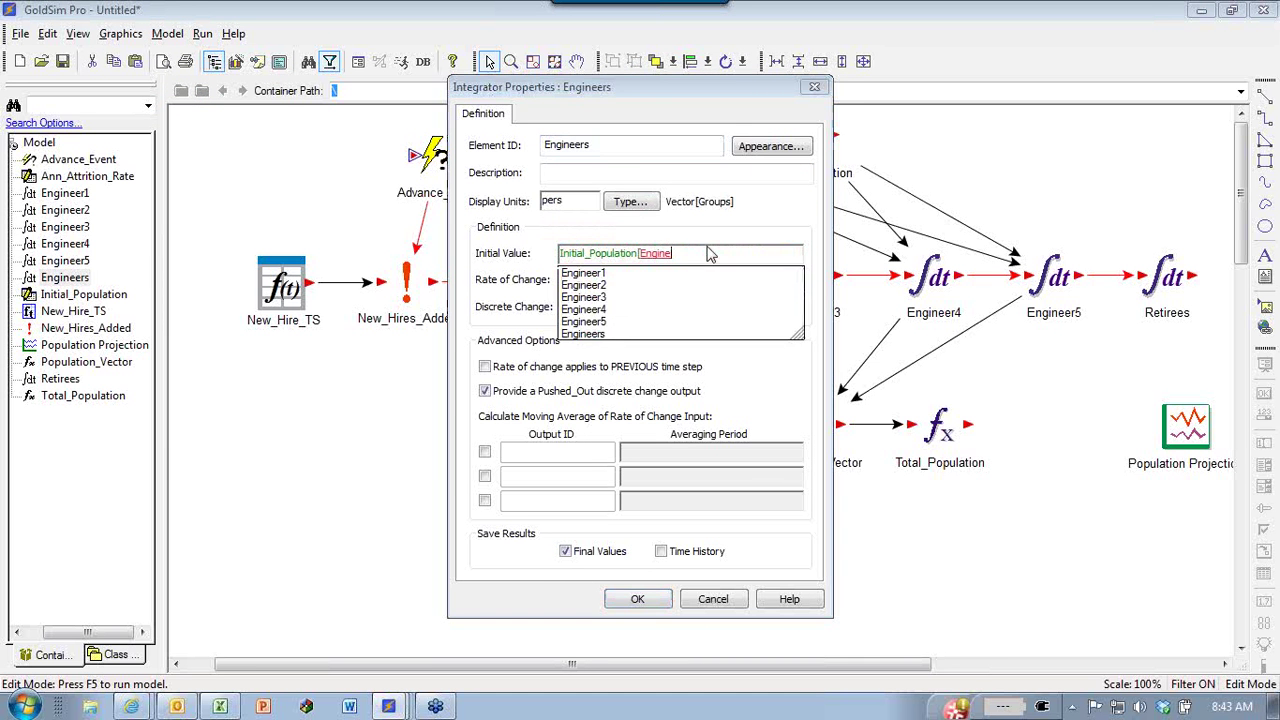
pyautogui.press('BackSpace')
pyautogui.press('BackSpace')
pyautogui.press('BackSpace')
pyautogui.press('BackSpace')
pyautogui.press('BackSpace')
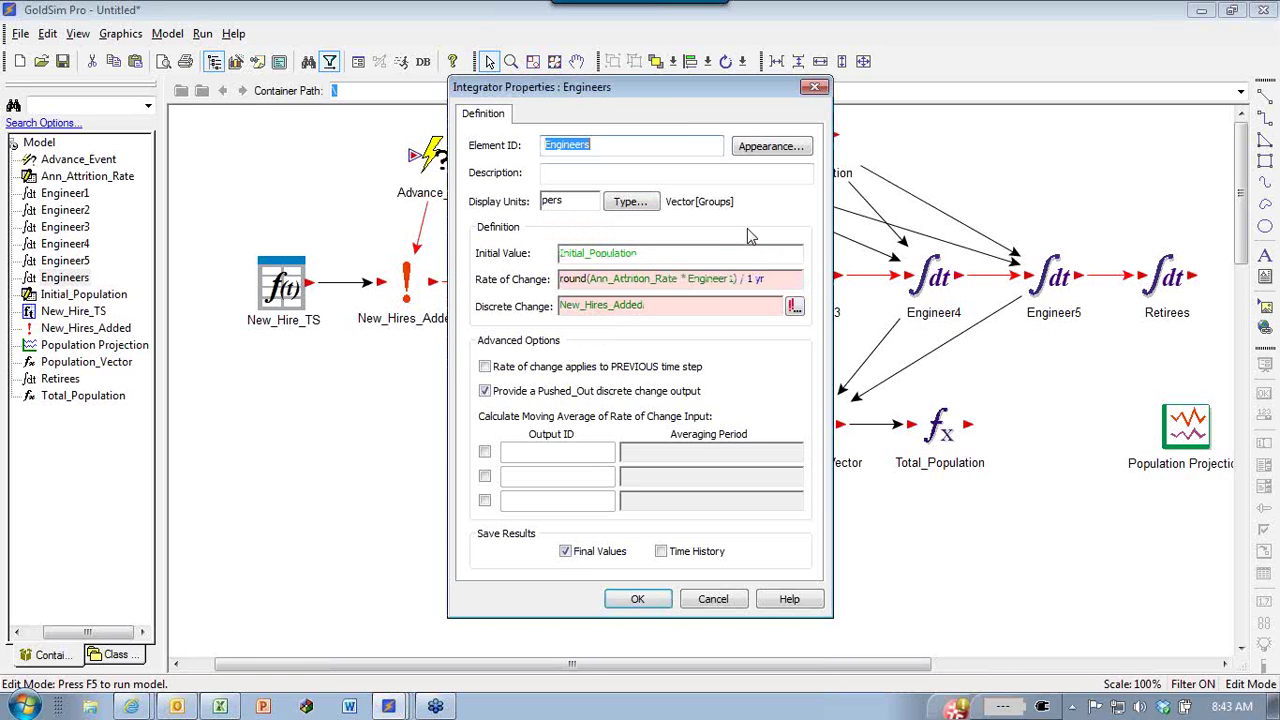
# Set the Engineers integrator's rate of change to round(Ann_Attrition_Rate * Engineers) / 1 yr and accept its properties.
pyautogui.moveTo(683, 87); pyautogui.dragTo(966, 69)
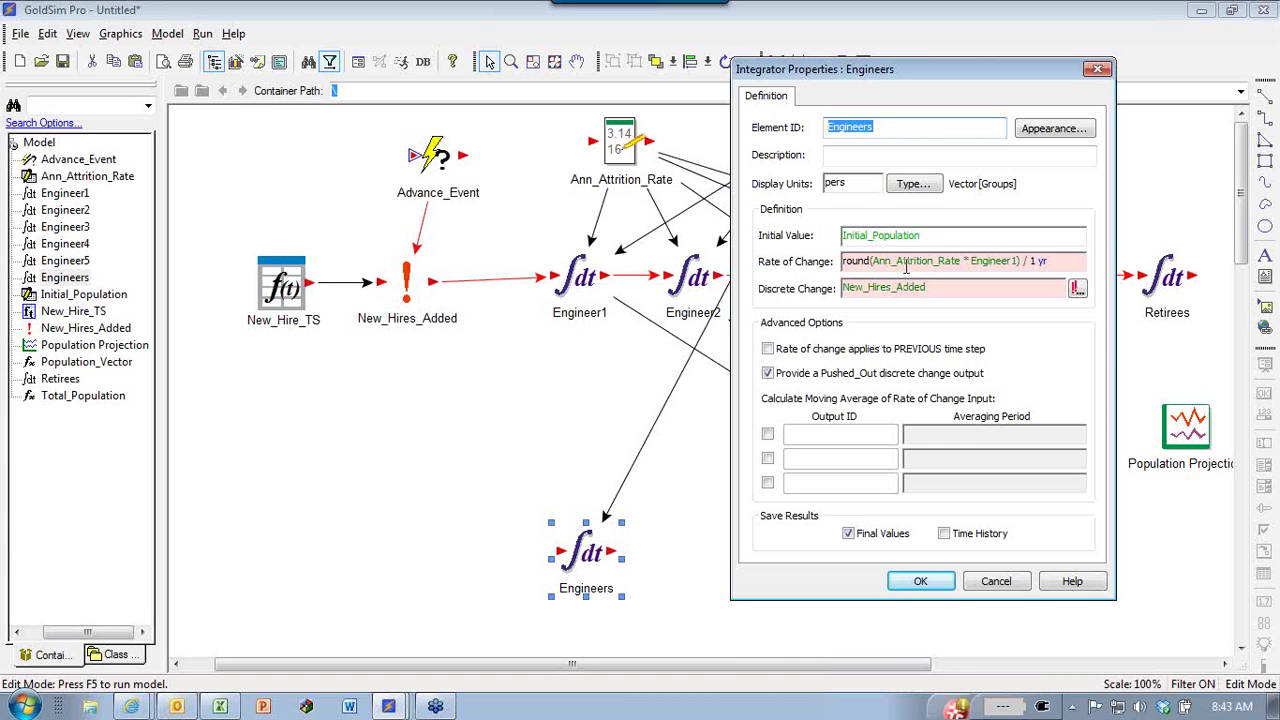
pyautogui.moveTo(935, 70); pyautogui.dragTo(373, 337)
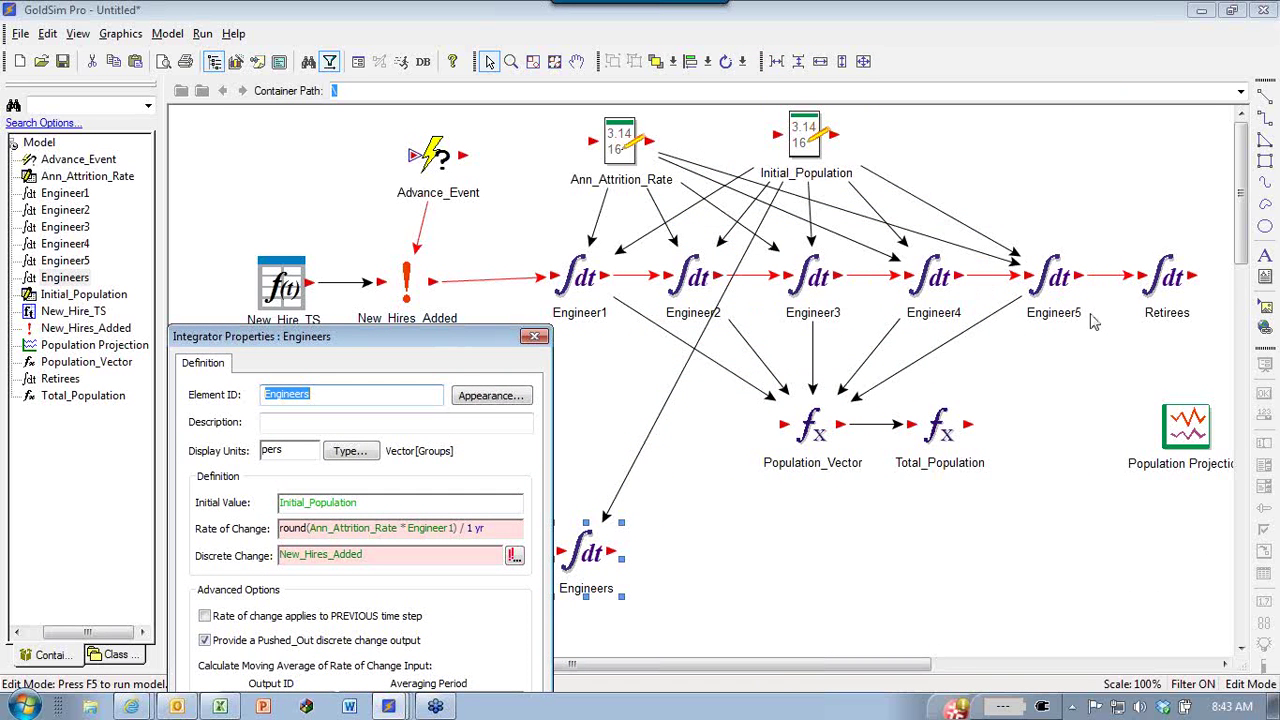
pyautogui.moveTo(440, 348); pyautogui.dragTo(997, 100)
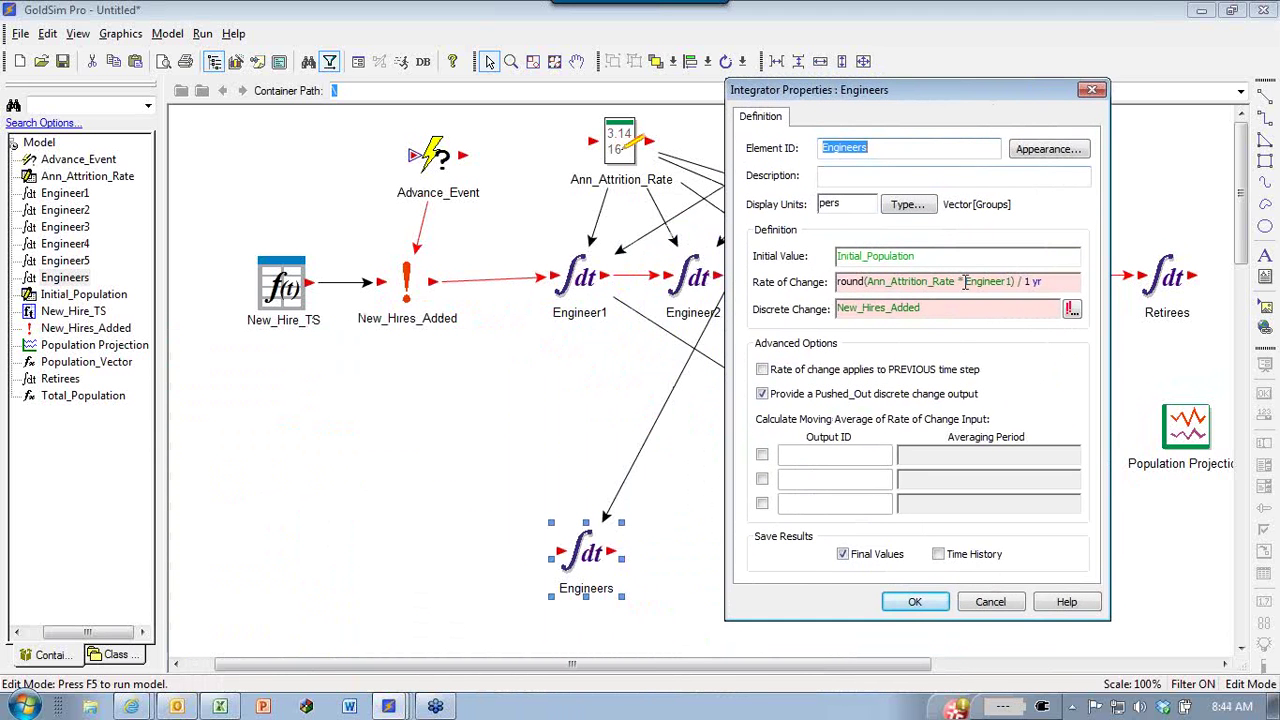
pyautogui.moveTo(872, 285)
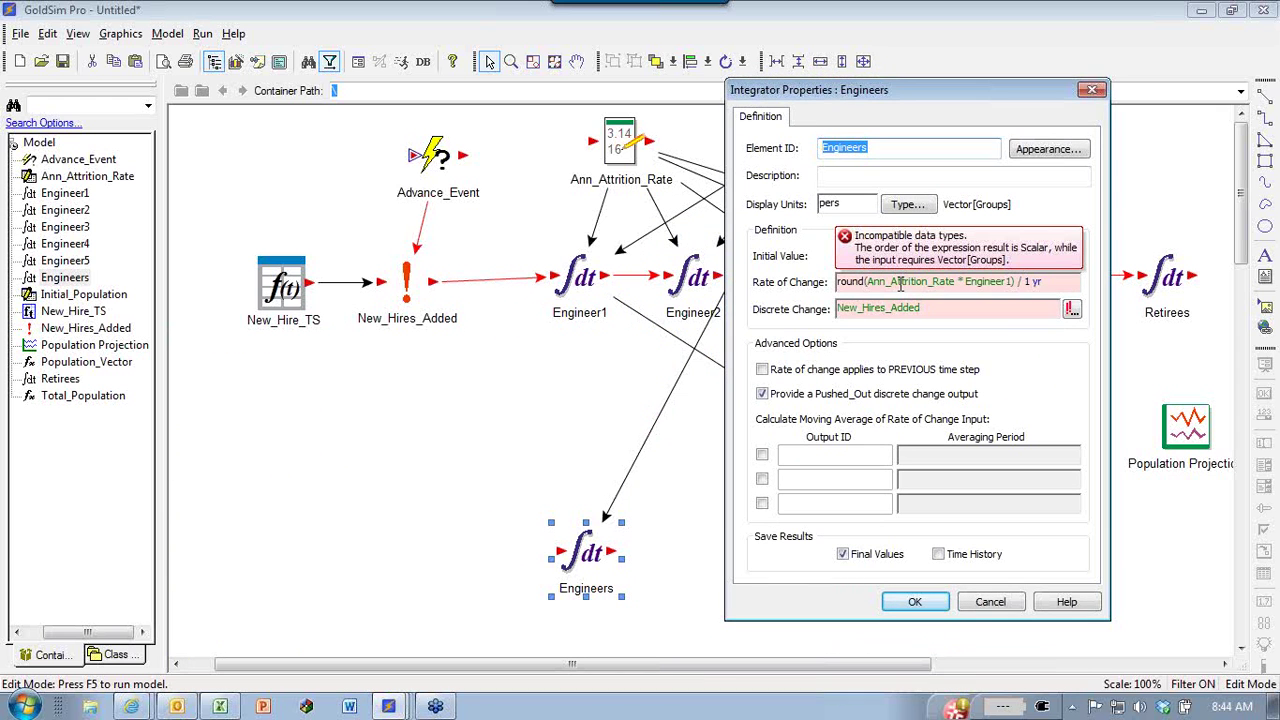
pyautogui.click(1015, 282)
pyautogui.press('BackSpace')
pyautogui.write('s')
pyautogui.press('Return')
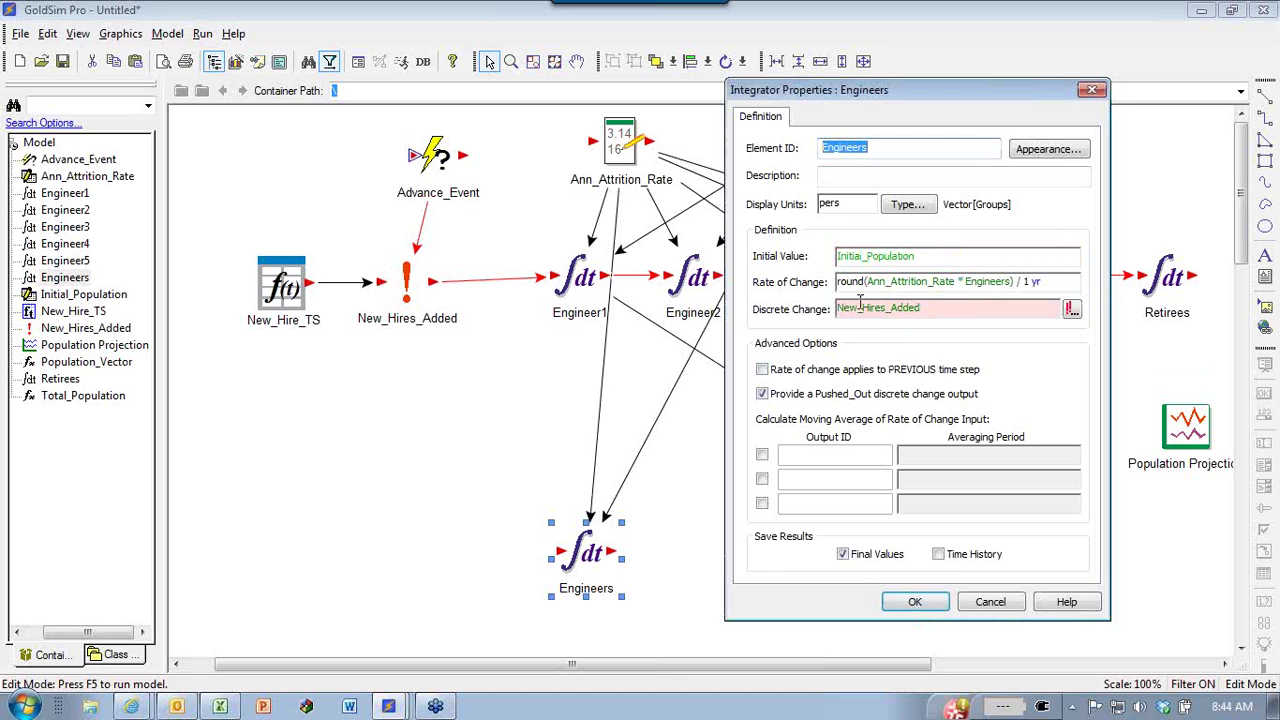
pyautogui.moveTo(933, 308)
pyautogui.click(912, 602)
pyautogui.click(991, 419)
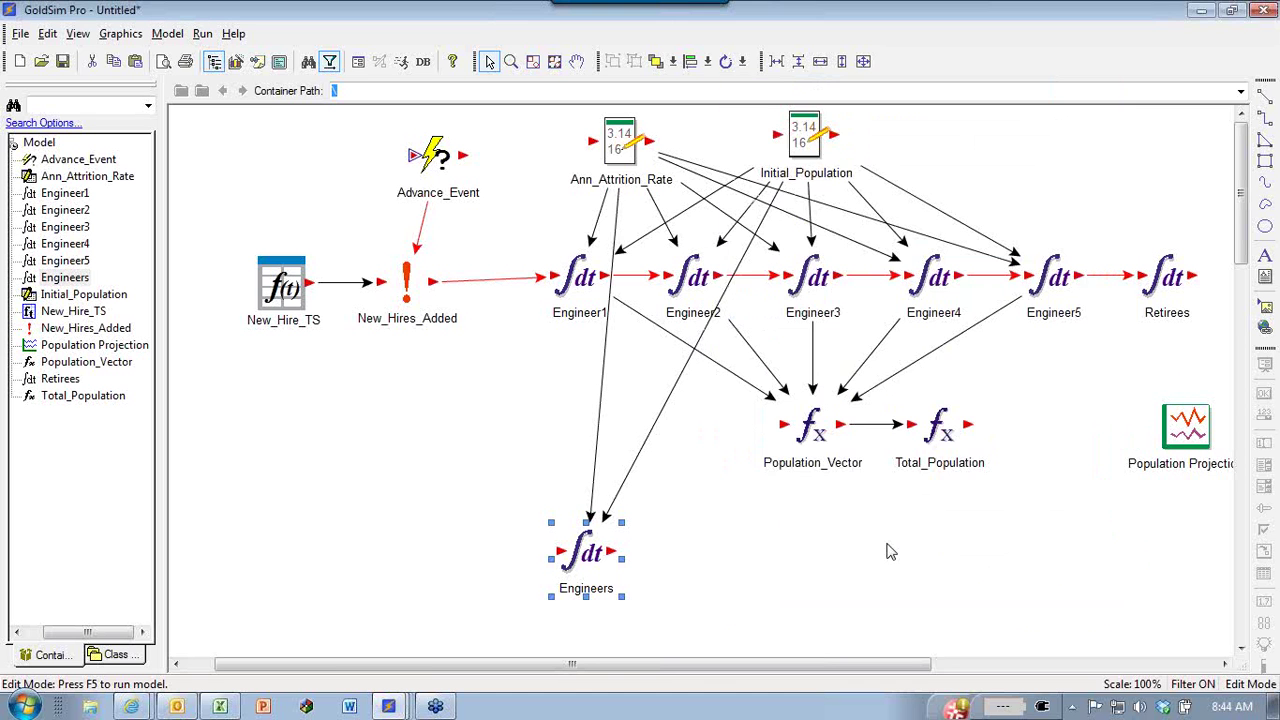
# Duplicate the New_Hires_Added discrete change element beside the Engineers integrator.
pyautogui.click(406, 282)
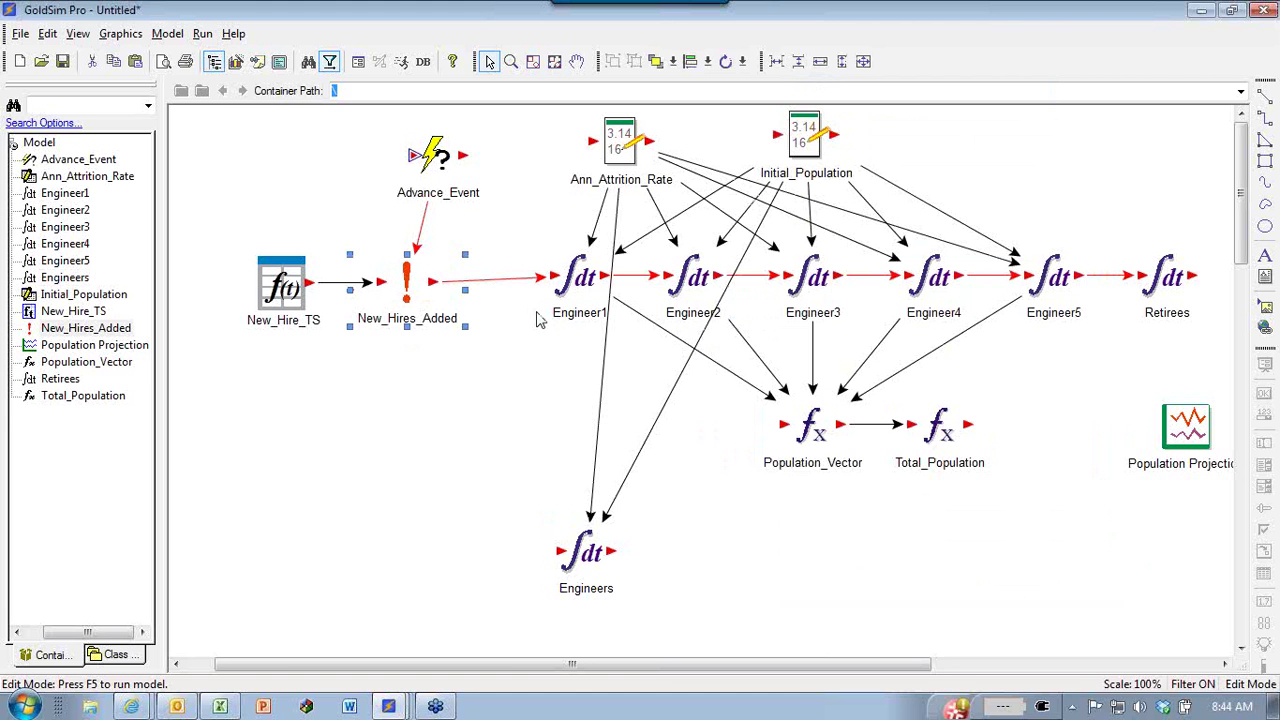
pyautogui.hotkey('ctrl', 'v')
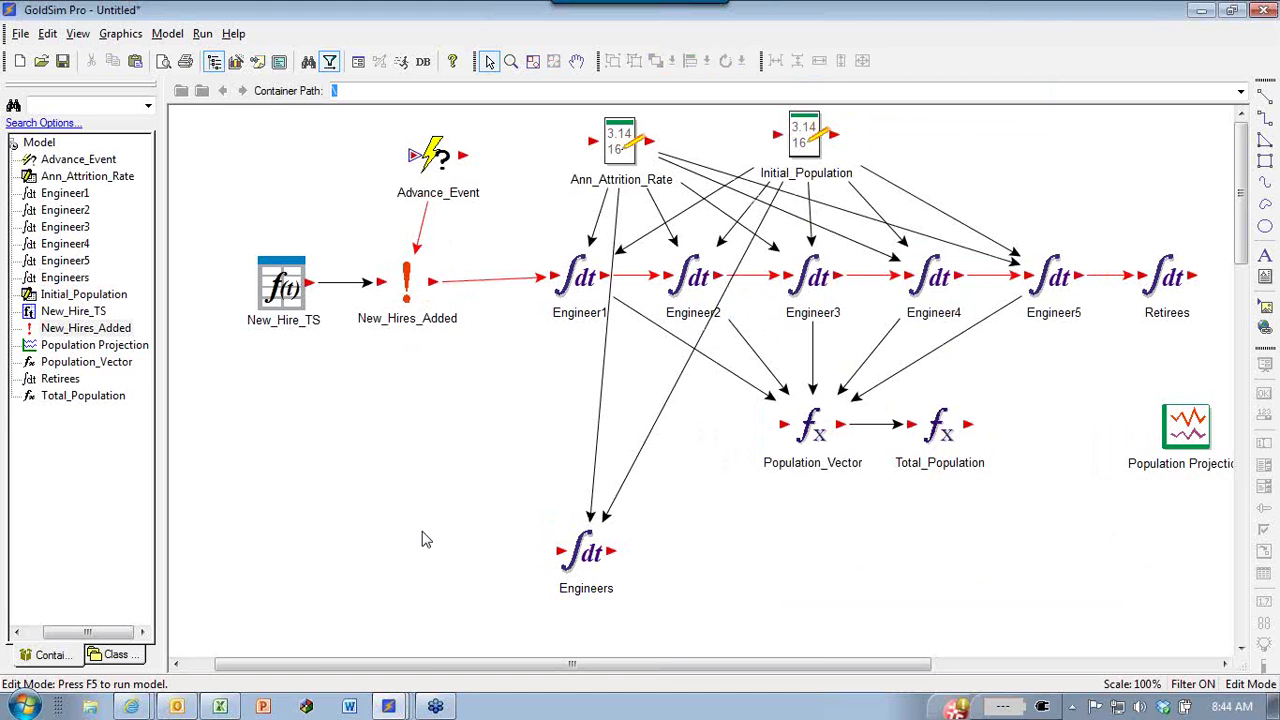
pyautogui.click(679, 398)
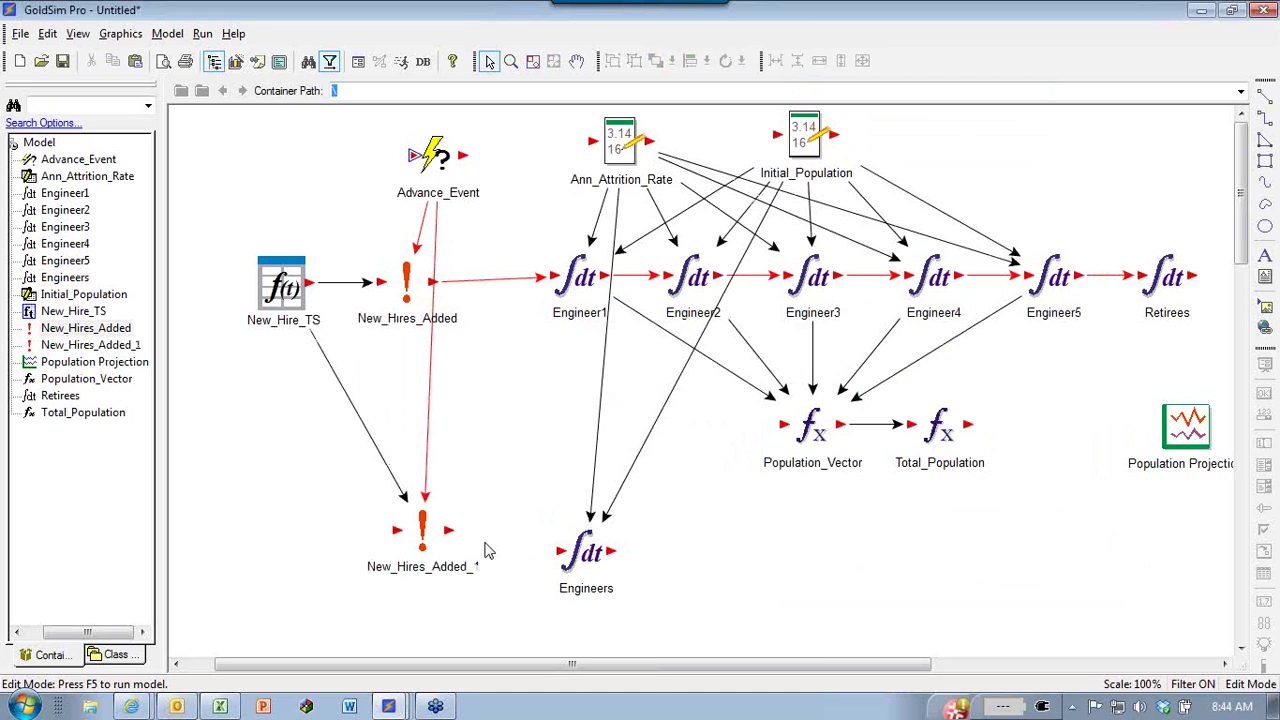
# Define the copied discrete change's output as a Vector (1D-Array) with Groups as row labels, review its value input, and accept its properties.
pyautogui.doubleClick(424, 516)
pyautogui.moveTo(624, 145); pyautogui.dragTo(871, 129)
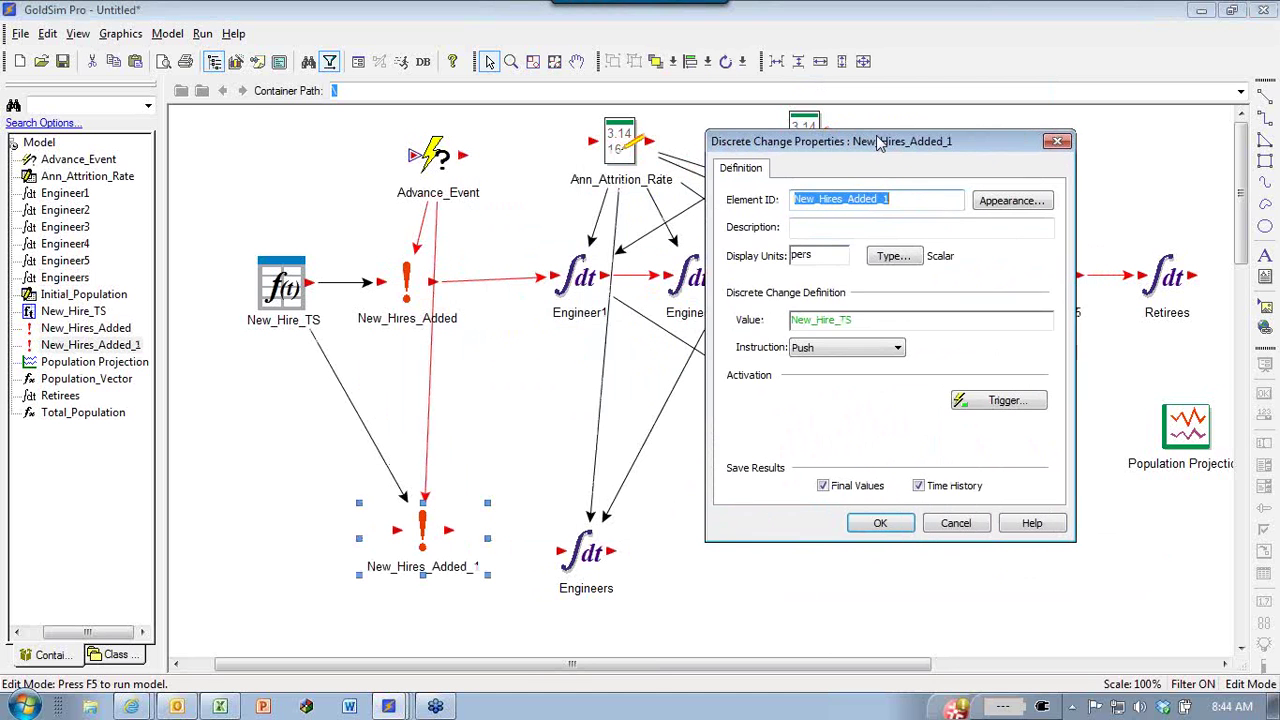
pyautogui.click(889, 250)
pyautogui.click(883, 335)
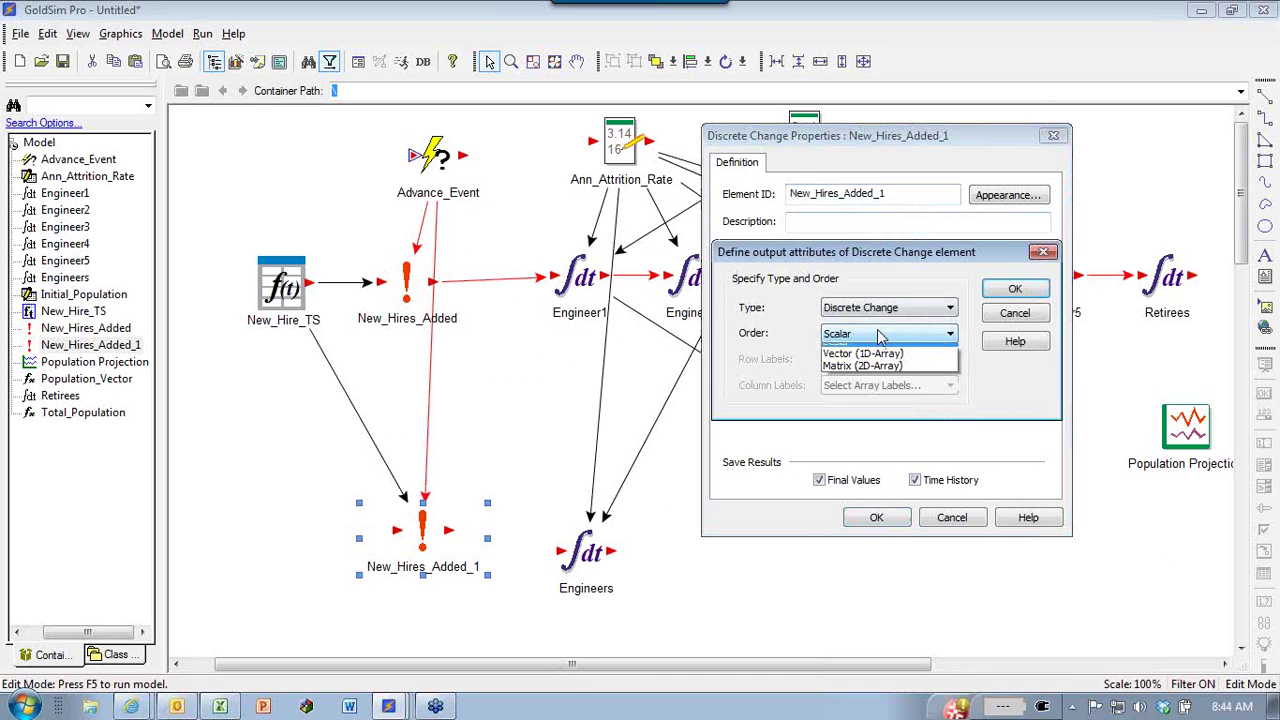
pyautogui.click(862, 362)
pyautogui.click(889, 359)
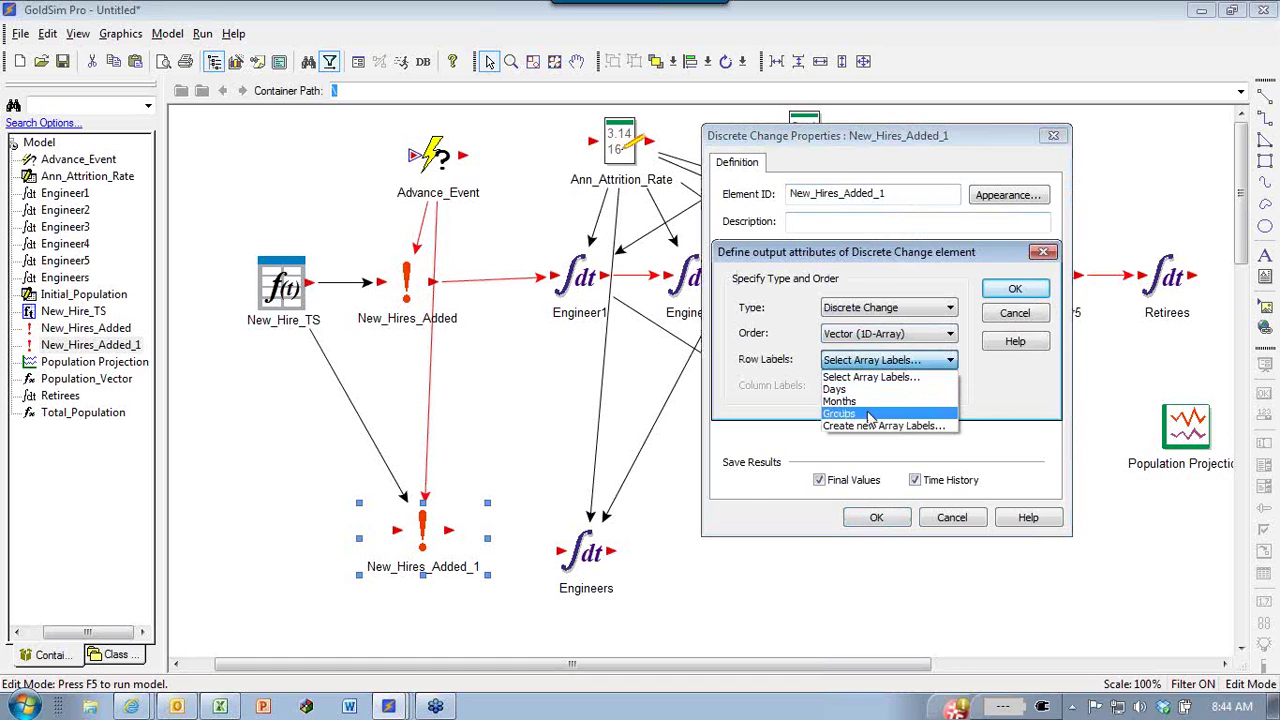
pyautogui.click(850, 419)
pyautogui.click(1015, 288)
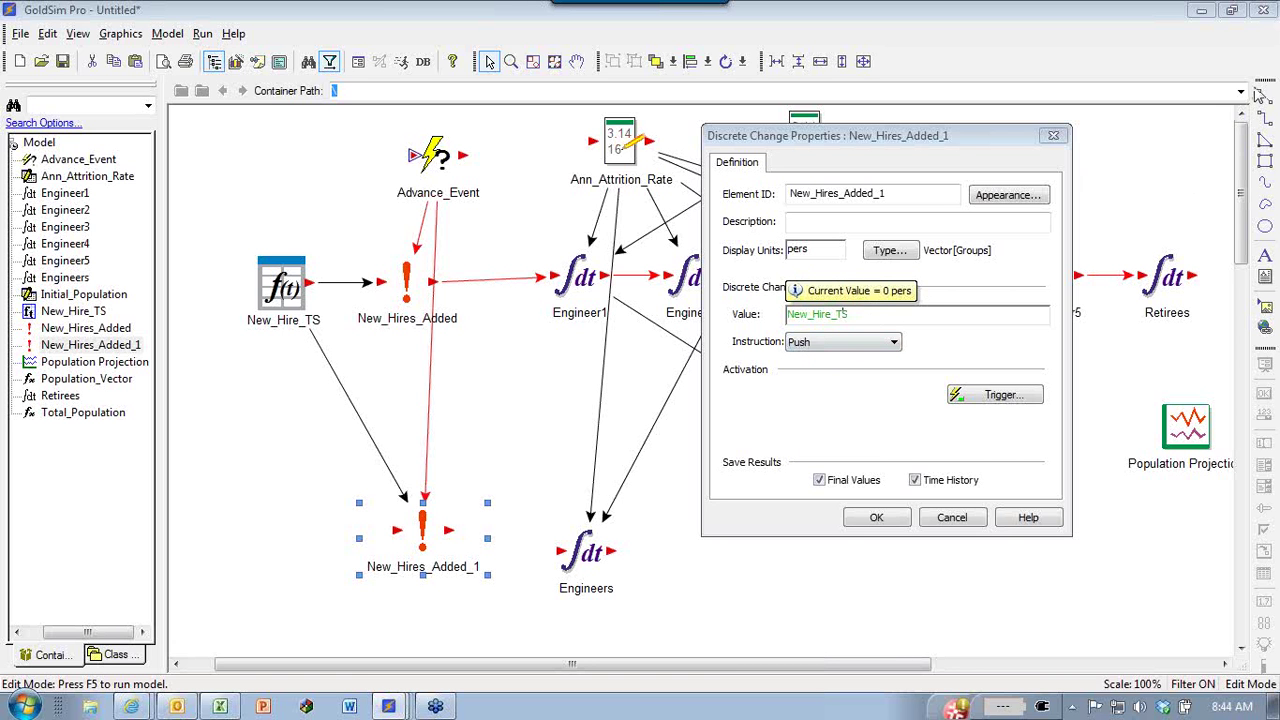
pyautogui.moveTo(970, 139)
pyautogui.mouseDown()
pyautogui.moveTo(1045, 125)
pyautogui.moveTo(976, 158)
pyautogui.mouseUp()
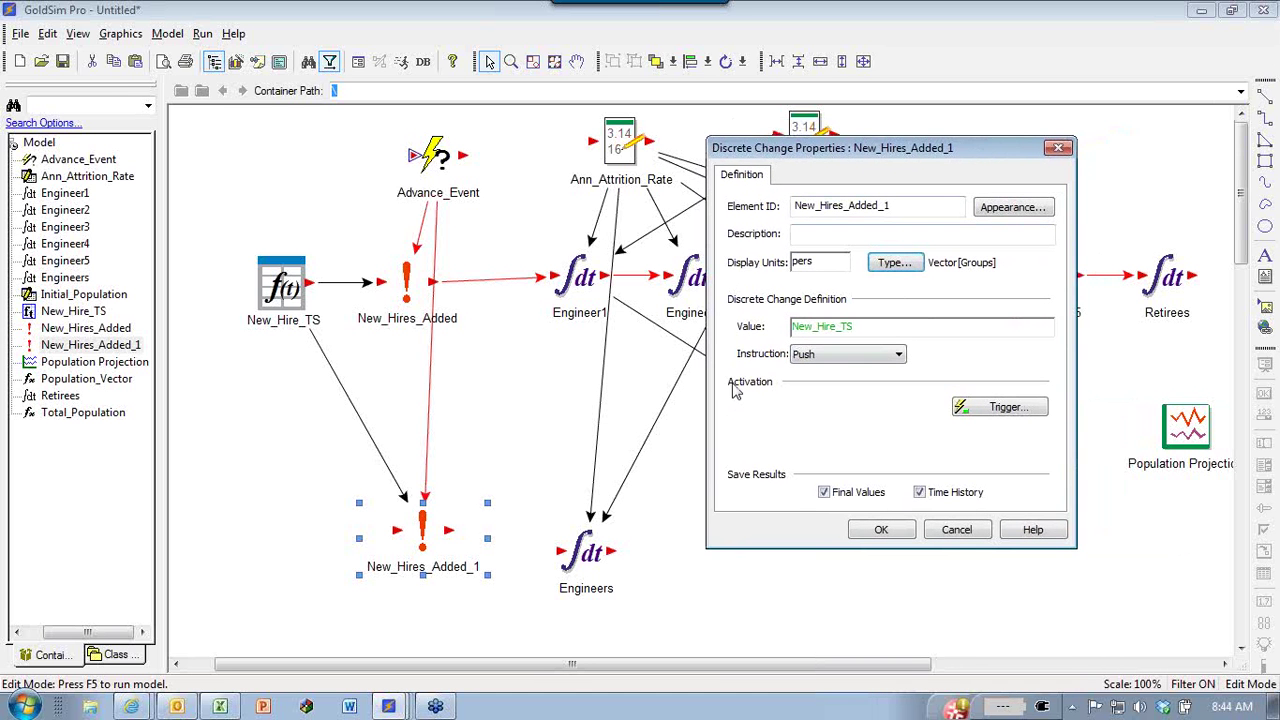
pyautogui.moveTo(822, 327)
pyautogui.click(798, 358)
pyautogui.click(822, 326)
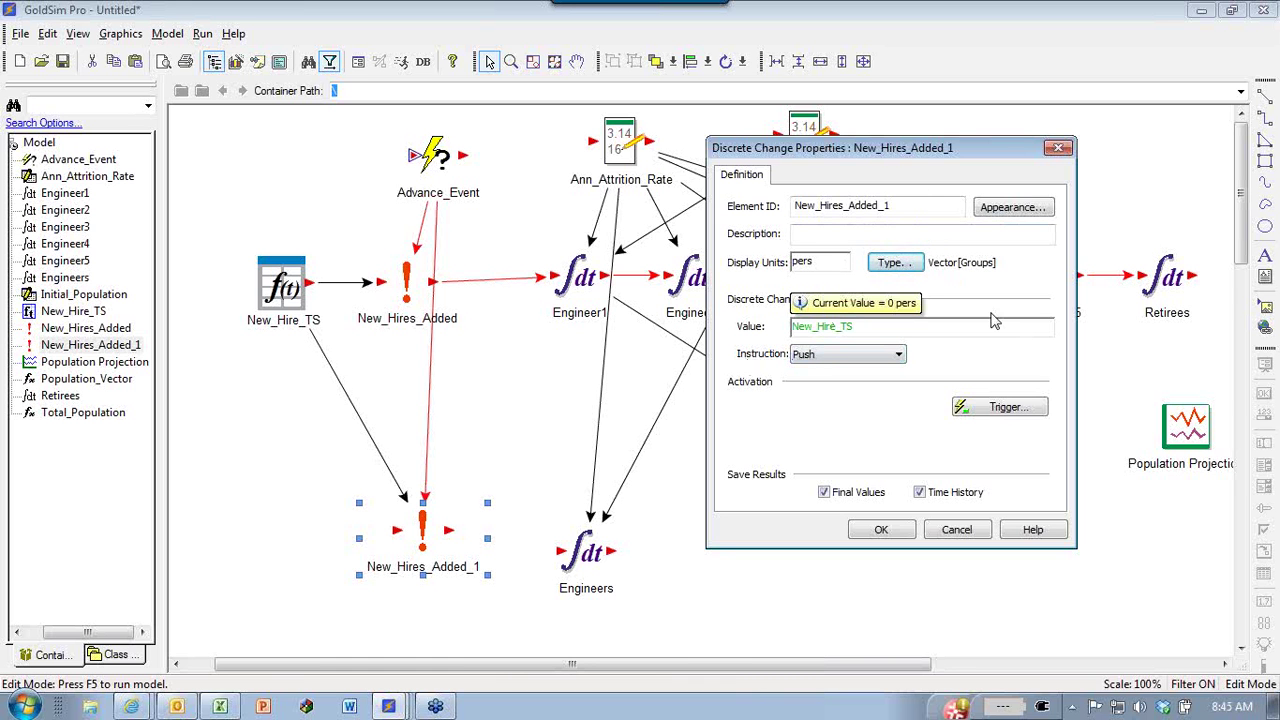
pyautogui.doubleClick(872, 327)
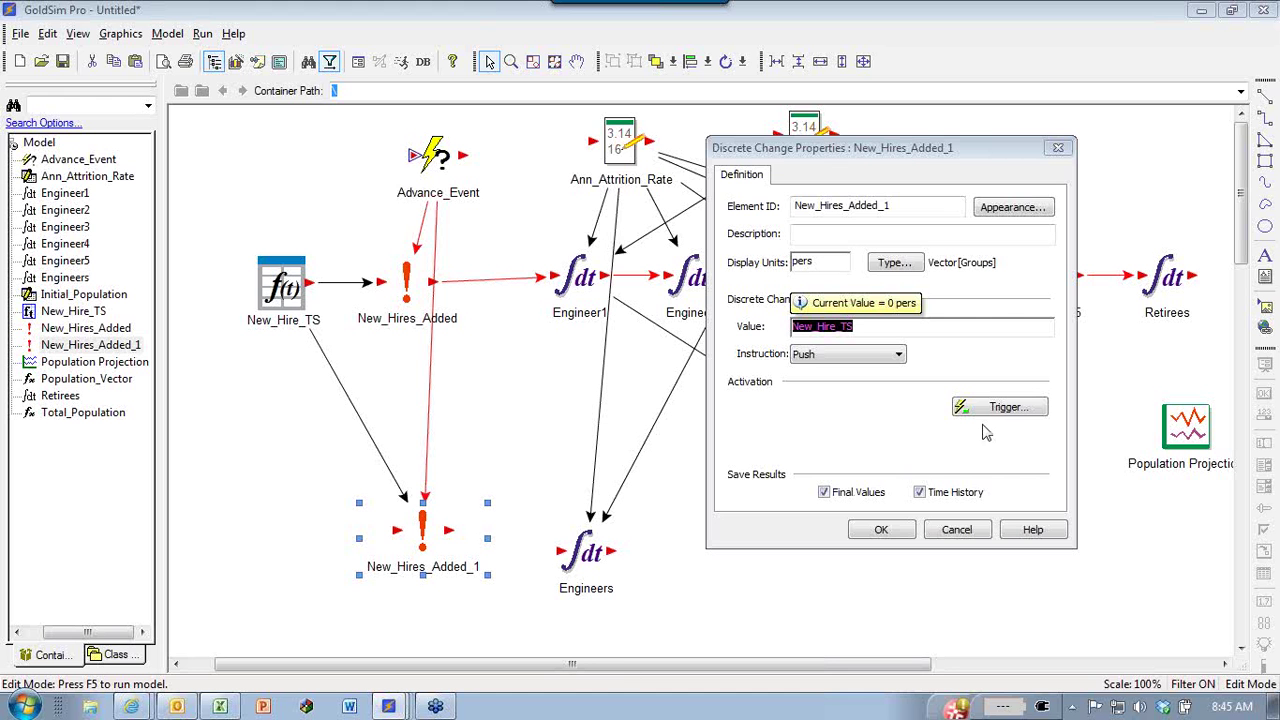
pyautogui.click(881, 529)
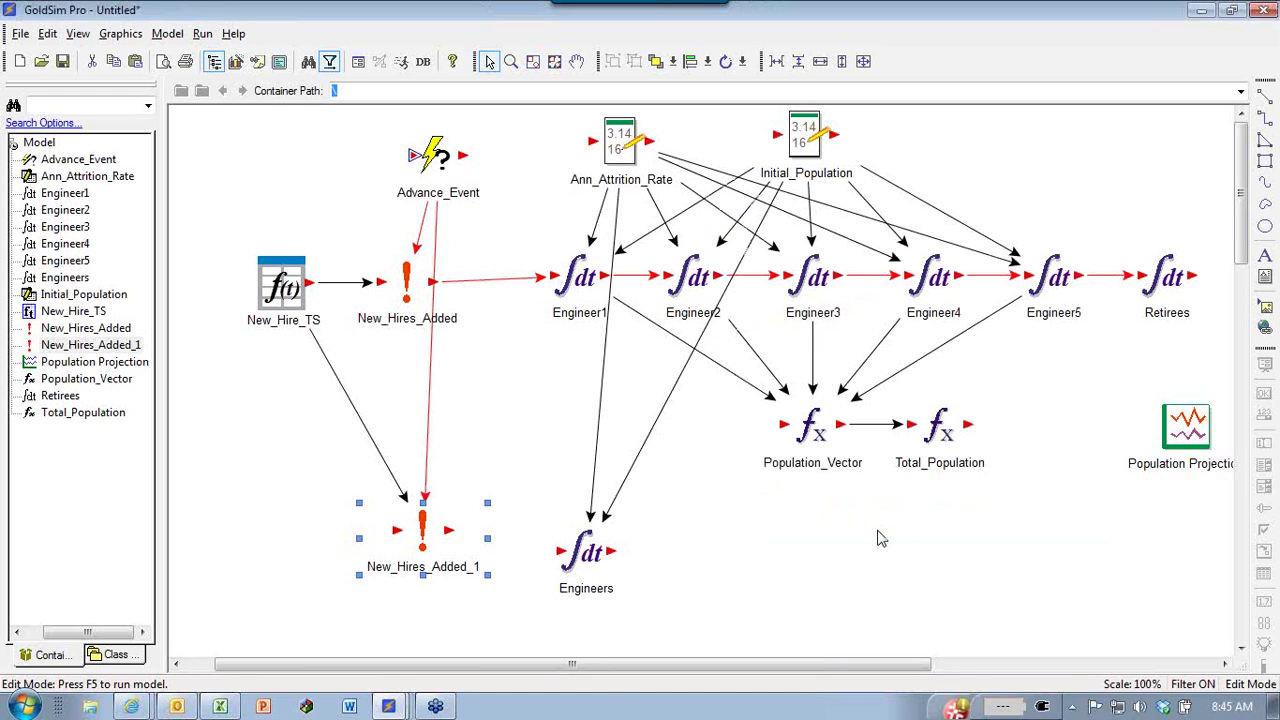
pyautogui.click(606, 566)
pyautogui.press('Return')
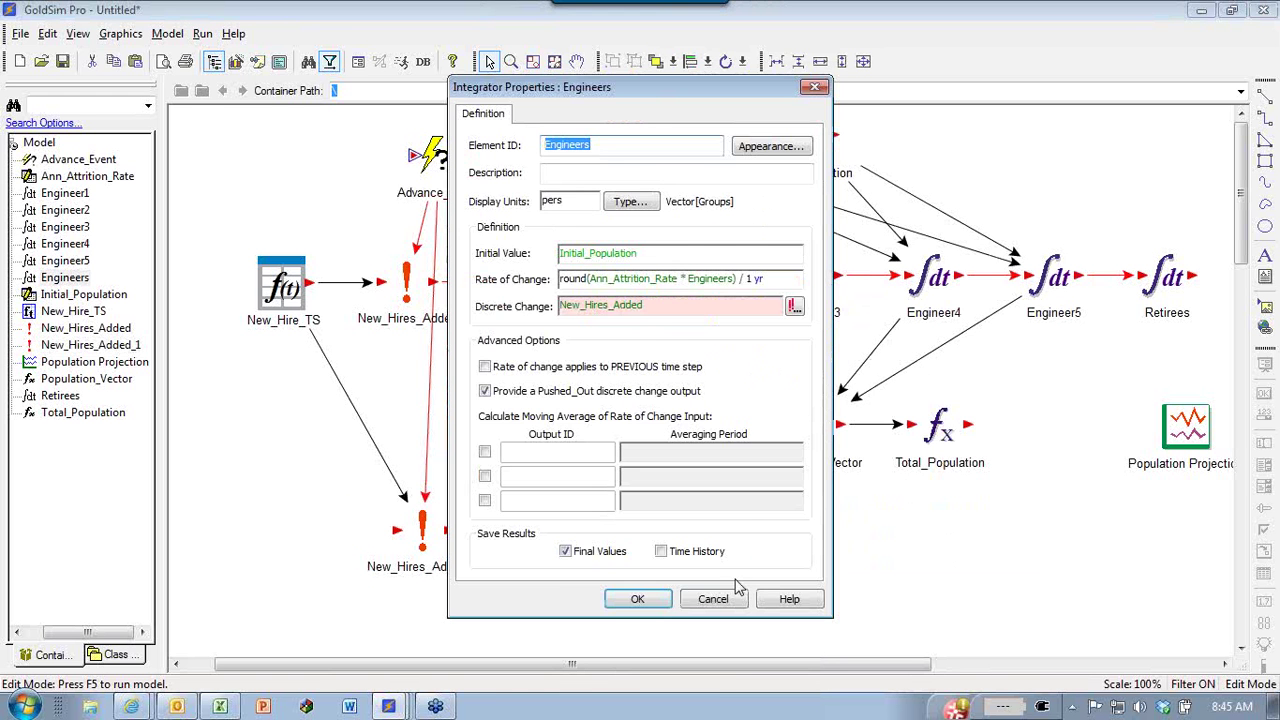
pyautogui.click(714, 600)
# Rename the copied discrete change element as New_Hires_Added2.
pyautogui.doubleClick(425, 535)
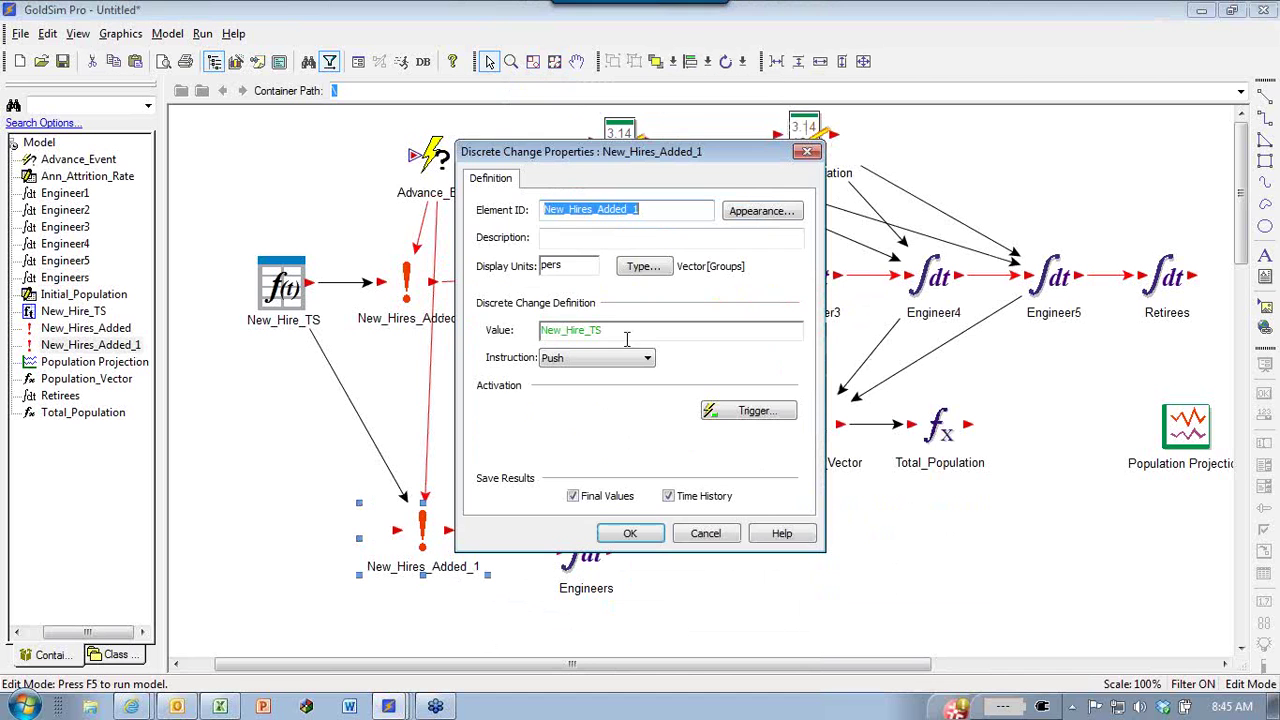
pyautogui.click(654, 209)
pyautogui.write('2')
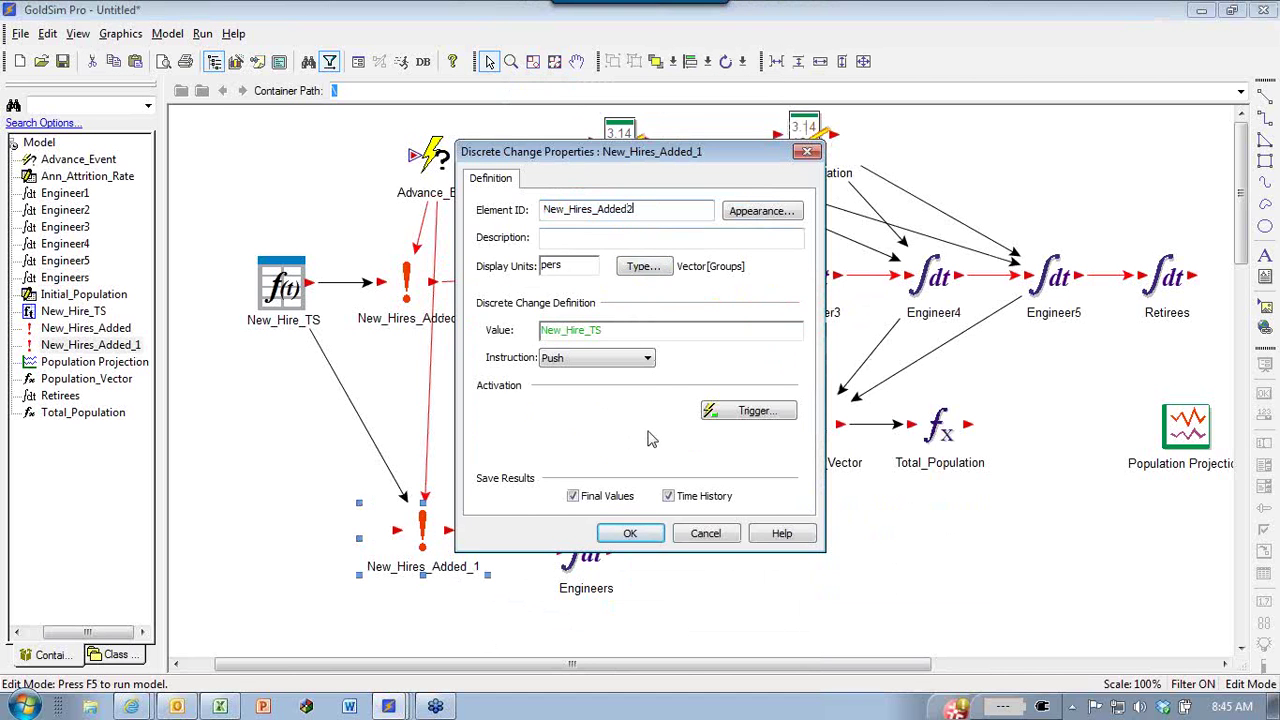
pyautogui.click(630, 533)
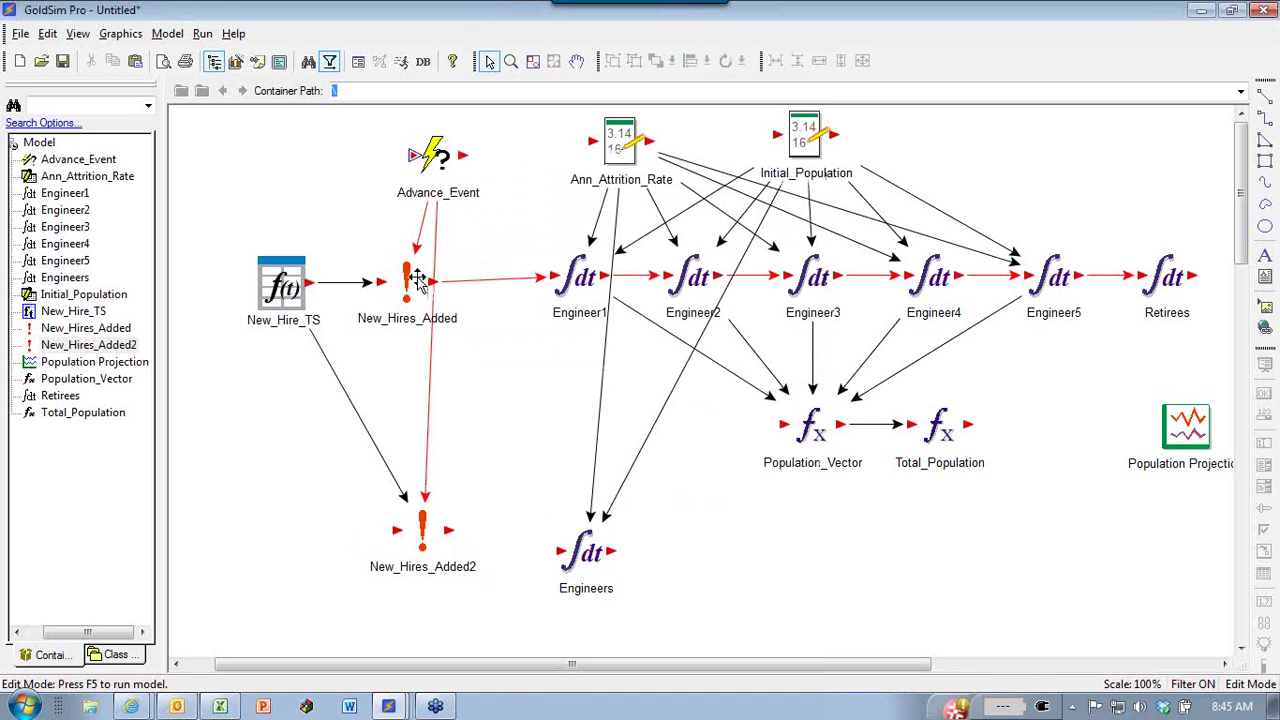
# Set the Engineers integrator's discrete change input to New_Hires_Added2 and accept its properties.
pyautogui.click(592, 548)
pyautogui.press('Return')
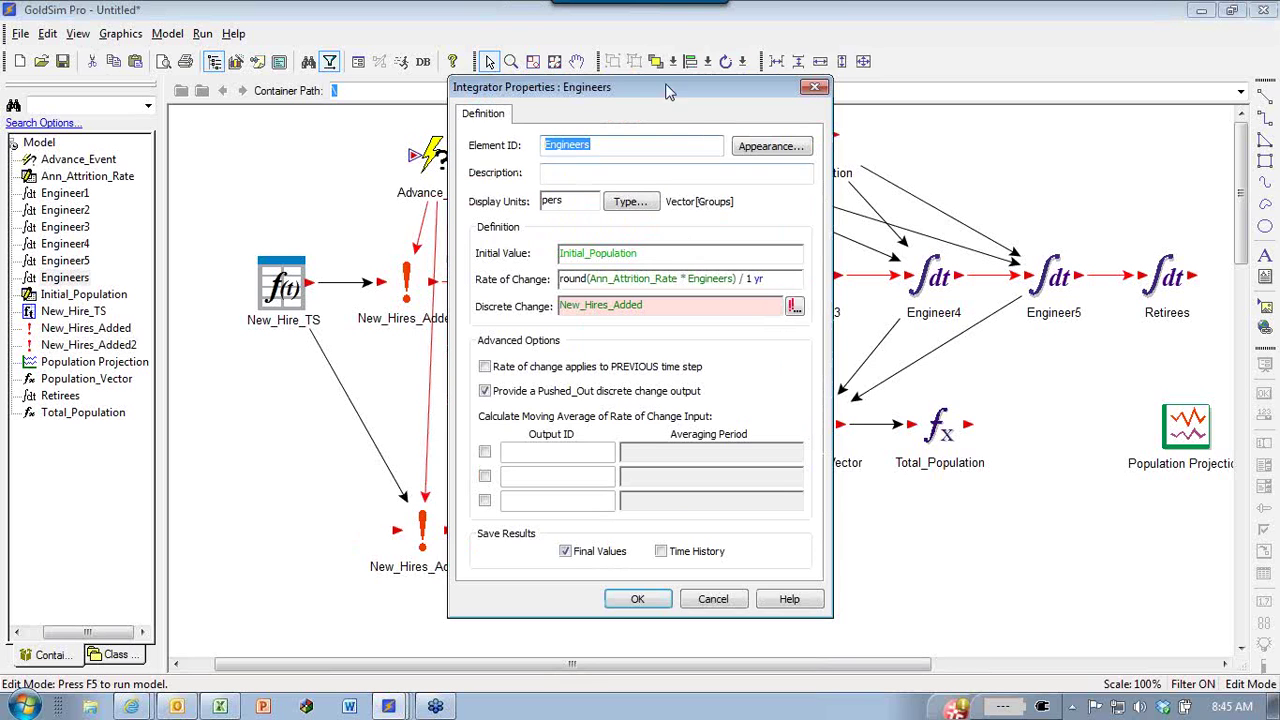
pyautogui.moveTo(676, 88); pyautogui.dragTo(918, 28)
pyautogui.click(920, 246)
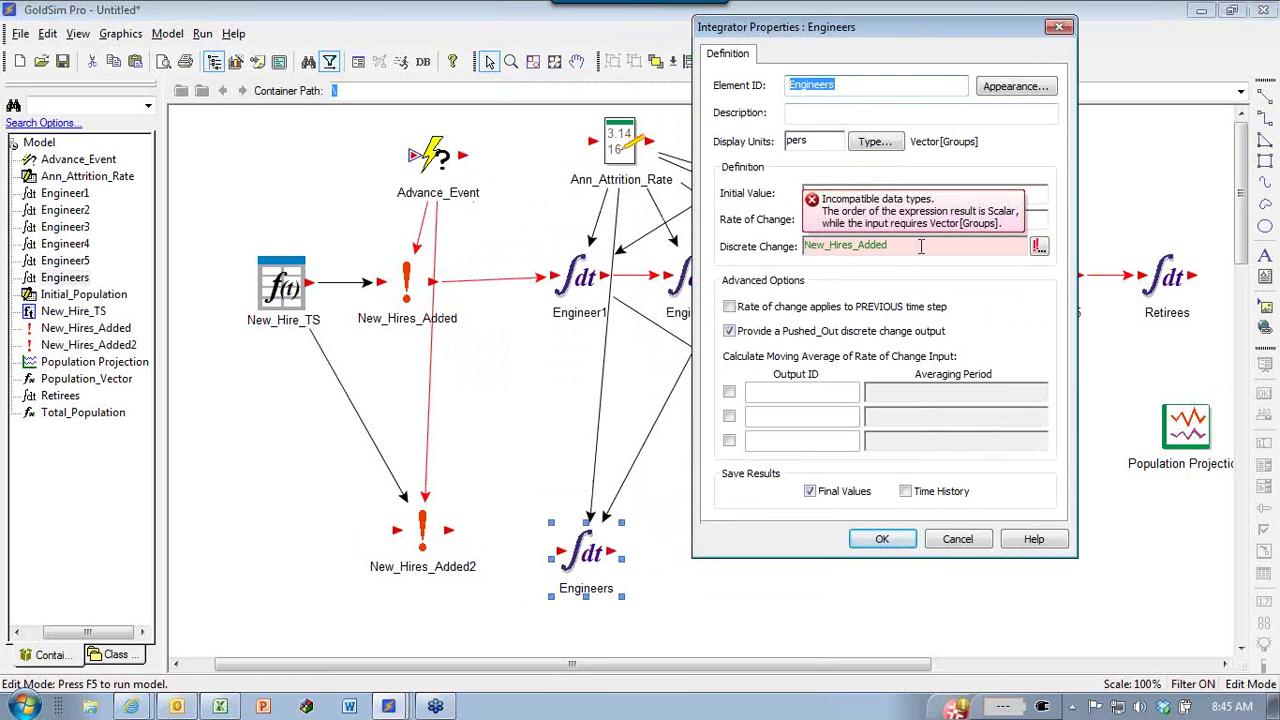
pyautogui.write('2')
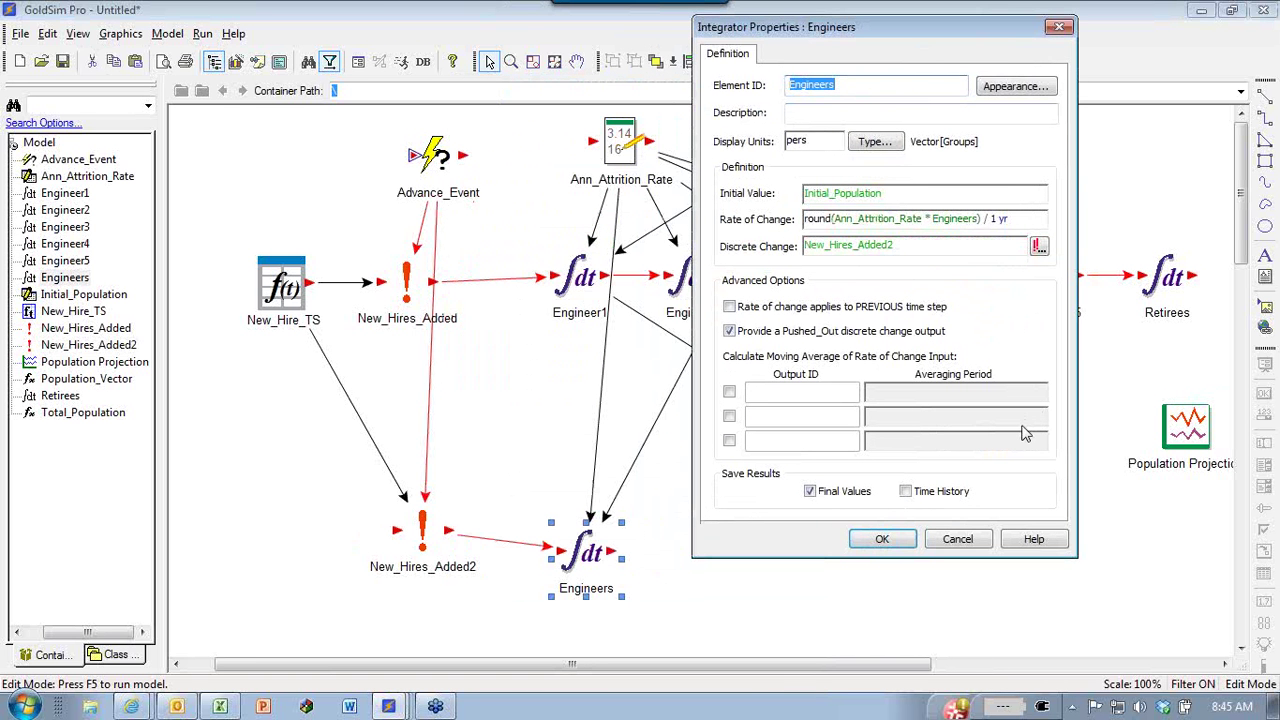
pyautogui.click(870, 540)
# Insert an Expression element beside the Engineers integrator, named Total_Population2, with display units pers.
pyautogui.rightClick(706, 408)
pyautogui.moveTo(755, 425)
pyautogui.moveTo(885, 474)
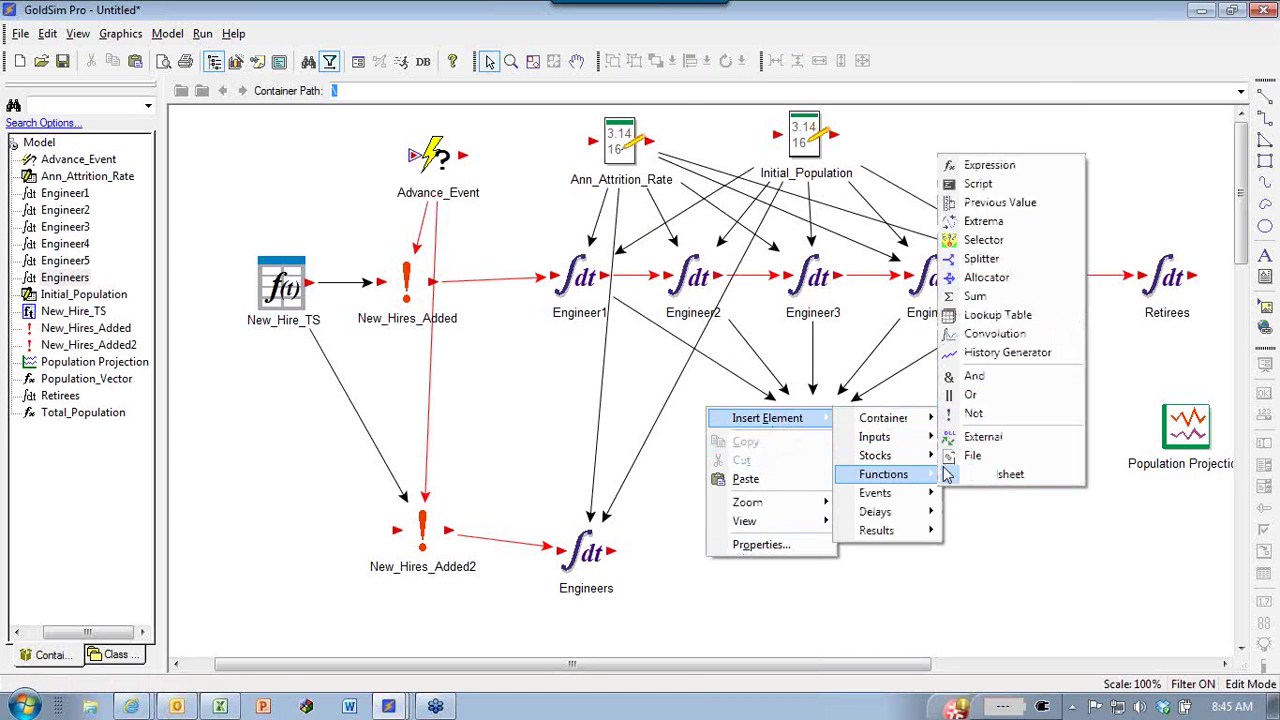
pyautogui.click(1036, 174)
pyautogui.write('Total_Population2')
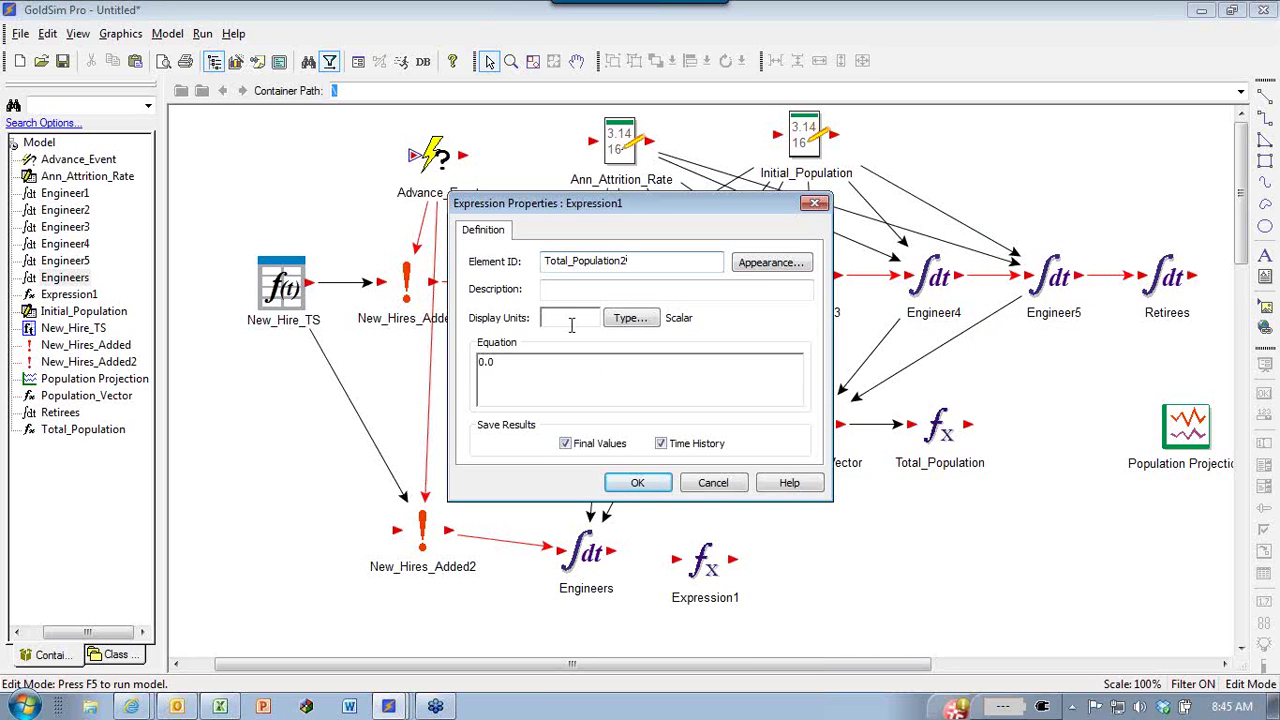
pyautogui.click(568, 318)
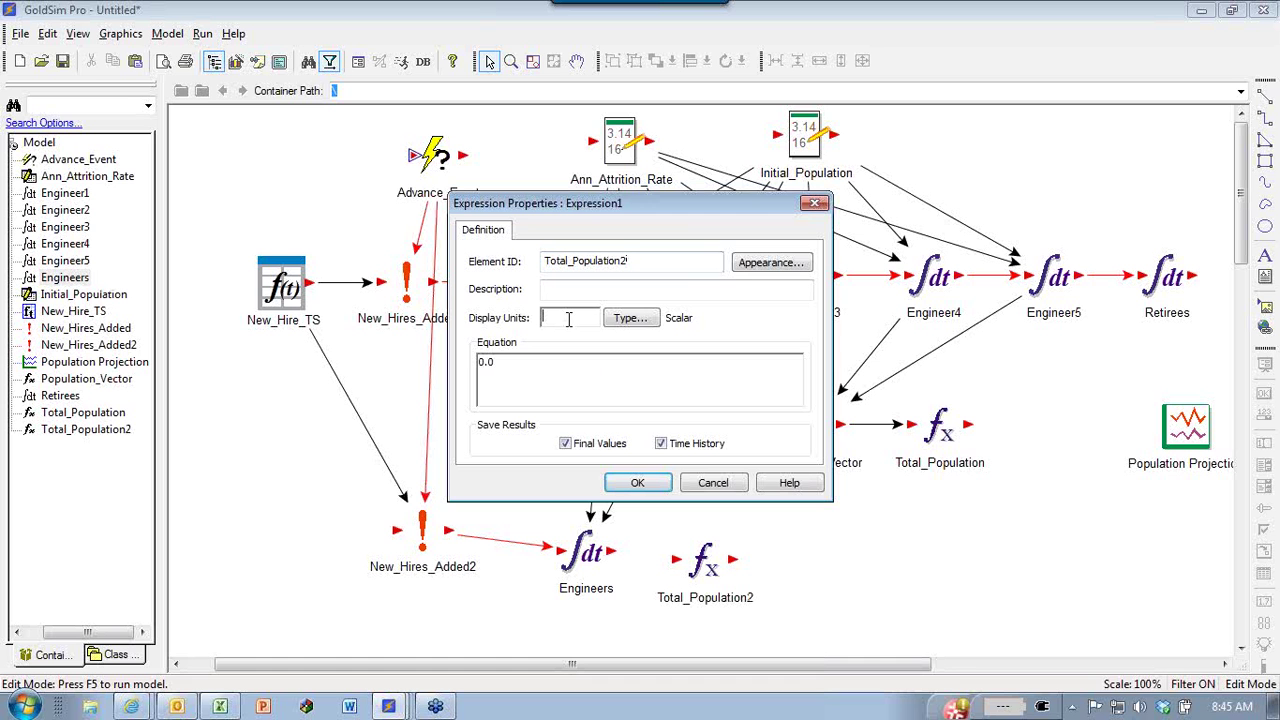
pyautogui.write('pers')
# Set the Total_Population2 equation to sumv(Engineers) and accept its properties.
pyautogui.press('Tab')
pyautogui.press('Tab')
pyautogui.write('s')
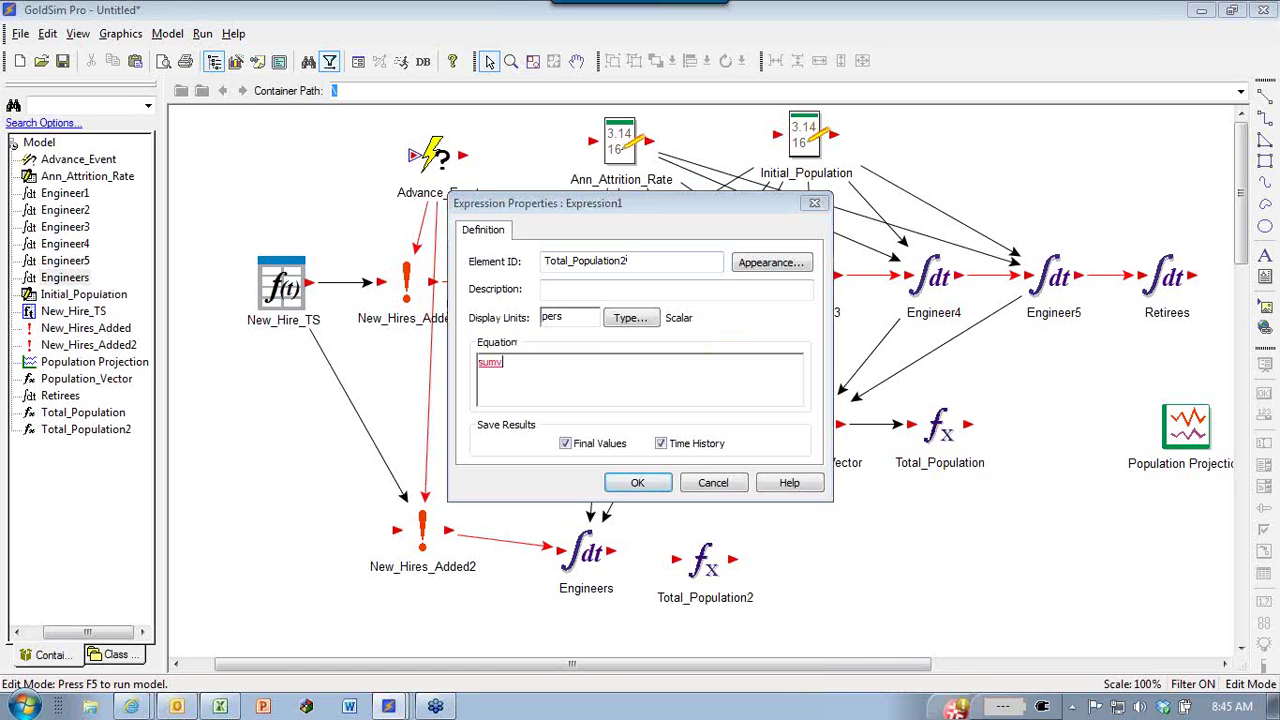
pyautogui.write('umv(en')
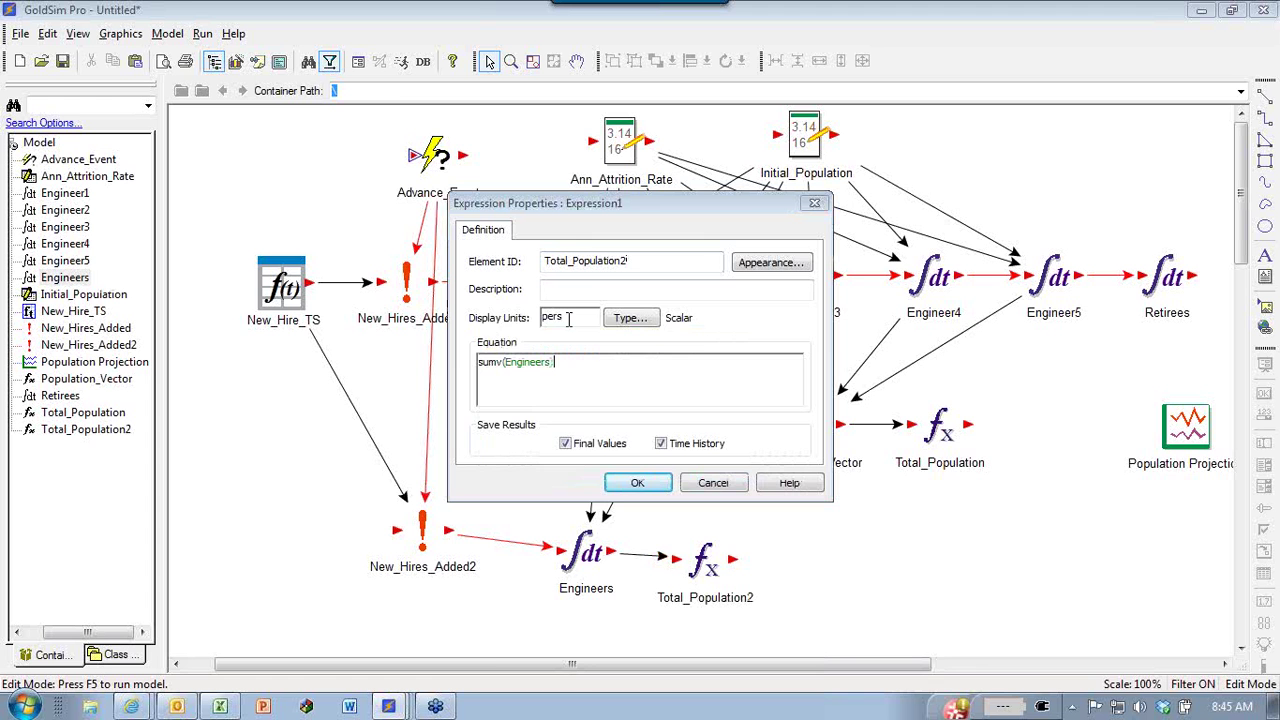
pyautogui.click(621, 483)
# Duplicate the Population Projection time history result and place the copy beside Total_Population2.
pyautogui.click(955, 663)
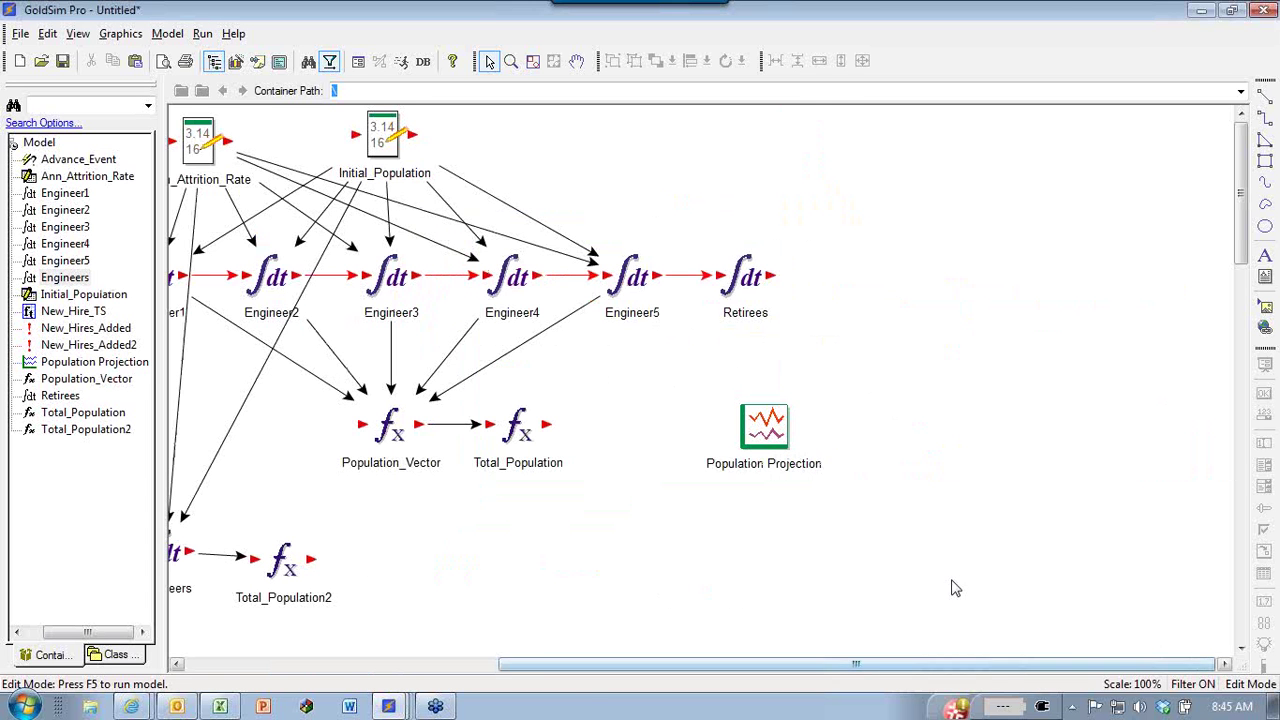
pyautogui.moveTo(734, 663); pyautogui.dragTo(442, 708)
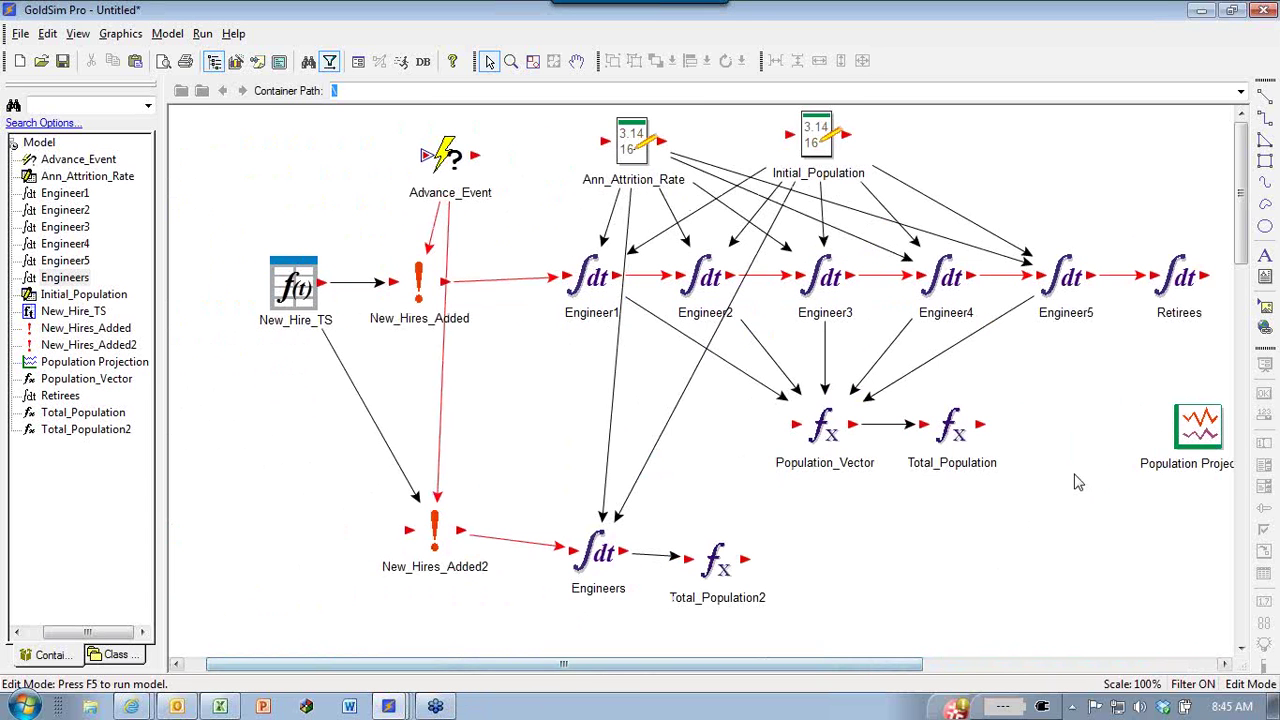
pyautogui.click(1150, 434)
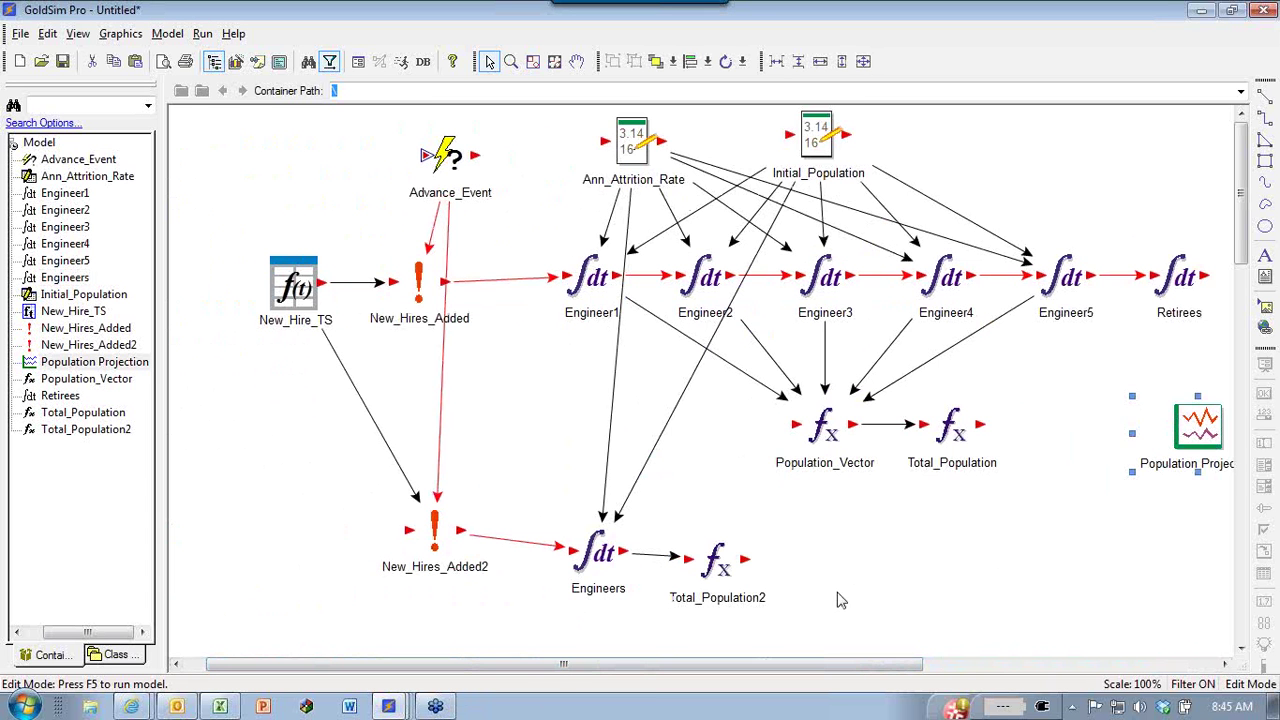
pyautogui.hotkey('ctrl', 'c')
pyautogui.hotkey('ctrl', 'v')
# In the copied time history result, relink Population_Vector to Engineers and Total_Population to Total_Population2.
pyautogui.doubleClick(868, 566)
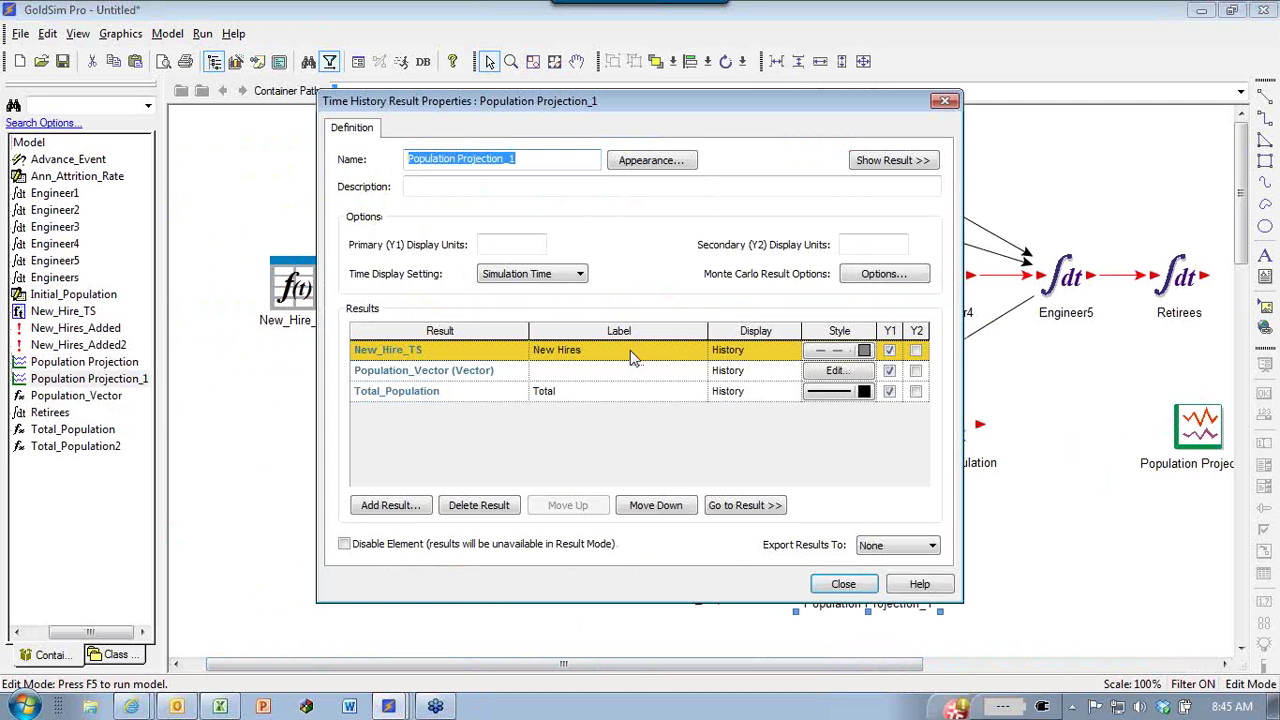
pyautogui.doubleClick(380, 371)
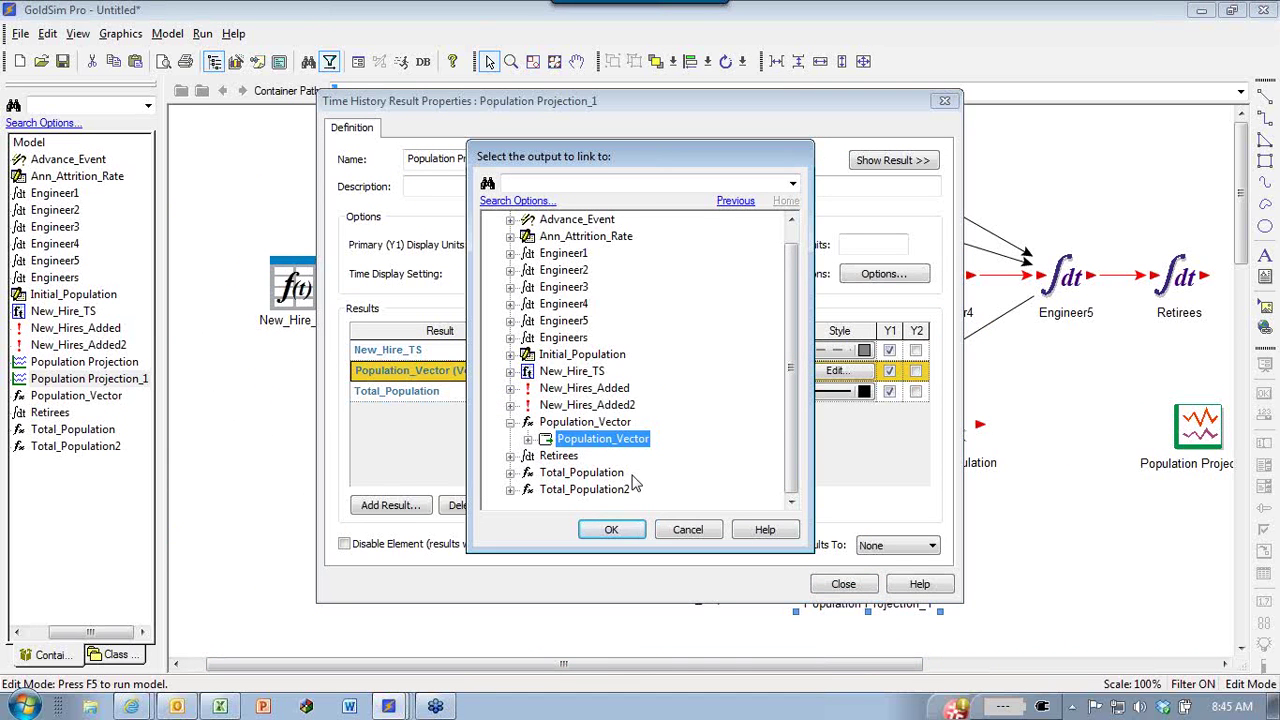
pyautogui.doubleClick(562, 339)
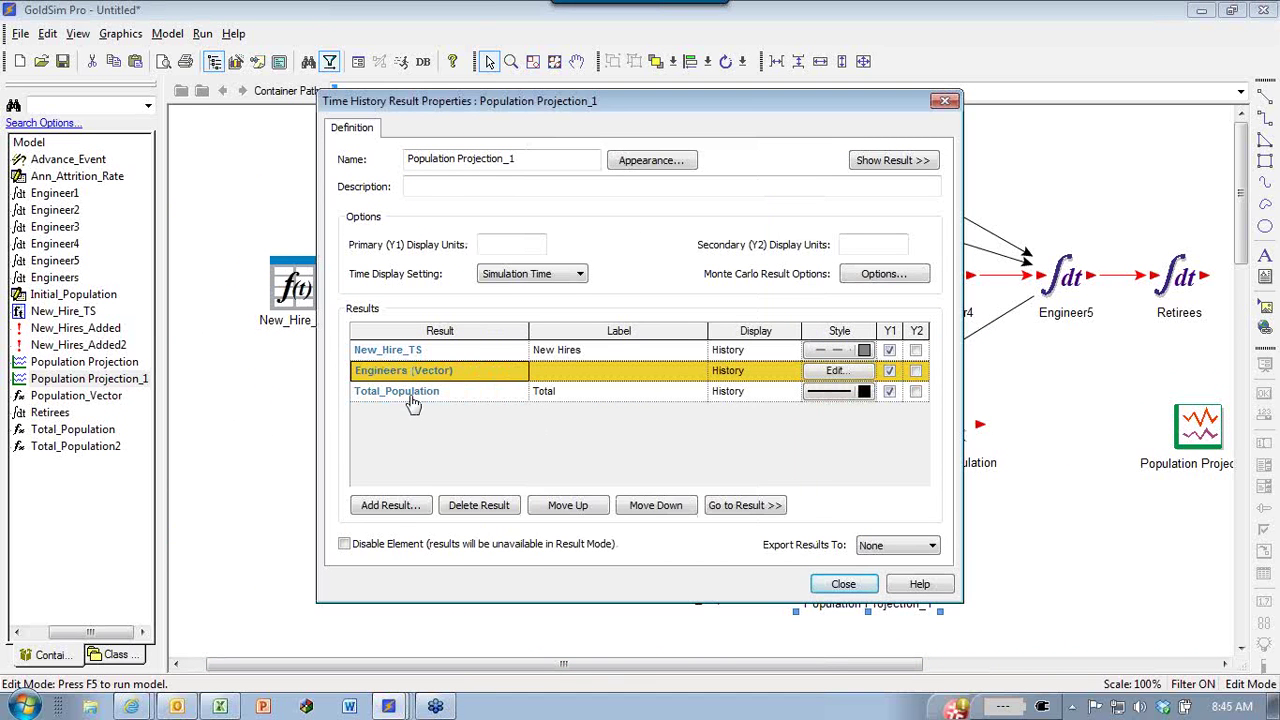
pyautogui.doubleClick(413, 396)
pyautogui.click(587, 490)
pyautogui.click(611, 529)
pyautogui.click(843, 584)
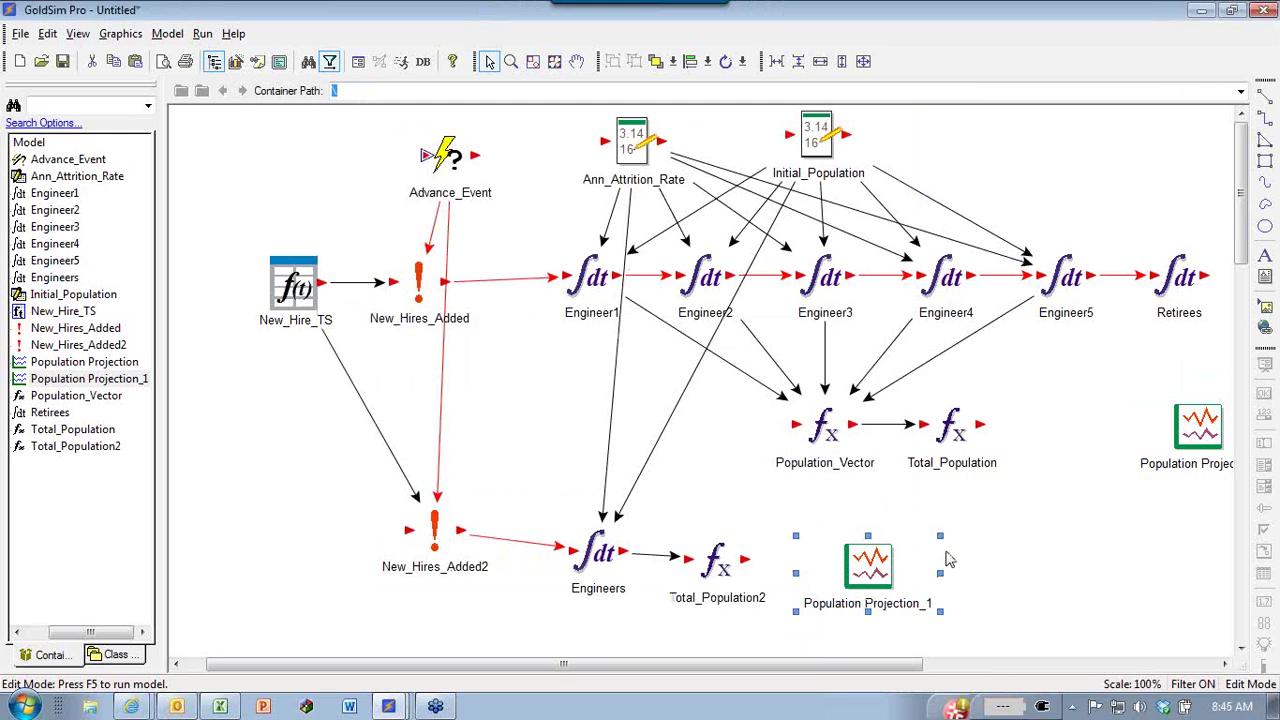
# Run the model and view the chart of the copied population projection, then close it.
pyautogui.press('F5')
pyautogui.press('Return')
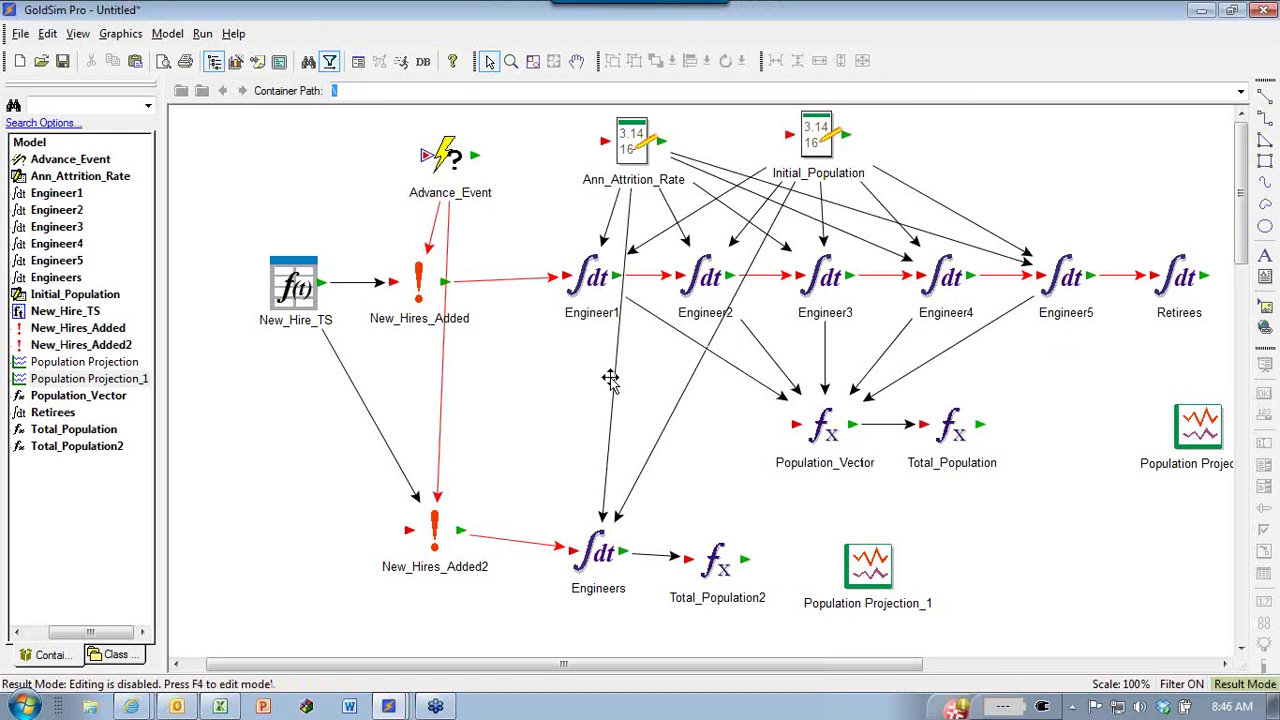
pyautogui.doubleClick(878, 566)
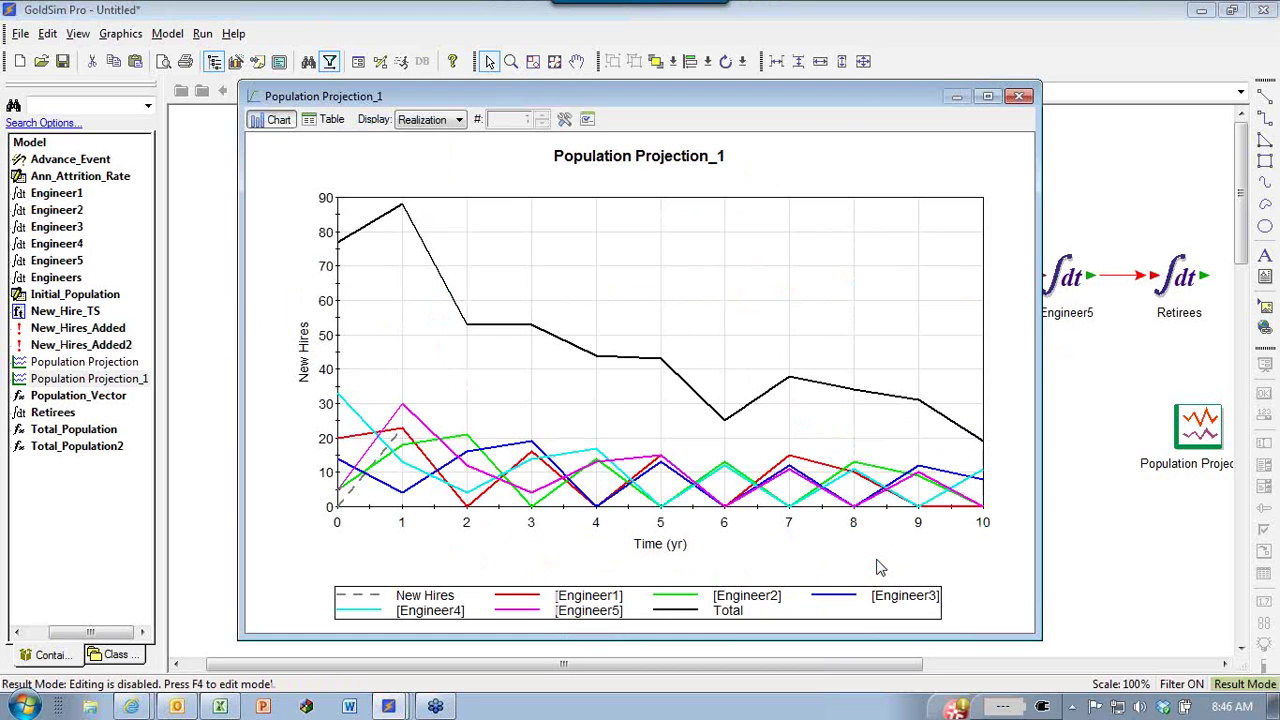
pyautogui.click(1022, 97)
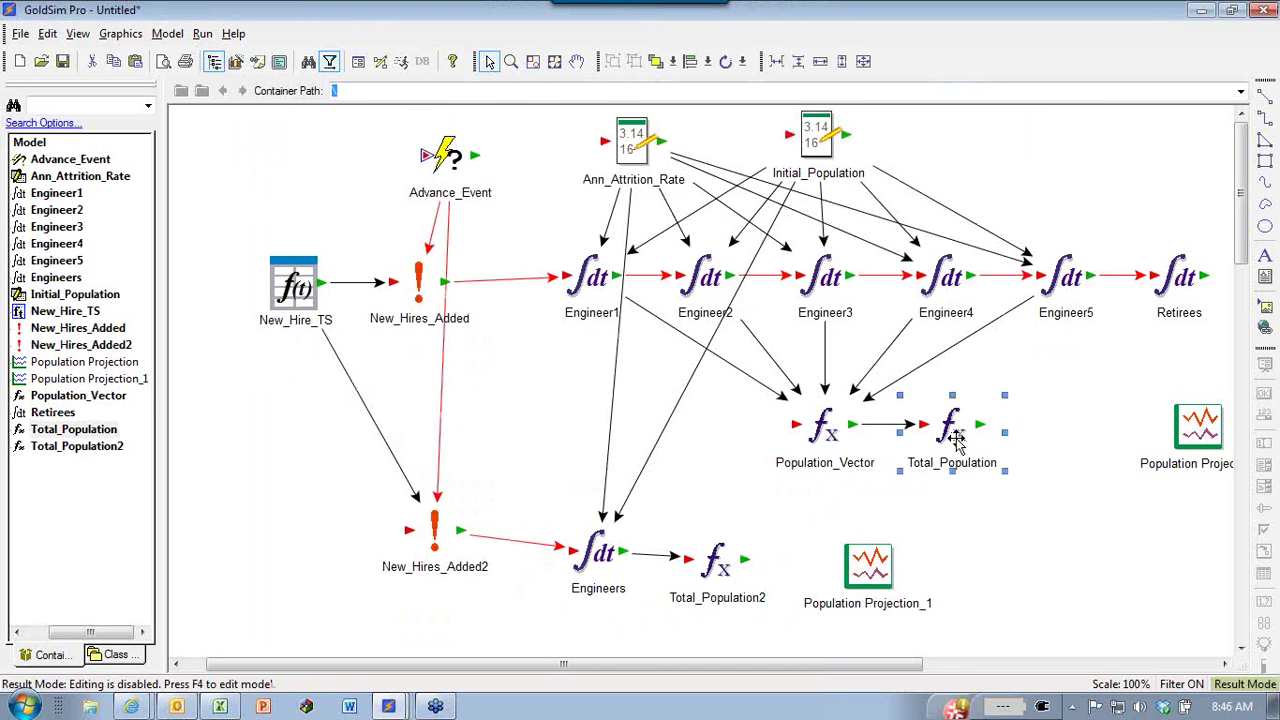
# Insert a Time History result element below Total_Population.
pyautogui.rightClick(969, 521)
pyautogui.press('Escape')
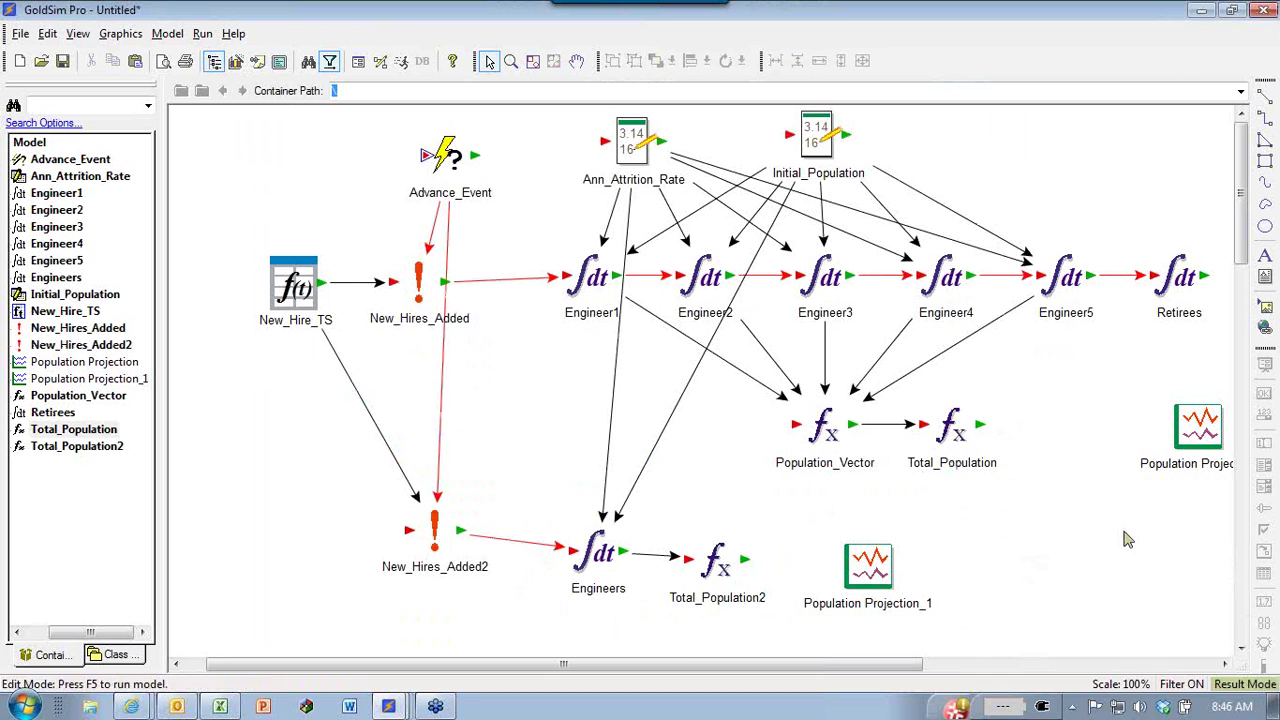
pyautogui.rightClick(1040, 517)
pyautogui.moveTo(1071, 530)
pyautogui.click(957, 524)
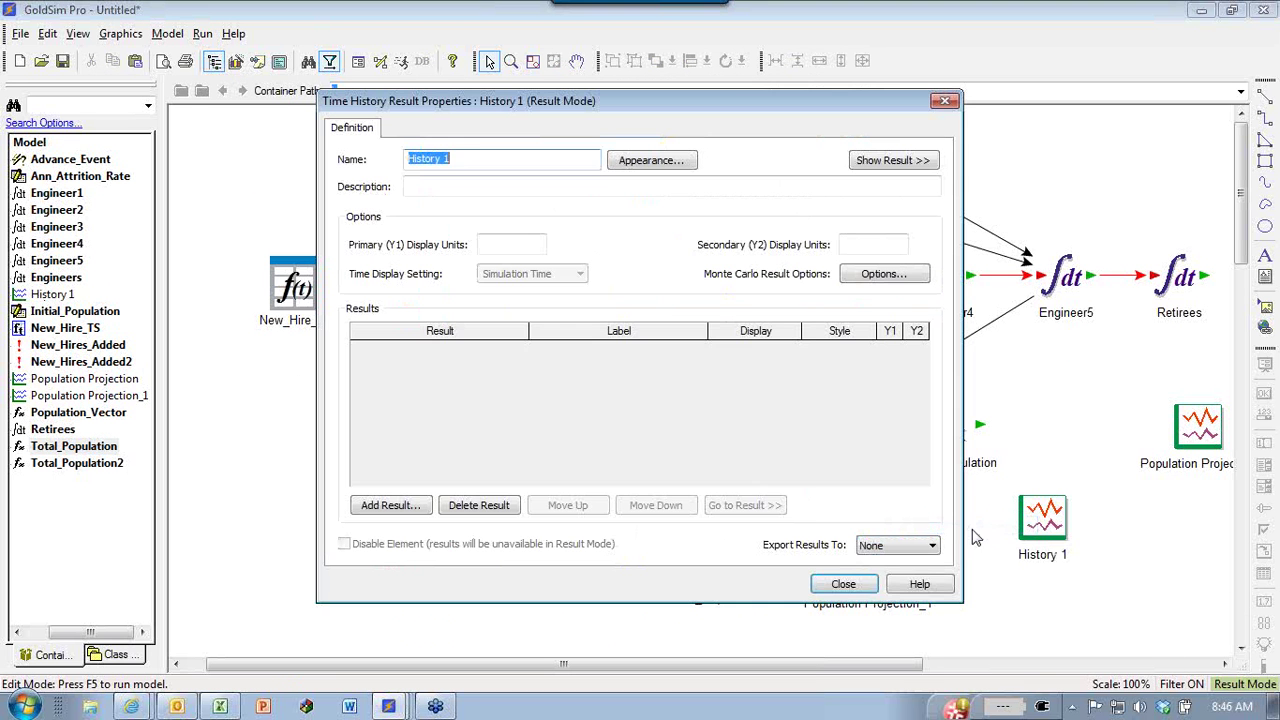
# Add Total_Population and Total_Population2 to the new time history result and view its comparison chart.
pyautogui.click(390, 505)
pyautogui.doubleClick(583, 472)
pyautogui.click(390, 505)
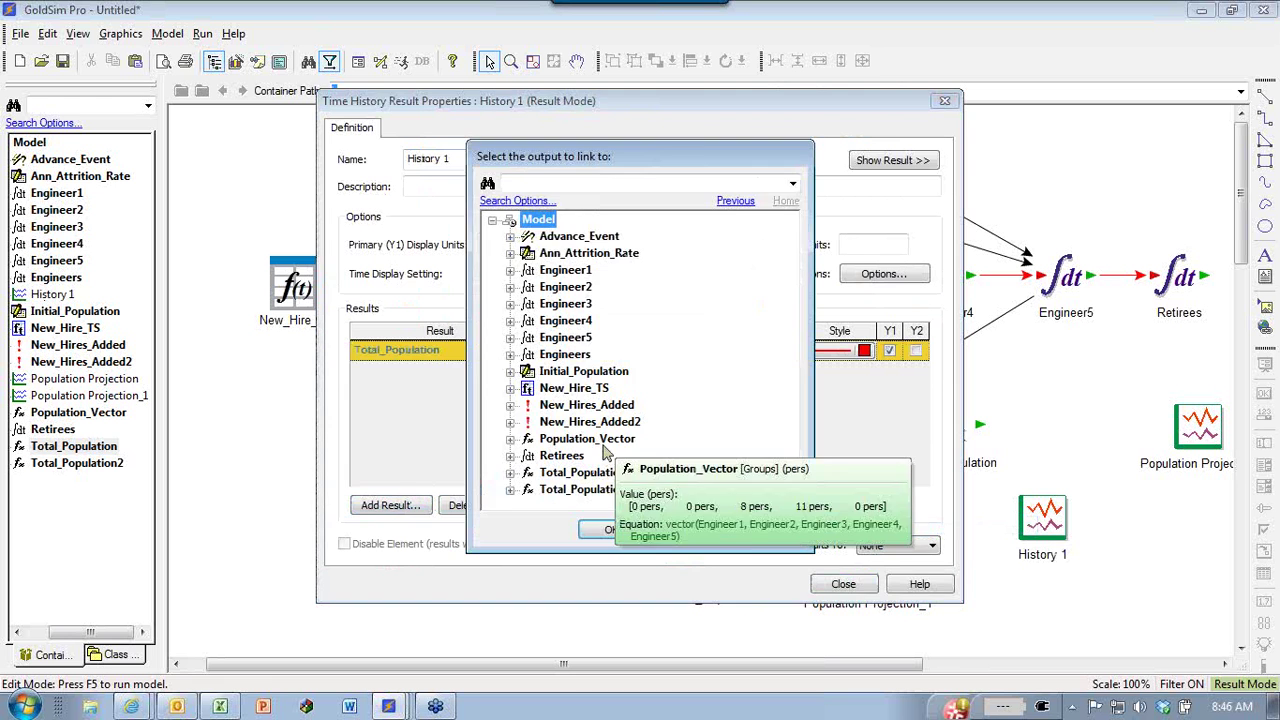
pyautogui.doubleClick(583, 489)
pyautogui.click(843, 585)
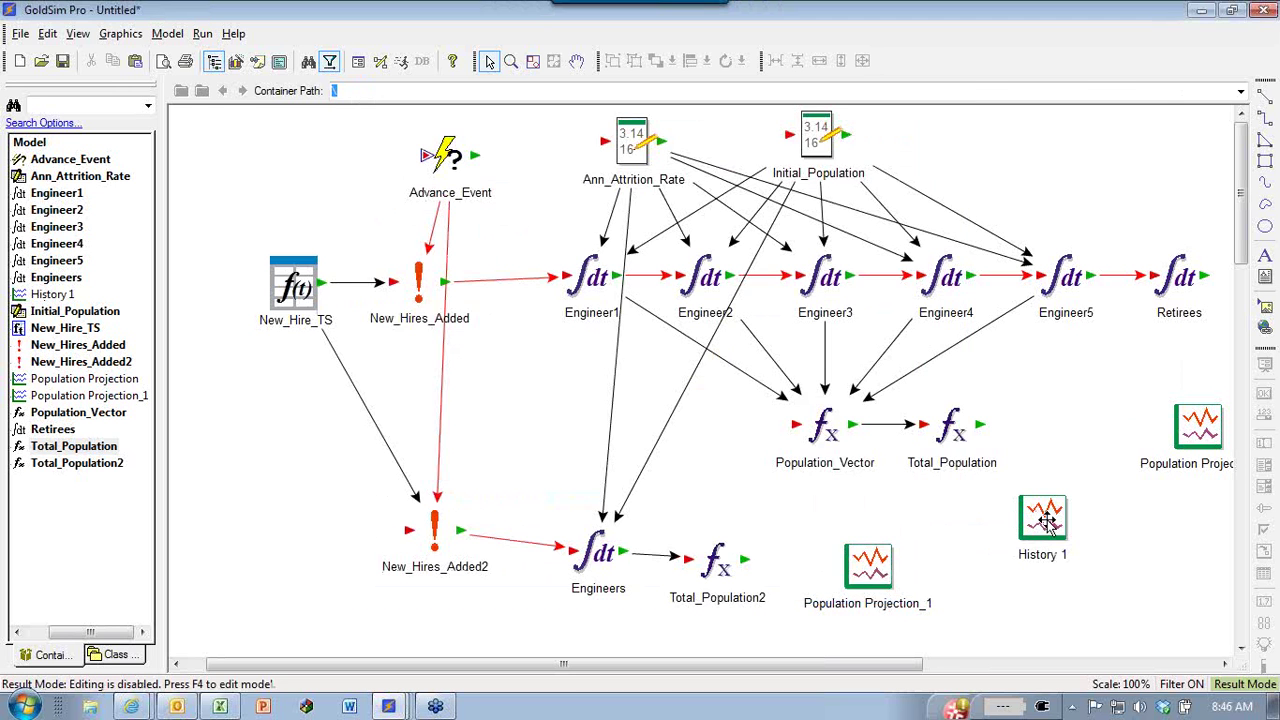
pyautogui.doubleClick(1046, 521)
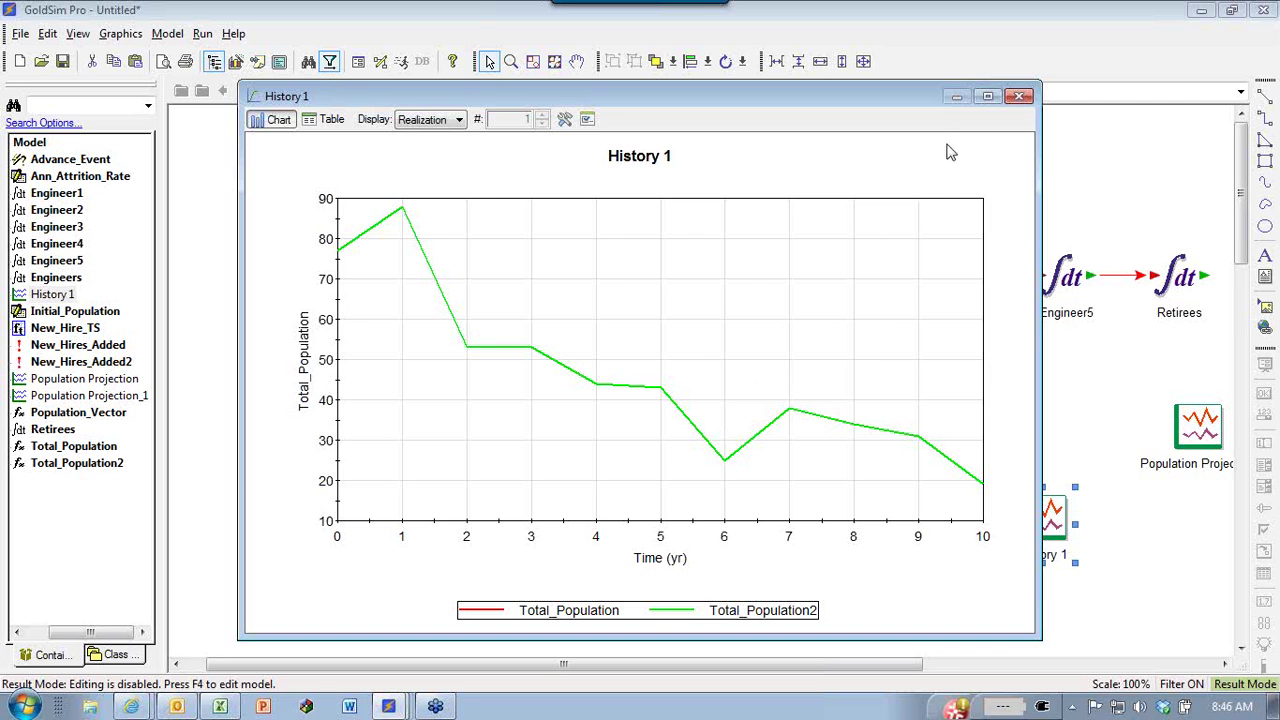
pyautogui.click(1019, 97)
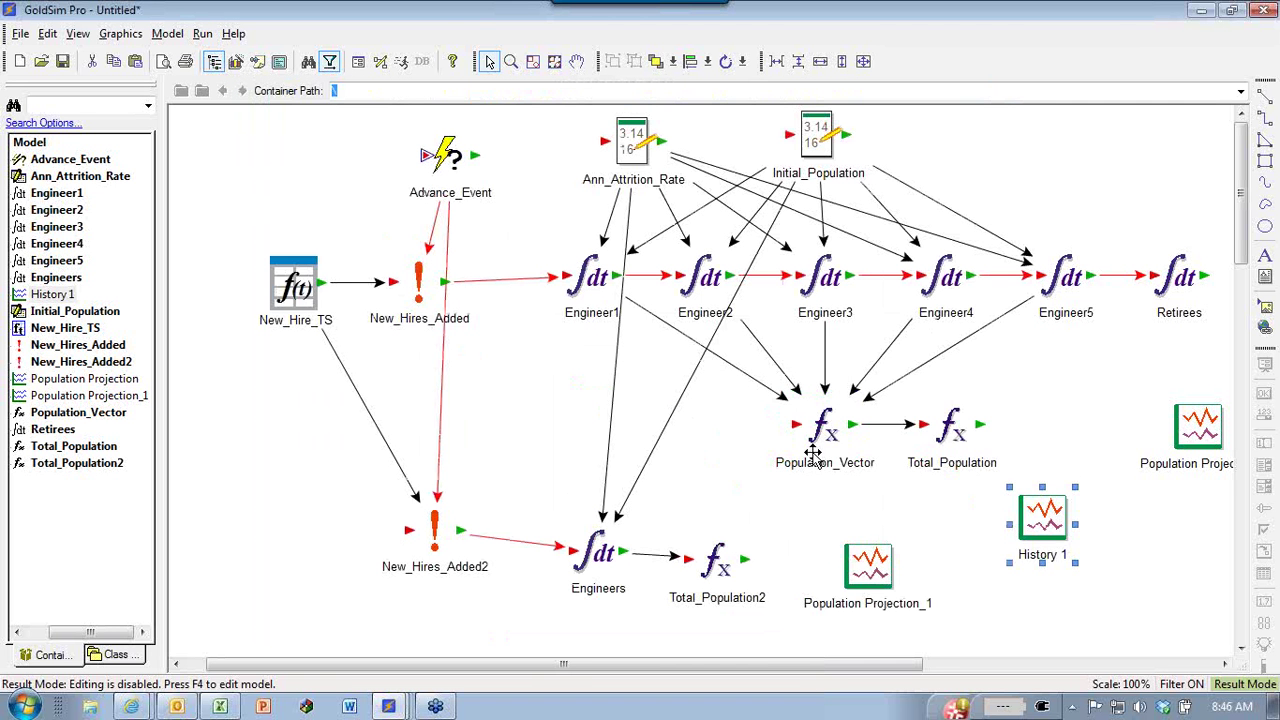
# Examine the Engineers integrator and the New_Hires_Added2 discrete change against the original Engineer chain.
pyautogui.click(596, 537)
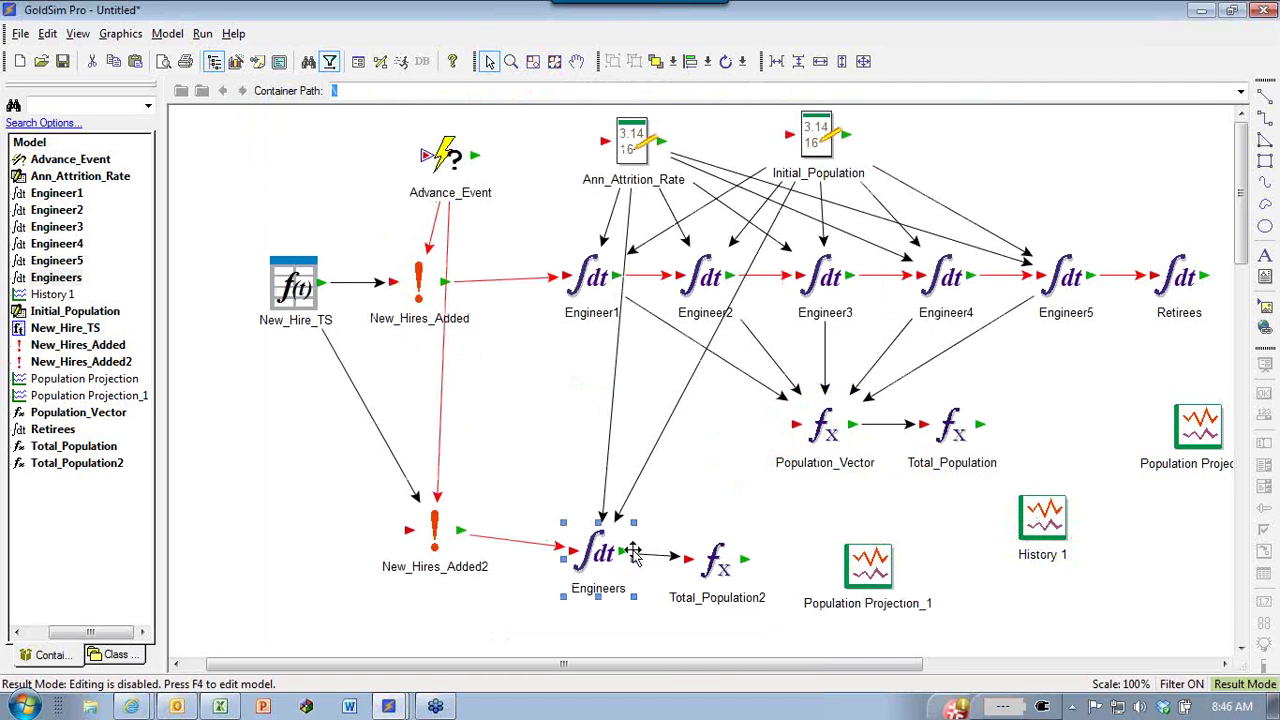
pyautogui.moveTo(592, 540)
pyautogui.moveTo(690, 302)
pyautogui.moveTo(416, 277)
pyautogui.moveTo(437, 532)
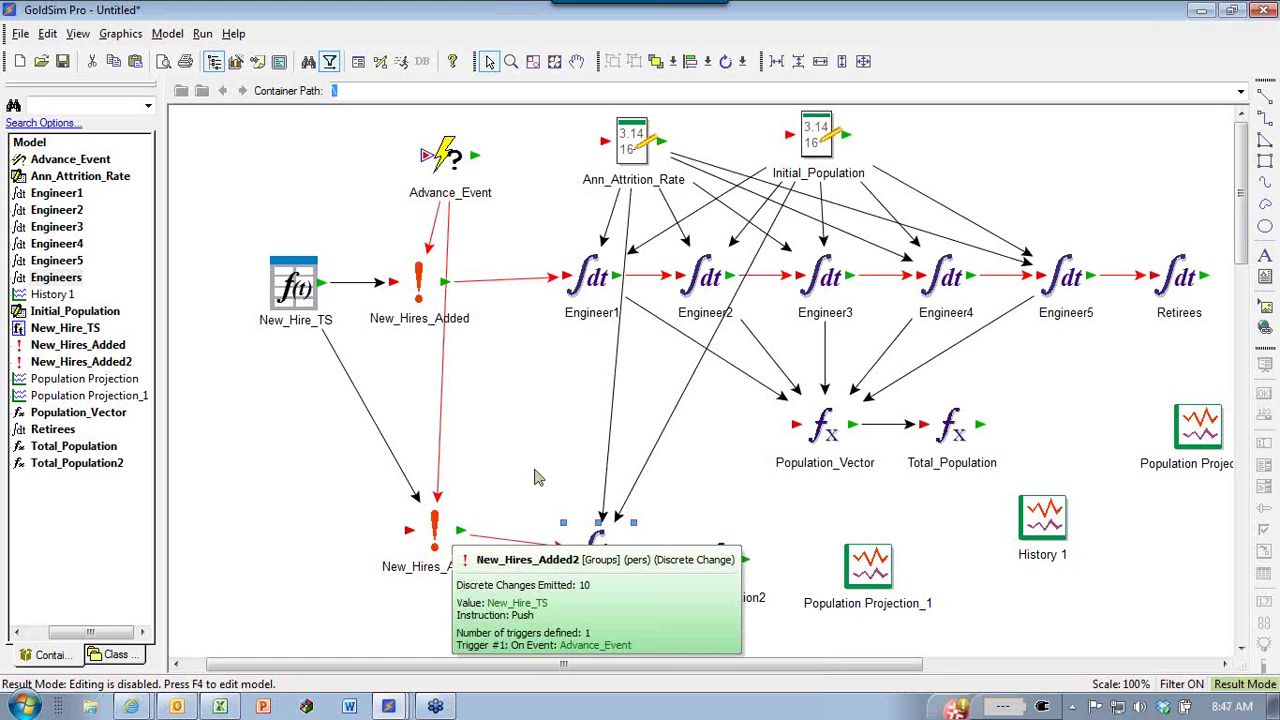
pyautogui.click(758, 480)
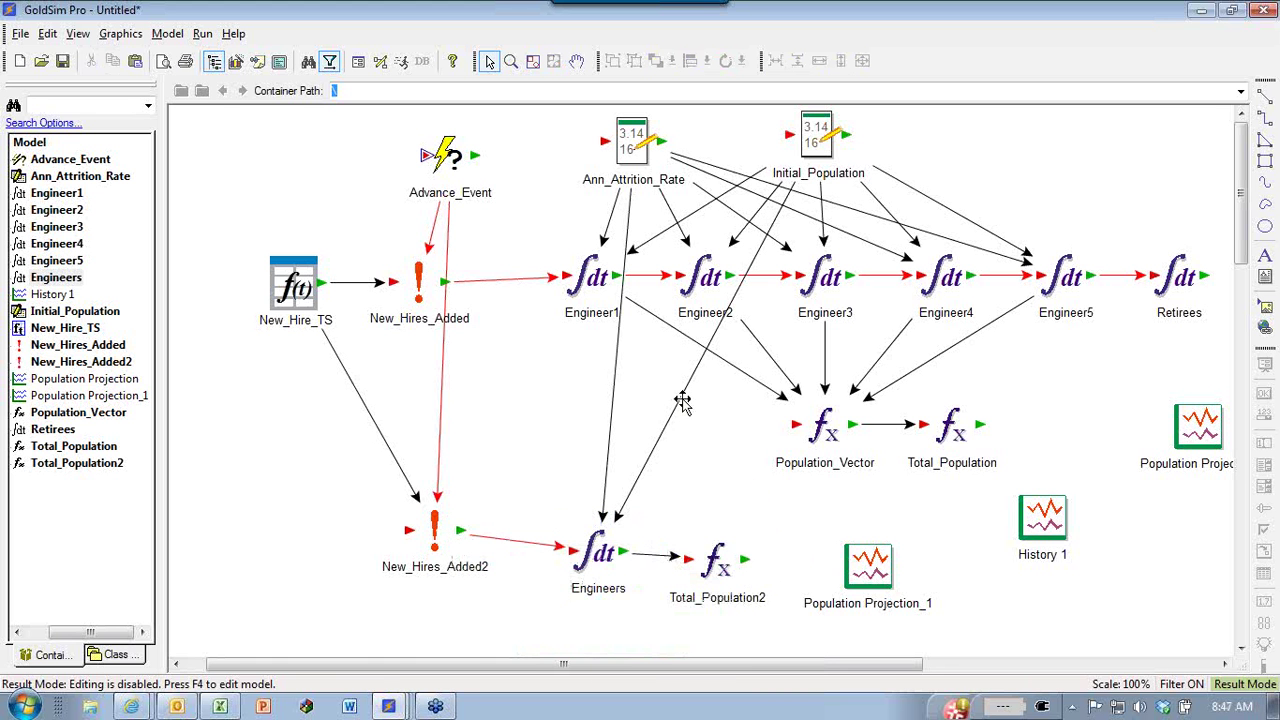
pyautogui.moveTo(708, 256)
# Switch to Internet Explorer and open the Model Library from the GoldSim website's Library section.
pyautogui.moveTo(136, 690)
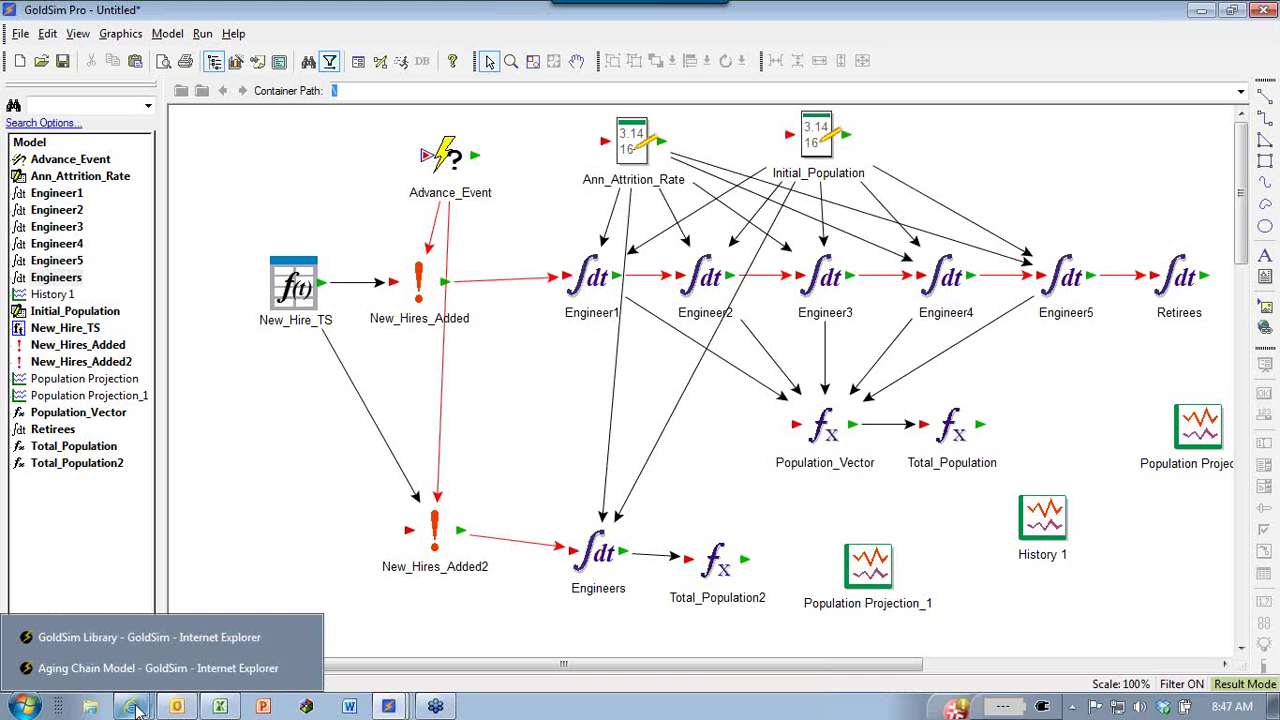
pyautogui.click(145, 668)
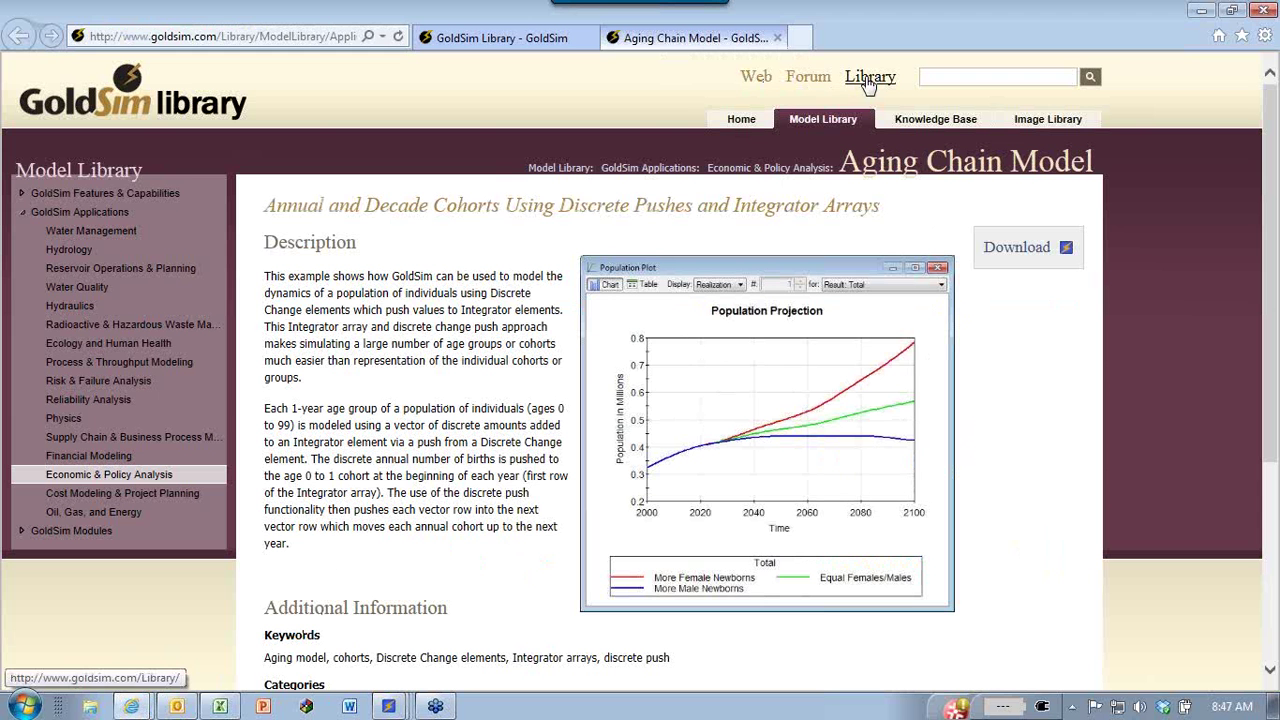
pyautogui.click(752, 80)
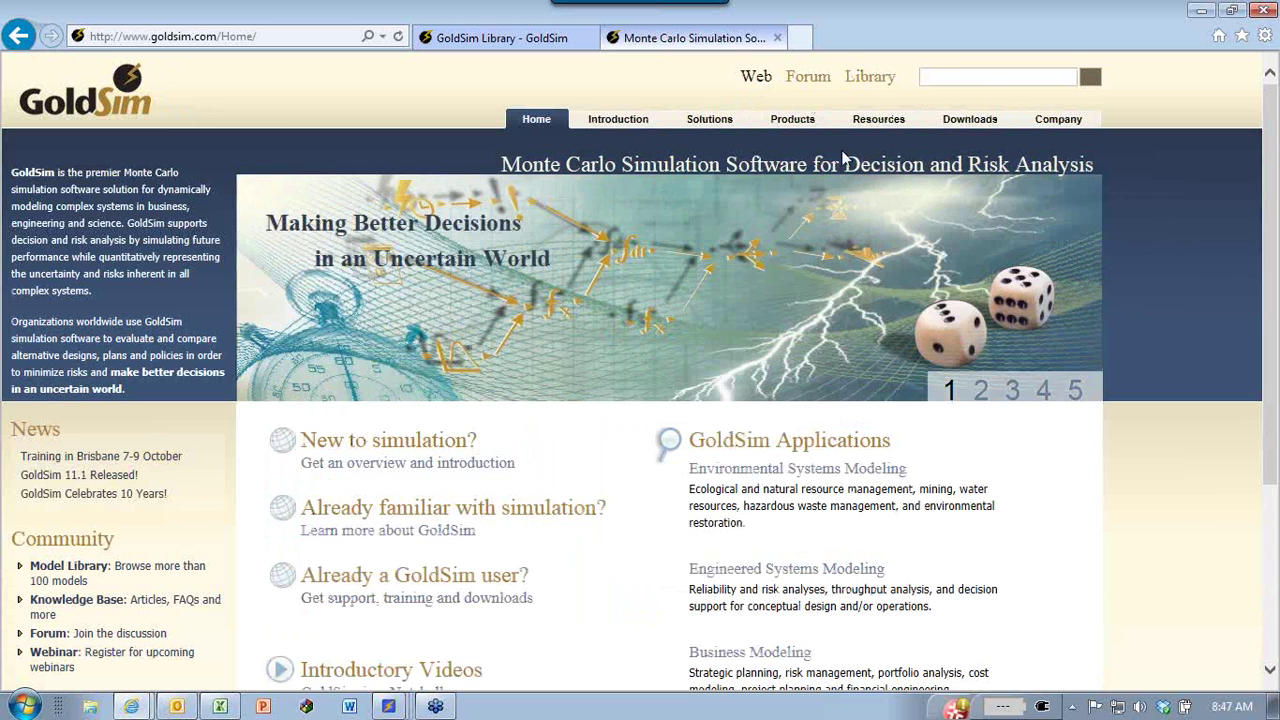
pyautogui.click(868, 80)
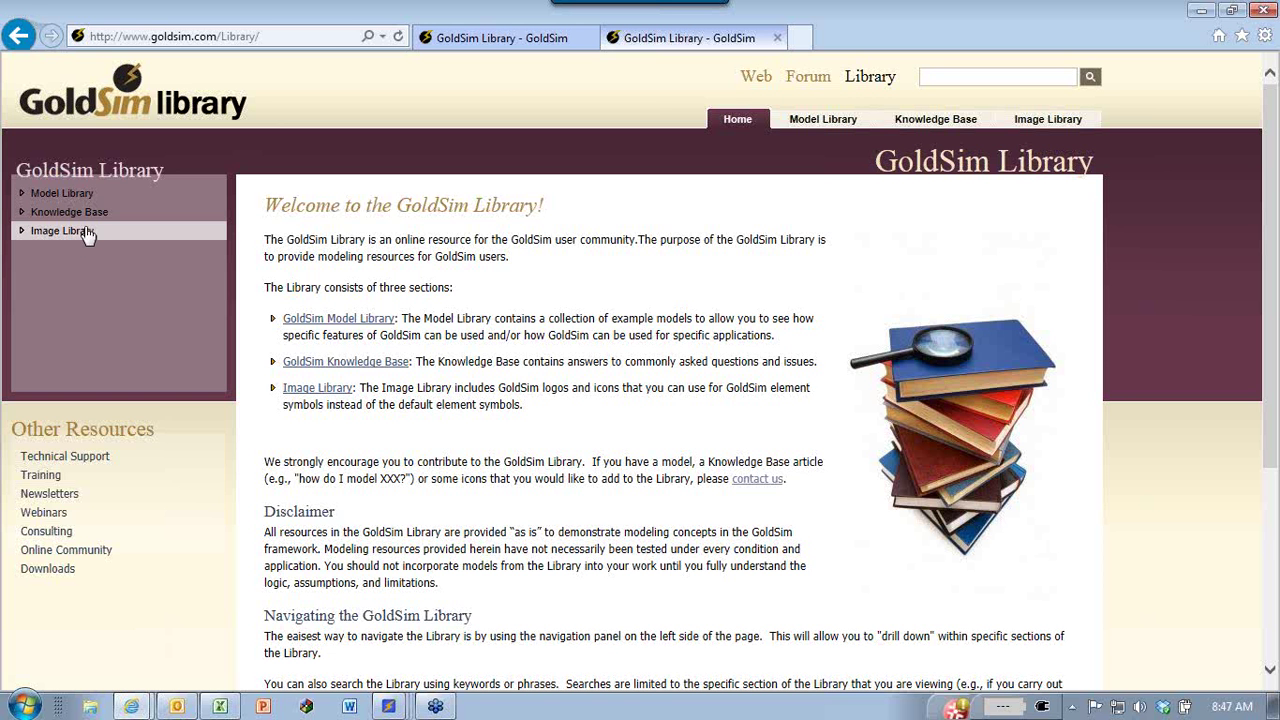
pyautogui.click(58, 194)
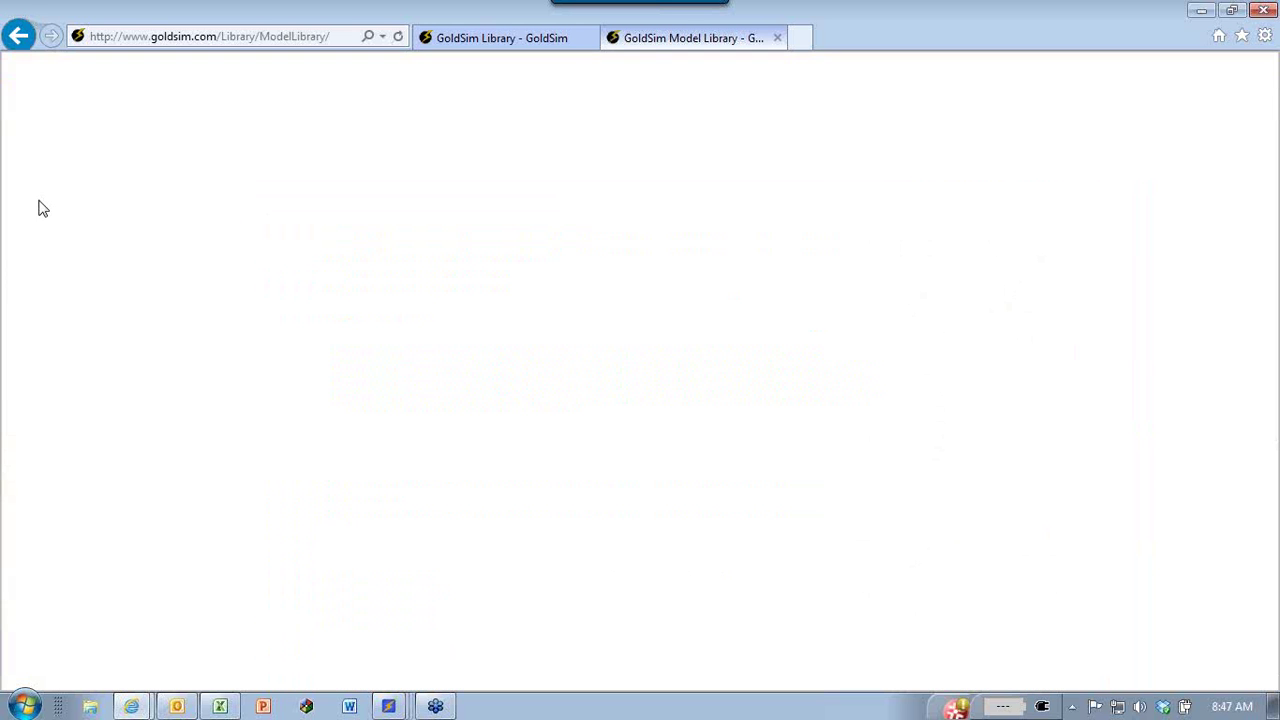
# Search the Model Library for population.
pyautogui.scroll(-3, 563, 487)
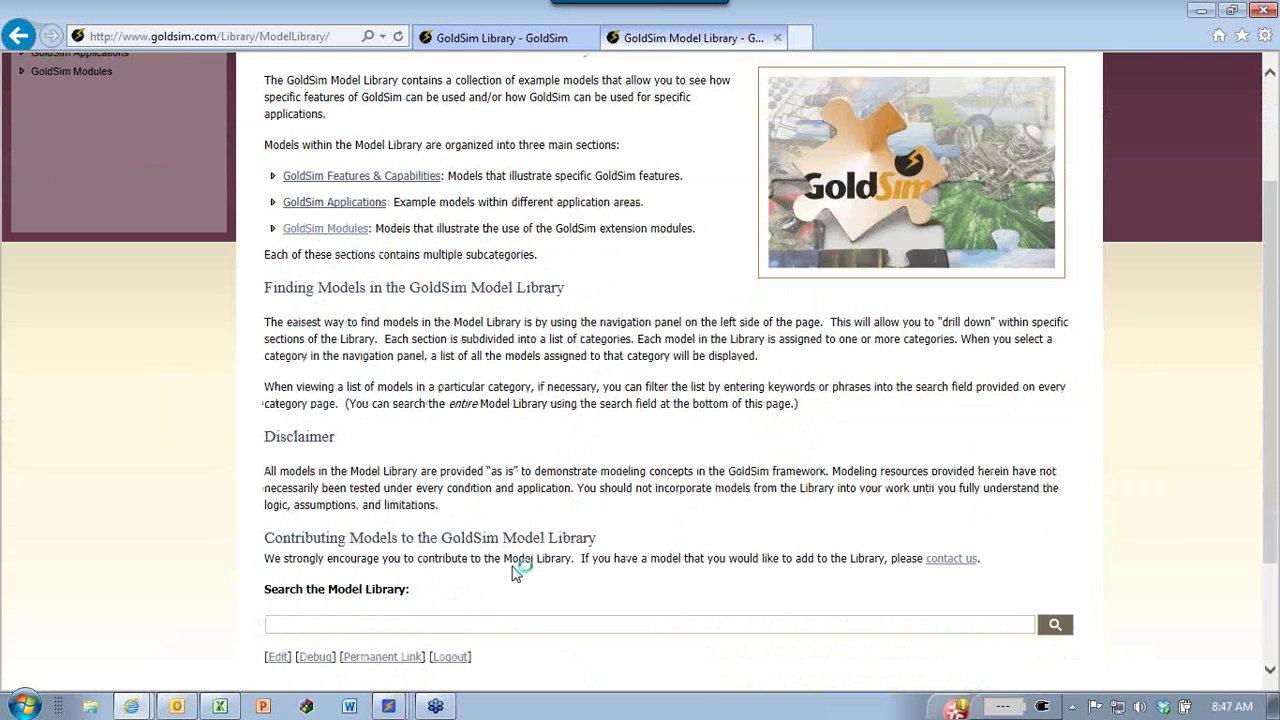
pyautogui.click(314, 622)
pyautogui.scroll(3, 360, 210)
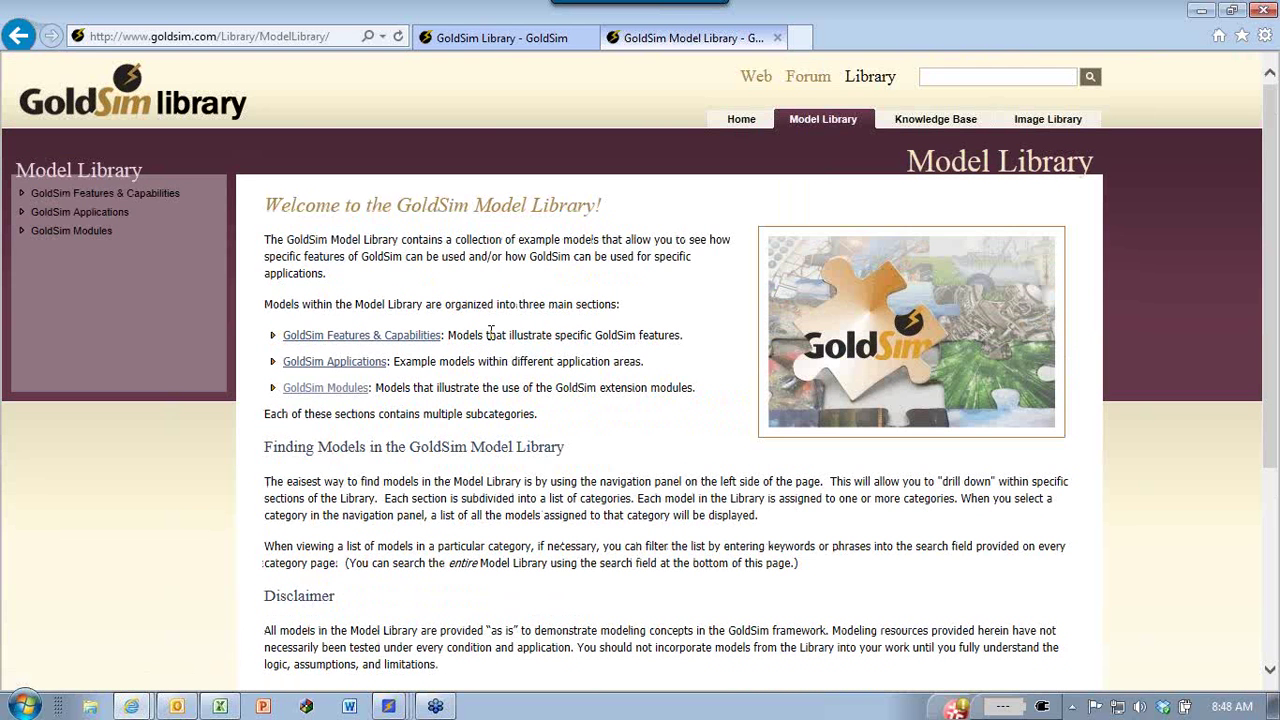
pyautogui.scroll(-5, 340, 470)
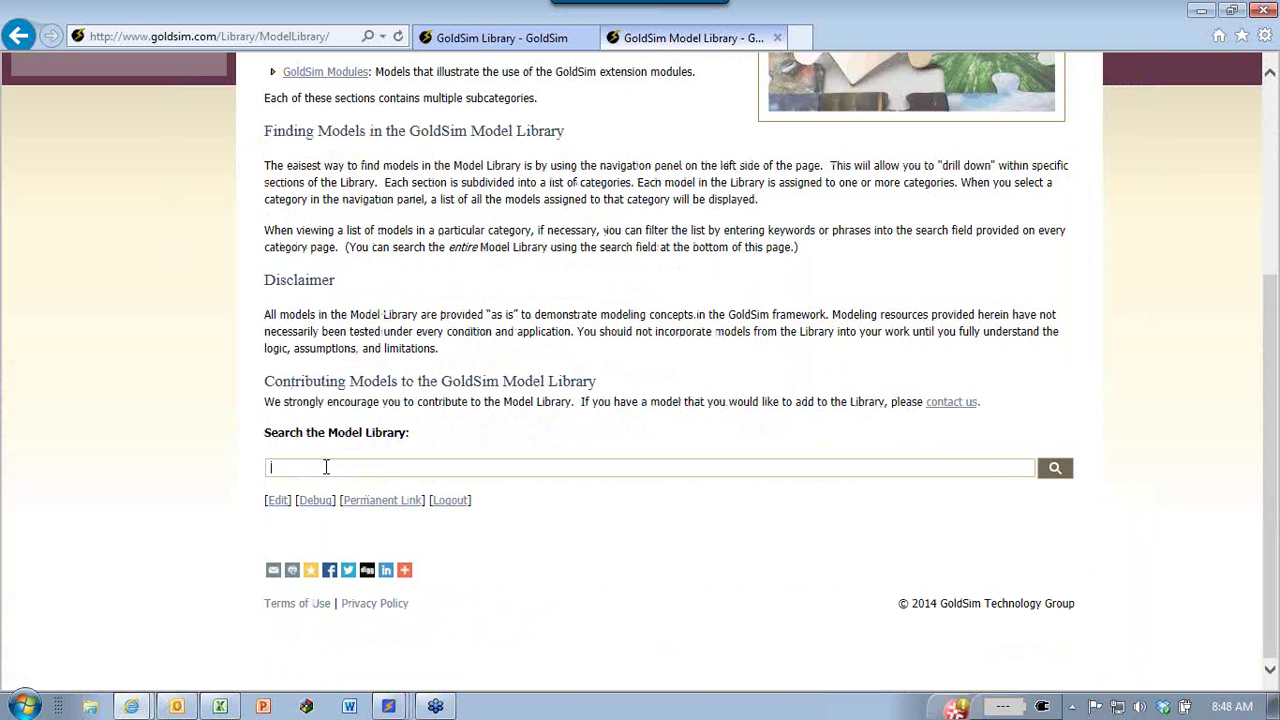
pyautogui.write('pip')
pyautogui.write('ulation')
pyautogui.press('Return')
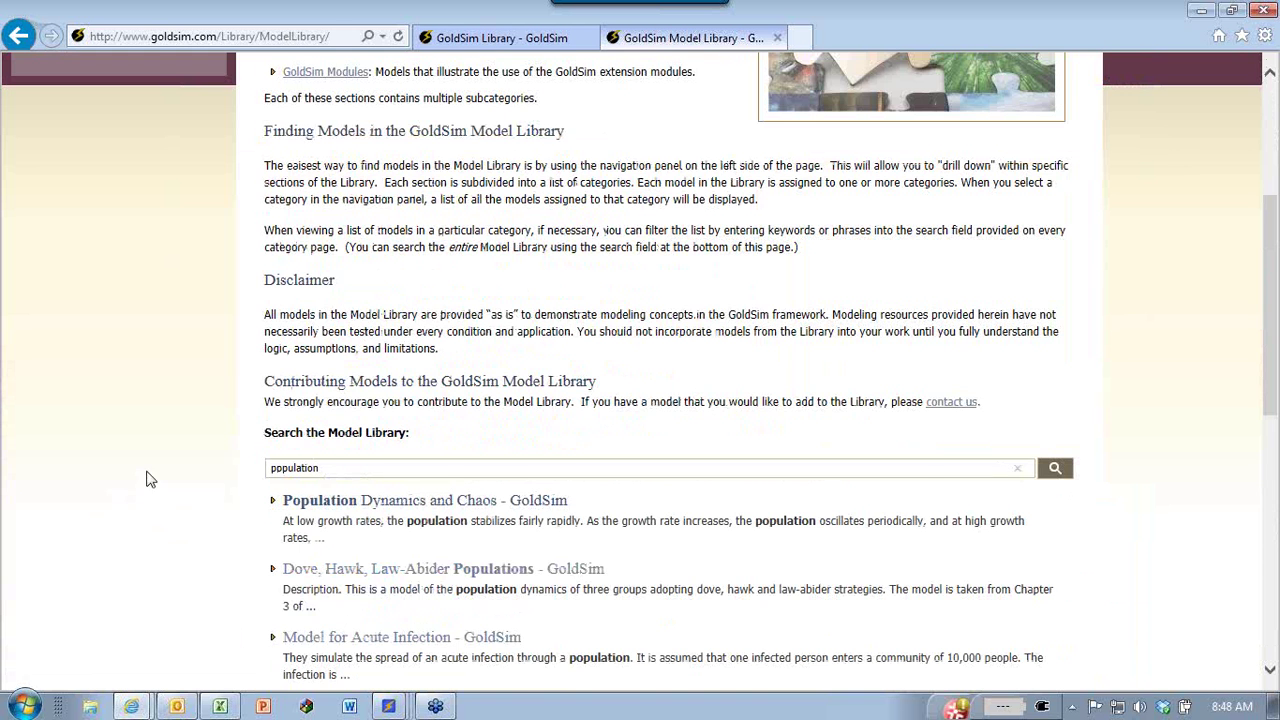
# Open the Aging Chain Model from the search results and look over its description page.
pyautogui.scroll(-3, 146, 479)
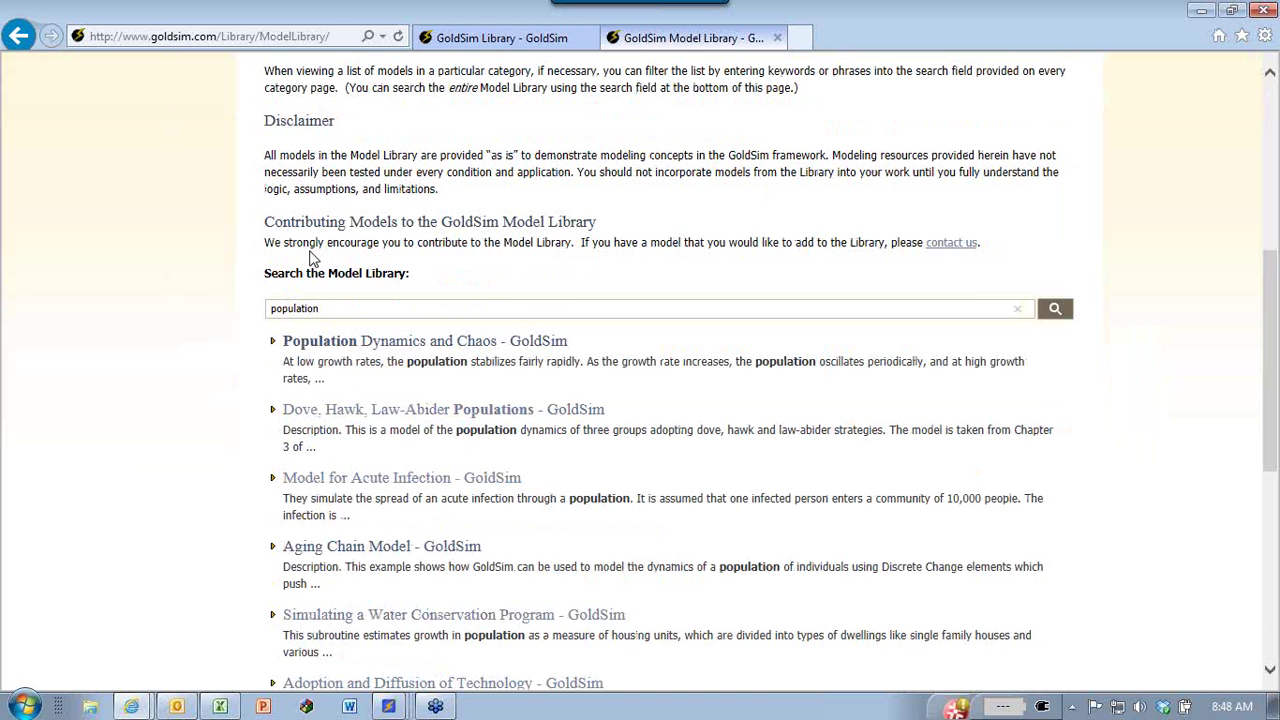
pyautogui.click(333, 549)
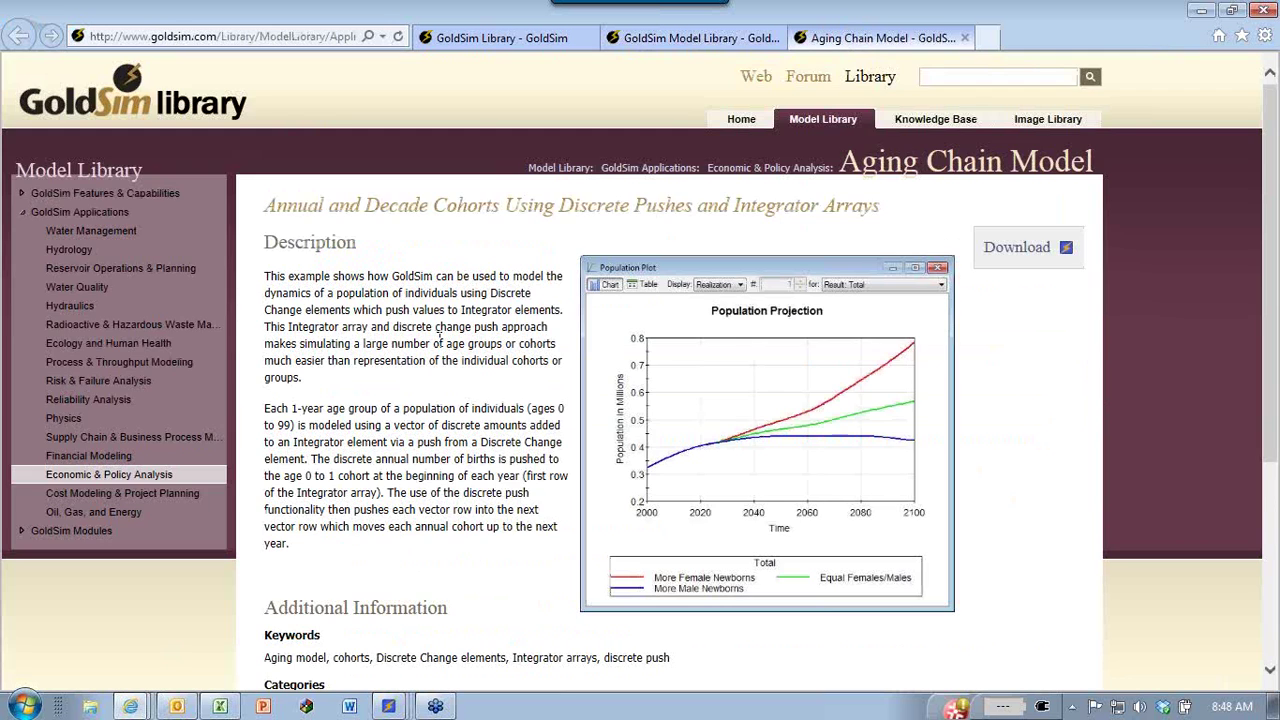
pyautogui.scroll(-3, 495, 330)
pyautogui.scroll(3, 752, 410)
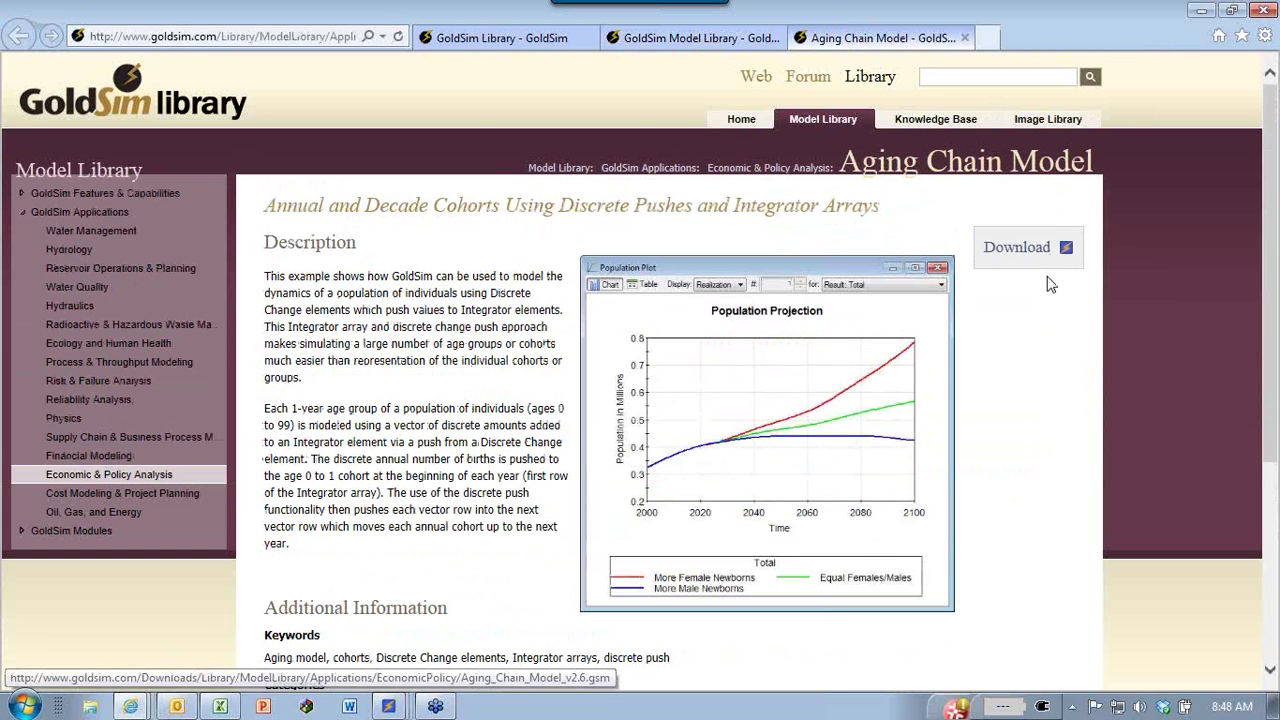